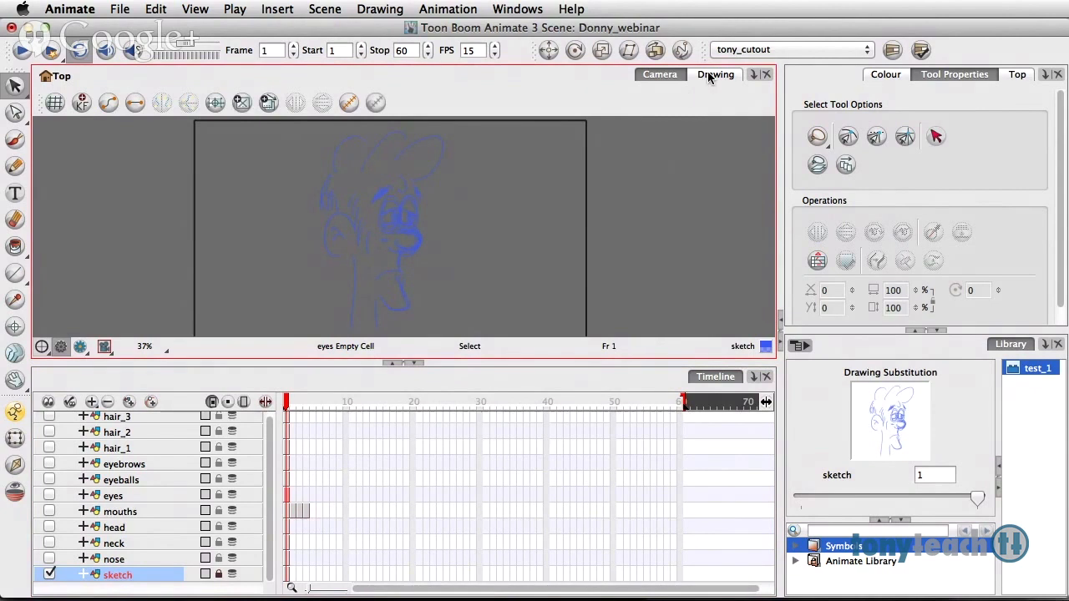
Compare the sketch layer's frame 1 artwork in the Drawing and Camera views, and make the nose layer visible.
{"action": "left_click", "coordinate": [660, 74]}
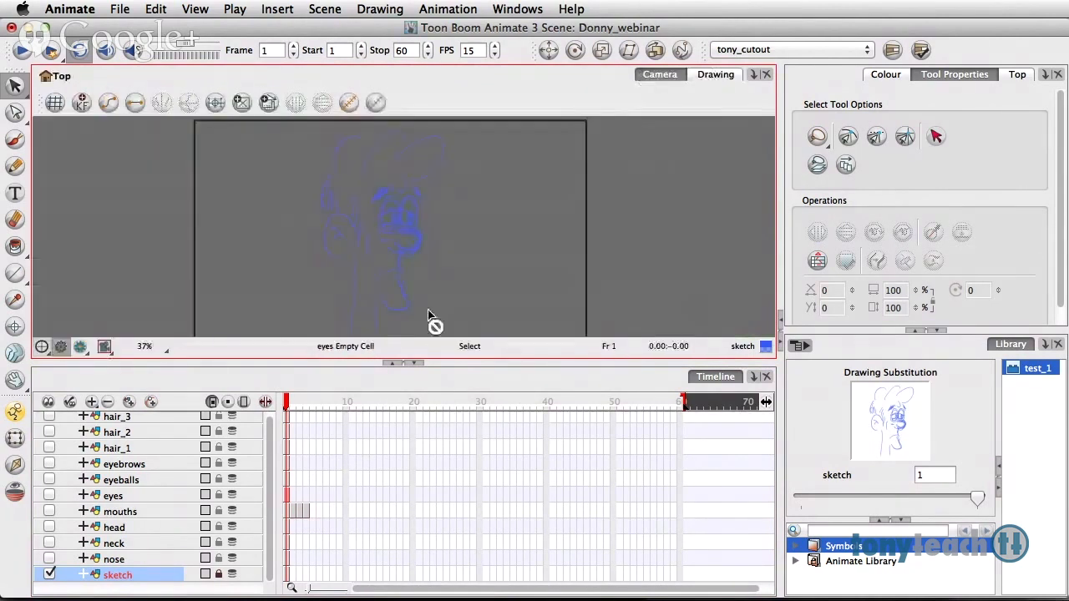
{"action": "left_click", "coordinate": [287, 575]}
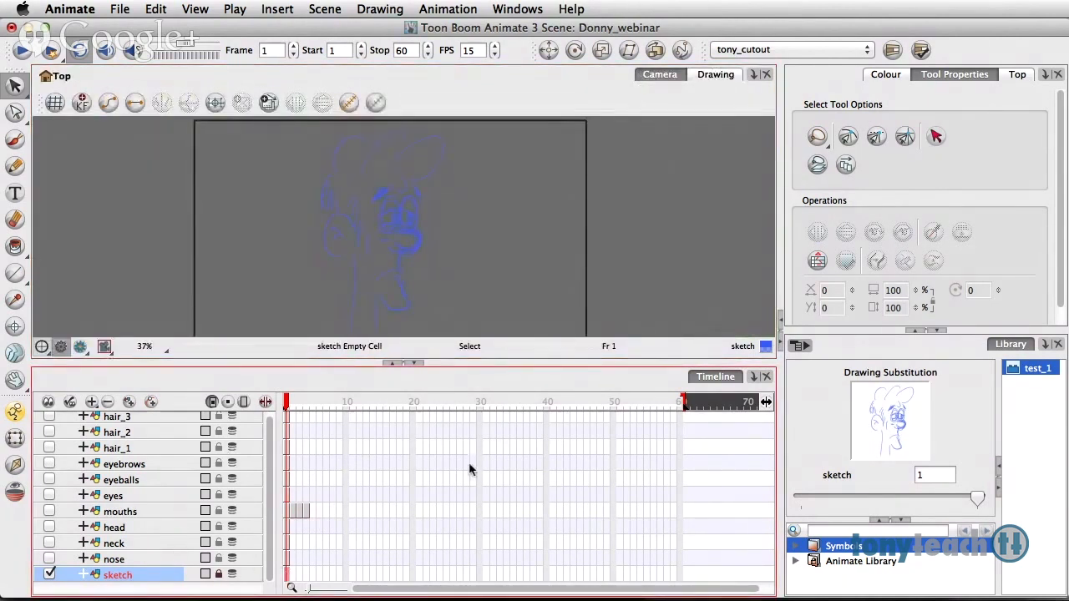
{"action": "left_click", "coordinate": [716, 74]}
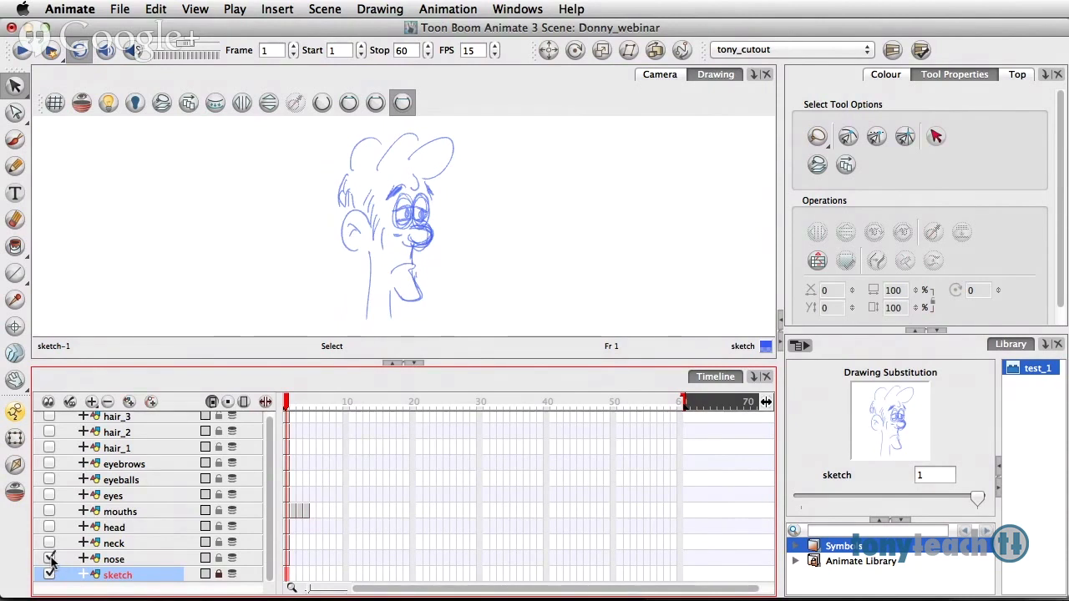
{"action": "left_click", "coordinate": [650, 80]}
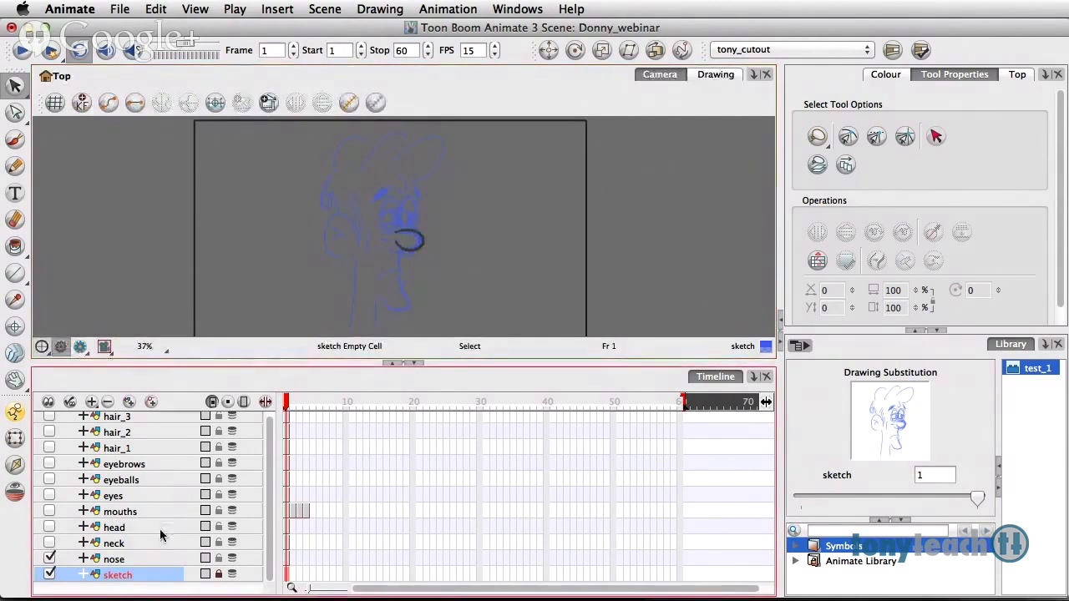
Make the neck, head, mouths, eyes, eyeballs, eyebrows, hair_1, hair_2 and hair_3 layers visible.
{"action": "left_click", "coordinate": [49, 543]}
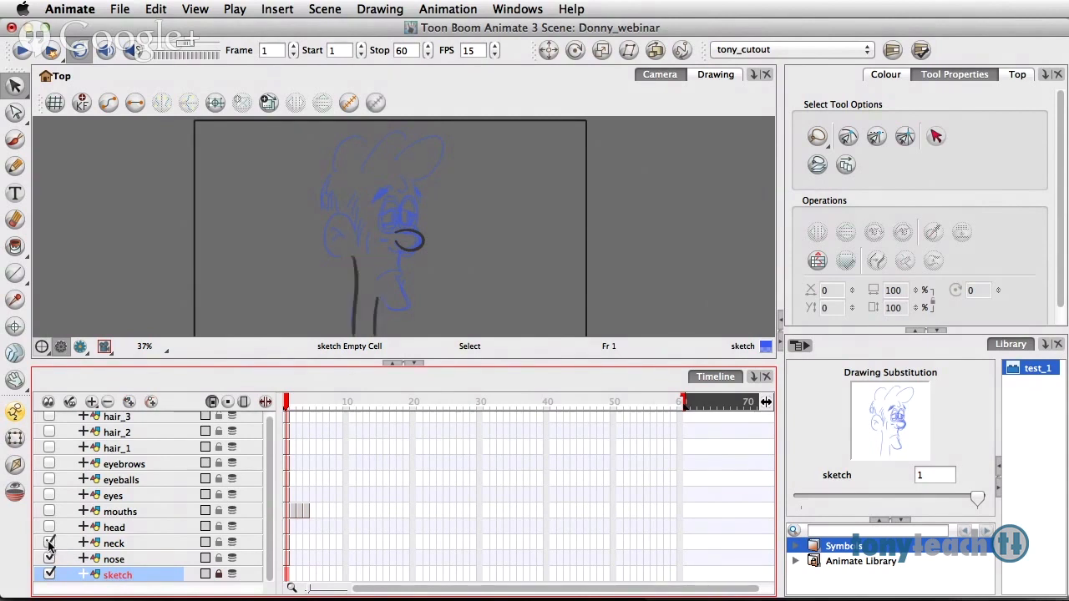
{"action": "left_click", "coordinate": [50, 527]}
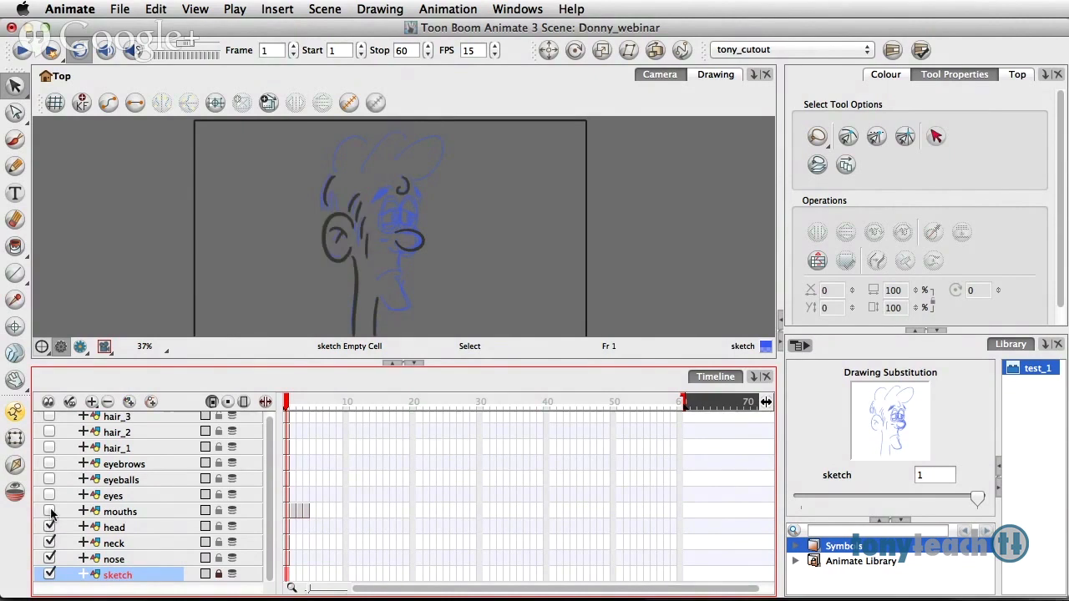
{"action": "left_click", "coordinate": [49, 511]}
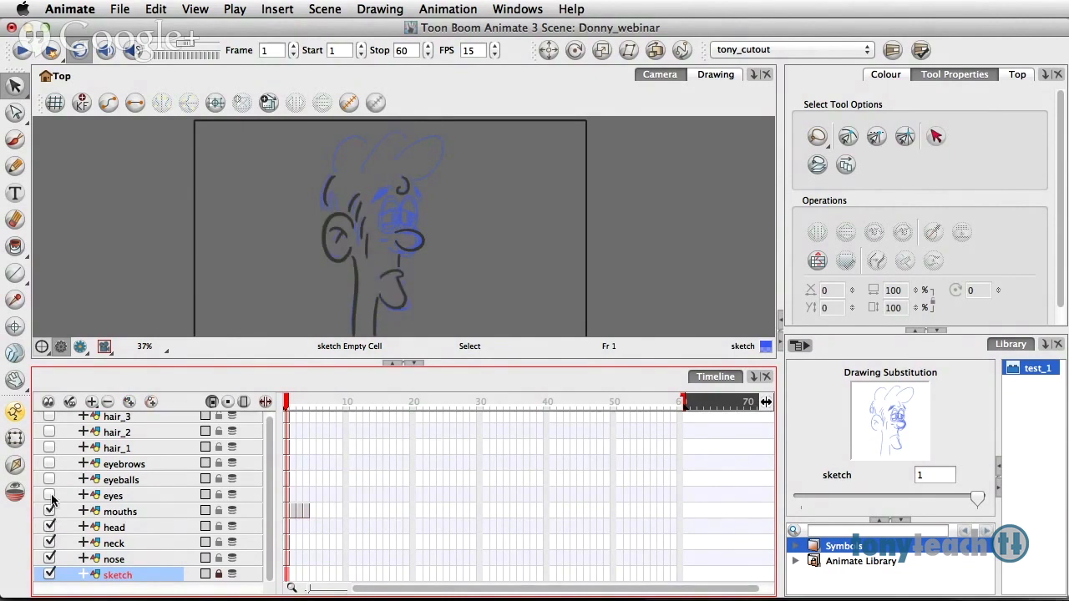
{"action": "left_click", "coordinate": [50, 496]}
{"action": "left_click", "coordinate": [51, 480]}
{"action": "left_click", "coordinate": [50, 463]}
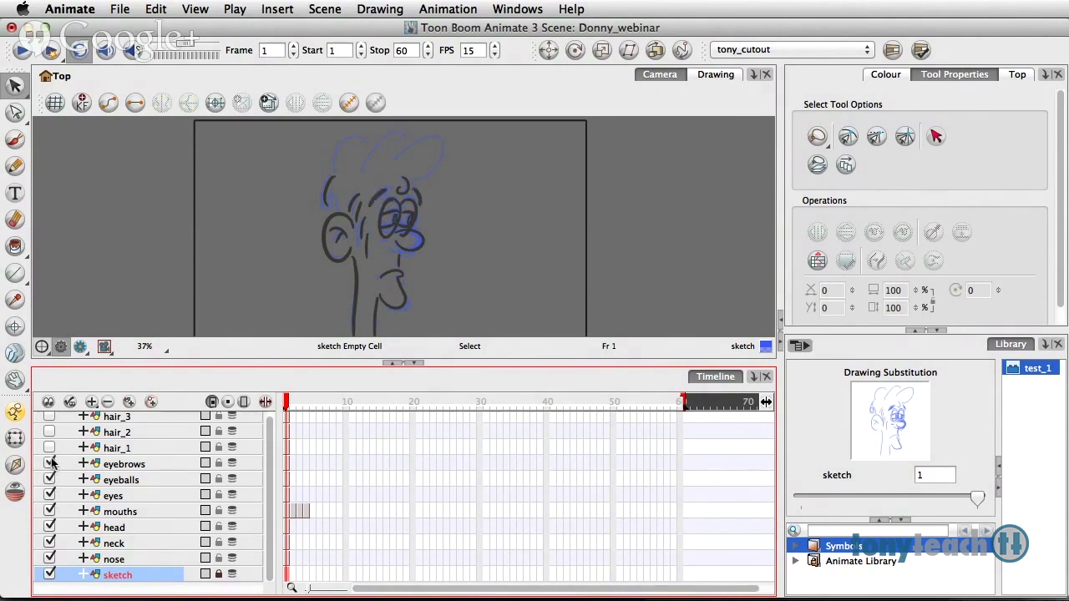
{"action": "left_click", "coordinate": [50, 448]}
{"action": "left_click", "coordinate": [50, 432]}
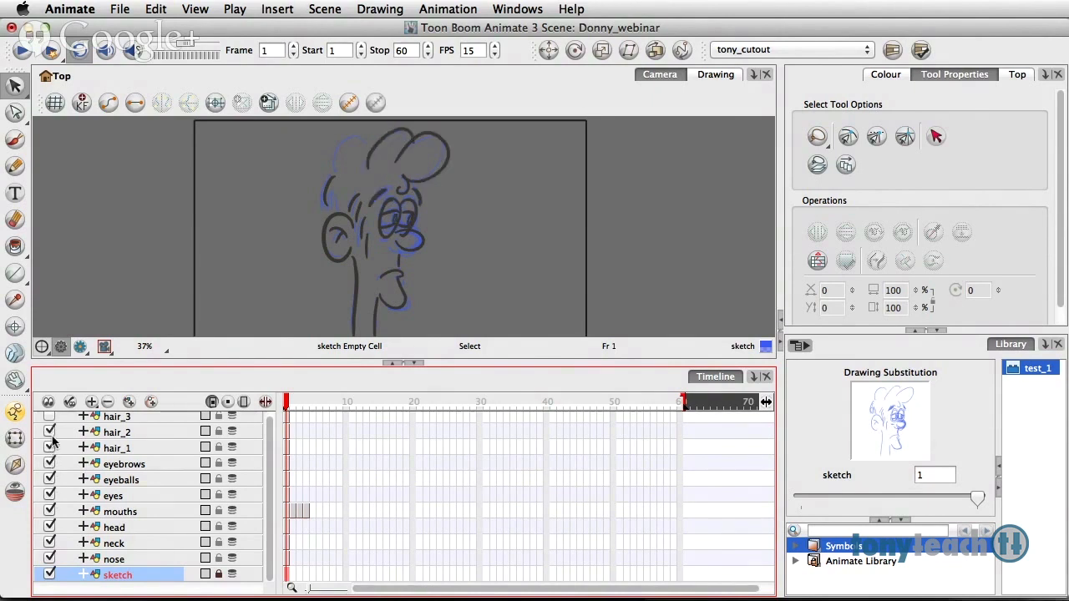
{"action": "scroll", "coordinate": [56, 443], "scroll_direction": "up", "scroll_amount": 1}
{"action": "left_click", "coordinate": [50, 420]}
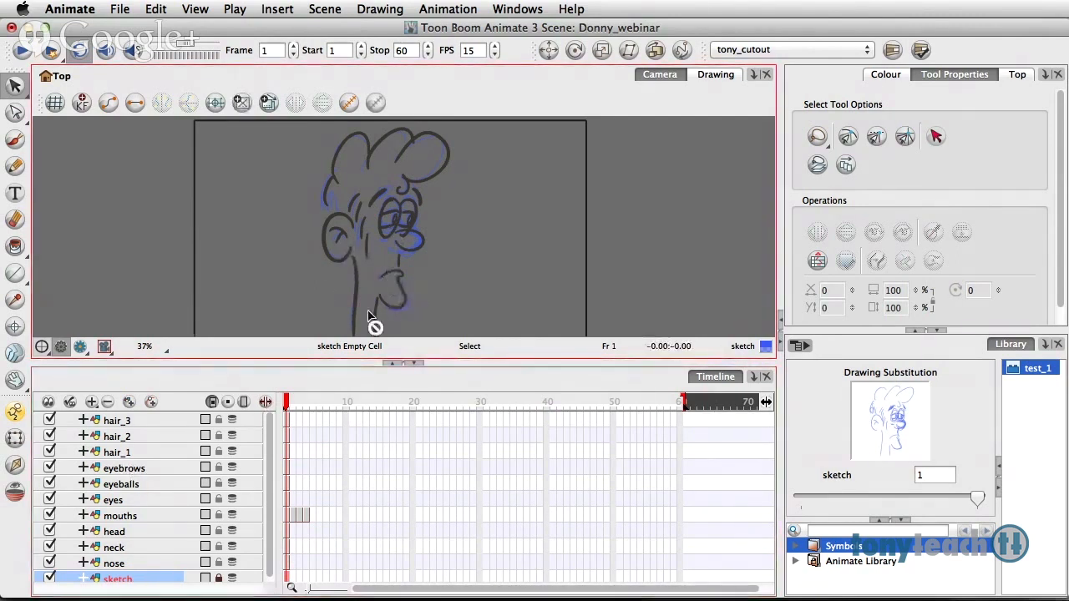
Check the drawing pivots on the hair, eyebrows, eyeballs, eyes, mouths and nose layers with the Drawing Pivot tool.
{"action": "left_click", "coordinate": [286, 424]}
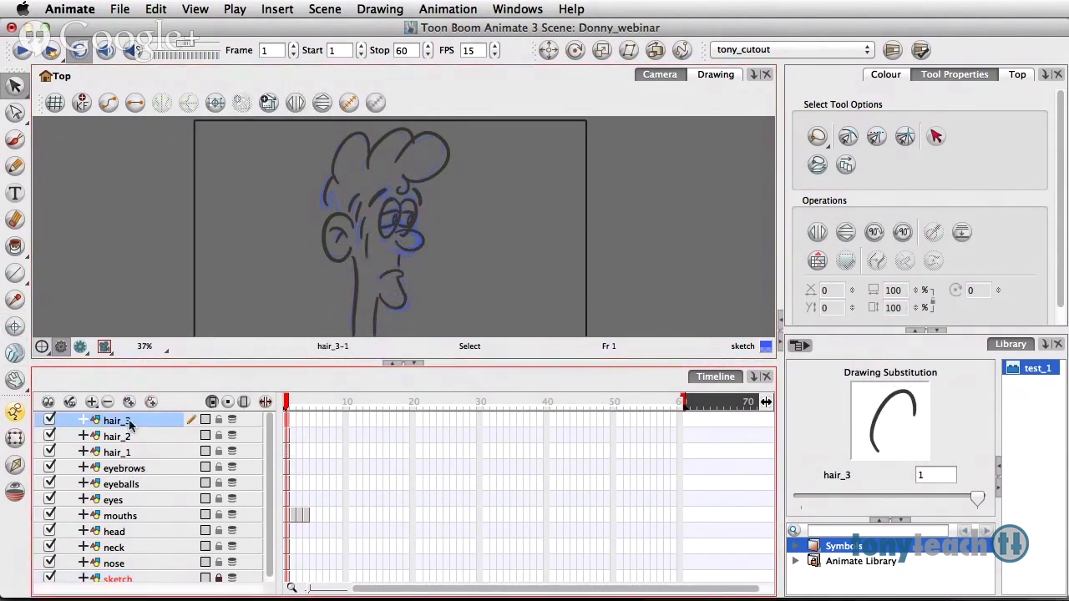
{"action": "left_click", "coordinate": [15, 329]}
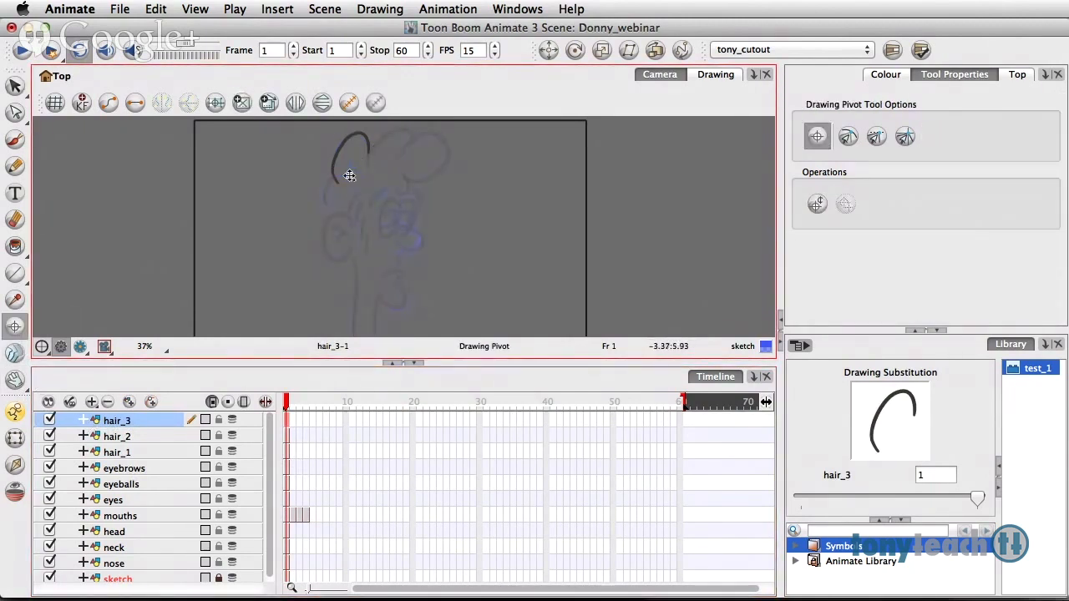
{"action": "left_click", "coordinate": [110, 437]}
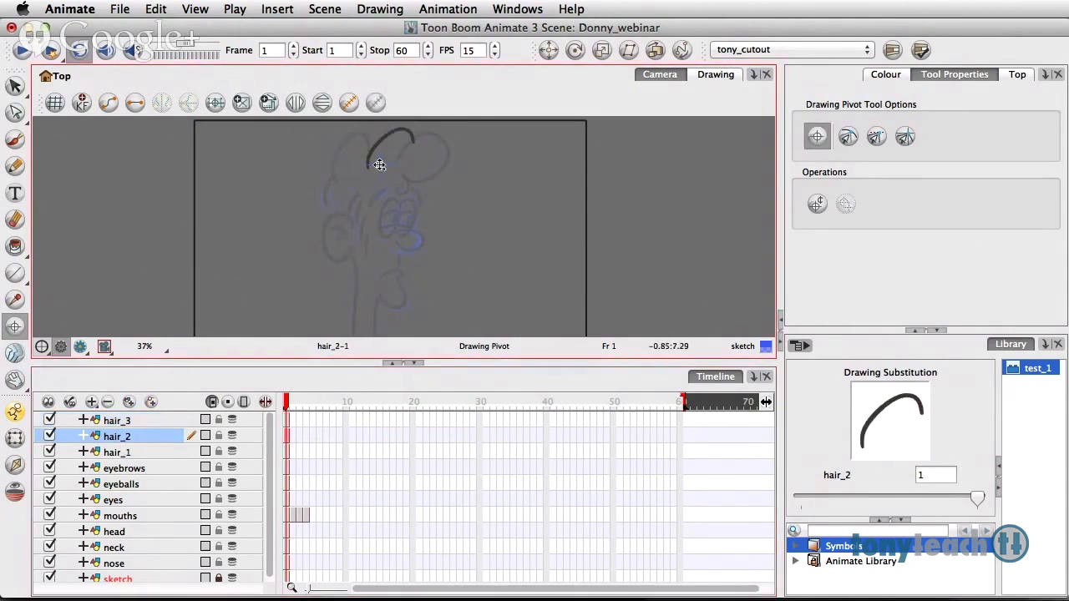
{"action": "left_click", "coordinate": [136, 454]}
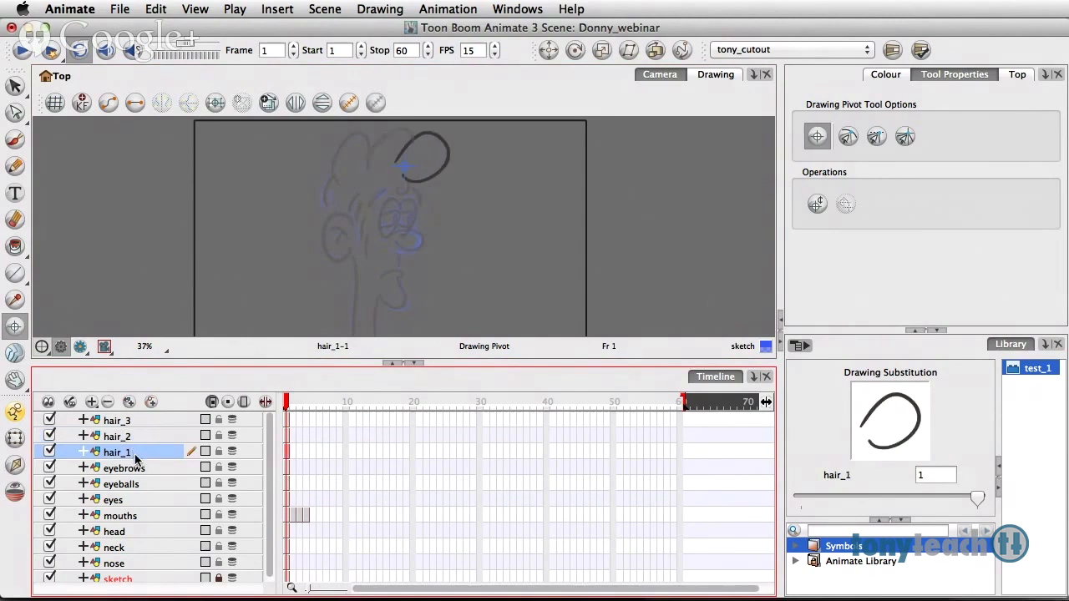
{"action": "left_click", "coordinate": [142, 470]}
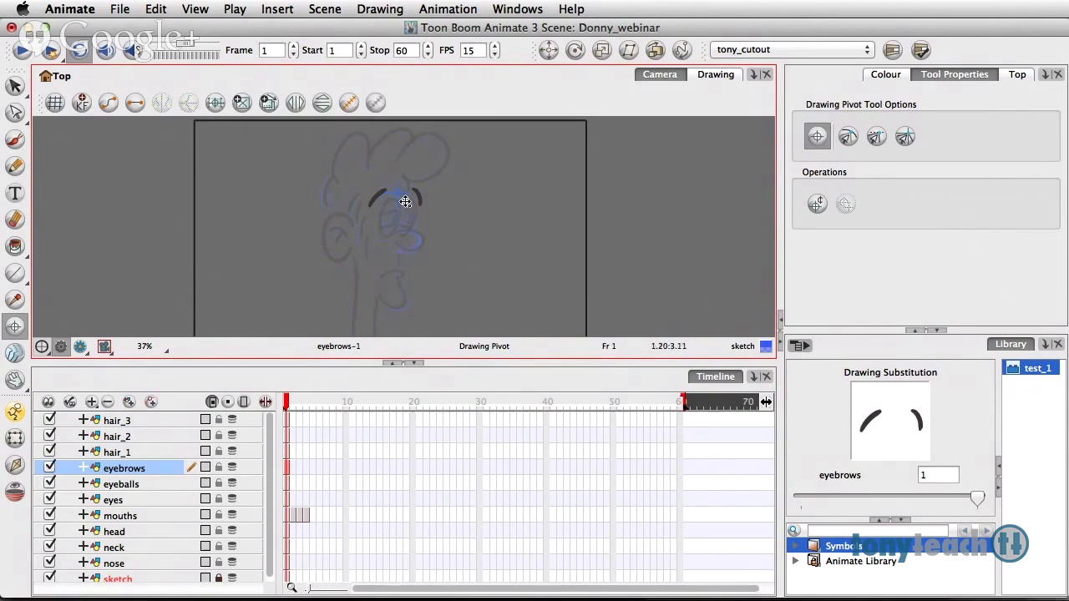
{"action": "left_click", "coordinate": [117, 484]}
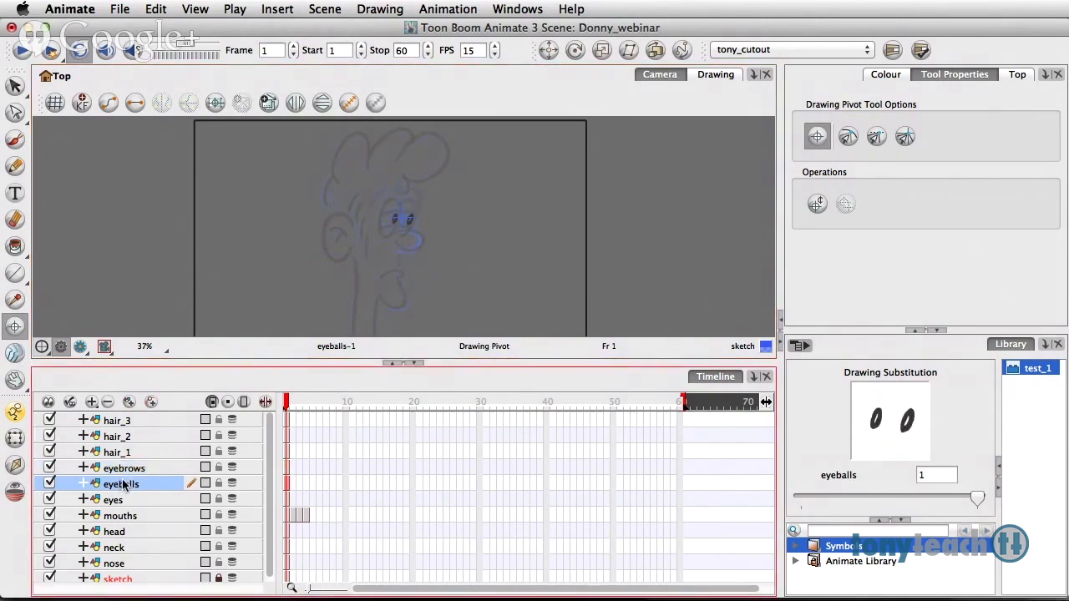
{"action": "left_click", "coordinate": [121, 502]}
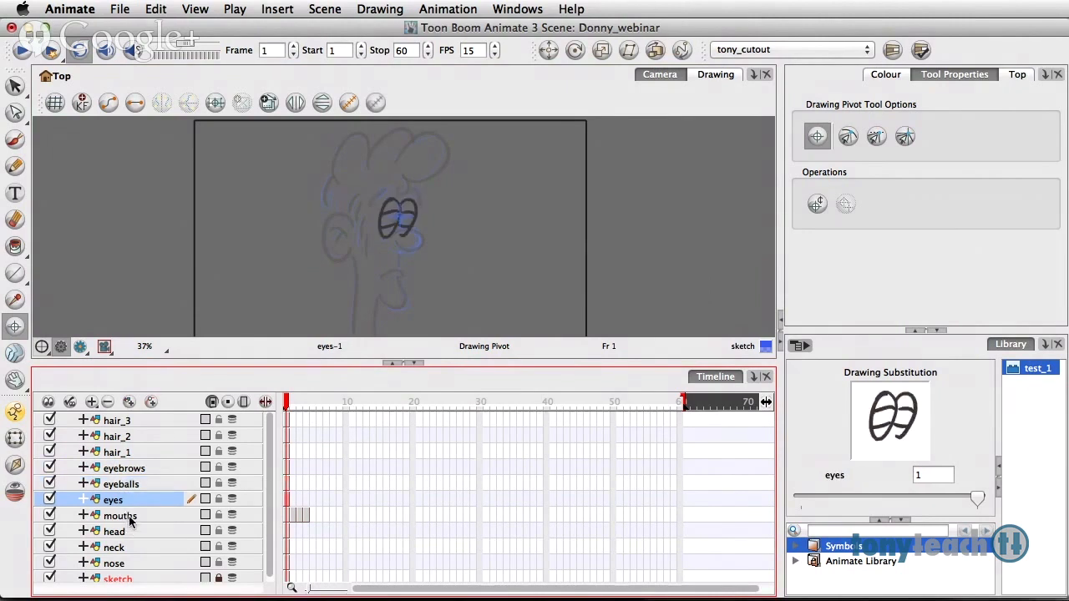
{"action": "left_click", "coordinate": [130, 517]}
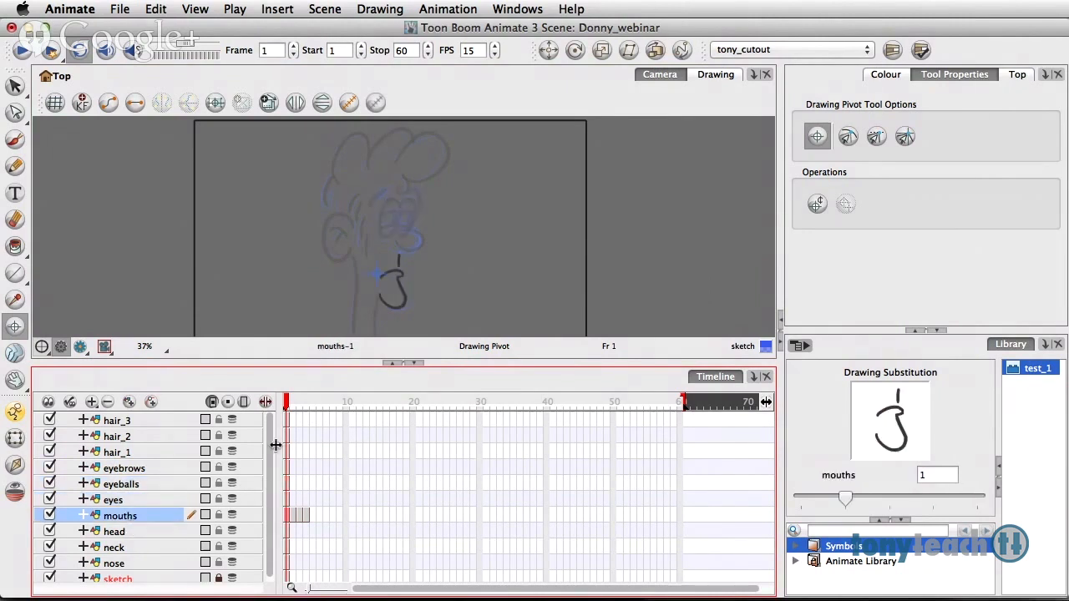
{"action": "left_click", "coordinate": [109, 564]}
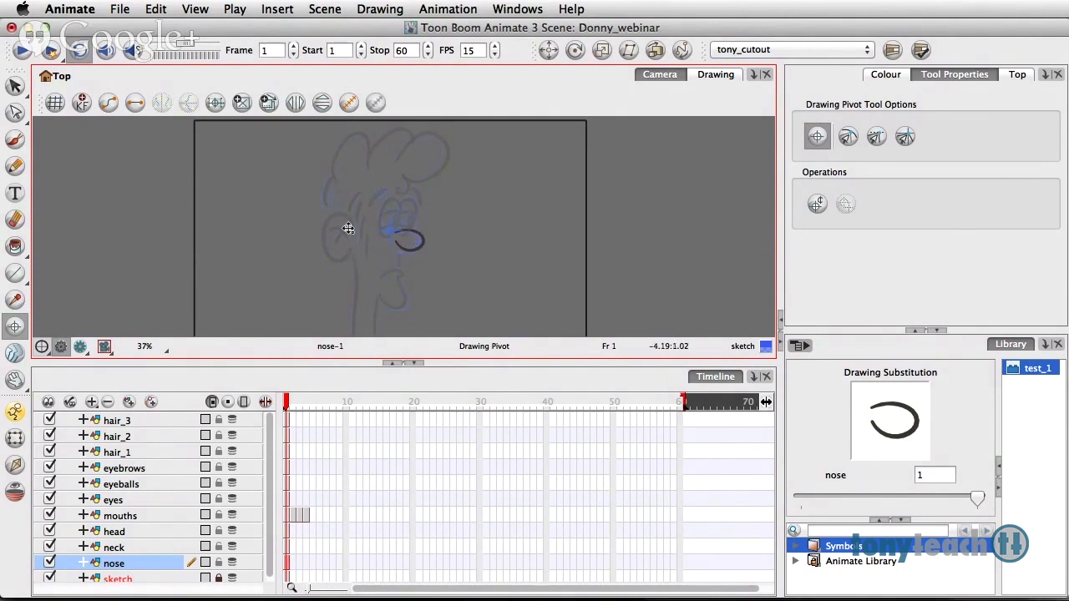
Close the open hair_3 outline with the Stroke tool by joining its two ends with an invisible curve.
{"action": "left_click", "coordinate": [130, 421]}
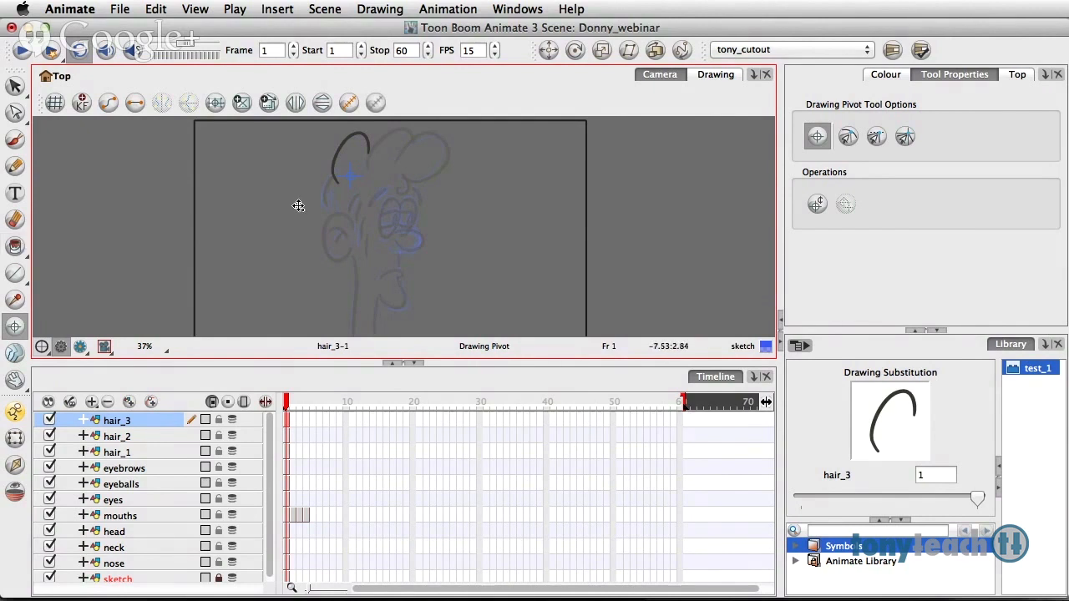
{"action": "key", "text": "2"}
{"action": "key", "text": "2"}
{"action": "key", "text": "2"}
{"action": "key", "text": "space"}
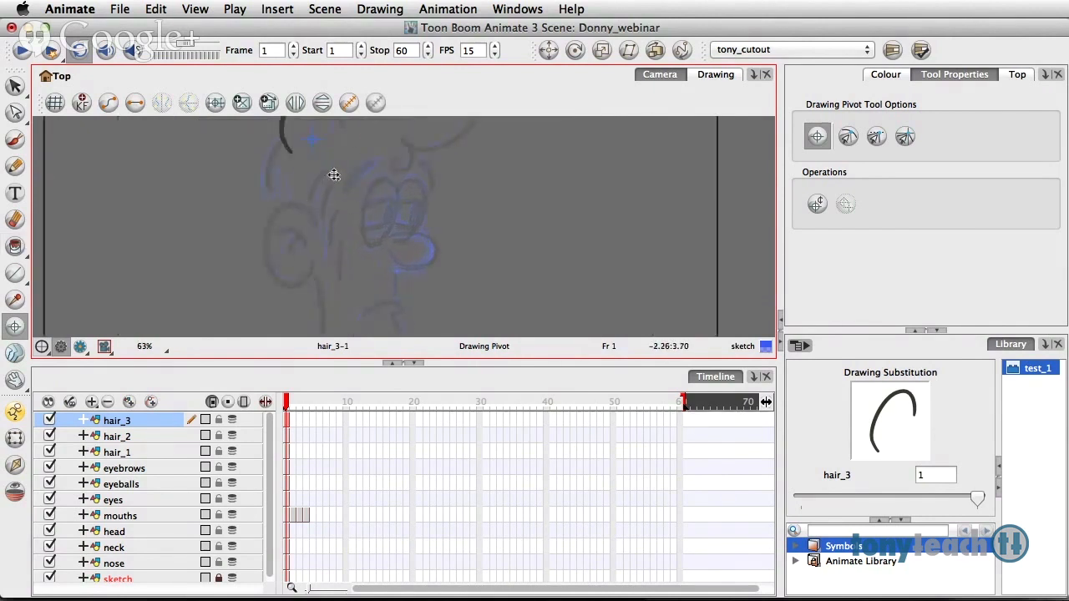
{"action": "left_click_drag", "start_coordinate": [333, 171], "coordinate": [322, 271]}
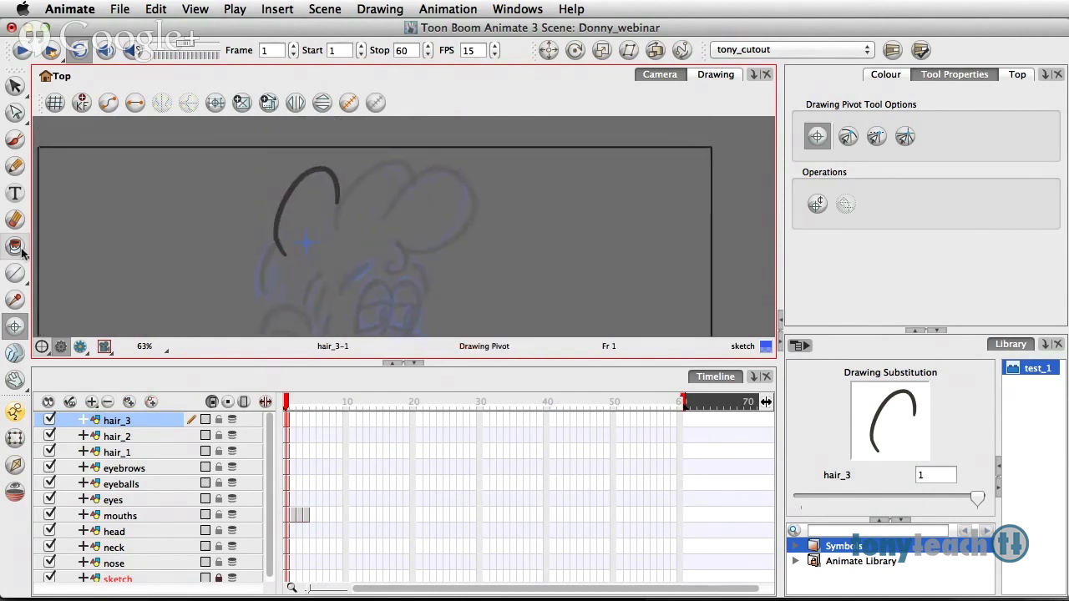
{"action": "mouse_move", "coordinate": [15, 253]}
{"action": "left_mouse_down"}
{"action": "mouse_move", "coordinate": [95, 276]}
{"action": "mouse_move", "coordinate": [97, 328]}
{"action": "left_mouse_up"}
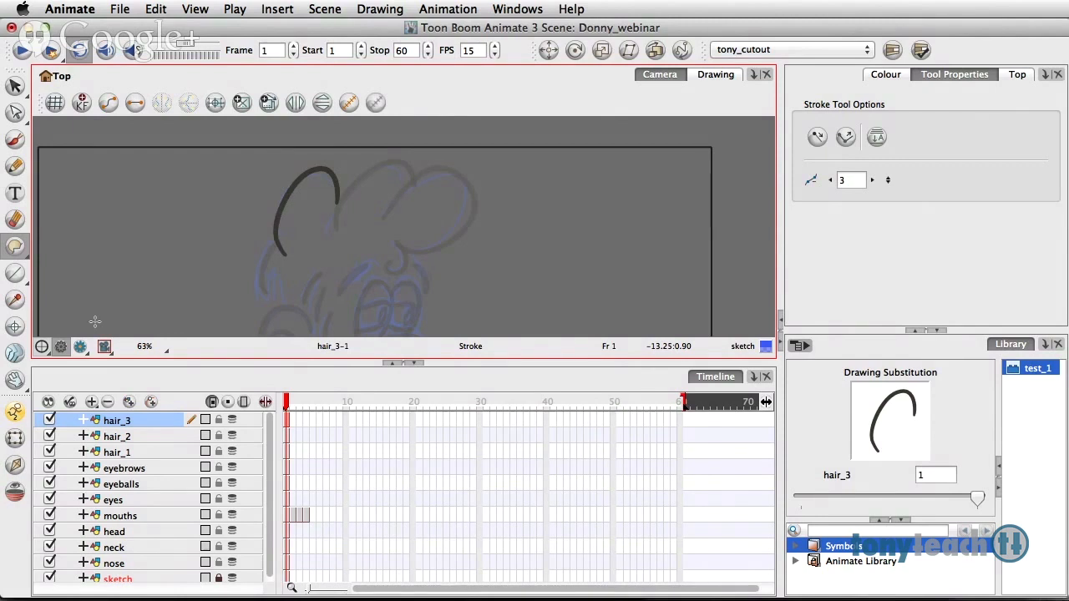
{"action": "left_click", "coordinate": [288, 253]}
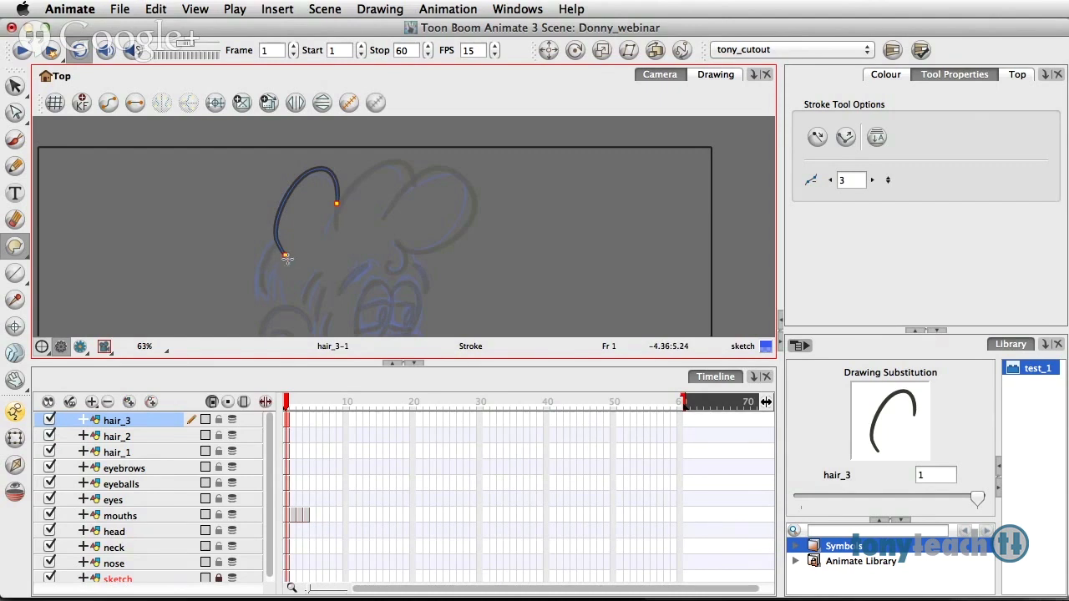
{"action": "mouse_move", "coordinate": [299, 262]}
{"action": "left_mouse_down"}
{"action": "mouse_move", "coordinate": [325, 249]}
{"action": "mouse_move", "coordinate": [337, 199]}
{"action": "left_mouse_up"}
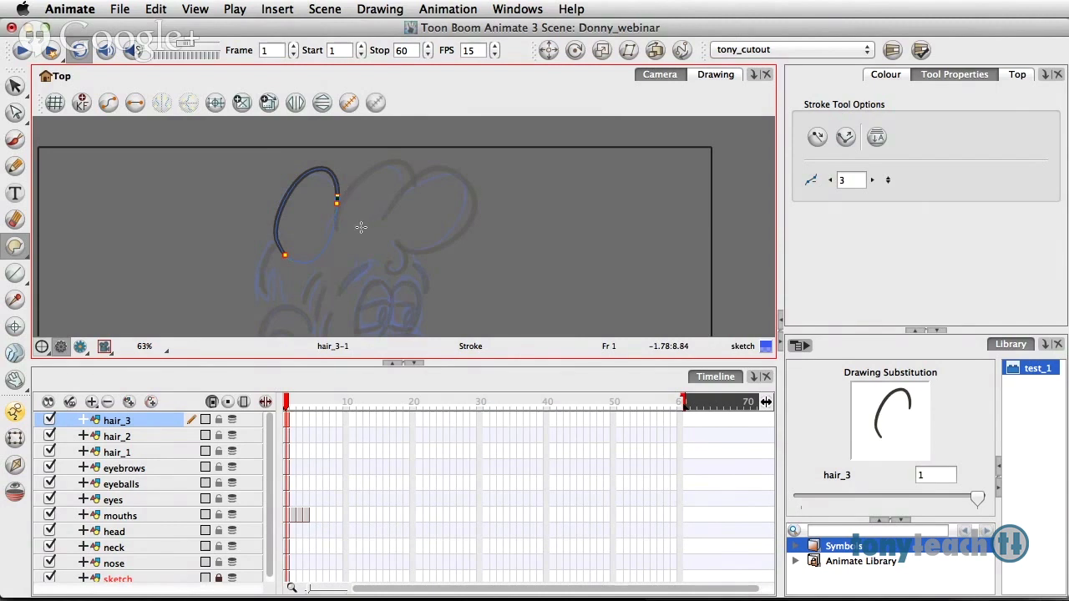
Close the open outlines on the hair_2 and hair_1 layers with strokes joining their ends.
{"action": "left_click", "coordinate": [157, 431]}
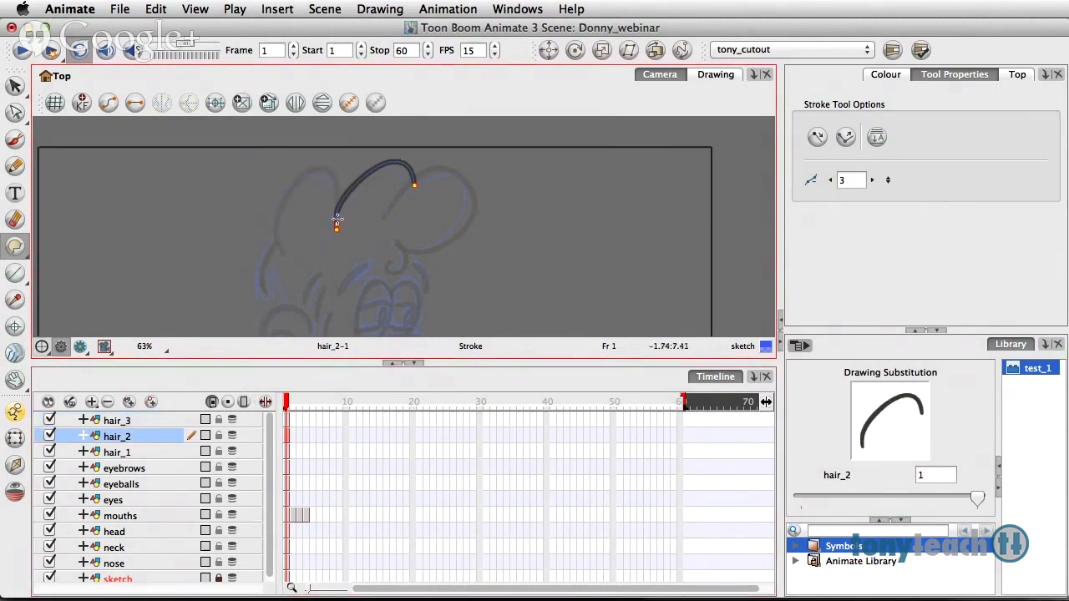
{"action": "mouse_move", "coordinate": [336, 220]}
{"action": "left_mouse_down"}
{"action": "mouse_move", "coordinate": [350, 249]}
{"action": "mouse_move", "coordinate": [374, 251]}
{"action": "mouse_move", "coordinate": [408, 222]}
{"action": "mouse_move", "coordinate": [415, 177]}
{"action": "left_mouse_up"}
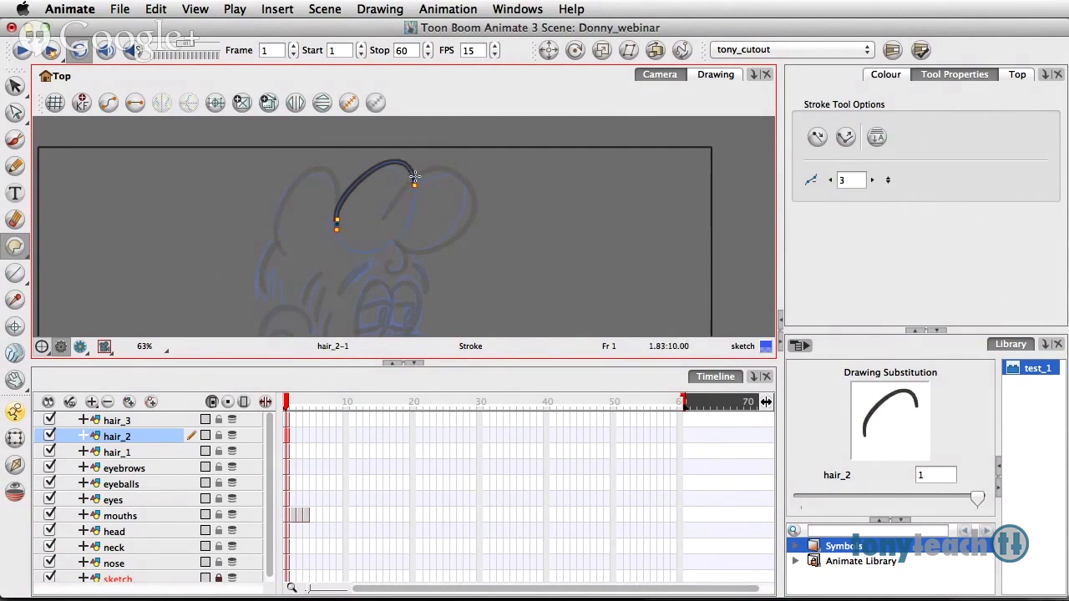
{"action": "left_click", "coordinate": [148, 451]}
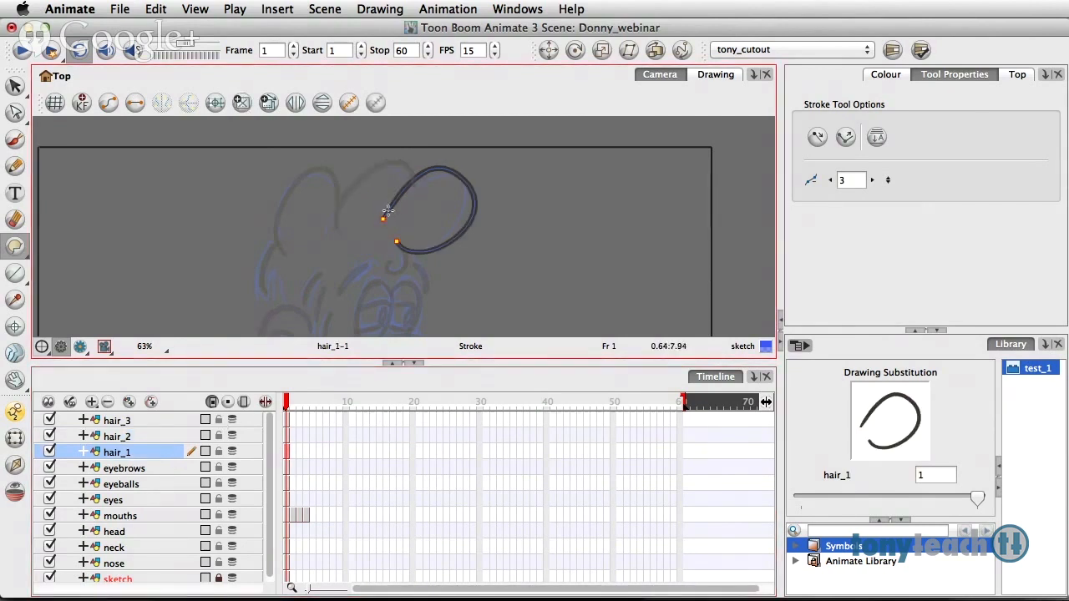
{"action": "left_click_drag", "start_coordinate": [384, 231], "coordinate": [401, 245]}
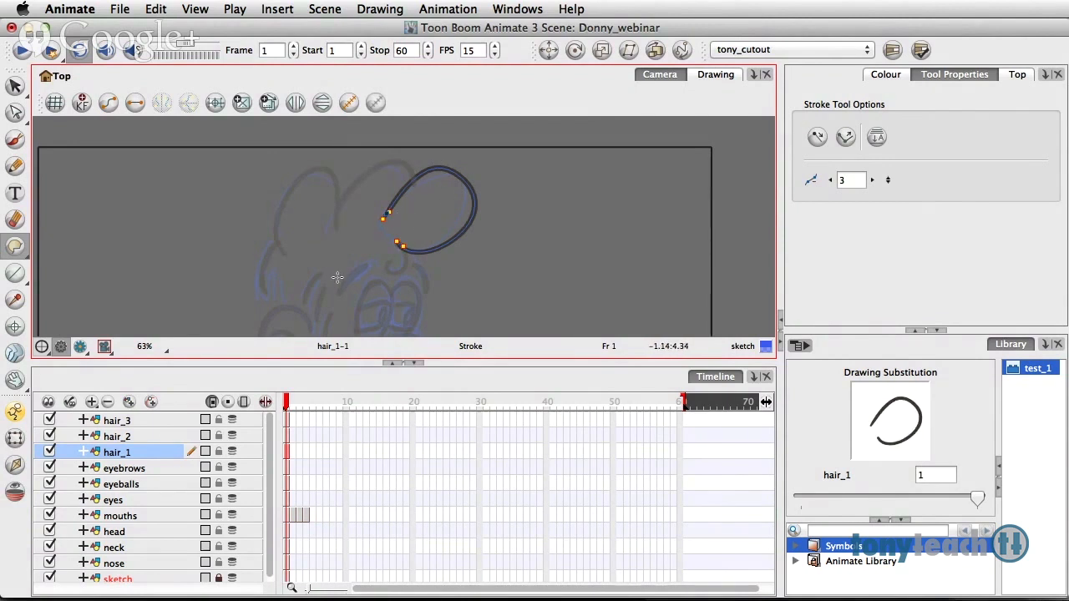
Check the eyebrows, eyeballs and eyes outlines, and join the upper lip line to the chin line on the mouths layer with a closing stroke.
{"action": "left_click", "coordinate": [151, 470]}
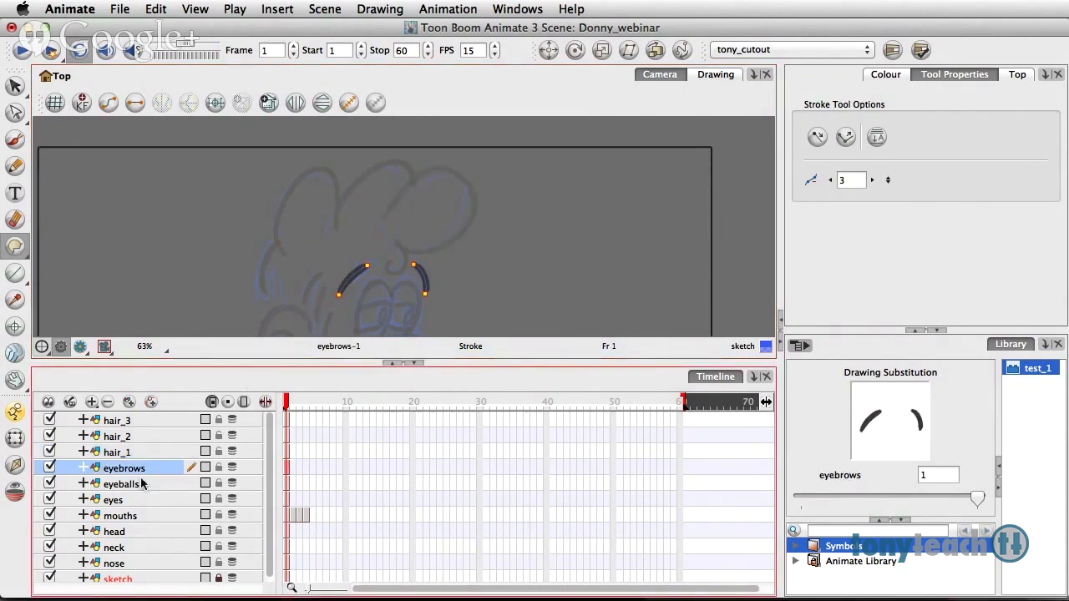
{"action": "left_click", "coordinate": [139, 485]}
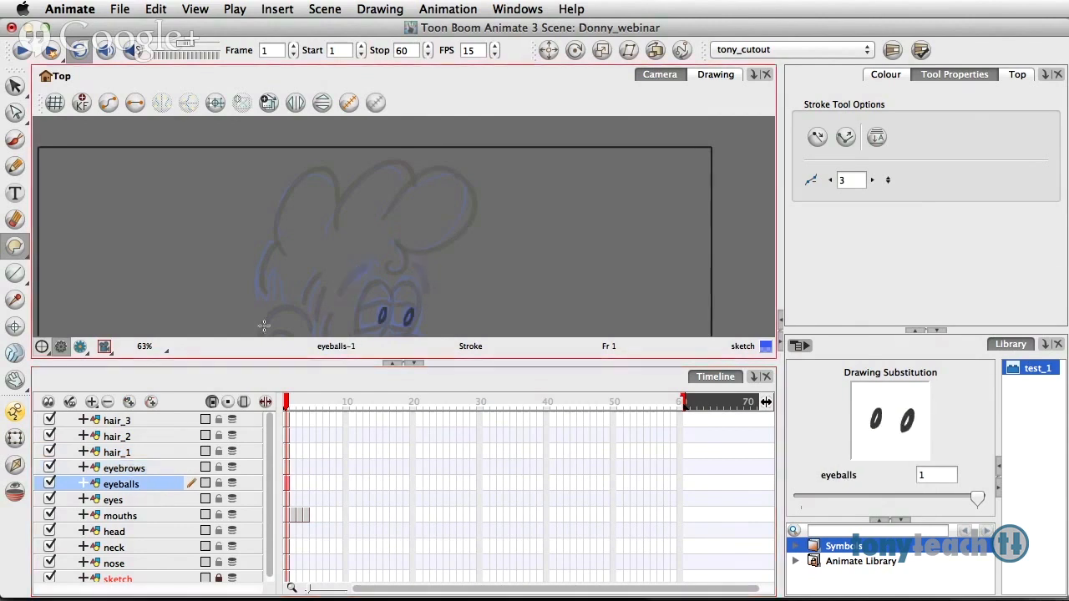
{"action": "left_click", "coordinate": [135, 499]}
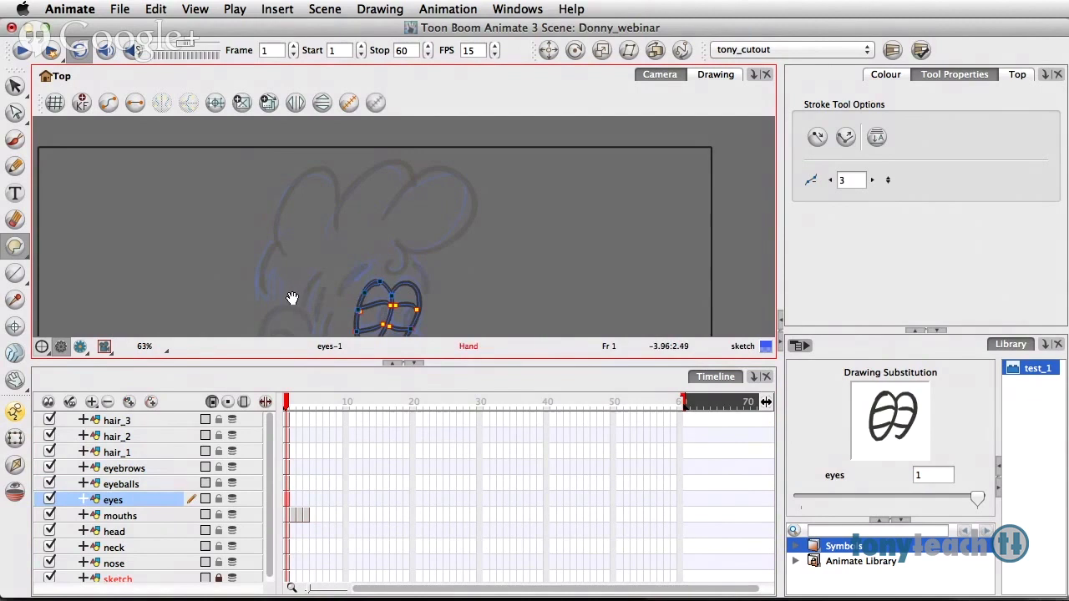
{"action": "left_click_drag", "start_coordinate": [298, 296], "coordinate": [306, 208]}
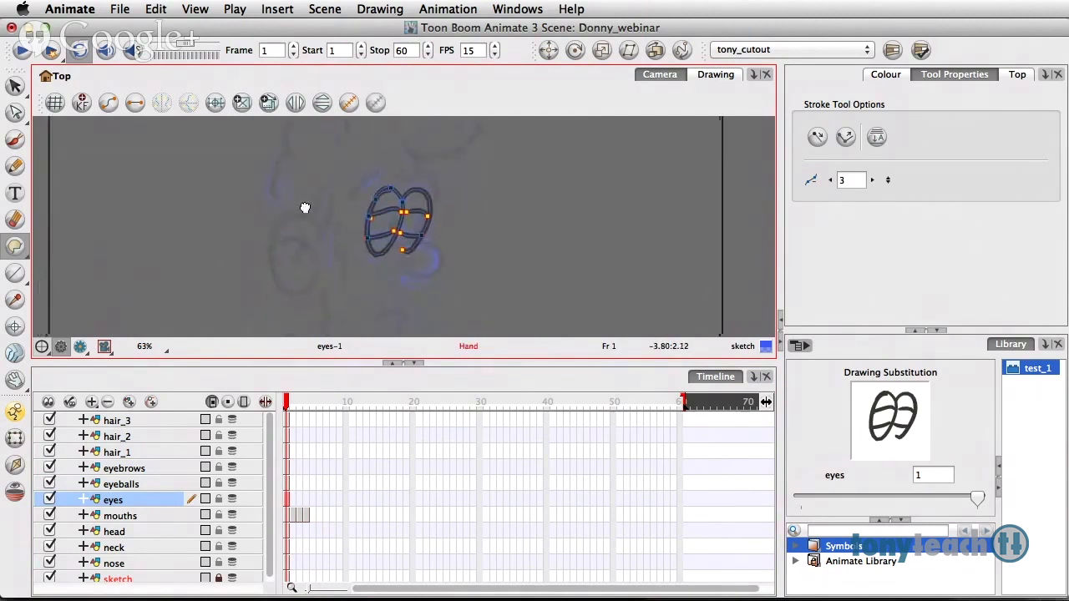
{"action": "left_click", "coordinate": [139, 516]}
{"action": "mouse_move", "coordinate": [336, 306]}
{"action": "left_mouse_down"}
{"action": "mouse_move", "coordinate": [342, 231]}
{"action": "mouse_move", "coordinate": [360, 222]}
{"action": "left_mouse_up"}
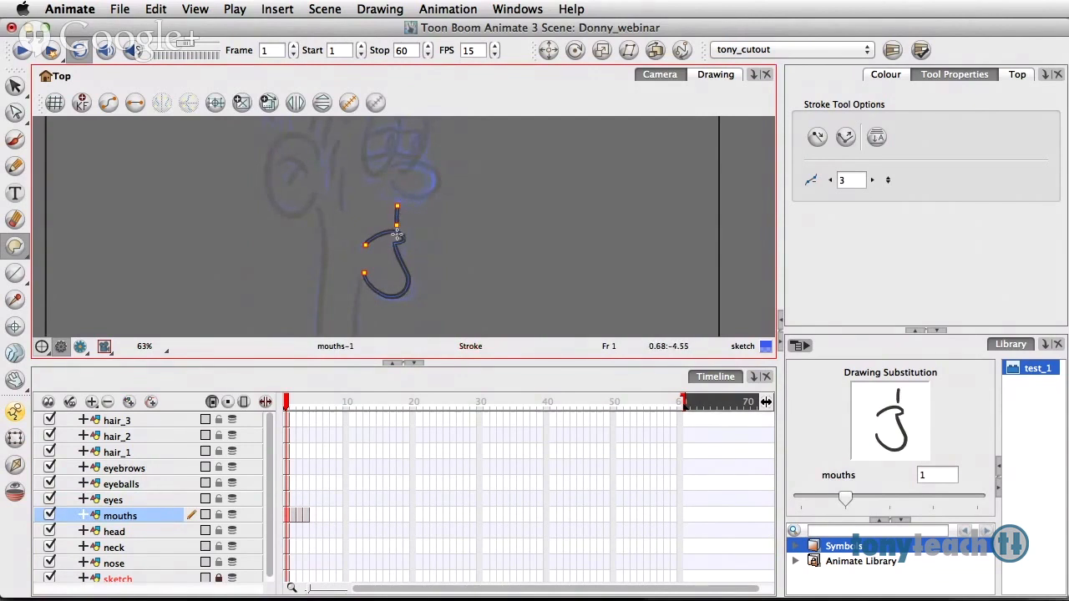
{"action": "left_click", "coordinate": [399, 219]}
{"action": "left_click", "coordinate": [364, 273]}
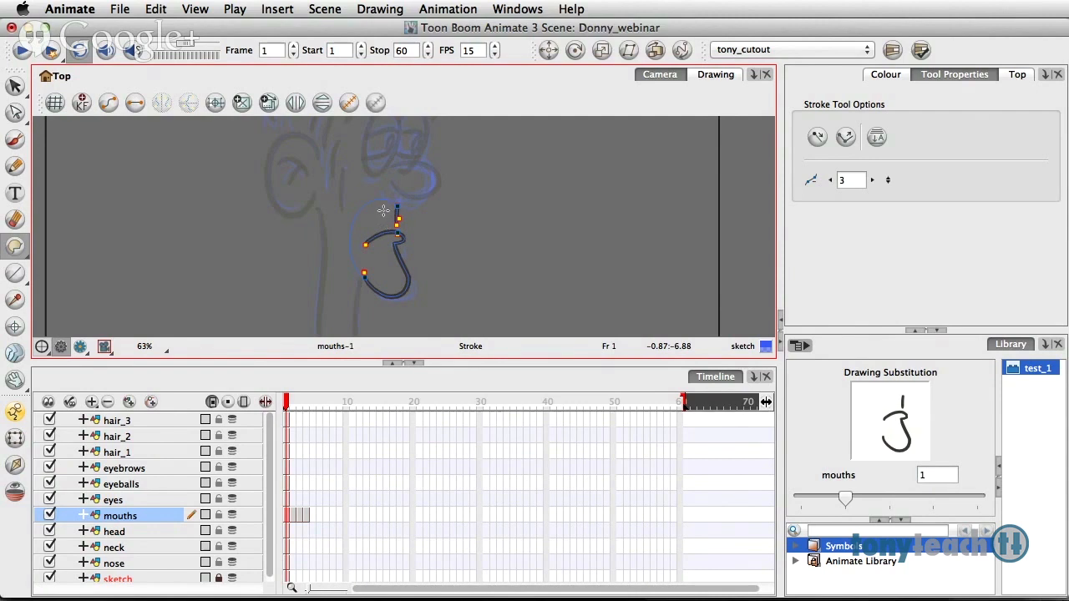
Close the head layer's open outlines with strokes from the ear around to the forehead curl, over to the back hairline, and across the ear gap.
{"action": "left_click", "coordinate": [123, 532]}
{"action": "mouse_move", "coordinate": [367, 248]}
{"action": "left_mouse_down"}
{"action": "mouse_move", "coordinate": [354, 313]}
{"action": "mouse_move", "coordinate": [345, 252]}
{"action": "left_mouse_up"}
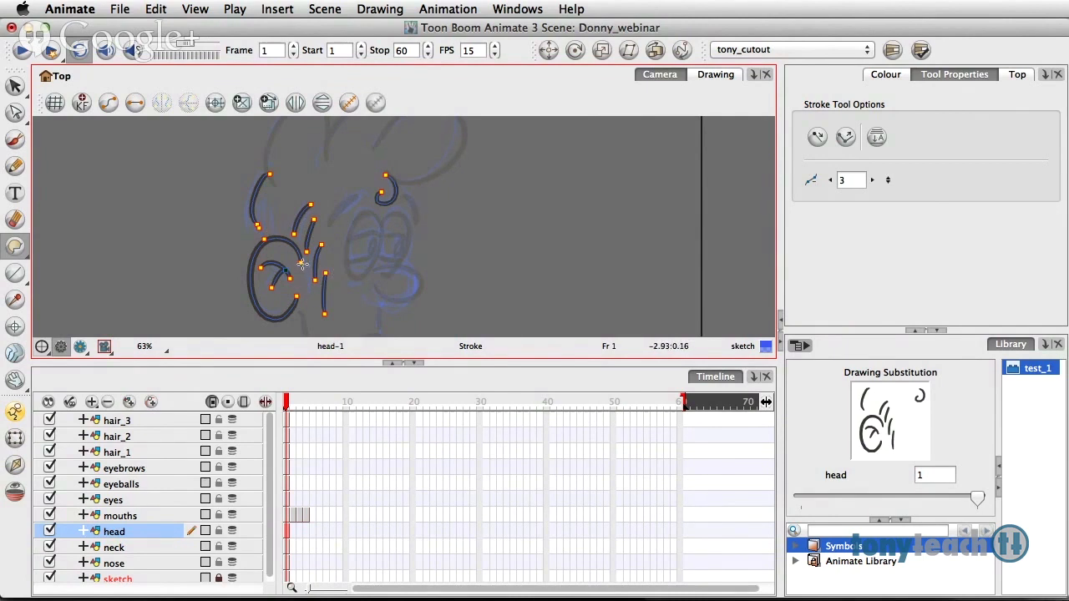
{"action": "left_click_drag", "start_coordinate": [307, 282], "coordinate": [313, 314]}
{"action": "left_click_drag", "start_coordinate": [332, 275], "coordinate": [325, 244]}
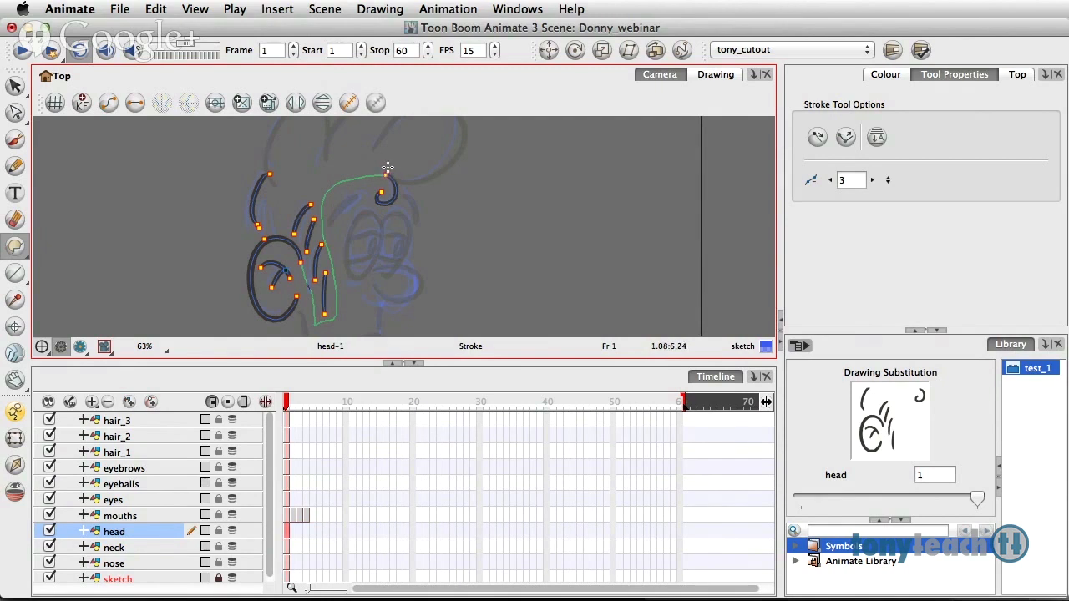
{"action": "mouse_move", "coordinate": [384, 155]}
{"action": "left_mouse_down"}
{"action": "mouse_move", "coordinate": [363, 138]}
{"action": "mouse_move", "coordinate": [307, 136]}
{"action": "mouse_move", "coordinate": [270, 174]}
{"action": "left_mouse_up"}
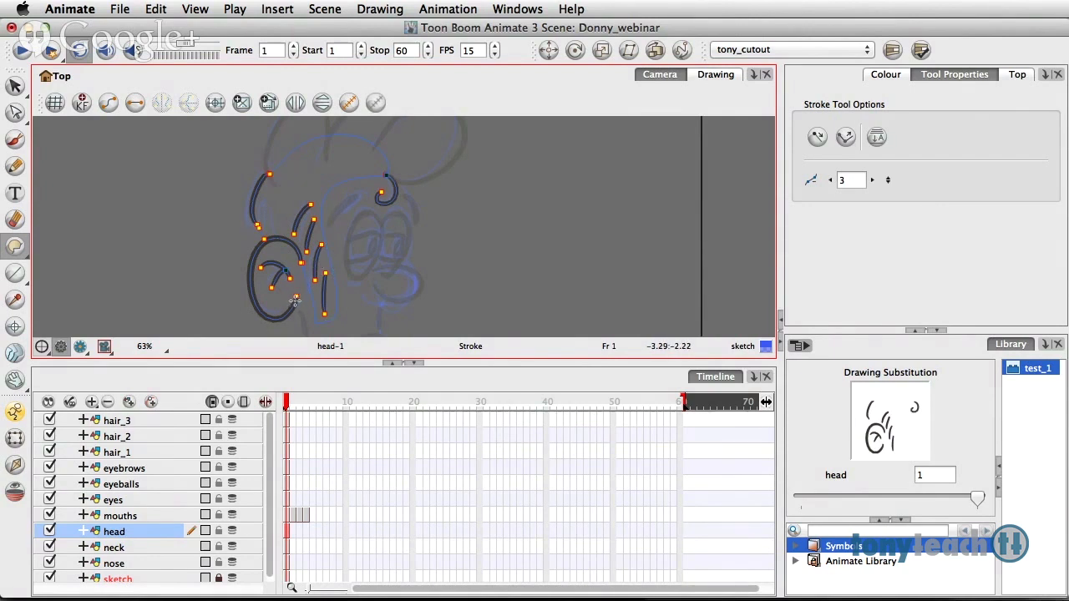
{"action": "left_click_drag", "start_coordinate": [304, 276], "coordinate": [306, 251]}
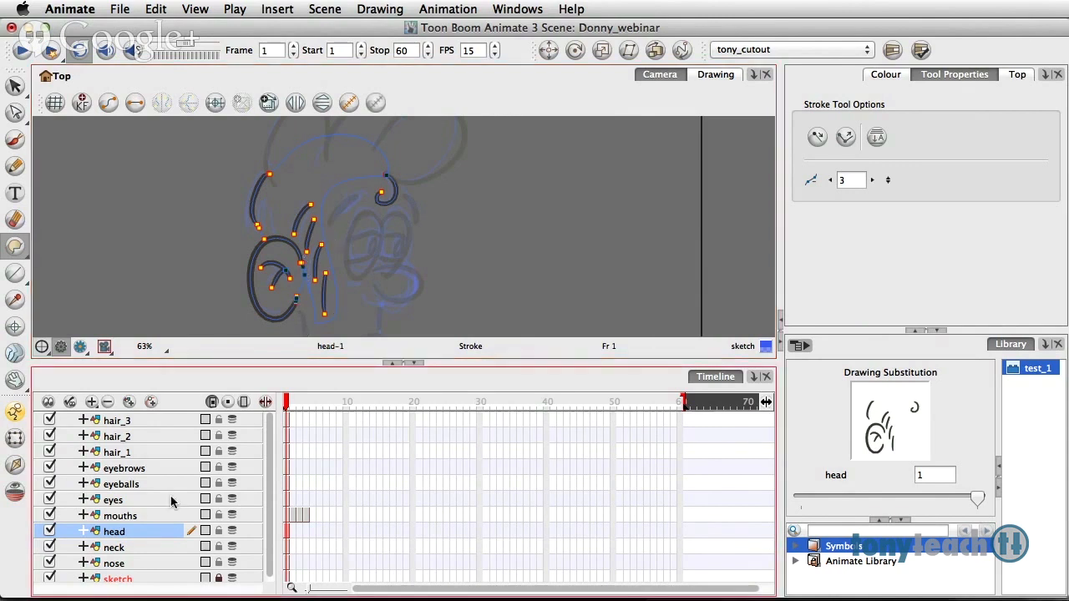
Close the neck layer's outline with invisible strokes joining the two neck lines at their upper and lower ends.
{"action": "left_click", "coordinate": [139, 546]}
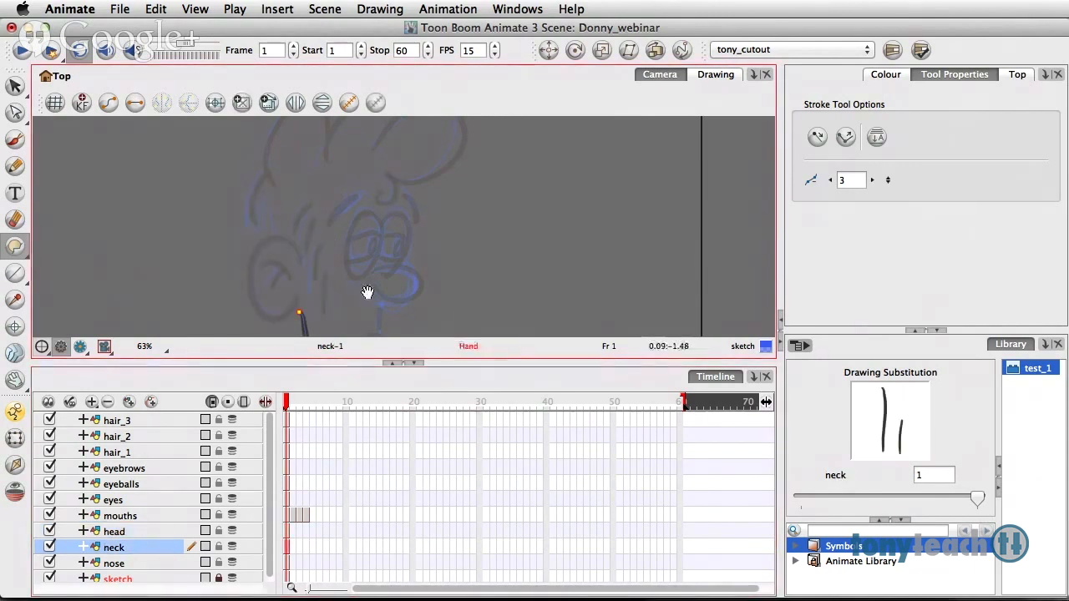
{"action": "mouse_move", "coordinate": [295, 191]}
{"action": "left_mouse_down"}
{"action": "mouse_move", "coordinate": [298, 172]}
{"action": "mouse_move", "coordinate": [334, 162]}
{"action": "mouse_move", "coordinate": [351, 219]}
{"action": "mouse_move", "coordinate": [326, 267]}
{"action": "left_mouse_up"}
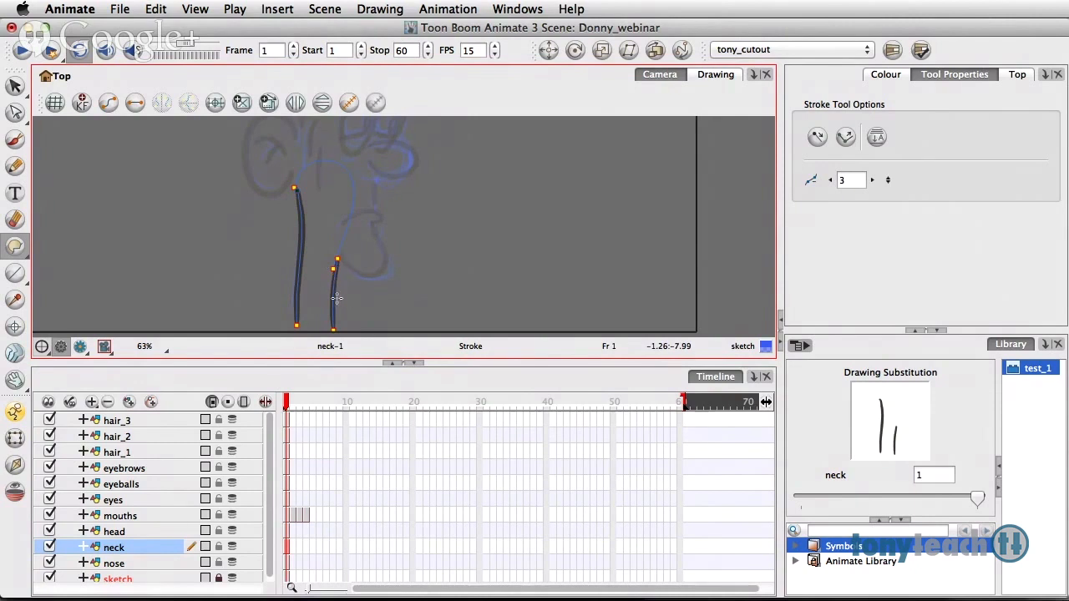
{"action": "scroll", "coordinate": [326, 296], "scroll_direction": "down", "scroll_amount": 2}
{"action": "mouse_move", "coordinate": [298, 295]}
{"action": "left_mouse_down"}
{"action": "mouse_move", "coordinate": [316, 312]}
{"action": "mouse_move", "coordinate": [335, 293]}
{"action": "left_mouse_up"}
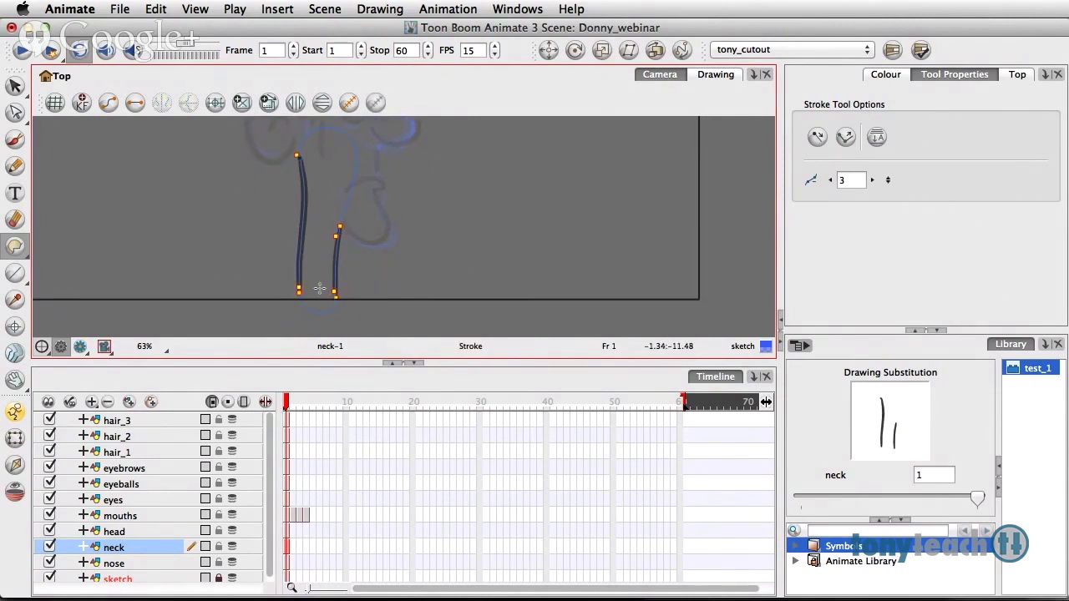
Close the open nose outline on the nose layer with a stroke joining its two ends.
{"action": "left_click", "coordinate": [134, 563]}
{"action": "key", "text": "space"}
{"action": "left_click_drag", "start_coordinate": [430, 220], "coordinate": [349, 289]}
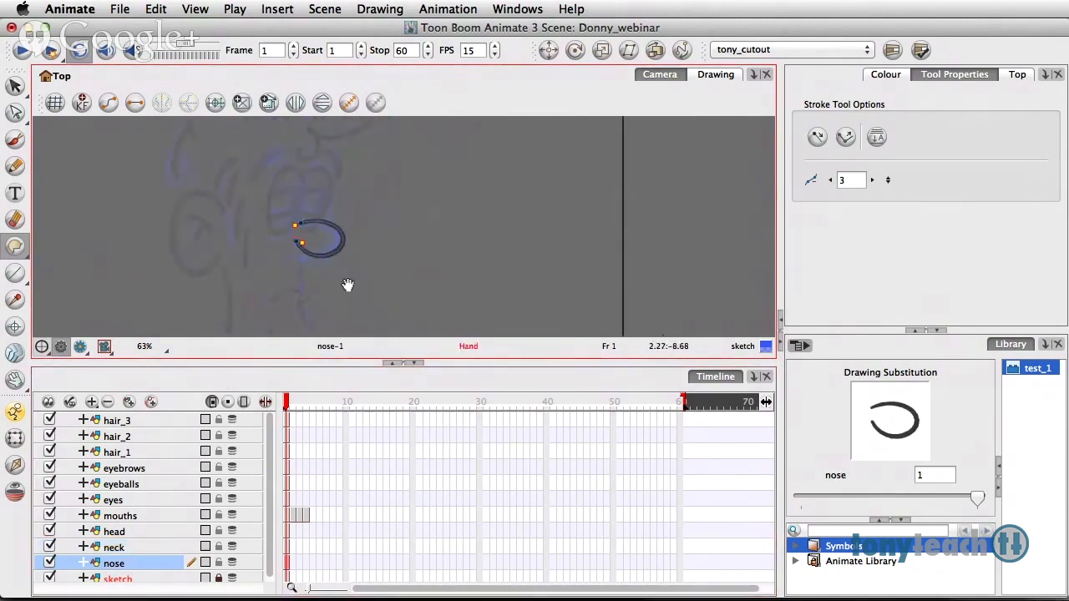
{"action": "left_click_drag", "start_coordinate": [291, 224], "coordinate": [299, 243]}
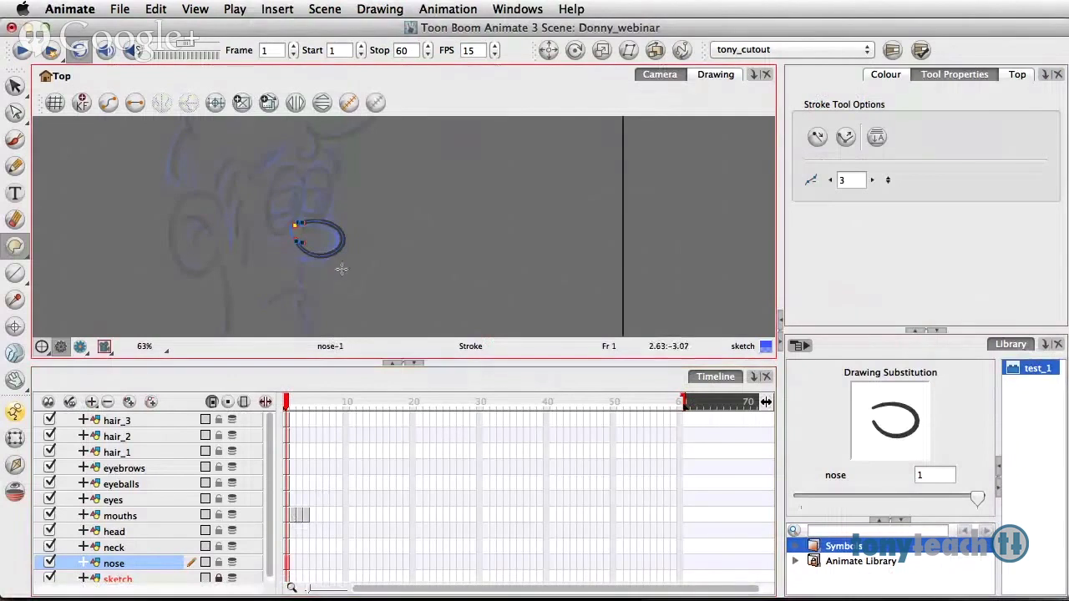
{"action": "key", "text": "1"}
{"action": "key", "text": "super+minus"}
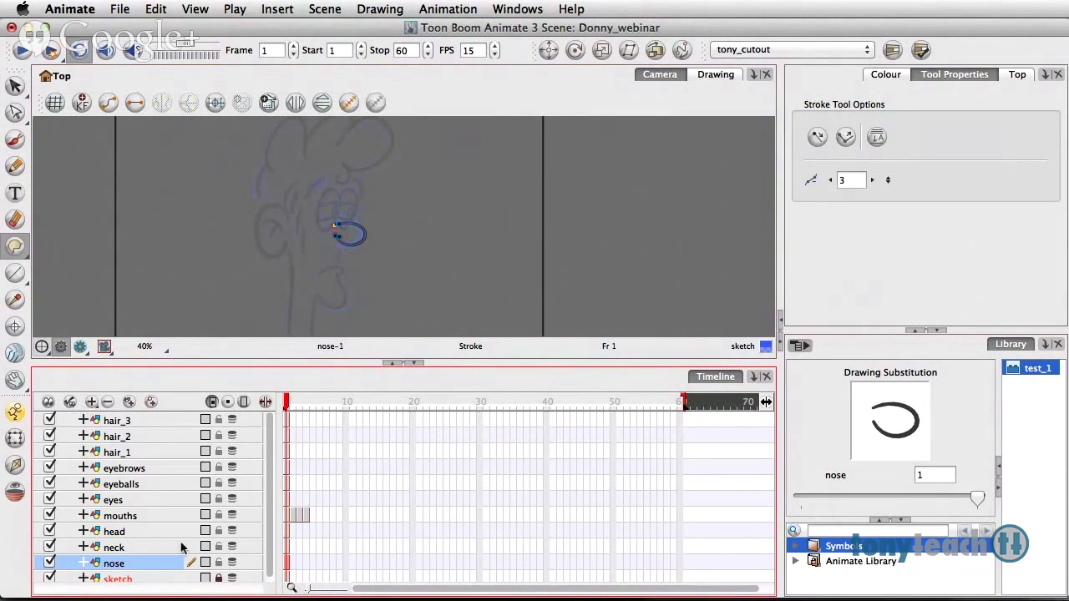
Leave the Stroke tool for Select and add the test_1 comic cover symbol from the library above the hair_3 layer.
{"action": "scroll", "coordinate": [182, 549], "scroll_direction": "down", "scroll_amount": 1}
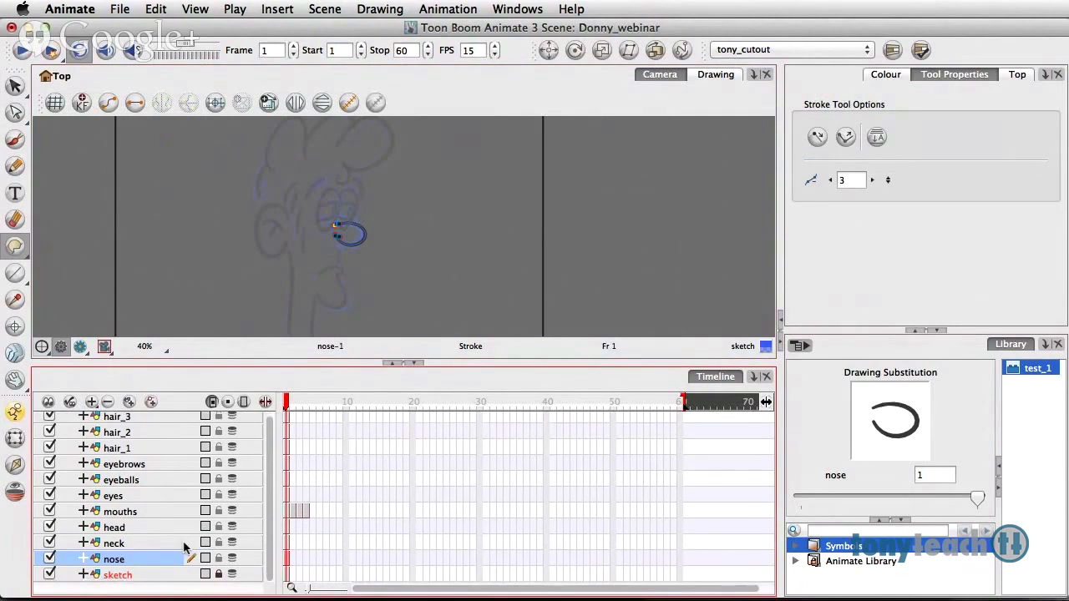
{"action": "left_click", "coordinate": [117, 576]}
{"action": "left_click", "coordinate": [17, 88]}
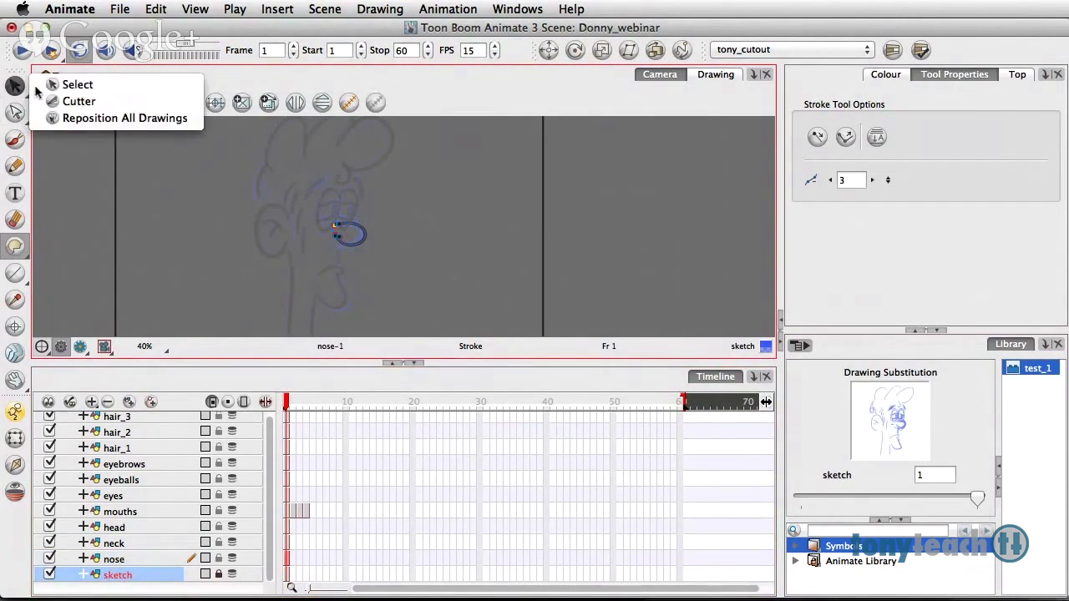
{"action": "left_click", "coordinate": [75, 84]}
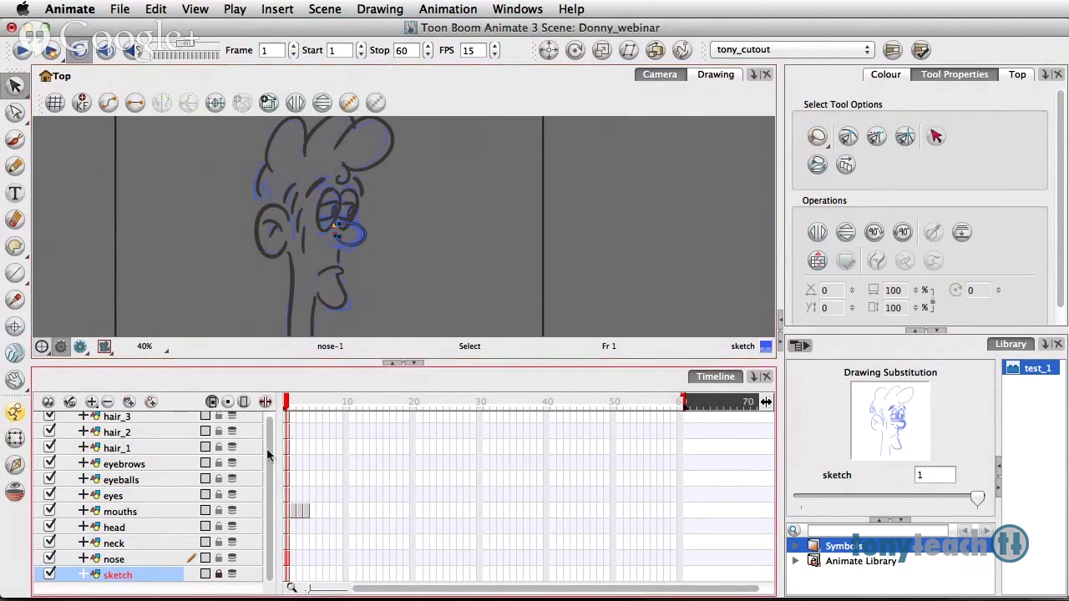
{"action": "scroll", "coordinate": [251, 449], "scroll_direction": "up", "scroll_amount": 1}
{"action": "left_click", "coordinate": [141, 419]}
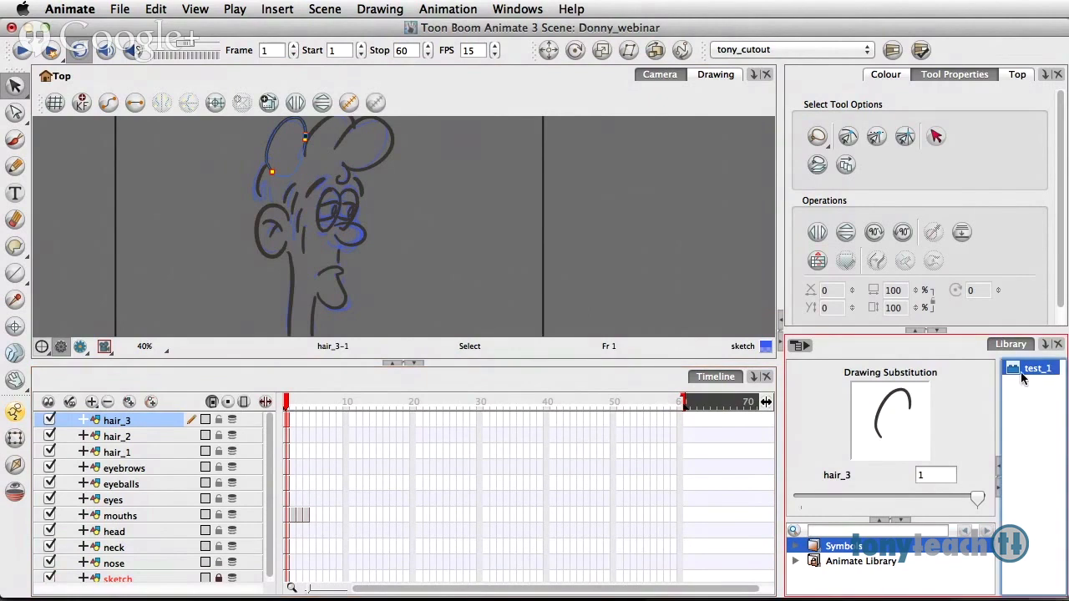
{"action": "mouse_move", "coordinate": [1019, 371]}
{"action": "left_mouse_down"}
{"action": "mouse_move", "coordinate": [717, 399]}
{"action": "mouse_move", "coordinate": [94, 412]}
{"action": "mouse_move", "coordinate": [311, 430]}
{"action": "mouse_move", "coordinate": [180, 414]}
{"action": "left_mouse_up"}
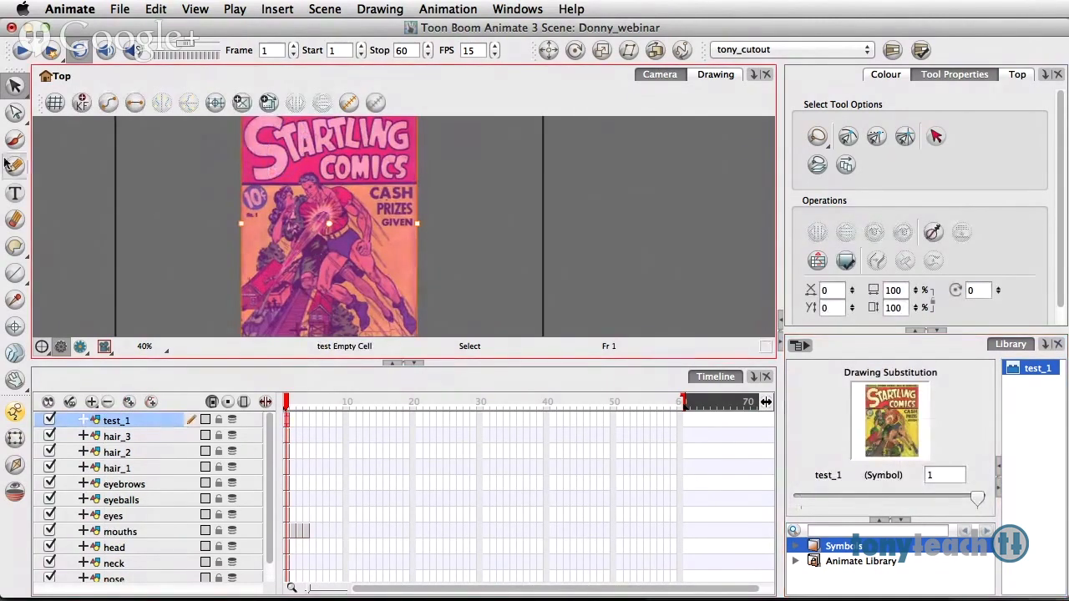
Move the comic cover with the Transform tool beside the head, just outside the camera frame, and deselect it.
{"action": "left_click", "coordinate": [14, 437]}
{"action": "left_click_drag", "start_coordinate": [300, 219], "coordinate": [632, 223]}
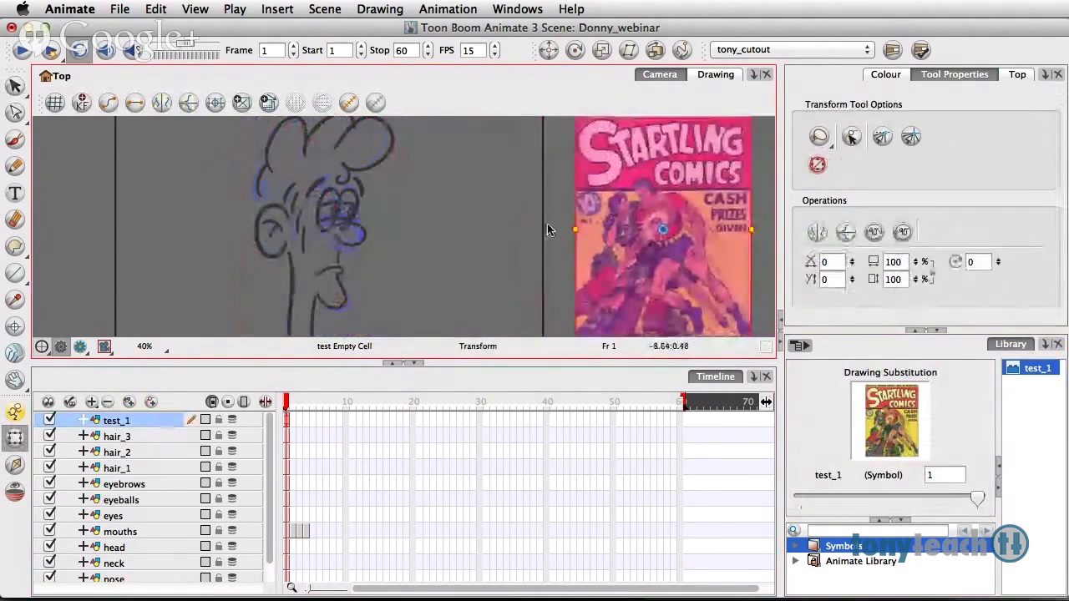
{"action": "left_click", "coordinate": [563, 230]}
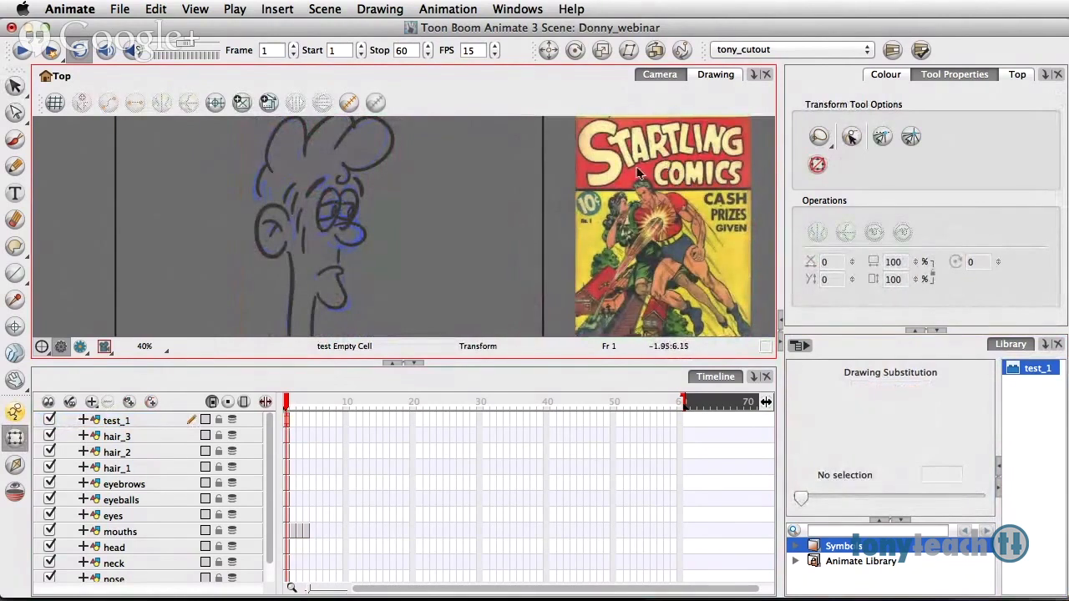
{"action": "left_click", "coordinate": [818, 163]}
Examine the default, Clarence and Donny colour palettes, including the Default and sketch colours of the Donny palette.
{"action": "left_click", "coordinate": [889, 73]}
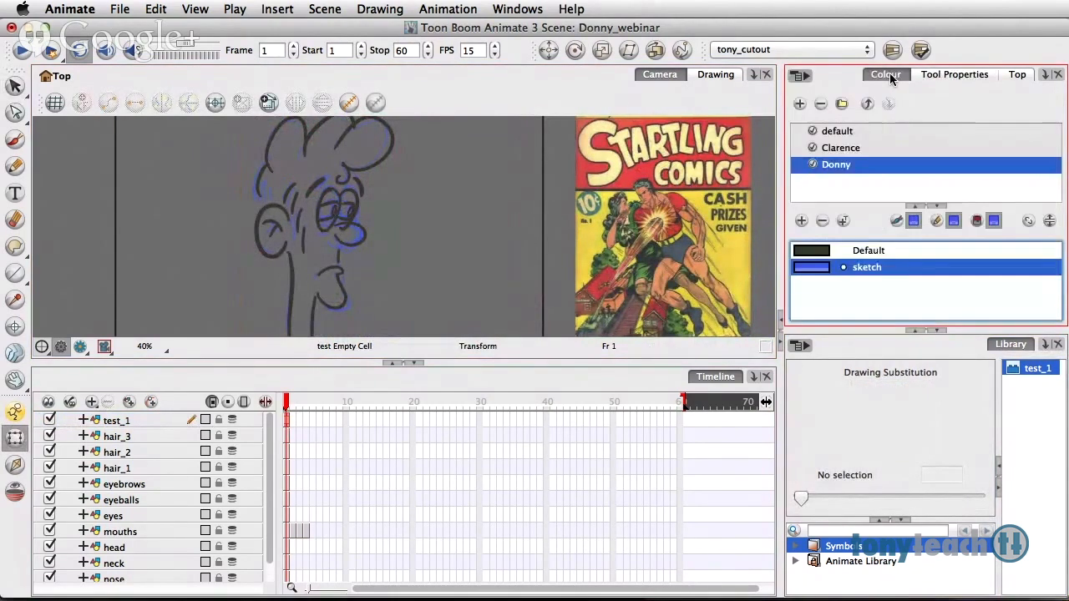
{"action": "left_click", "coordinate": [838, 138]}
{"action": "left_click", "coordinate": [838, 148]}
{"action": "left_click", "coordinate": [832, 165]}
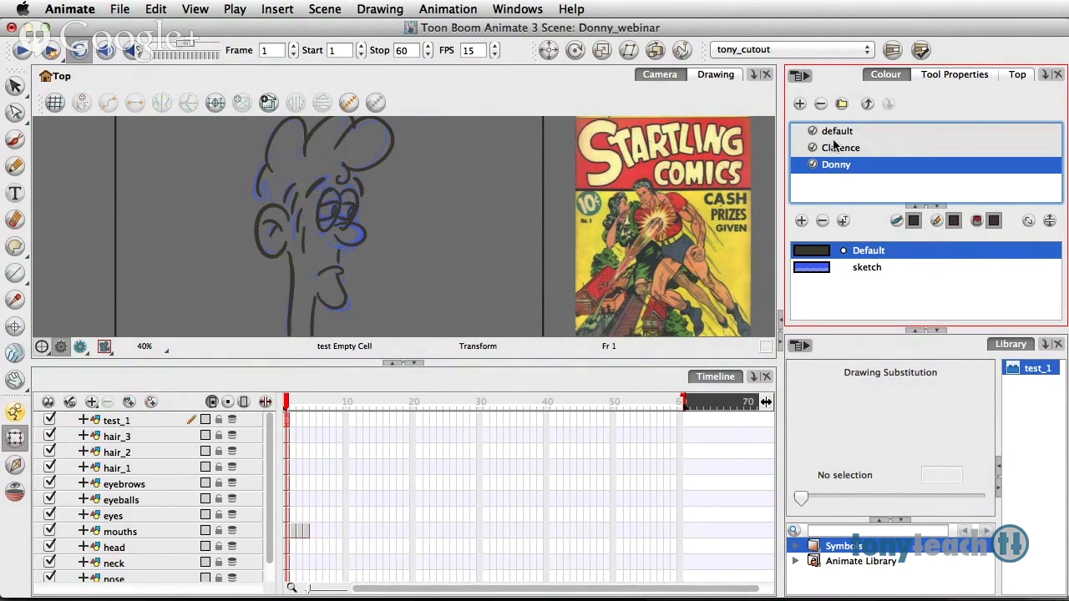
{"action": "left_click", "coordinate": [836, 148]}
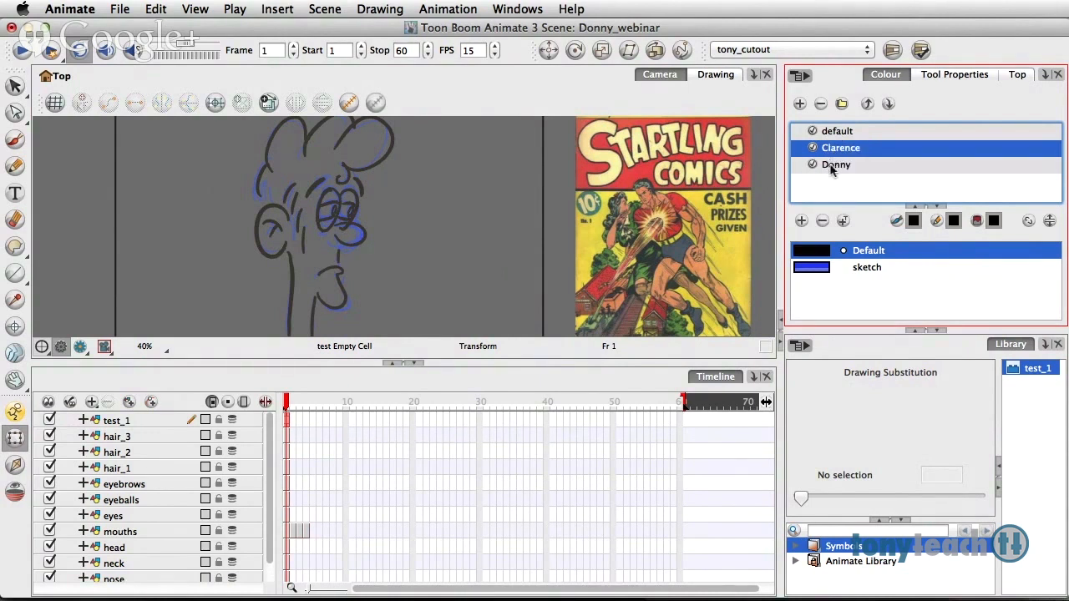
{"action": "left_click", "coordinate": [832, 165]}
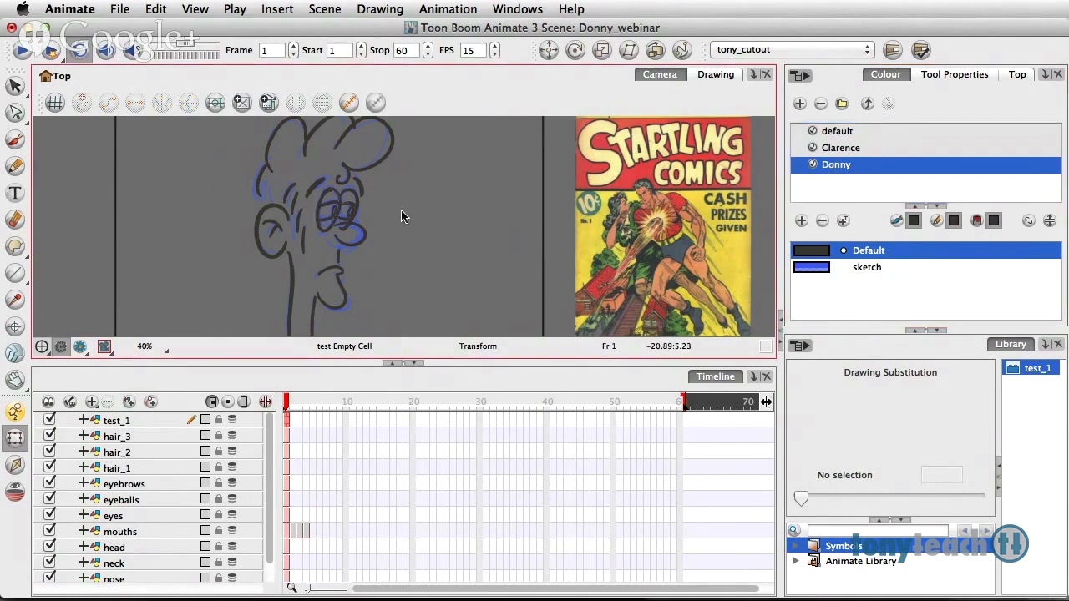
{"action": "left_click", "coordinate": [812, 269]}
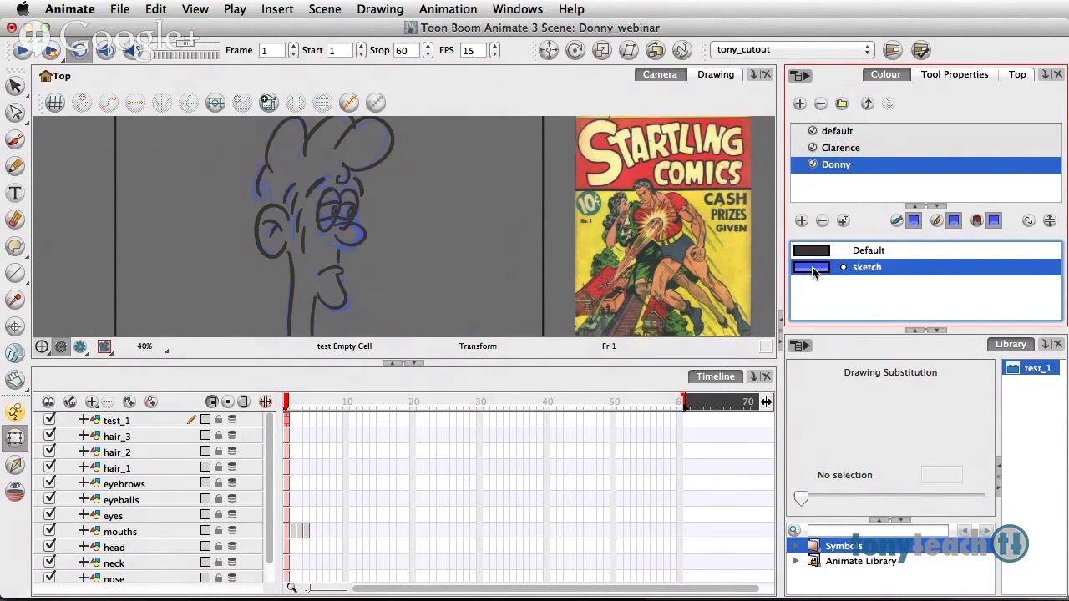
{"action": "left_click", "coordinate": [811, 256]}
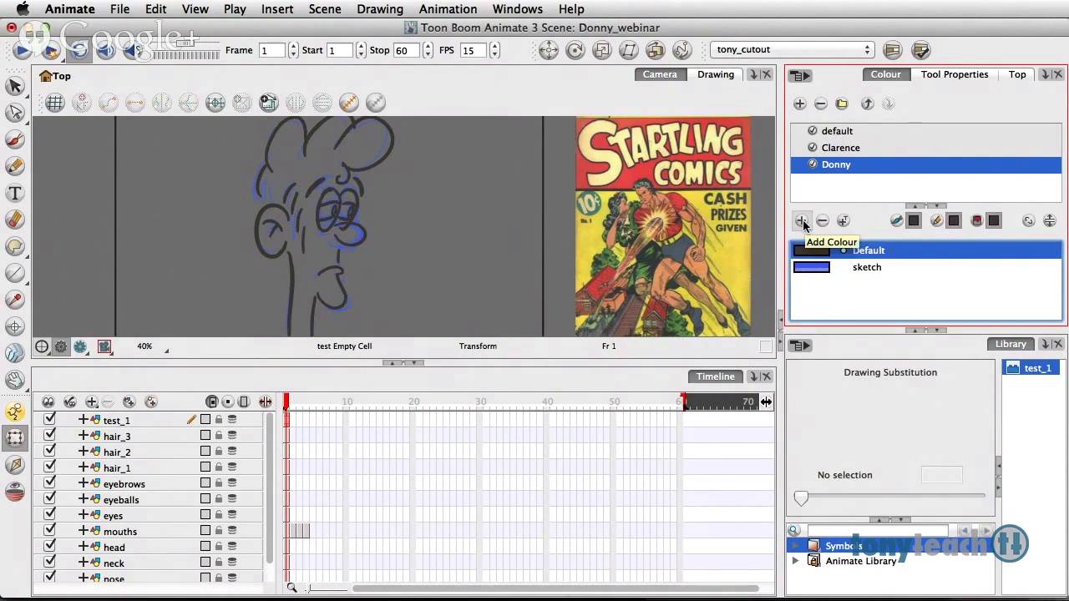
Add a colour named donnys_hair to the Donny palette and sample its red from the comic cover's title background.
{"action": "left_click", "coordinate": [801, 221]}
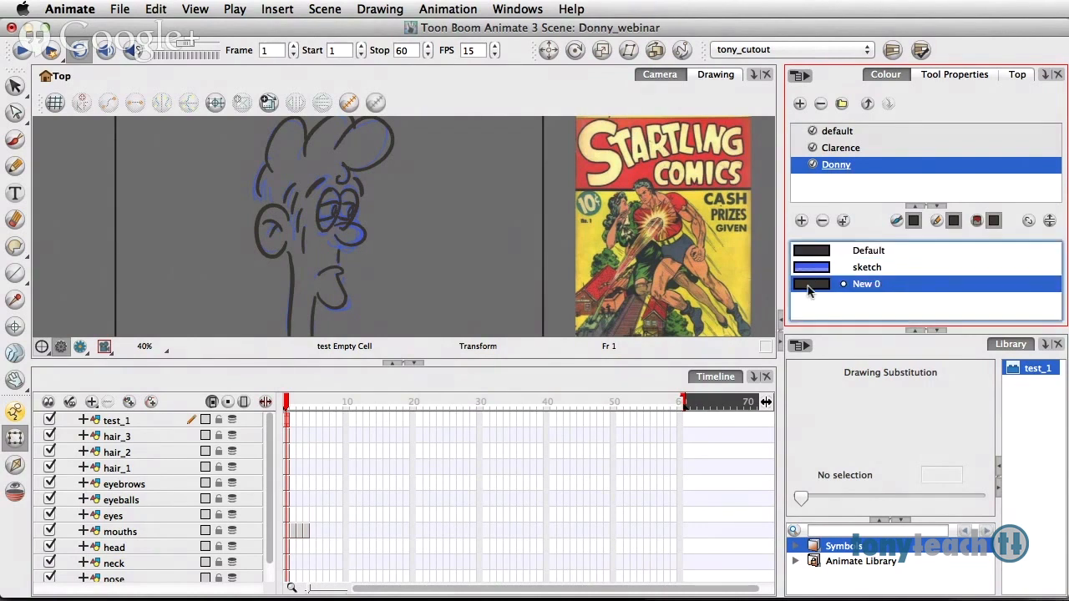
{"action": "double_click", "coordinate": [807, 285]}
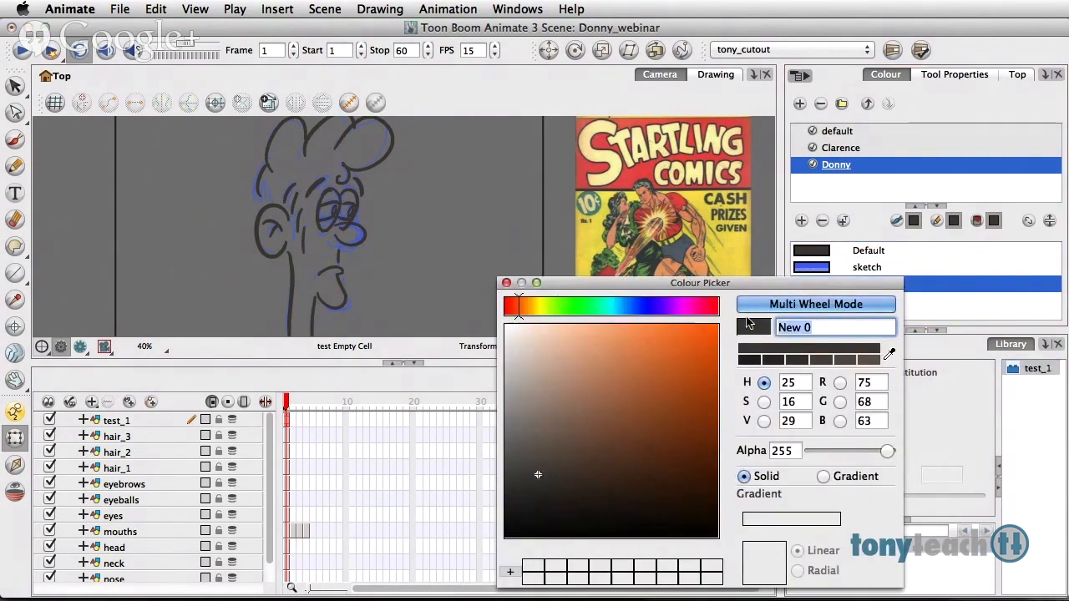
{"action": "type", "text": "donny's"}
{"action": "key", "text": "BackSpace"}
{"action": "type", "text": "_hair"}
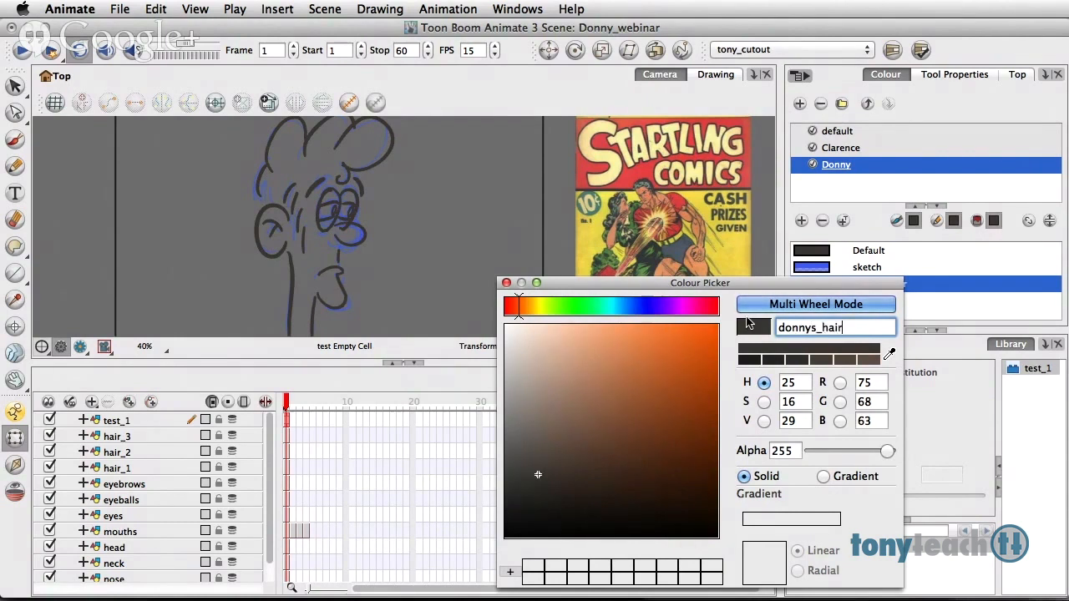
{"action": "left_click", "coordinate": [890, 356]}
{"action": "left_click", "coordinate": [639, 167]}
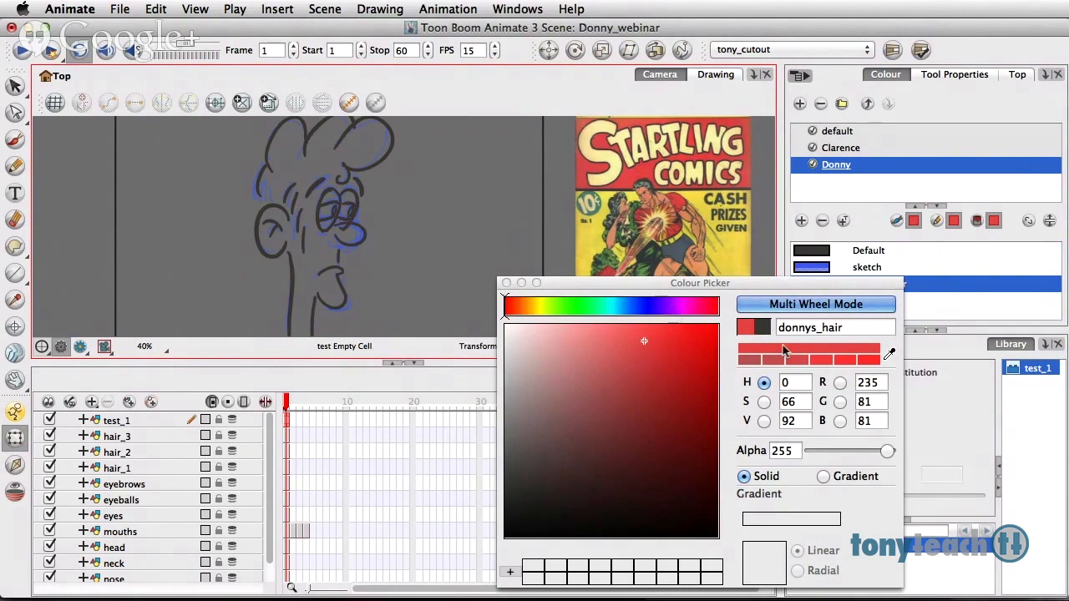
{"action": "left_click_drag", "start_coordinate": [804, 286], "coordinate": [673, 277]}
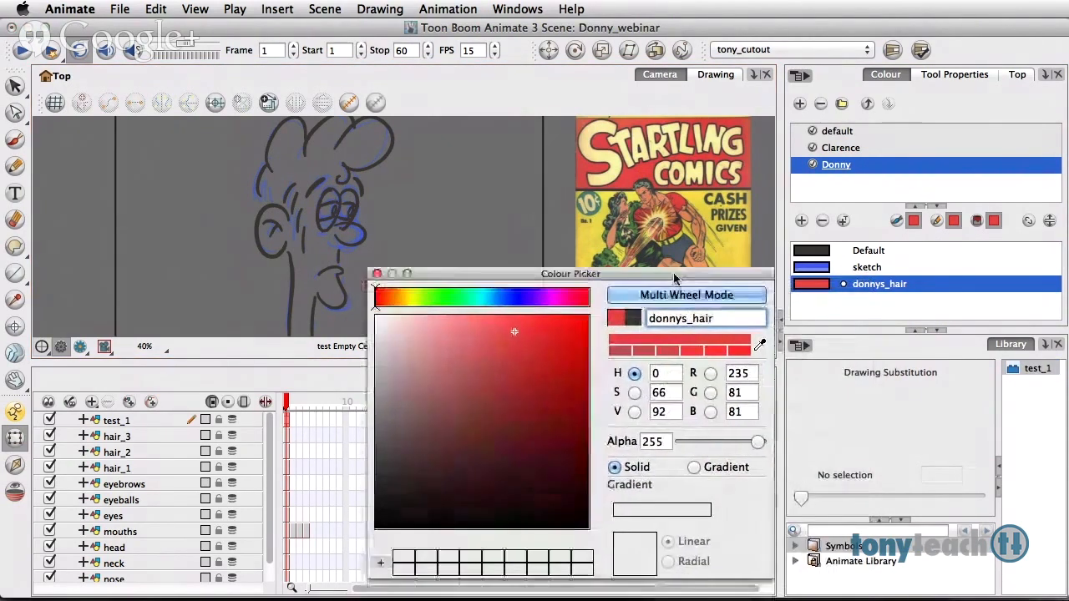
Add a colour named eye_white to the Donny palette and sample its pale yellow from the comic cover's title lettering.
{"action": "left_click", "coordinate": [800, 220]}
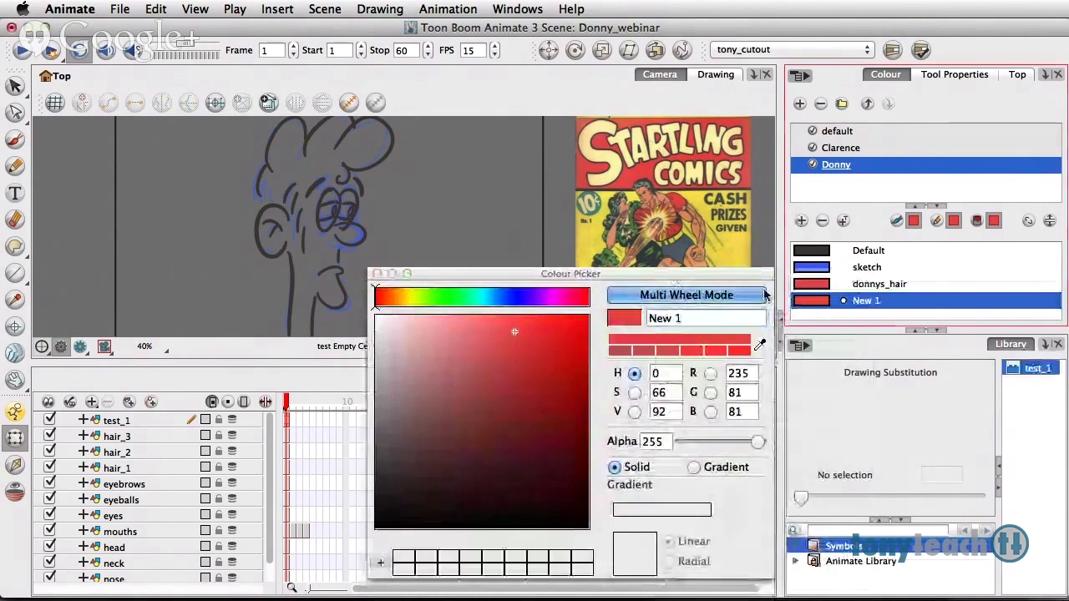
{"action": "left_click_drag", "start_coordinate": [666, 320], "coordinate": [637, 327]}
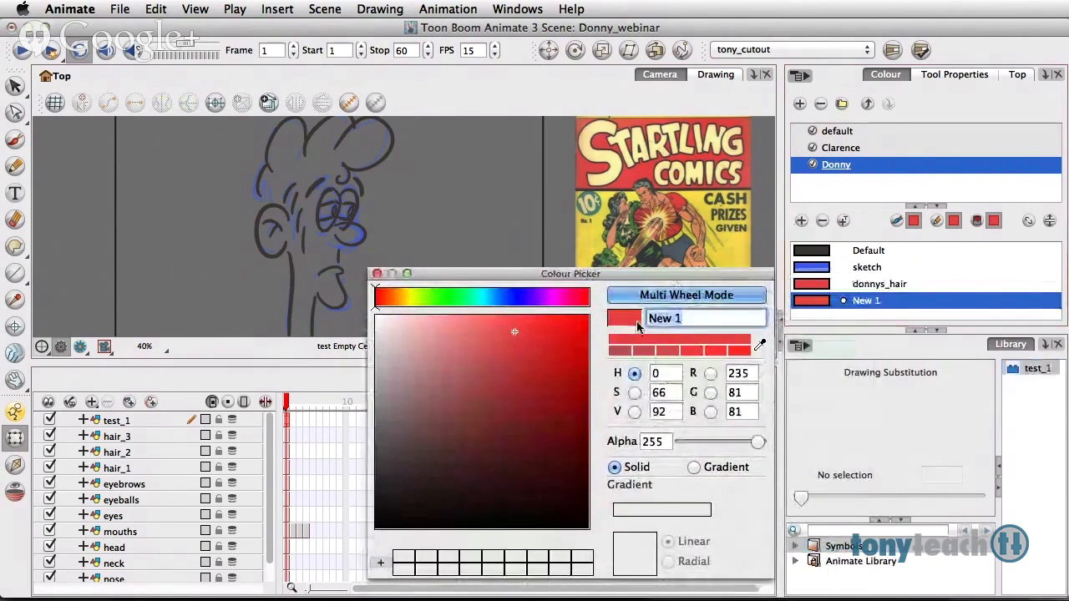
{"action": "type", "text": "eye_white"}
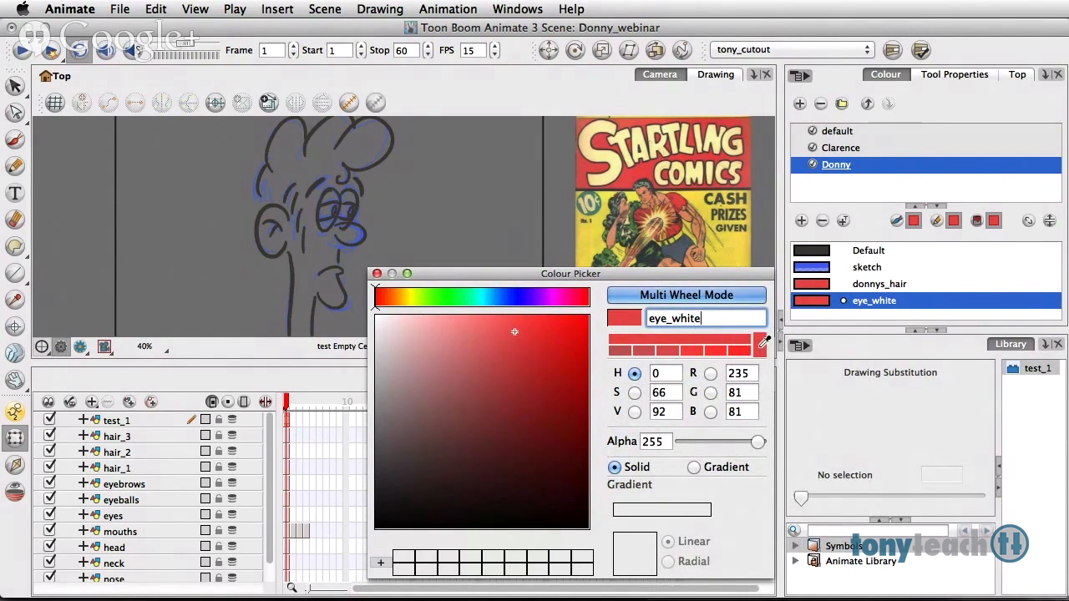
{"action": "left_click", "coordinate": [596, 159]}
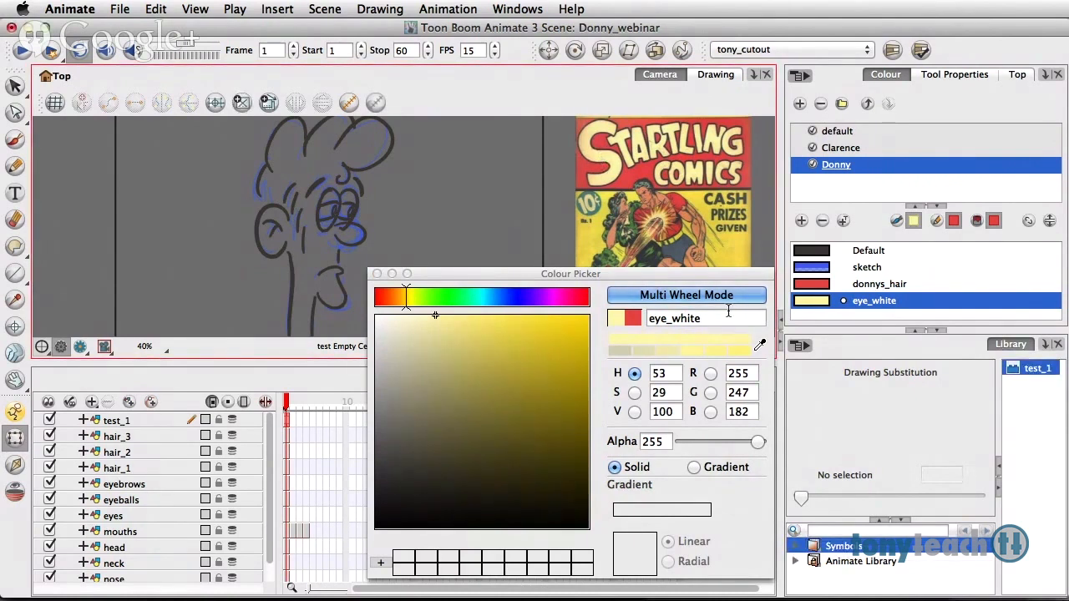
Add a colour named donny_skin to the Donny palette and sample its orange from the man's skin on the comic cover.
{"action": "left_click", "coordinate": [801, 220]}
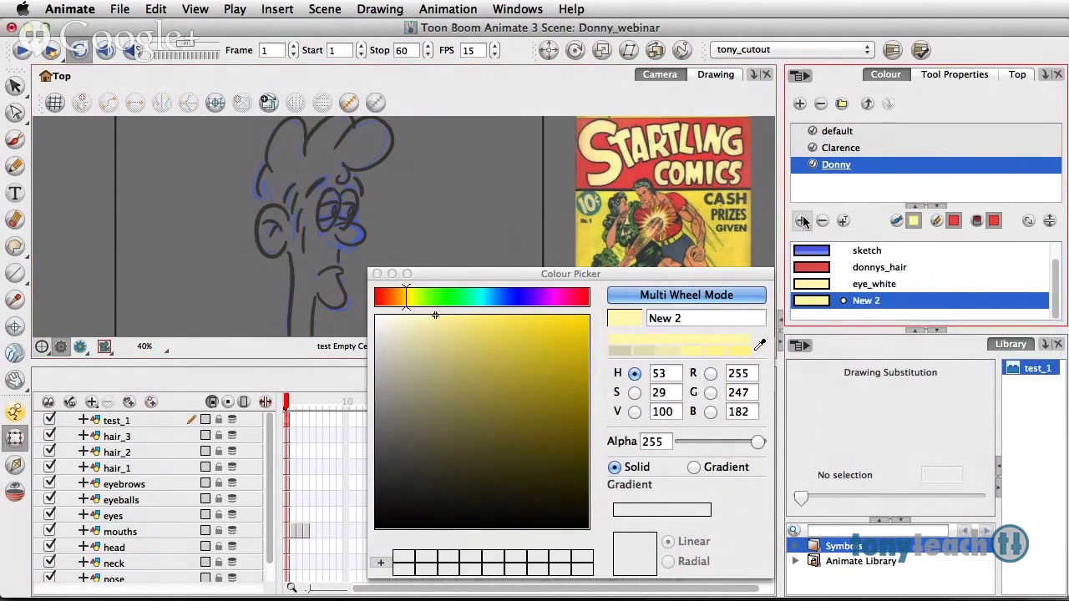
{"action": "left_click_drag", "start_coordinate": [685, 316], "coordinate": [645, 316]}
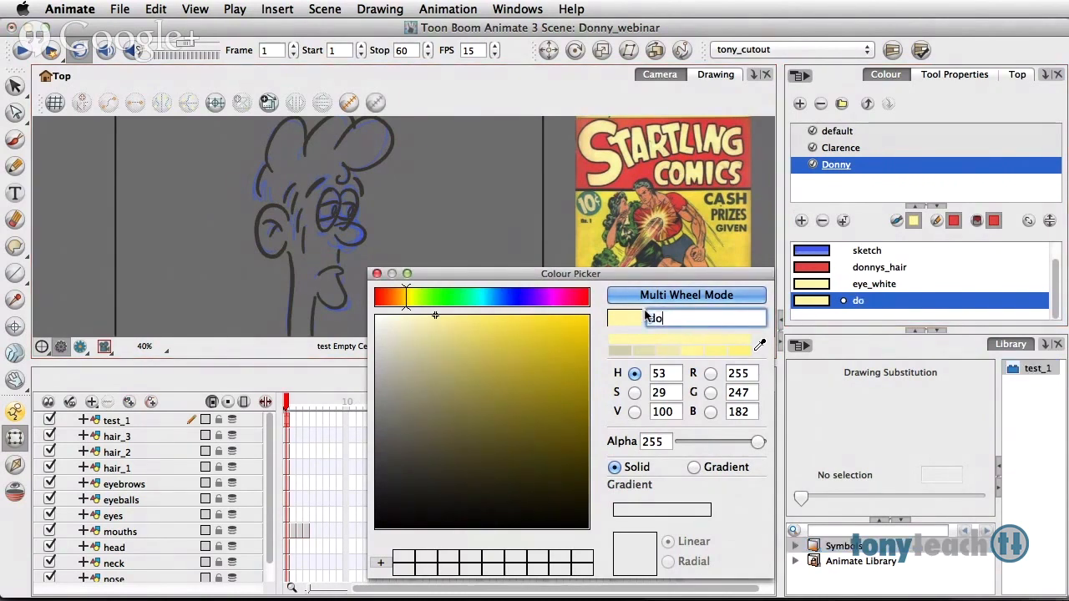
{"action": "type", "text": "donny_skin"}
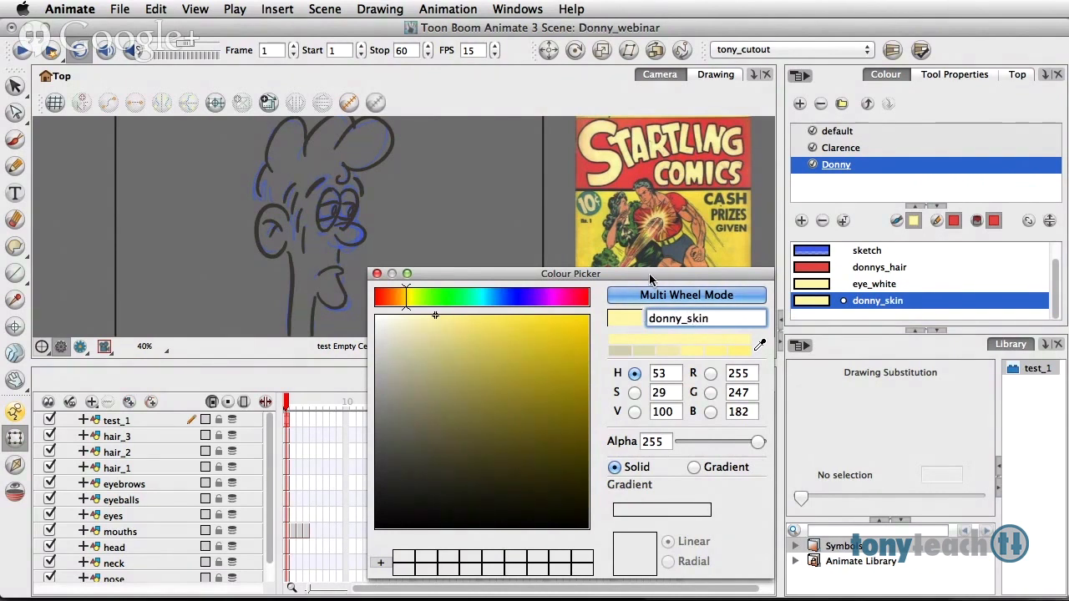
{"action": "left_click_drag", "start_coordinate": [650, 279], "coordinate": [647, 296]}
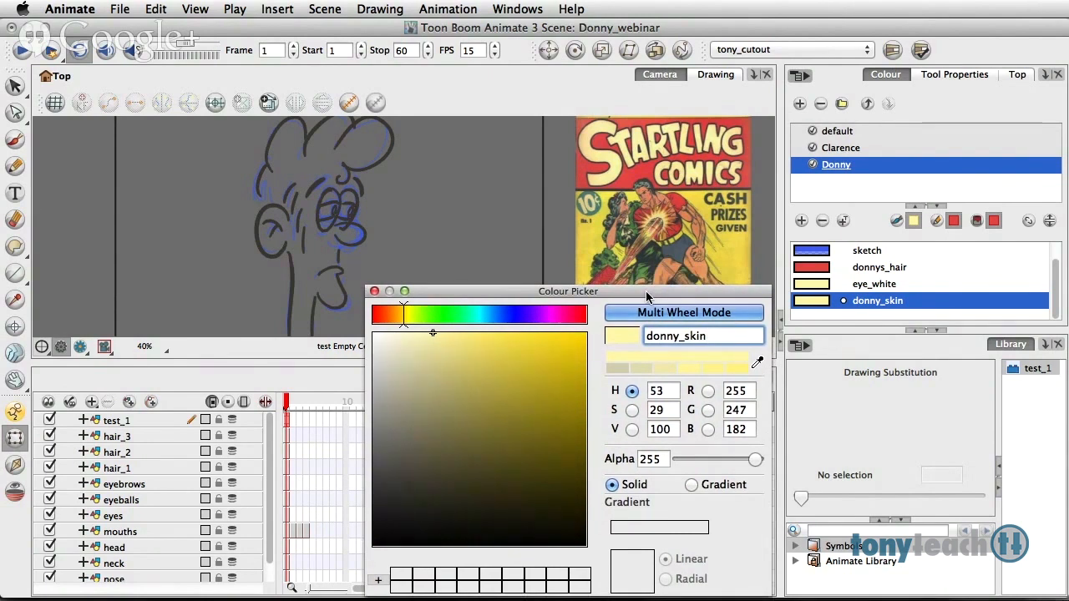
{"action": "left_click_drag", "start_coordinate": [647, 296], "coordinate": [645, 300]}
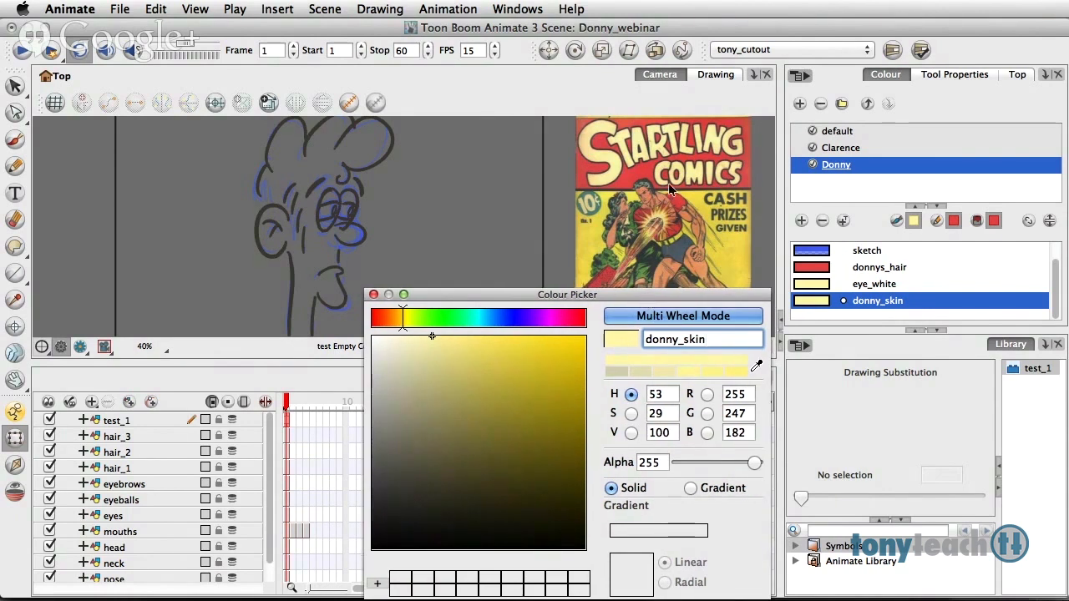
{"action": "left_click", "coordinate": [756, 366]}
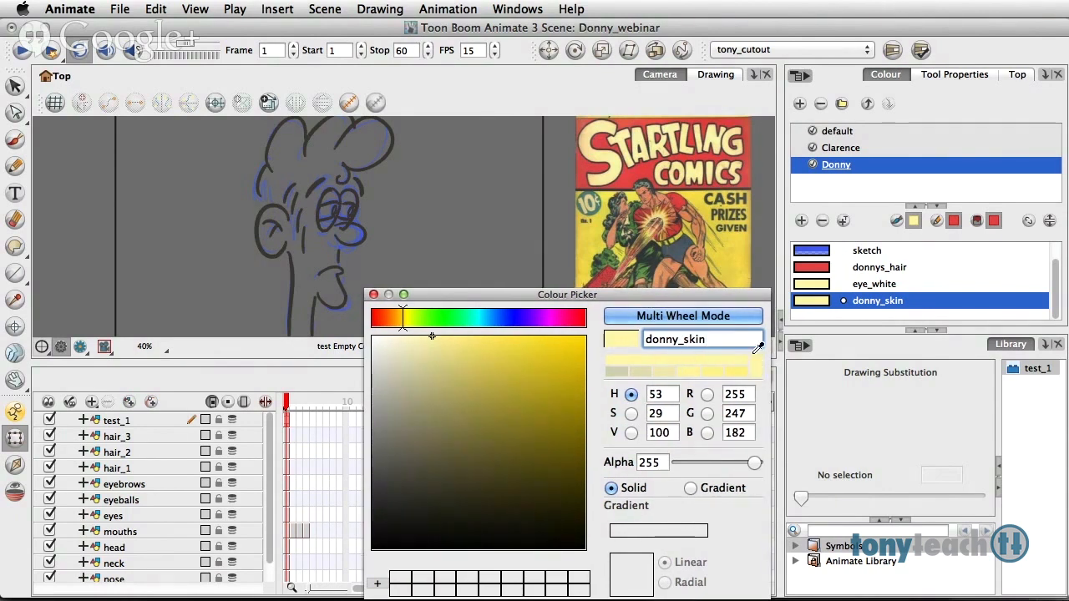
{"action": "left_click", "coordinate": [665, 198]}
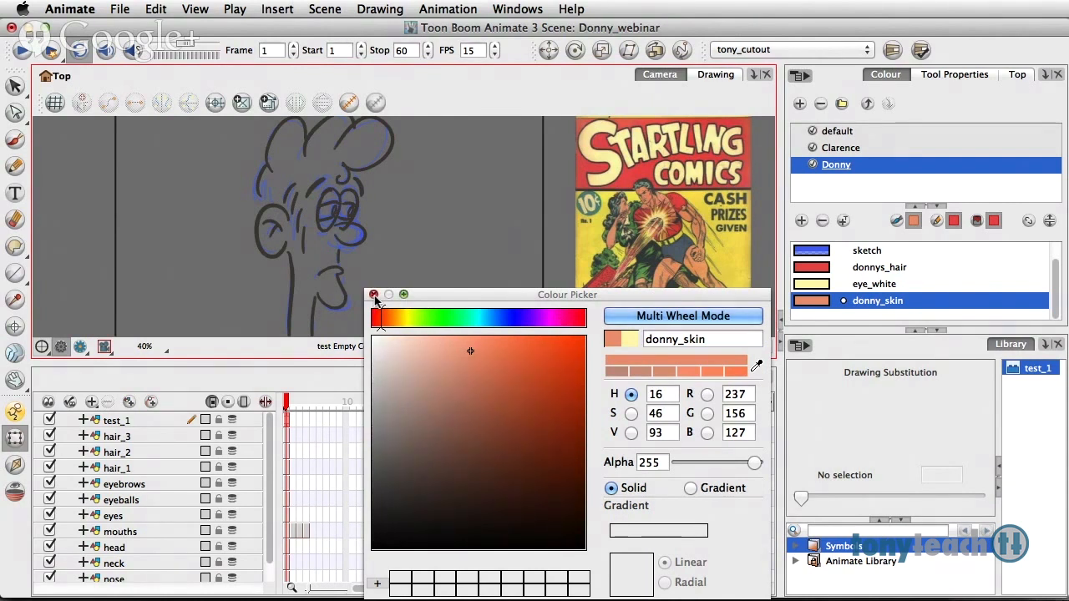
{"action": "left_click", "coordinate": [996, 301]}
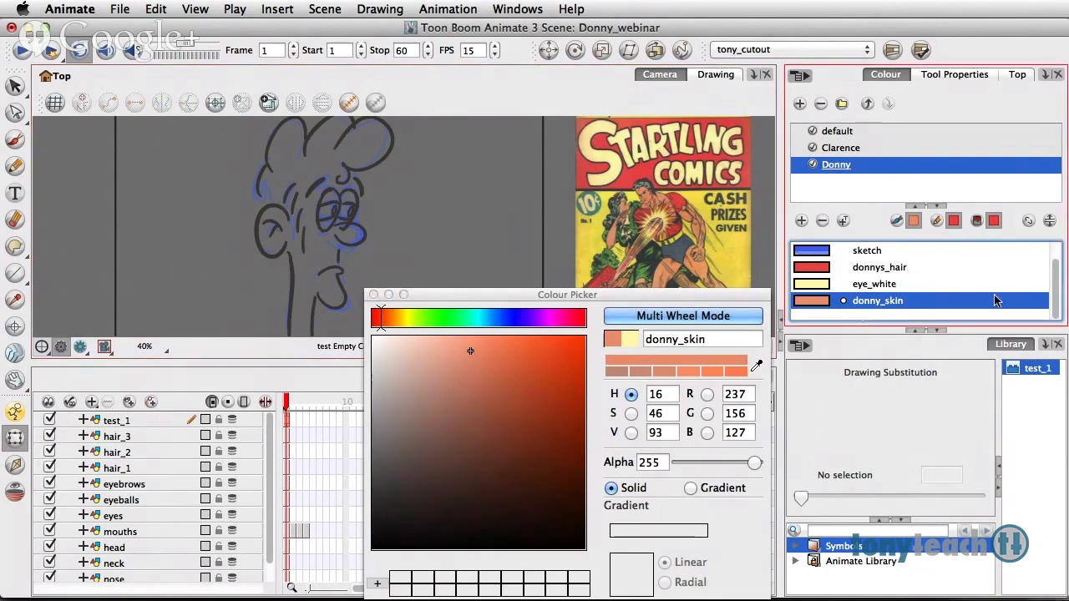
{"action": "left_click", "coordinate": [375, 295]}
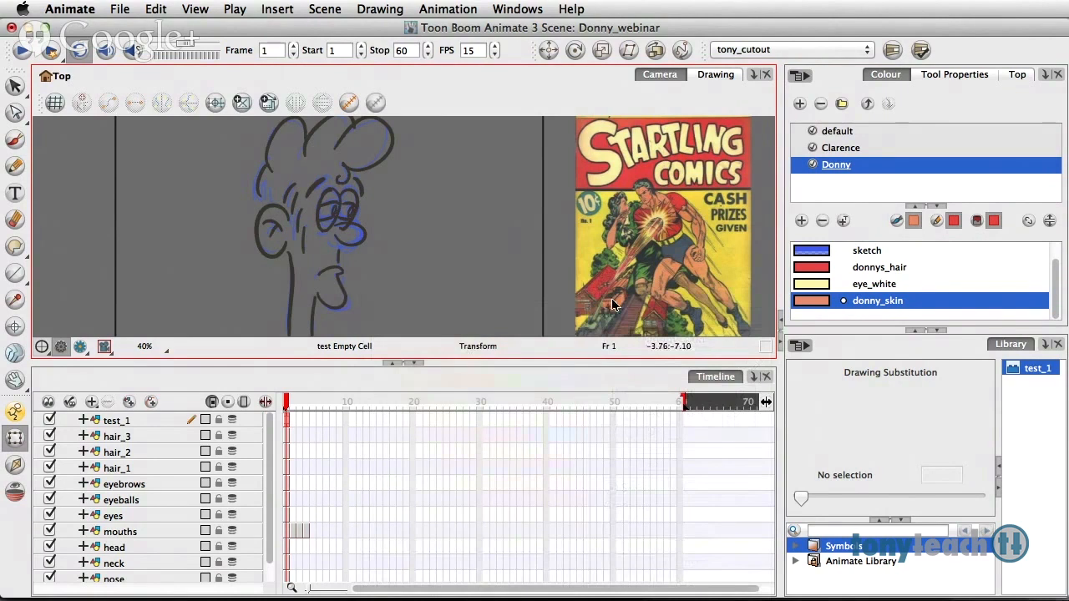
{"action": "scroll", "coordinate": [317, 261], "scroll_direction": "up", "scroll_amount": 2}
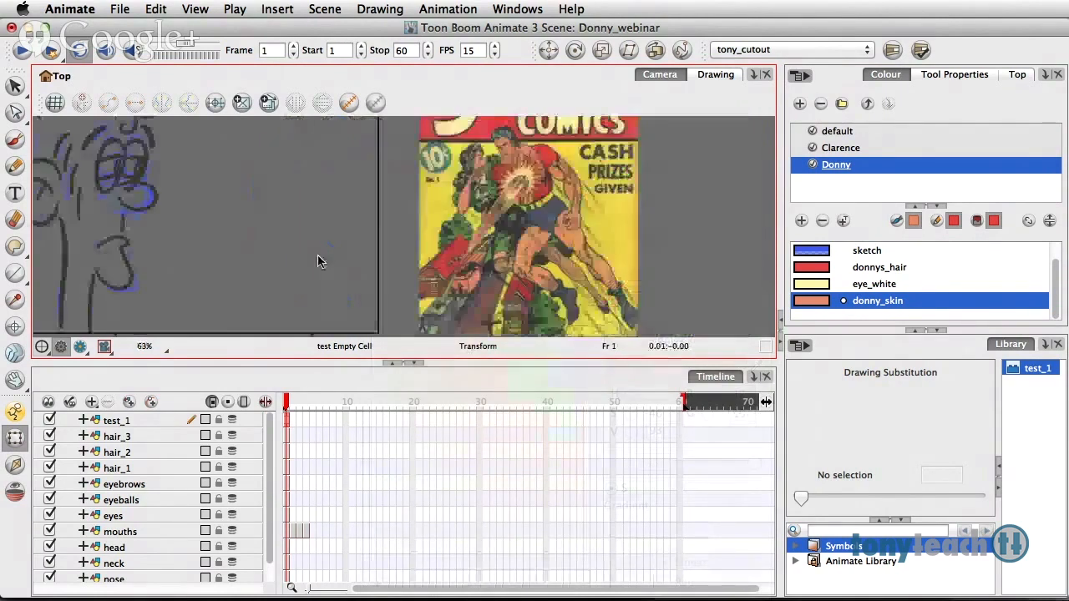
{"action": "scroll", "coordinate": [317, 261], "scroll_direction": "down", "scroll_amount": 2}
{"action": "key", "text": "space"}
{"action": "left_click_drag", "start_coordinate": [229, 231], "coordinate": [377, 253]}
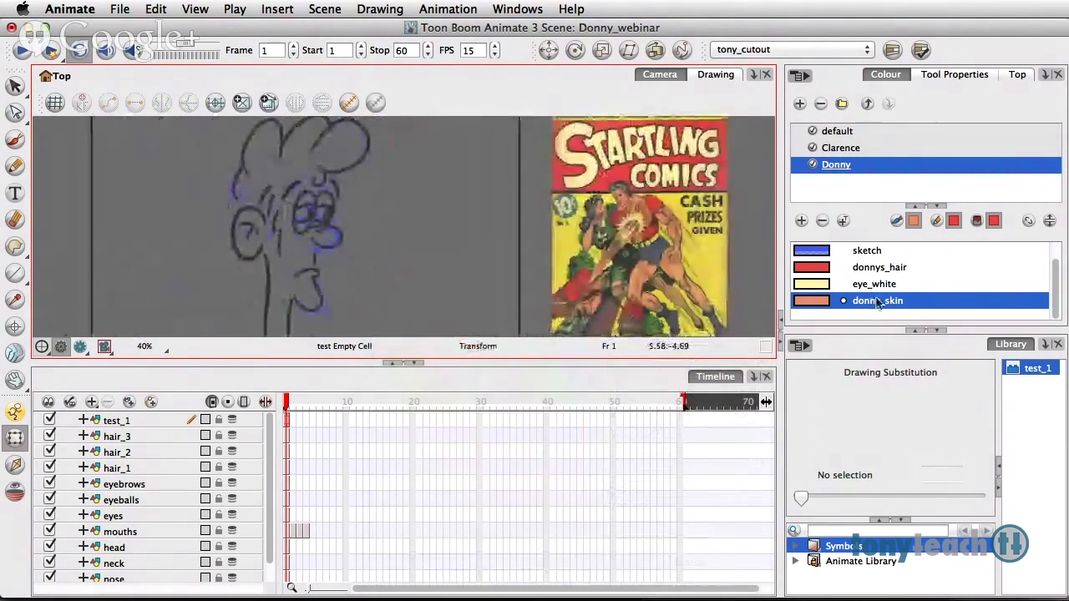
Fill the hair_3 shape with the donnys_hair colour using the Paint tool.
{"action": "left_click", "coordinate": [1057, 275]}
{"action": "scroll", "coordinate": [1057, 272], "scroll_direction": "up", "scroll_amount": 1}
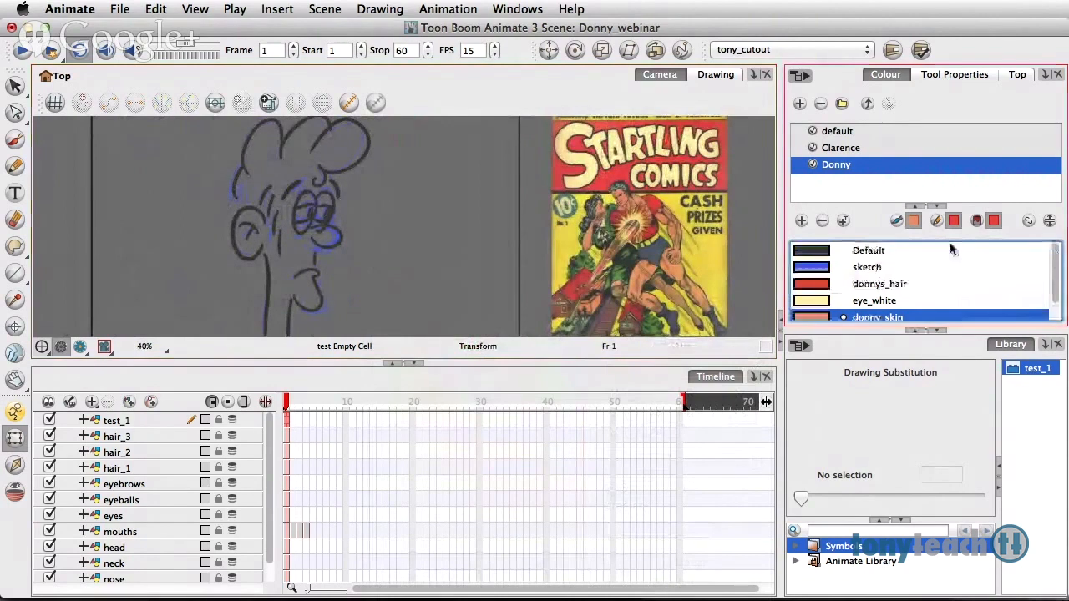
{"action": "left_click", "coordinate": [820, 252]}
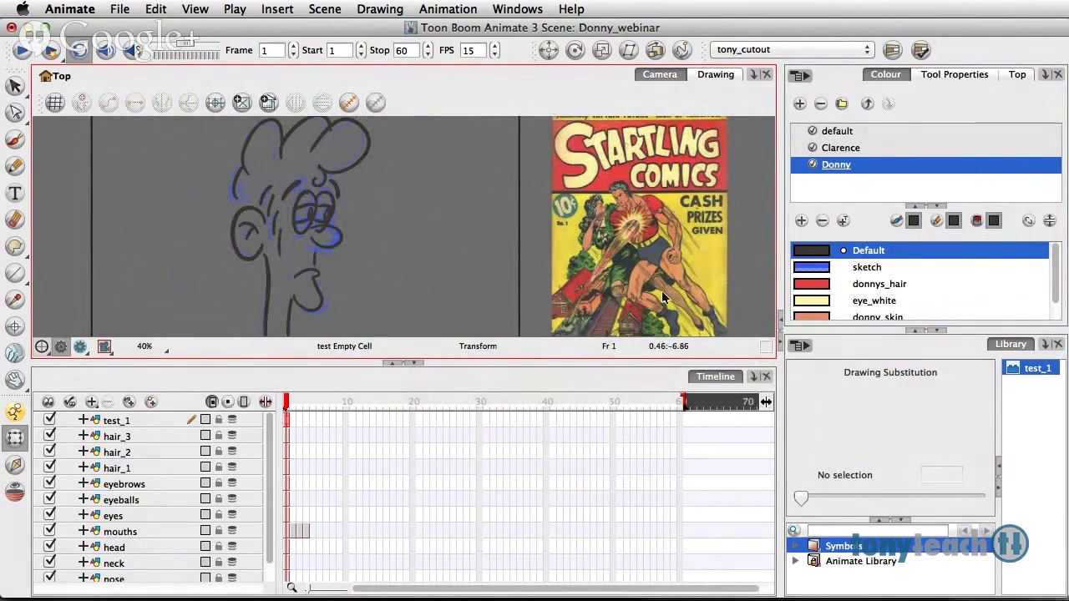
{"action": "left_click", "coordinate": [14, 245]}
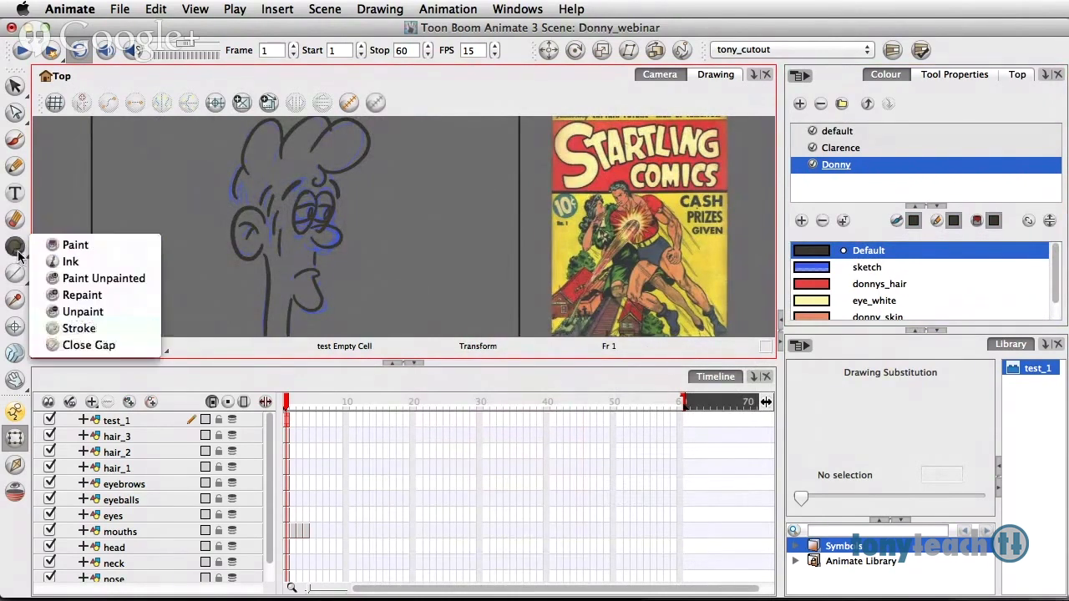
{"action": "left_click", "coordinate": [67, 246]}
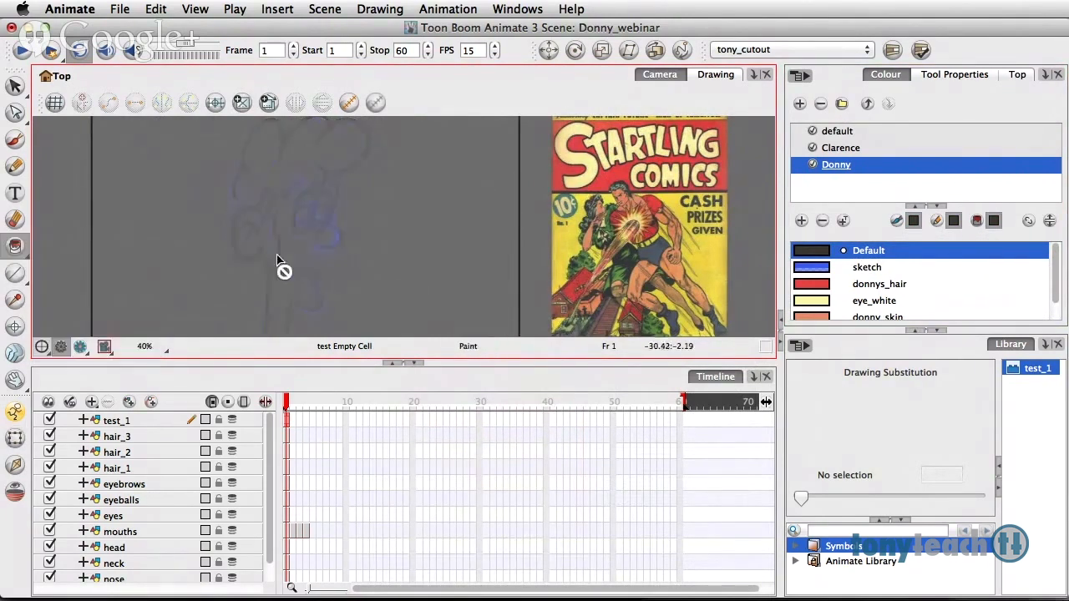
{"action": "left_click", "coordinate": [141, 436]}
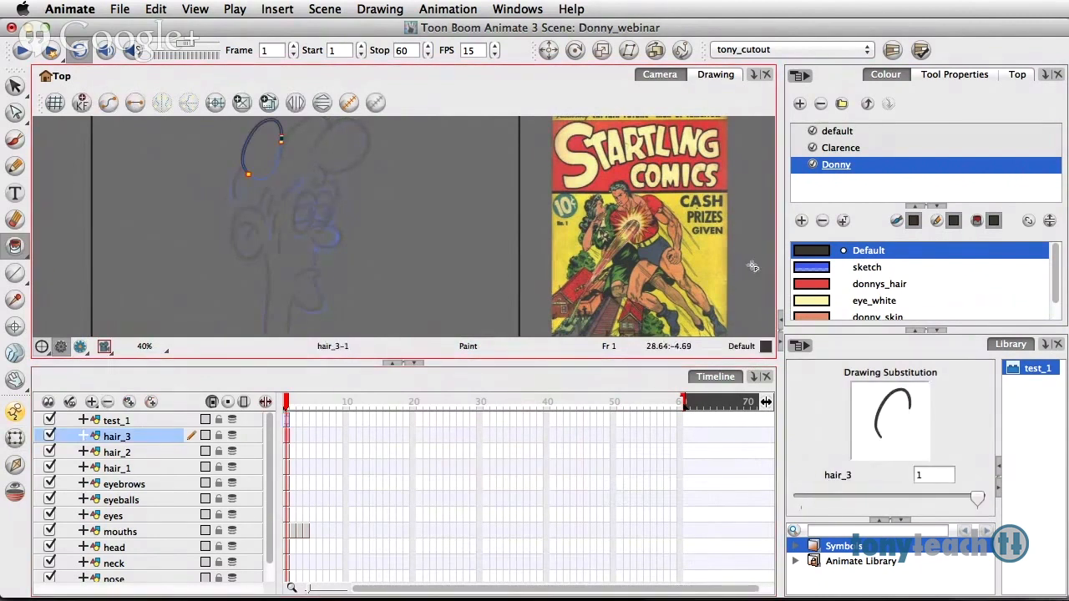
{"action": "left_click", "coordinate": [823, 284]}
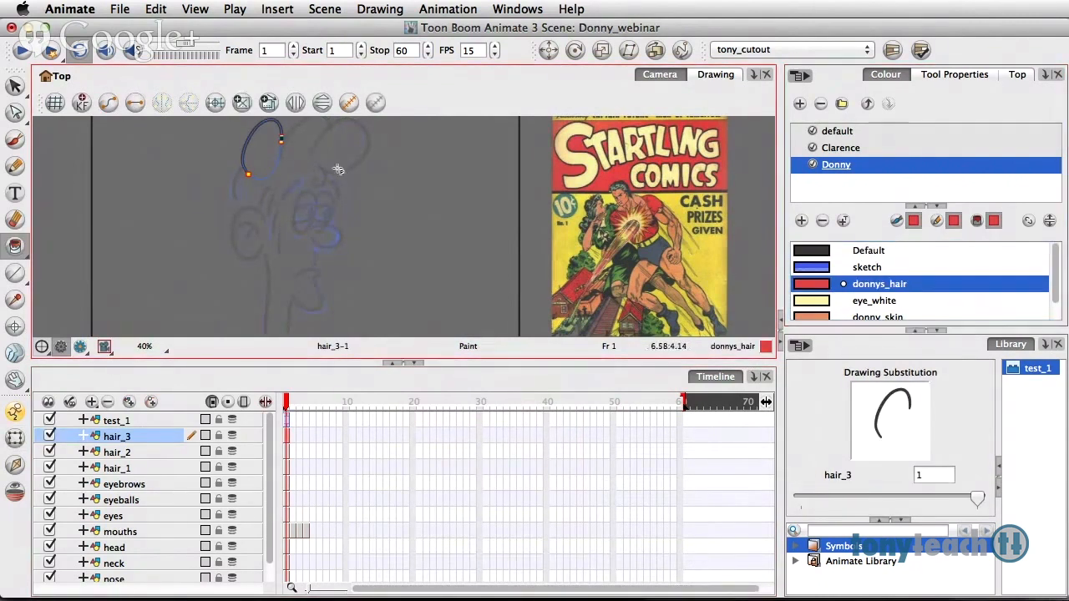
{"action": "left_click", "coordinate": [265, 151]}
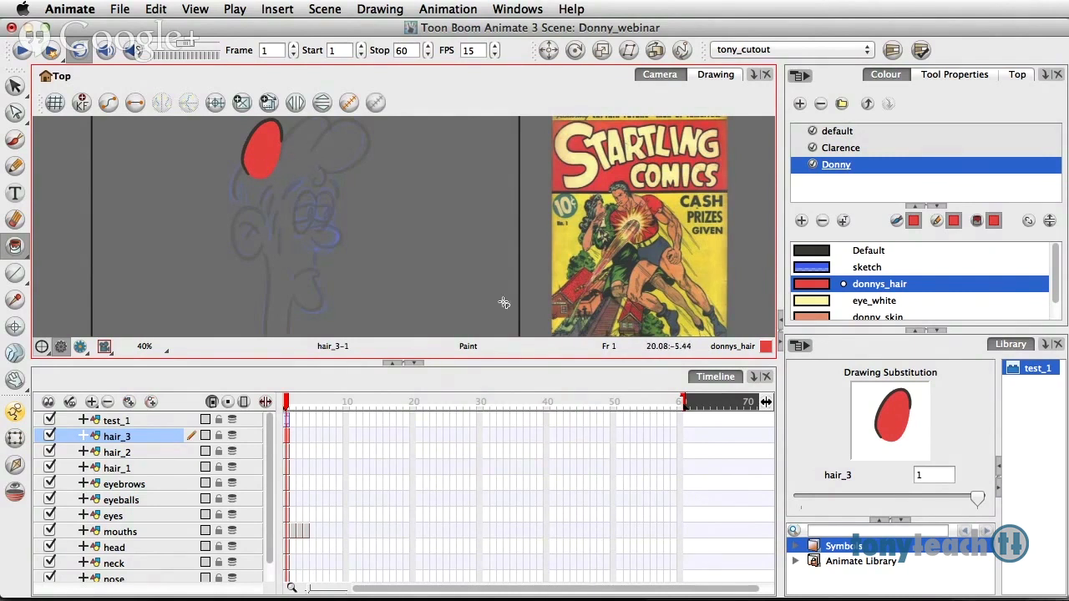
Fill the shapes on the hair_2 and hair_1 layers with the same donnys_hair red.
{"action": "left_click", "coordinate": [158, 451]}
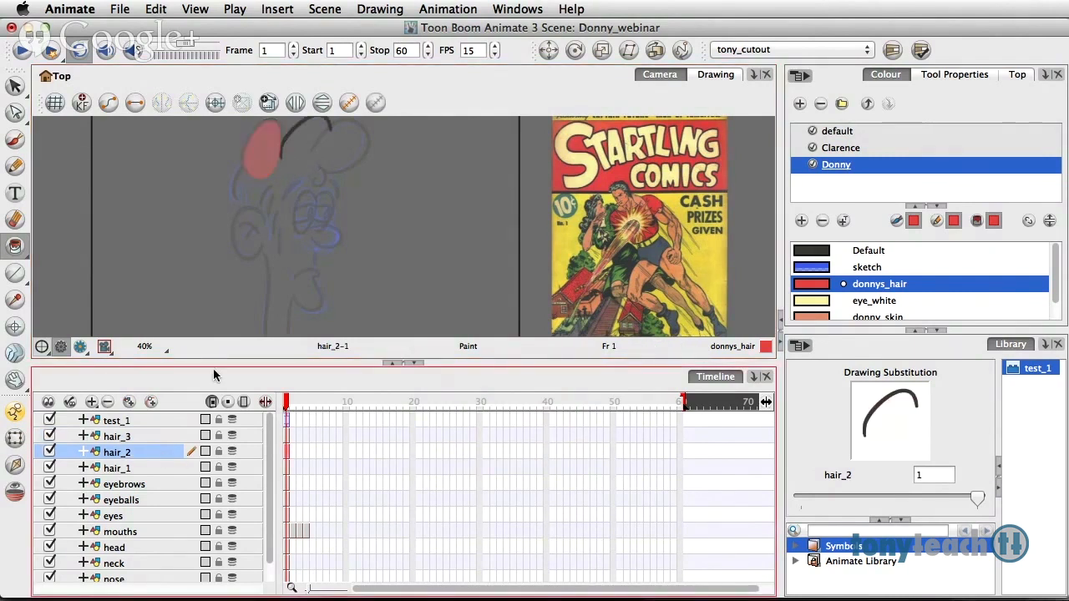
{"action": "left_click", "coordinate": [299, 149]}
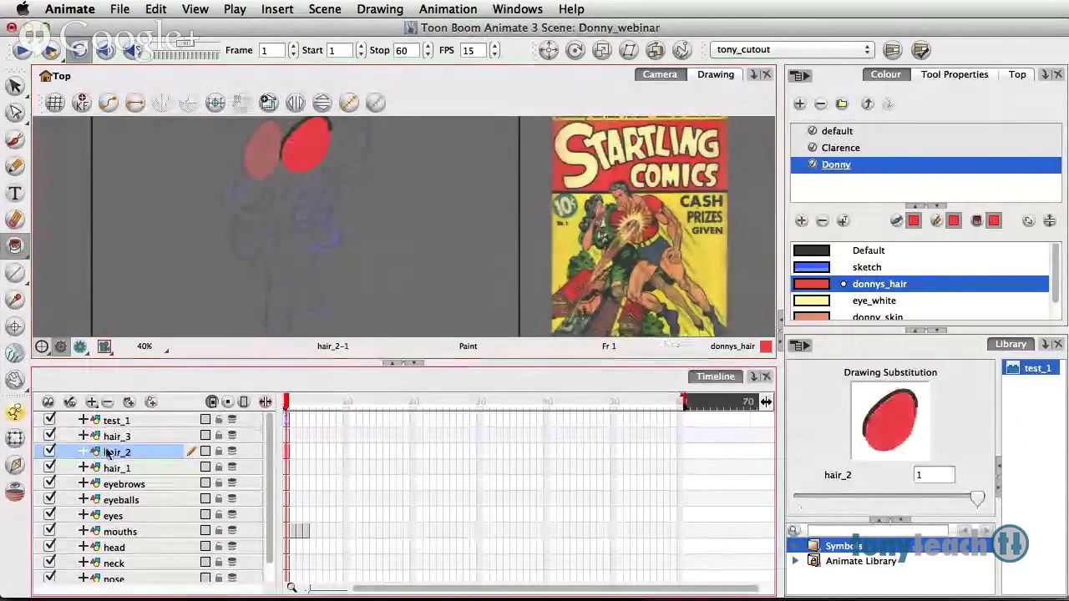
{"action": "left_click", "coordinate": [140, 464]}
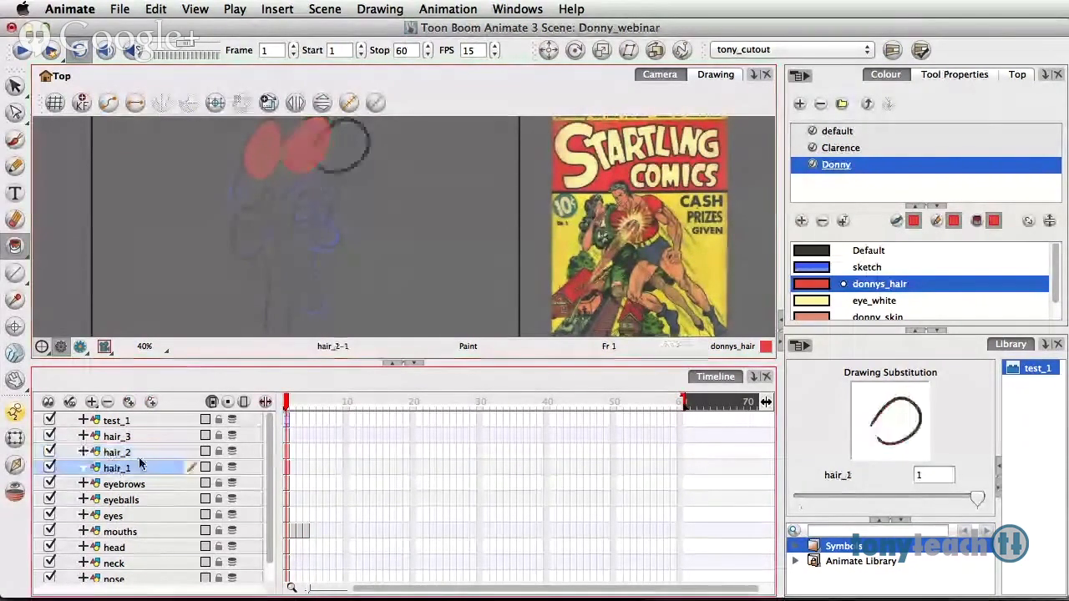
{"action": "left_click", "coordinate": [341, 161]}
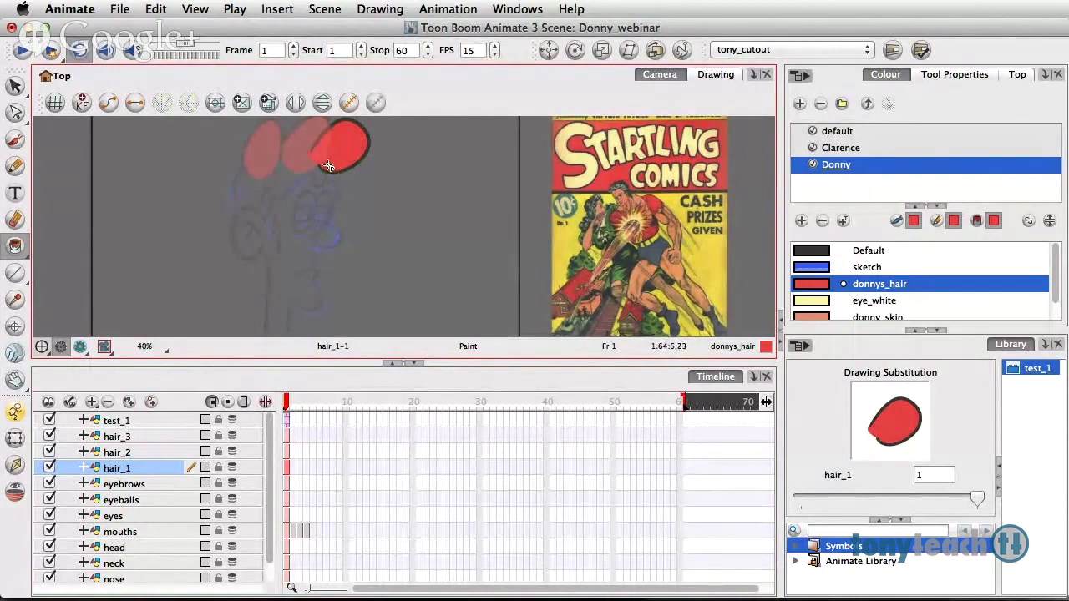
Fill both upper eyelids on the eyes layer with the donny_skin colour.
{"action": "left_click", "coordinate": [136, 486]}
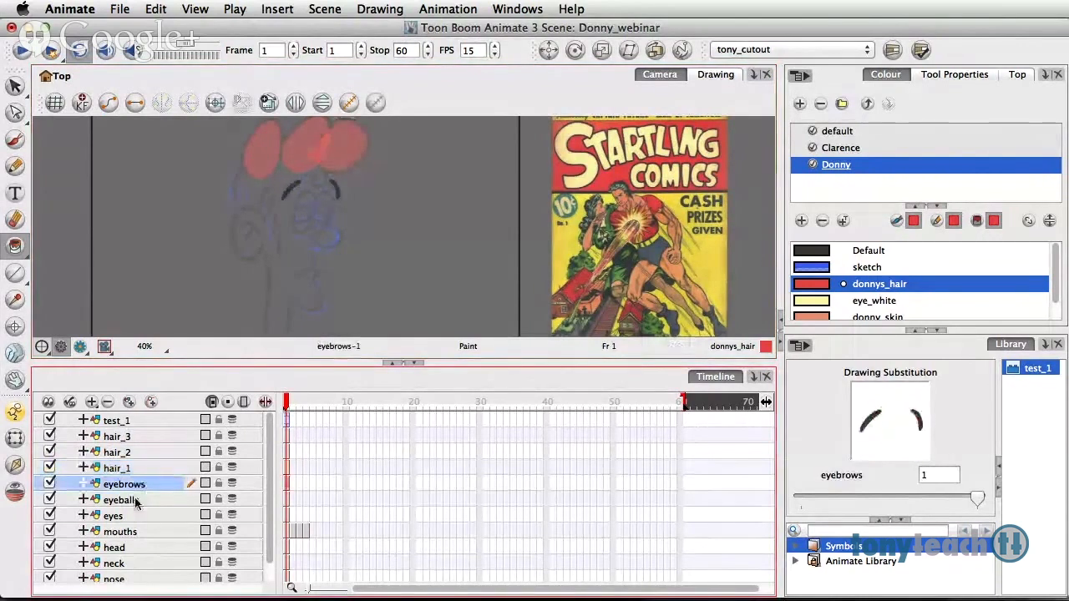
{"action": "left_click", "coordinate": [135, 501]}
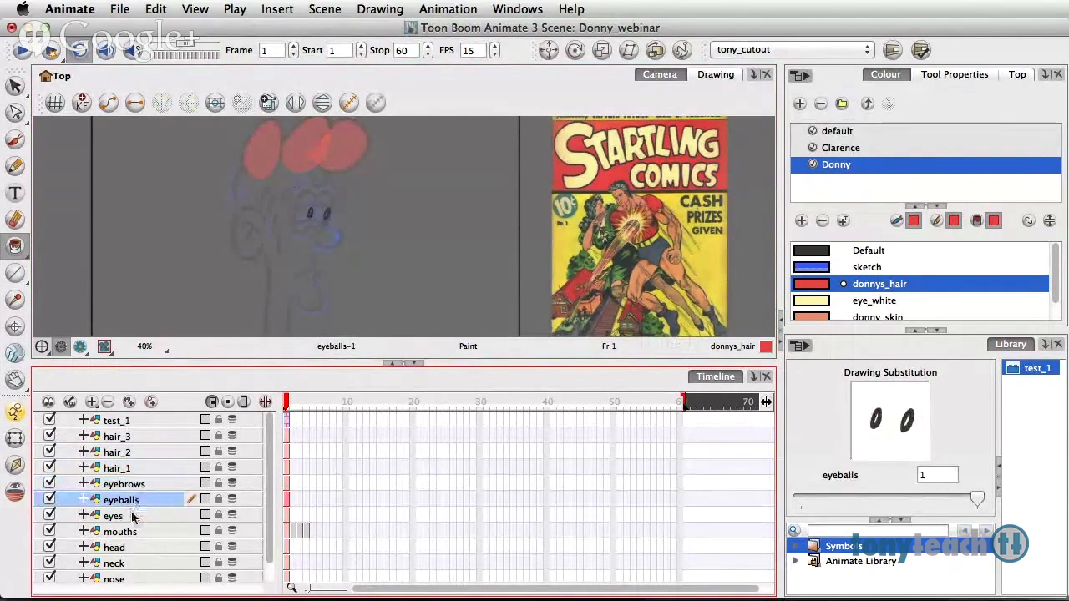
{"action": "left_click", "coordinate": [134, 516]}
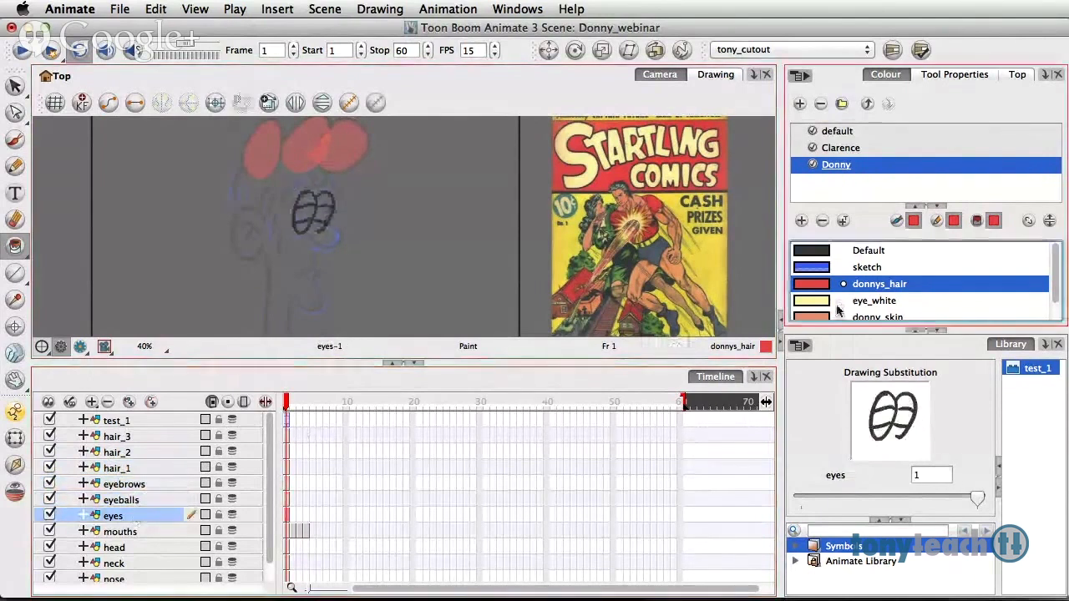
{"action": "scroll", "coordinate": [838, 310], "scroll_direction": "down", "scroll_amount": 1}
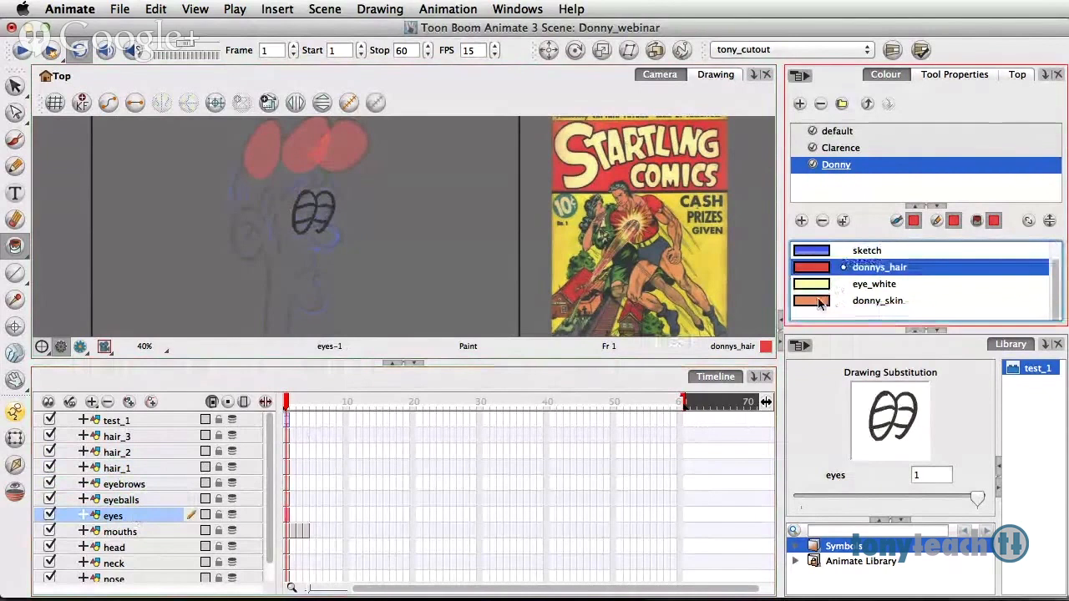
{"action": "left_click", "coordinate": [819, 301]}
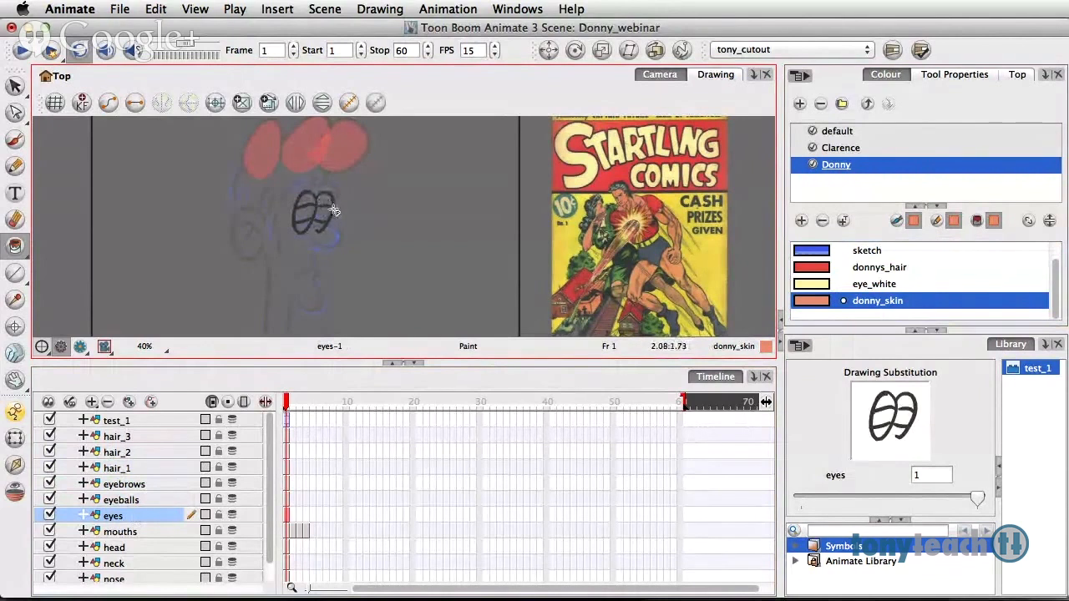
{"action": "key", "text": "2"}
{"action": "key", "text": "2"}
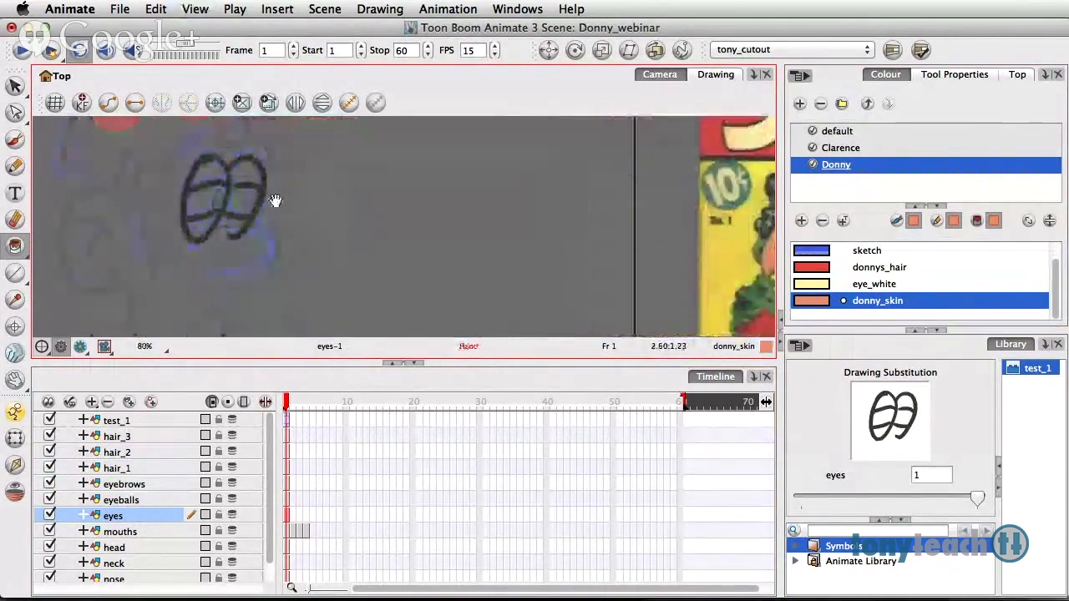
{"action": "left_click_drag", "start_coordinate": [275, 200], "coordinate": [365, 220]}
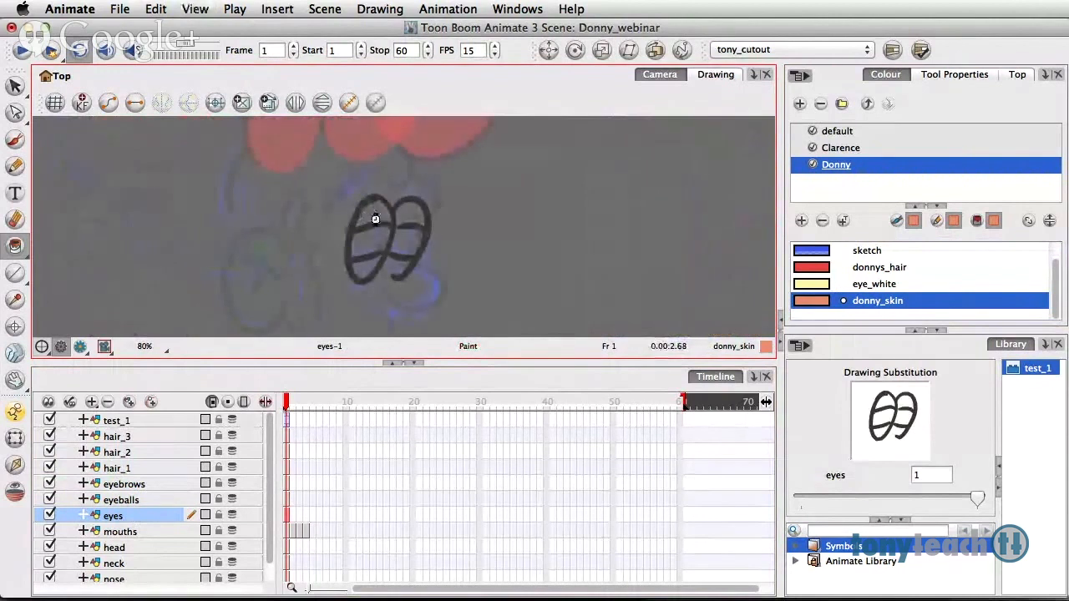
{"action": "left_click", "coordinate": [375, 219]}
{"action": "left_click", "coordinate": [411, 216]}
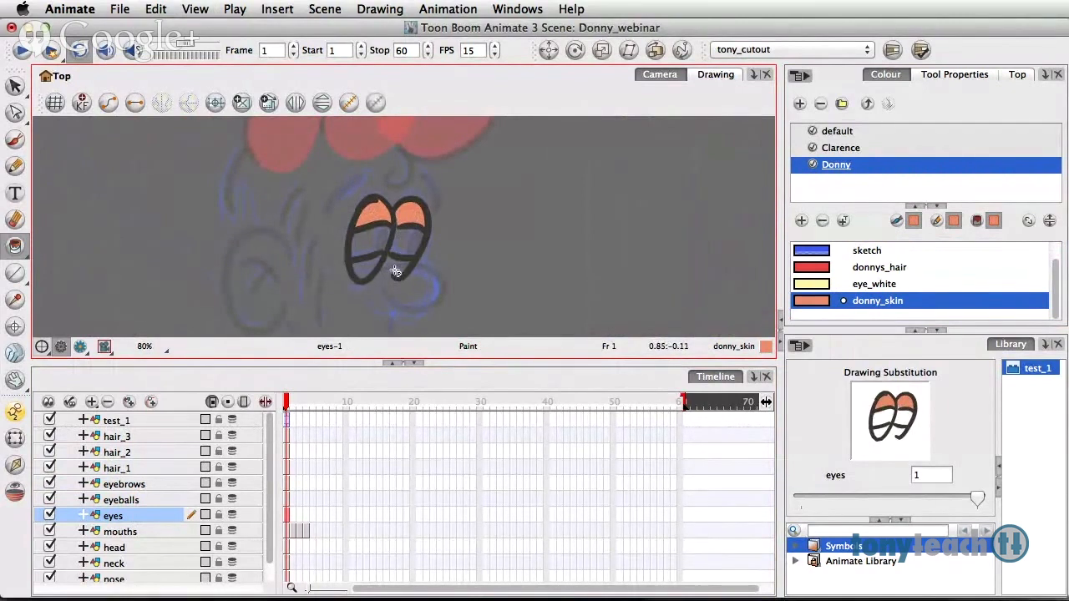
Show the strokes, close the open lower outline of the eye nearer the nose with an invisible stroke, and fill both lower eyelids with donny_skin.
{"action": "key", "text": "k"}
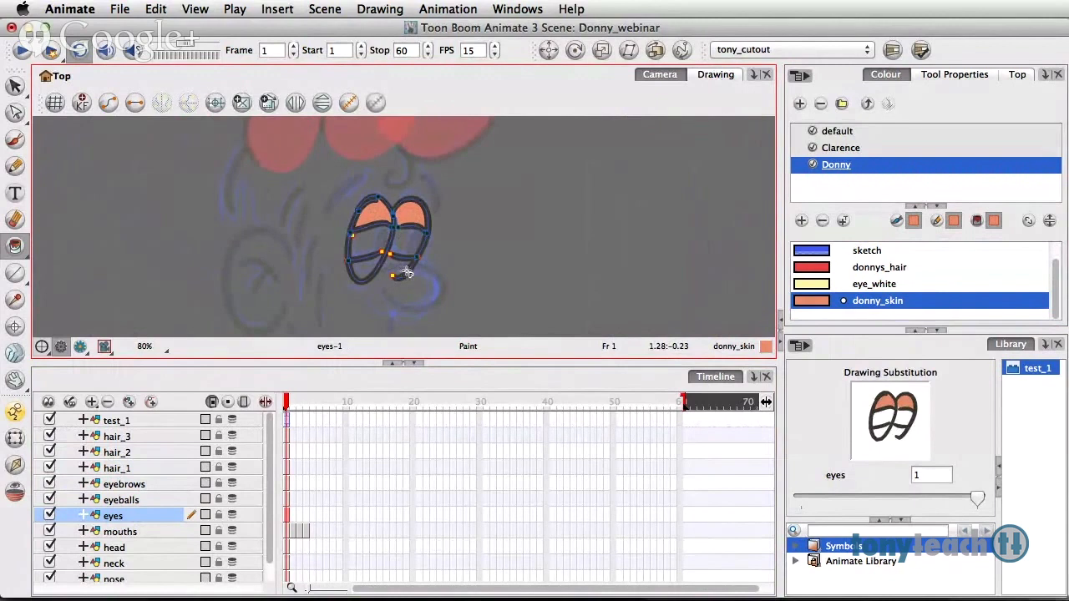
{"action": "left_click", "coordinate": [15, 247]}
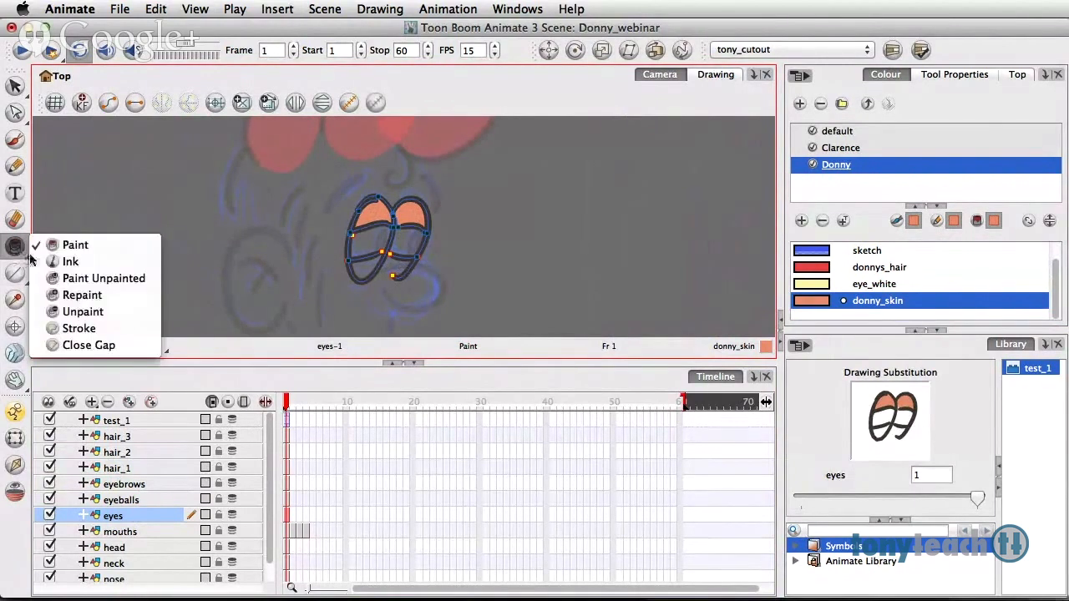
{"action": "left_click", "coordinate": [79, 328]}
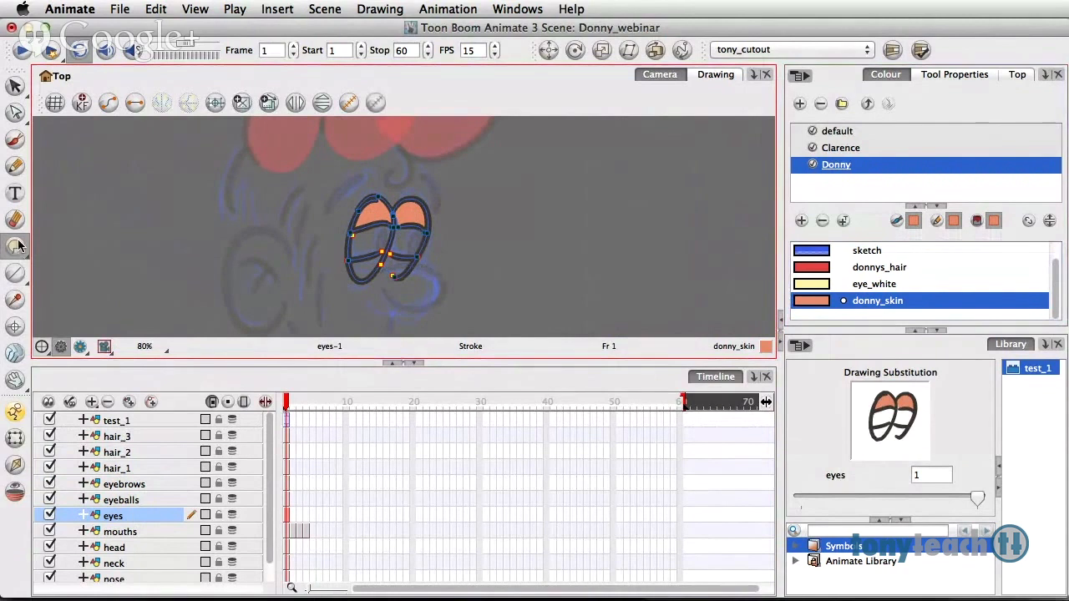
{"action": "left_click_drag", "start_coordinate": [15, 247], "coordinate": [58, 241]}
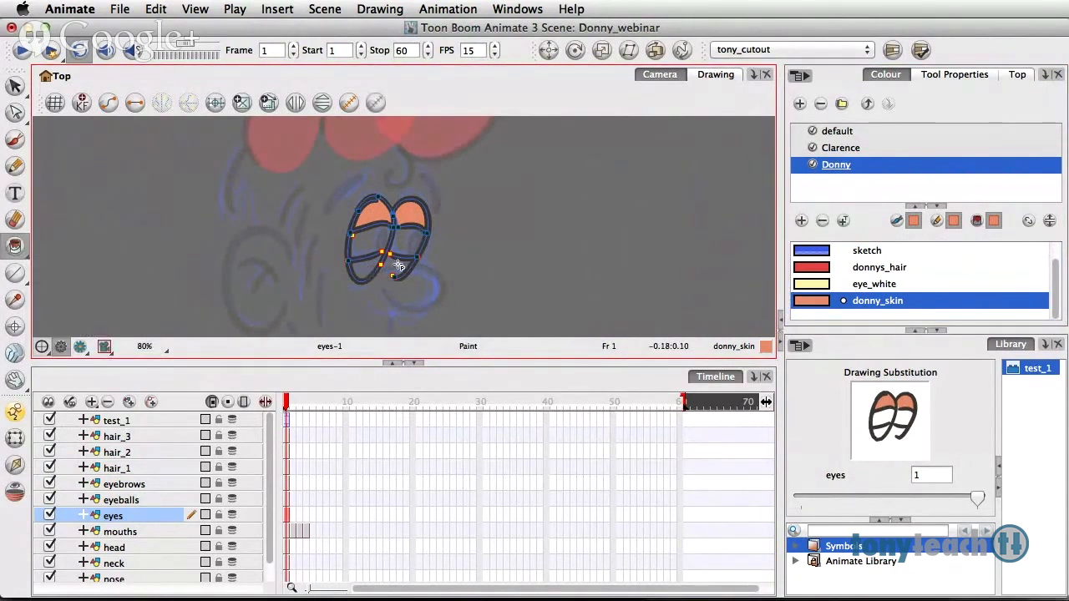
{"action": "left_click", "coordinate": [367, 265]}
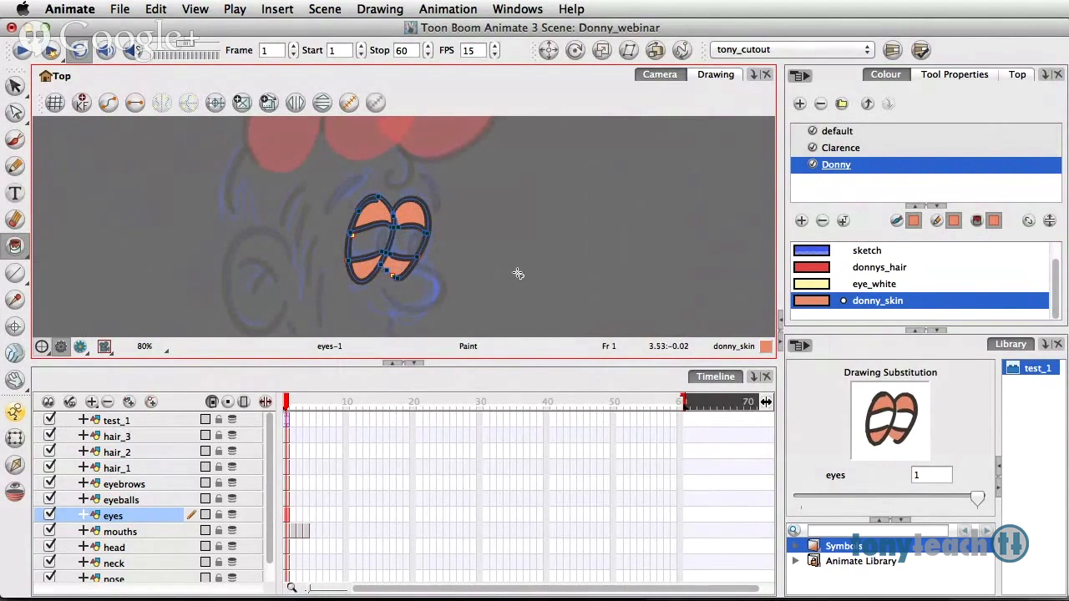
Fill the whites of both eyes on the eyes layer with the eye_white colour.
{"action": "left_click", "coordinate": [835, 286]}
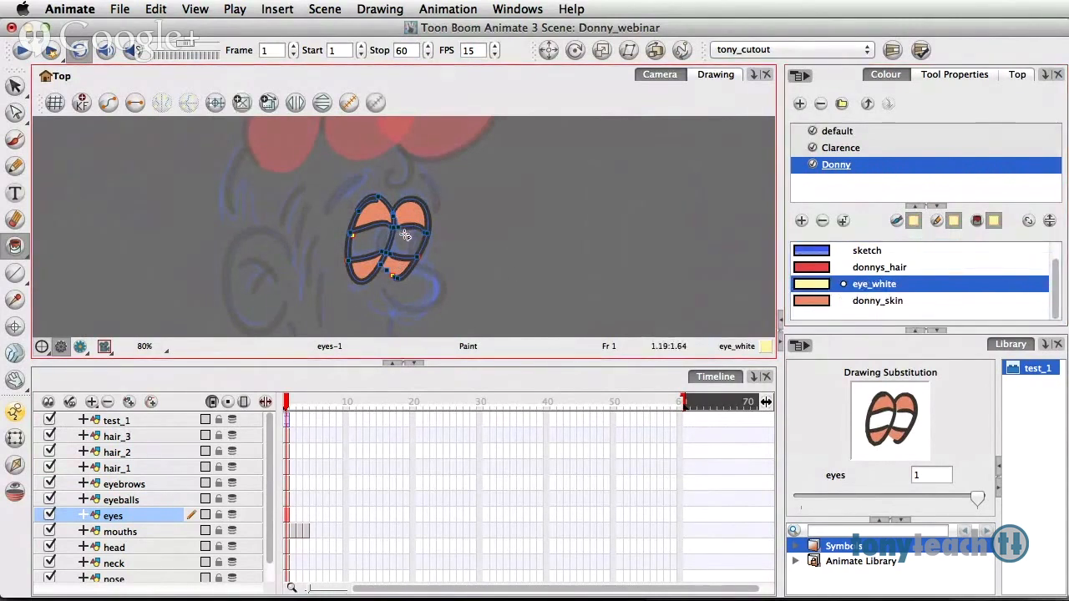
{"action": "left_click", "coordinate": [405, 237]}
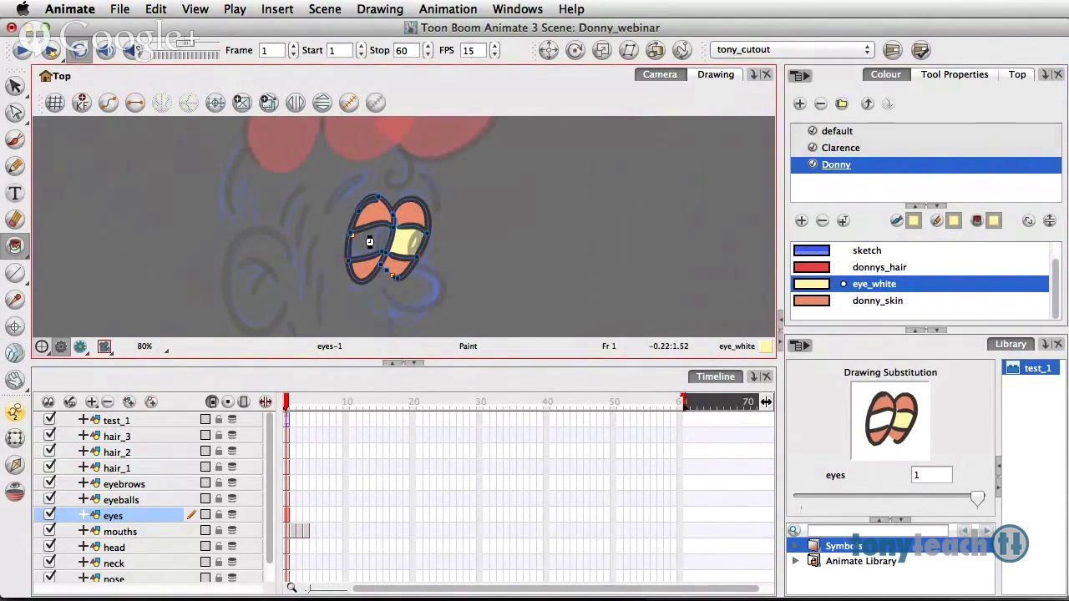
{"action": "left_click", "coordinate": [367, 239]}
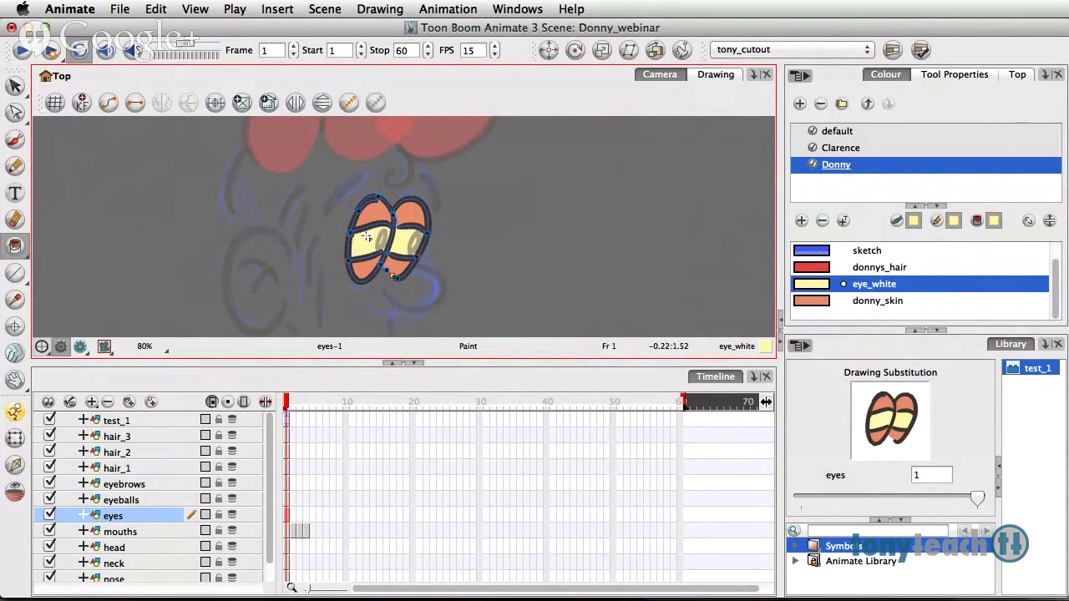
Fill the mouth and jaw shape on the mouths layer with the donny_skin colour and hide the strokes.
{"action": "left_click", "coordinate": [137, 533]}
{"action": "left_click_drag", "start_coordinate": [437, 295], "coordinate": [443, 218]}
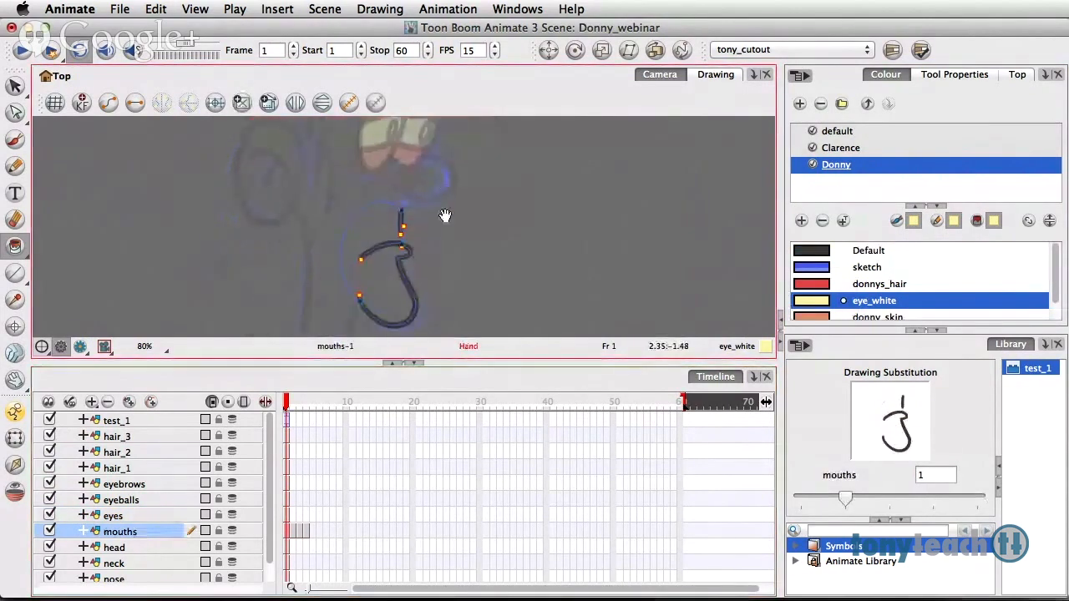
{"action": "left_click", "coordinate": [798, 317]}
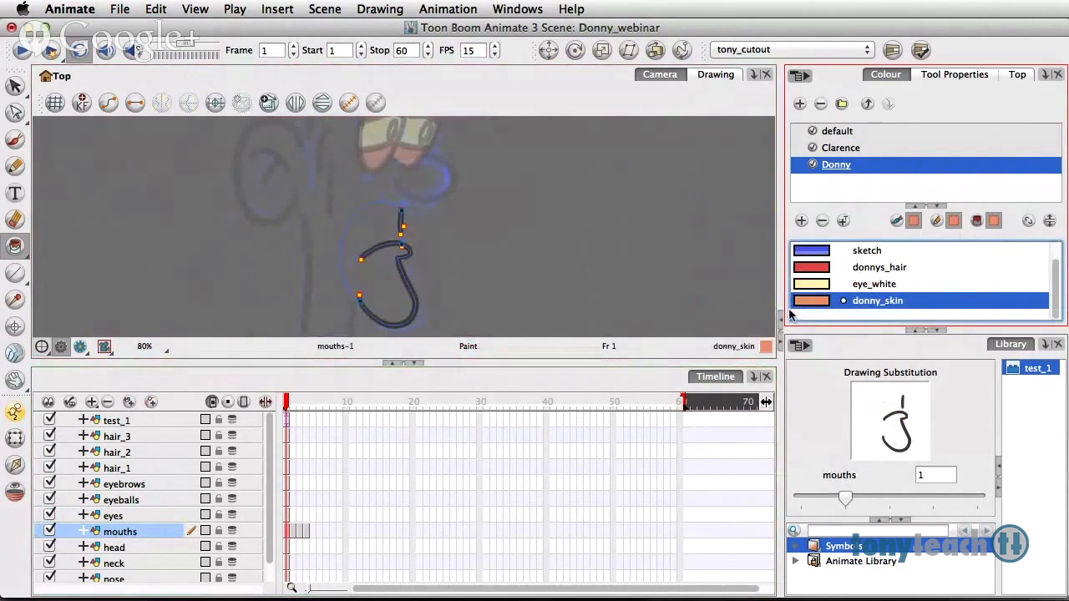
{"action": "left_click", "coordinate": [390, 283]}
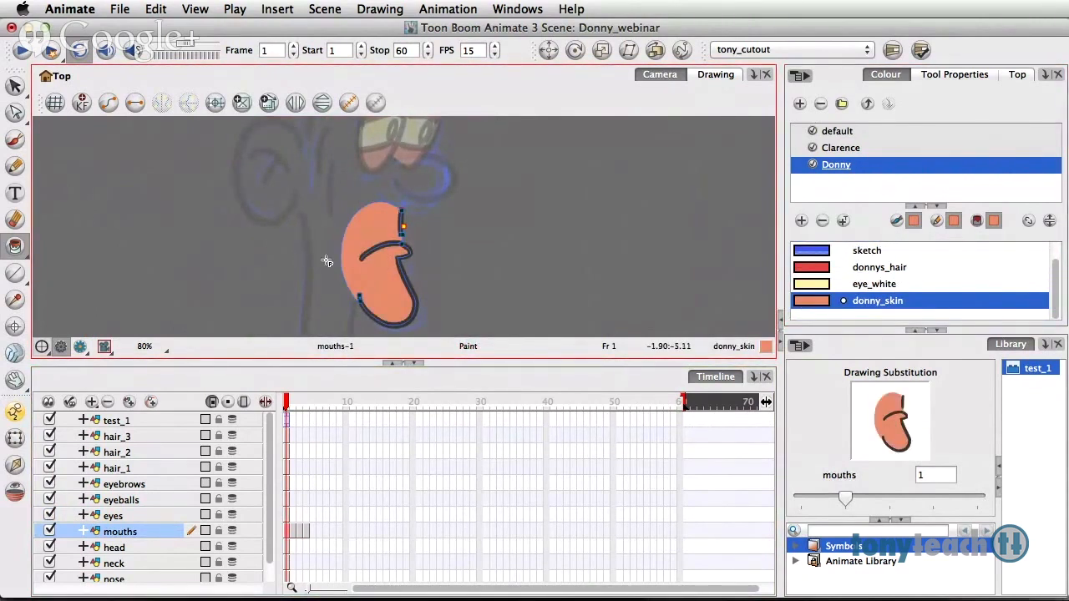
{"action": "key", "text": "k"}
Fill the ear on the head layer with the donny_skin colour.
{"action": "left_click", "coordinate": [138, 535]}
{"action": "left_click", "coordinate": [114, 547]}
{"action": "key", "text": "space"}
{"action": "left_click_drag", "start_coordinate": [429, 256], "coordinate": [428, 334]}
{"action": "left_click_drag", "start_coordinate": [454, 258], "coordinate": [458, 282]}
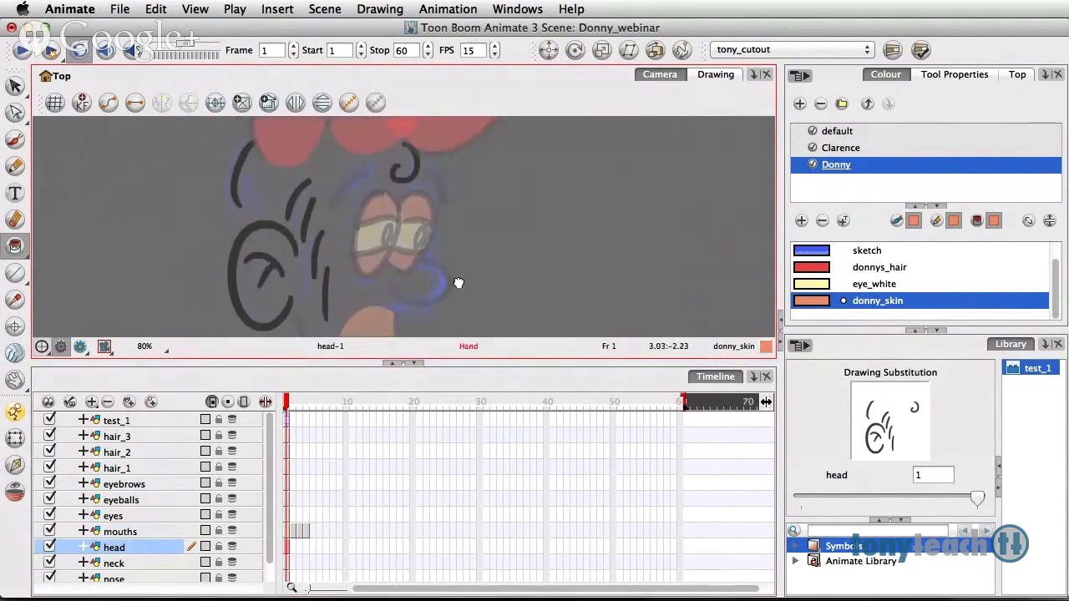
{"action": "left_click", "coordinate": [280, 253]}
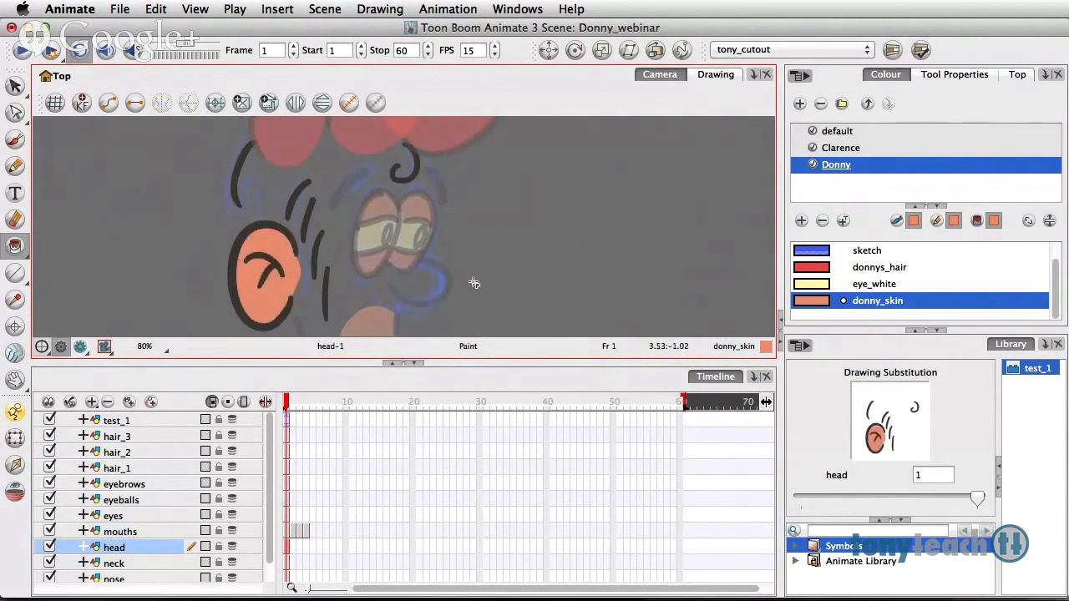
Fill the main hair area above the ear on the head layer with donnys_hair and show the strokes.
{"action": "left_click", "coordinate": [812, 269]}
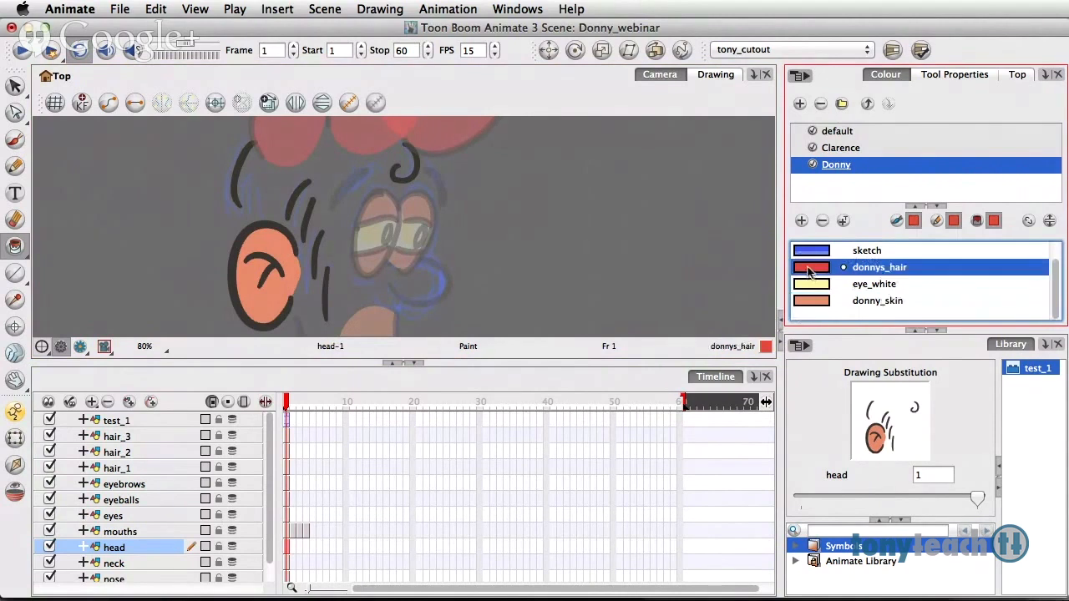
{"action": "left_click", "coordinate": [265, 193]}
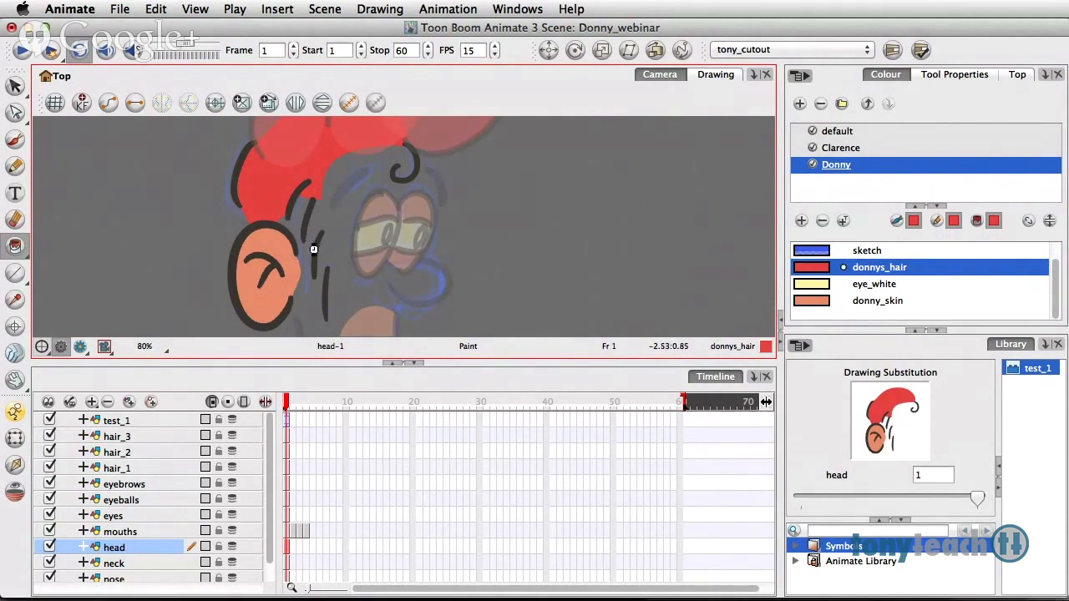
{"action": "key", "text": "k"}
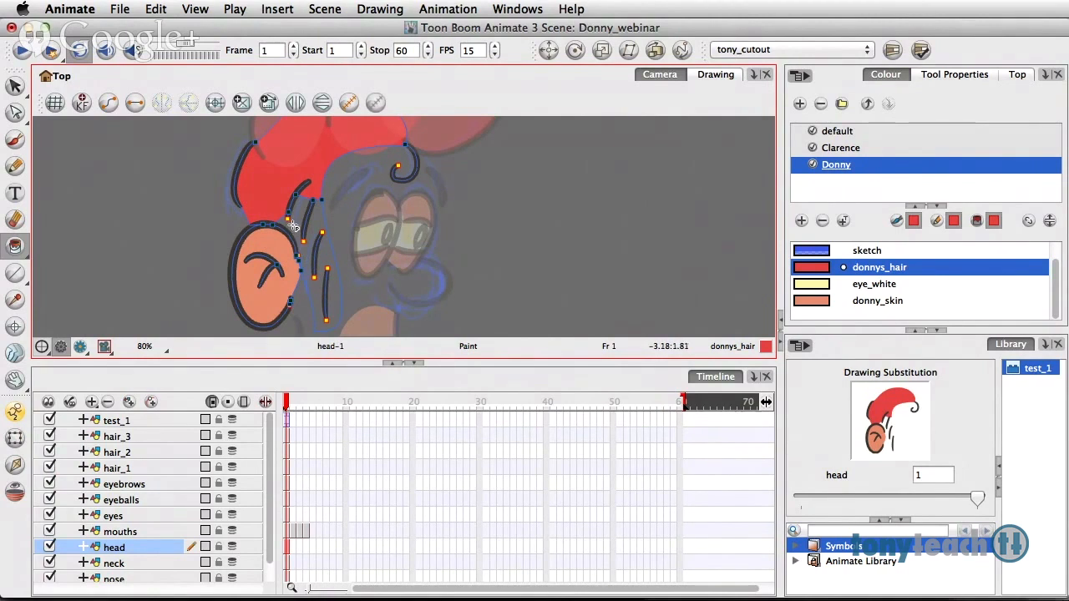
{"action": "key", "text": "space"}
{"action": "left_click_drag", "start_coordinate": [357, 241], "coordinate": [362, 217]}
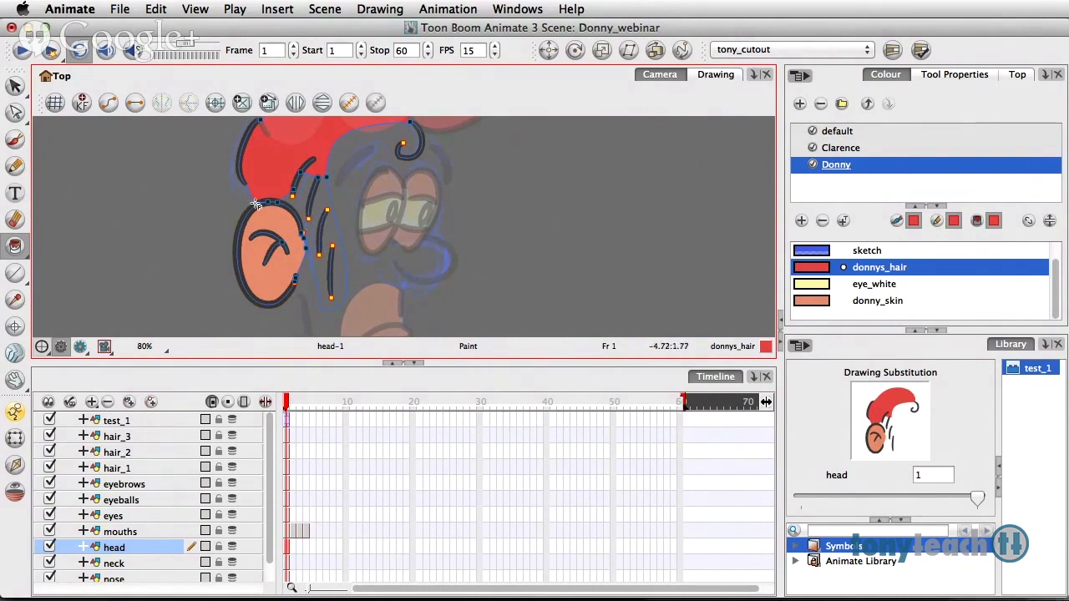
Close the gap between the hair line and the ear with the Contour Editor, and fill the sideburn with donnys_hair.
{"action": "left_click_drag", "start_coordinate": [15, 108], "coordinate": [50, 107]}
{"action": "left_click", "coordinate": [295, 200]}
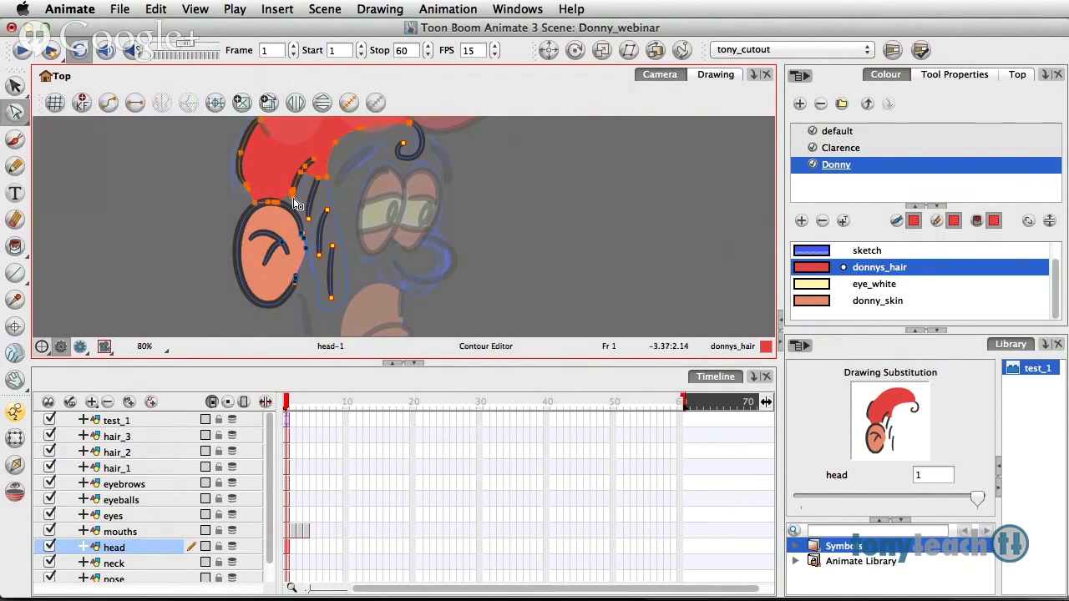
{"action": "left_click", "coordinate": [299, 221]}
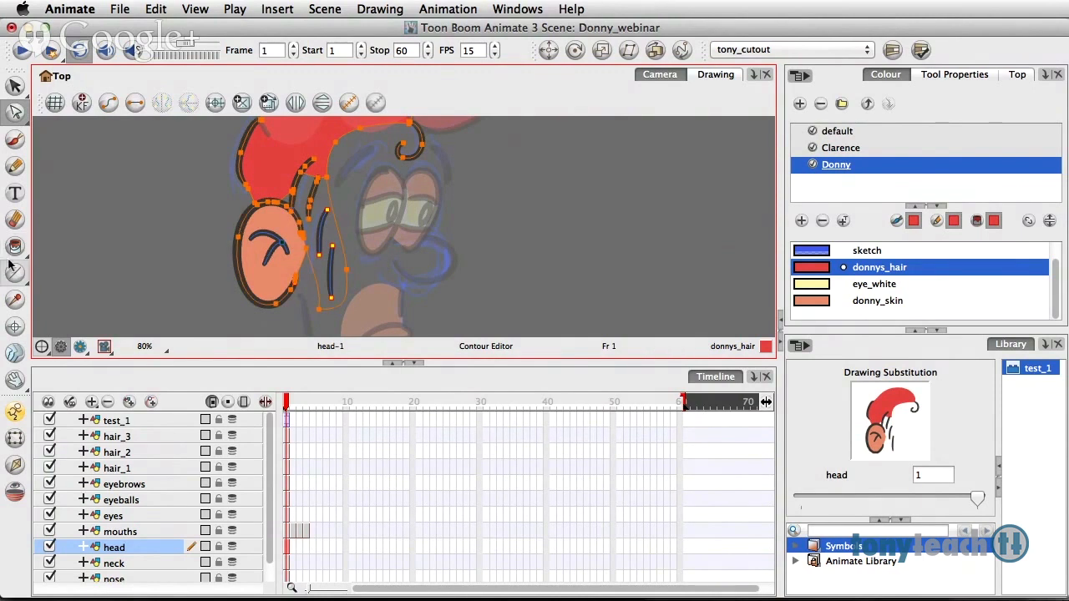
{"action": "left_click_drag", "start_coordinate": [14, 245], "coordinate": [69, 246]}
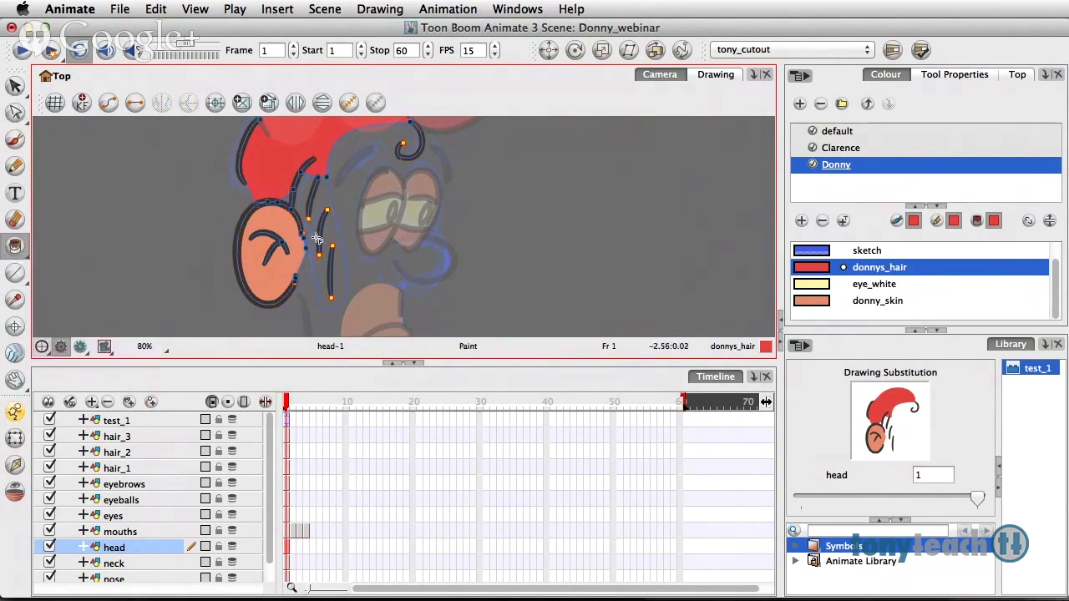
{"action": "left_click", "coordinate": [313, 238]}
{"action": "left_click", "coordinate": [306, 202]}
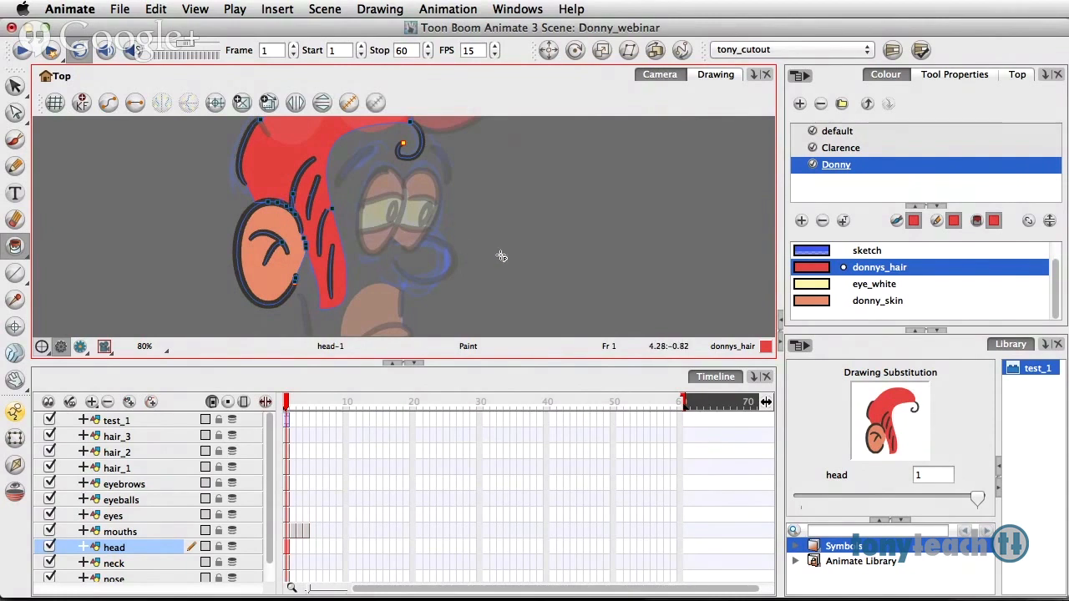
Fill the neck shape on the neck layer with the donny_skin colour.
{"action": "left_click", "coordinate": [117, 563]}
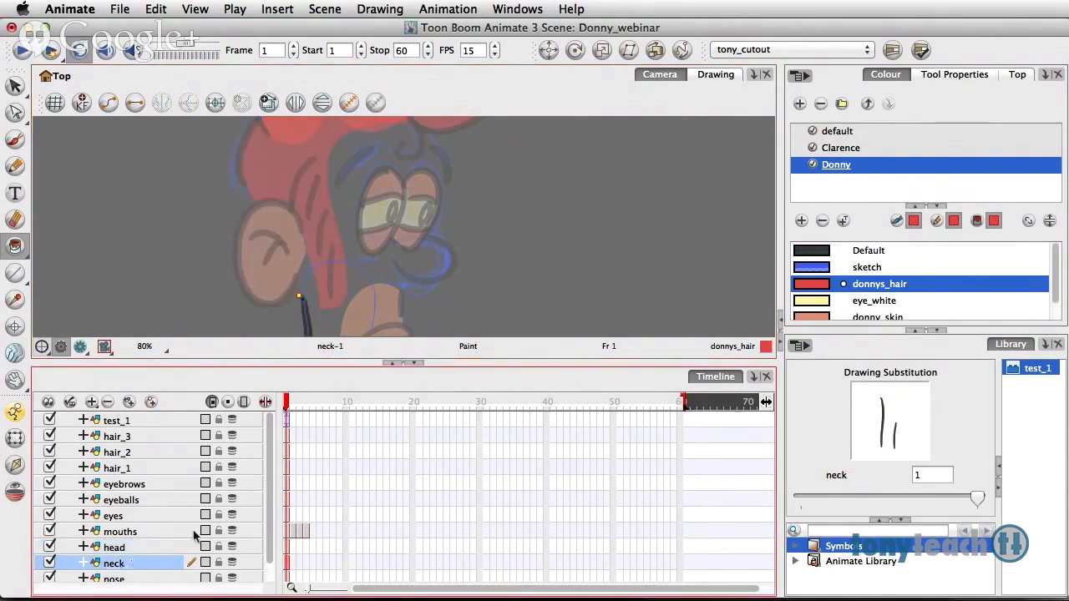
{"action": "scroll", "coordinate": [430, 208], "scroll_direction": "down", "scroll_amount": 5}
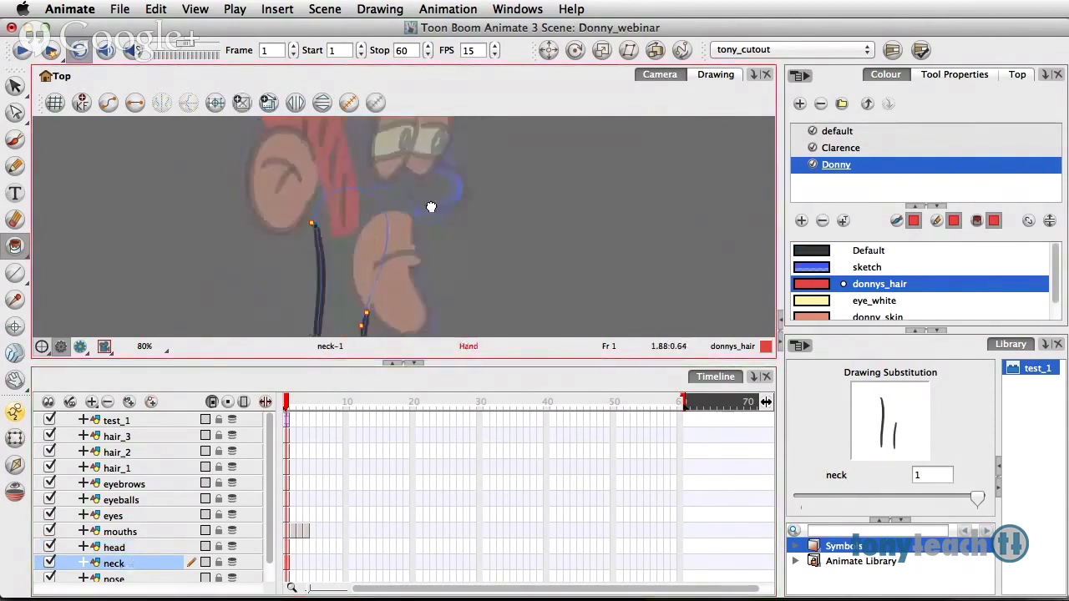
{"action": "left_click", "coordinate": [821, 318]}
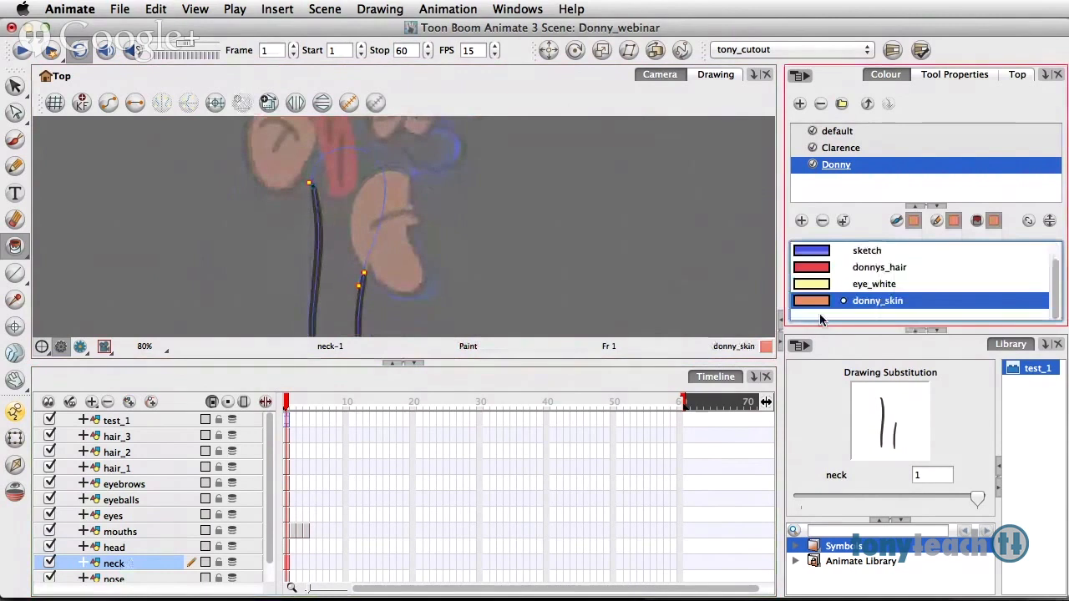
{"action": "left_click", "coordinate": [335, 248]}
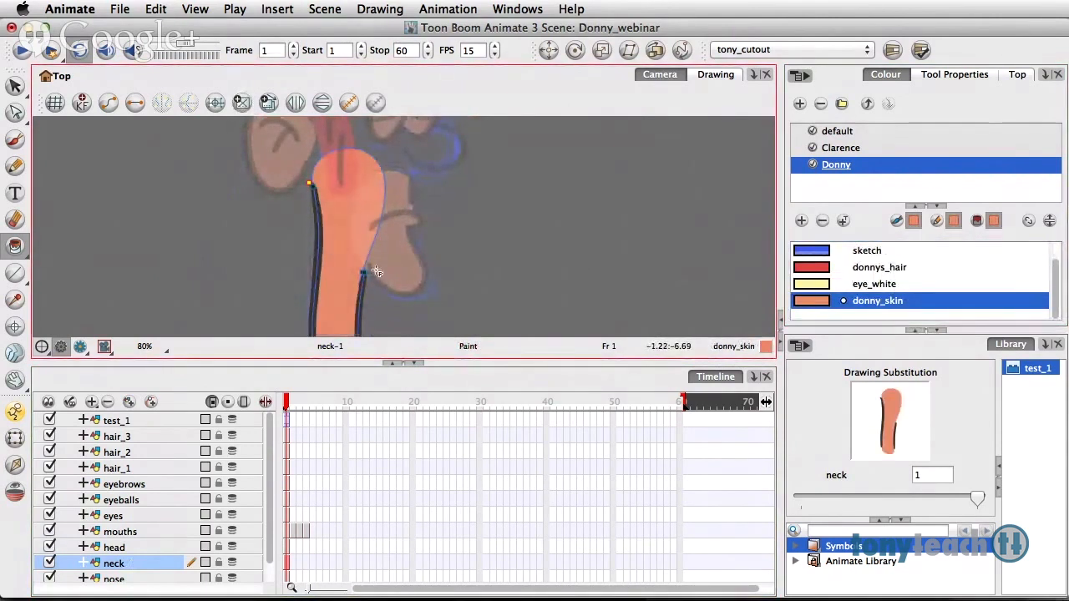
Fill the nose shape on the nose layer with the donny_skin colour.
{"action": "scroll", "coordinate": [171, 528], "scroll_direction": "down", "scroll_amount": 1}
{"action": "left_click", "coordinate": [137, 559]}
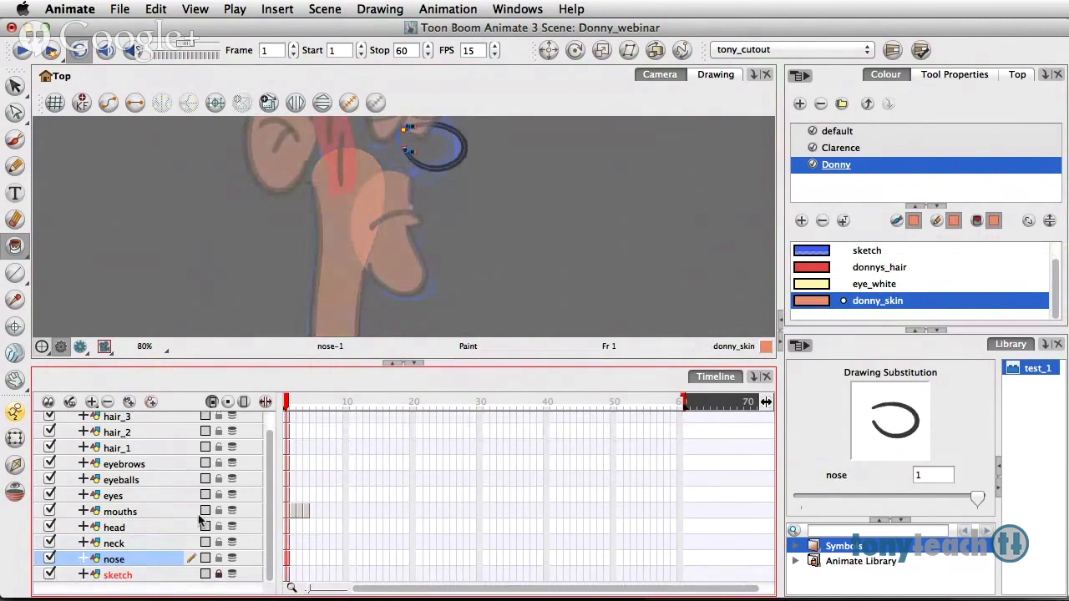
{"action": "left_click", "coordinate": [442, 141]}
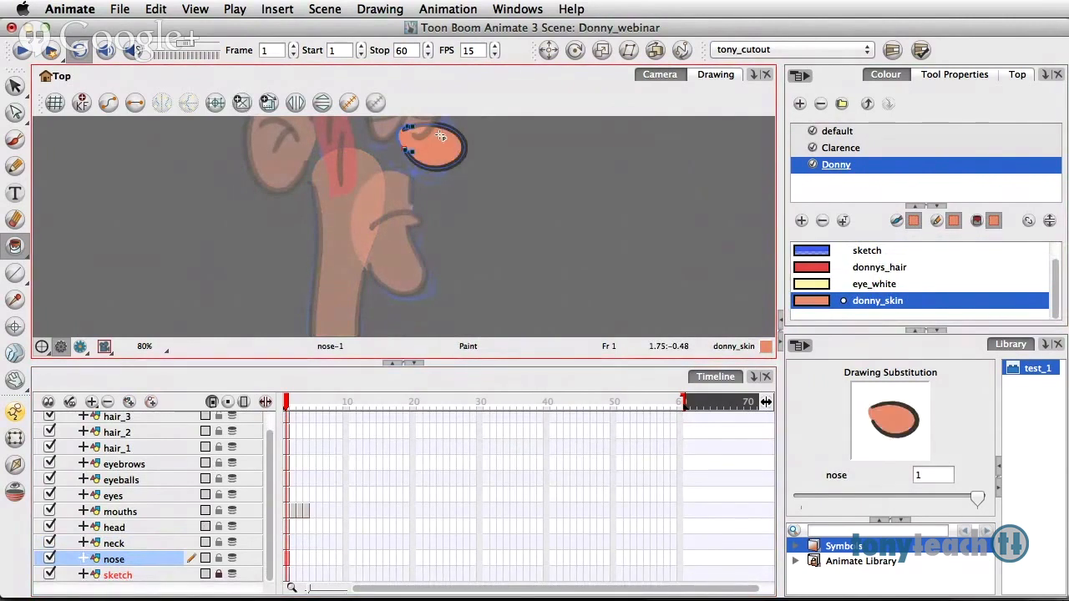
Close the open face outline on the head layer with an invisible stroke from the sideburn's lower end around to the forehead hairline.
{"action": "key", "text": "space"}
{"action": "left_click_drag", "start_coordinate": [458, 253], "coordinate": [455, 332]}
{"action": "left_click_drag", "start_coordinate": [477, 234], "coordinate": [465, 287]}
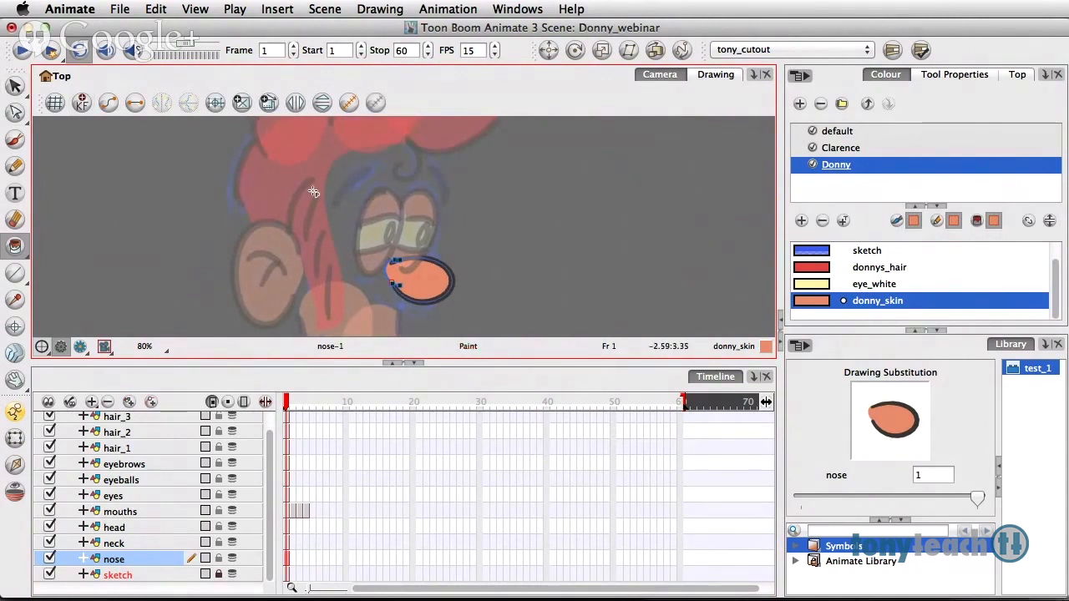
{"action": "key", "text": "2"}
{"action": "key", "text": "2"}
{"action": "key", "text": "2"}
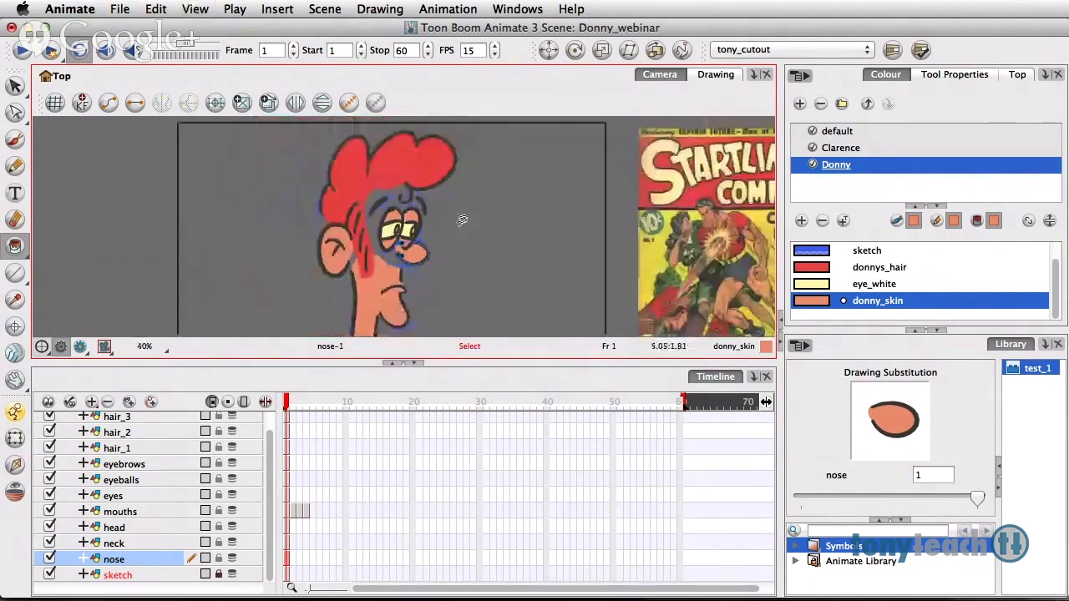
{"action": "left_click", "coordinate": [416, 255]}
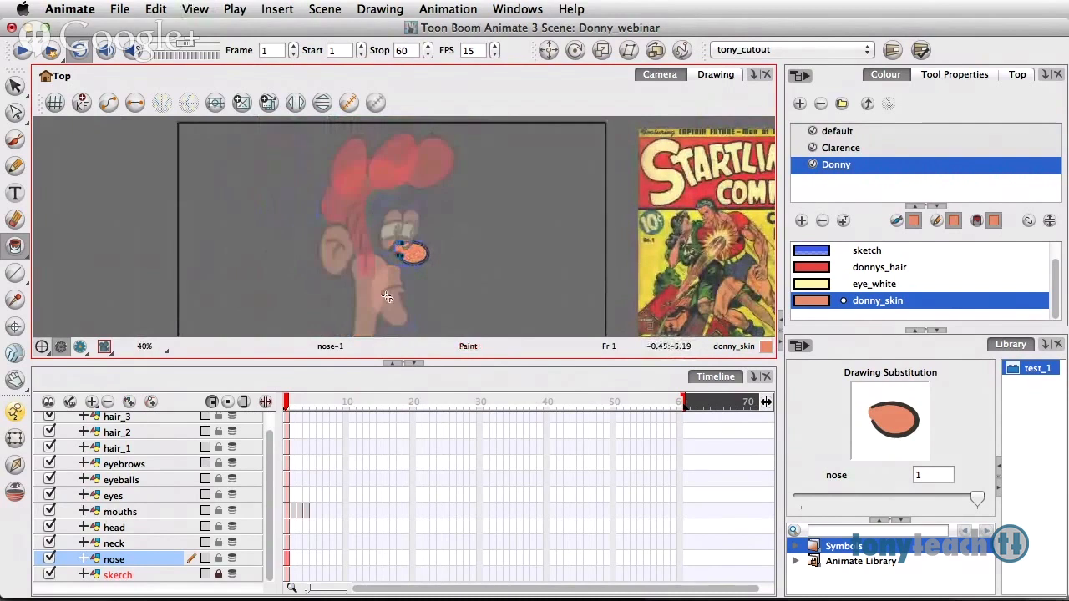
{"action": "left_click", "coordinate": [136, 529]}
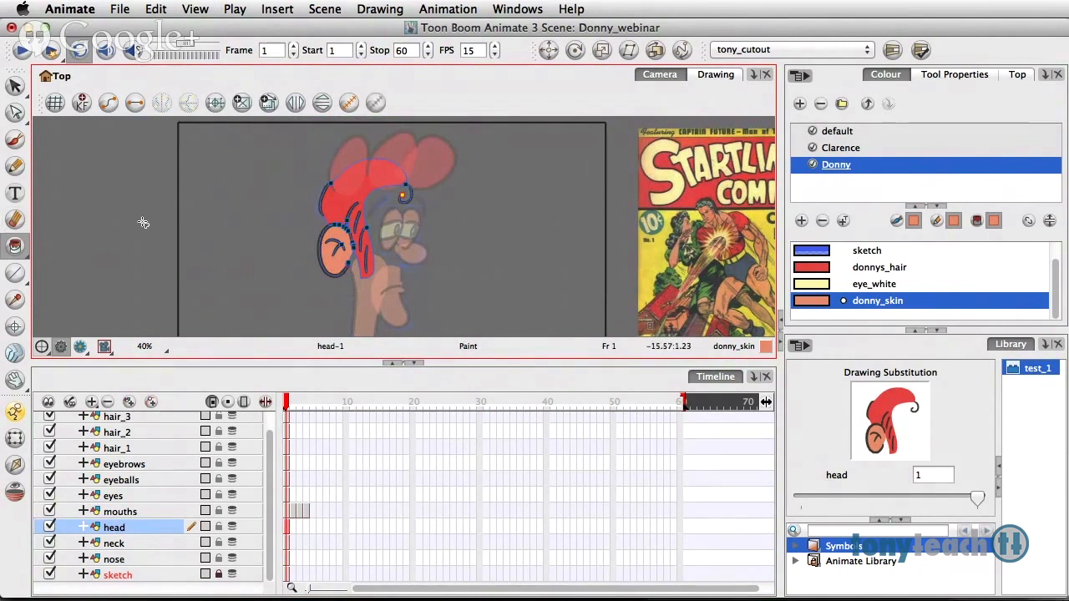
{"action": "mouse_move", "coordinate": [21, 256]}
{"action": "left_mouse_down"}
{"action": "mouse_move", "coordinate": [74, 275]}
{"action": "mouse_move", "coordinate": [87, 334]}
{"action": "left_mouse_up"}
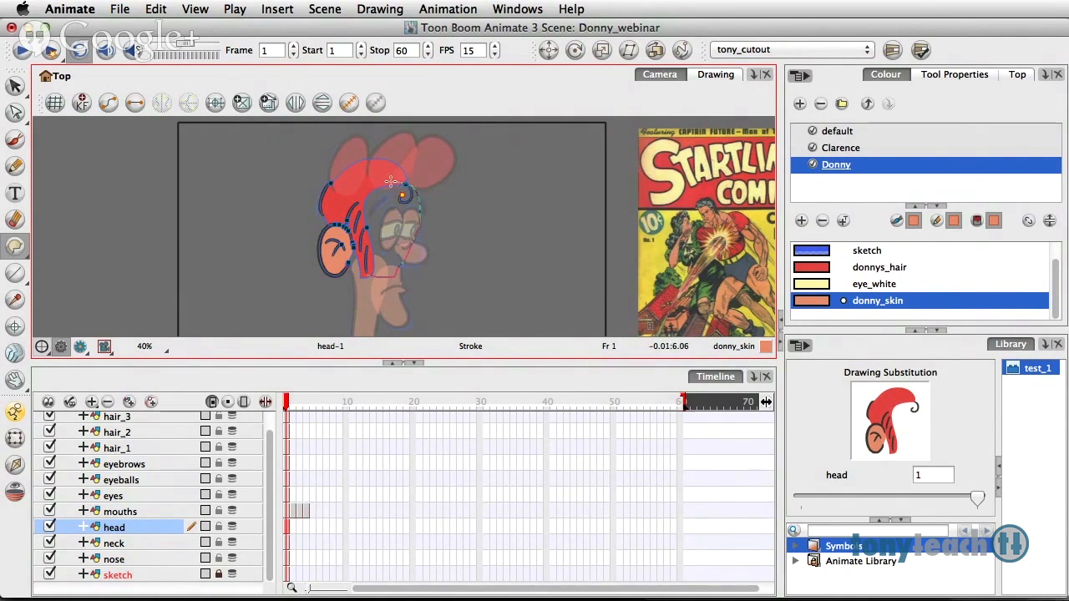
{"action": "left_click_drag", "start_coordinate": [391, 181], "coordinate": [391, 182]}
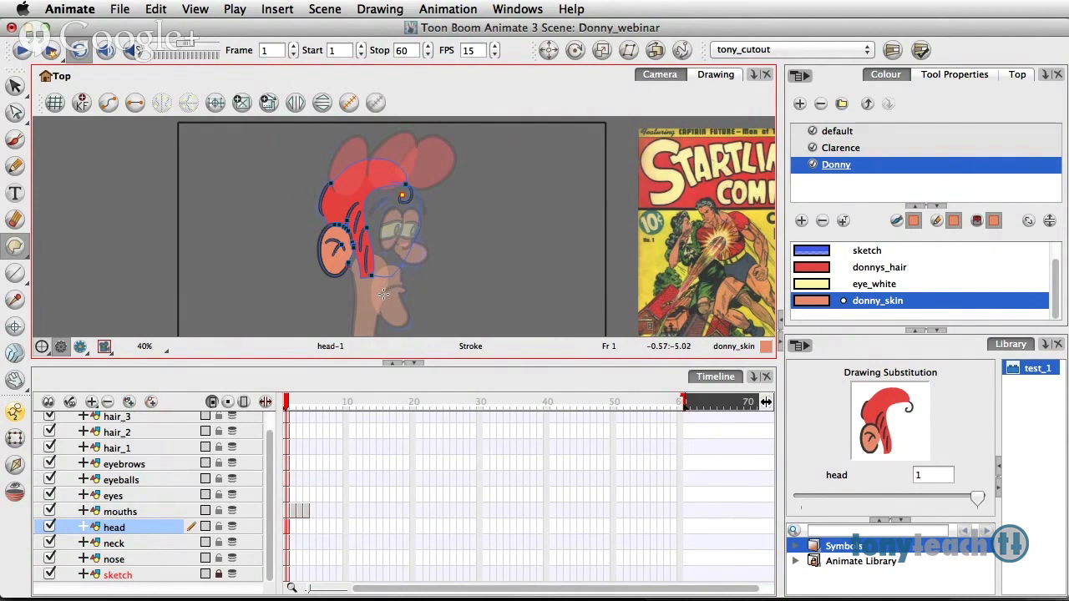
Fill the enclosed face area on the head layer with donny_skin using the Paint tool, and clear the selection.
{"action": "left_click", "coordinate": [15, 245]}
{"action": "left_click", "coordinate": [74, 245]}
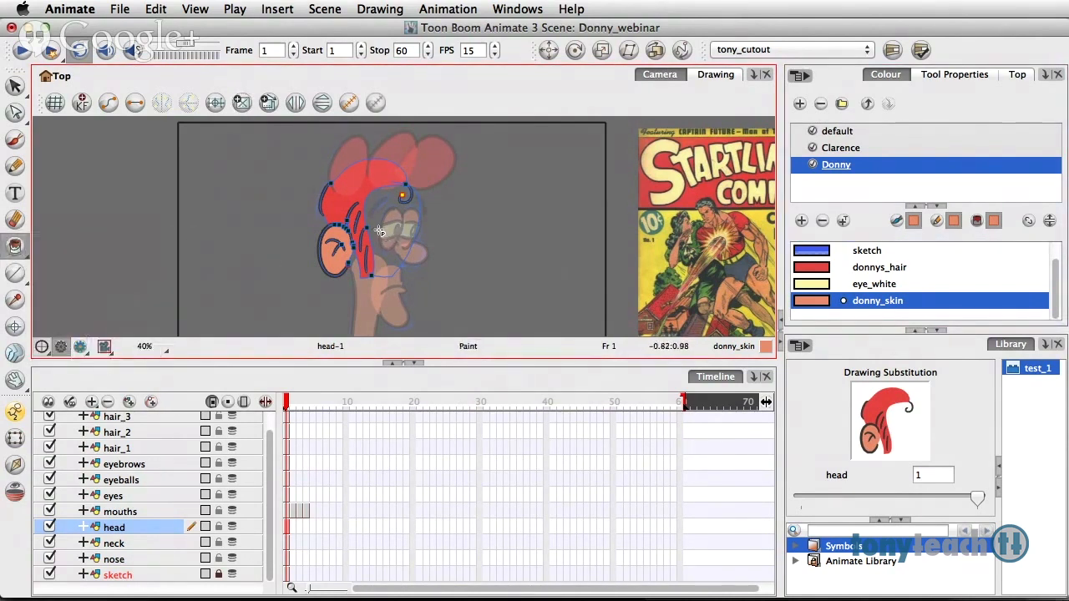
{"action": "left_click", "coordinate": [380, 231]}
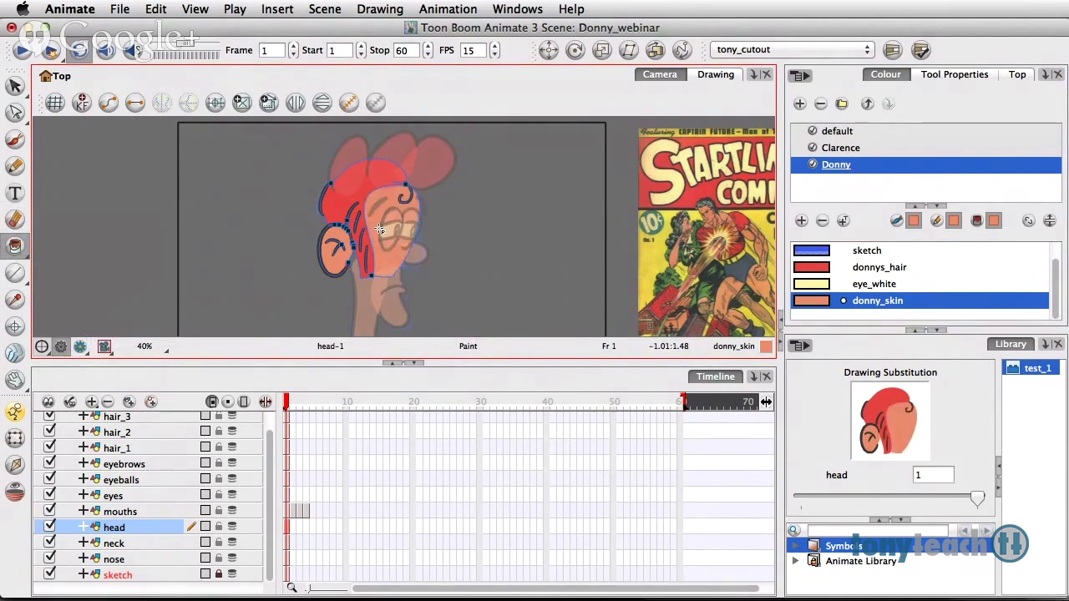
{"action": "left_click", "coordinate": [24, 92]}
{"action": "left_click", "coordinate": [73, 85]}
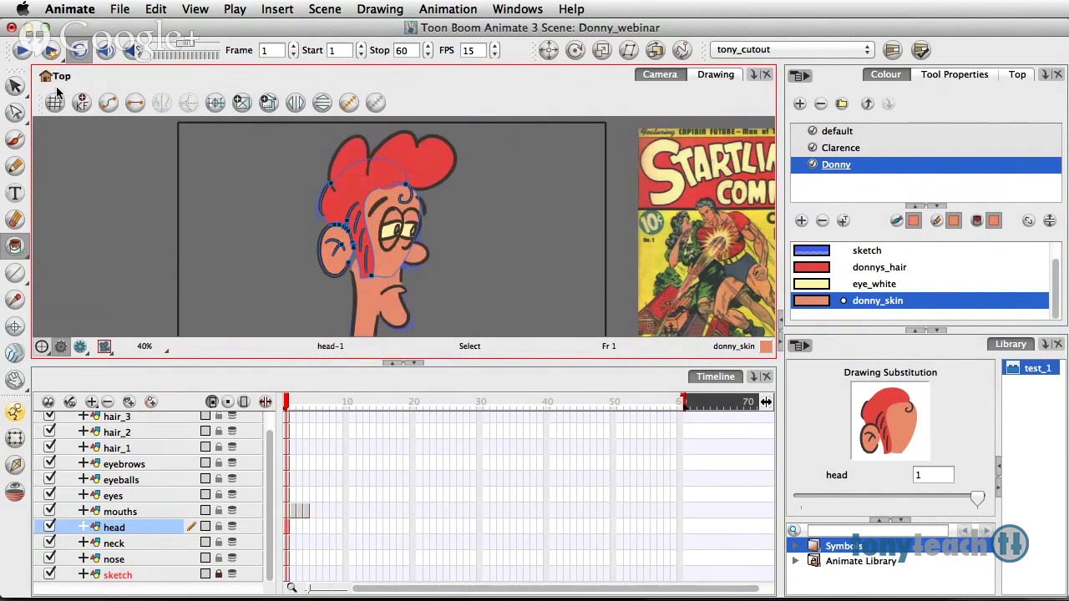
{"action": "left_click", "coordinate": [281, 201]}
{"action": "left_click", "coordinate": [320, 248]}
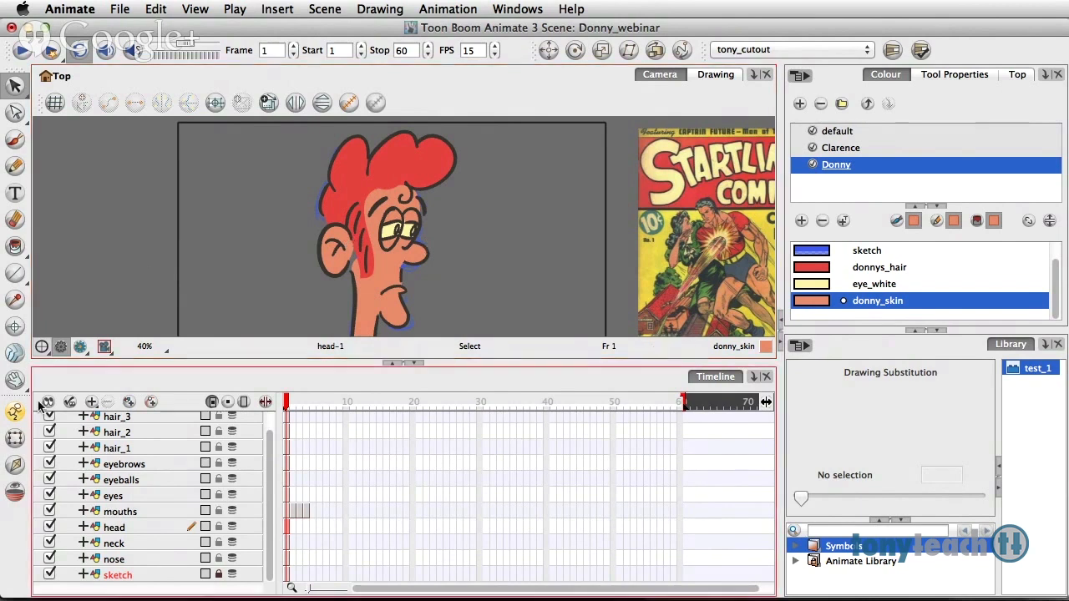
Nudge the nose layer forward with the Transform tool so the nose sits in front of the face, and clear the selection.
{"action": "left_click", "coordinate": [17, 440]}
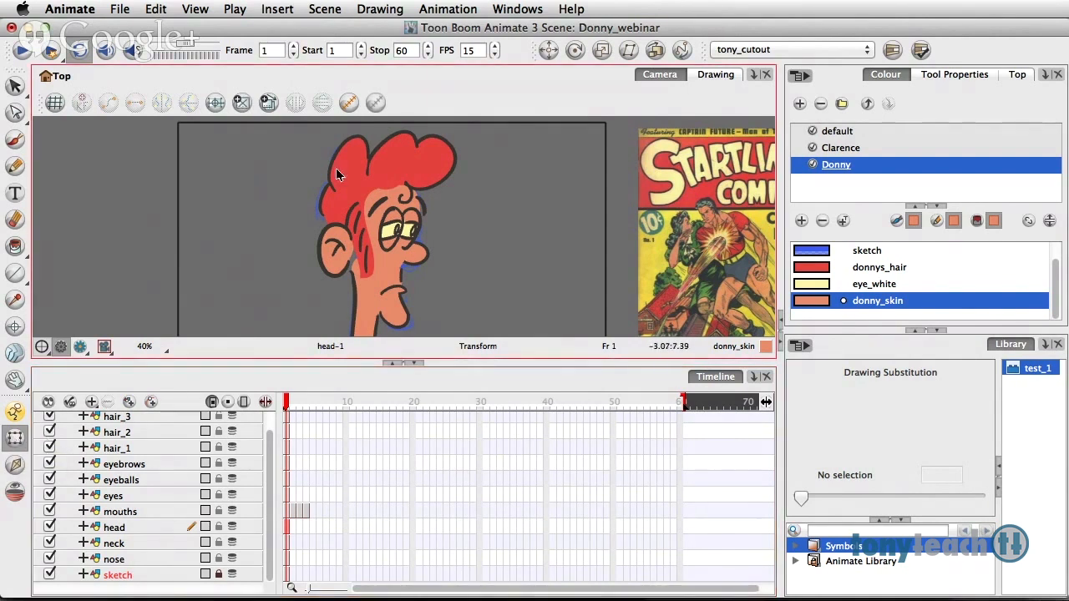
{"action": "left_click", "coordinate": [420, 257]}
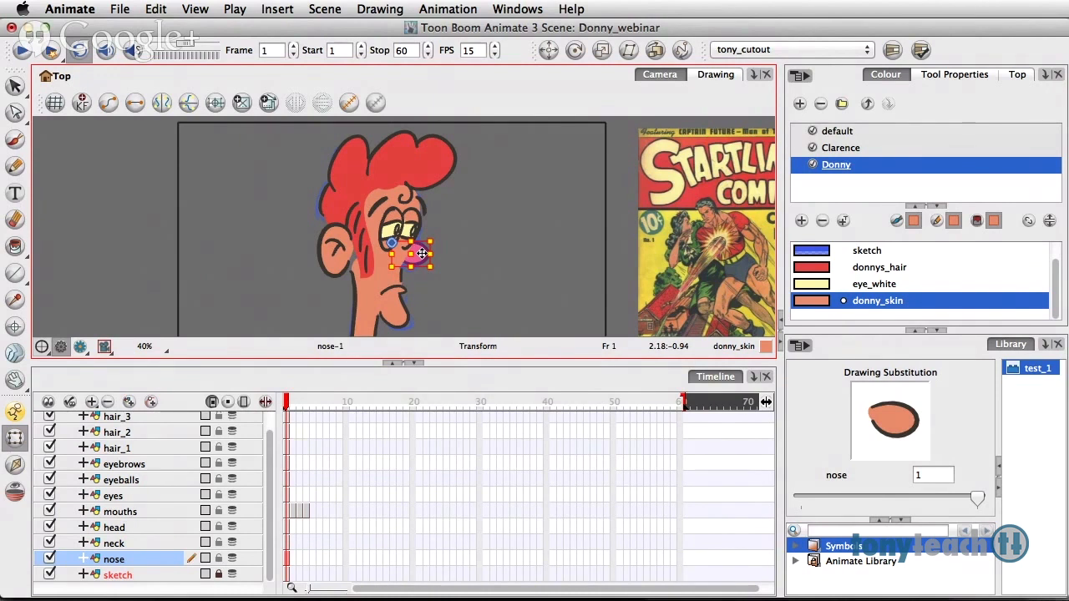
{"action": "key", "text": "alt"}
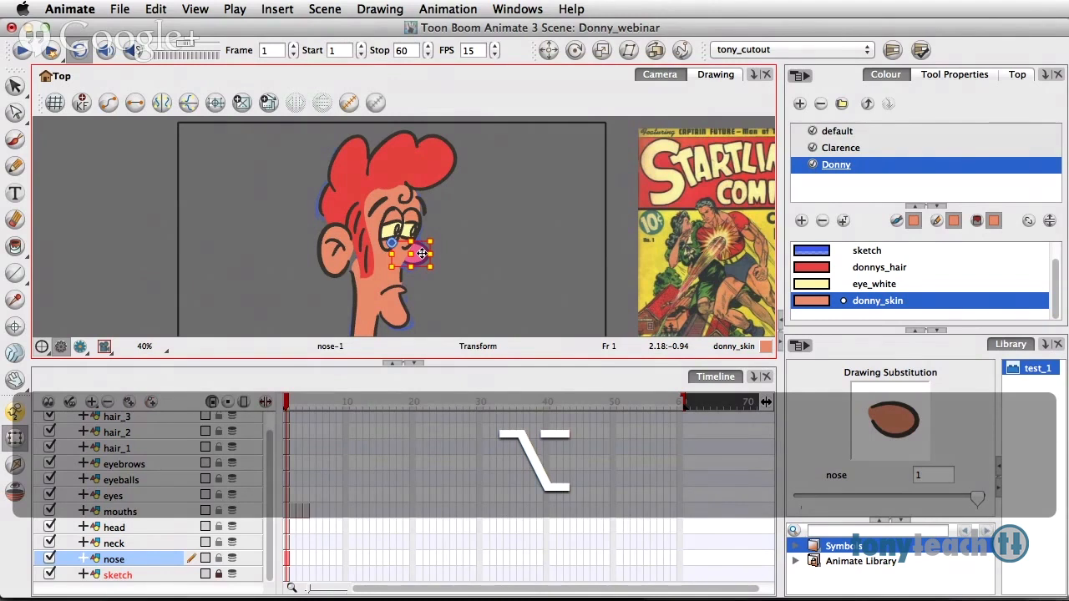
{"action": "key", "text": "alt+Down"}
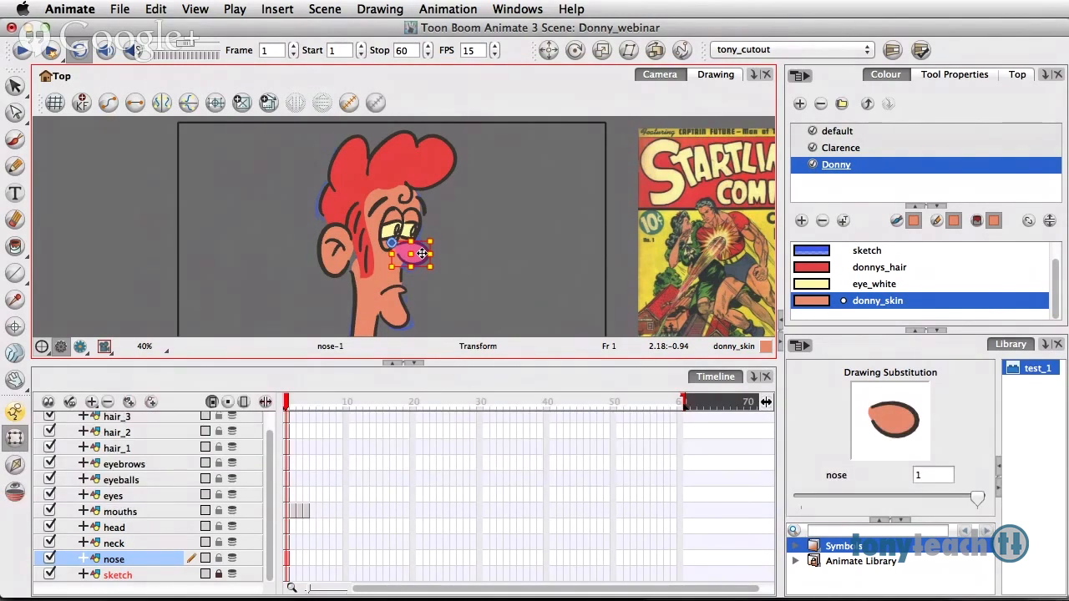
{"action": "left_click", "coordinate": [477, 251]}
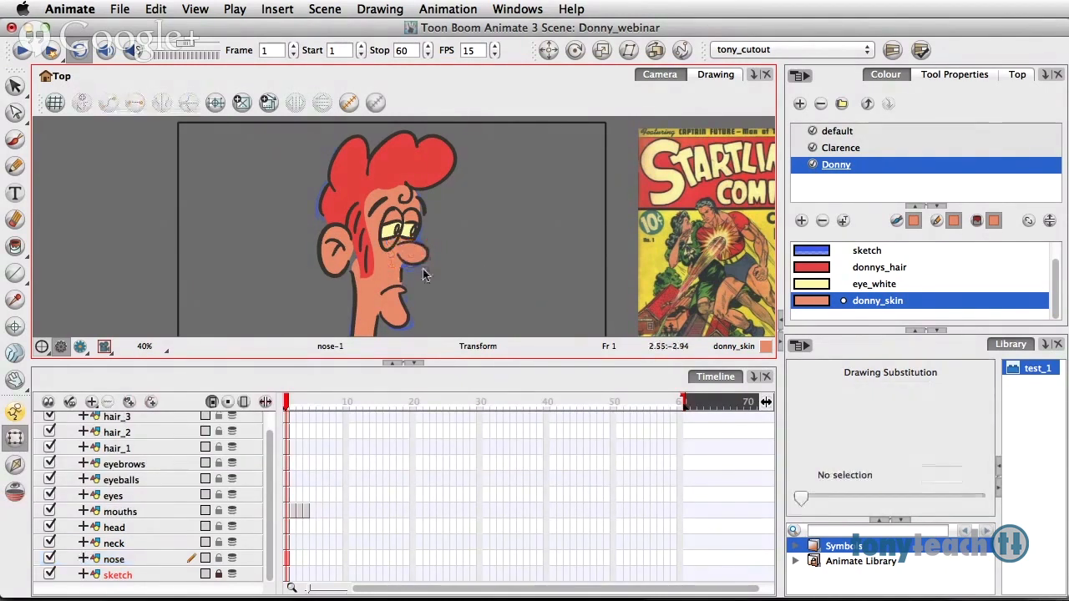
{"action": "left_click", "coordinate": [144, 553]}
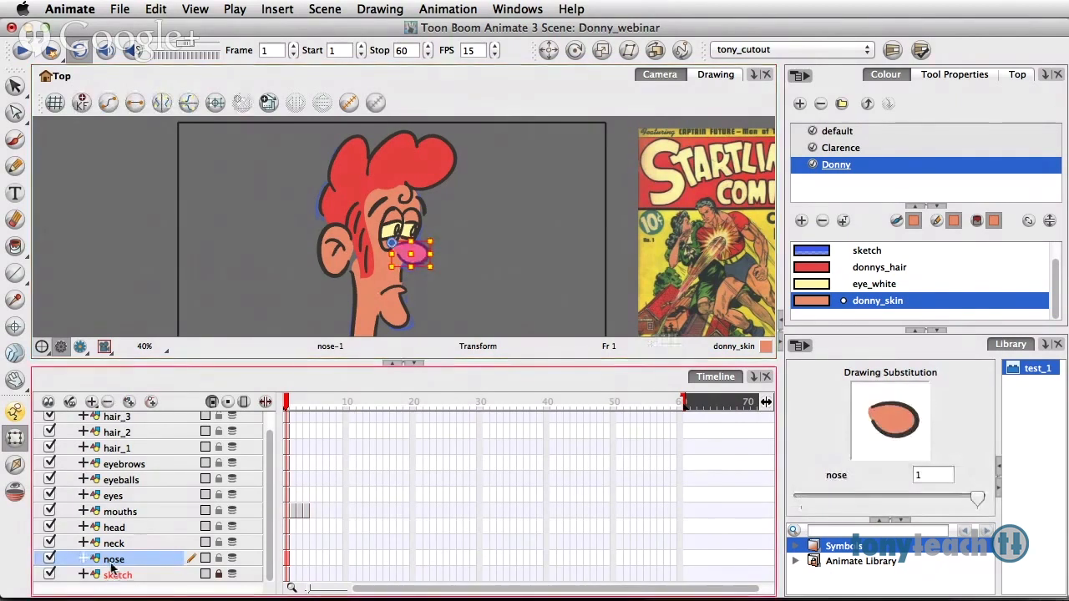
{"action": "left_click", "coordinate": [480, 227]}
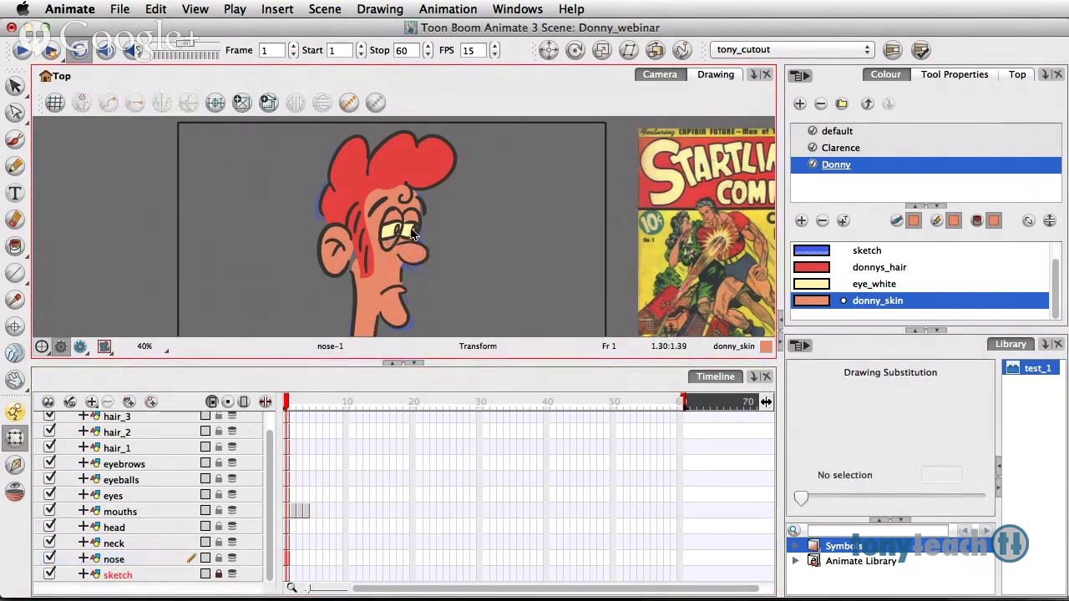
Nudge the front hair tuft on the hair_1 layer forward, in front of the neighbouring hair_2 tuft, and clear the selection.
{"action": "left_click", "coordinate": [448, 160]}
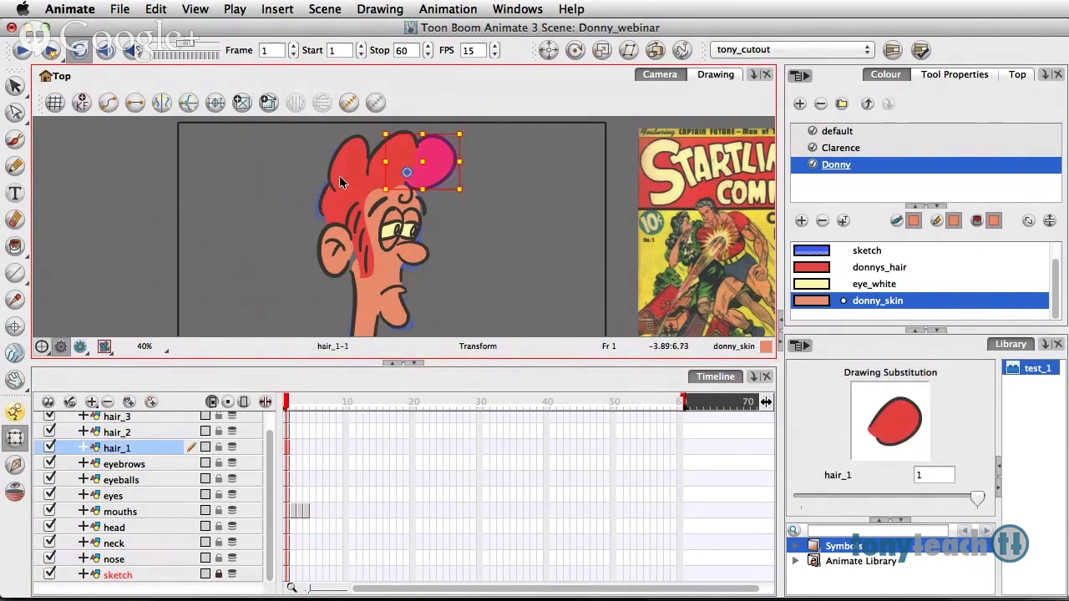
{"action": "left_click", "coordinate": [362, 173]}
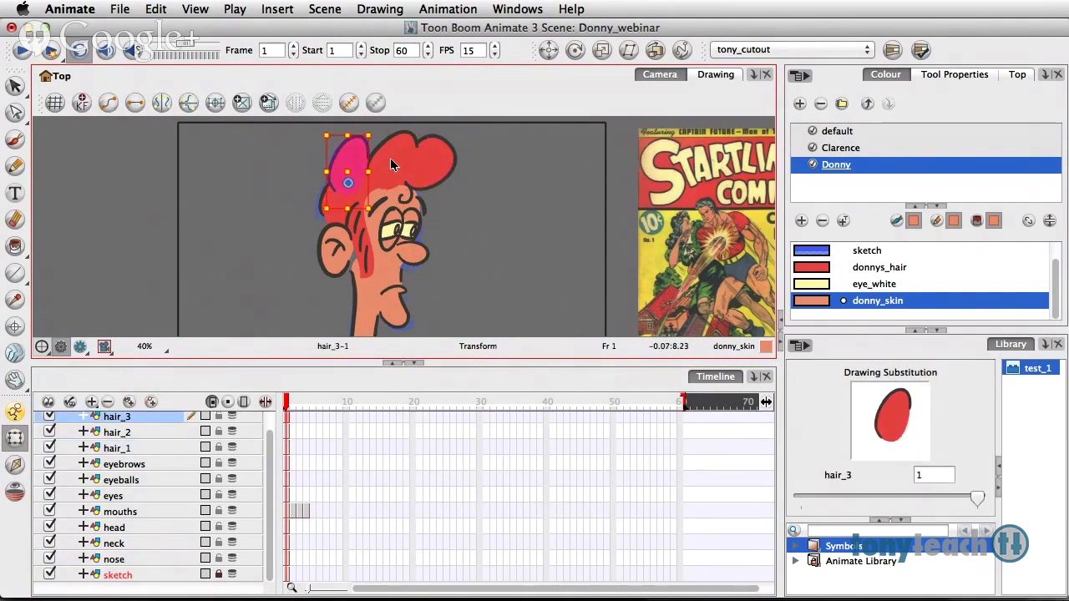
{"action": "left_click", "coordinate": [391, 163]}
{"action": "left_click", "coordinate": [443, 167]}
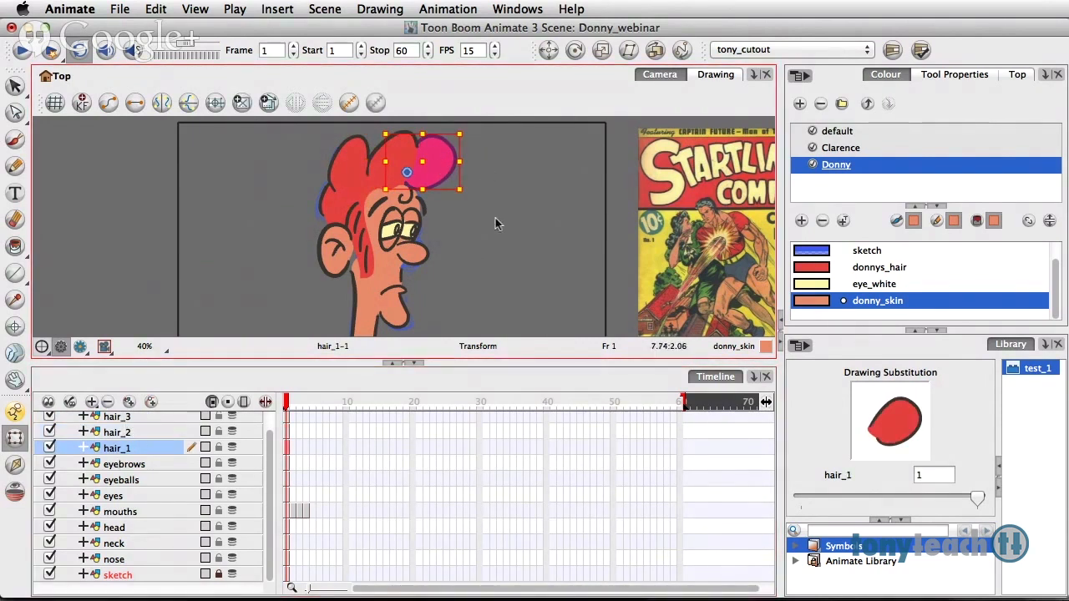
{"action": "left_click", "coordinate": [520, 176]}
{"action": "left_click", "coordinate": [432, 161]}
{"action": "key", "text": "alt+Down"}
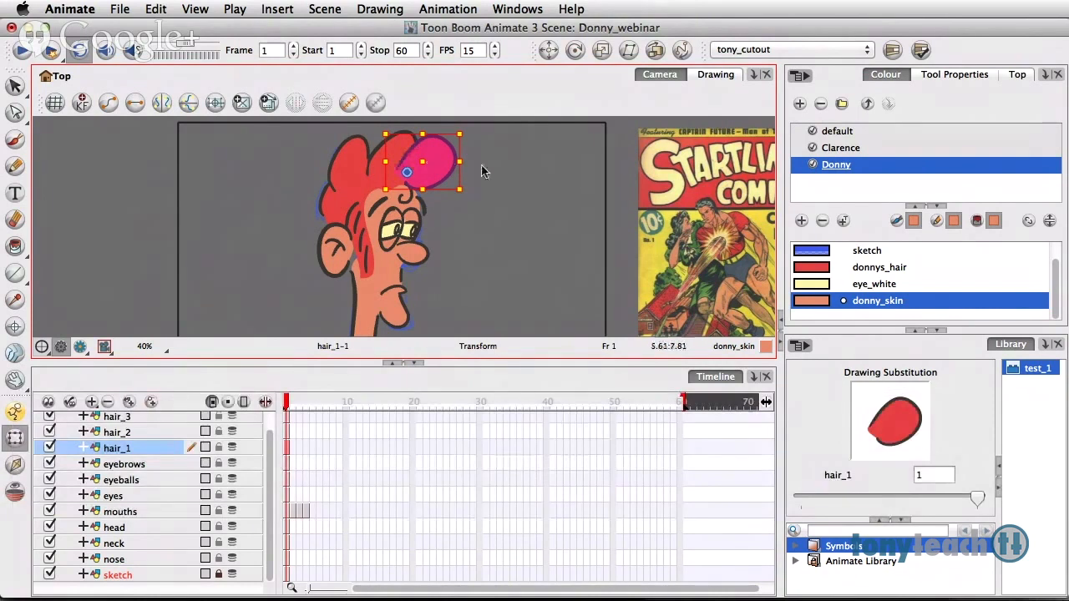
{"action": "key", "text": "Escape"}
Nudge the hair_2 and hair_1 tufts forward together, and clear the selection.
{"action": "left_click", "coordinate": [382, 151]}
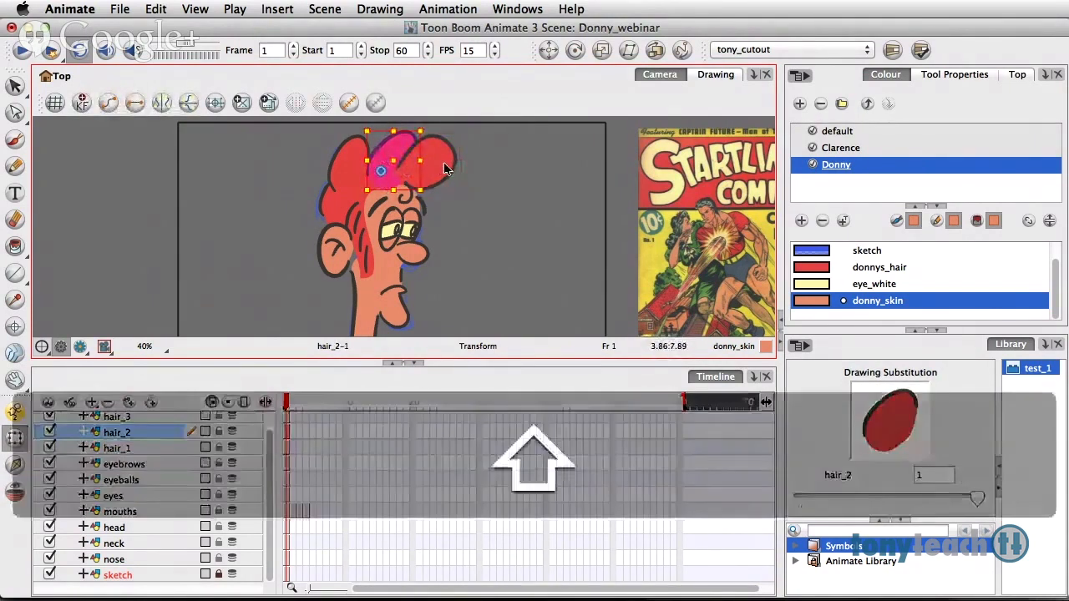
{"action": "left_click", "coordinate": [444, 162], "text": "shift"}
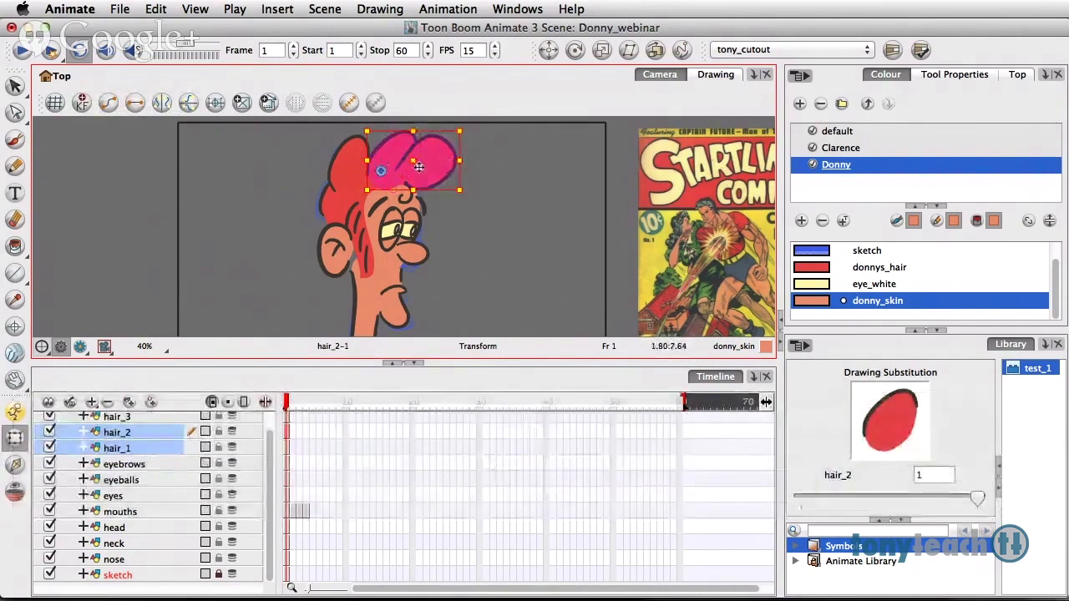
{"action": "left_click", "coordinate": [515, 154]}
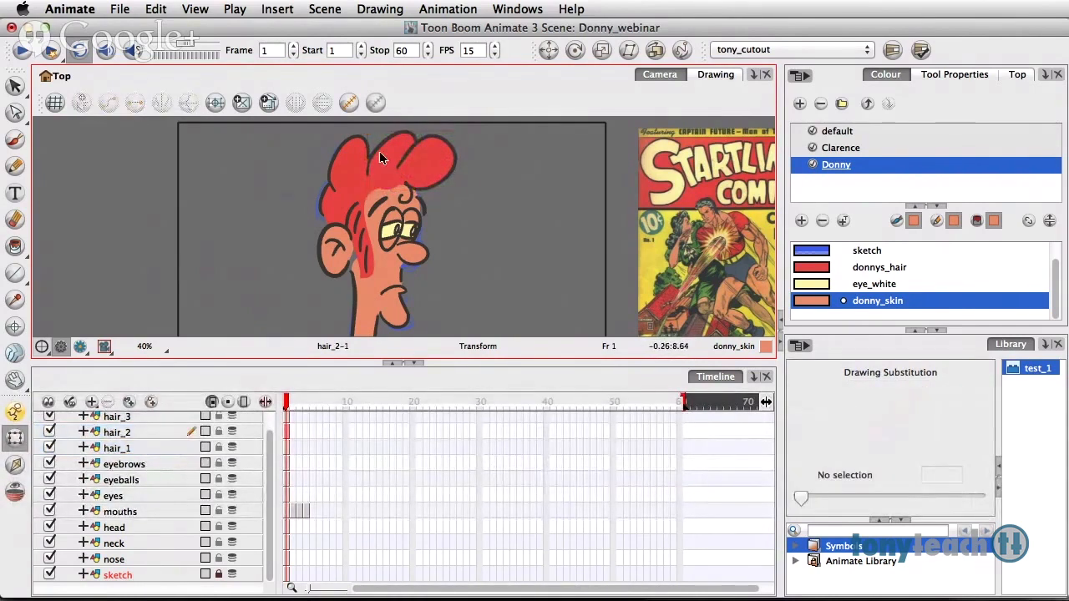
{"action": "left_click", "coordinate": [379, 151]}
{"action": "left_click", "coordinate": [445, 162], "text": "shift"}
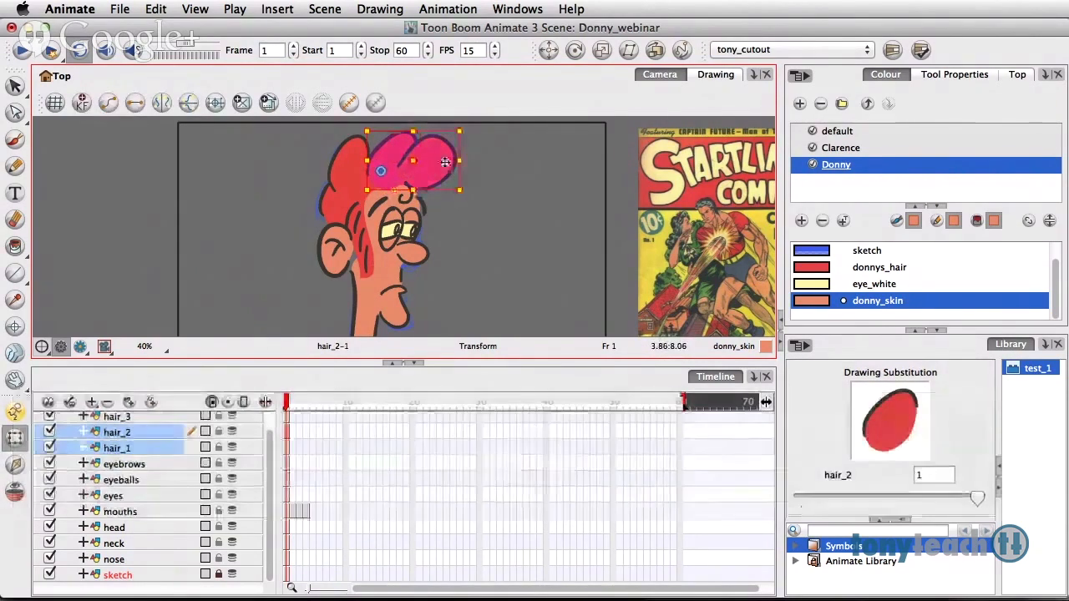
{"action": "key", "text": "alt+Down"}
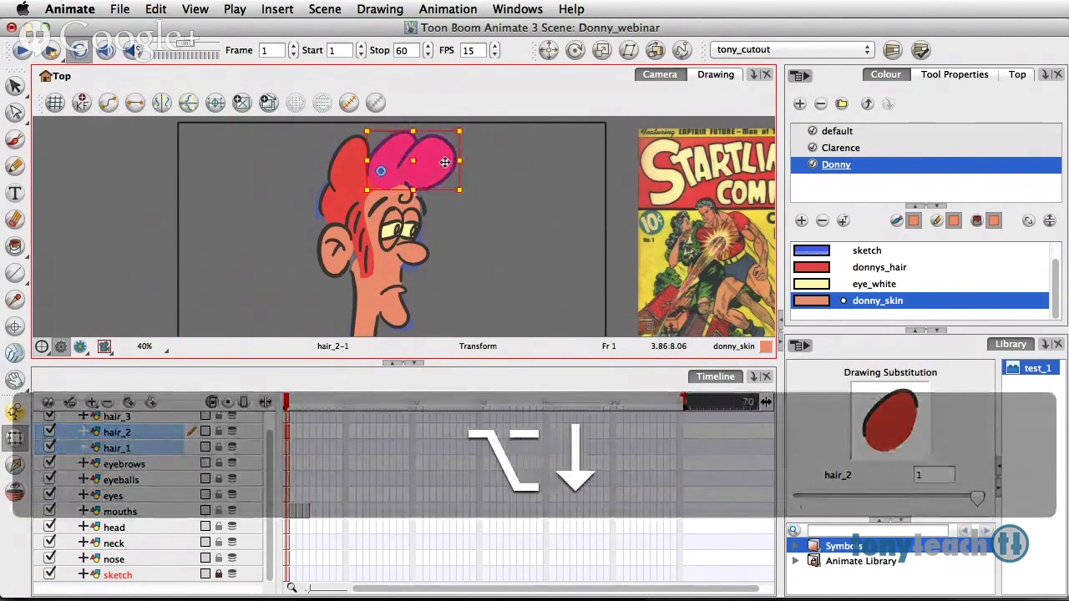
{"action": "left_click", "coordinate": [493, 247]}
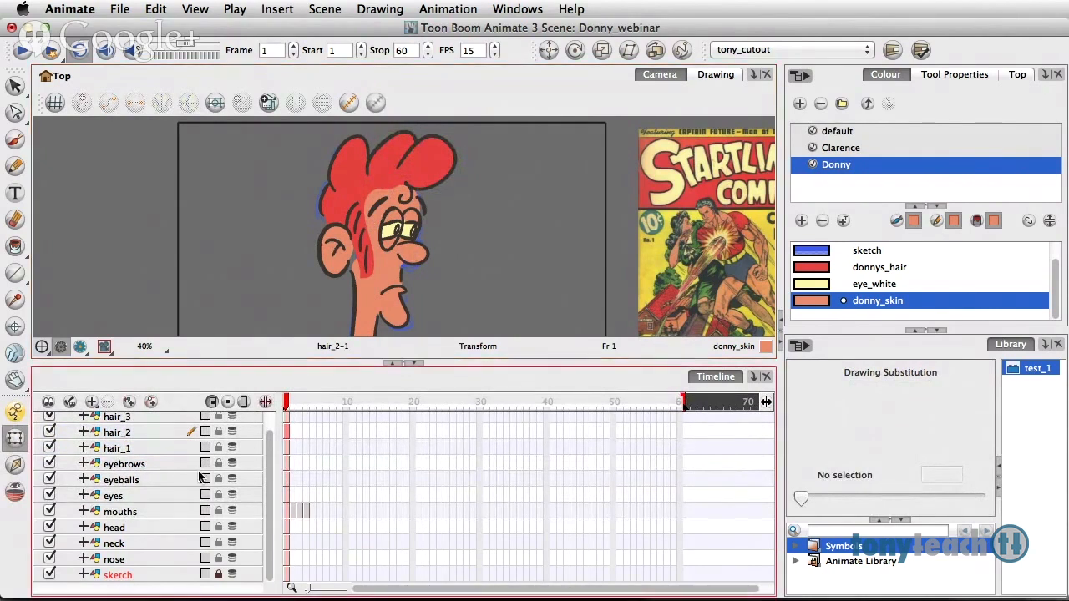
Hide the sketch and test_1 layers.
{"action": "left_click", "coordinate": [49, 575]}
{"action": "scroll", "coordinate": [263, 447], "scroll_direction": "up", "scroll_amount": 2}
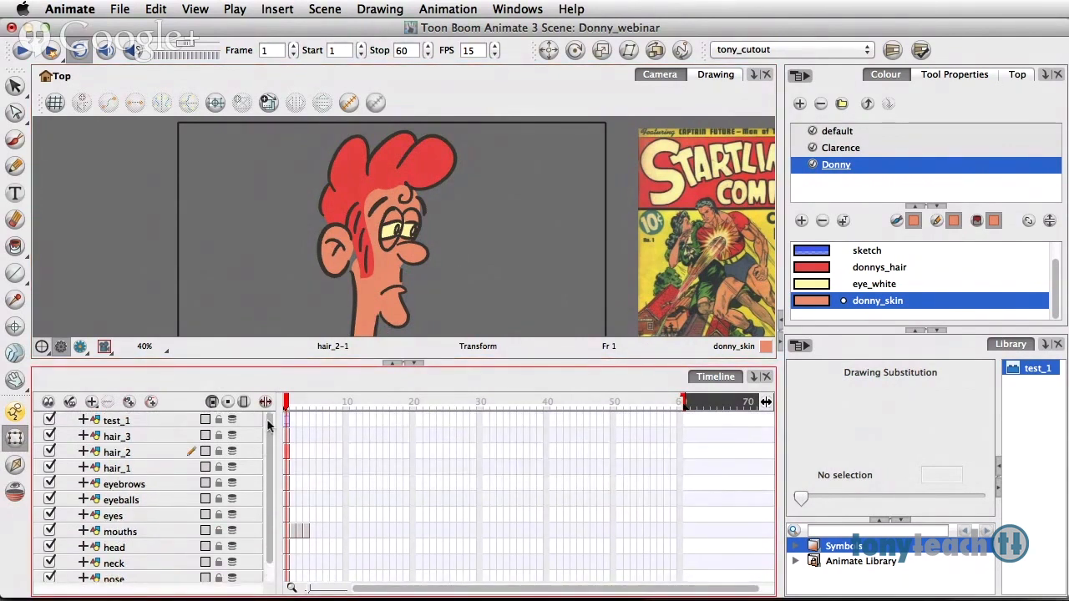
{"action": "key", "text": "F16"}
{"action": "key", "text": "F16"}
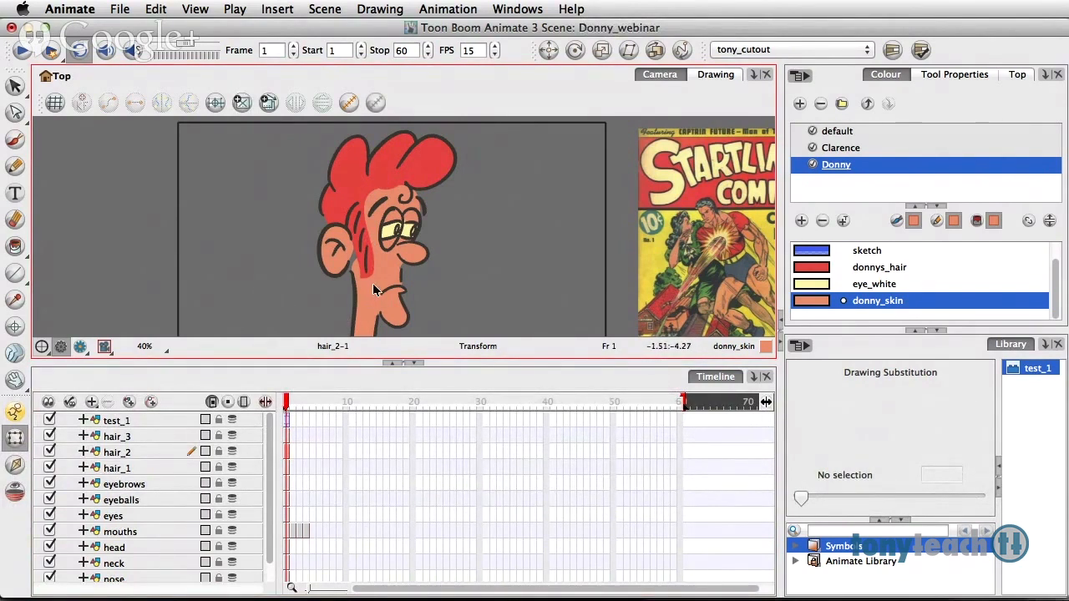
{"action": "left_click", "coordinate": [132, 436]}
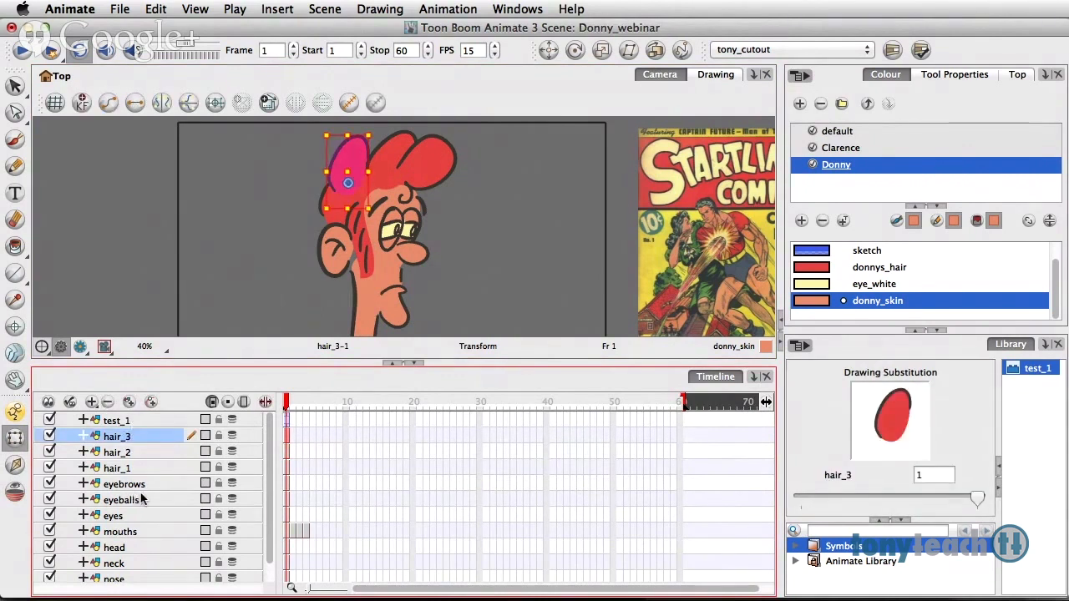
{"action": "left_click", "coordinate": [128, 548]}
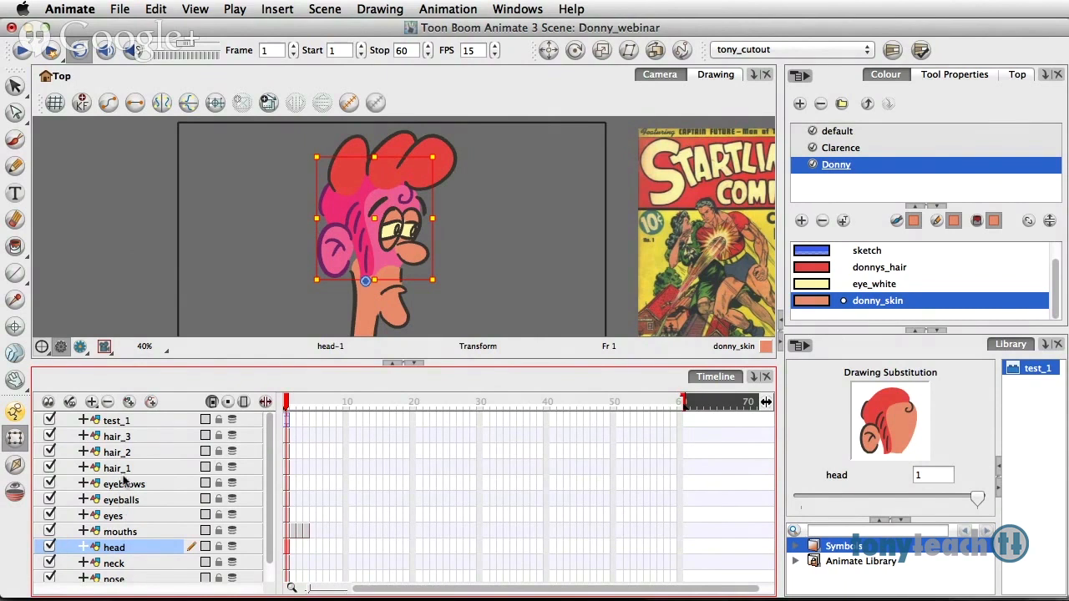
{"action": "left_click", "coordinate": [49, 420]}
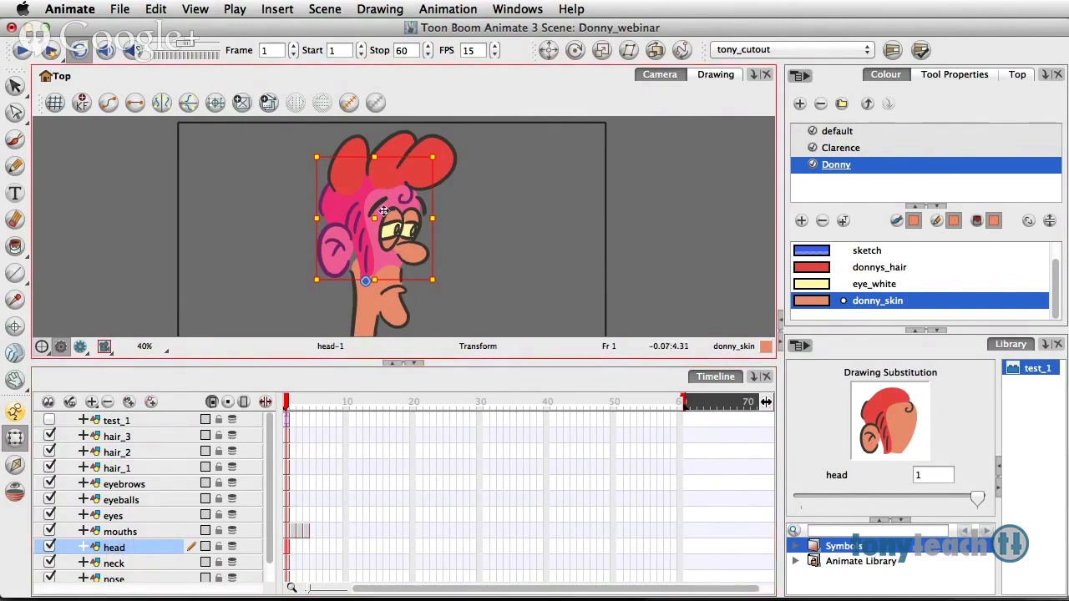
Parent all the layers from hair_3 down to mouths to the head layer, enlarging the timeline to reach them.
{"action": "left_click", "coordinate": [121, 532]}
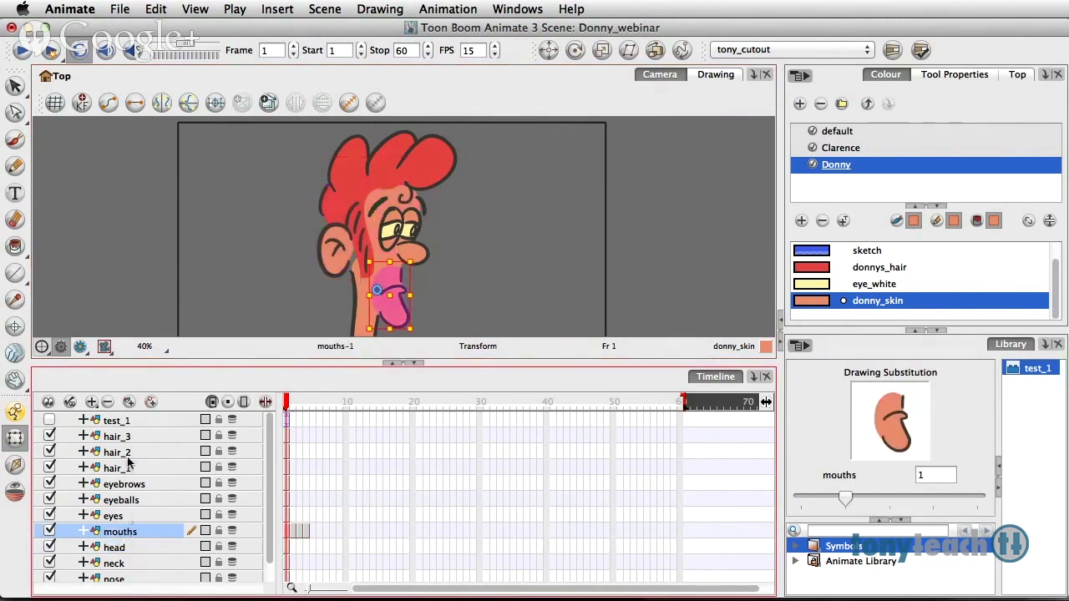
{"action": "key", "text": "shift"}
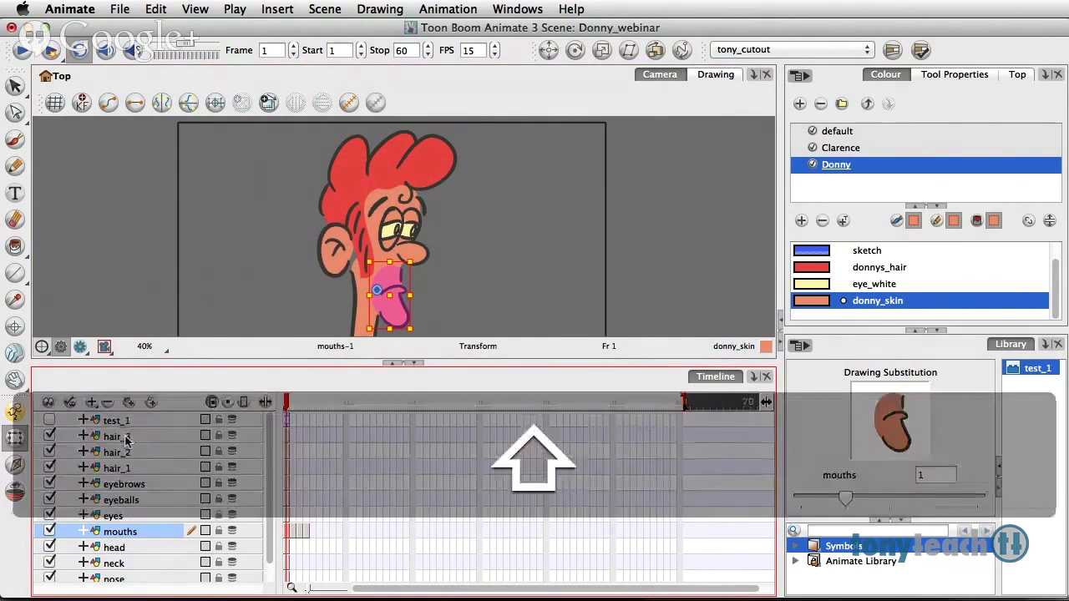
{"action": "left_click", "coordinate": [126, 439], "text": "shift"}
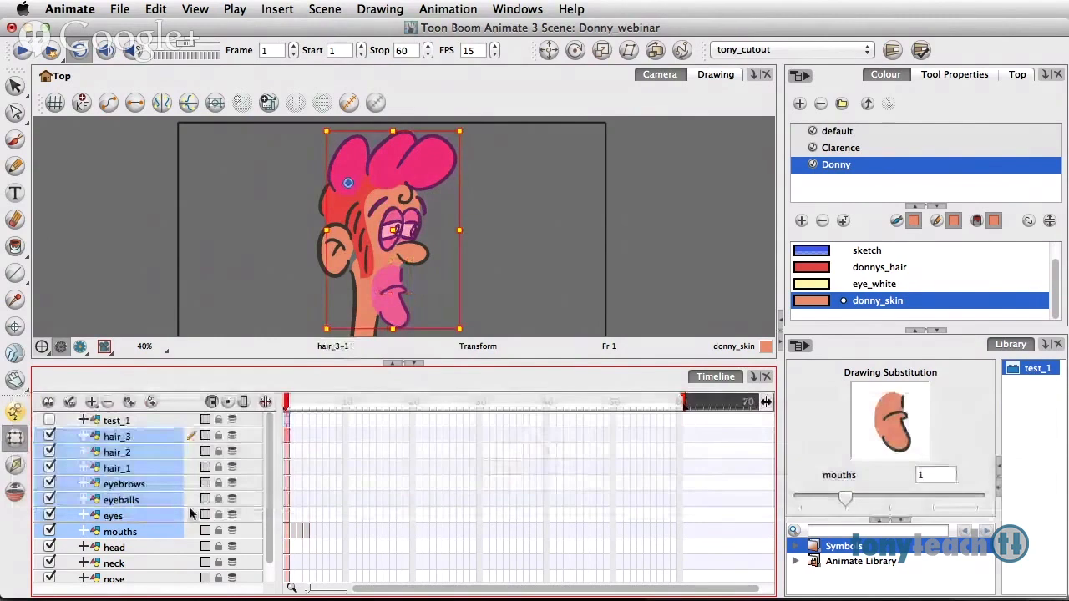
{"action": "left_click_drag", "start_coordinate": [203, 364], "coordinate": [203, 259]}
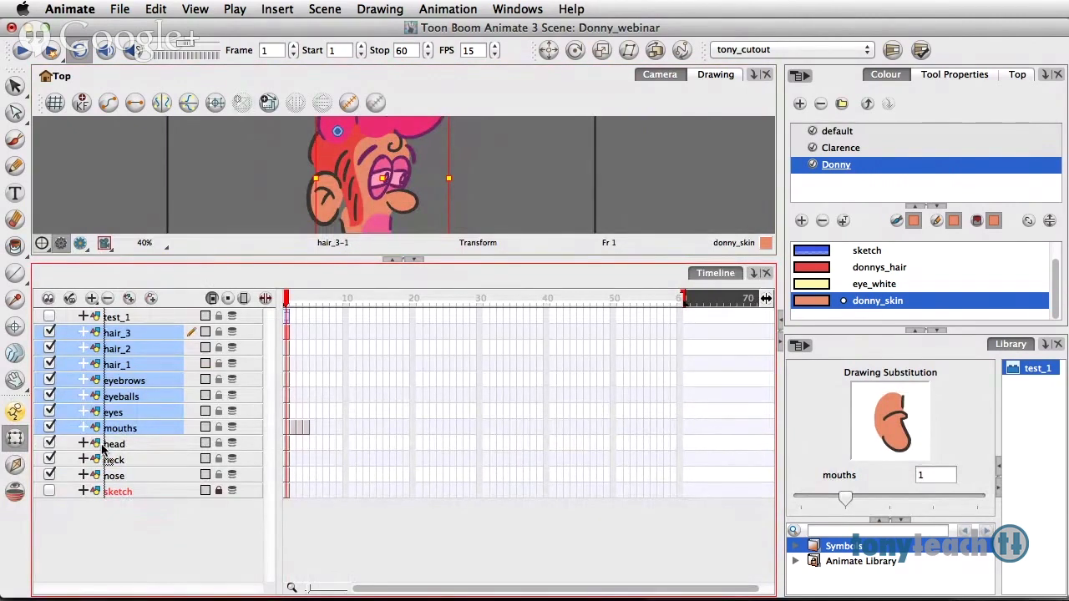
{"action": "left_click_drag", "start_coordinate": [102, 450], "coordinate": [108, 434]}
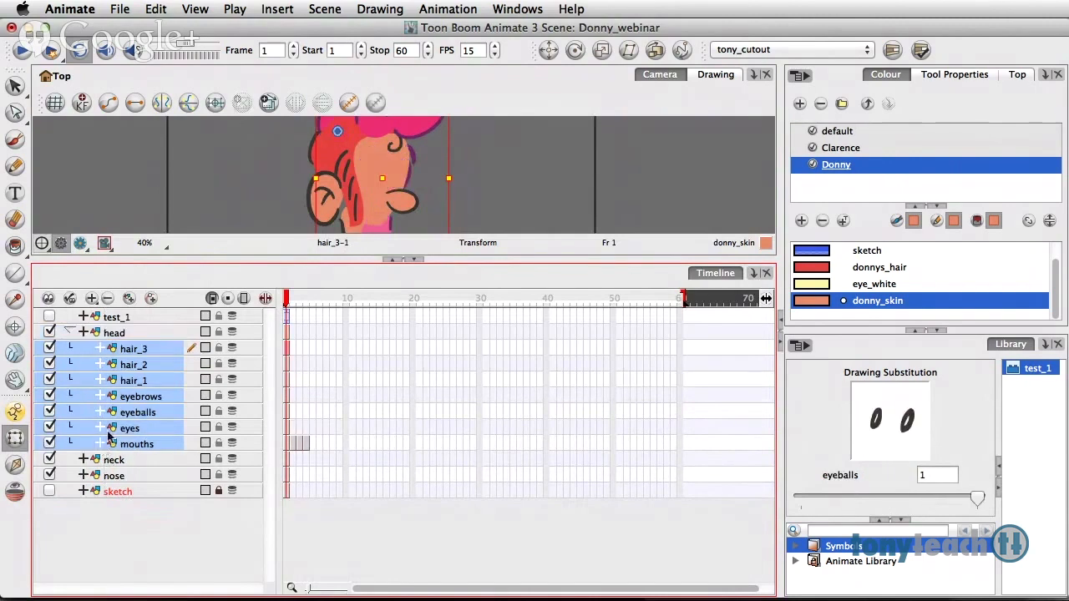
Enlarge the drawing view again and select the head layer to check that its attached parts are included.
{"action": "left_click", "coordinate": [109, 334]}
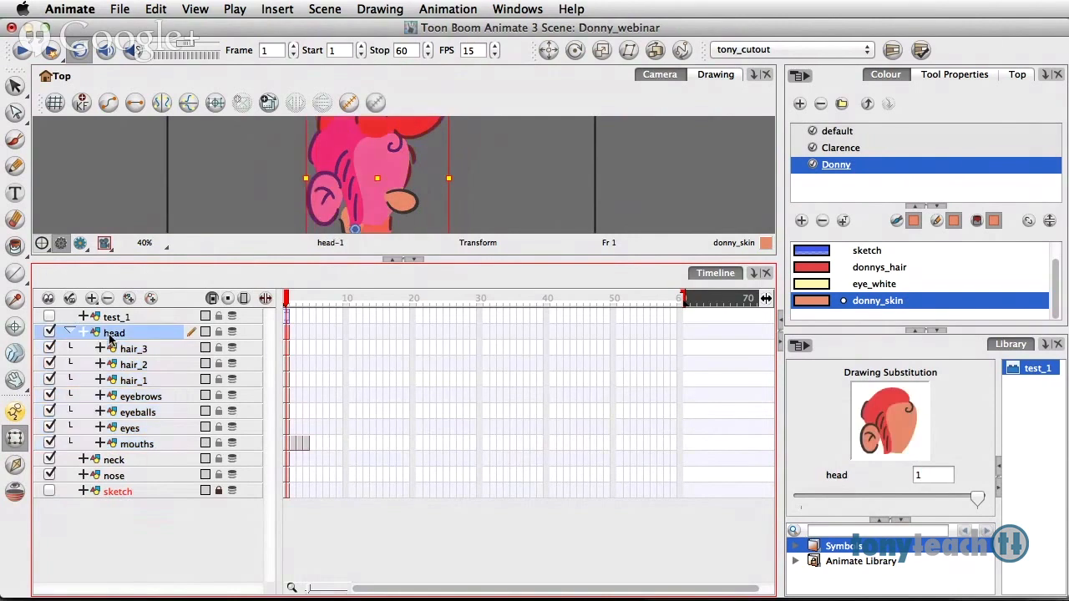
{"action": "left_click_drag", "start_coordinate": [278, 259], "coordinate": [340, 408]}
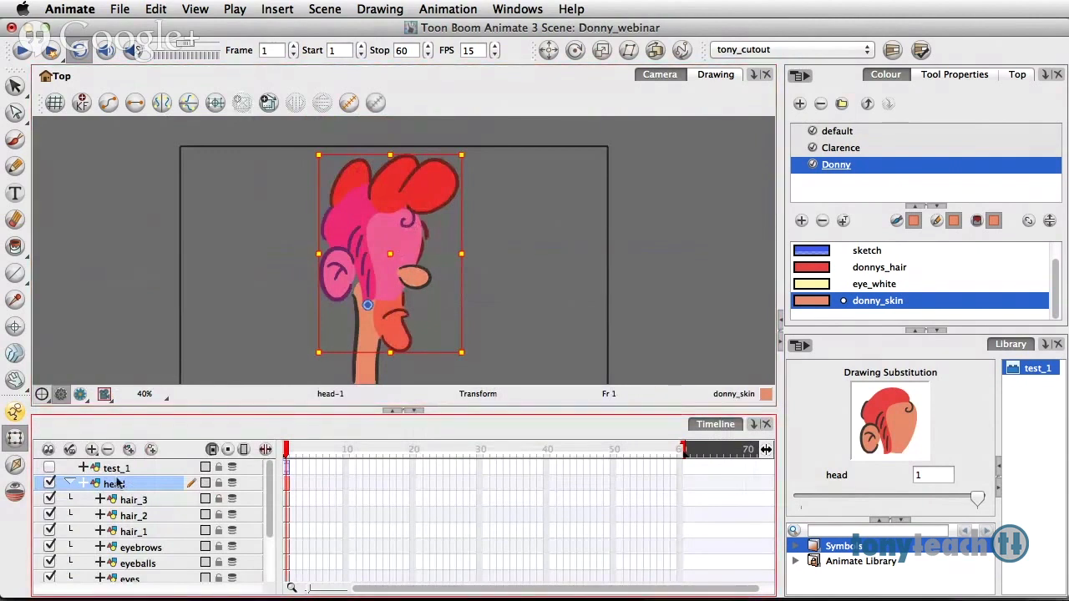
{"action": "left_click", "coordinate": [122, 351]}
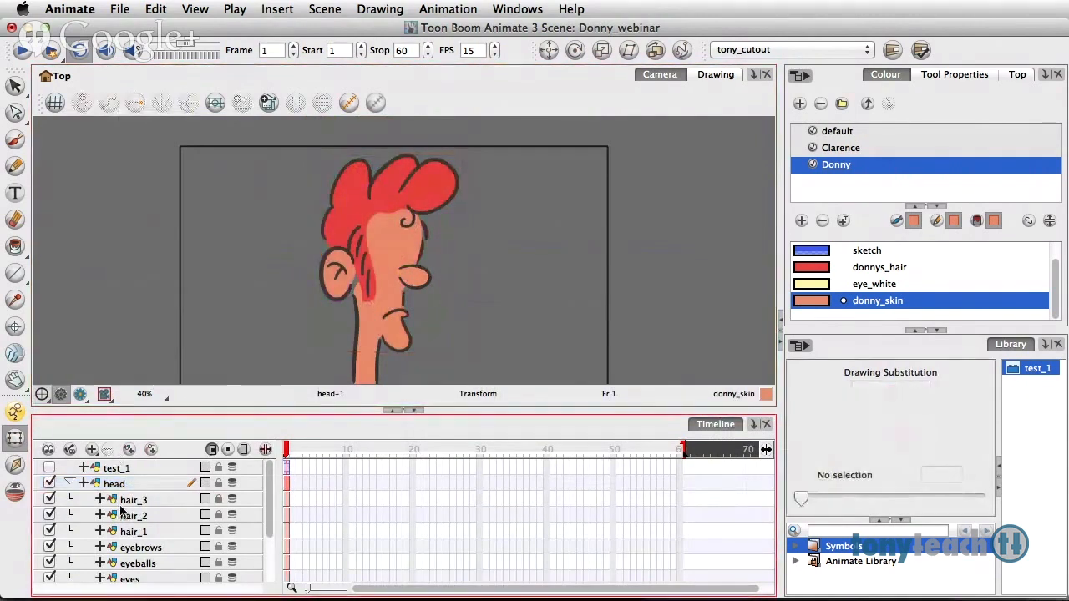
{"action": "left_click", "coordinate": [125, 485]}
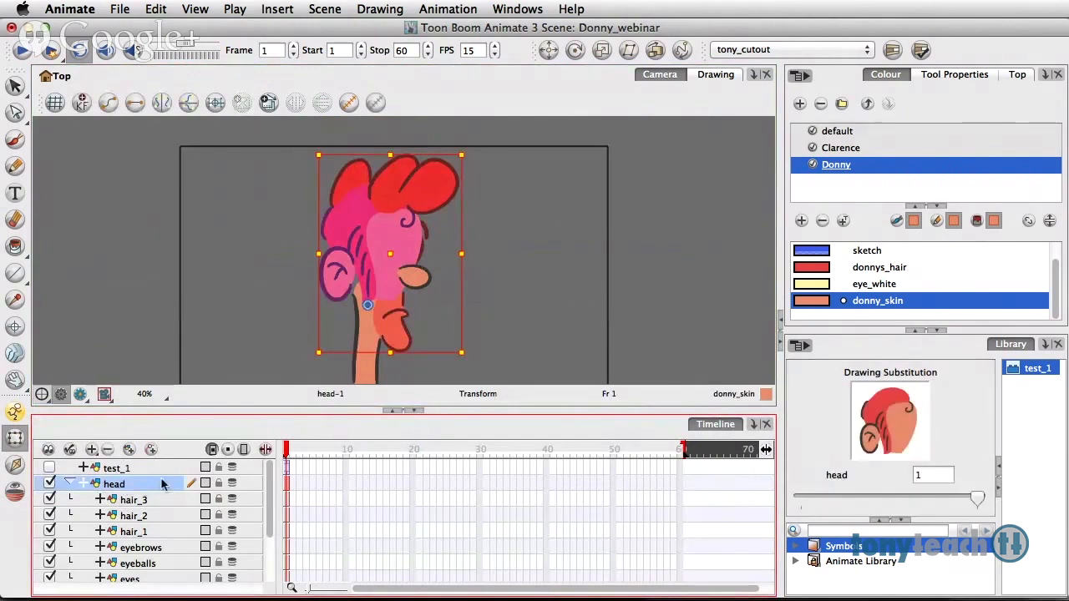
Nudge all the head's child layers from hair_3 to mouths forward together so the eyes and eyebrows sit in front of the face.
{"action": "left_click", "coordinate": [142, 501]}
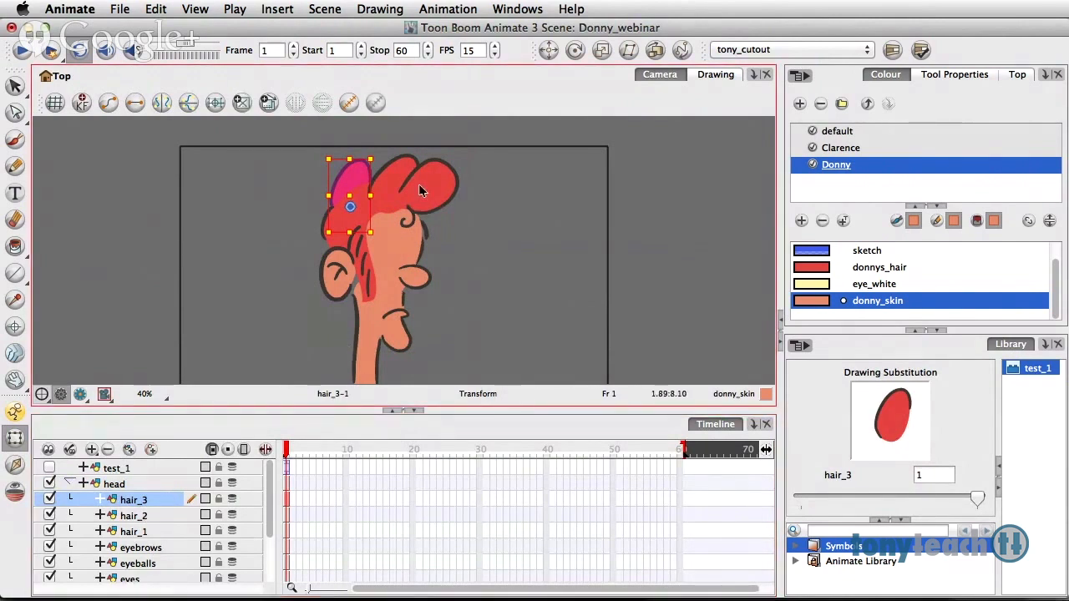
{"action": "scroll", "coordinate": [175, 511], "scroll_direction": "down", "scroll_amount": 1}
{"action": "scroll", "coordinate": [152, 478], "scroll_direction": "up", "scroll_amount": 1}
{"action": "scroll", "coordinate": [150, 493], "scroll_direction": "down", "scroll_amount": 1}
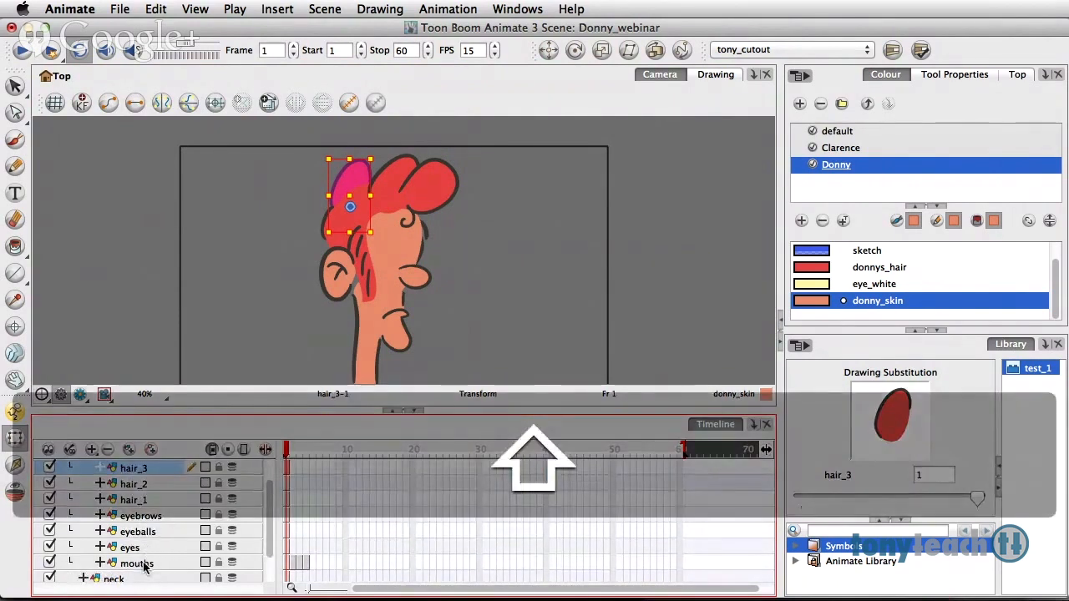
{"action": "left_click", "coordinate": [144, 567], "text": "shift"}
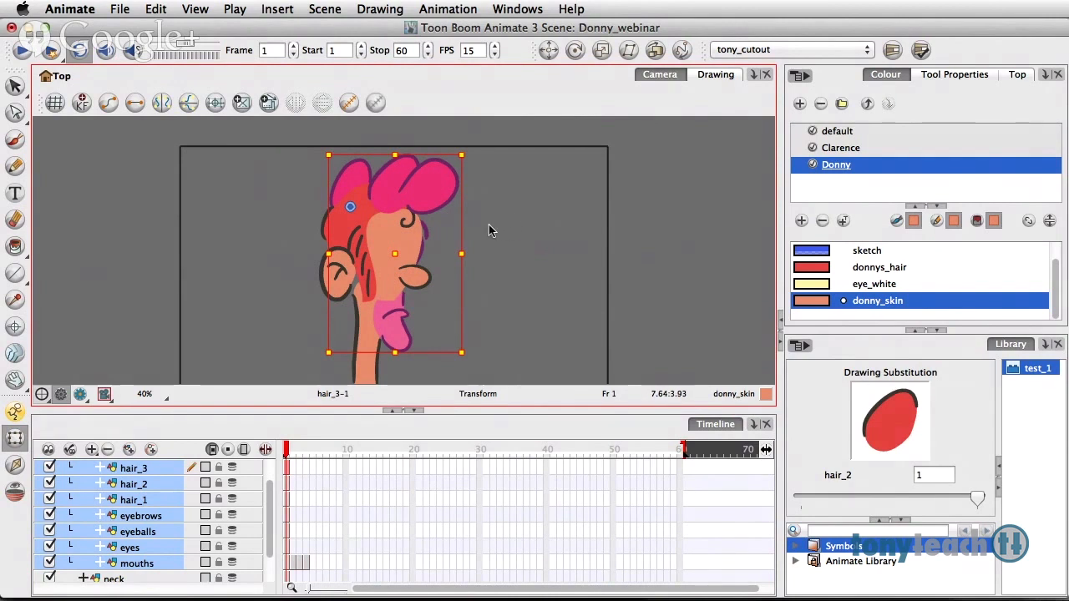
{"action": "key", "text": "alt+Down"}
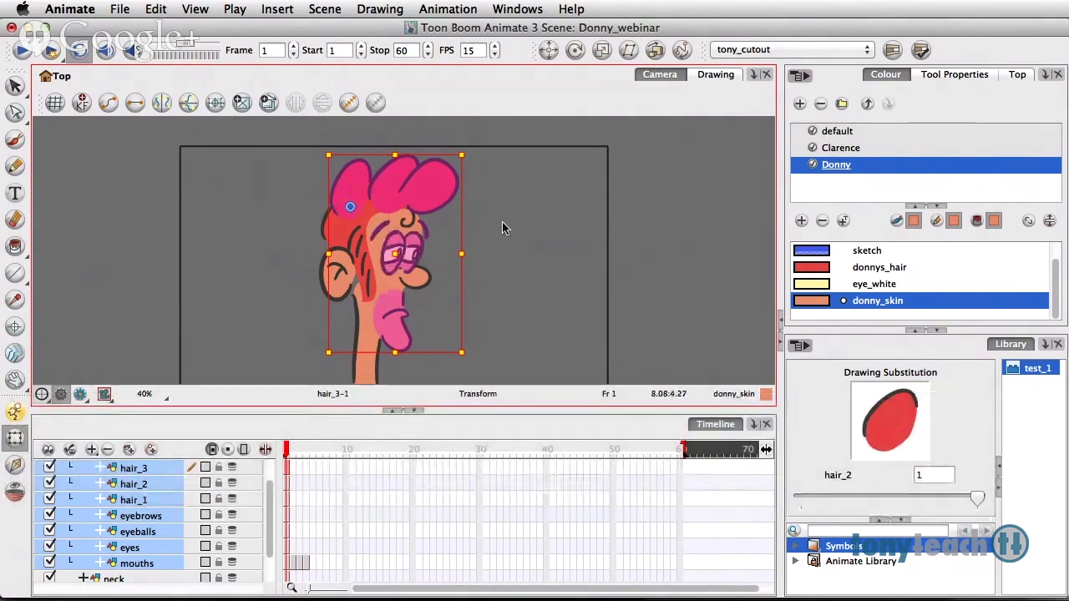
Collapse the head layer's children and rotate the head slightly to test how its attached parts follow.
{"action": "left_click", "coordinate": [503, 228]}
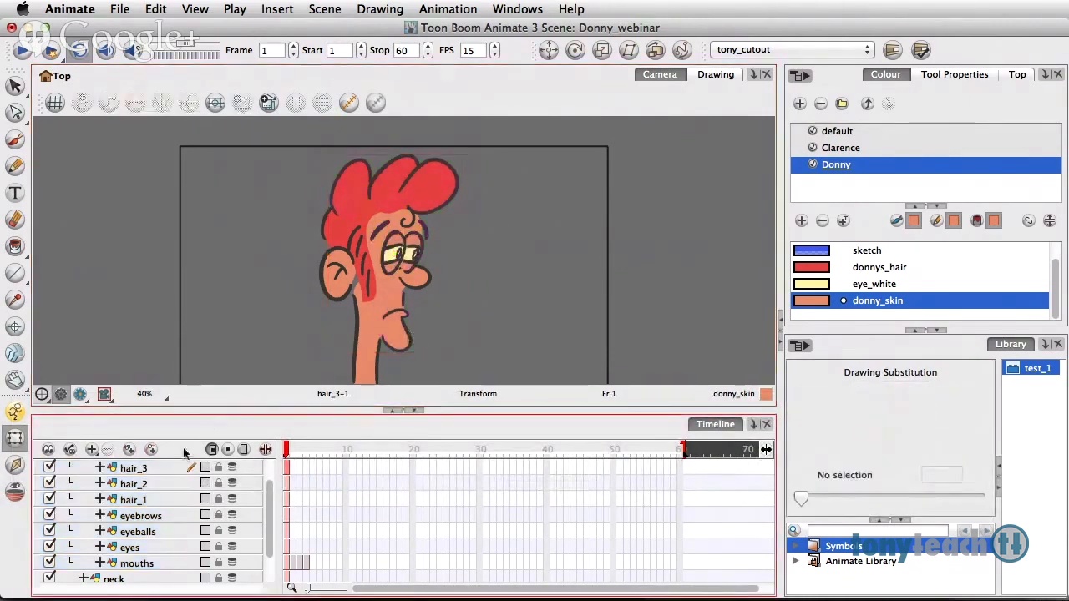
{"action": "left_click_drag", "start_coordinate": [264, 504], "coordinate": [266, 473]}
{"action": "left_click", "coordinate": [69, 483]}
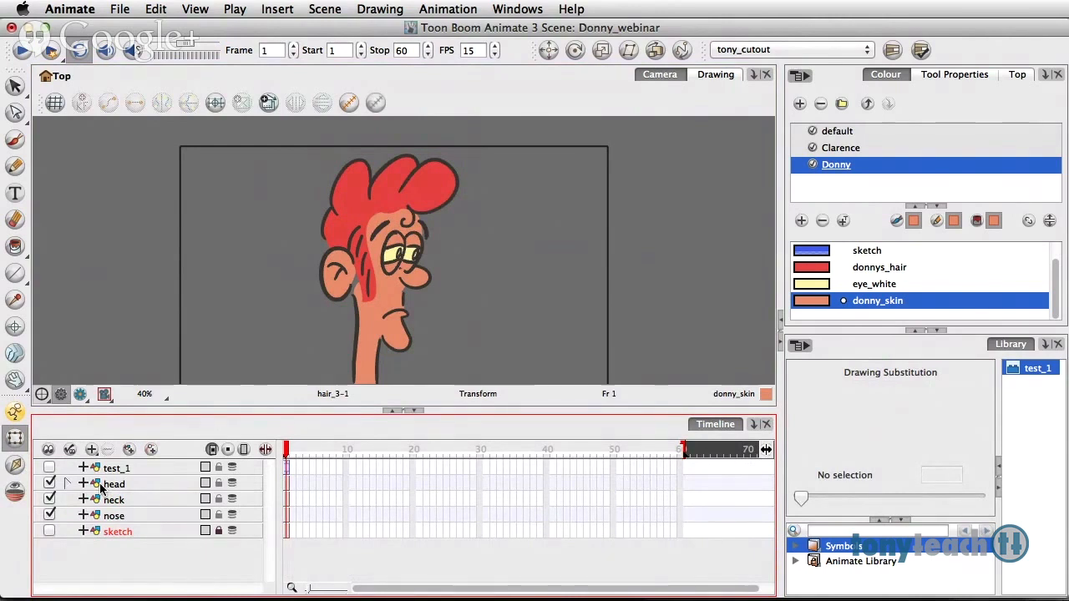
{"action": "left_click", "coordinate": [100, 489]}
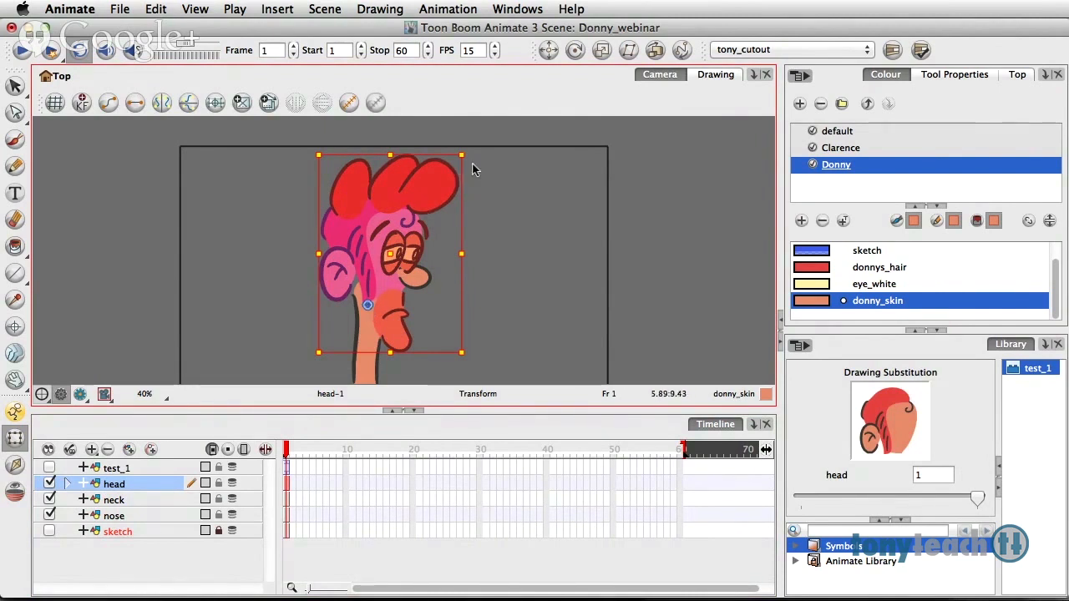
{"action": "left_click_drag", "start_coordinate": [463, 157], "coordinate": [467, 159]}
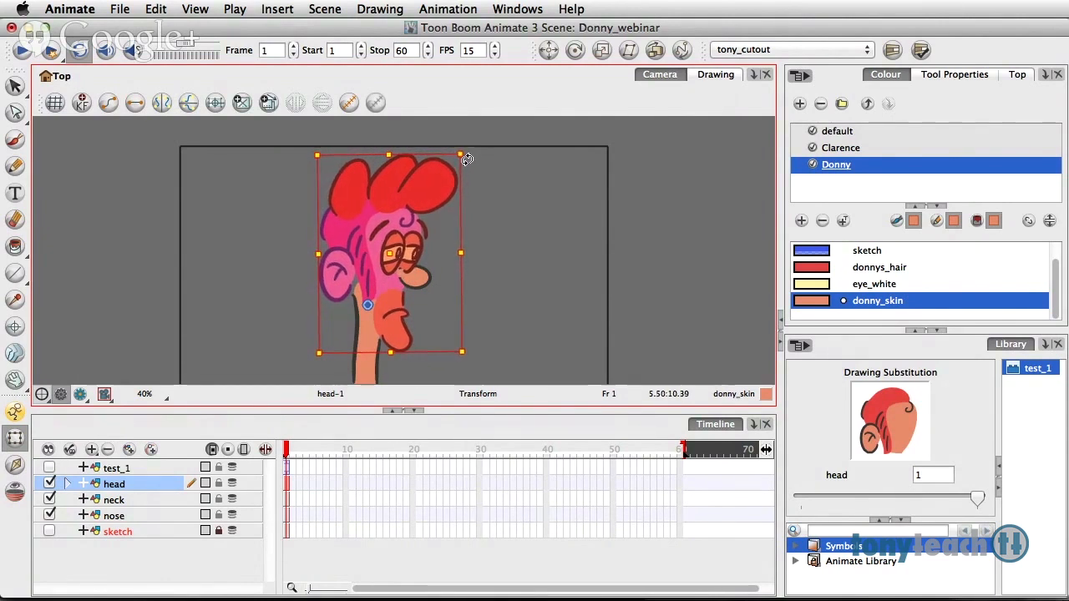
{"action": "left_click", "coordinate": [517, 238]}
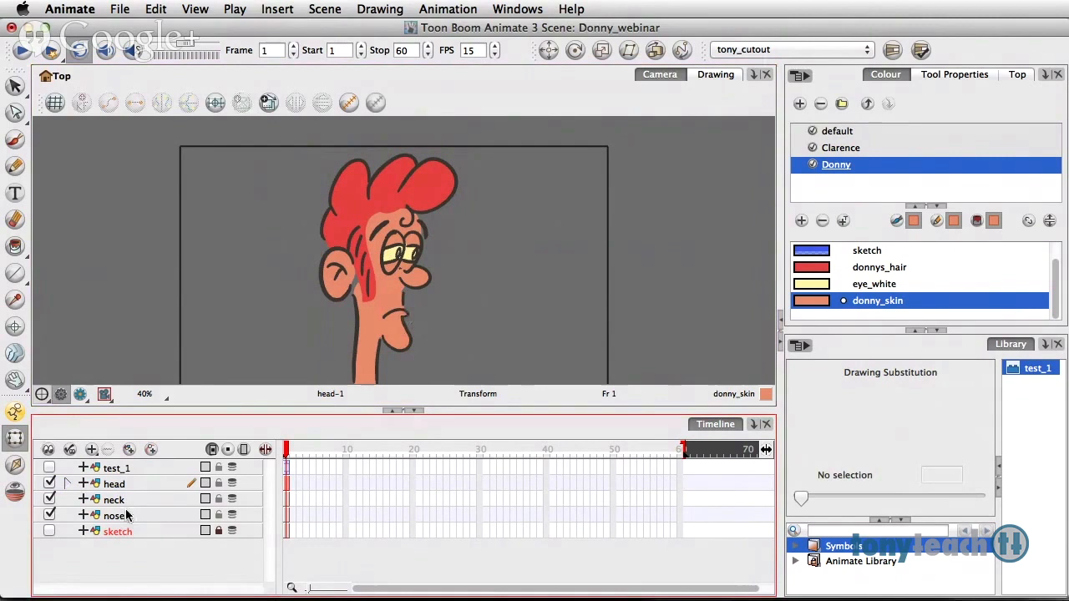
Parent the nose layer to the head layer, keeping the head's children collapsed.
{"action": "left_click", "coordinate": [68, 484]}
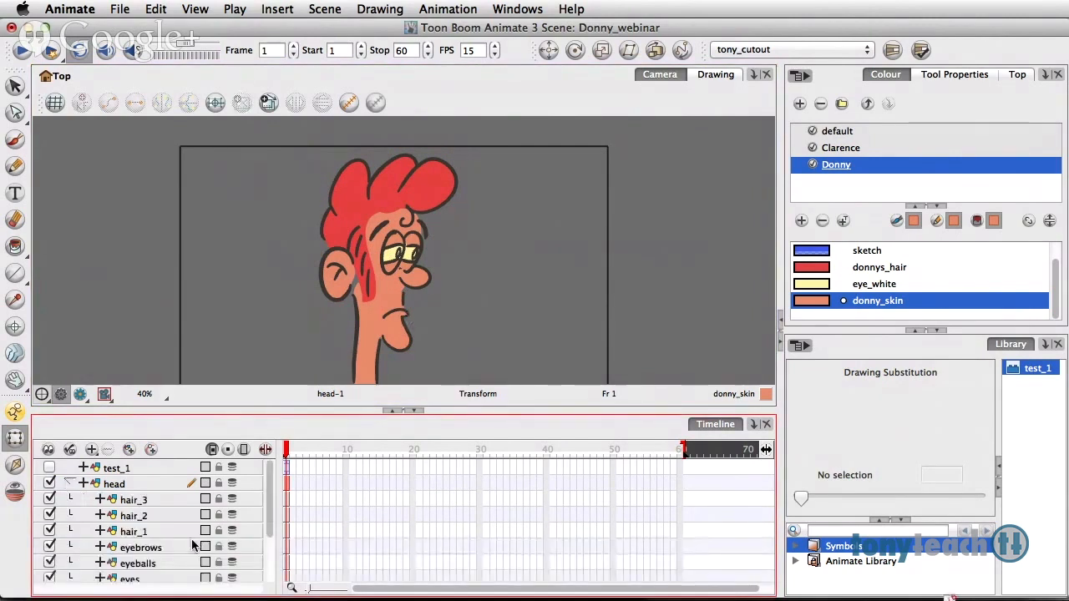
{"action": "left_click", "coordinate": [69, 484]}
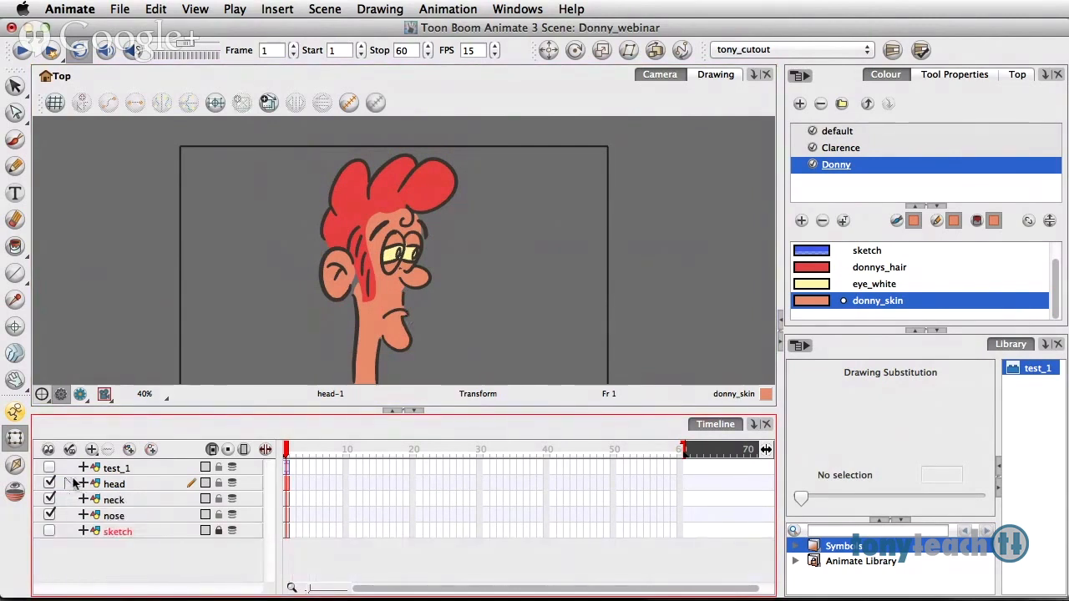
{"action": "left_click", "coordinate": [117, 517]}
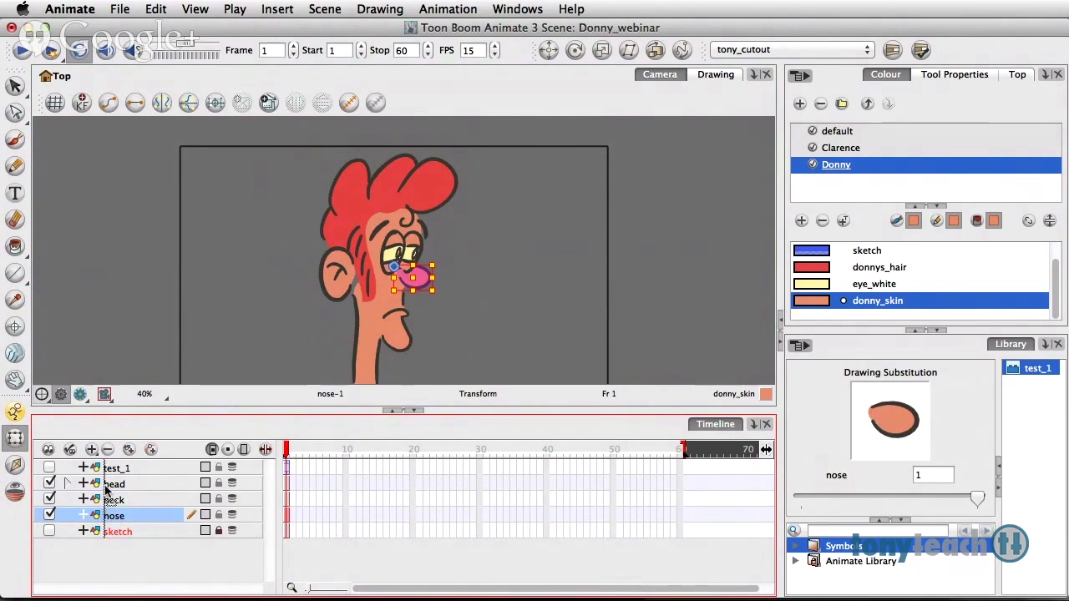
{"action": "left_click_drag", "start_coordinate": [107, 493], "coordinate": [110, 486]}
{"action": "left_click", "coordinate": [495, 284]}
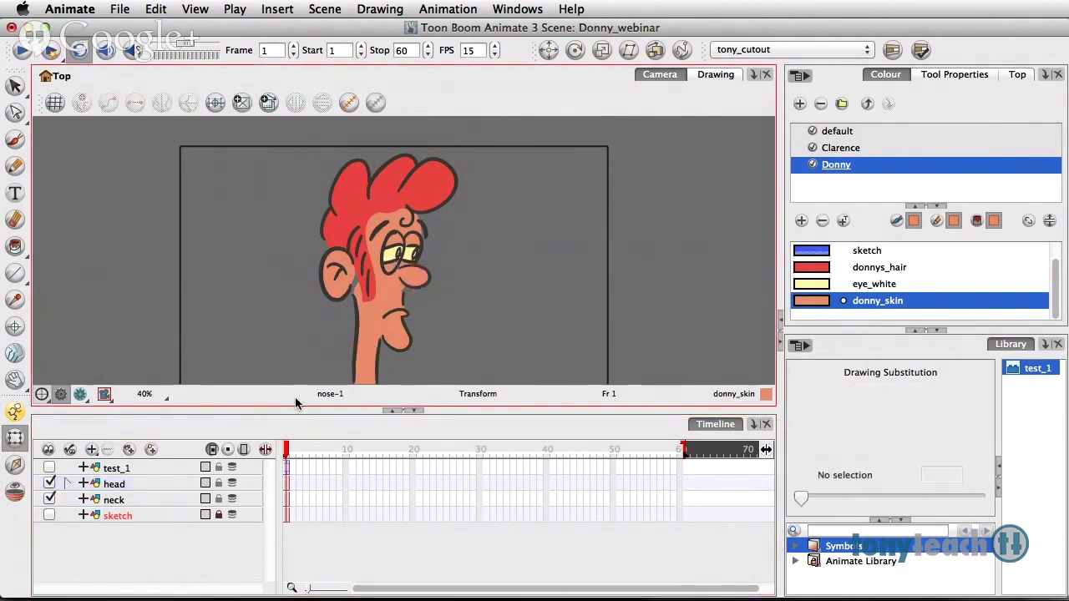
Test-rotate the head about its pivot to check that the nose moves with it.
{"action": "left_click", "coordinate": [117, 484]}
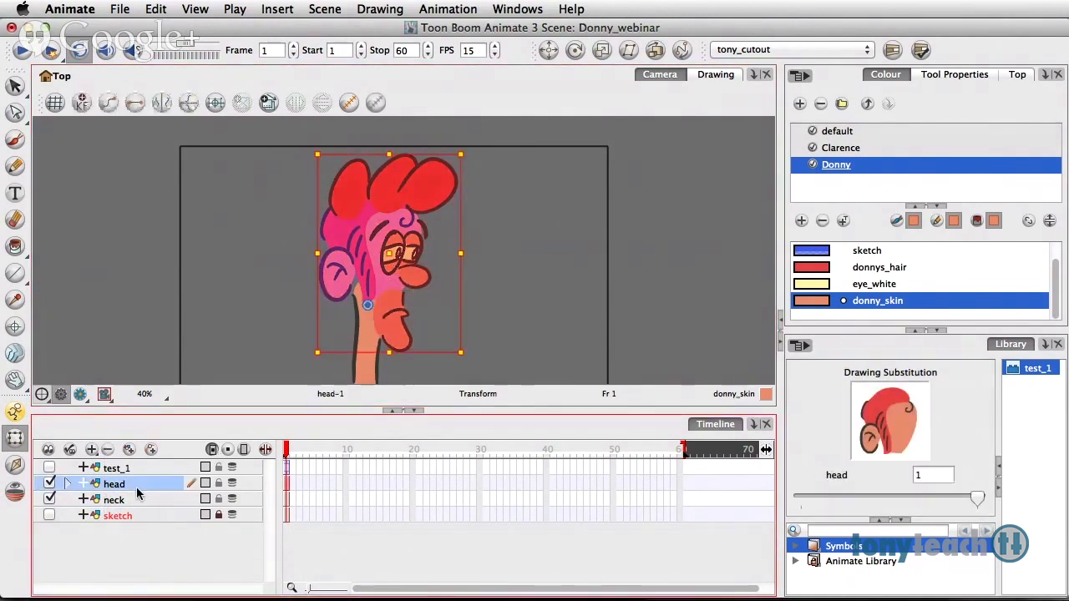
{"action": "mouse_move", "coordinate": [468, 155]}
{"action": "left_mouse_down"}
{"action": "mouse_move", "coordinate": [434, 144]}
{"action": "mouse_move", "coordinate": [448, 179]}
{"action": "mouse_move", "coordinate": [426, 207]}
{"action": "mouse_move", "coordinate": [405, 203]}
{"action": "mouse_move", "coordinate": [442, 251]}
{"action": "mouse_move", "coordinate": [414, 232]}
{"action": "left_mouse_up"}
{"action": "left_click", "coordinate": [513, 239]}
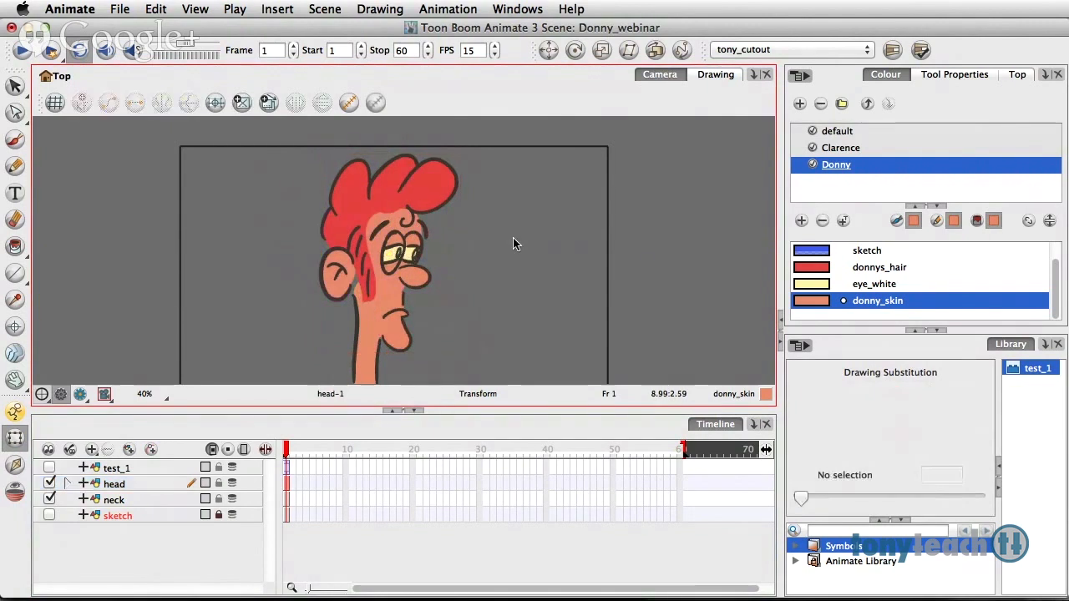
Parent the head layer to the neck layer and select the neck in the drawing to check the hierarchy.
{"action": "left_click", "coordinate": [115, 484]}
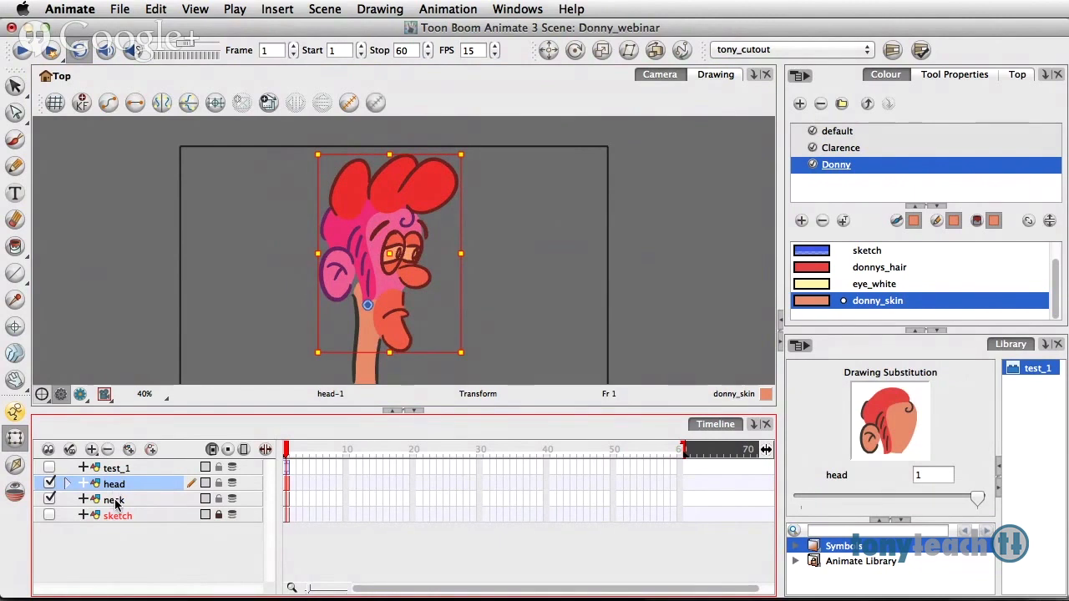
{"action": "left_click", "coordinate": [114, 502]}
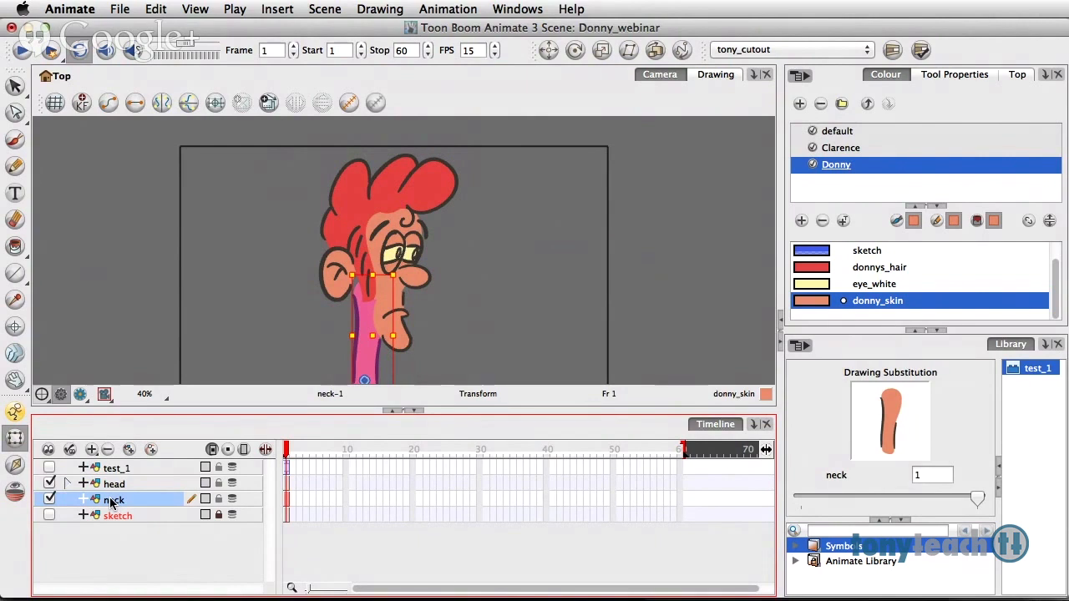
{"action": "left_click", "coordinate": [102, 484]}
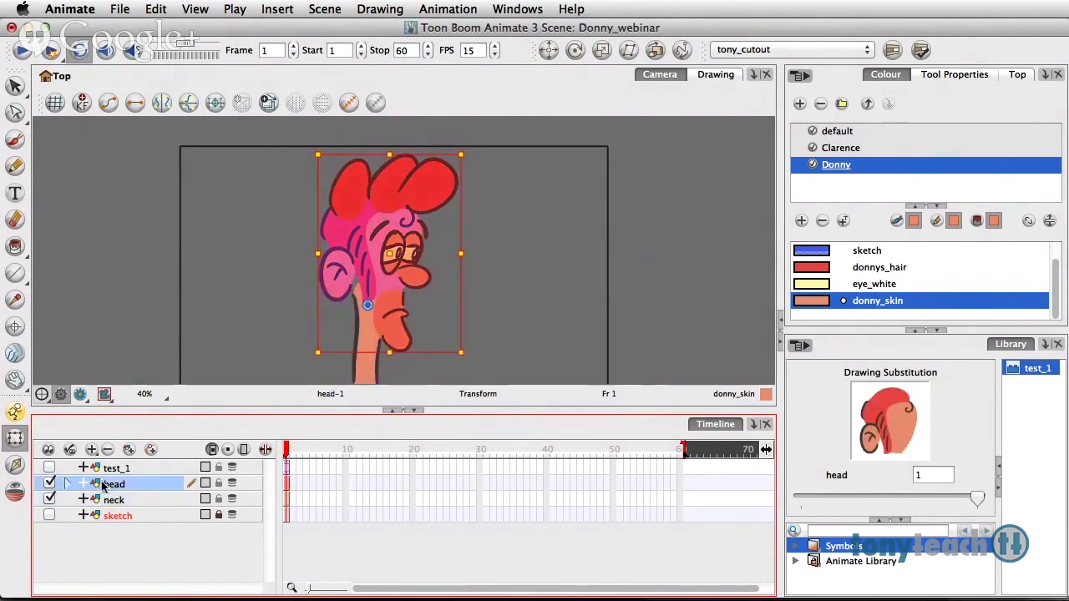
{"action": "left_click_drag", "start_coordinate": [100, 487], "coordinate": [110, 499]}
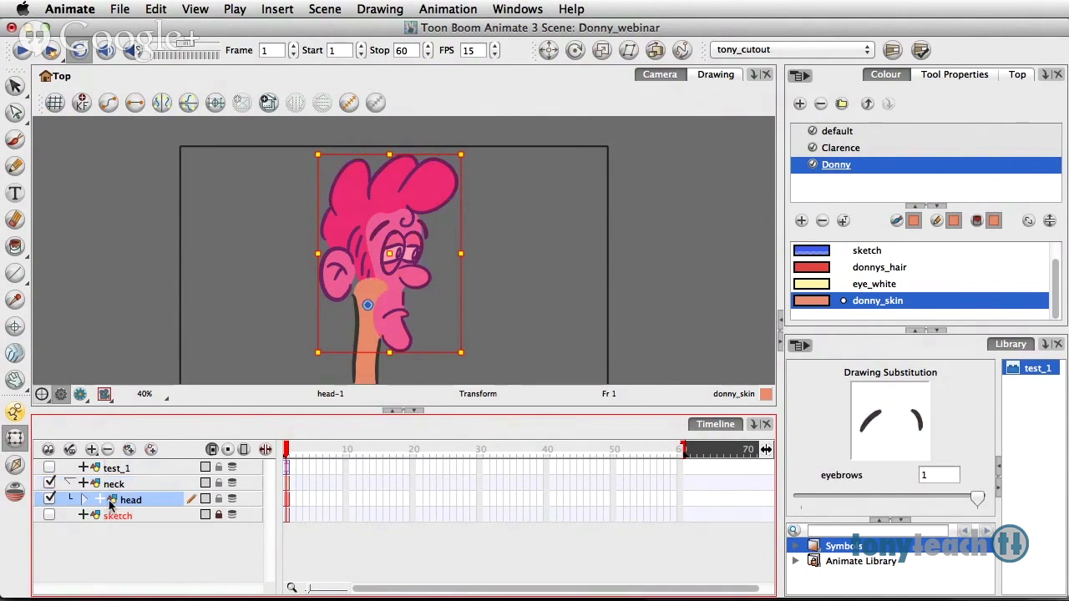
{"action": "left_click", "coordinate": [278, 300]}
{"action": "left_click", "coordinate": [279, 300]}
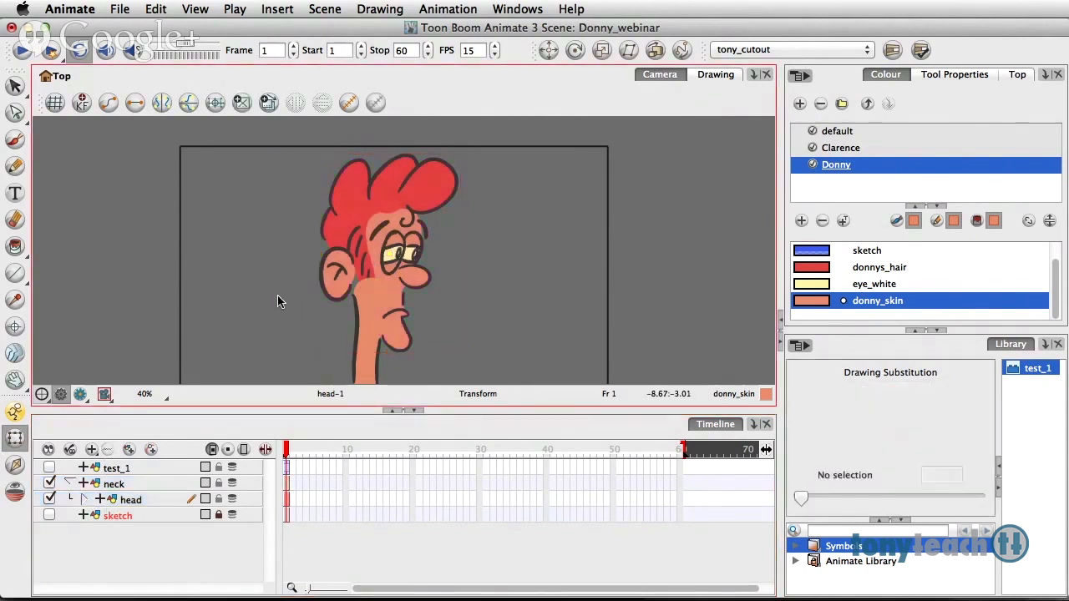
{"action": "left_click", "coordinate": [364, 294]}
{"action": "left_click", "coordinate": [514, 310]}
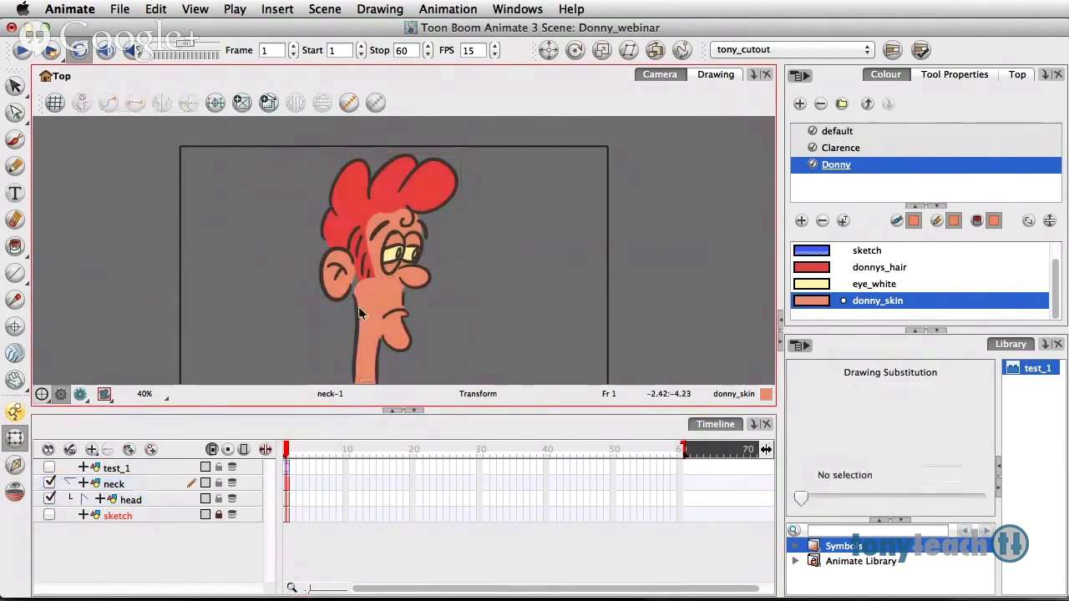
{"action": "left_click", "coordinate": [367, 307]}
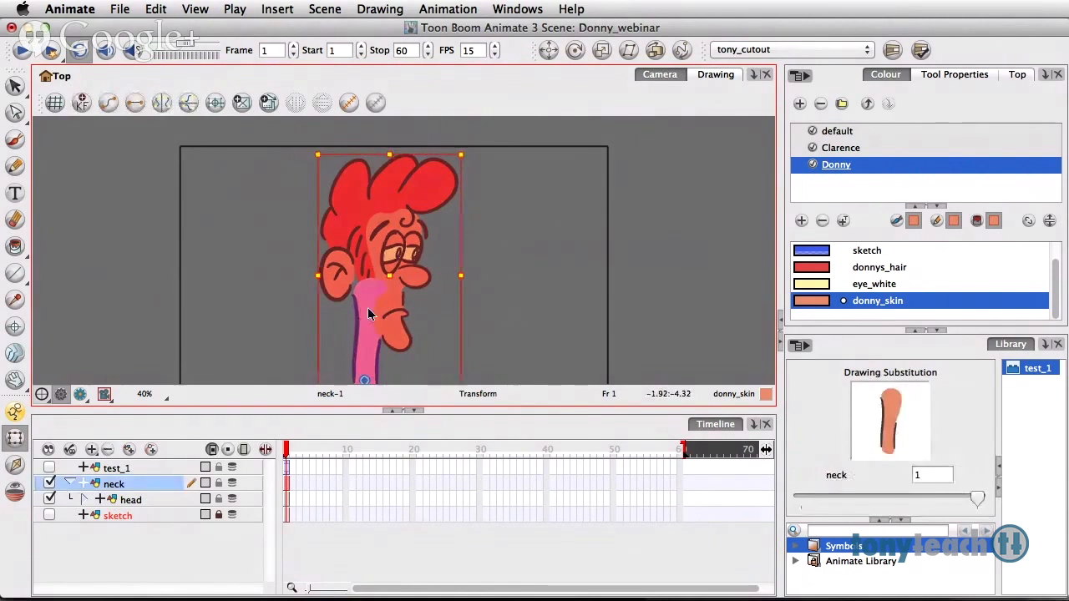
Nudge the head layer forward in depth so it sits in front of the neck.
{"action": "left_click", "coordinate": [134, 499]}
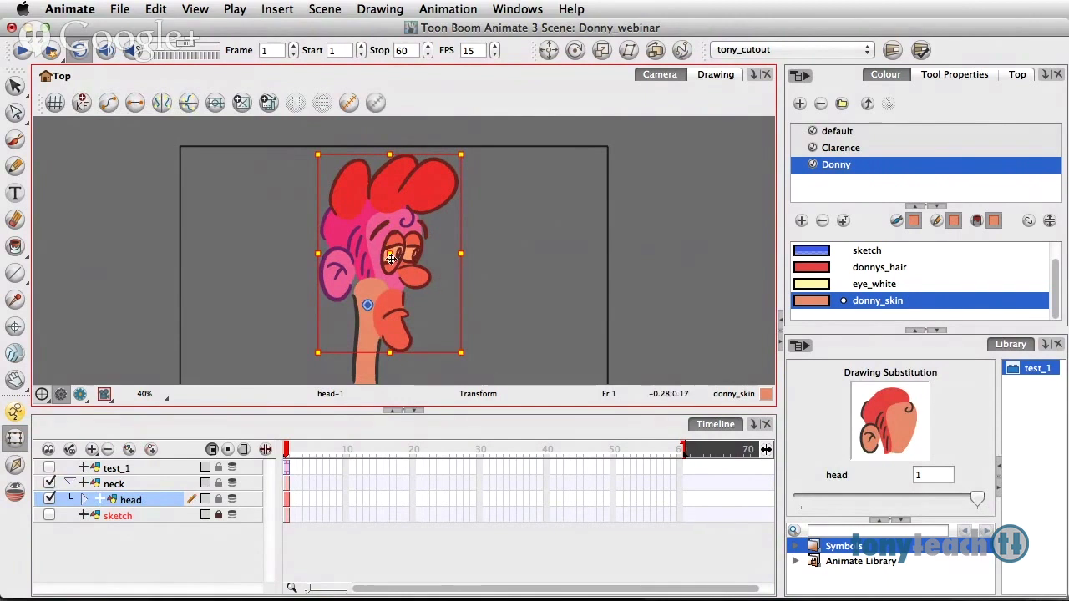
{"action": "key", "text": "alt"}
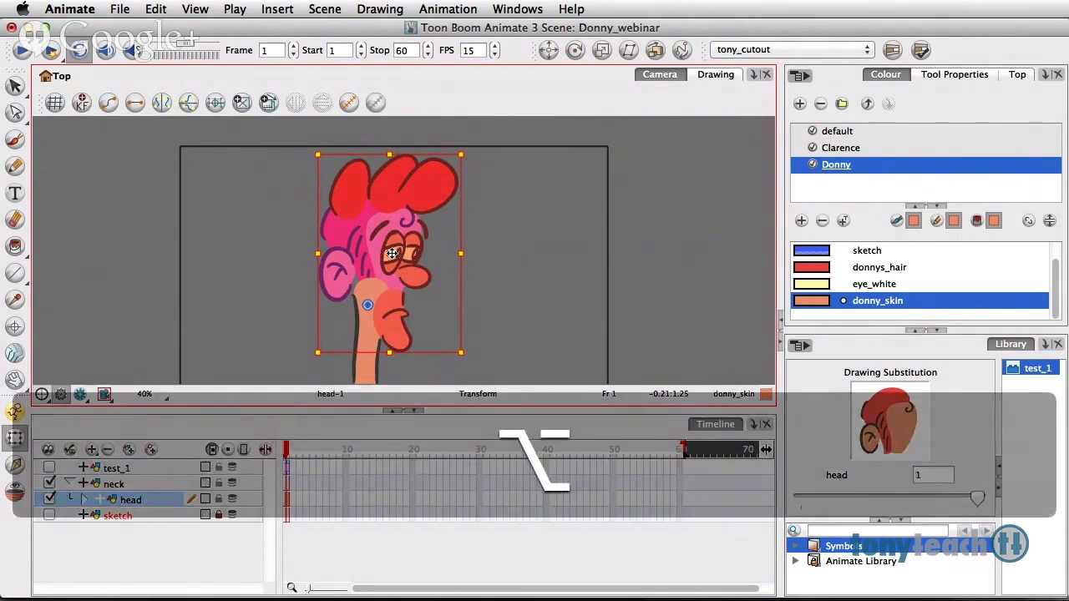
{"action": "key", "text": "alt+Down"}
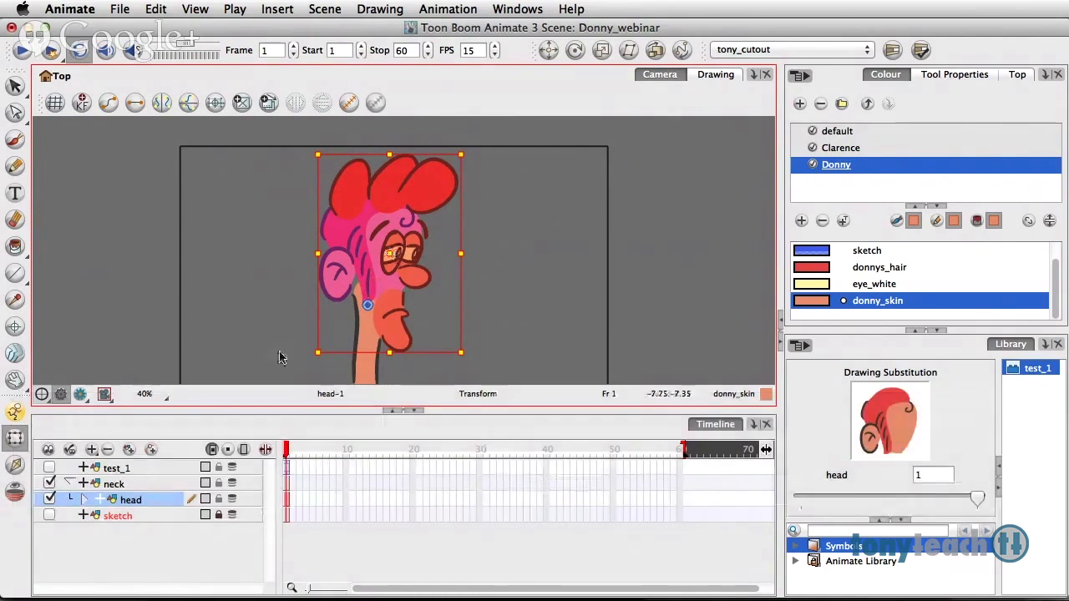
{"action": "left_click", "coordinate": [261, 244]}
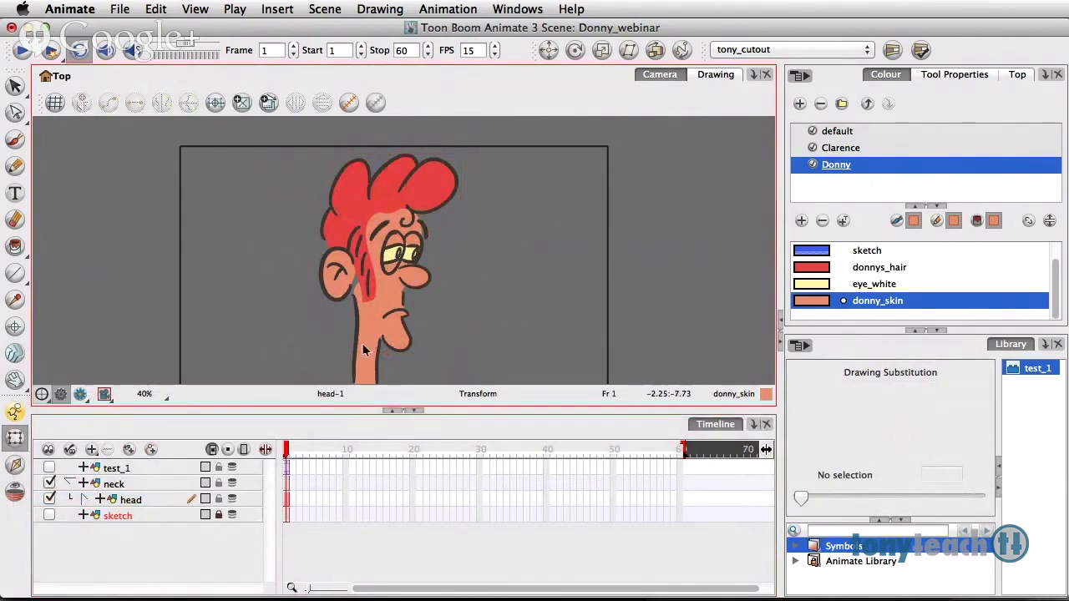
Rotate the neck about its base to test the rig, leaving it and the attached head tilted slightly clockwise.
{"action": "left_click", "coordinate": [399, 338]}
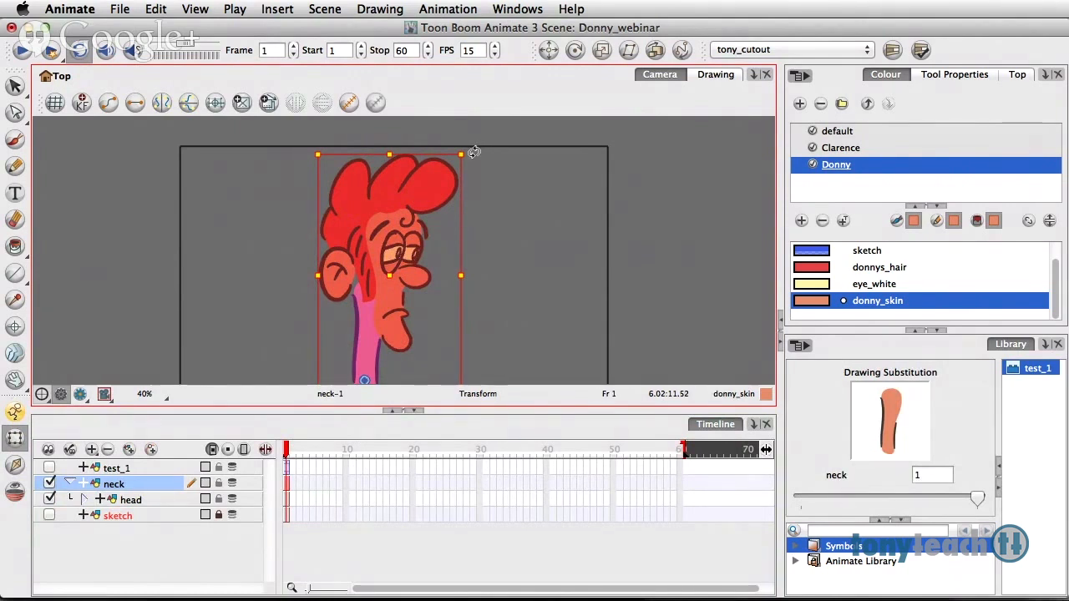
{"action": "mouse_move", "coordinate": [474, 152]}
{"action": "left_mouse_down"}
{"action": "mouse_move", "coordinate": [437, 159]}
{"action": "mouse_move", "coordinate": [468, 218]}
{"action": "mouse_move", "coordinate": [443, 186]}
{"action": "mouse_move", "coordinate": [431, 240]}
{"action": "left_mouse_up"}
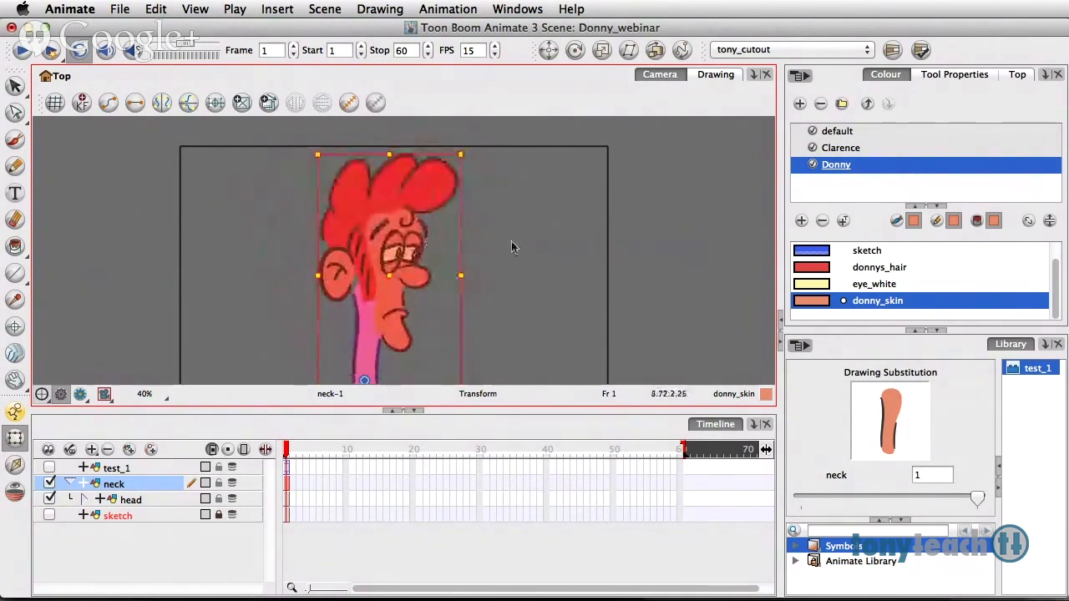
{"action": "left_click", "coordinate": [512, 242]}
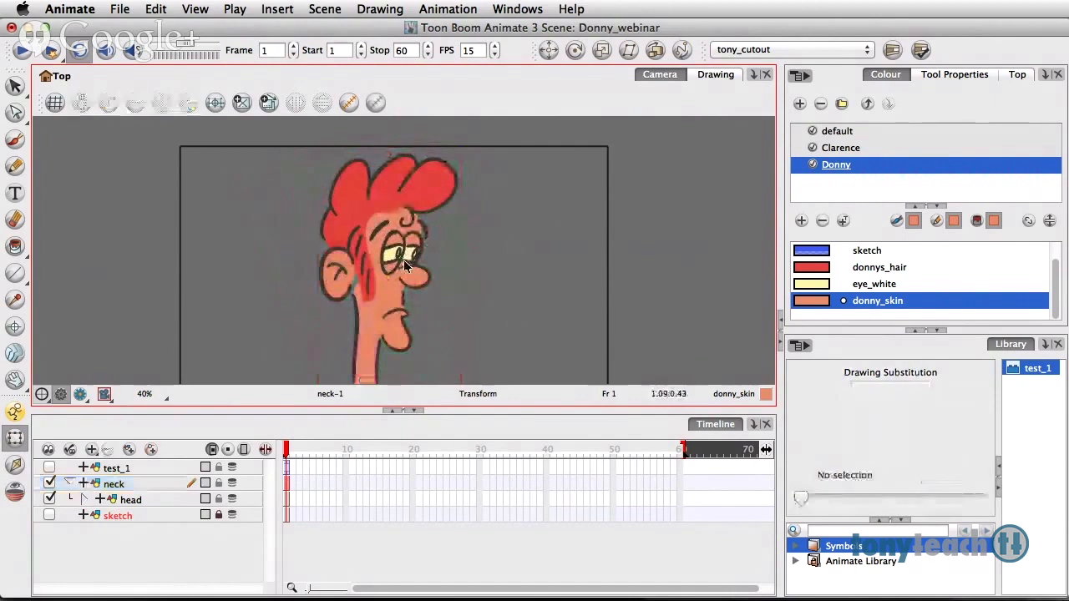
{"action": "left_click", "coordinate": [366, 377]}
{"action": "mouse_move", "coordinate": [472, 153]}
{"action": "left_mouse_down"}
{"action": "mouse_move", "coordinate": [439, 133]}
{"action": "mouse_move", "coordinate": [478, 167]}
{"action": "mouse_move", "coordinate": [459, 193]}
{"action": "left_mouse_up"}
{"action": "left_click", "coordinate": [485, 207]}
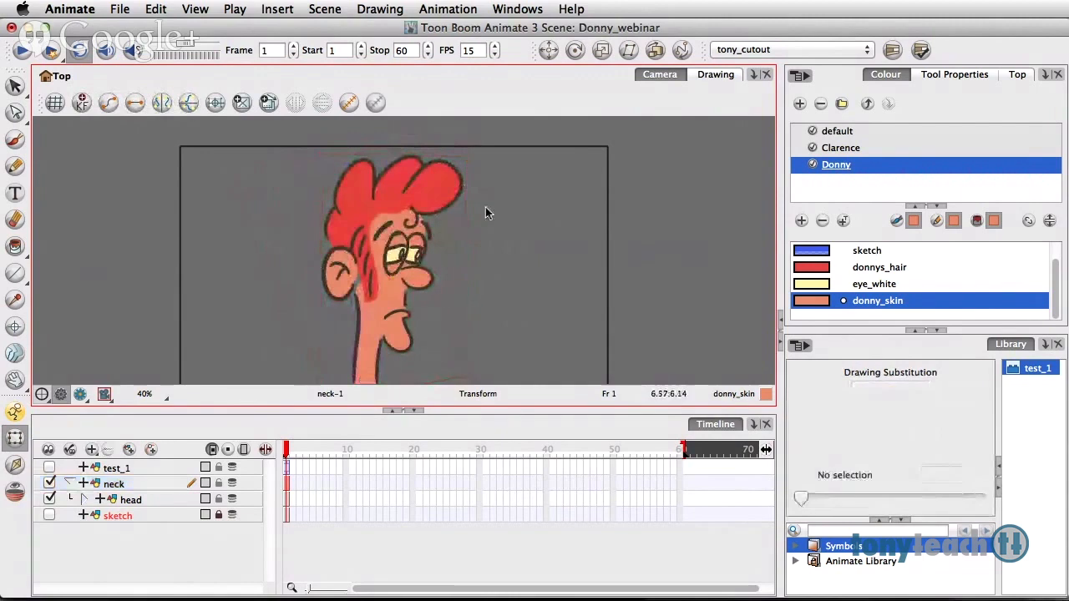
Test the front hair tuft (hair_1) and the nose as individually selectable, rotatable parts.
{"action": "left_click", "coordinate": [409, 199]}
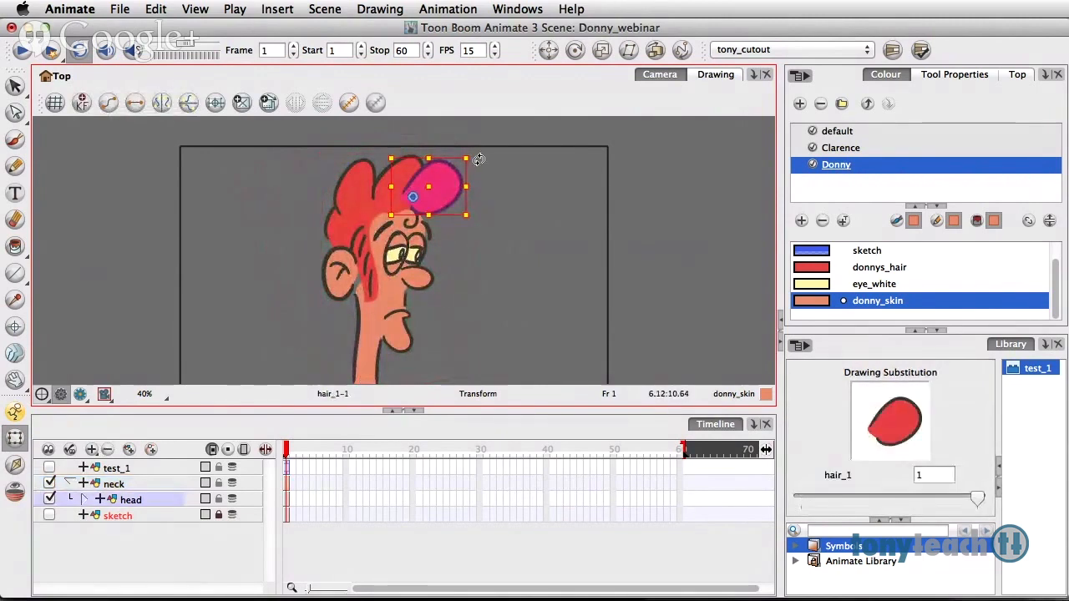
{"action": "left_click_drag", "start_coordinate": [479, 159], "coordinate": [475, 159]}
{"action": "left_click", "coordinate": [422, 284]}
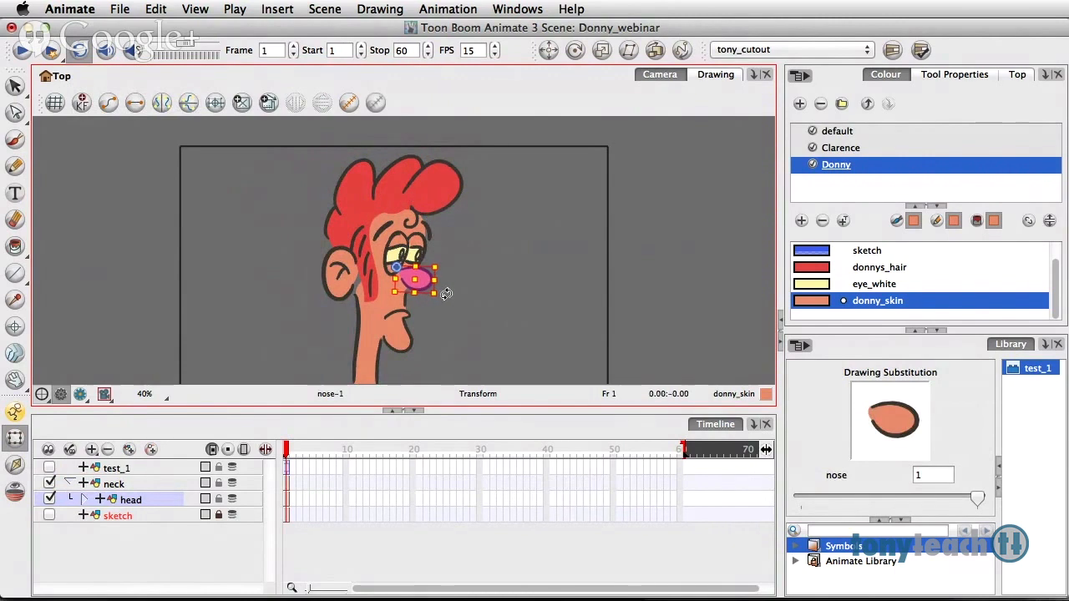
{"action": "key", "text": "Delete"}
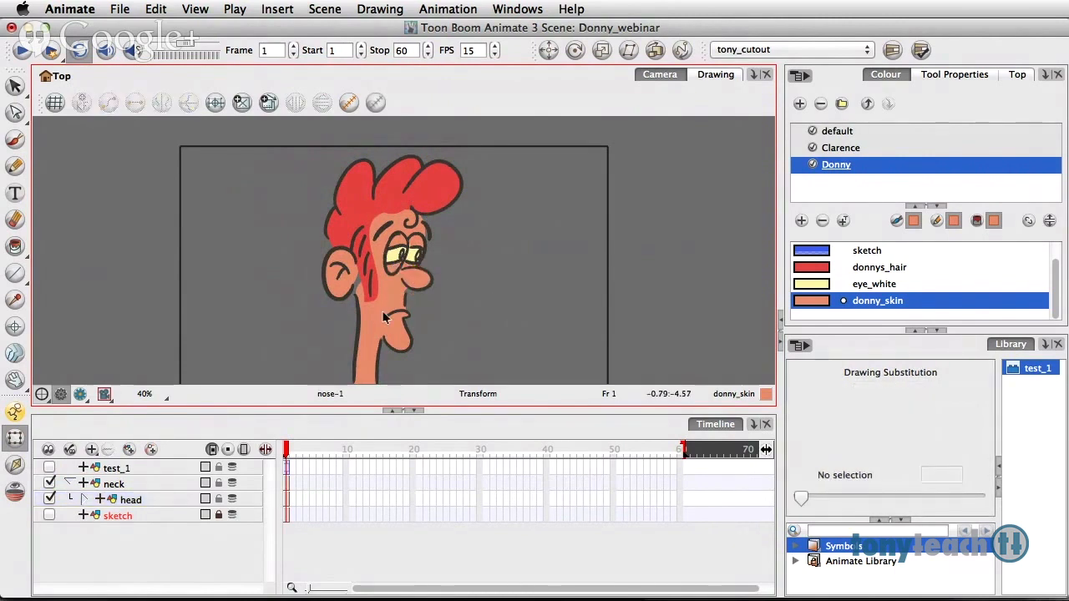
Try squashing the head with its attached parts vertically, and undo the scaling.
{"action": "left_click", "coordinate": [386, 317]}
{"action": "left_click", "coordinate": [495, 268]}
{"action": "left_click", "coordinate": [376, 278]}
{"action": "left_click_drag", "start_coordinate": [470, 354], "coordinate": [472, 327]}
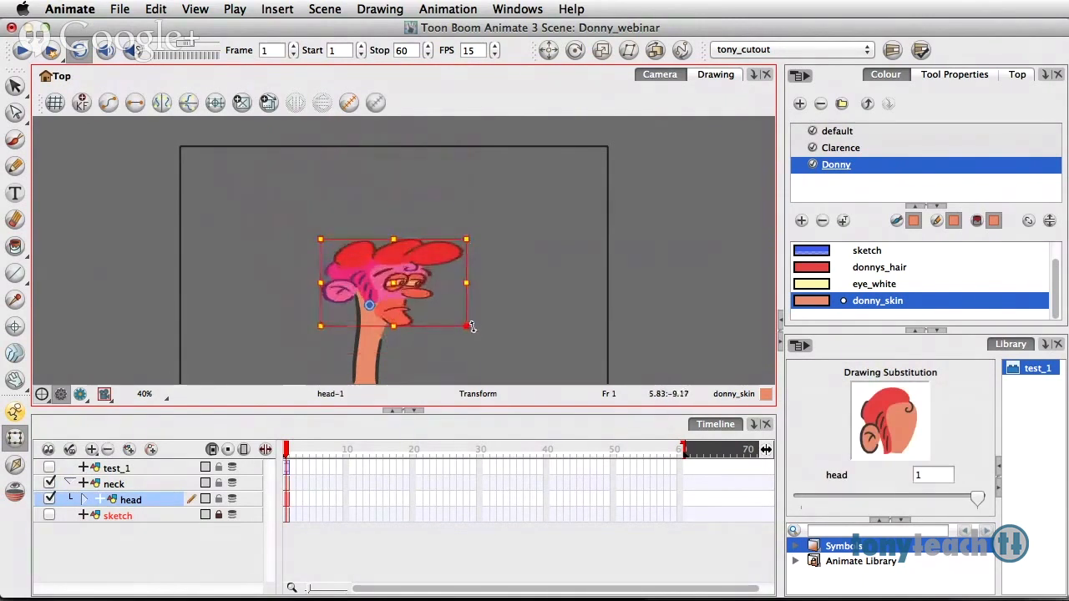
{"action": "key", "text": "super+z"}
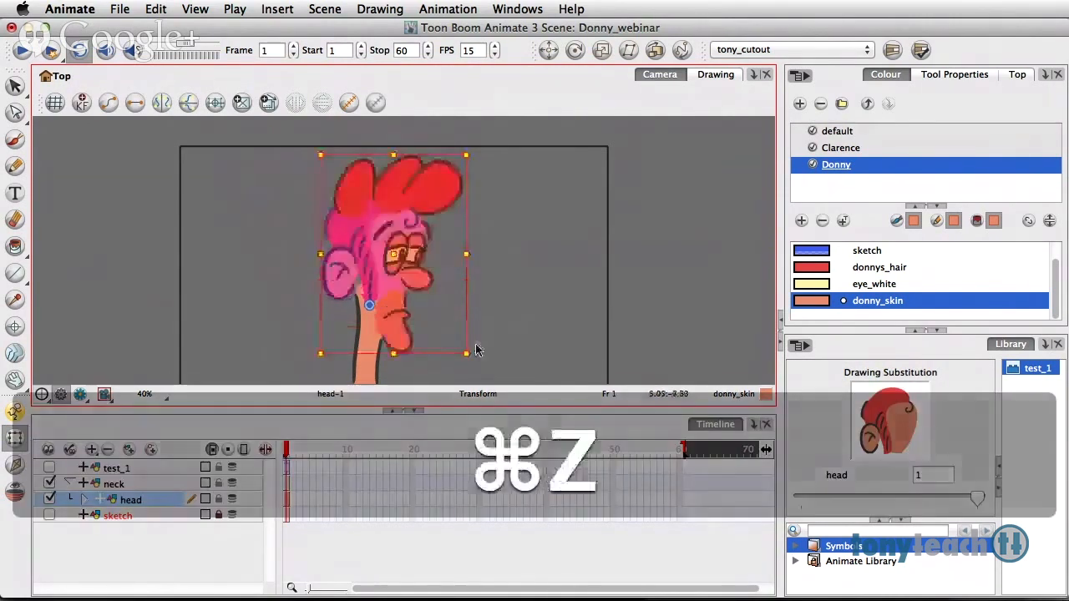
Rotate the head slightly counterclockwise about its pivot on the neck and deselect it.
{"action": "mouse_move", "coordinate": [473, 326]}
{"action": "left_mouse_down"}
{"action": "mouse_move", "coordinate": [473, 337]}
{"action": "mouse_move", "coordinate": [465, 304]}
{"action": "mouse_move", "coordinate": [470, 346]}
{"action": "left_mouse_up"}
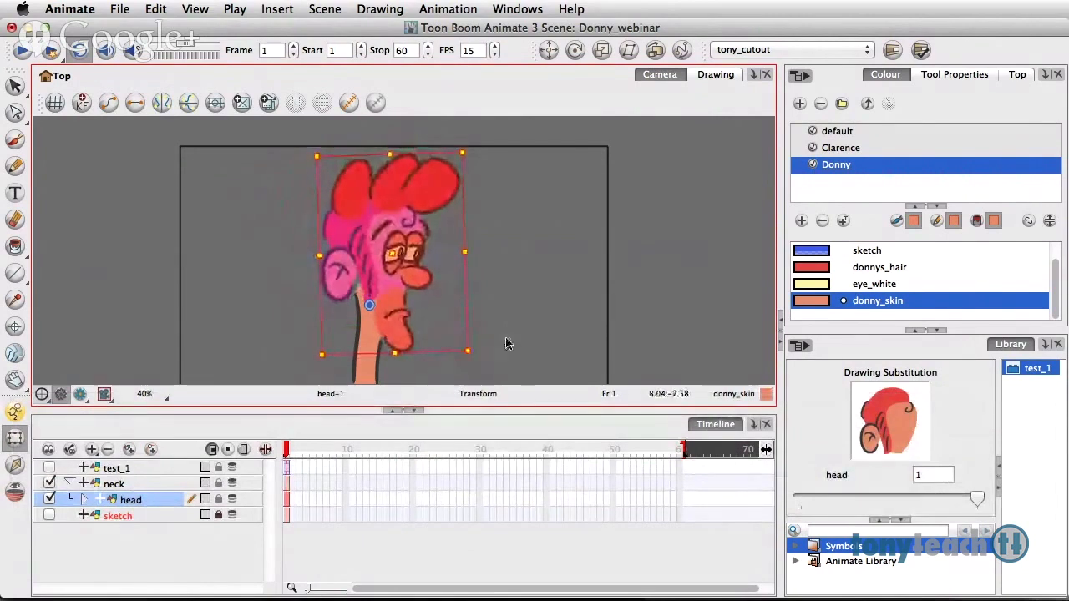
{"action": "left_click", "coordinate": [505, 341]}
{"action": "key", "text": "F16"}
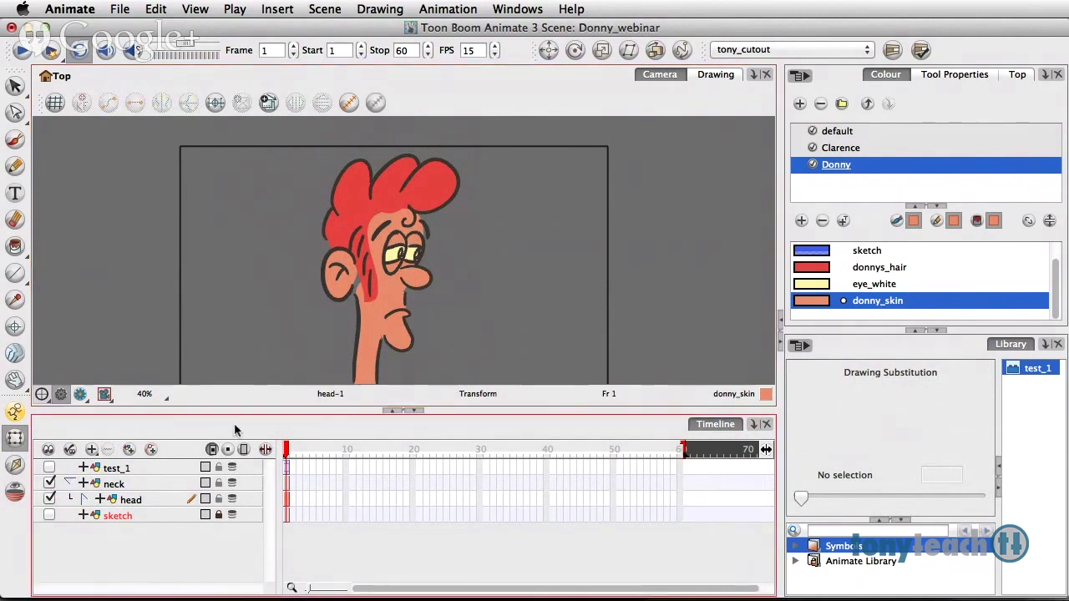
Shift the eyeballs slightly toward the back of the head within the eye whites and deselect them.
{"action": "left_click", "coordinate": [86, 499]}
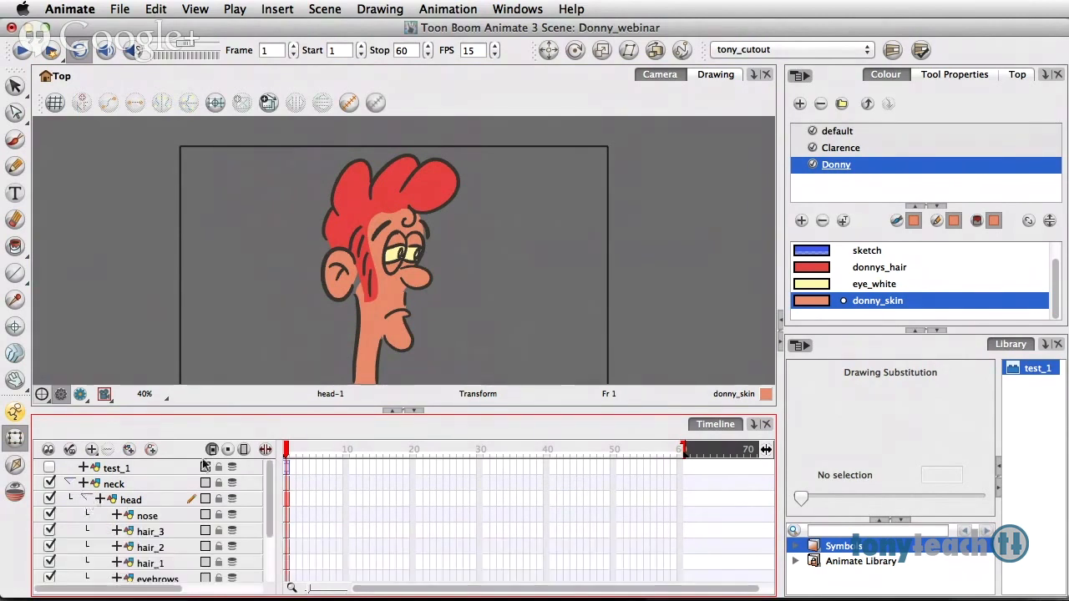
{"action": "scroll", "coordinate": [173, 545], "scroll_direction": "down", "scroll_amount": 3}
{"action": "left_click", "coordinate": [167, 548]}
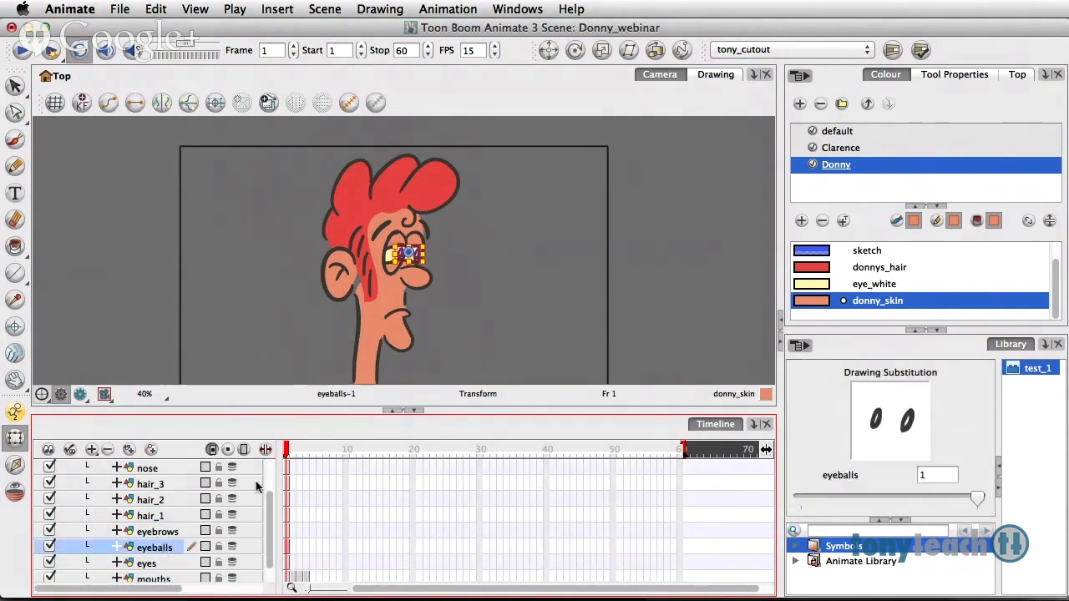
{"action": "left_click", "coordinate": [482, 253]}
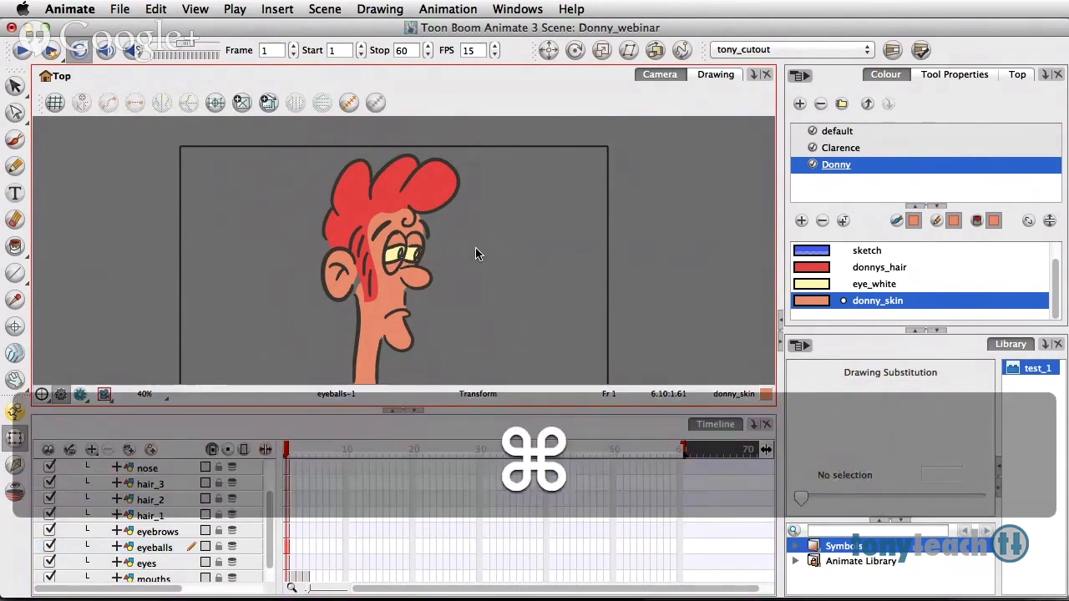
{"action": "key", "text": "super+equal"}
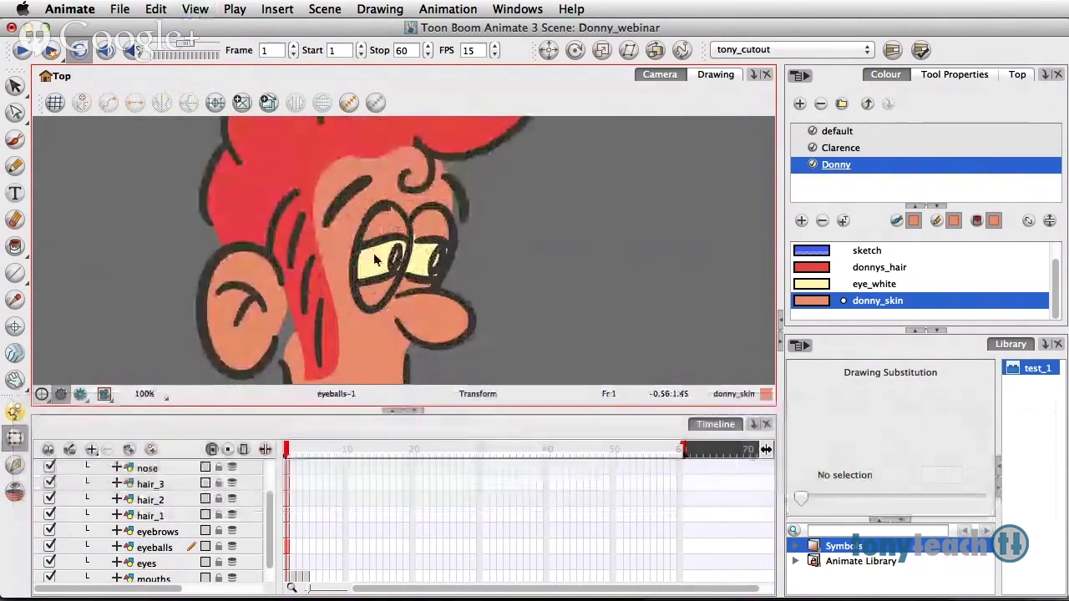
{"action": "left_click", "coordinate": [400, 264]}
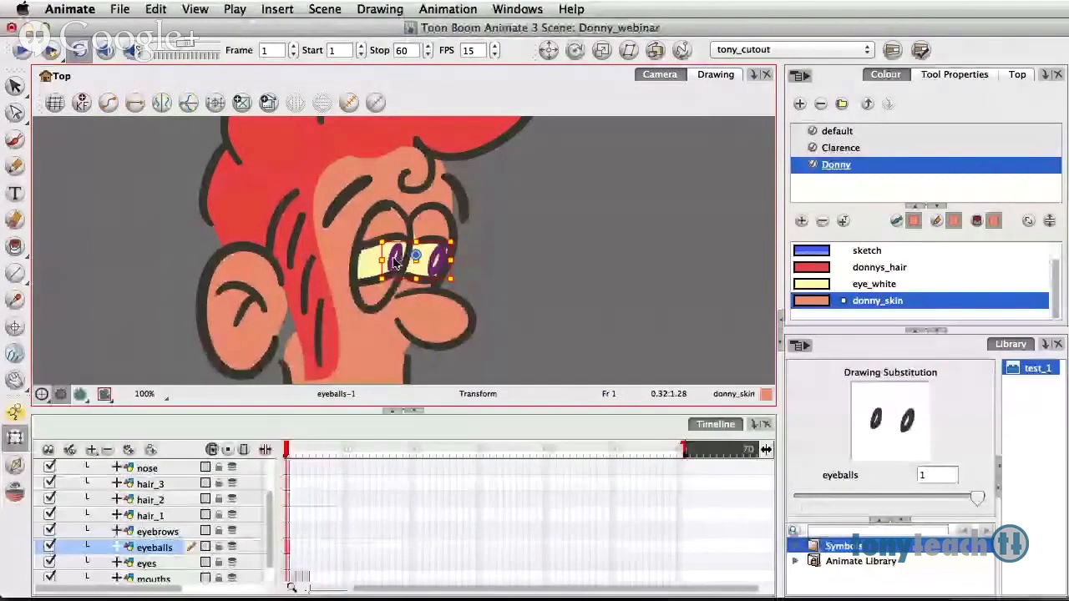
{"action": "mouse_move", "coordinate": [395, 250]}
{"action": "left_mouse_down"}
{"action": "mouse_move", "coordinate": [360, 258]}
{"action": "mouse_move", "coordinate": [391, 261]}
{"action": "mouse_move", "coordinate": [398, 244]}
{"action": "mouse_move", "coordinate": [385, 272]}
{"action": "mouse_move", "coordinate": [377, 261]}
{"action": "mouse_move", "coordinate": [406, 258]}
{"action": "mouse_move", "coordinate": [403, 249]}
{"action": "mouse_move", "coordinate": [390, 261]}
{"action": "mouse_move", "coordinate": [389, 215]}
{"action": "mouse_move", "coordinate": [382, 279]}
{"action": "mouse_move", "coordinate": [388, 251]}
{"action": "left_mouse_up"}
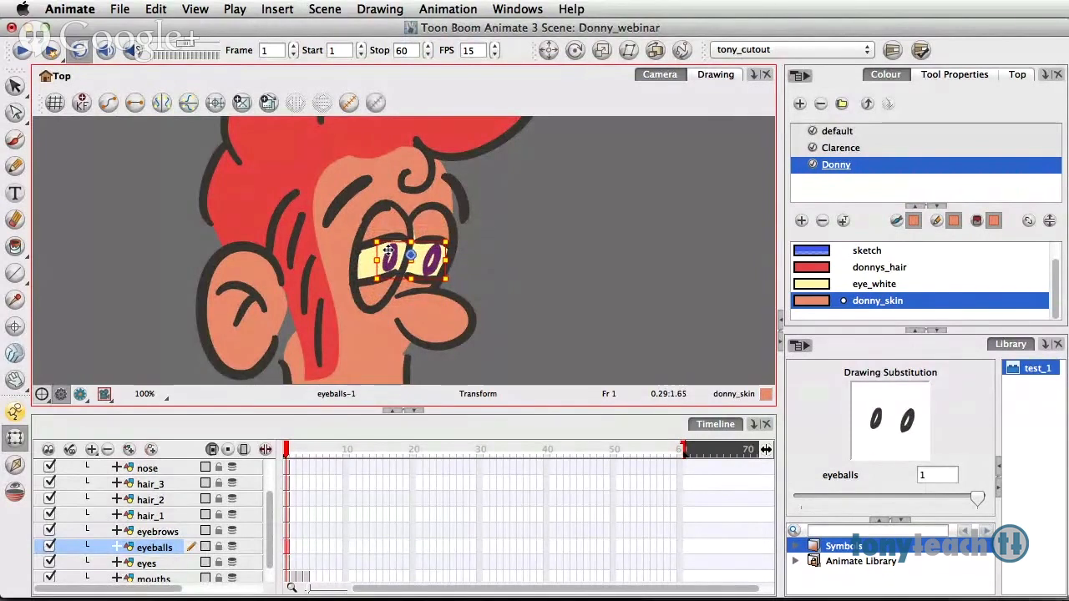
{"action": "left_click", "coordinate": [498, 273]}
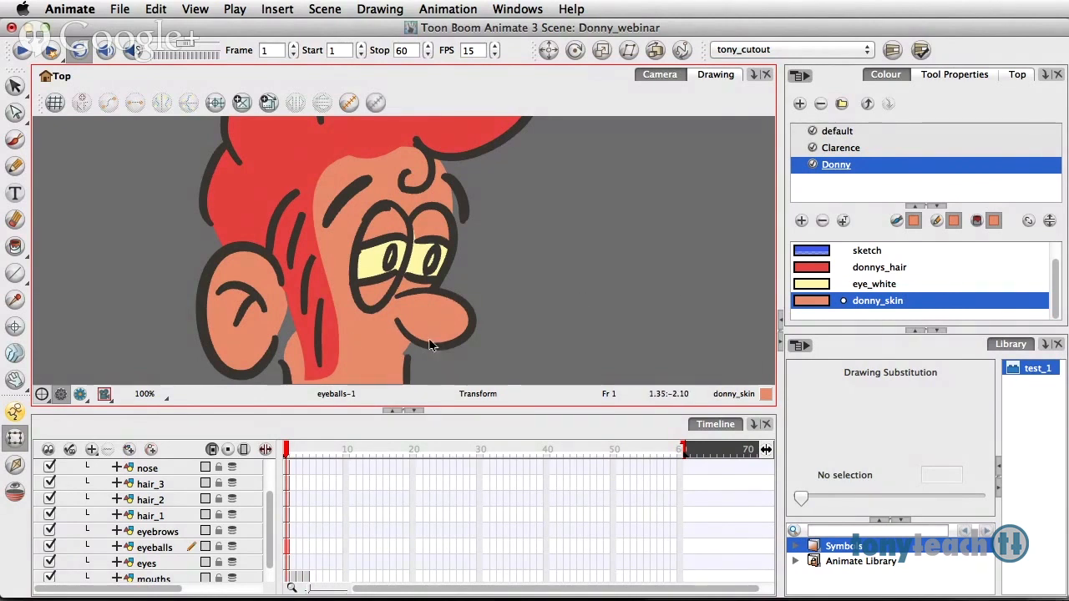
Create a library symbol from the eyes layer's drawing, widening the library's symbol list for it.
{"action": "left_click", "coordinate": [150, 548]}
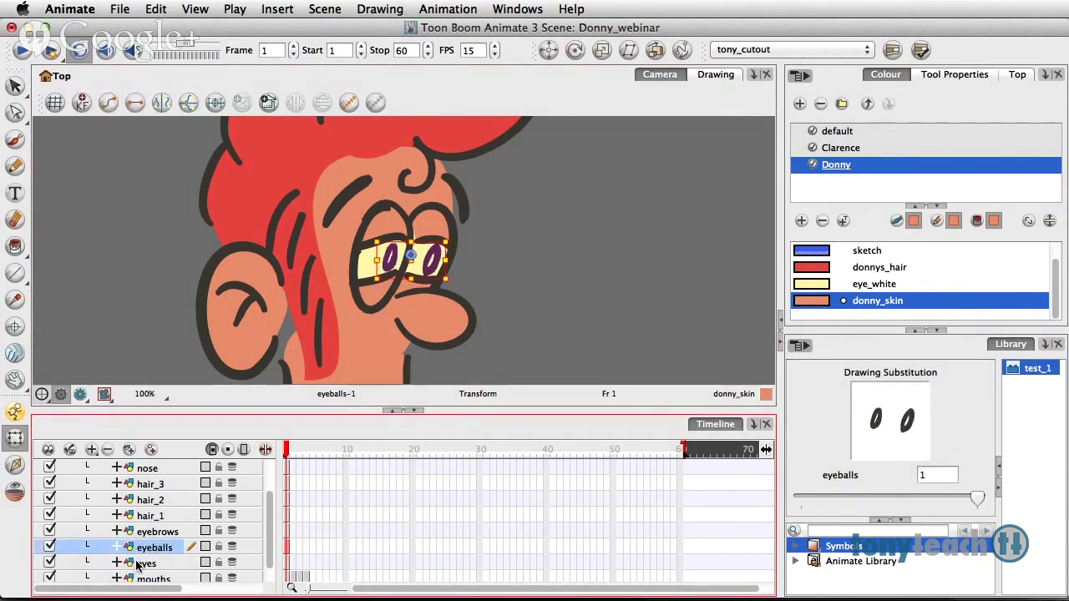
{"action": "left_click", "coordinate": [152, 562]}
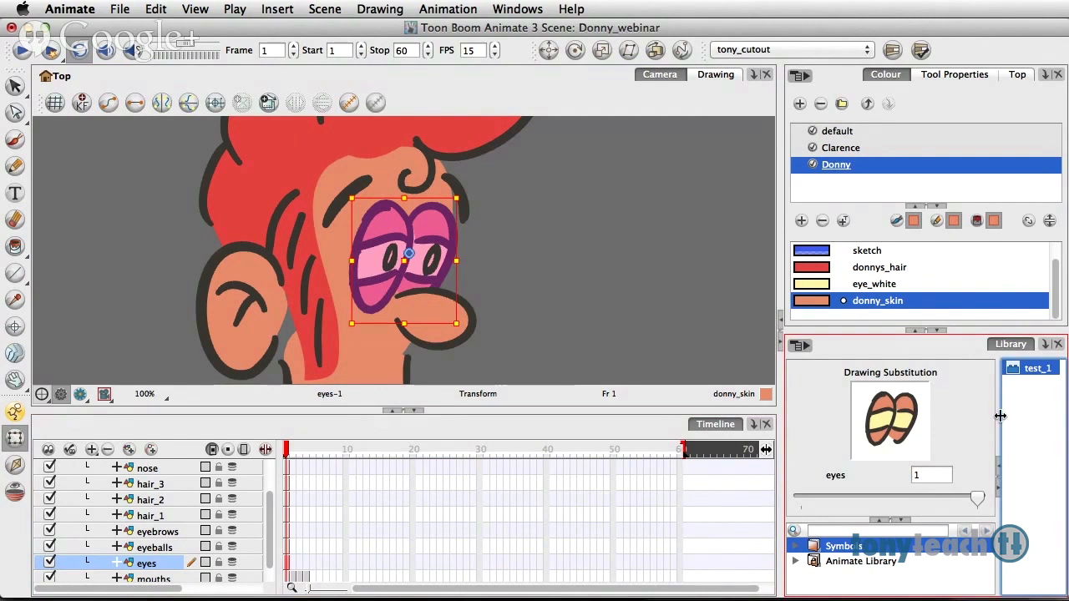
{"action": "left_click_drag", "start_coordinate": [989, 416], "coordinate": [927, 416]}
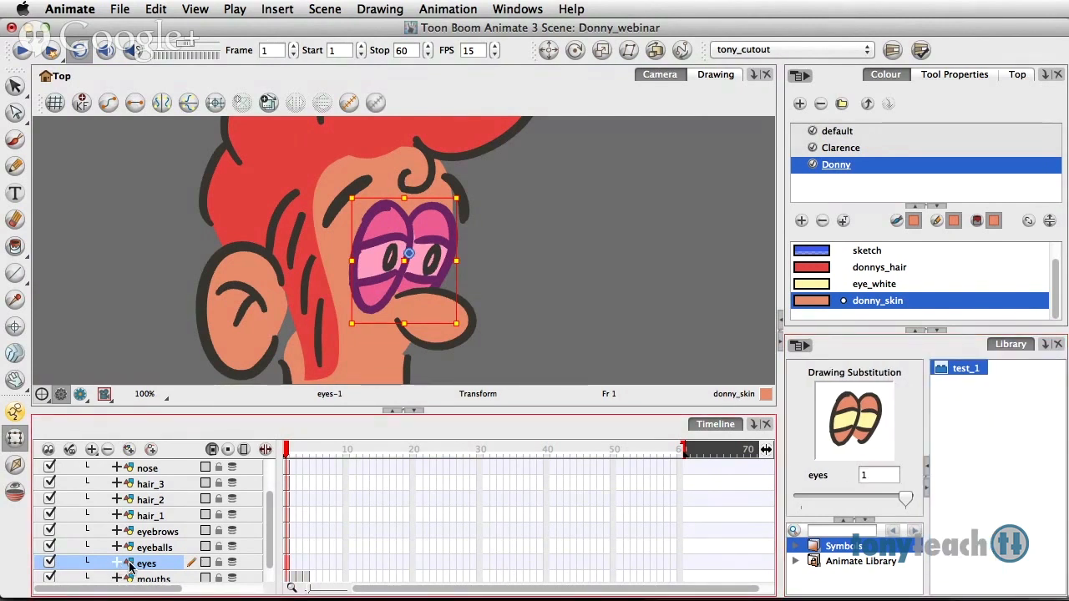
{"action": "mouse_move", "coordinate": [130, 565]}
{"action": "left_mouse_down"}
{"action": "mouse_move", "coordinate": [724, 498]}
{"action": "mouse_move", "coordinate": [433, 522]}
{"action": "mouse_move", "coordinate": [135, 574]}
{"action": "mouse_move", "coordinate": [116, 565]}
{"action": "left_mouse_up"}
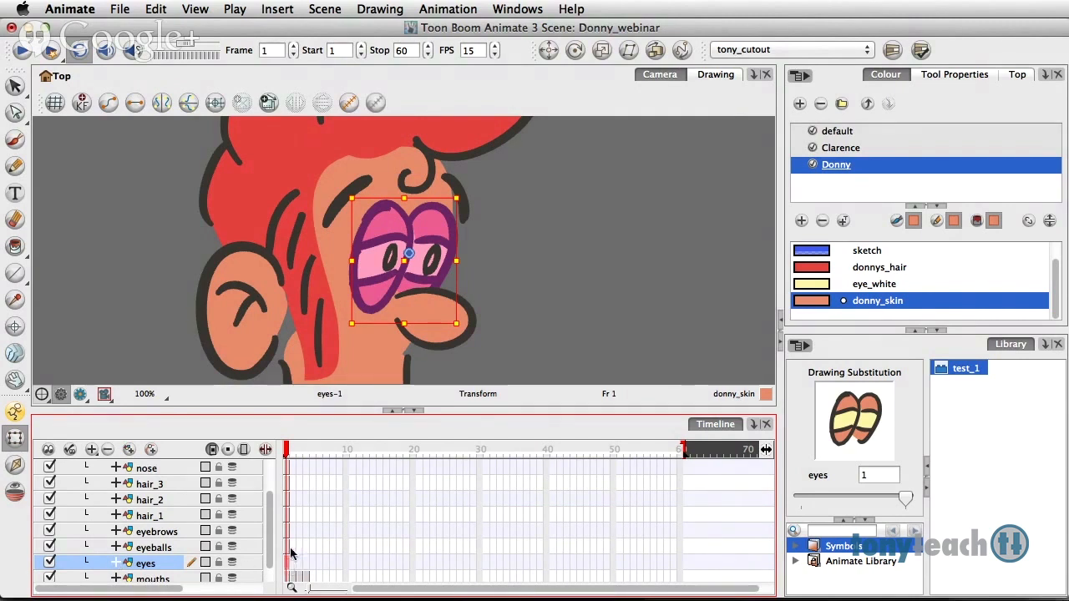
{"action": "left_click_drag", "start_coordinate": [287, 565], "coordinate": [981, 406]}
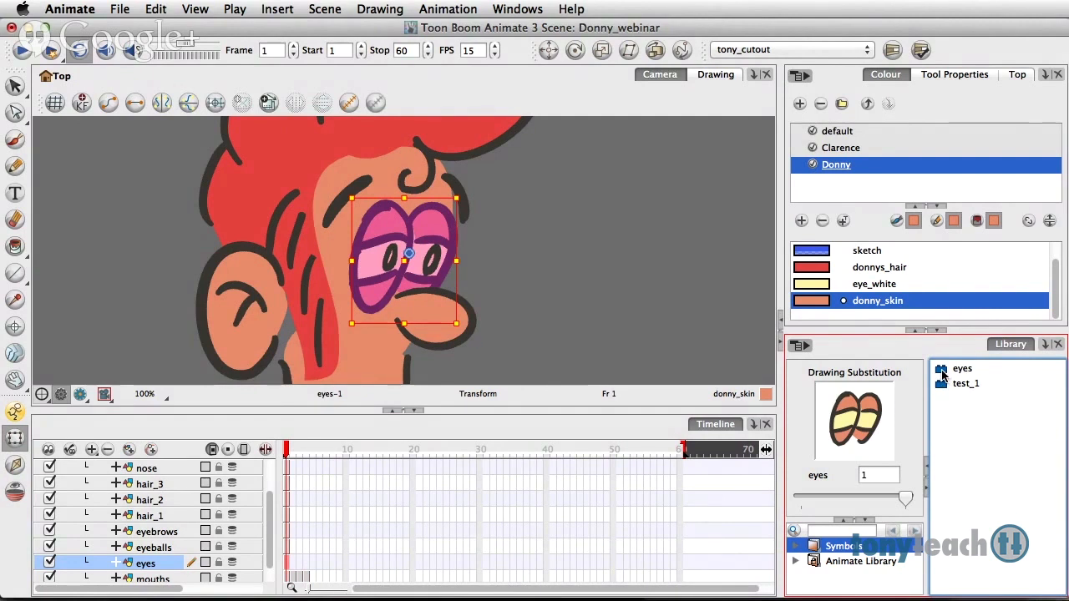
Open the new eyes symbol for editing from the library.
{"action": "left_click", "coordinate": [942, 375]}
{"action": "right_click", "coordinate": [942, 375]}
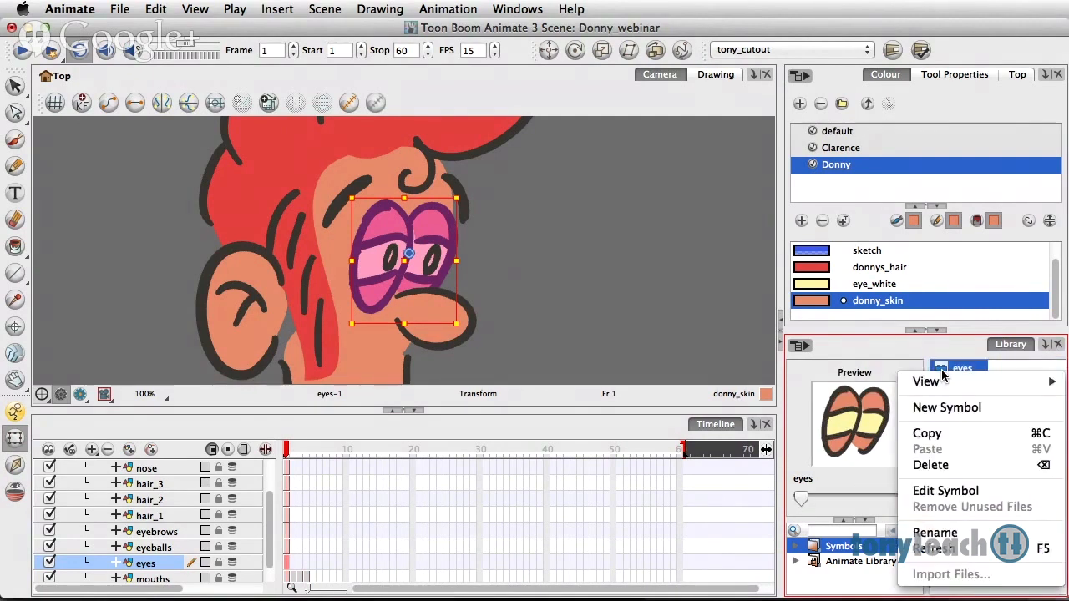
{"action": "left_click", "coordinate": [944, 492]}
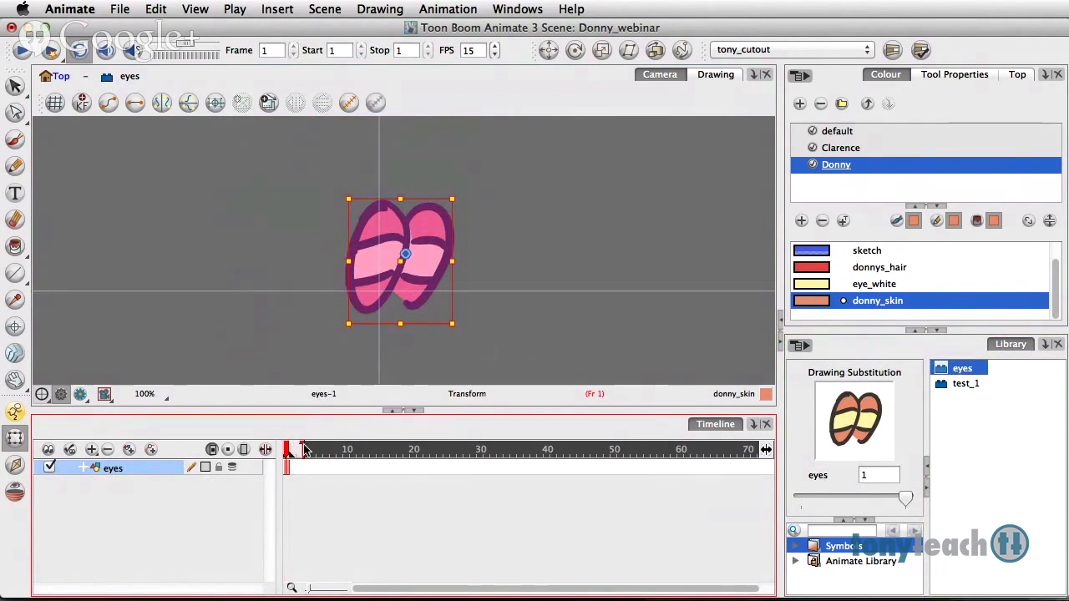
Lengthen the eyes symbol to 3 frames and extend the eyes drawing's exposure through frame 3.
{"action": "left_click_drag", "start_coordinate": [306, 451], "coordinate": [311, 462]}
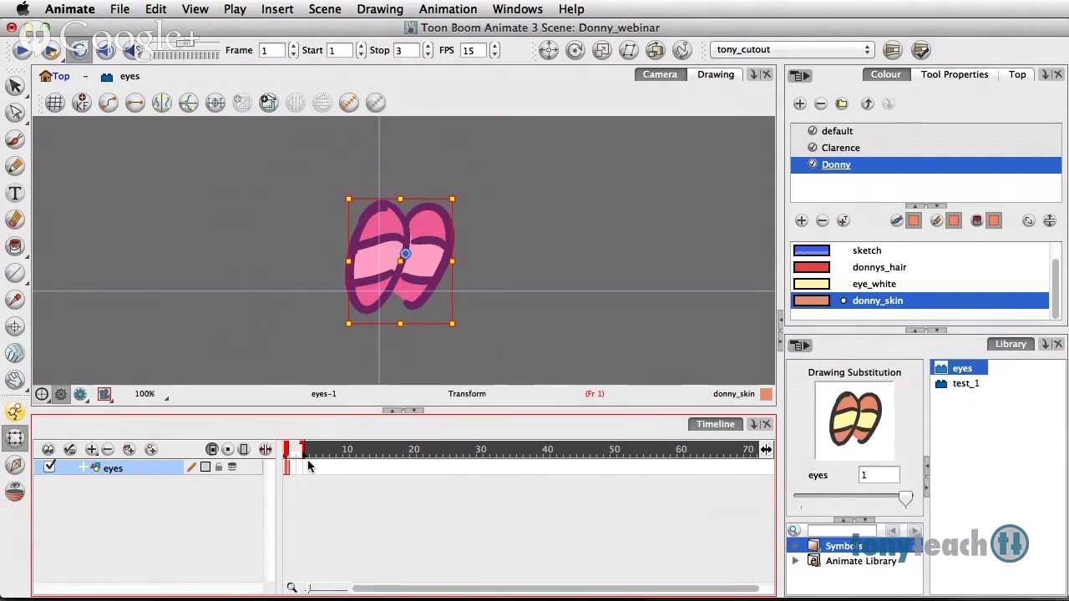
{"action": "left_click", "coordinate": [301, 469]}
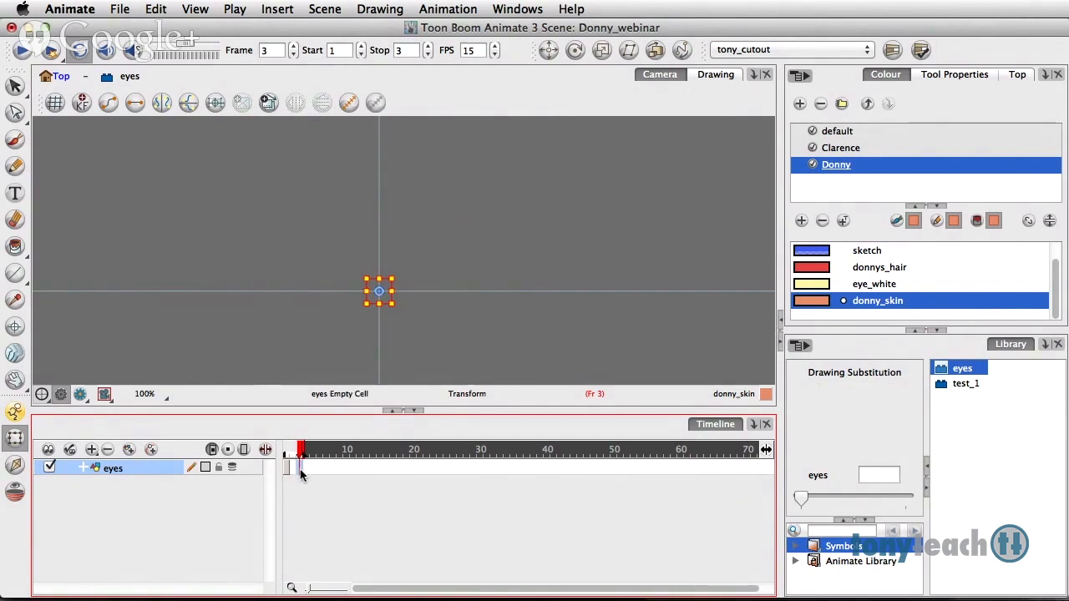
{"action": "key", "text": "F5"}
{"action": "left_click_drag", "start_coordinate": [298, 451], "coordinate": [286, 451]}
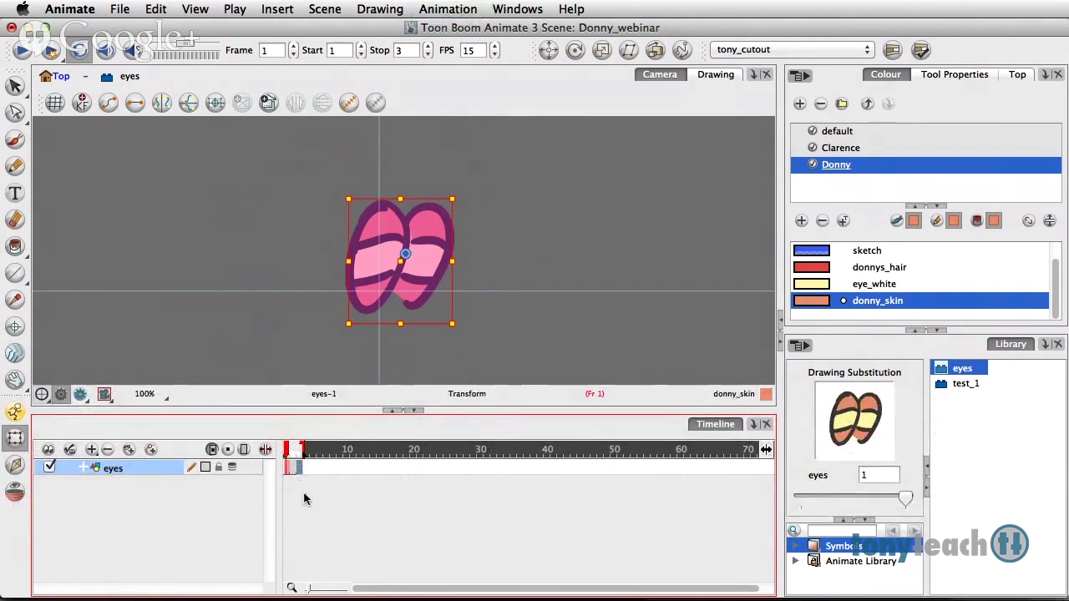
{"action": "left_click", "coordinate": [303, 493]}
Duplicate the eyes drawing at frame 2 of the symbol so it can be edited independently.
{"action": "left_click", "coordinate": [294, 470]}
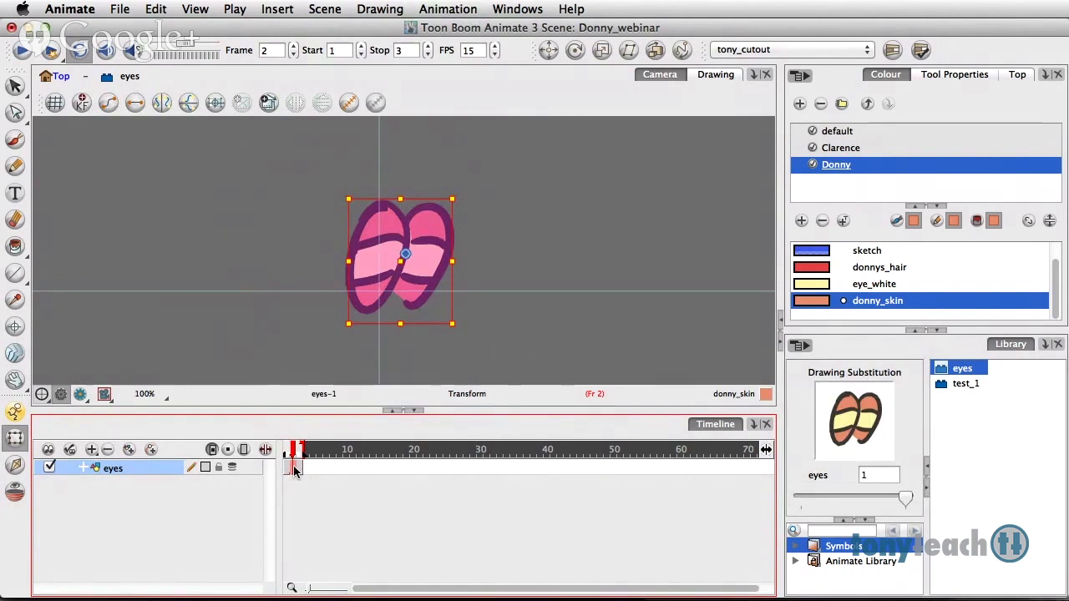
{"action": "right_click", "coordinate": [294, 469]}
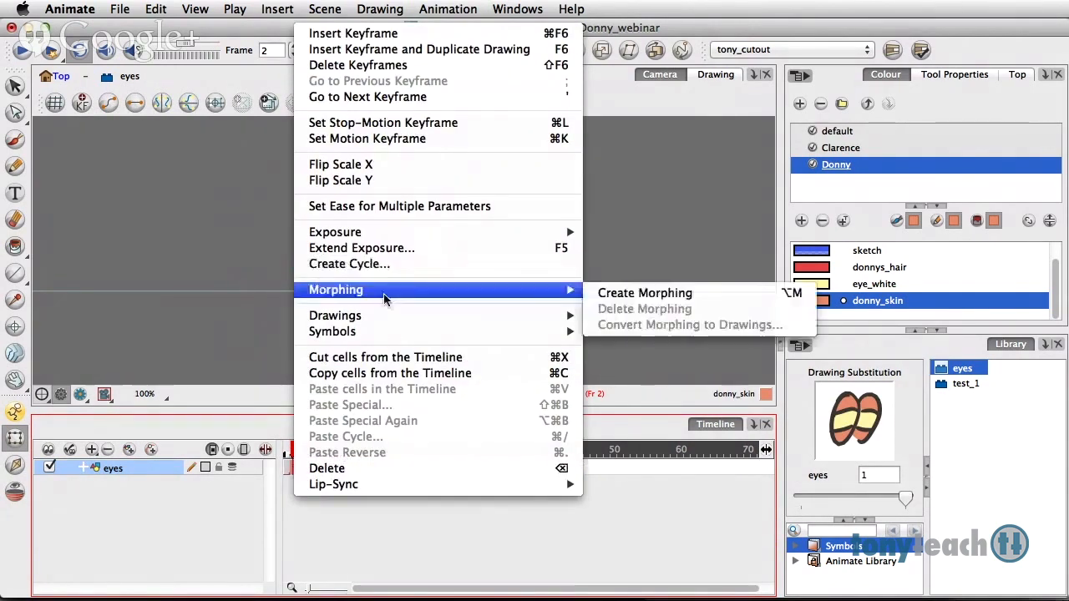
{"action": "mouse_move", "coordinate": [389, 314]}
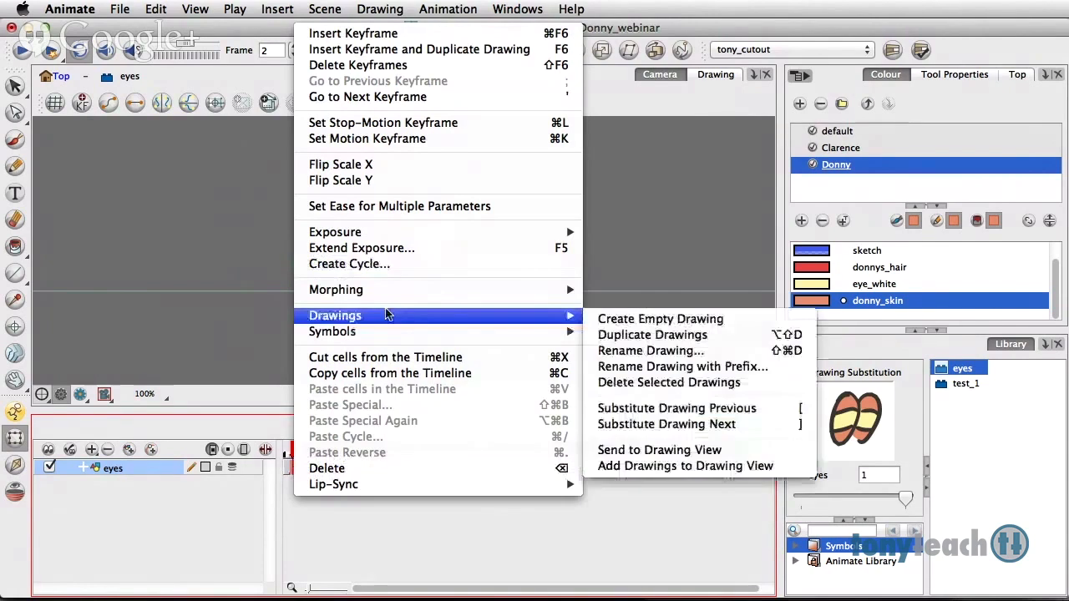
{"action": "left_click", "coordinate": [618, 334]}
{"action": "left_click", "coordinate": [486, 242]}
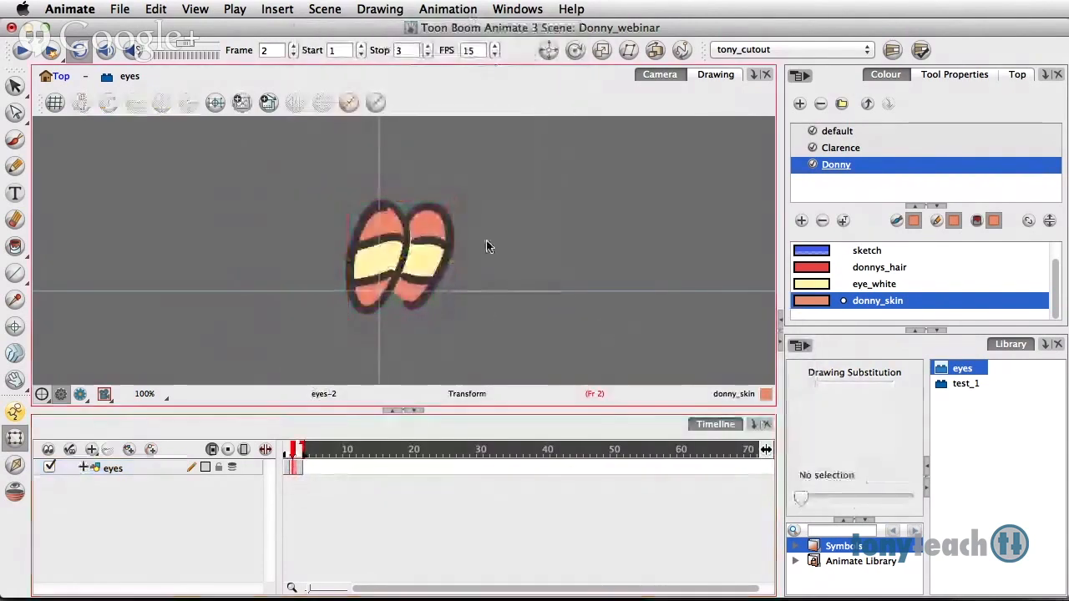
Delete the skin-coloured fills of both upper eyelids from the duplicated eyes drawing in frame 2.
{"action": "left_click", "coordinate": [403, 222]}
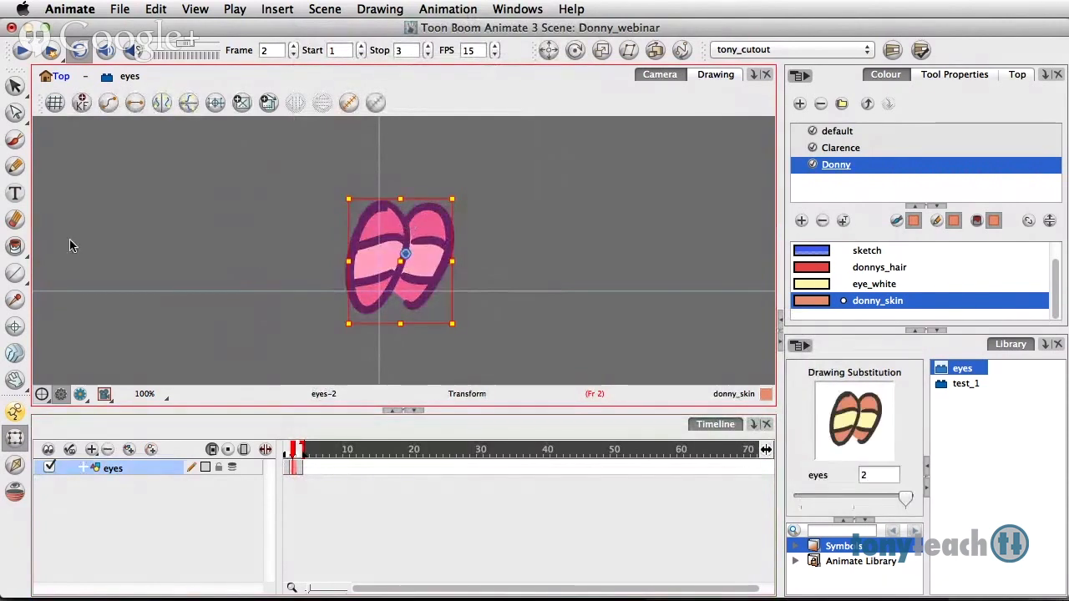
{"action": "left_click", "coordinate": [15, 85]}
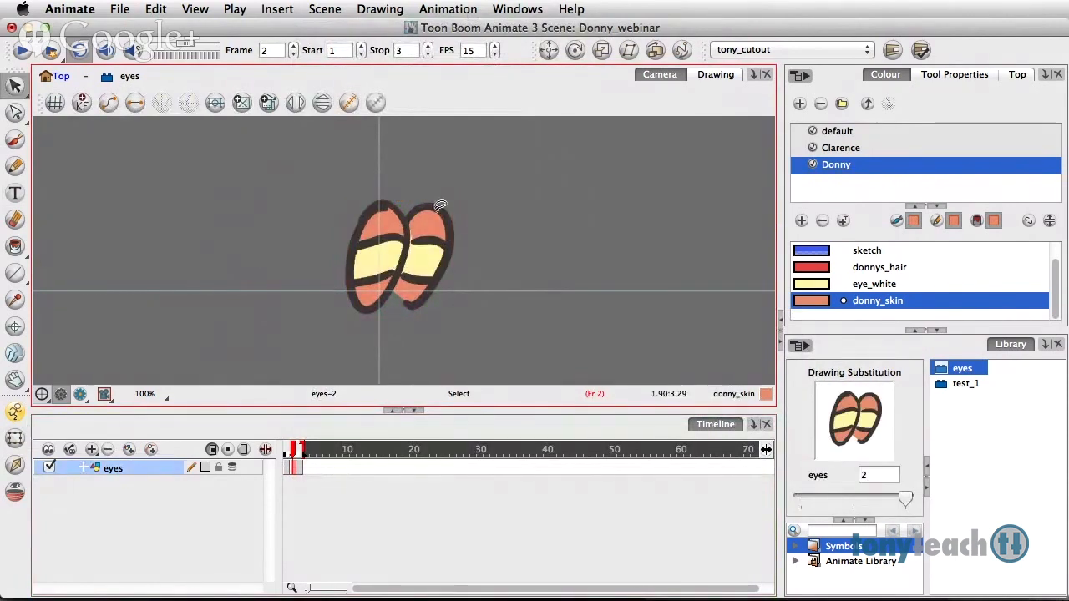
{"action": "left_click", "coordinate": [402, 204]}
{"action": "left_click", "coordinate": [486, 189]}
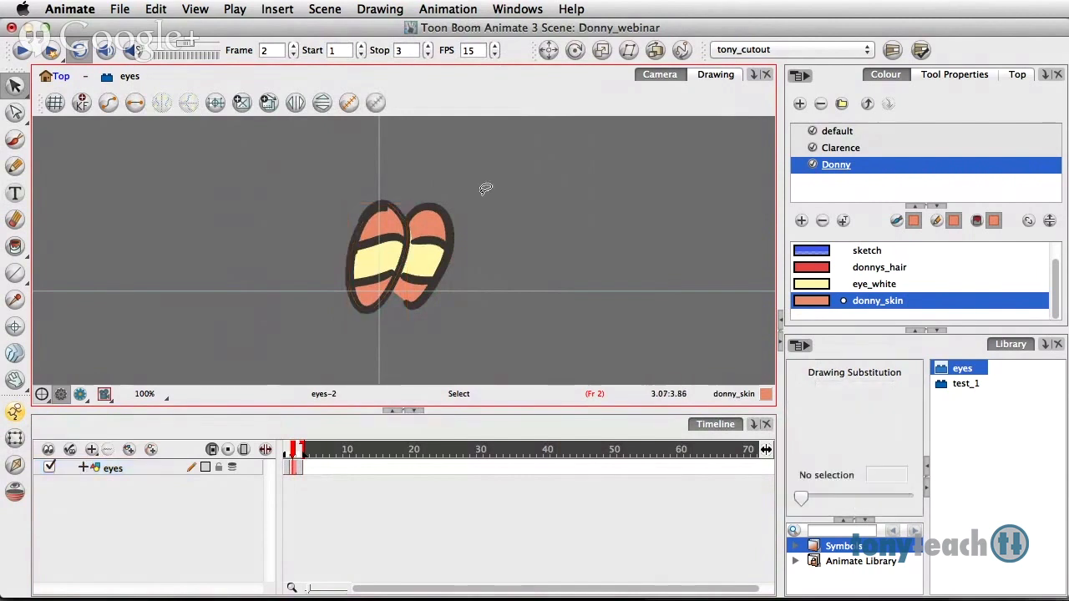
{"action": "left_click", "coordinate": [394, 218]}
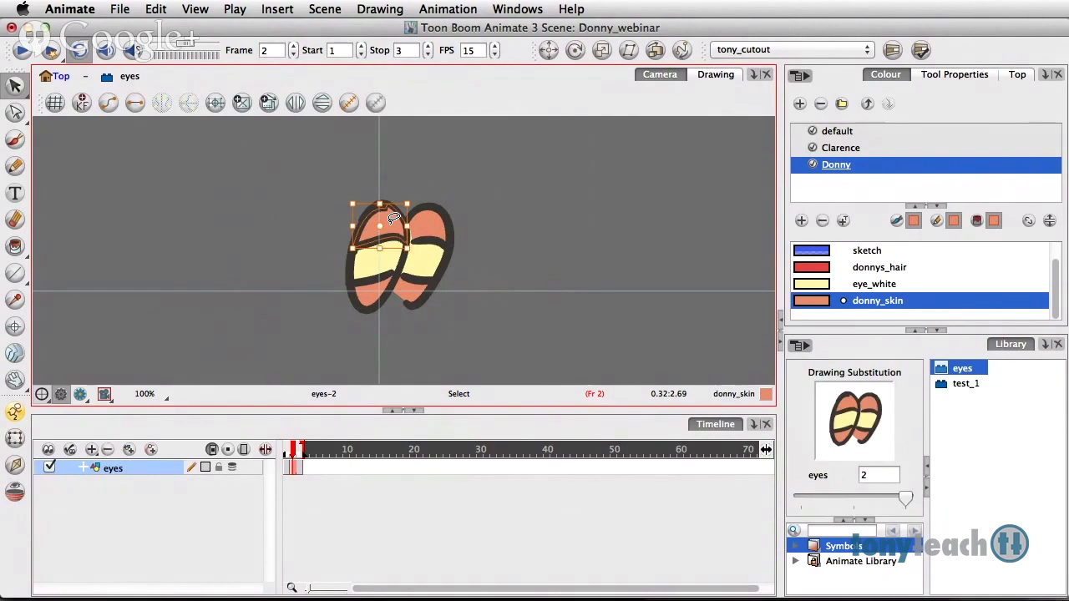
{"action": "key", "text": "Delete"}
{"action": "left_click", "coordinate": [435, 224]}
{"action": "key", "text": "Delete"}
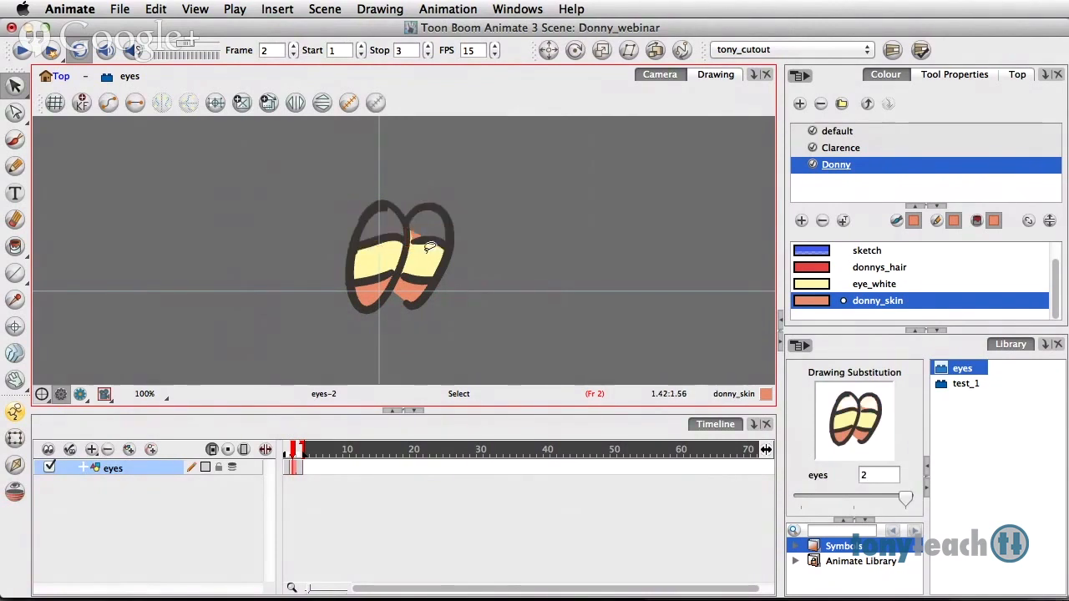
{"action": "left_click", "coordinate": [420, 228]}
{"action": "key", "text": "Delete"}
Delete the yellow eye-white fills and the lower eyelid fills from both eyes, keeping only the line work.
{"action": "left_click", "coordinate": [427, 252]}
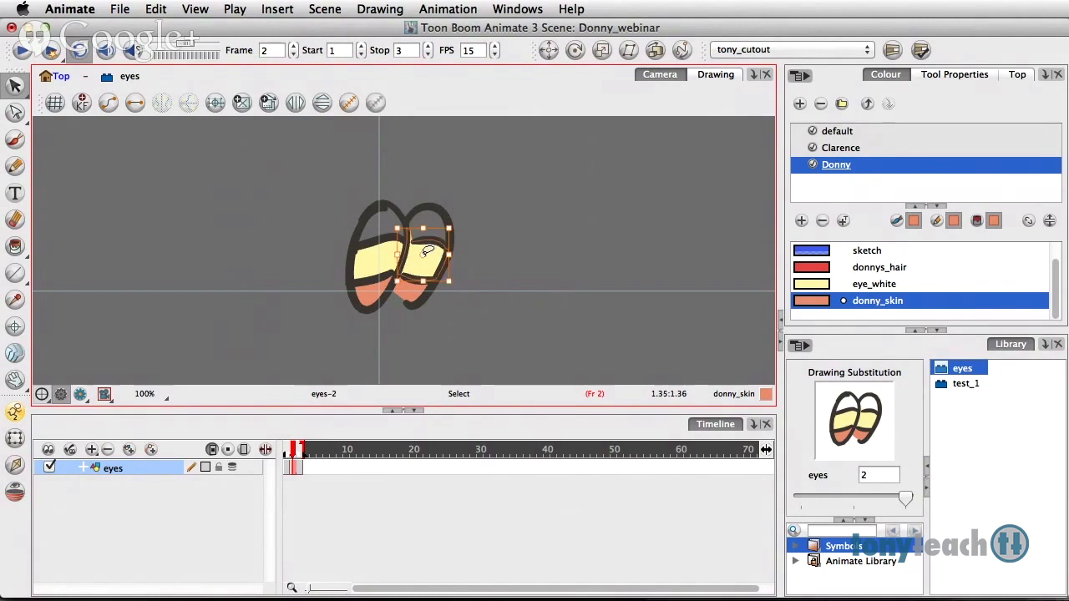
{"action": "key", "text": "Delete"}
{"action": "left_click", "coordinate": [384, 254]}
{"action": "key", "text": "Delete"}
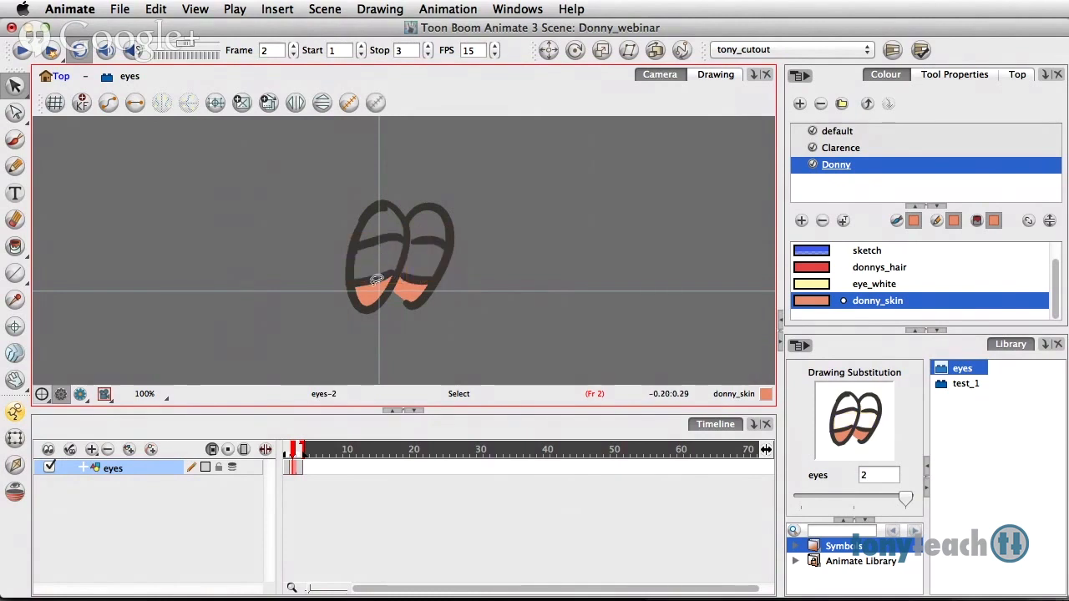
{"action": "left_click", "coordinate": [375, 284]}
{"action": "key", "text": "Delete"}
{"action": "left_click", "coordinate": [416, 281]}
{"action": "key", "text": "Delete"}
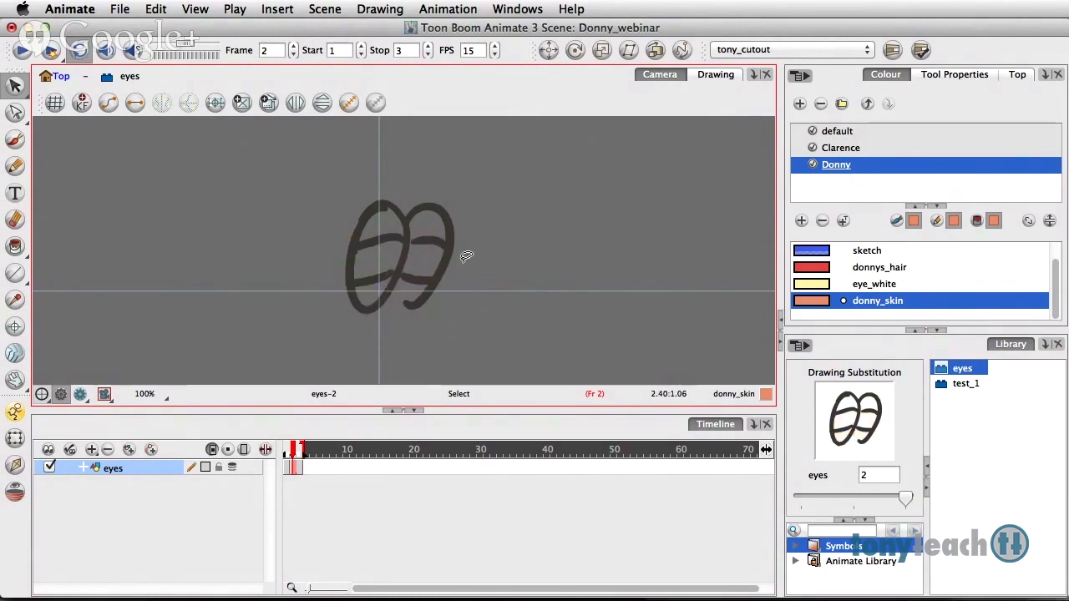
{"action": "left_click", "coordinate": [477, 245]}
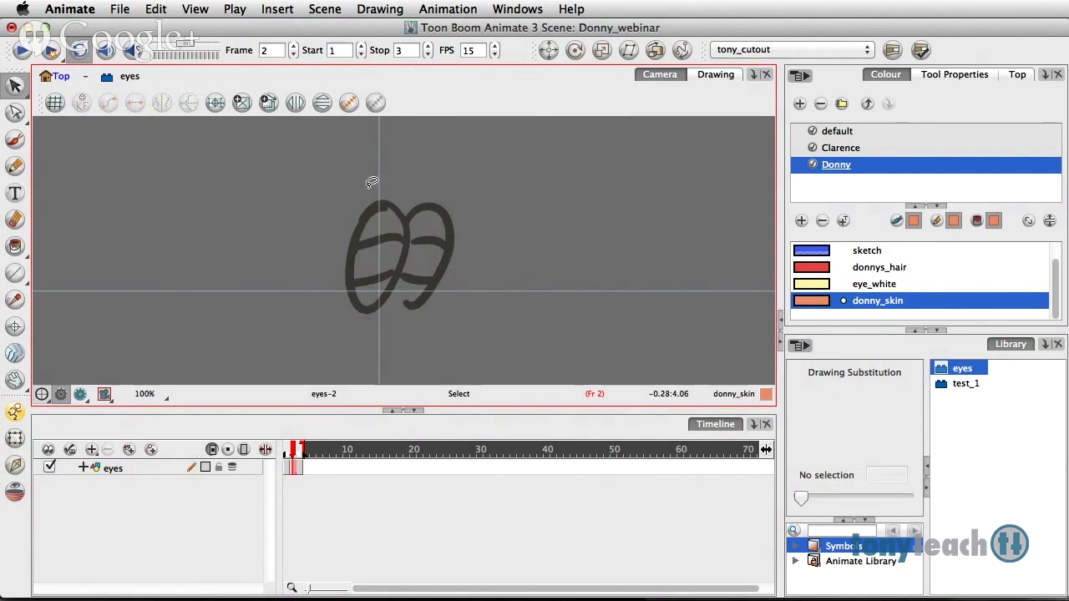
Select both eye outlines in frame 2 and squash them downward from their upper edge to make them shorter.
{"action": "left_click", "coordinate": [383, 203]}
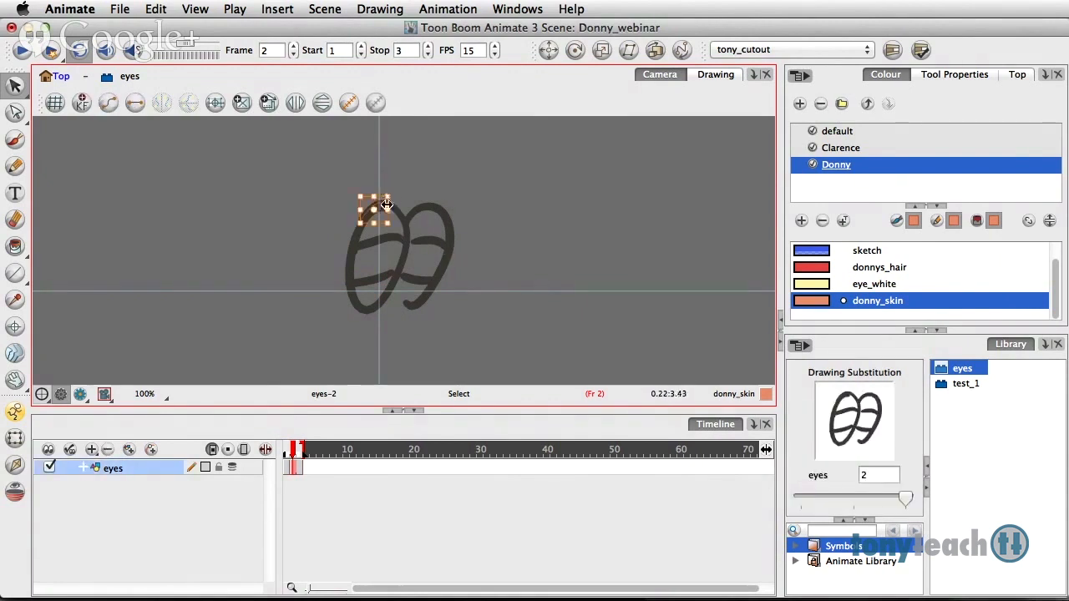
{"action": "left_click", "coordinate": [409, 187]}
{"action": "left_click", "coordinate": [398, 206]}
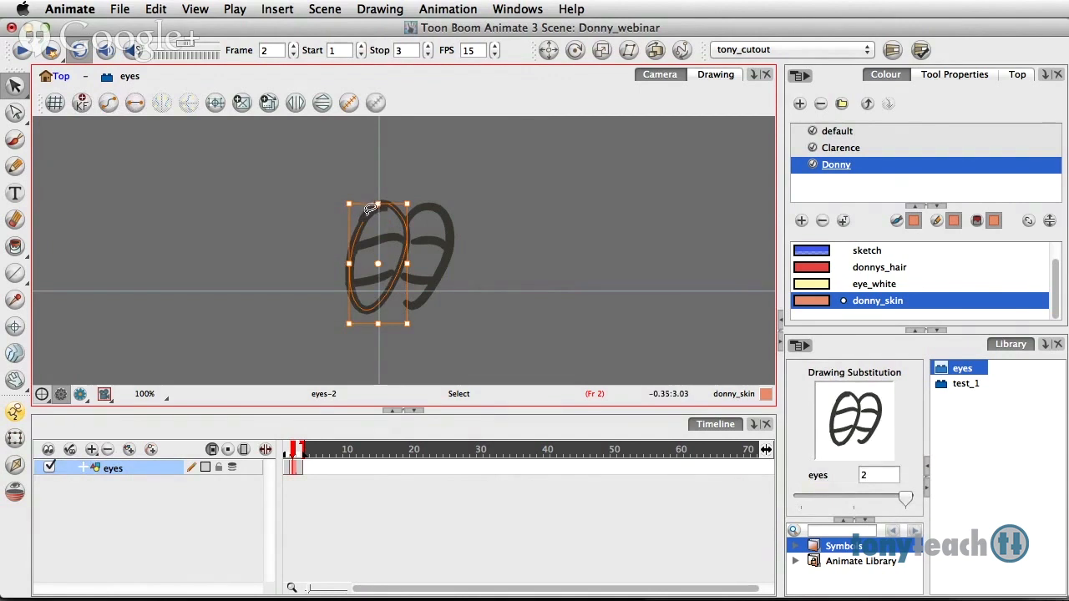
{"action": "left_click_drag", "start_coordinate": [378, 204], "coordinate": [380, 199]}
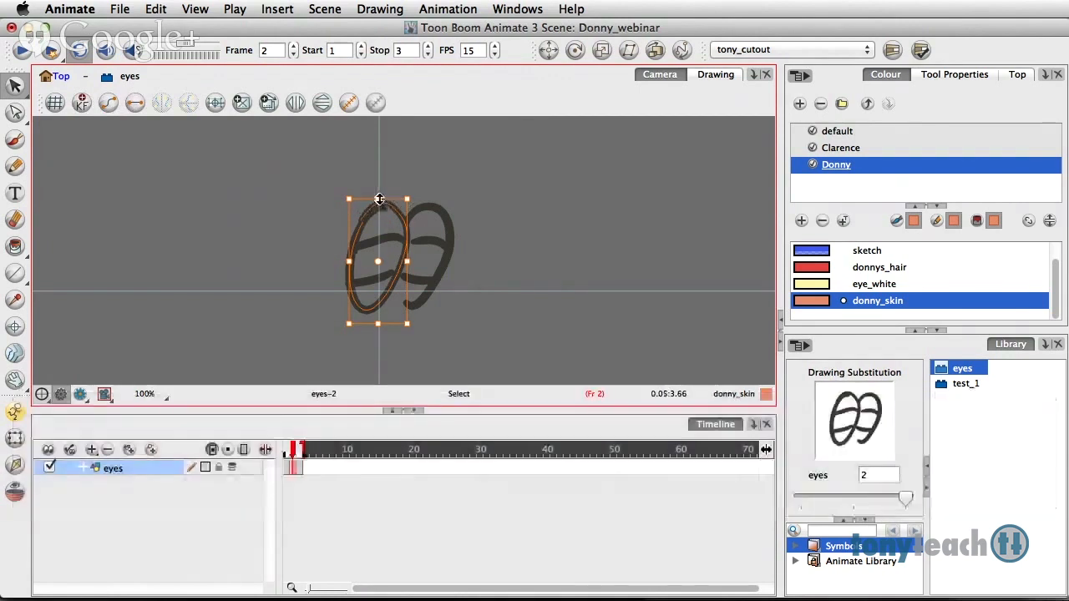
{"action": "left_click", "coordinate": [442, 202], "text": "shift"}
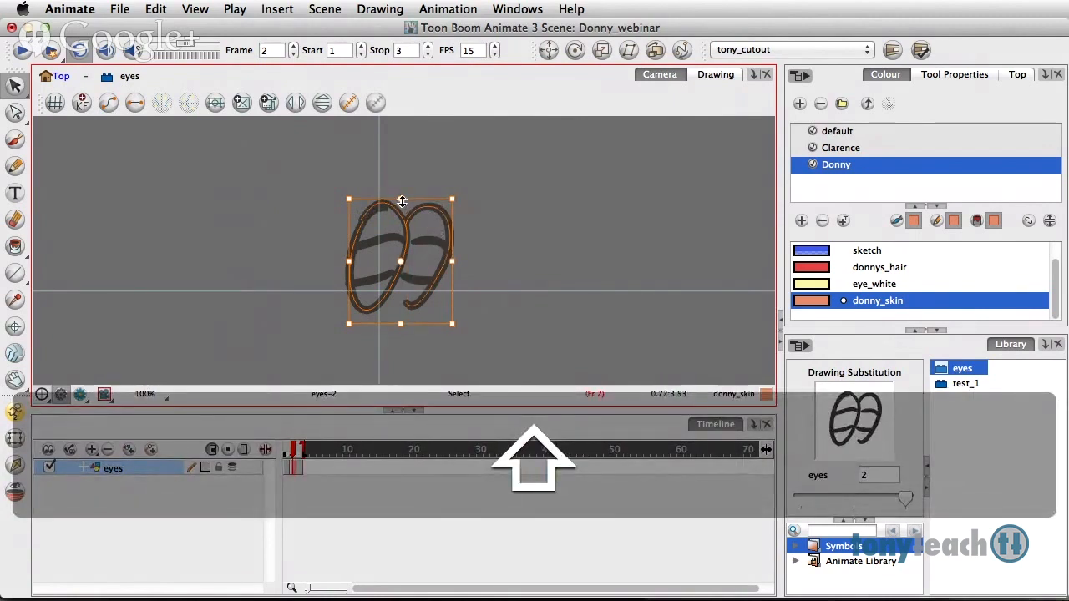
{"action": "left_click_drag", "start_coordinate": [400, 261], "coordinate": [400, 273]}
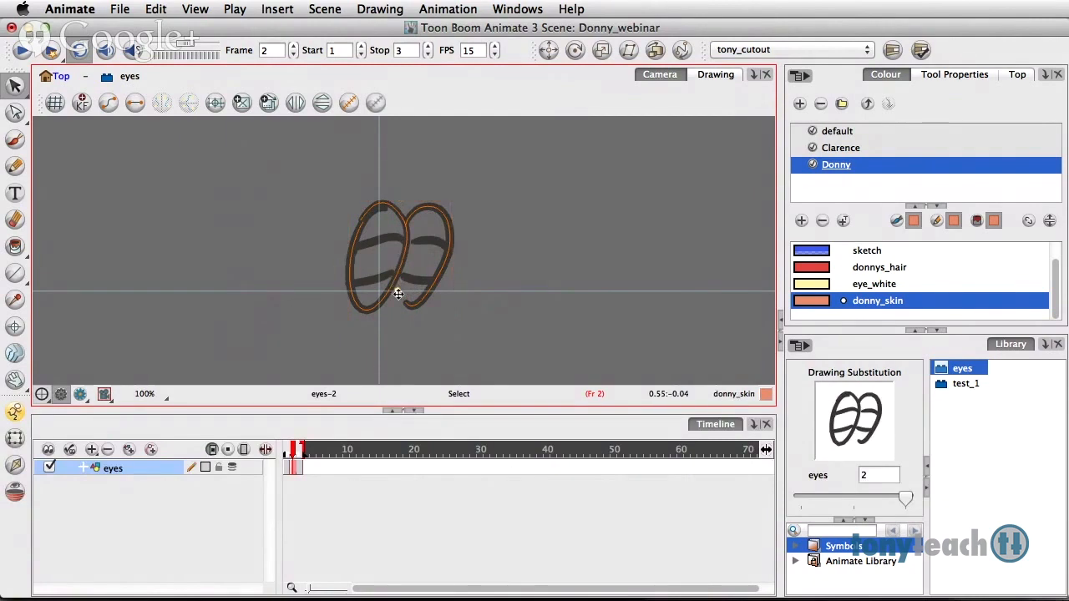
{"action": "left_click_drag", "start_coordinate": [401, 201], "coordinate": [399, 222]}
{"action": "left_click", "coordinate": [426, 202]}
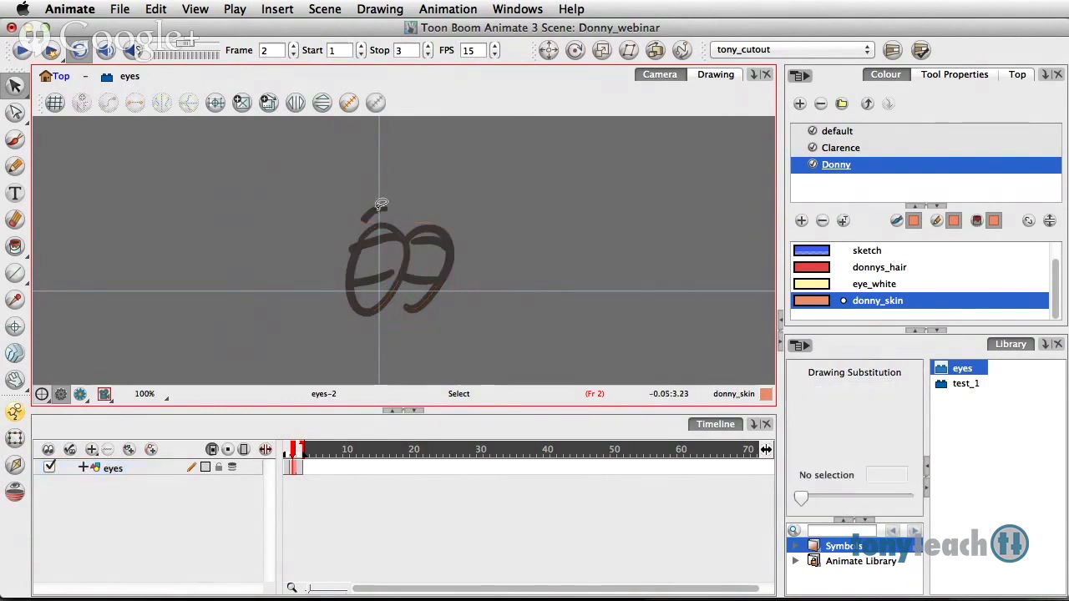
Delete the stray stroke above the squashed eyes and the old upper and lower eyelid lines inside both outlines.
{"action": "left_click", "coordinate": [380, 203]}
{"action": "key", "text": "Delete"}
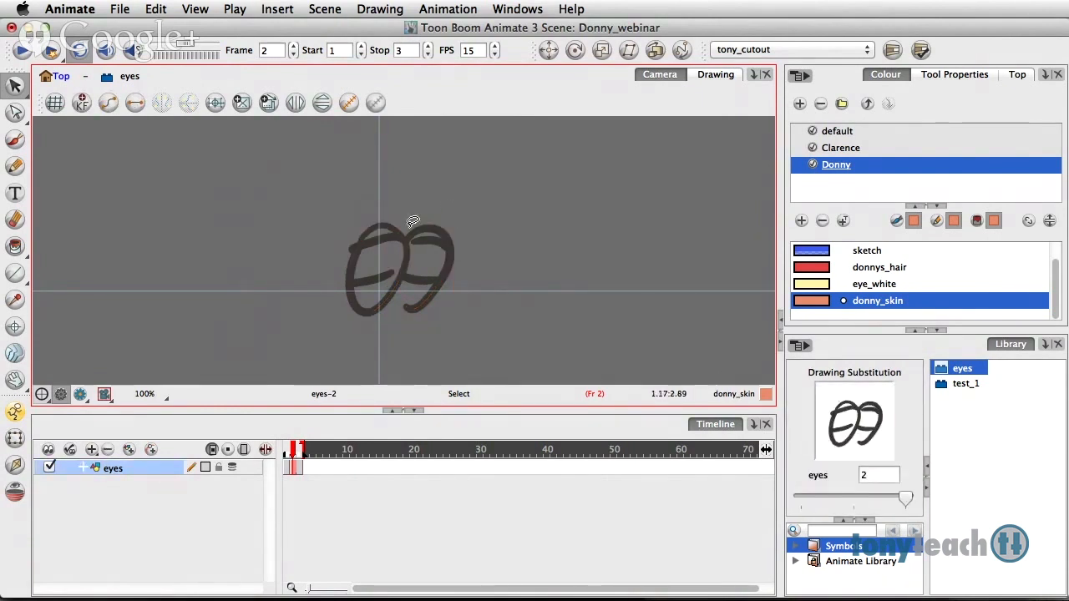
{"action": "left_click", "coordinate": [387, 238]}
{"action": "key", "text": "Delete"}
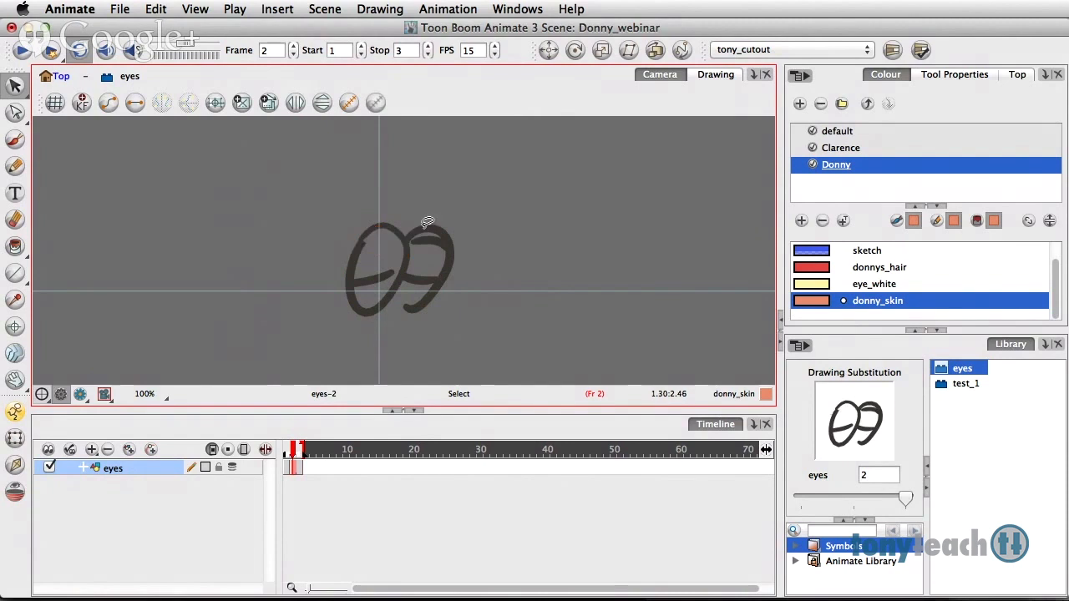
{"action": "left_click", "coordinate": [442, 239]}
{"action": "key", "text": "Delete"}
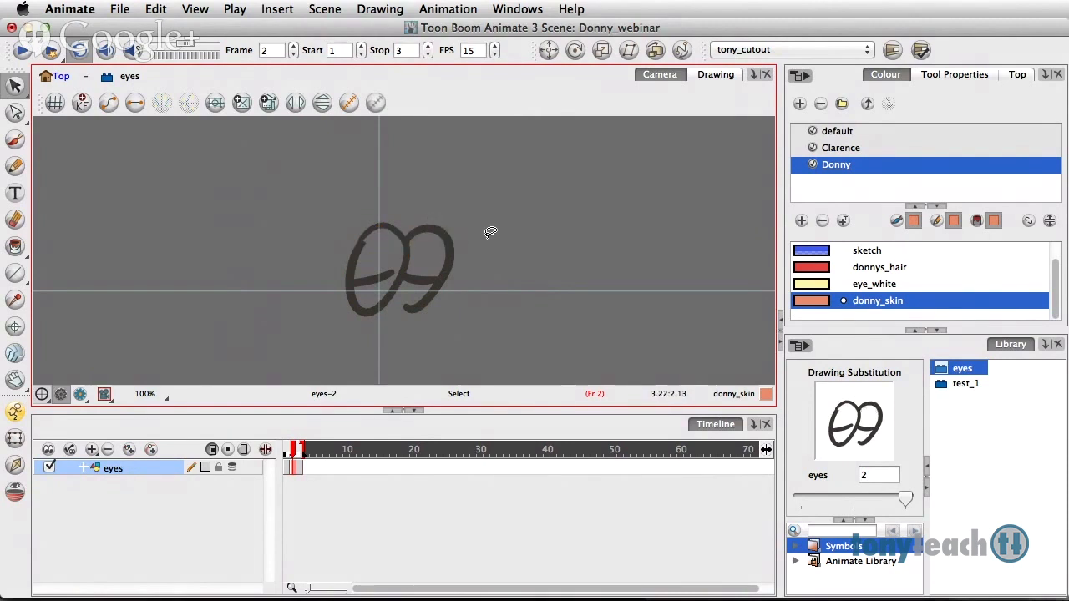
{"action": "left_click", "coordinate": [382, 272]}
{"action": "key", "text": "Delete"}
{"action": "left_click", "coordinate": [422, 272]}
{"action": "key", "text": "Delete"}
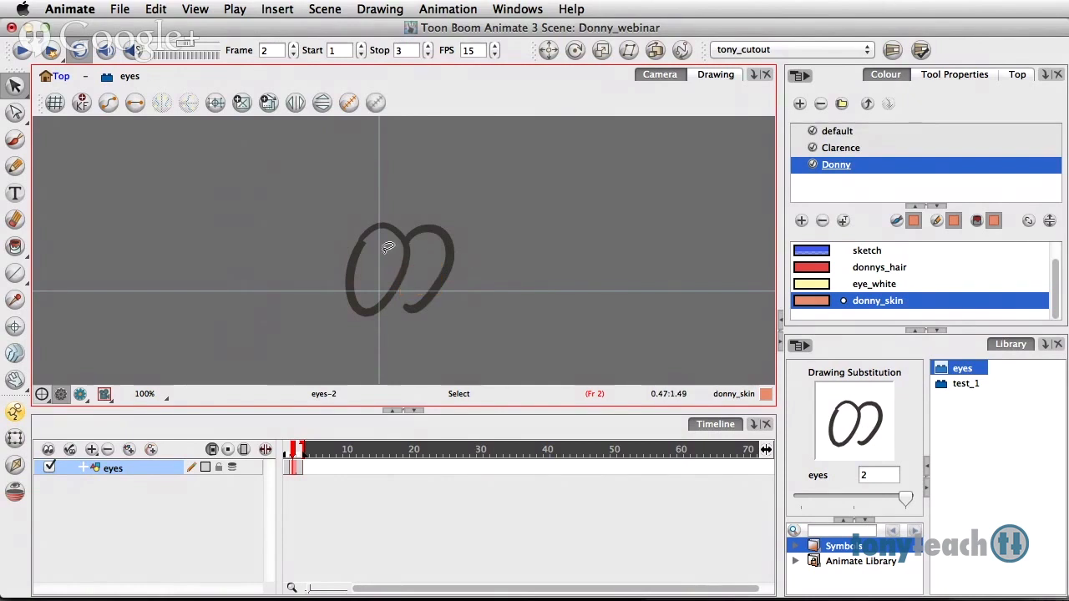
Widen both squashed eye outlines slightly by stretching each one's outer side outward.
{"action": "left_click", "coordinate": [356, 256]}
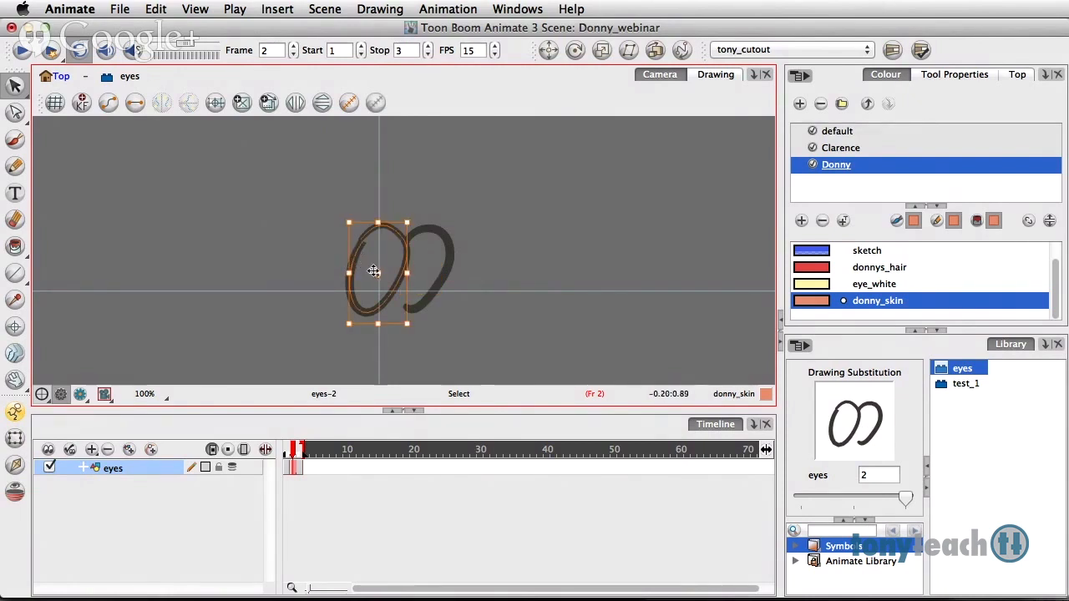
{"action": "left_click_drag", "start_coordinate": [349, 274], "coordinate": [338, 276]}
{"action": "left_click", "coordinate": [448, 269]}
{"action": "left_click_drag", "start_coordinate": [452, 268], "coordinate": [460, 267]}
Enable onion skinning on the eyes layer to show the original drawing behind frame 2.
{"action": "left_click", "coordinate": [302, 449]}
{"action": "left_click_drag", "start_coordinate": [294, 447], "coordinate": [291, 452]}
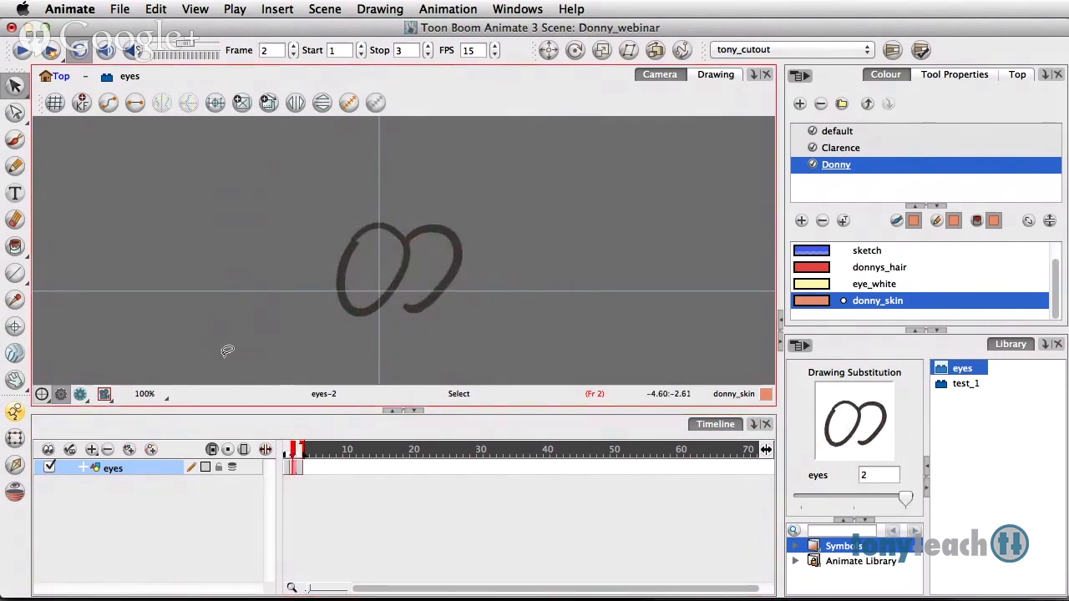
{"action": "left_click", "coordinate": [232, 467]}
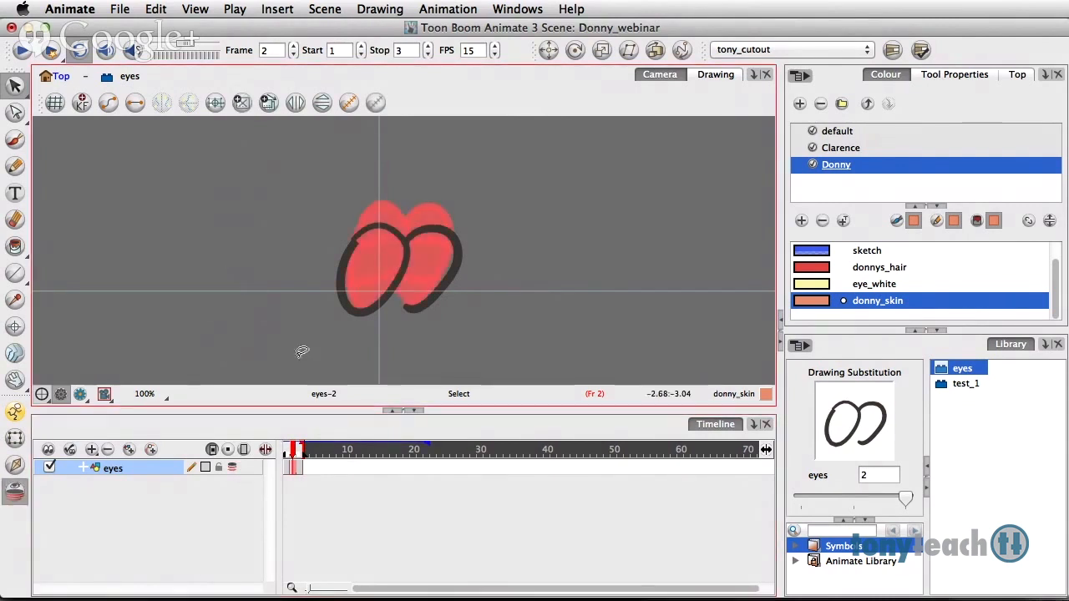
Brush new upper and lower eyelid lines across both eyes in the Default colour and check the strokes.
{"action": "left_click", "coordinate": [15, 139]}
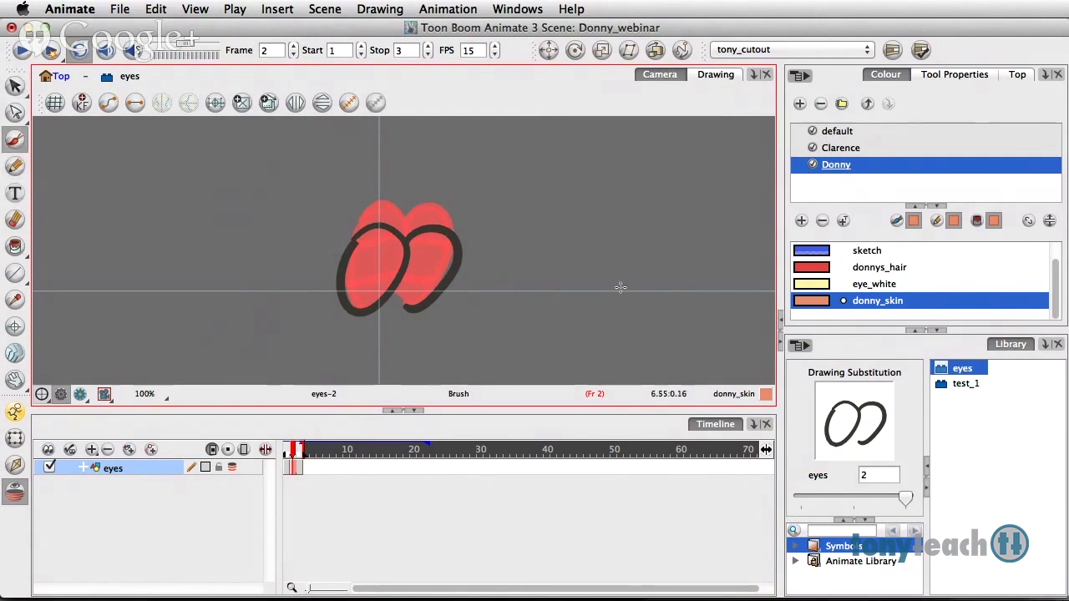
{"action": "scroll", "coordinate": [1059, 272], "scroll_direction": "up", "scroll_amount": 1}
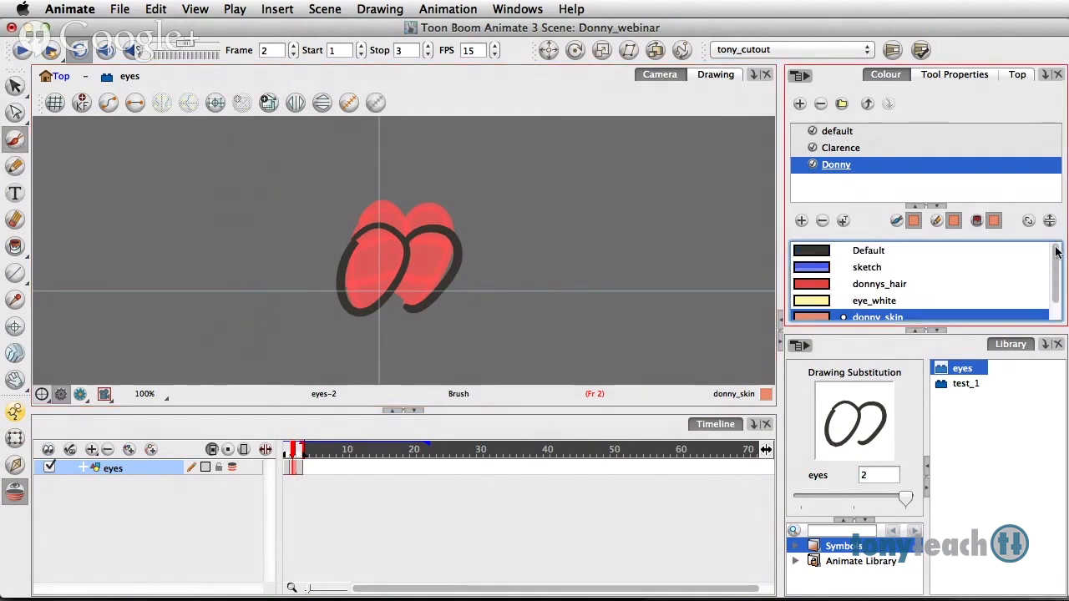
{"action": "left_click", "coordinate": [817, 252]}
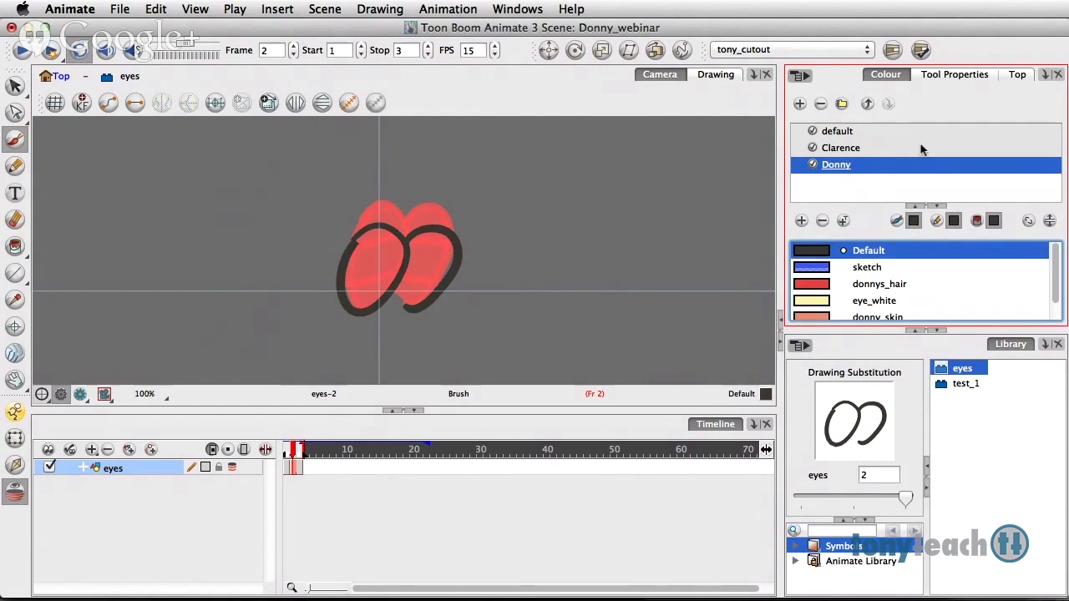
{"action": "left_click", "coordinate": [961, 77]}
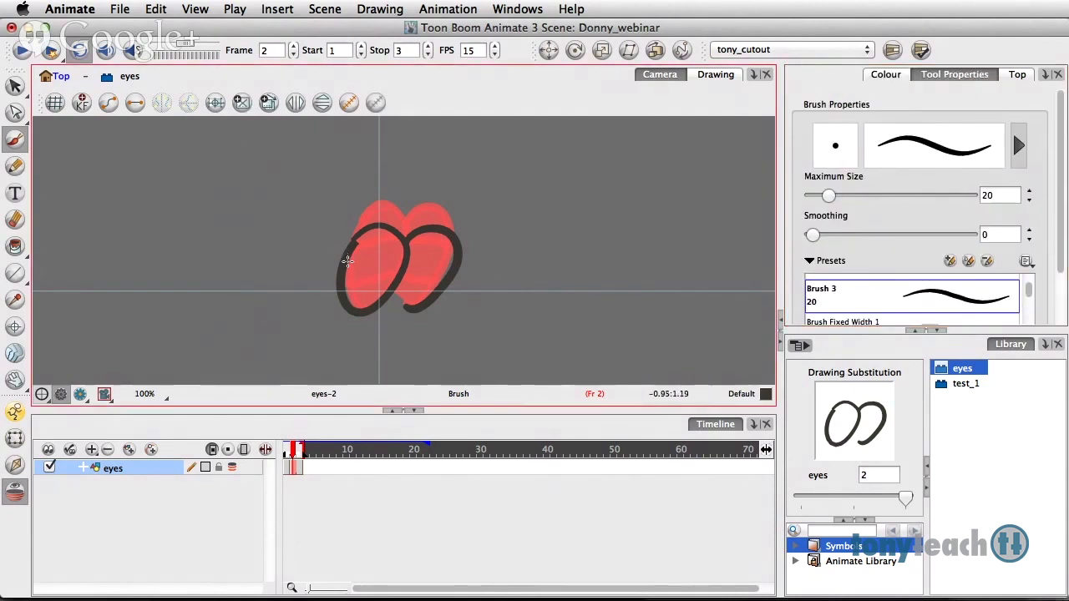
{"action": "mouse_move", "coordinate": [341, 266]}
{"action": "left_mouse_down"}
{"action": "mouse_move", "coordinate": [382, 256]}
{"action": "mouse_move", "coordinate": [406, 266]}
{"action": "mouse_move", "coordinate": [373, 258]}
{"action": "mouse_move", "coordinate": [396, 257]}
{"action": "left_mouse_up"}
{"action": "key", "text": "super+z"}
{"action": "key", "text": "super+z"}
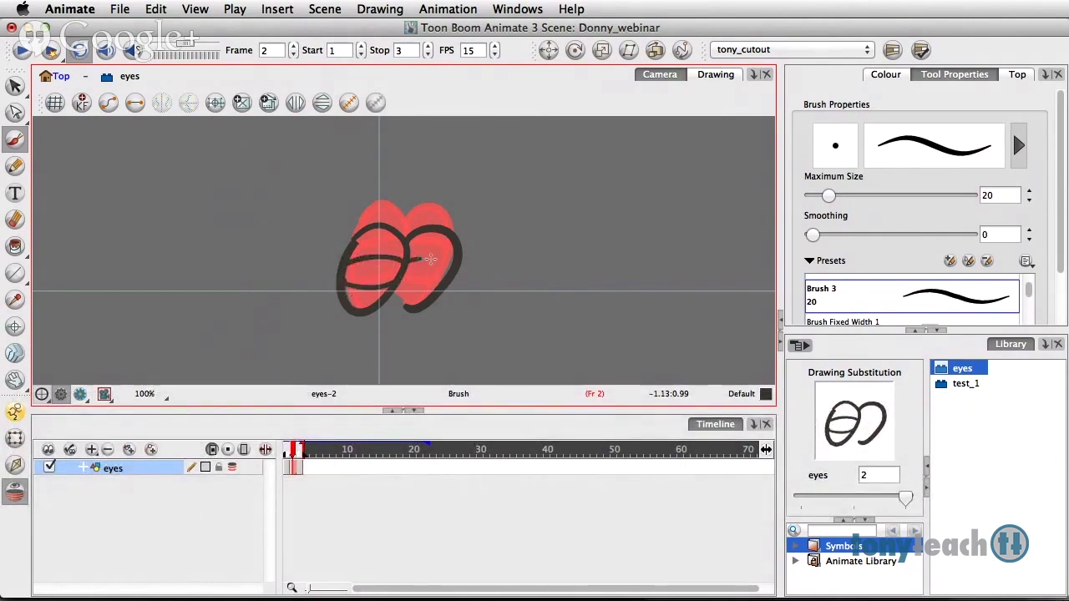
{"action": "left_click_drag", "start_coordinate": [403, 278], "coordinate": [445, 282]}
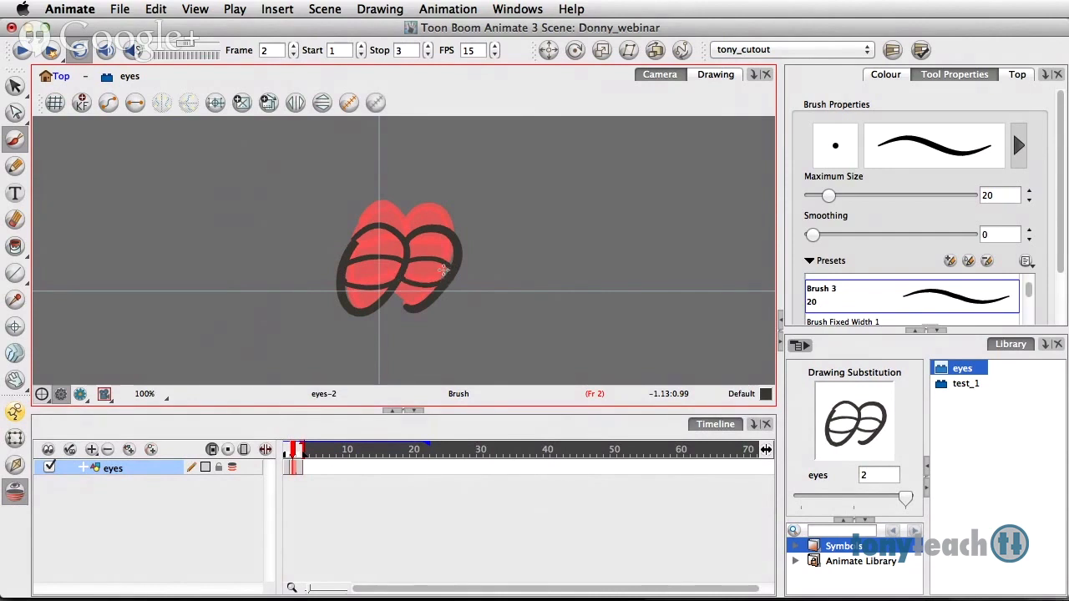
{"action": "key", "text": "k"}
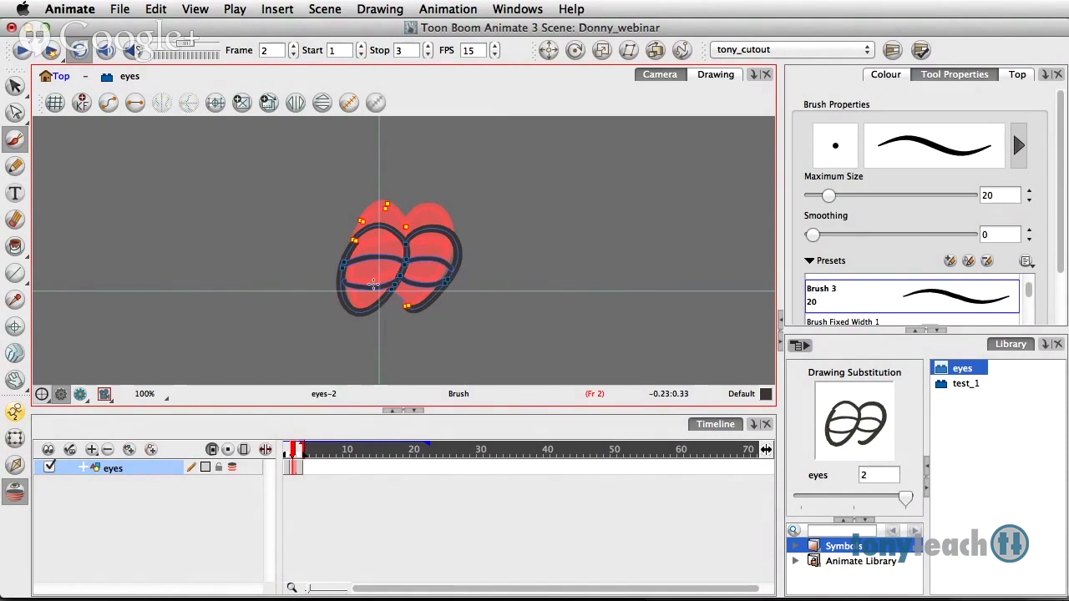
{"action": "key", "text": "k"}
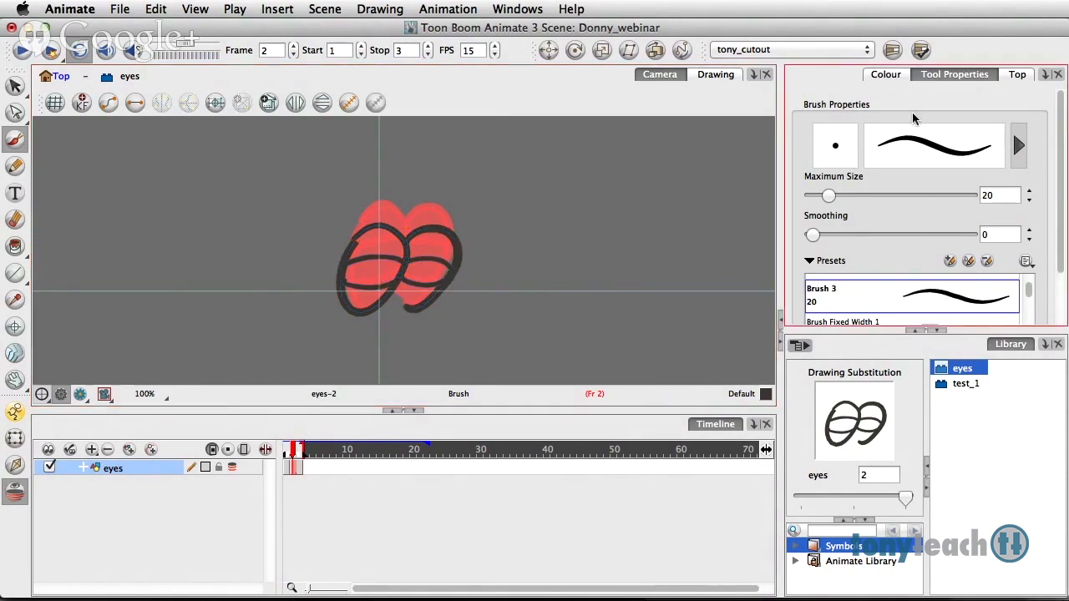
Fill the band between the eyelid lines of both eyes with the eye_white colour.
{"action": "left_click", "coordinate": [888, 78]}
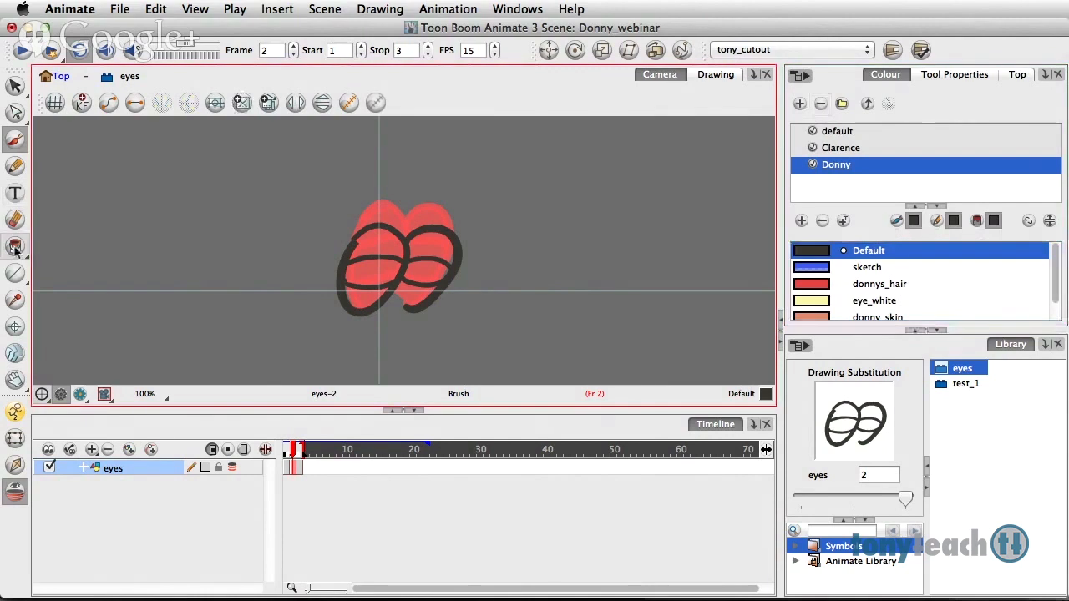
{"action": "left_click_drag", "start_coordinate": [17, 254], "coordinate": [71, 241]}
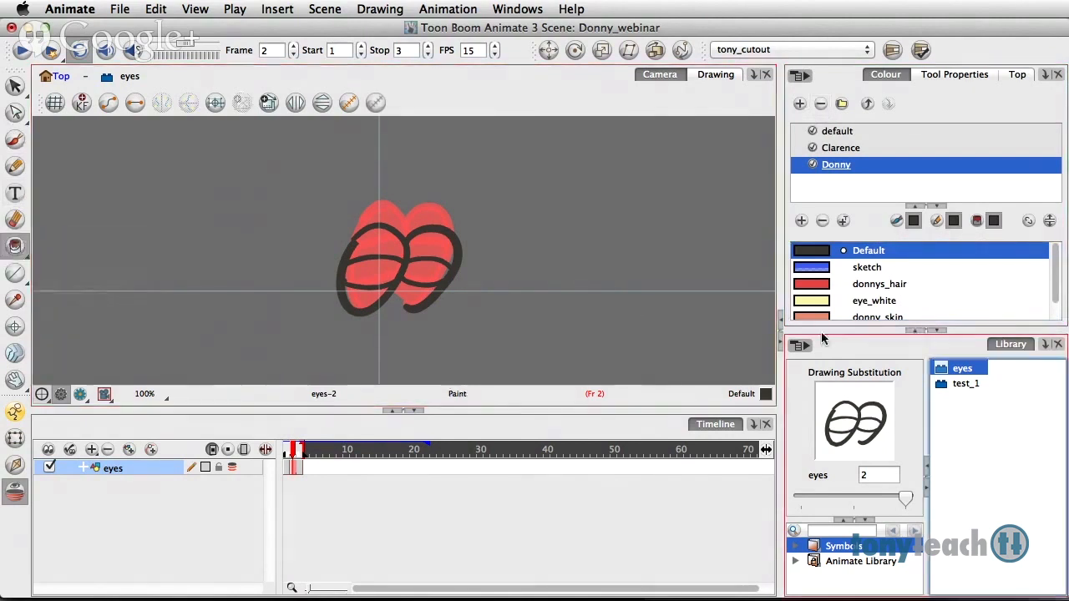
{"action": "left_click", "coordinate": [817, 305]}
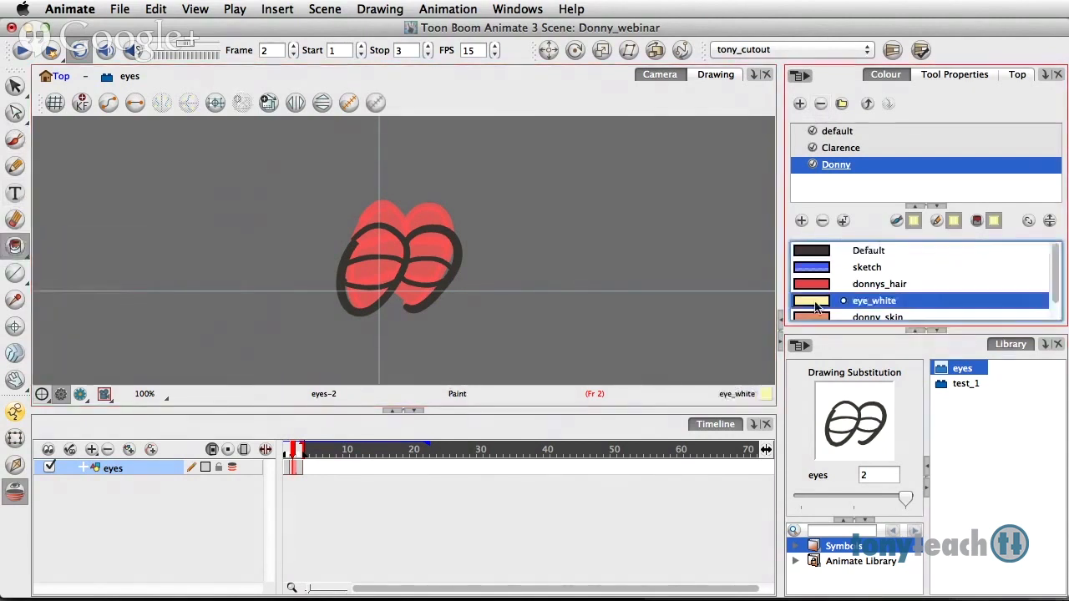
{"action": "left_click", "coordinate": [399, 276]}
{"action": "left_click", "coordinate": [426, 272]}
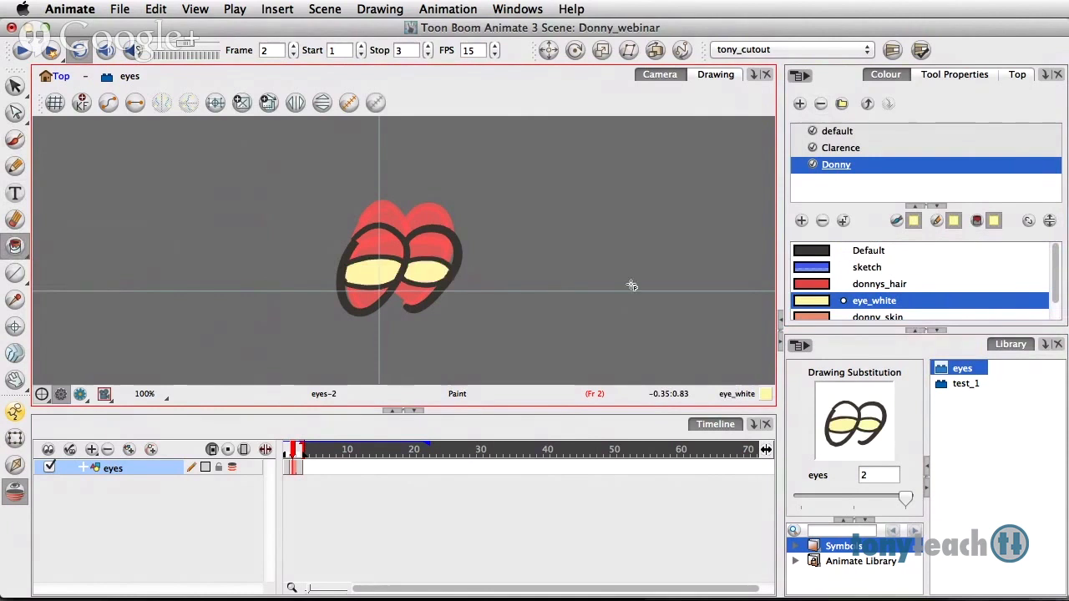
Fill the upper and lower eyelids of both eyes with the donny_skin colour.
{"action": "left_click", "coordinate": [824, 319]}
{"action": "left_click", "coordinate": [437, 250]}
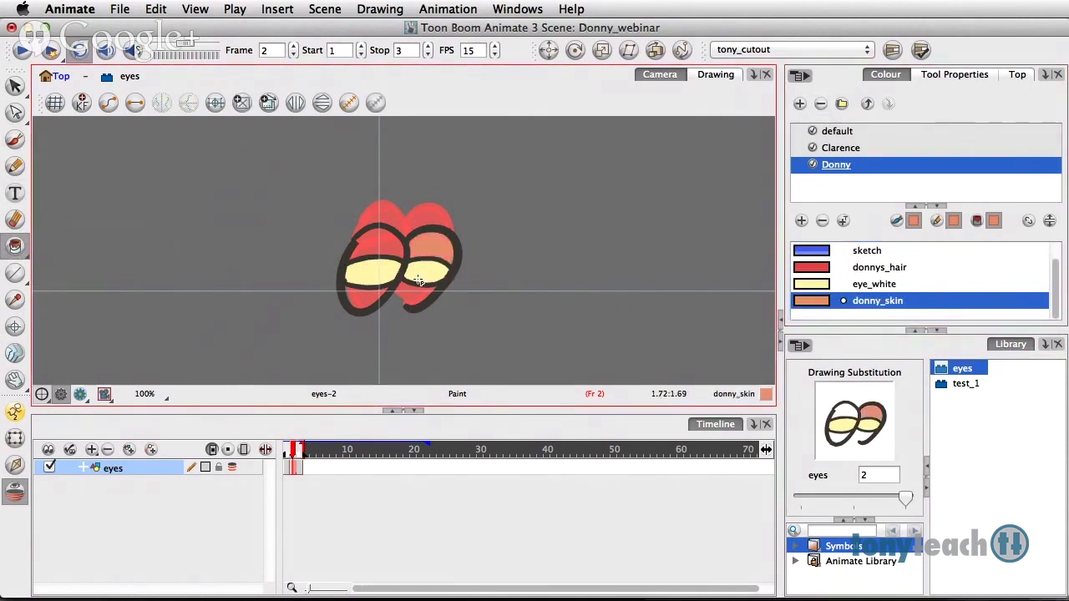
{"action": "left_click", "coordinate": [411, 295]}
{"action": "left_click", "coordinate": [374, 289]}
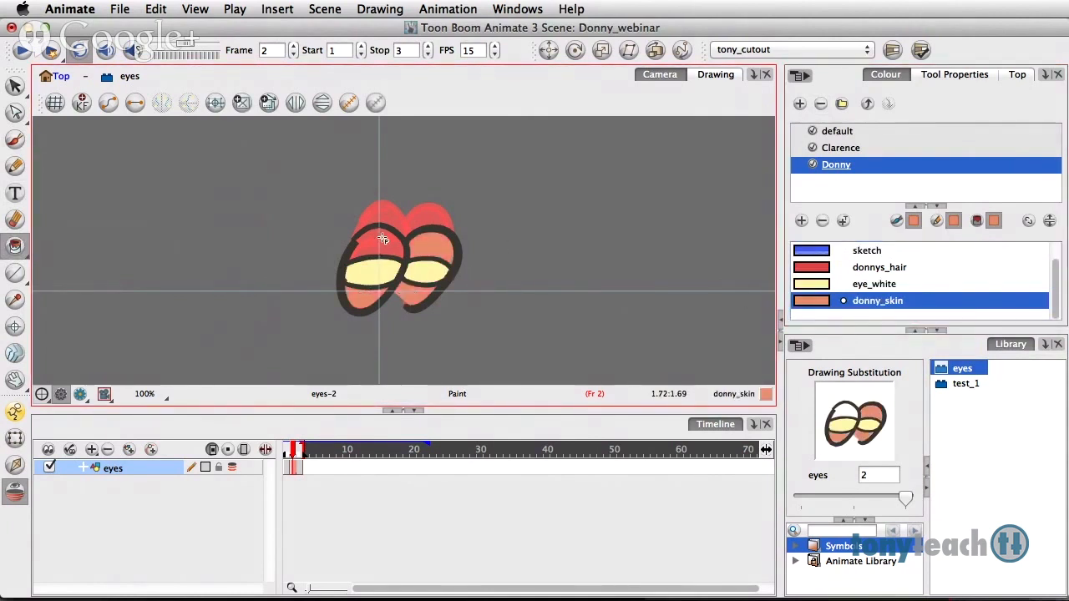
{"action": "left_click", "coordinate": [382, 245]}
Duplicate the squashed eyes drawing at frame 3 so it can be edited independently.
{"action": "left_click", "coordinate": [301, 476]}
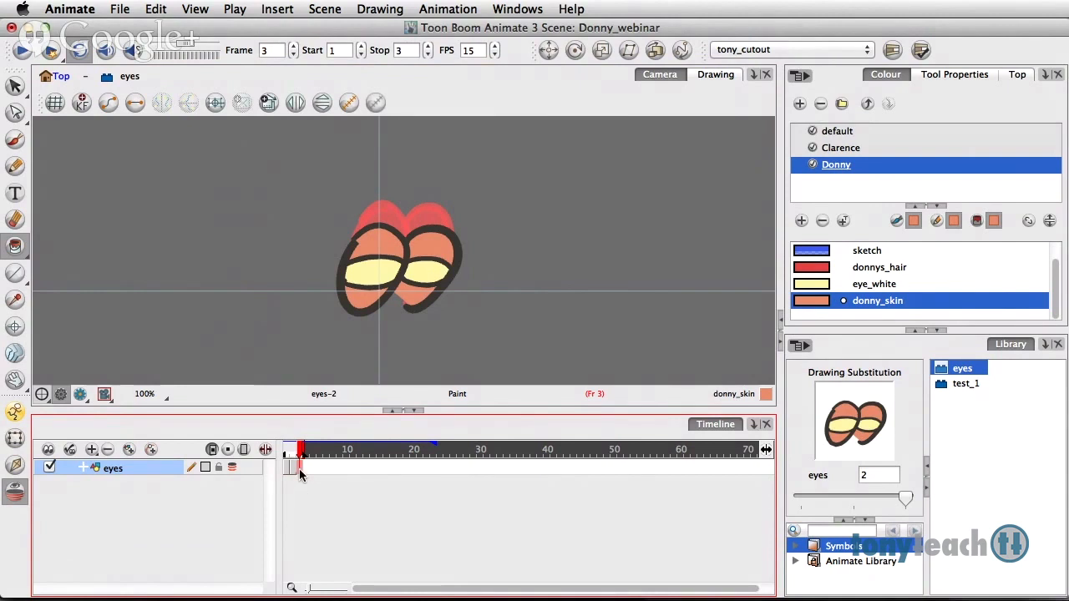
{"action": "right_click", "coordinate": [300, 473]}
{"action": "mouse_move", "coordinate": [338, 332]}
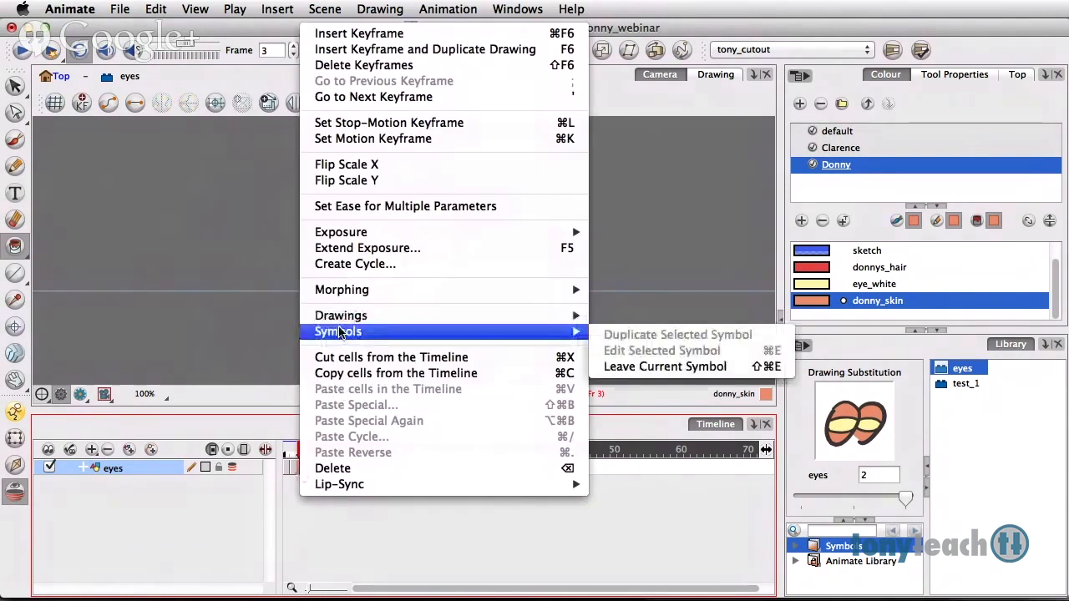
{"action": "left_click", "coordinate": [624, 337]}
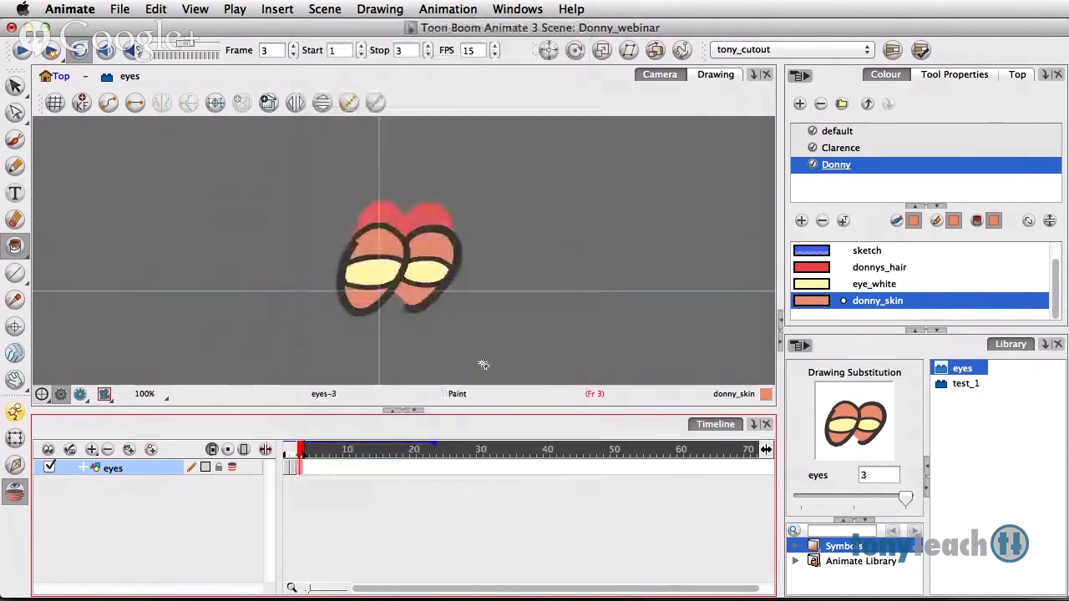
Delete the yellow eye-white fills of both eyes from the duplicated drawing in frame 3.
{"action": "left_click", "coordinate": [15, 86]}
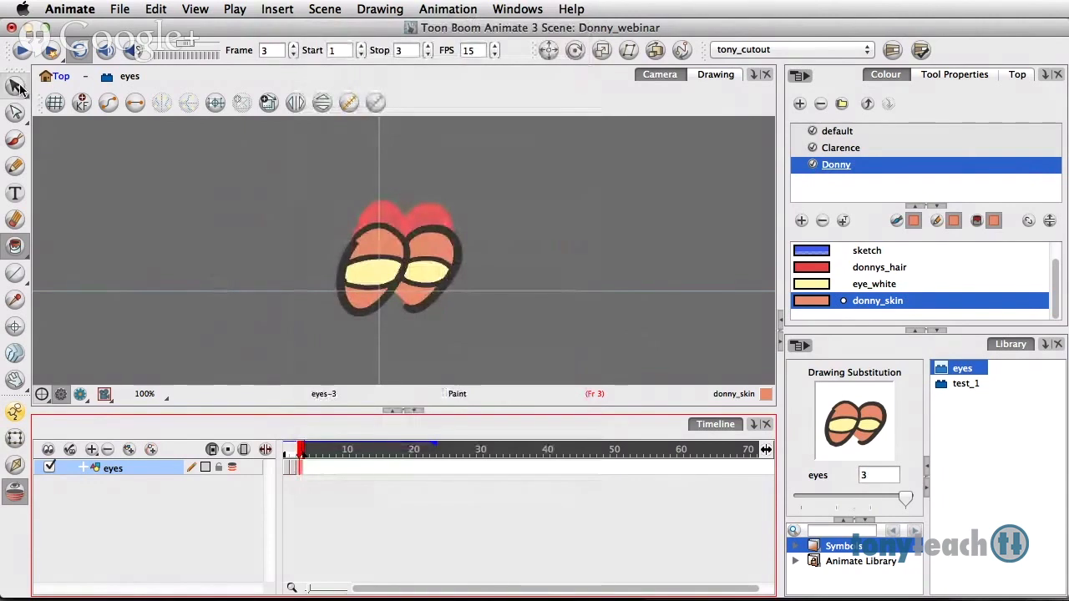
{"action": "left_click", "coordinate": [153, 139]}
{"action": "left_click", "coordinate": [480, 234]}
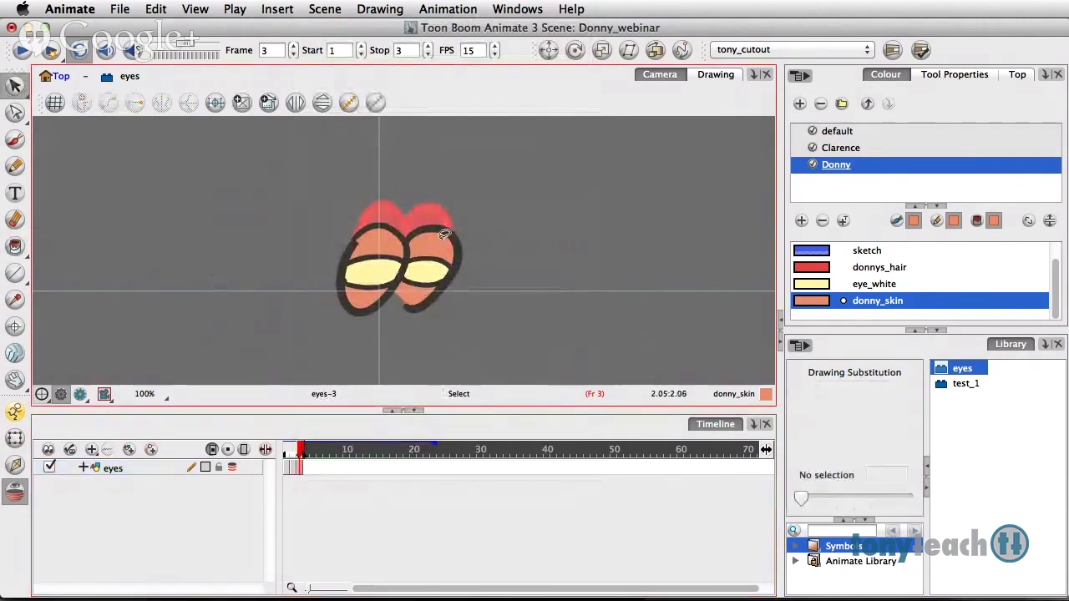
{"action": "left_click", "coordinate": [380, 275]}
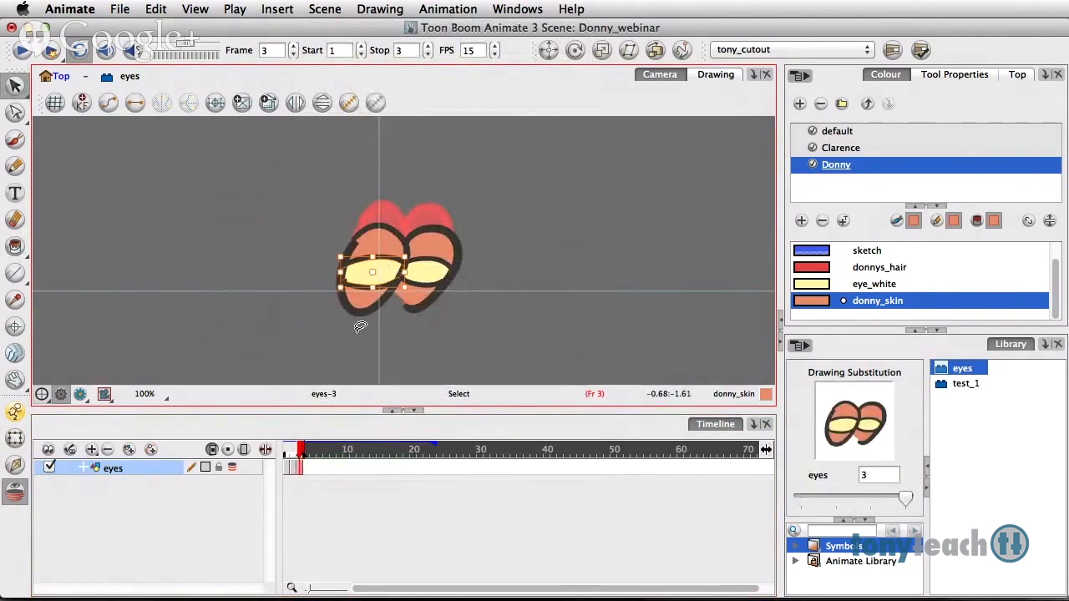
{"action": "key", "text": "Delete"}
{"action": "left_click", "coordinate": [421, 269]}
{"action": "key", "text": "Delete"}
Delete the upper and lower eyelid lines inside both eyes in frame 3, keeping the outer outlines.
{"action": "left_click", "coordinate": [429, 258]}
{"action": "key", "text": "Delete"}
{"action": "left_click", "coordinate": [417, 282]}
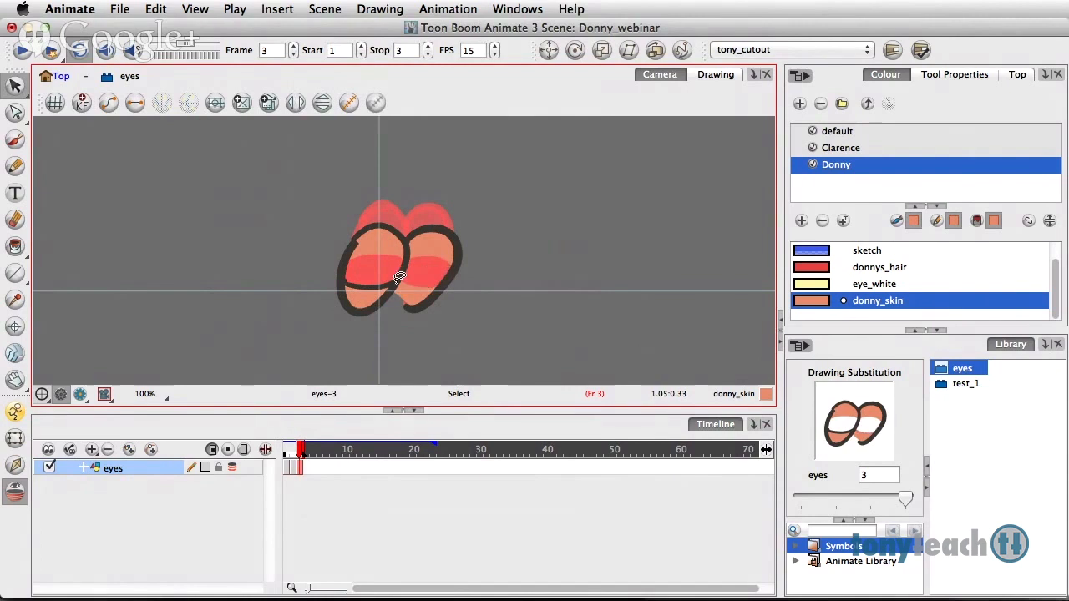
{"action": "left_click", "coordinate": [372, 287]}
{"action": "key", "text": "Delete"}
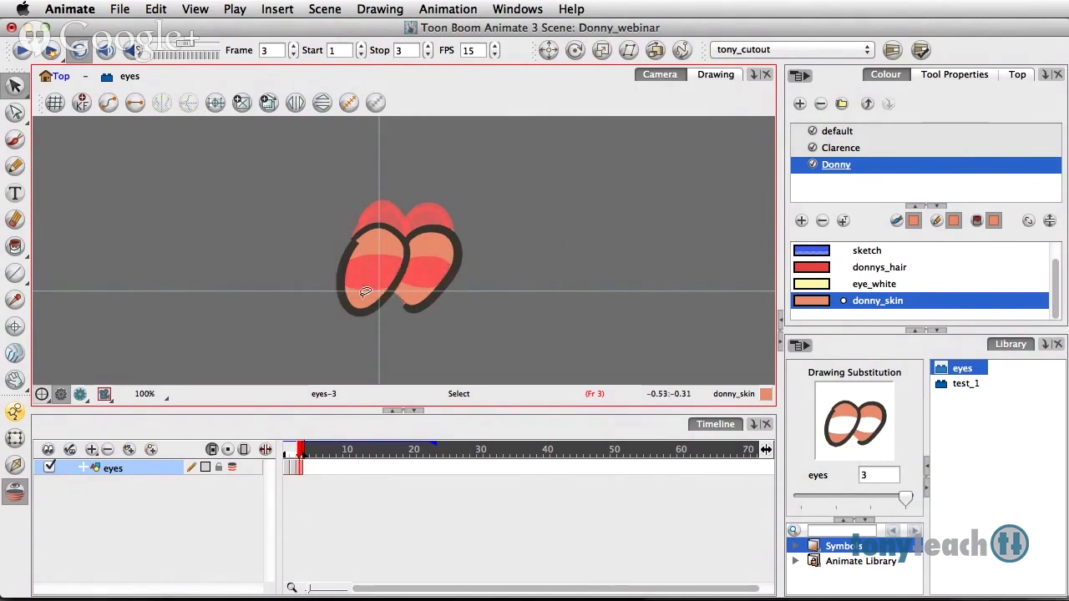
Delete the donny_skin fills of the upper and lower lids of both eyes in frame 3, keeping the black outlines.
{"action": "left_click", "coordinate": [368, 233]}
{"action": "key", "text": "Delete"}
{"action": "left_click", "coordinate": [444, 245]}
{"action": "key", "text": "Delete"}
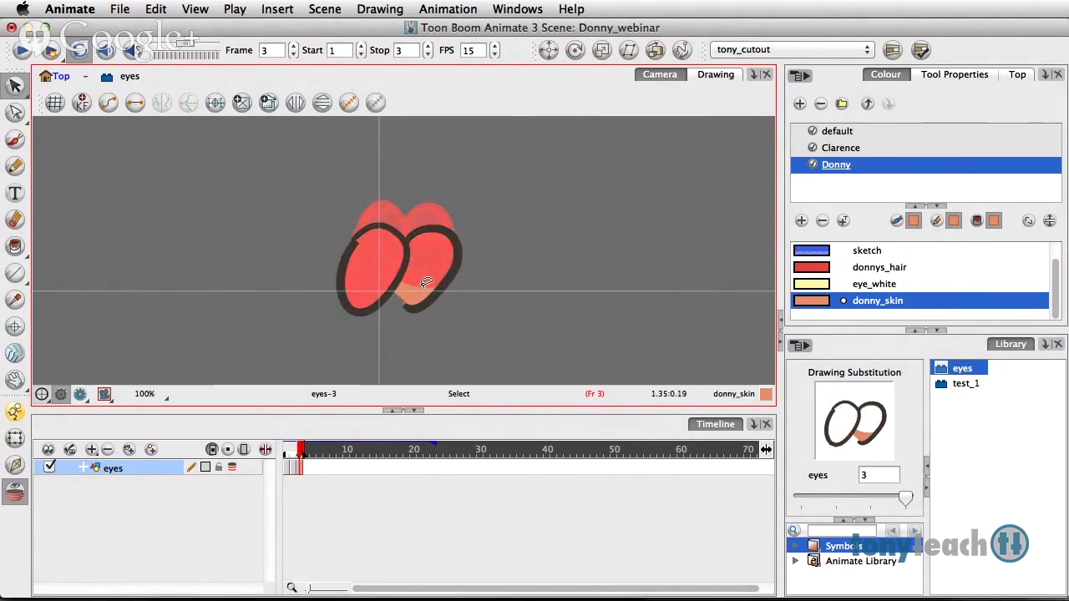
{"action": "left_click", "coordinate": [417, 289]}
{"action": "key", "text": "Delete"}
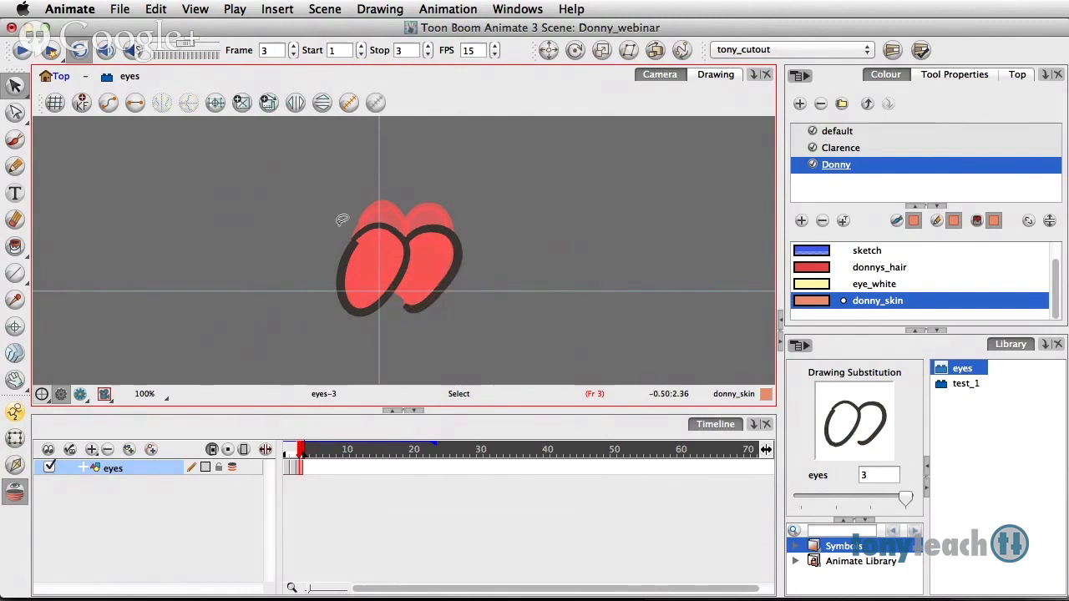
Squash both eye outlines together vertically from their upper edge in frame 3, keeping their base in place.
{"action": "mouse_move", "coordinate": [322, 223]}
{"action": "left_mouse_down"}
{"action": "mouse_move", "coordinate": [495, 338]}
{"action": "mouse_move", "coordinate": [372, 166]}
{"action": "mouse_move", "coordinate": [322, 182]}
{"action": "left_mouse_up"}
{"action": "left_click", "coordinate": [393, 302]}
{"action": "left_click", "coordinate": [391, 310]}
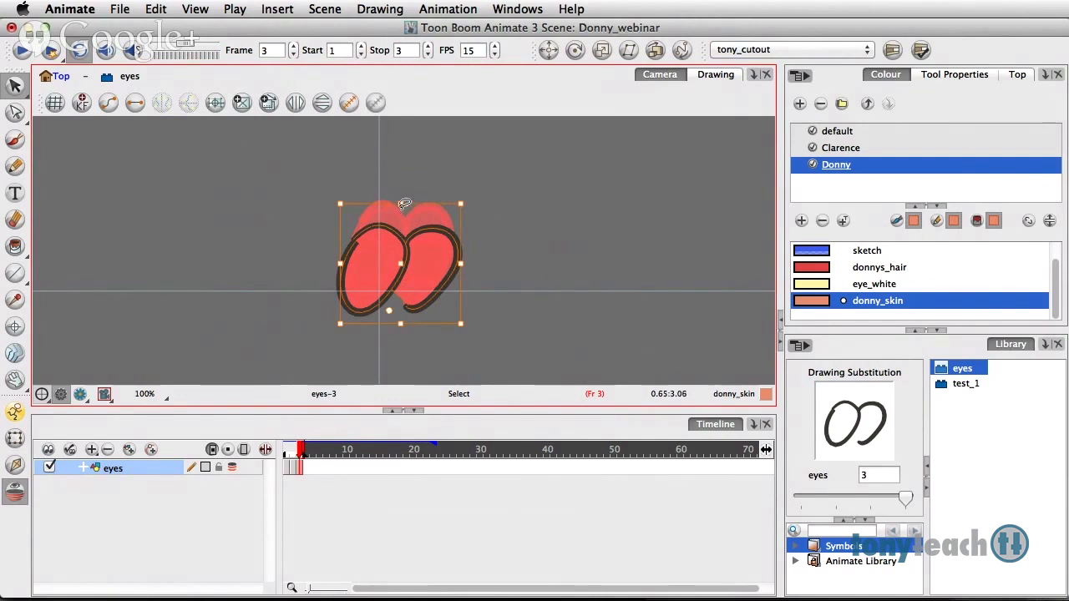
{"action": "left_click_drag", "start_coordinate": [400, 206], "coordinate": [398, 232]}
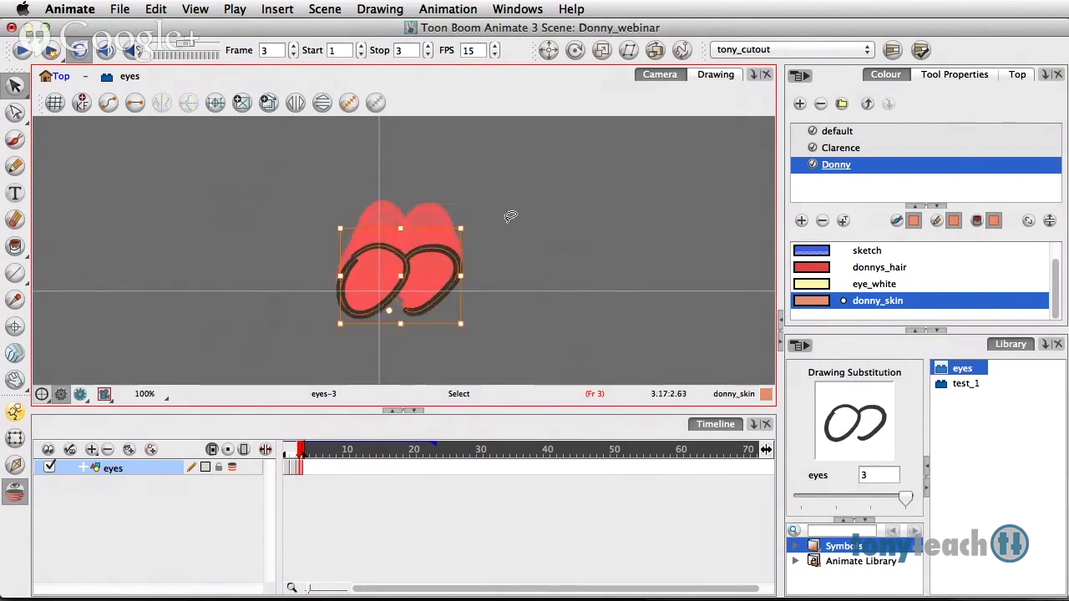
{"action": "left_click", "coordinate": [528, 222]}
Stretch each eye outline slightly outward horizontally so both squashed eyes are wider in frame 3.
{"action": "left_click", "coordinate": [344, 265]}
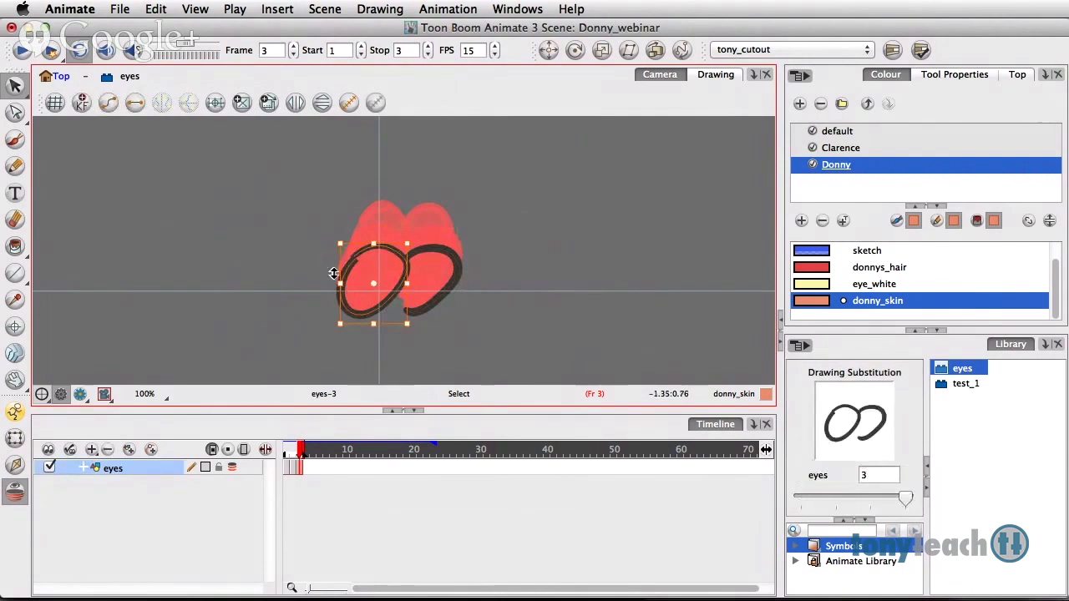
{"action": "left_click_drag", "start_coordinate": [339, 282], "coordinate": [327, 283]}
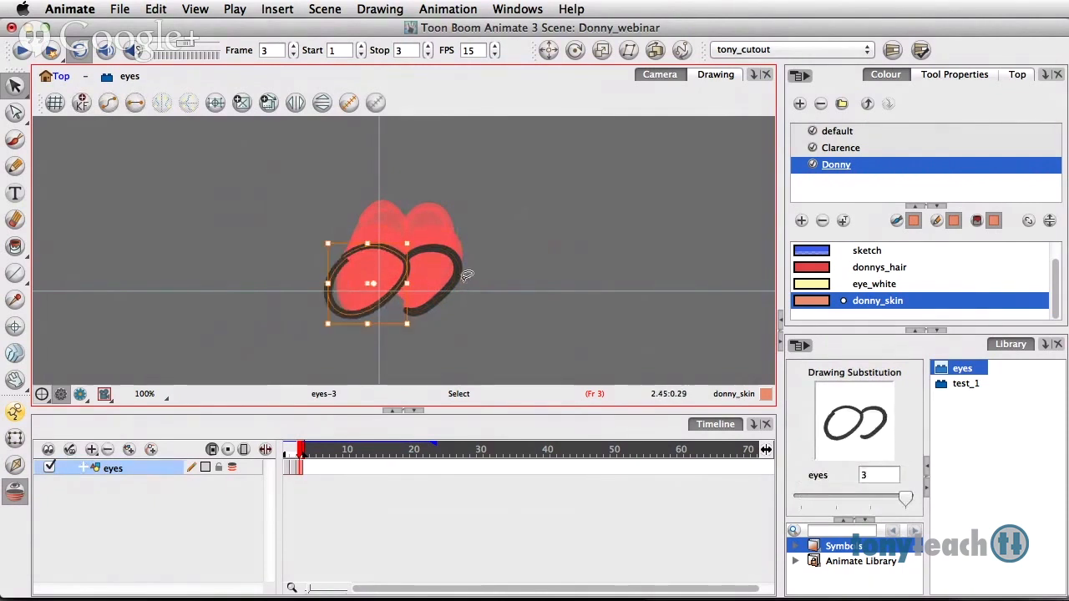
{"action": "left_click", "coordinate": [461, 273]}
{"action": "left_click_drag", "start_coordinate": [454, 282], "coordinate": [472, 280]}
{"action": "left_click", "coordinate": [501, 268]}
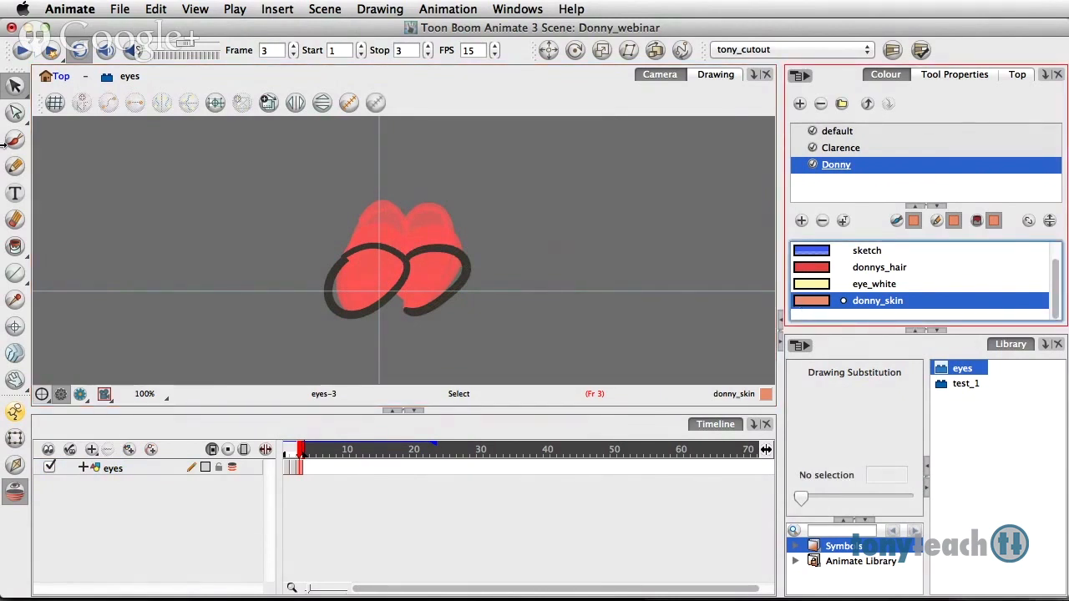
Paint a curved closed-eyelid line across the lower part of both eyes with the Brush in the Default colour.
{"action": "left_click", "coordinate": [16, 142]}
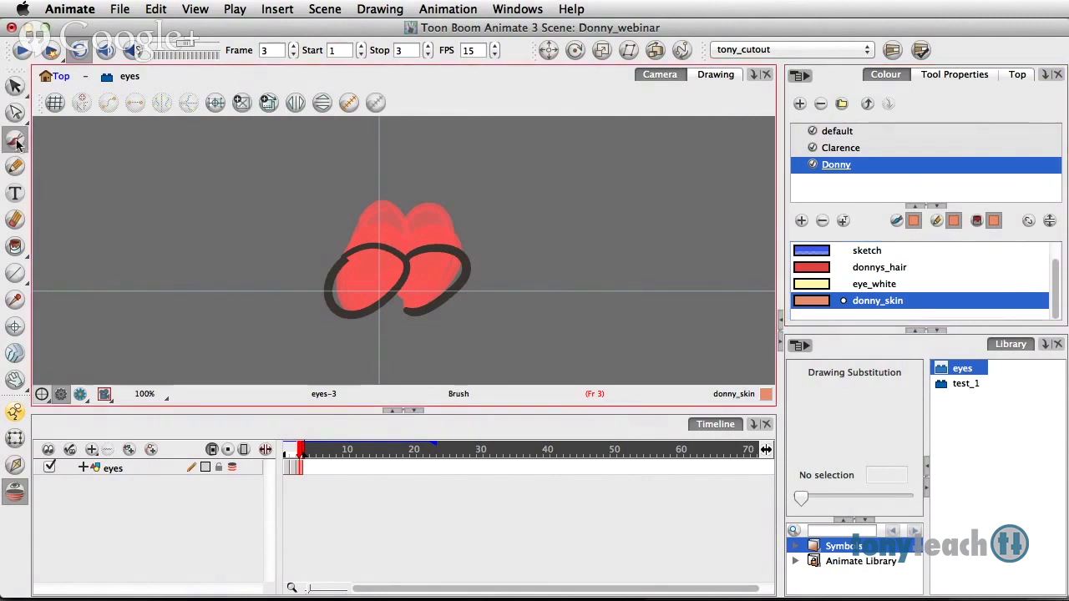
{"action": "scroll", "coordinate": [1055, 267], "scroll_direction": "up", "scroll_amount": 1}
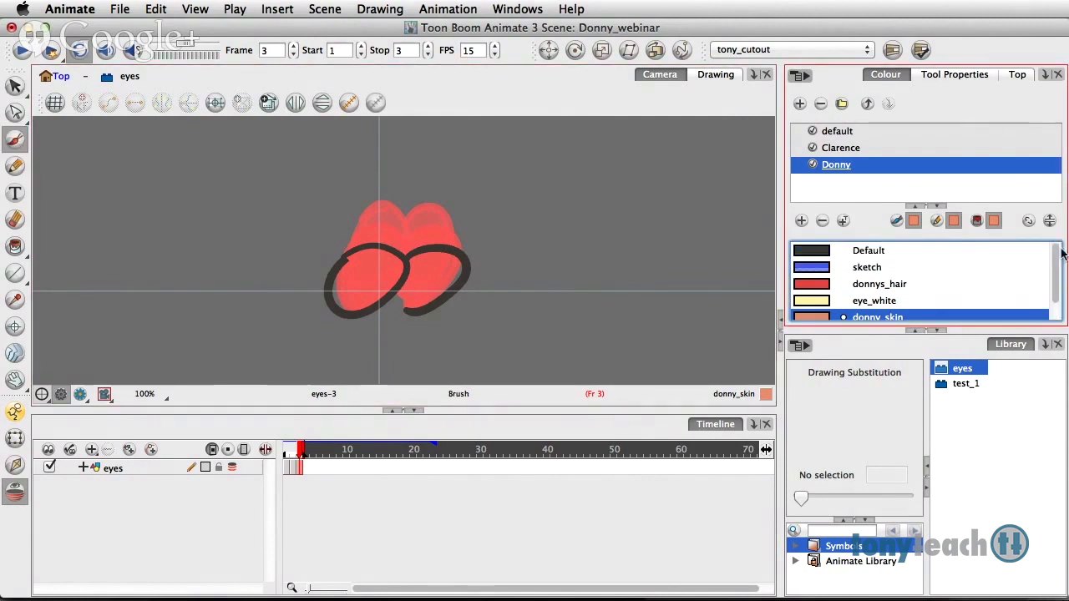
{"action": "left_click", "coordinate": [835, 251]}
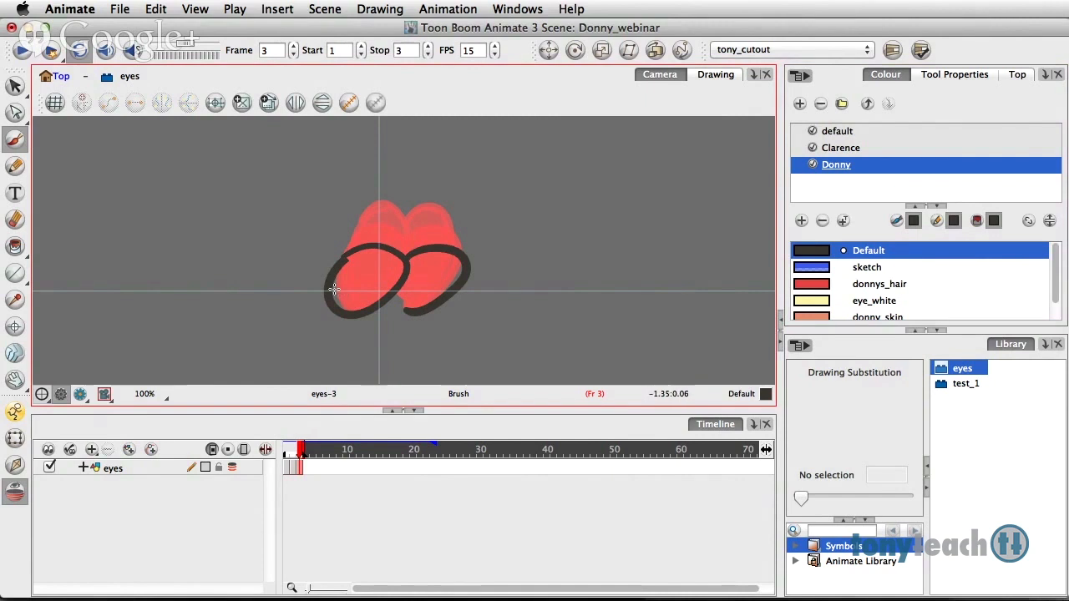
{"action": "mouse_move", "coordinate": [329, 291]}
{"action": "left_mouse_down"}
{"action": "mouse_move", "coordinate": [389, 299]}
{"action": "mouse_move", "coordinate": [430, 292]}
{"action": "mouse_move", "coordinate": [396, 292]}
{"action": "mouse_move", "coordinate": [416, 301]}
{"action": "mouse_move", "coordinate": [456, 289]}
{"action": "left_mouse_up"}
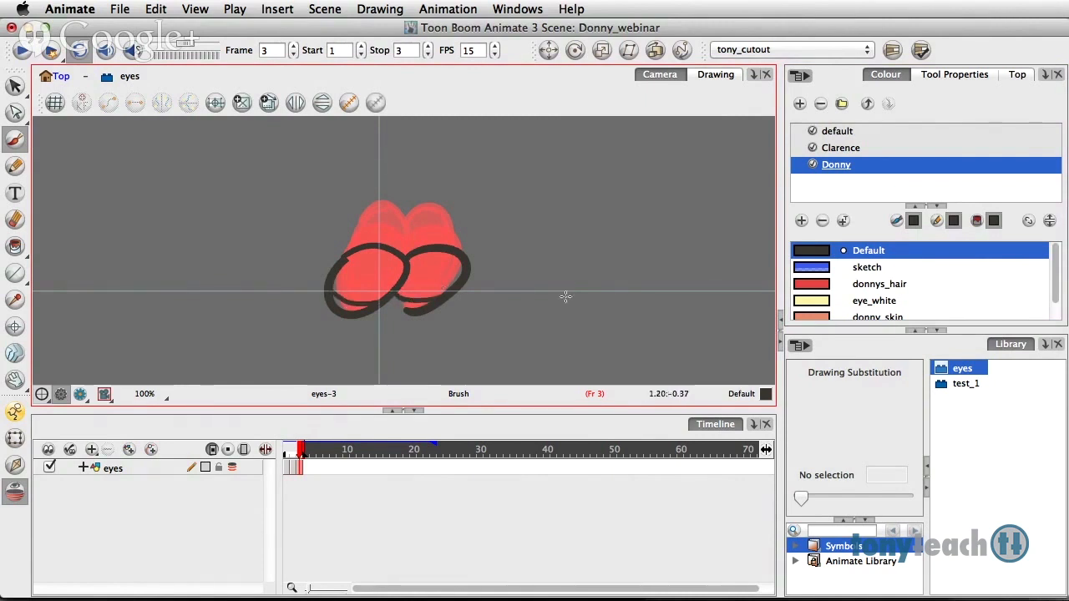
Fill the areas above and below the closed-eyelid lines of both eyes with the donny_skin colour.
{"action": "scroll", "coordinate": [800, 292], "scroll_direction": "down", "scroll_amount": 2}
{"action": "left_click", "coordinate": [811, 301]}
{"action": "left_click_drag", "start_coordinate": [18, 246], "coordinate": [59, 241]}
{"action": "left_click", "coordinate": [342, 307]}
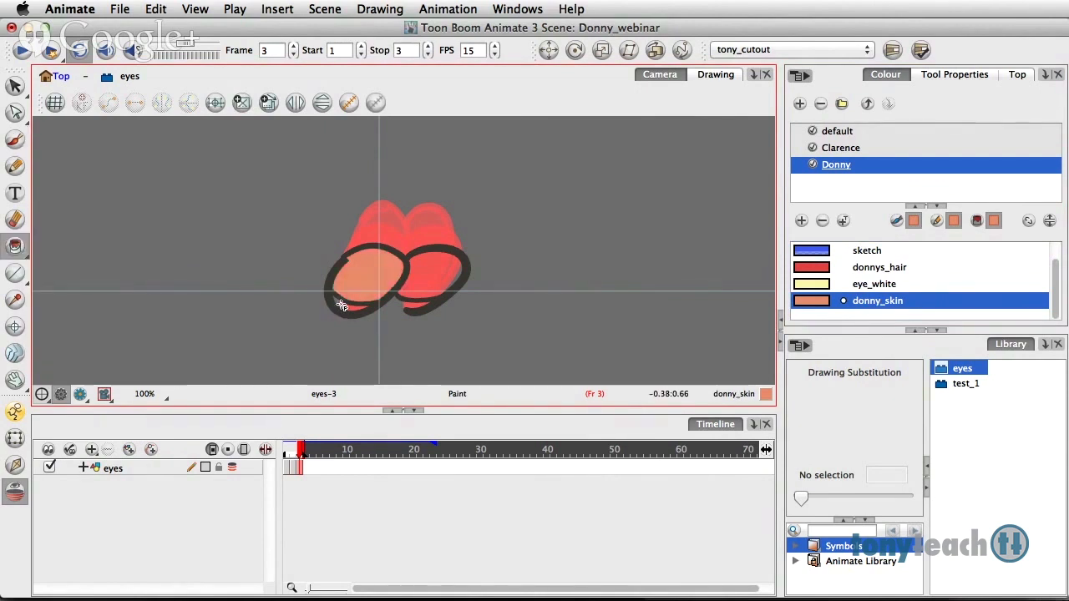
{"action": "left_click", "coordinate": [405, 305]}
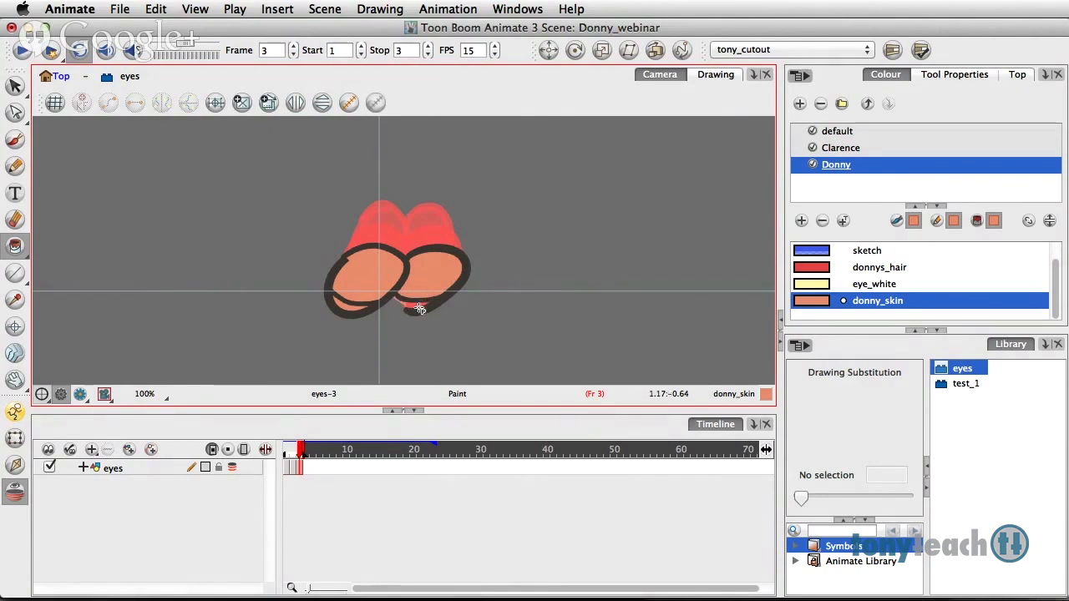
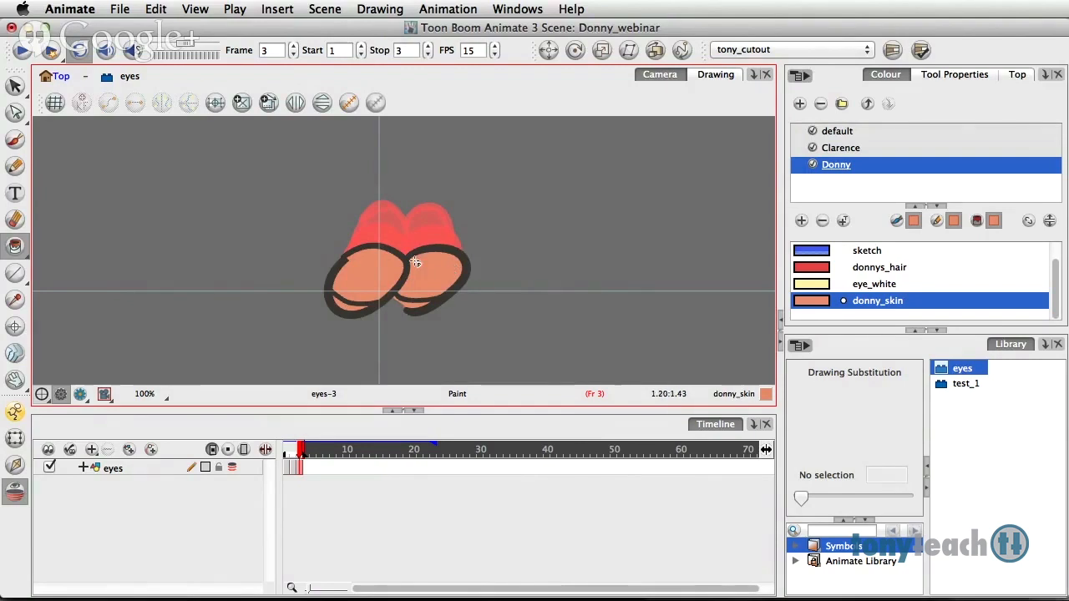
Add a new drawing layer named z-axis to the eyes symbol.
{"action": "left_click", "coordinate": [246, 467]}
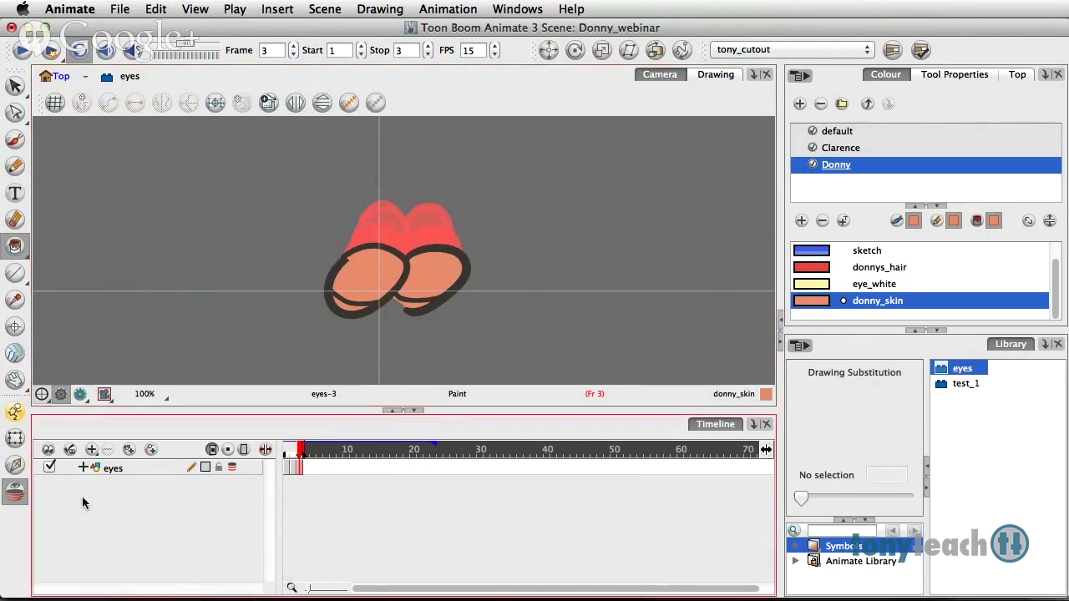
{"action": "left_click", "coordinate": [129, 451]}
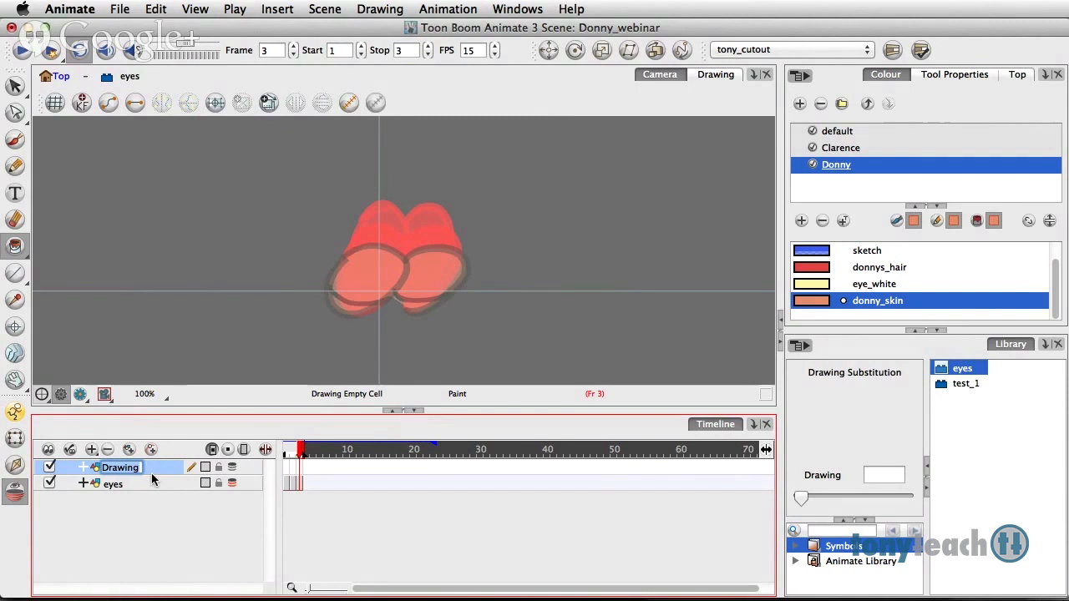
{"action": "type", "text": "z-axis"}
{"action": "key", "text": "Return"}
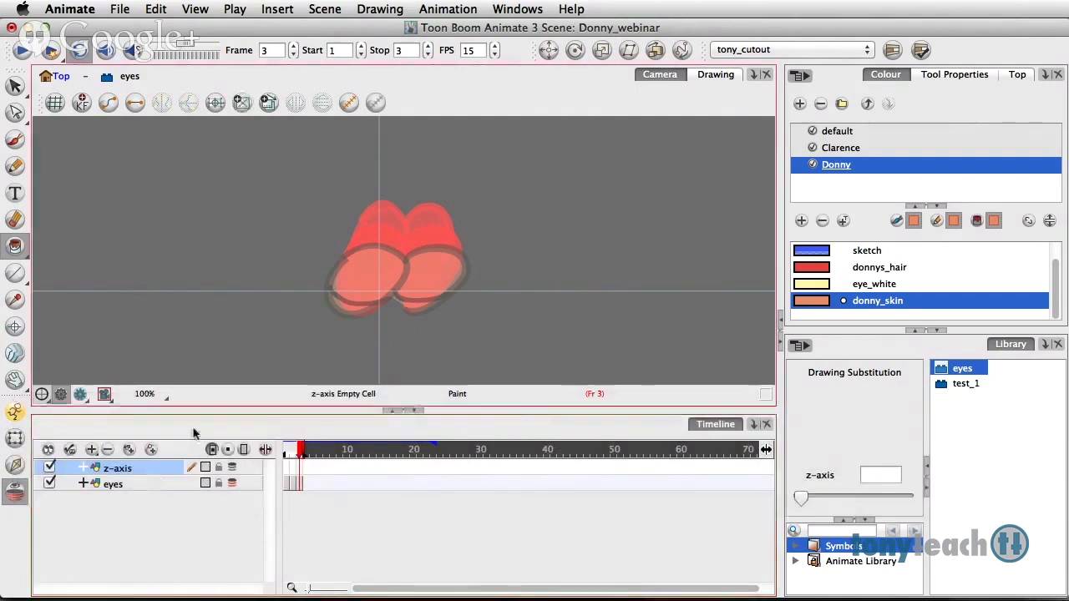
Select the outlines and skin-coloured eyelids of both eyes in frame 1 of the eyes layer, leaving out the eye whites.
{"action": "left_click", "coordinate": [289, 484]}
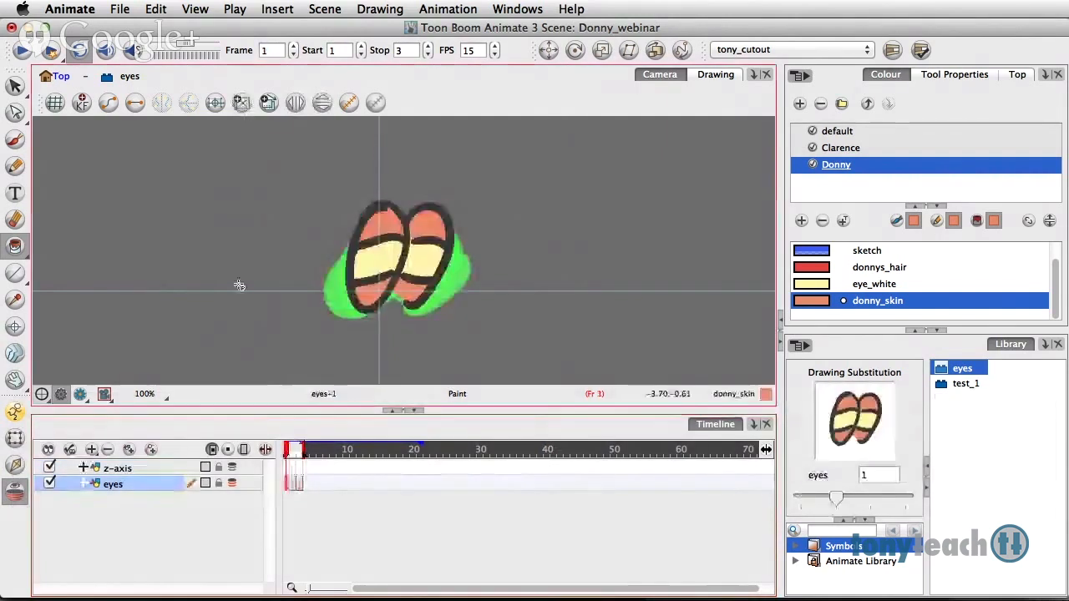
{"action": "left_click", "coordinate": [15, 86]}
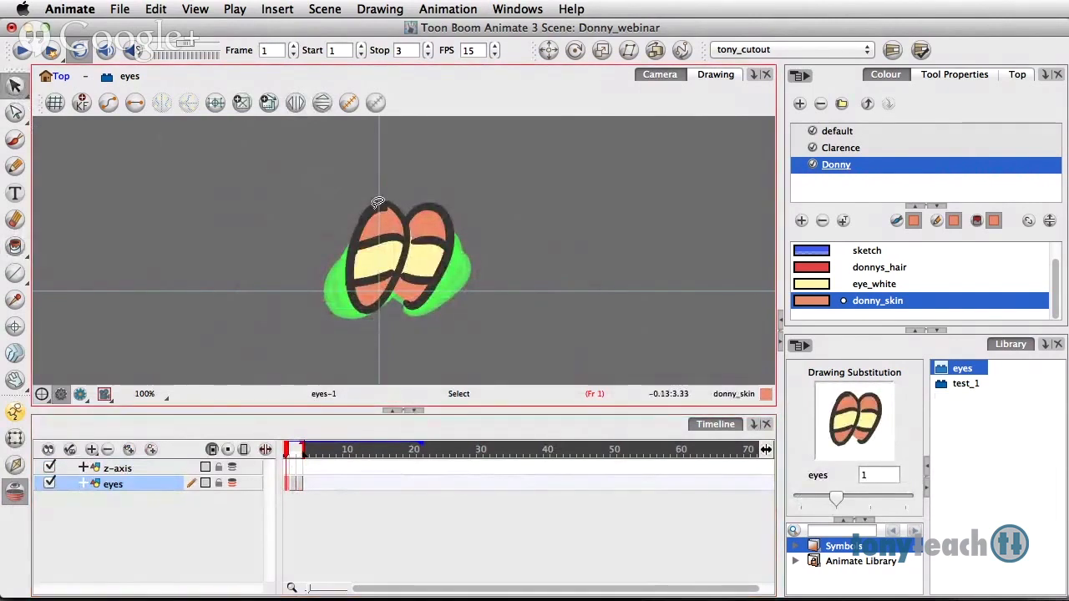
{"action": "left_click", "coordinate": [378, 203]}
{"action": "left_click", "coordinate": [392, 191]}
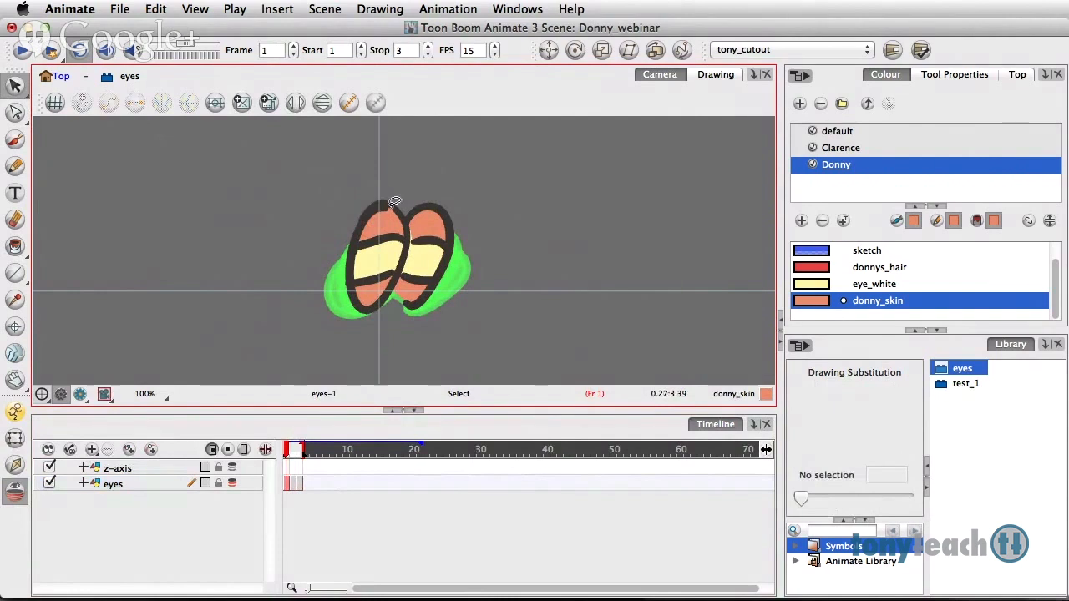
{"action": "left_click", "coordinate": [397, 203]}
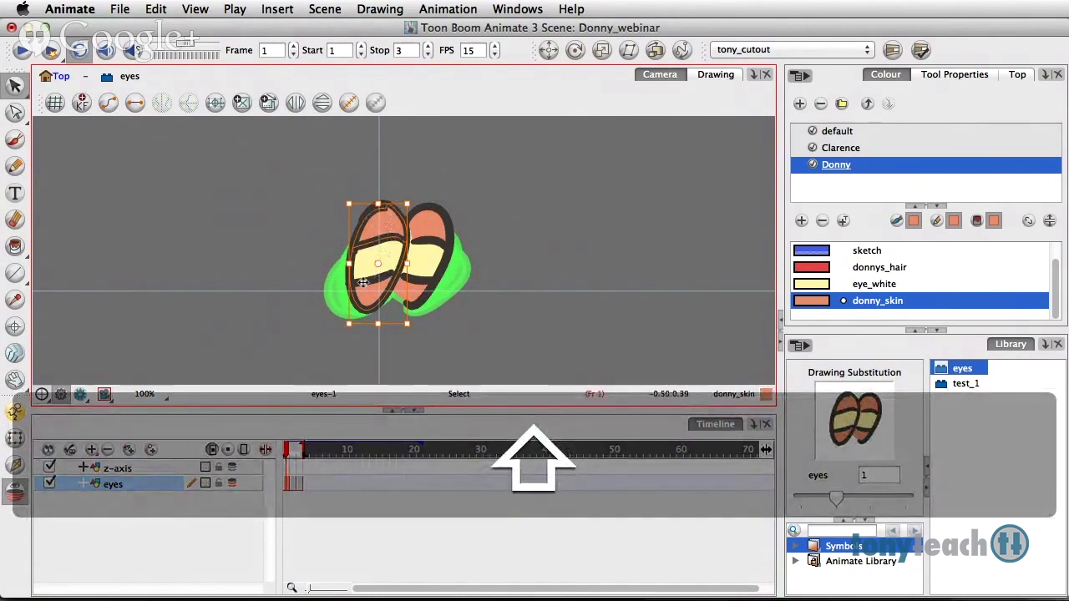
{"action": "left_click", "coordinate": [485, 253]}
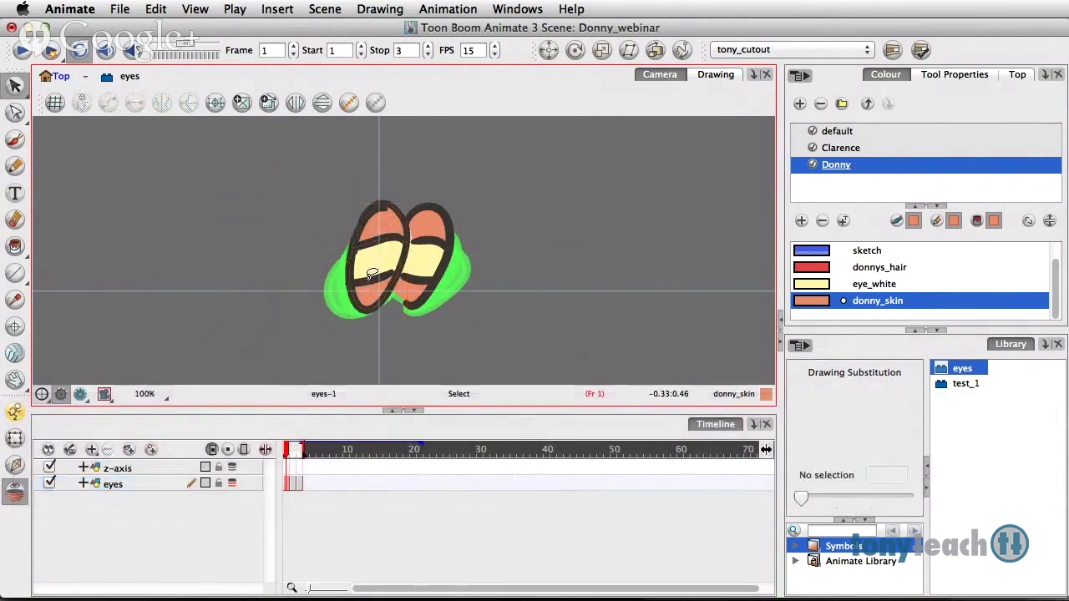
{"action": "left_click", "coordinate": [372, 275]}
{"action": "mouse_move", "coordinate": [475, 192]}
{"action": "left_mouse_down"}
{"action": "mouse_move", "coordinate": [371, 180]}
{"action": "mouse_move", "coordinate": [311, 263]}
{"action": "mouse_move", "coordinate": [326, 348]}
{"action": "mouse_move", "coordinate": [422, 353]}
{"action": "mouse_move", "coordinate": [473, 189]}
{"action": "left_mouse_up"}
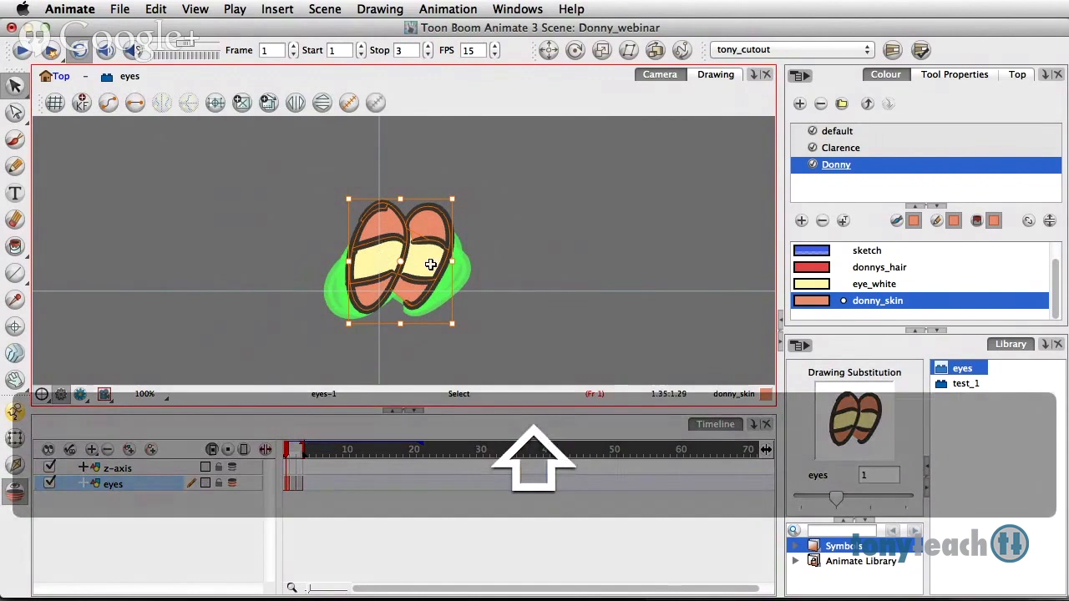
{"action": "key", "text": "super"}
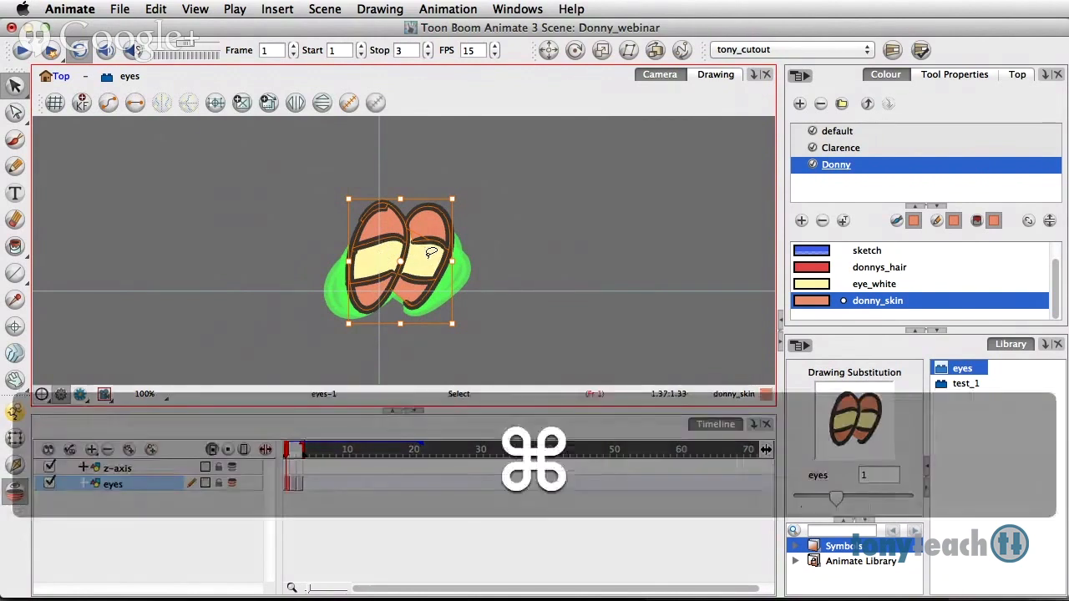
{"action": "key", "text": "super+x"}
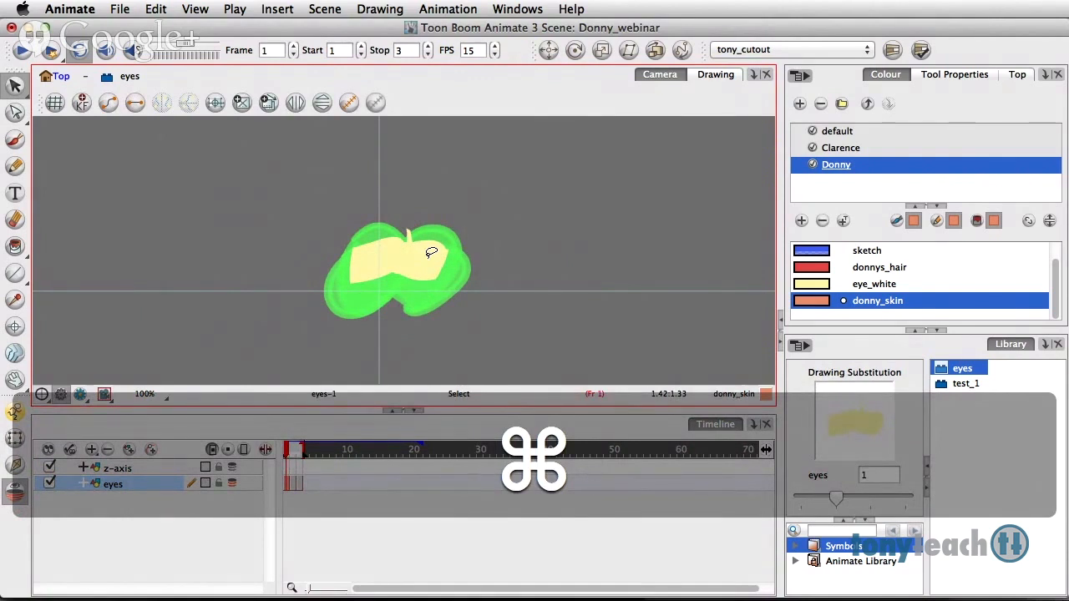
{"action": "key", "text": "super+z"}
Copy the selected outlines and eyelids and paste them into frame 1 of the z-axis layer.
{"action": "key", "text": "super+c"}
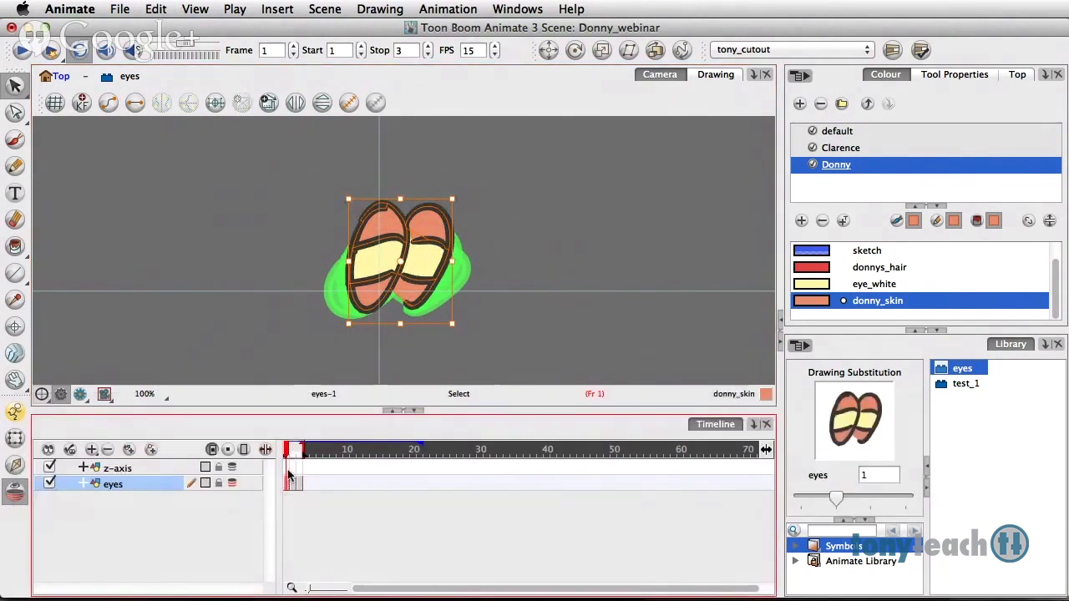
{"action": "left_click", "coordinate": [293, 469]}
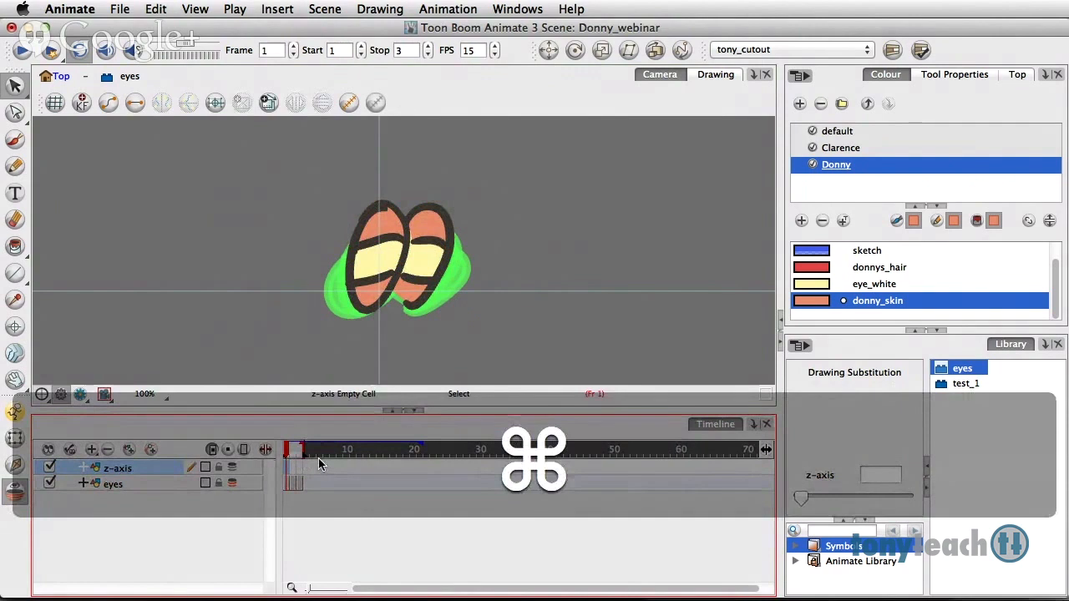
{"action": "key", "text": "super+v"}
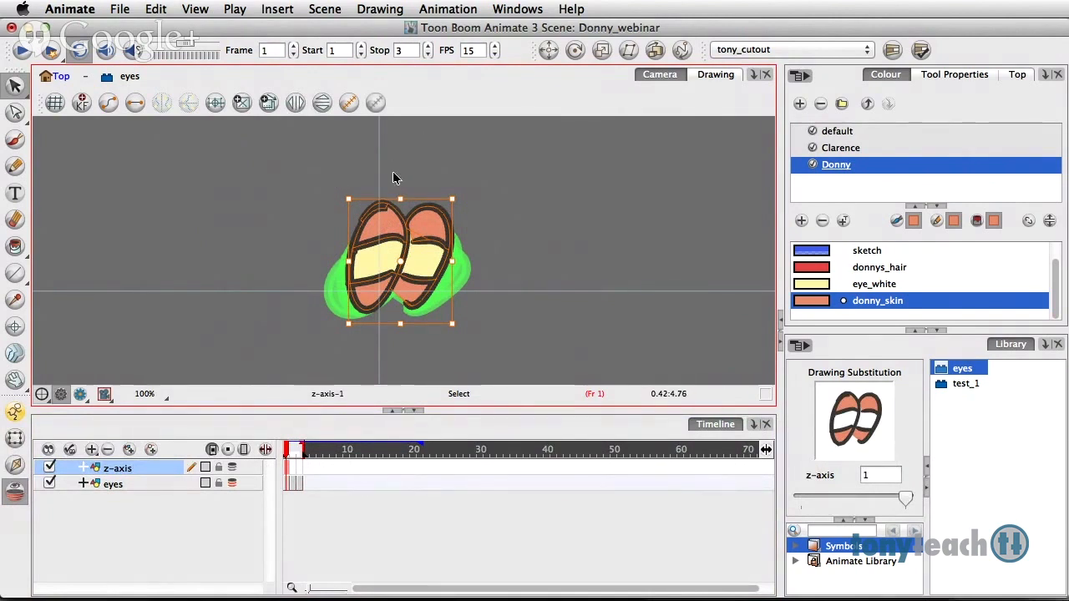
Nudge the z-axis layer's frame 1 drawing forward in depth, towards the camera, using the Transform tool.
{"action": "key", "text": "alt"}
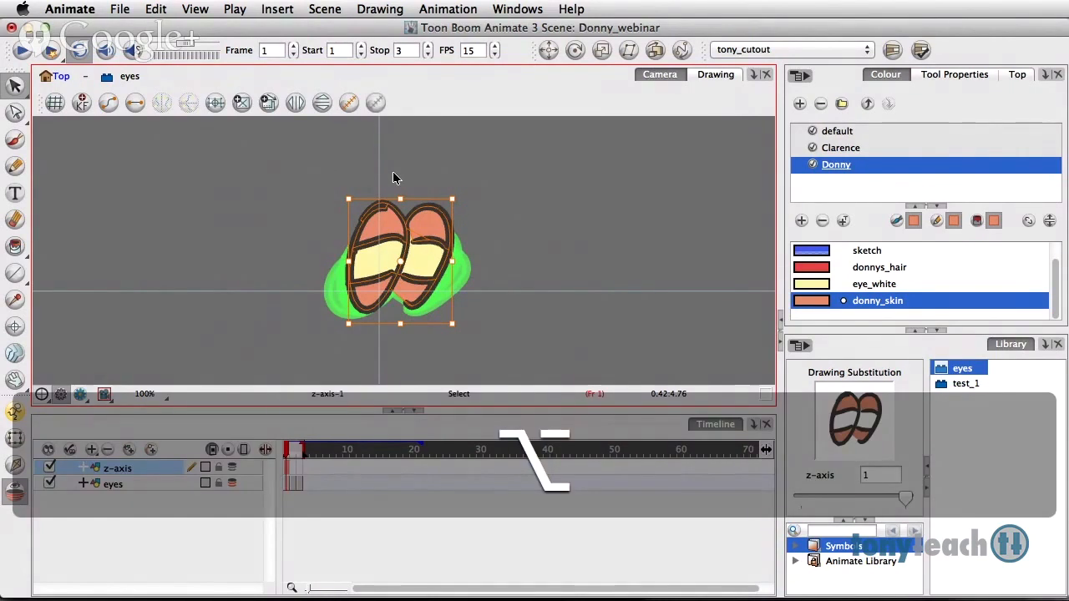
{"action": "key", "text": "alt+Down"}
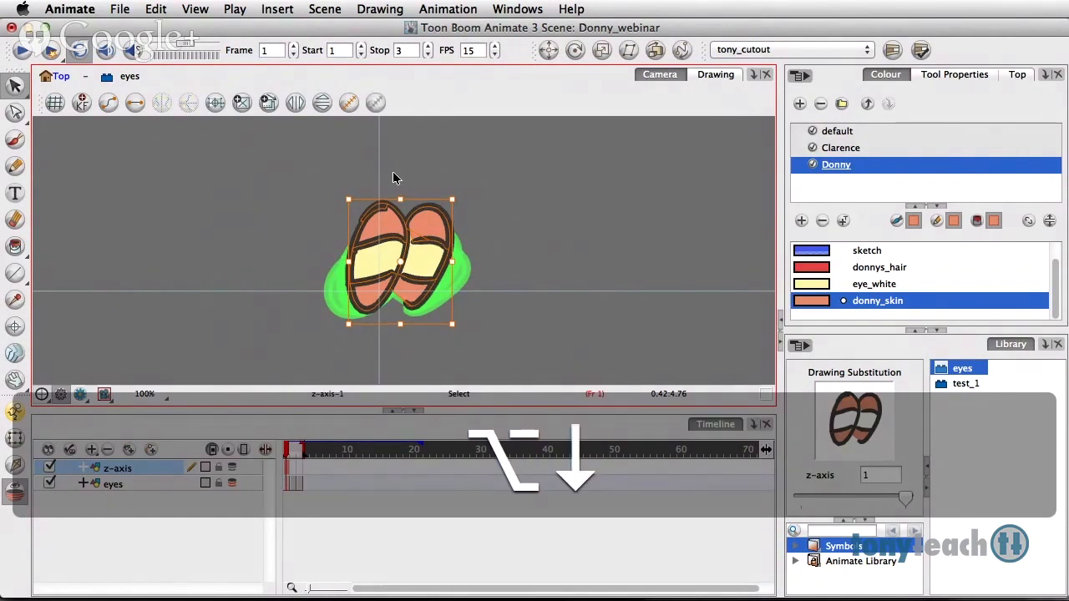
{"action": "key", "text": "alt+Down"}
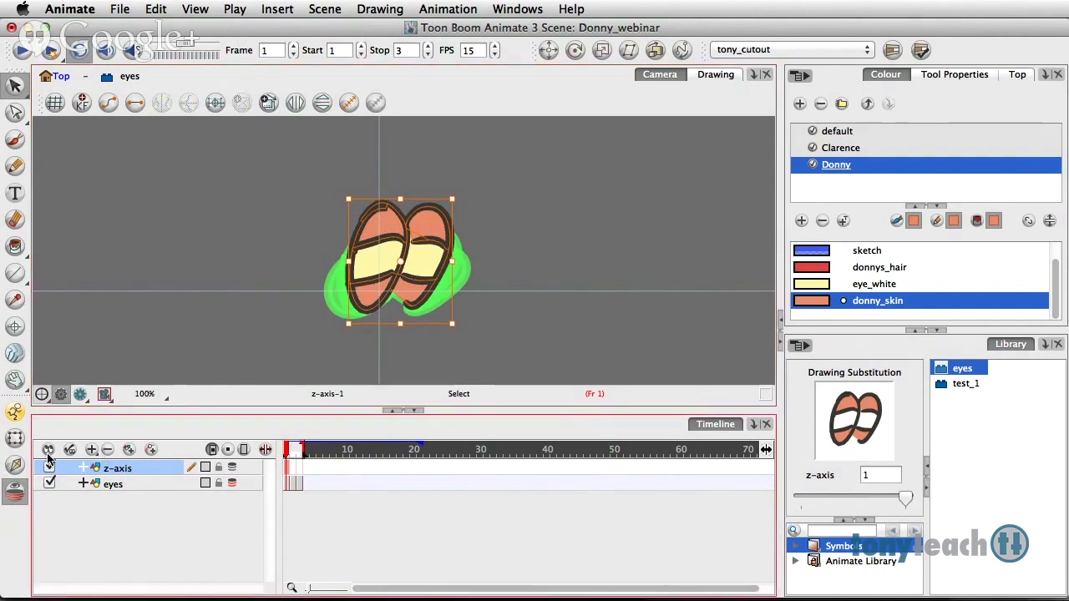
{"action": "left_click", "coordinate": [16, 440]}
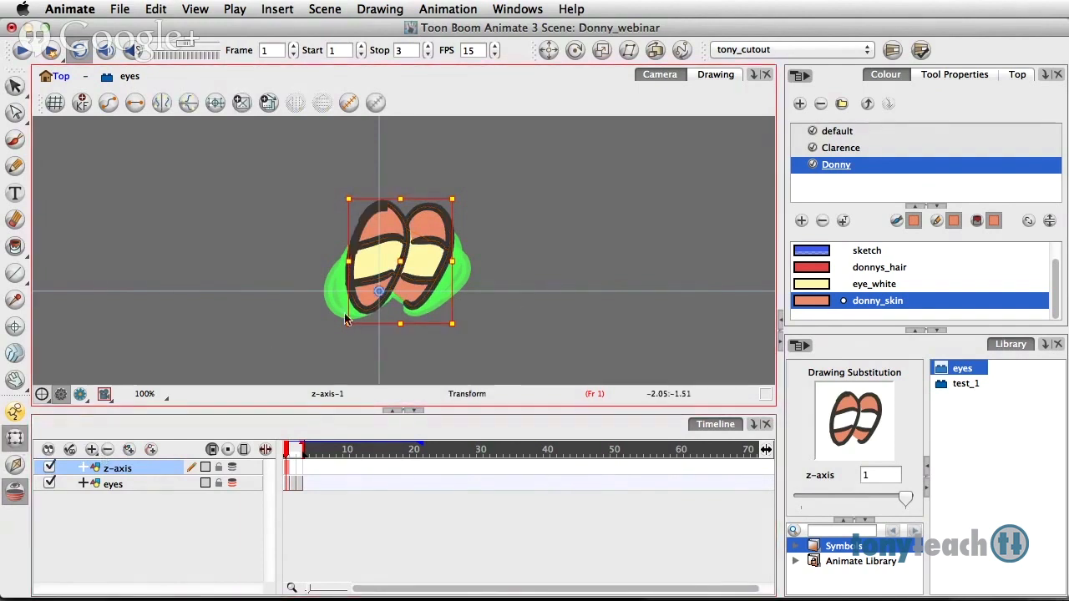
{"action": "left_click", "coordinate": [535, 298]}
{"action": "left_click", "coordinate": [291, 470]}
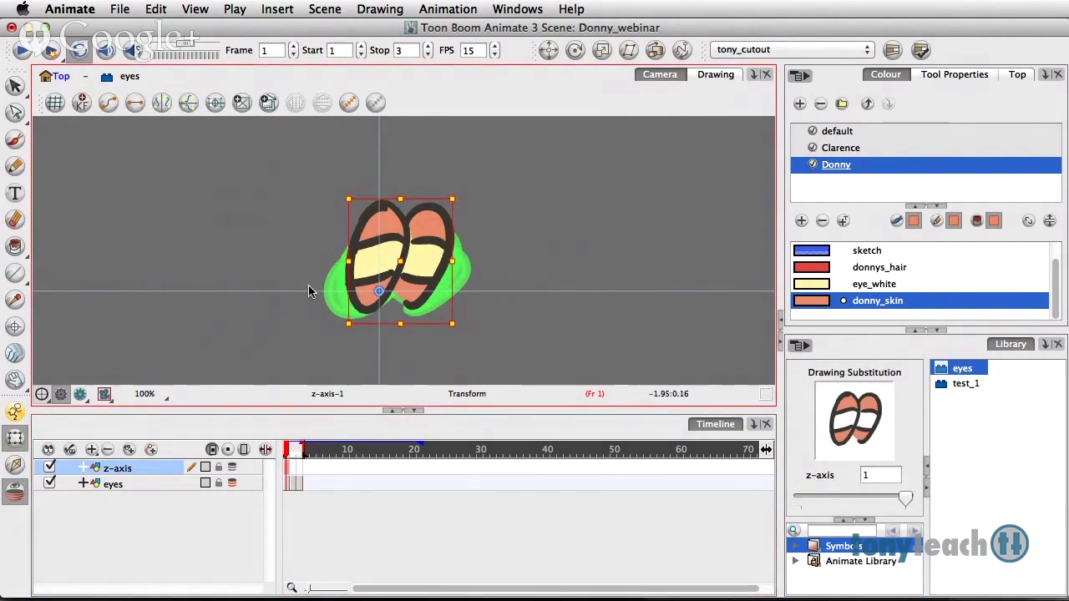
{"action": "key", "text": "alt+Down"}
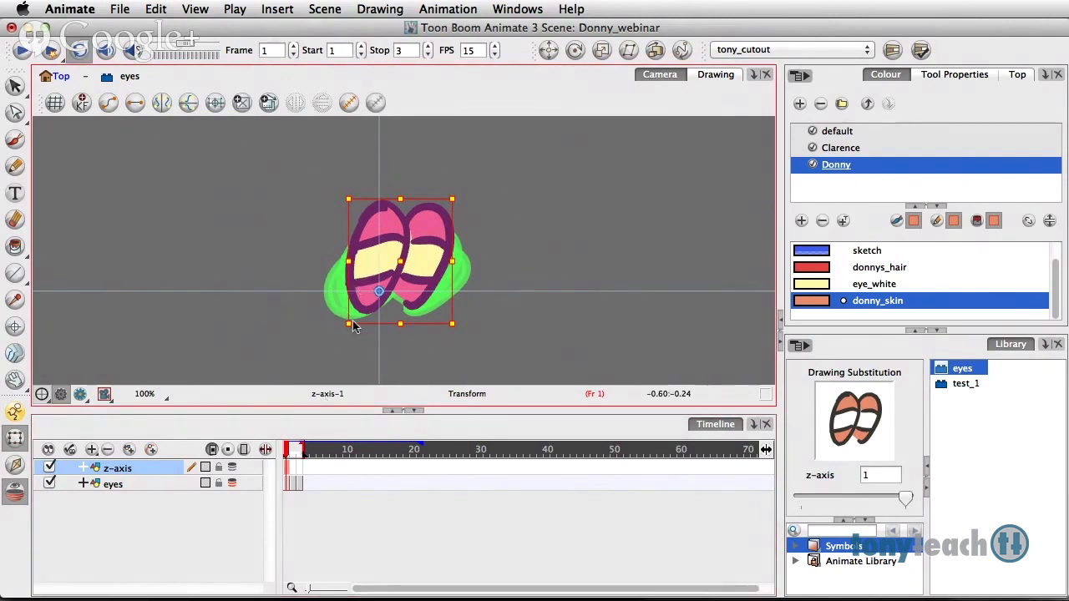
Select the outlines and skin-coloured eyelids of both eyes in frame 2 of the eyes layer, leaving out the eye whites.
{"action": "left_click", "coordinate": [293, 471]}
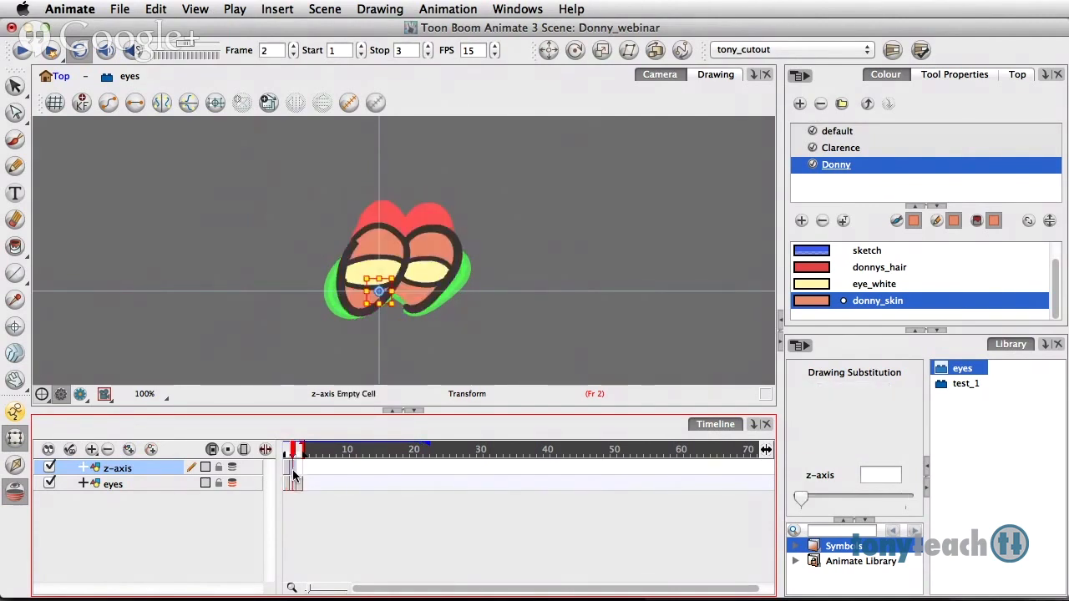
{"action": "left_click", "coordinate": [395, 344]}
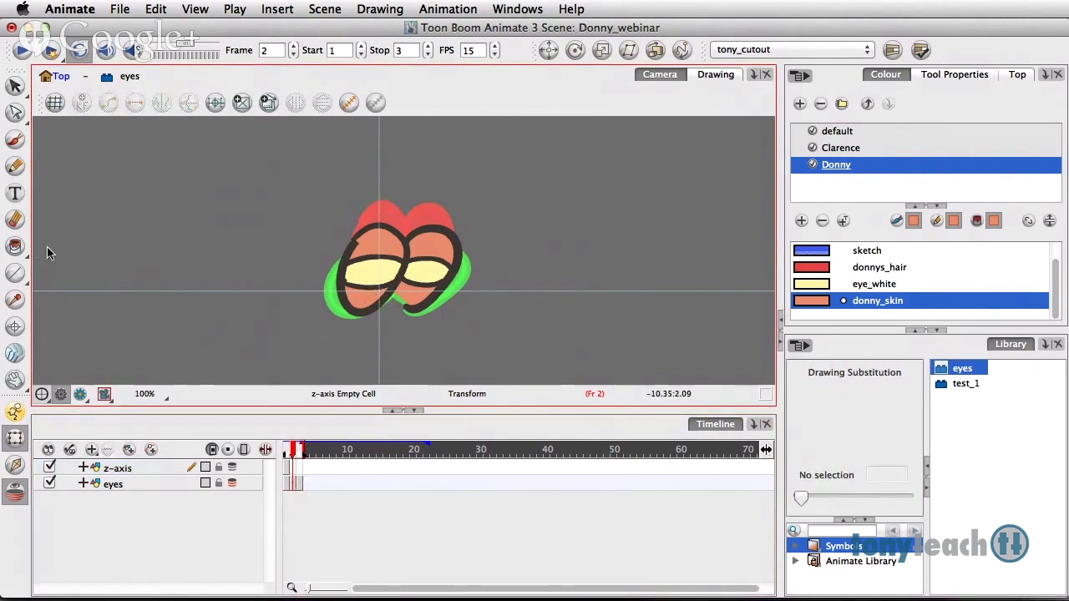
{"action": "left_click", "coordinate": [15, 86]}
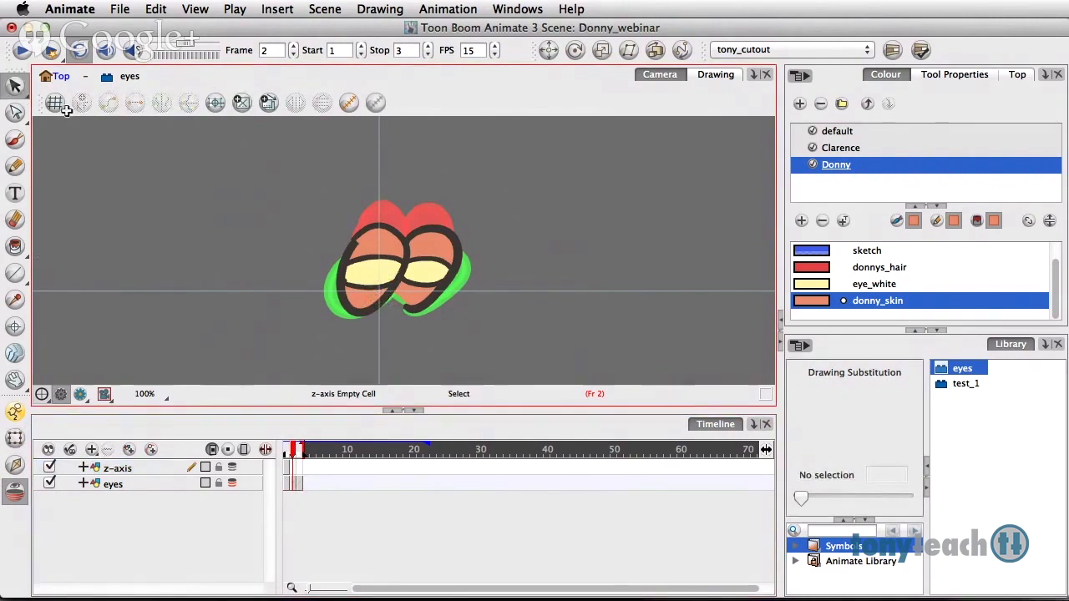
{"action": "left_click", "coordinate": [368, 228]}
{"action": "left_click", "coordinate": [511, 219]}
{"action": "mouse_move", "coordinate": [512, 220]}
{"action": "left_mouse_down"}
{"action": "mouse_move", "coordinate": [293, 304]}
{"action": "mouse_move", "coordinate": [512, 220]}
{"action": "left_mouse_up"}
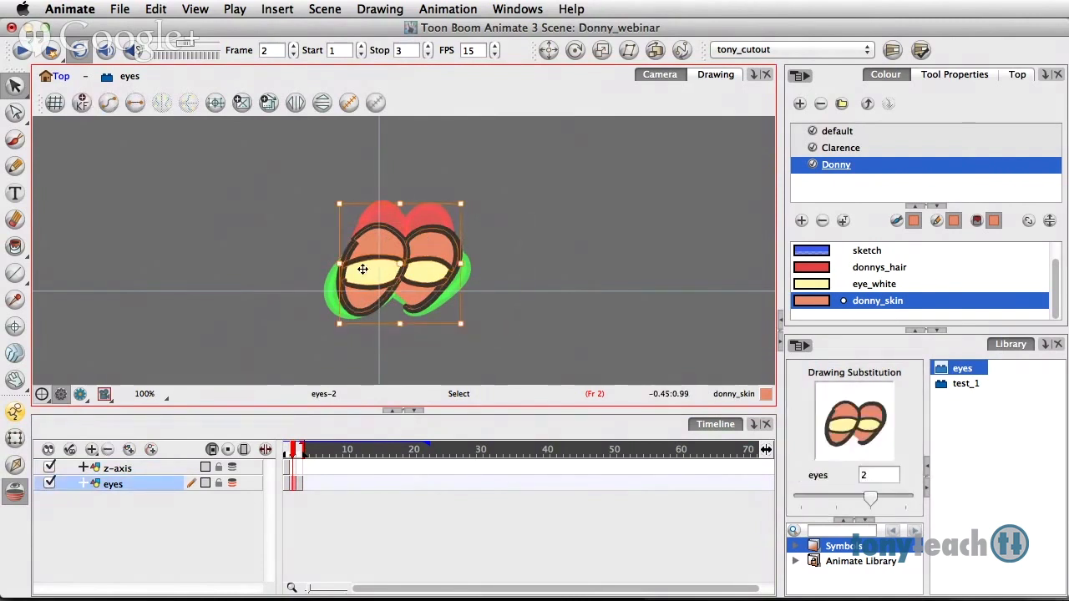
{"action": "key", "text": "Up"}
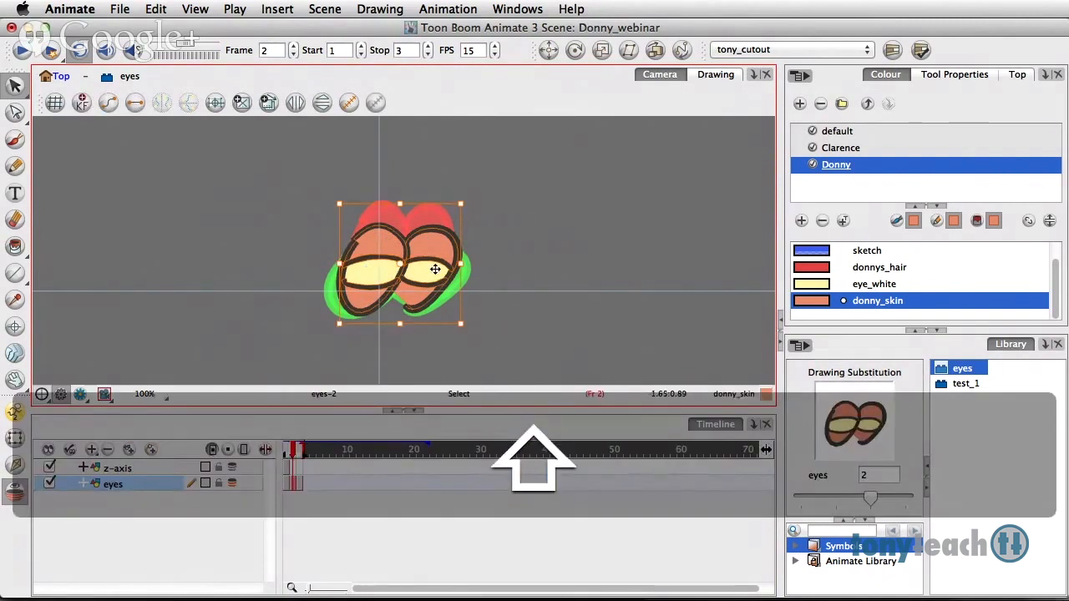
Copy the selected outlines and eyelids, keeping the originals in place, and paste them into frame 2 of the z-axis layer.
{"action": "key", "text": "super+x"}
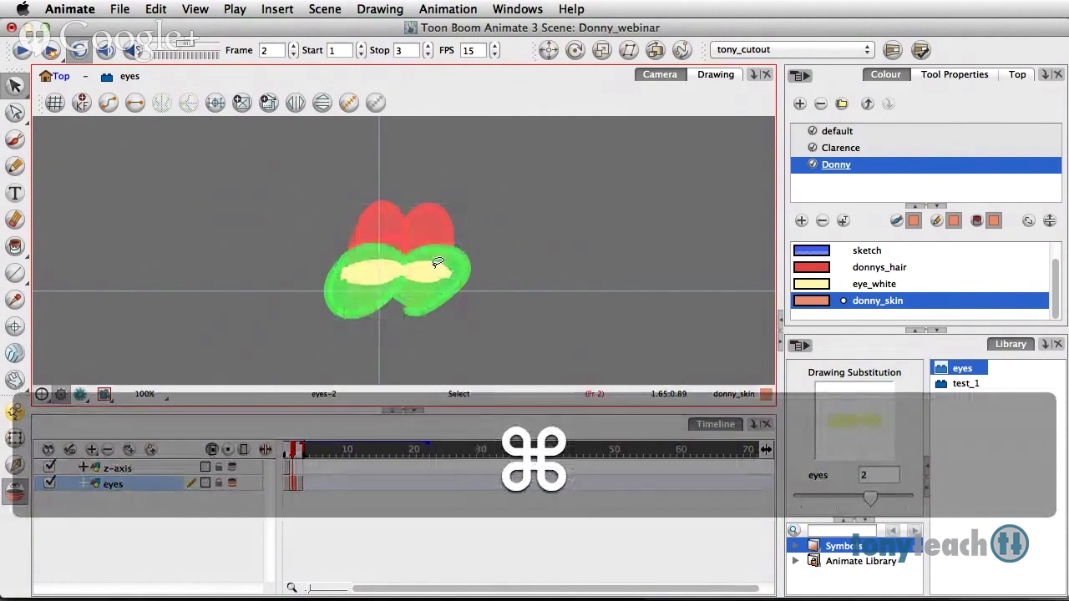
{"action": "key", "text": "super+z"}
{"action": "key", "text": "super+c"}
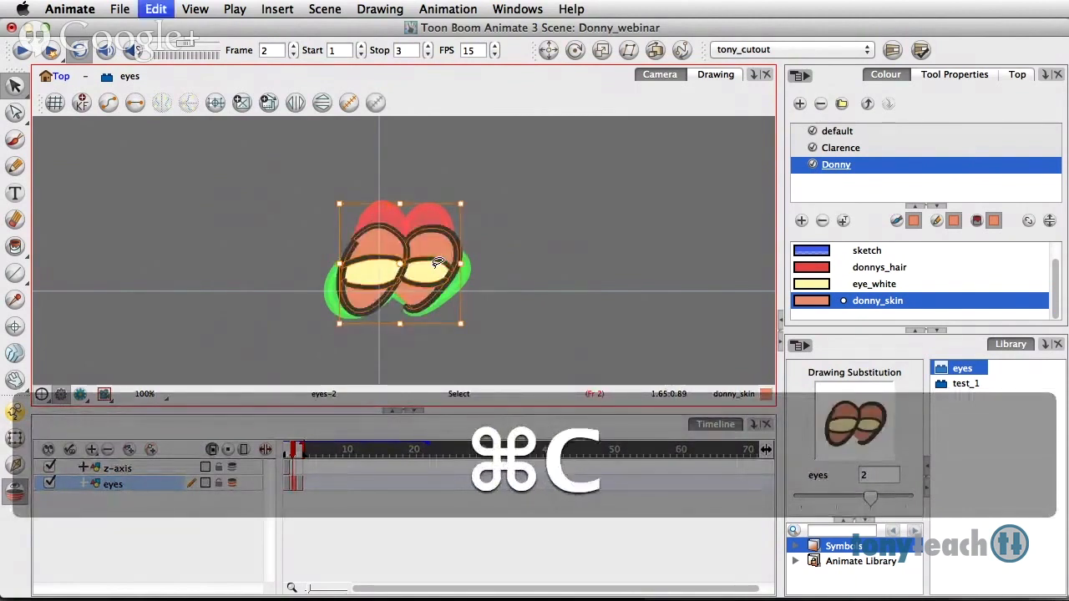
{"action": "left_click", "coordinate": [294, 470]}
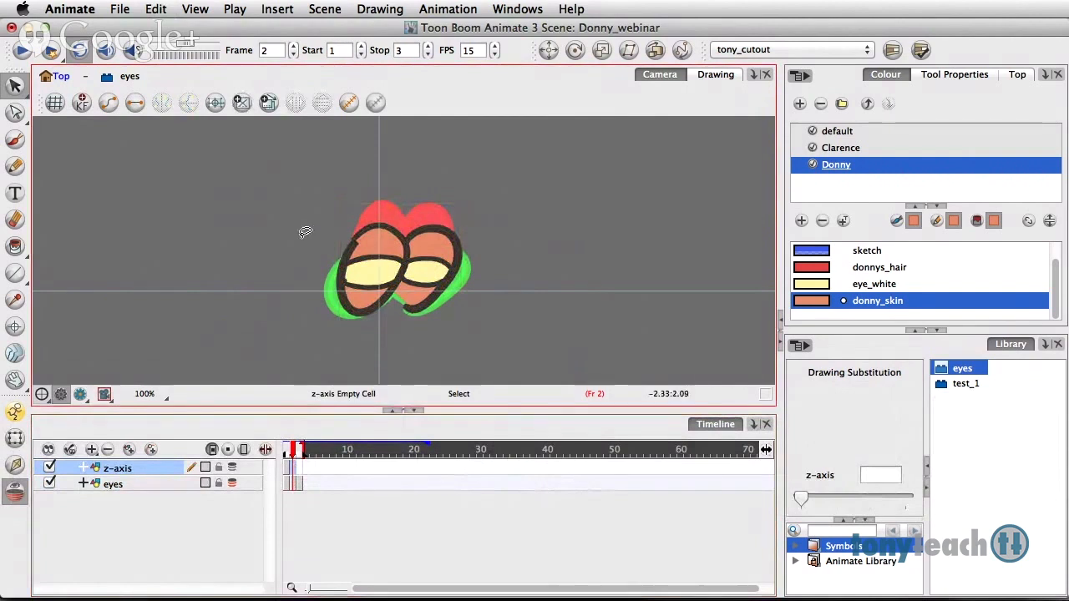
{"action": "key", "text": "super+v"}
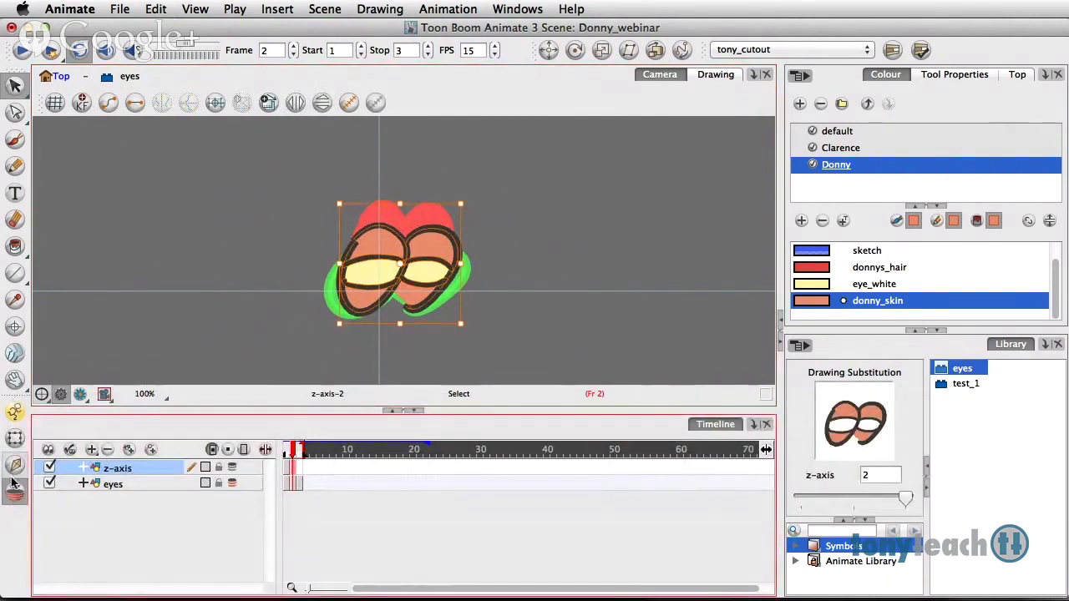
Nudge the z-axis layer's frame 2 drawing forward in depth, towards the camera, using the Transform tool.
{"action": "left_click", "coordinate": [15, 439]}
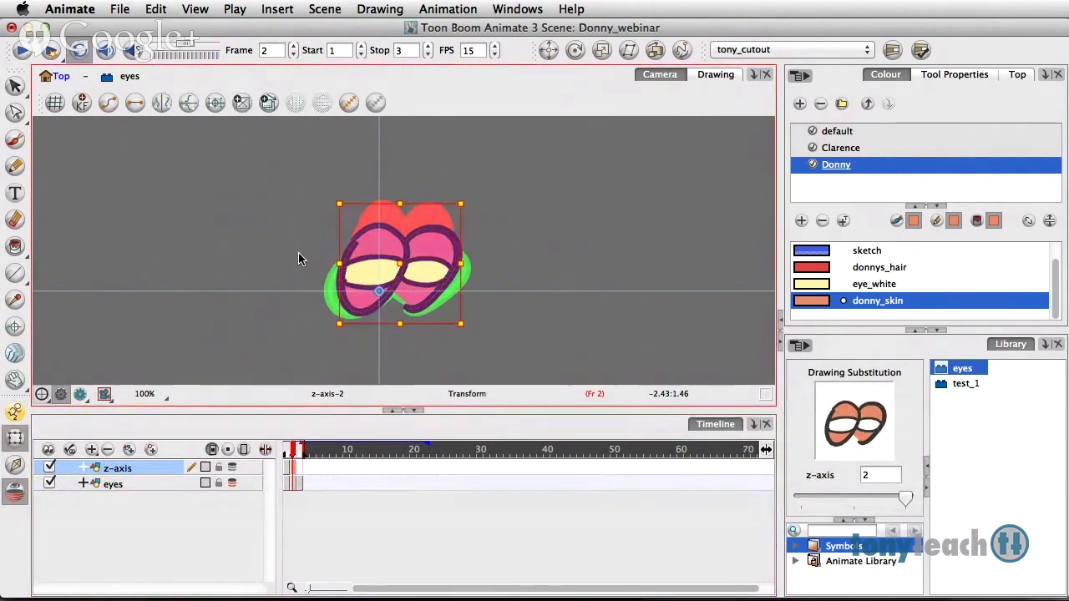
{"action": "key", "text": "alt"}
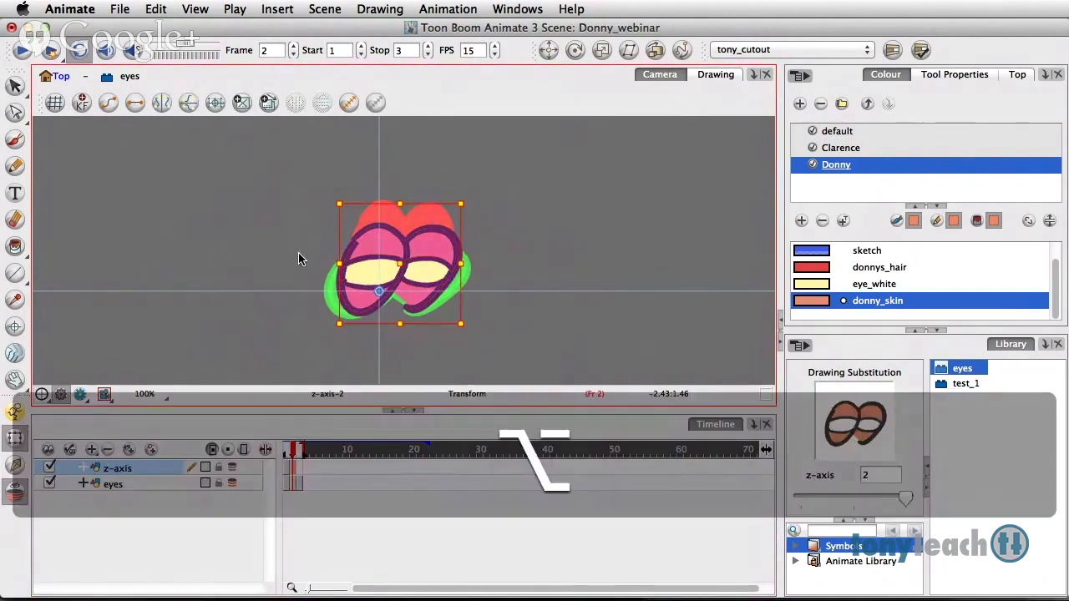
Nudge the frame 2 drawing on the z-axis layer forward in depth.
{"action": "key", "text": "alt+Down"}
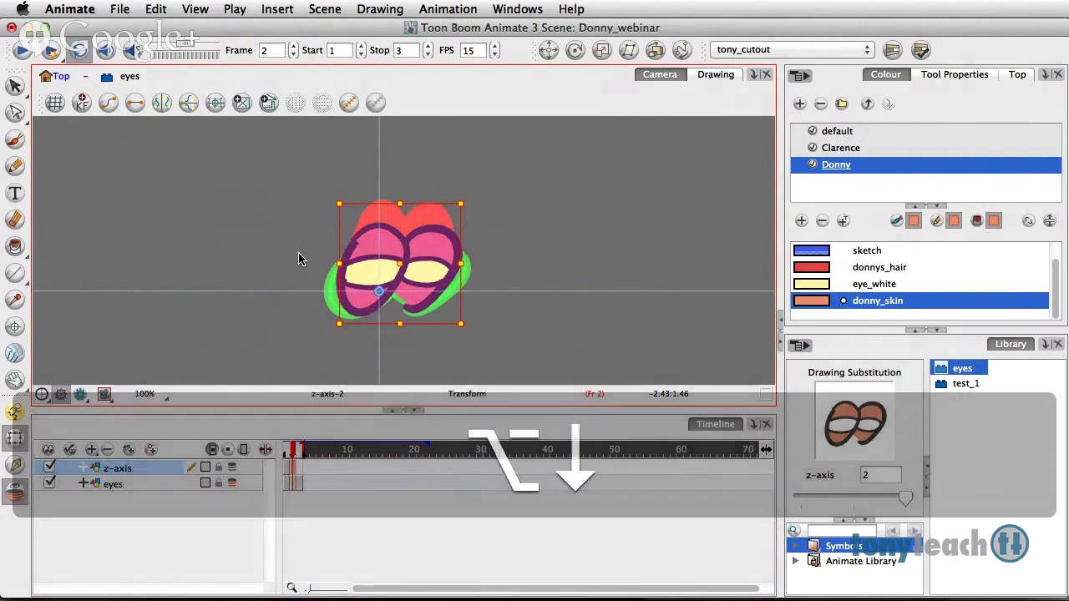
Copy the closed-eyes drawing from frame 3 of the eyes layer to the z-axis layer and nudge it forward in depth.
{"action": "left_click", "coordinate": [301, 484]}
{"action": "left_click", "coordinate": [465, 244]}
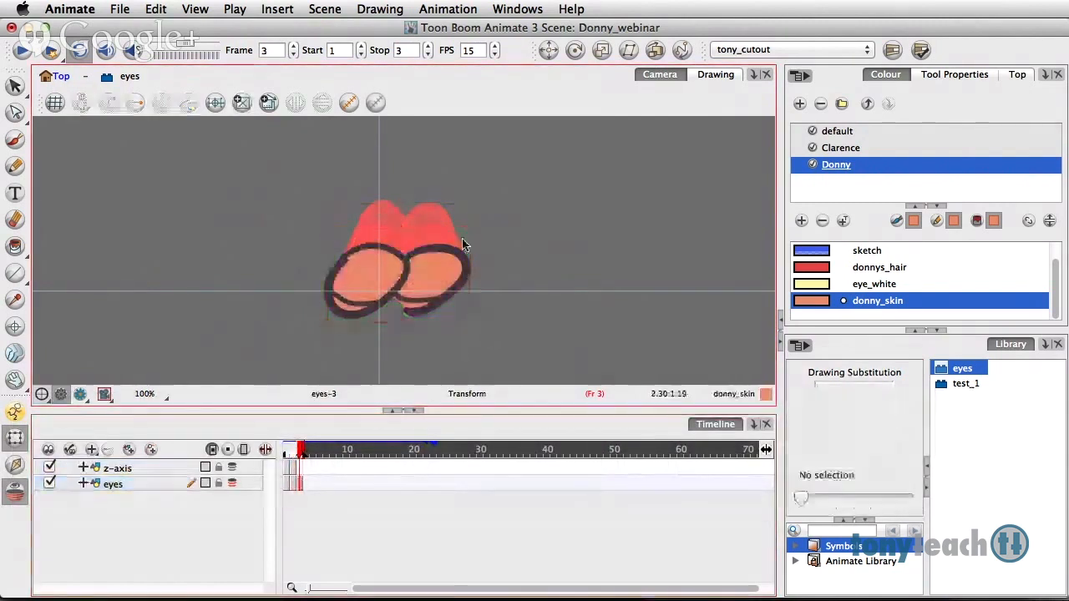
{"action": "left_click_drag", "start_coordinate": [303, 327], "coordinate": [464, 337]}
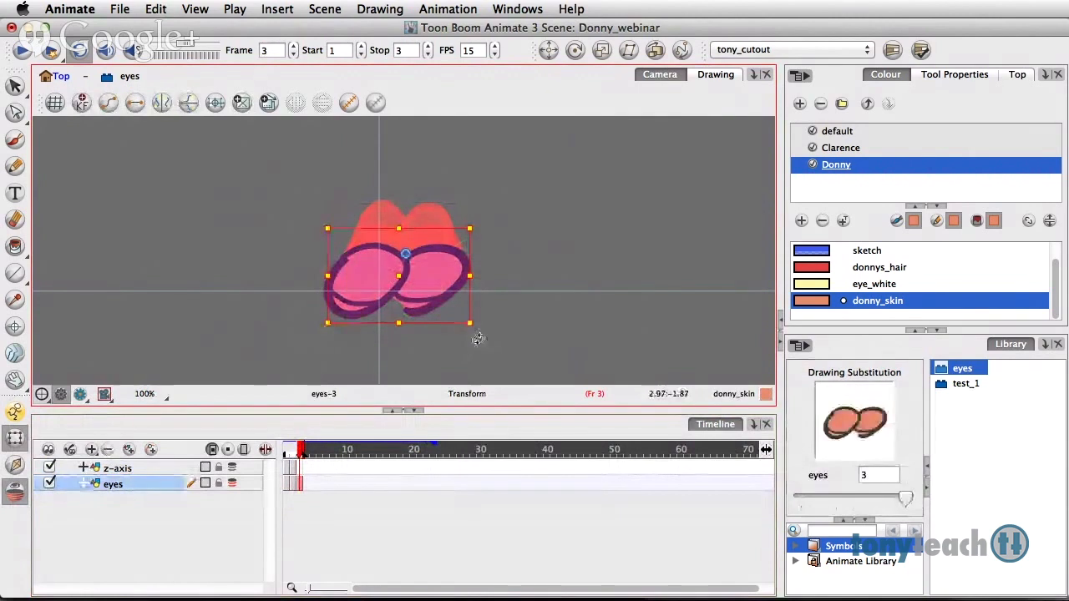
{"action": "key", "text": "super+c"}
{"action": "left_click", "coordinate": [301, 470]}
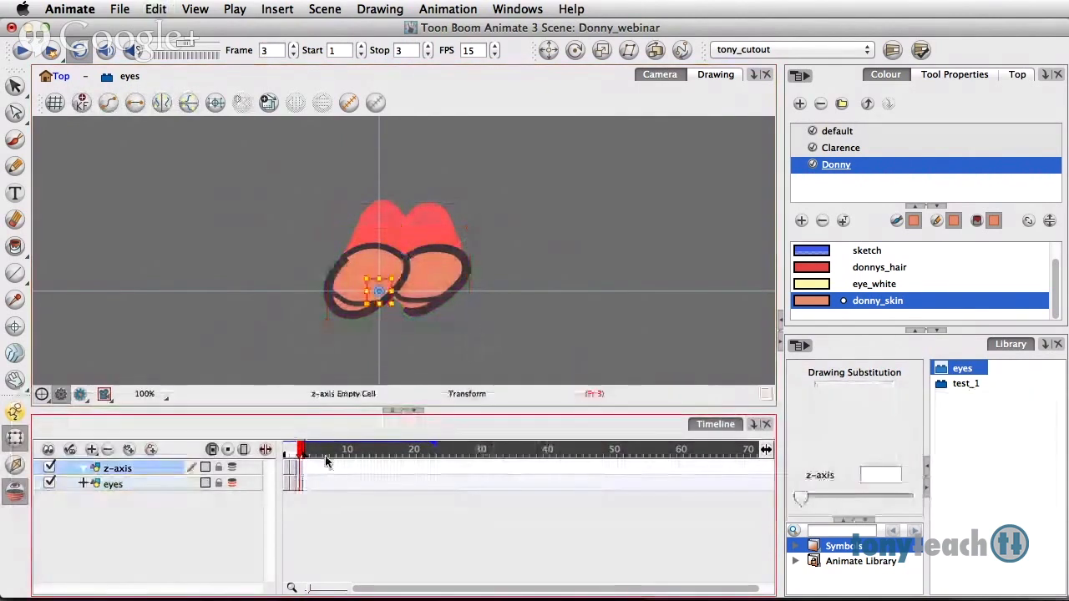
{"action": "key", "text": "super+v"}
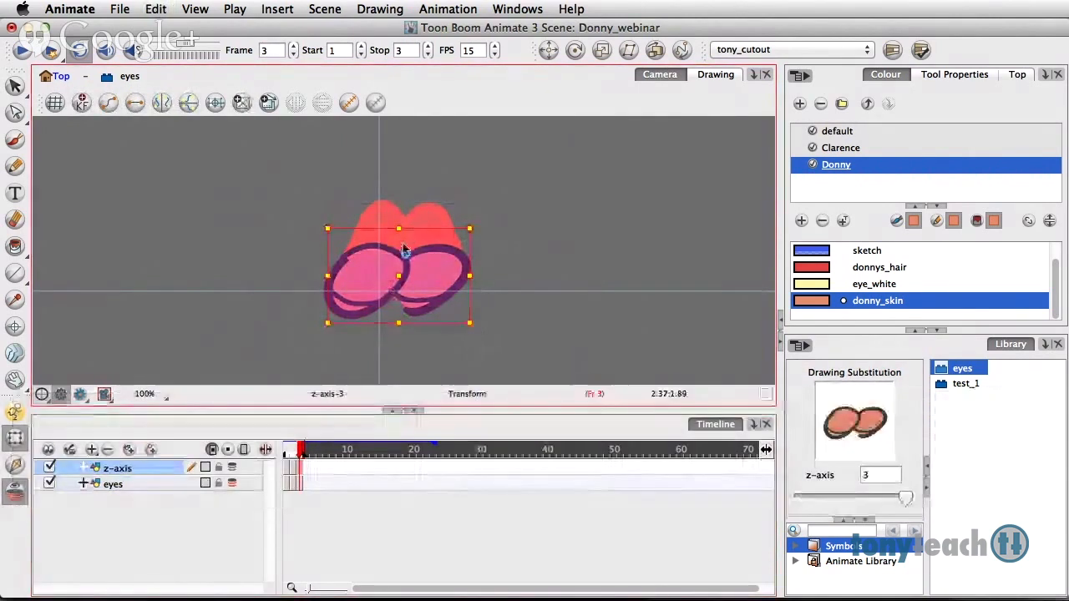
{"action": "key", "text": "alt"}
{"action": "key", "text": "alt+Down"}
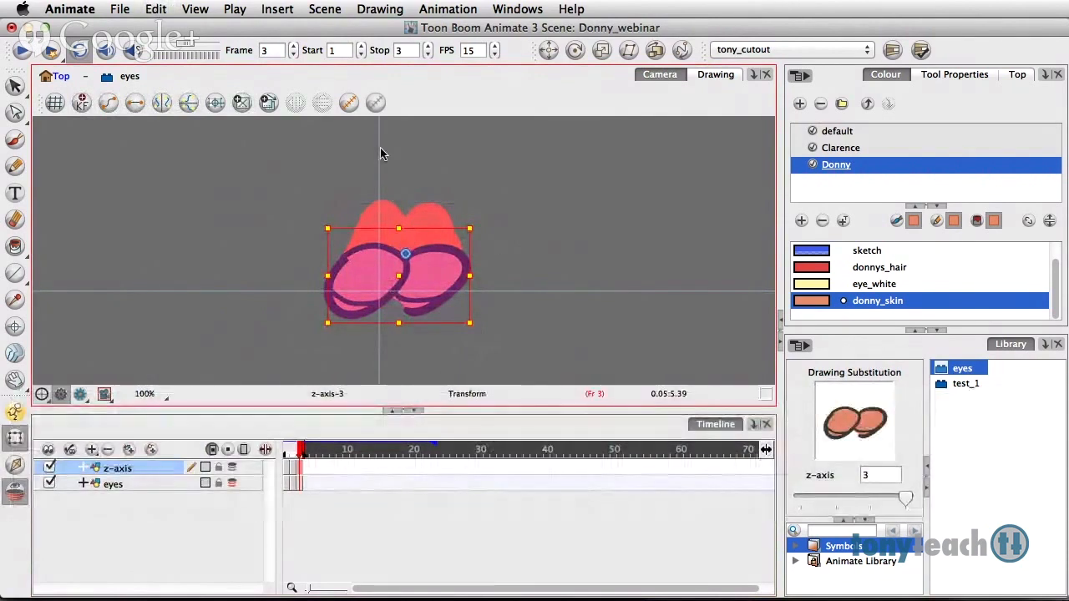
Return from the eyes symbol to the top-level scene and delete the original eyes drawing layer.
{"action": "left_click", "coordinate": [61, 76]}
{"action": "left_click", "coordinate": [98, 245]}
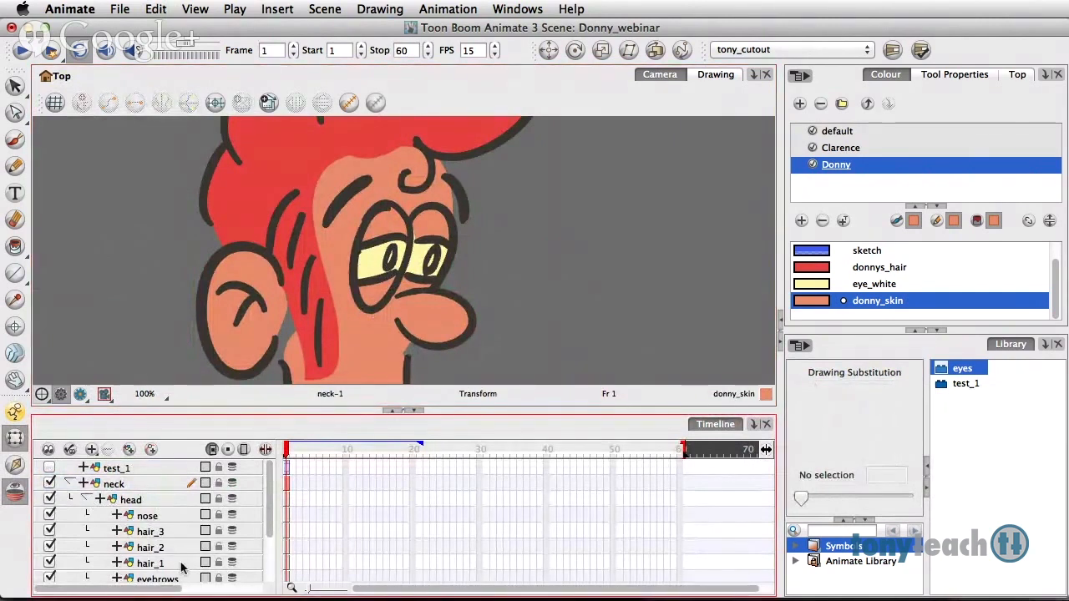
{"action": "scroll", "coordinate": [177, 558], "scroll_direction": "down", "scroll_amount": 3}
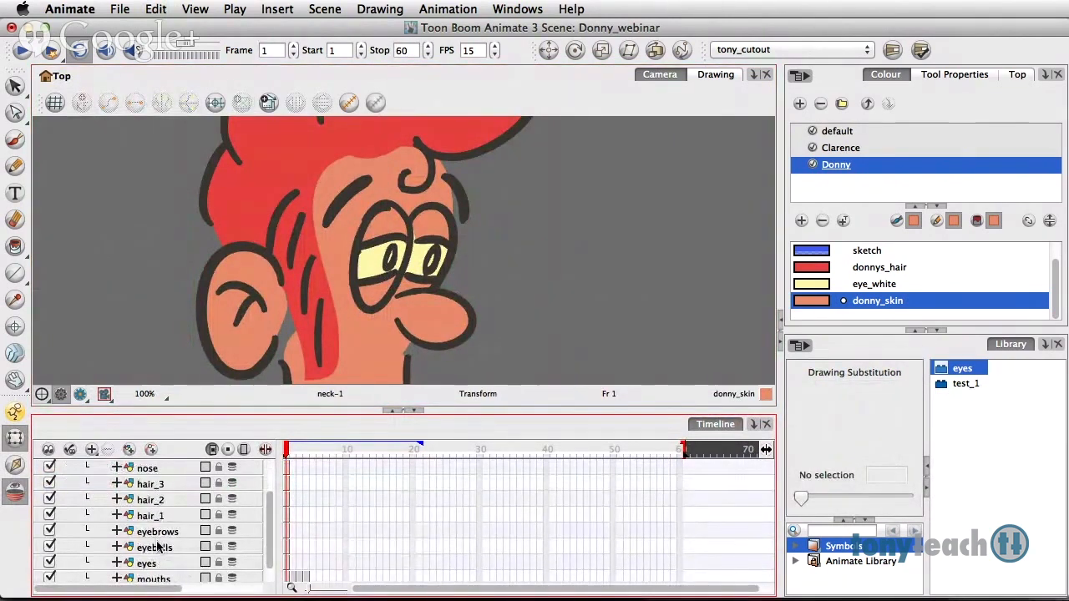
{"action": "left_click", "coordinate": [158, 547]}
{"action": "left_click", "coordinate": [150, 565]}
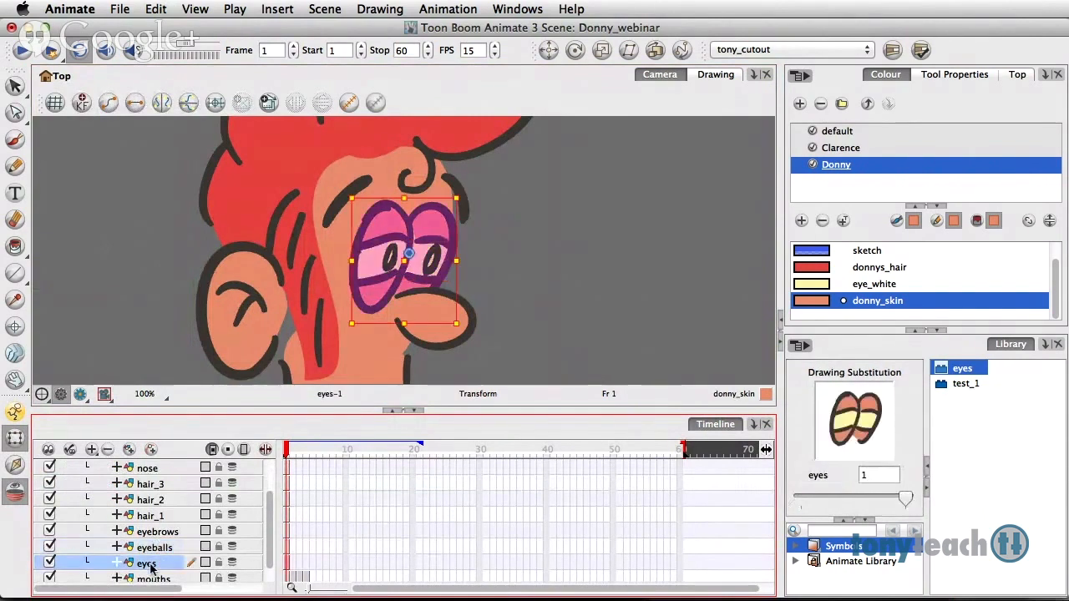
{"action": "scroll", "coordinate": [154, 567], "scroll_direction": "down", "scroll_amount": 1}
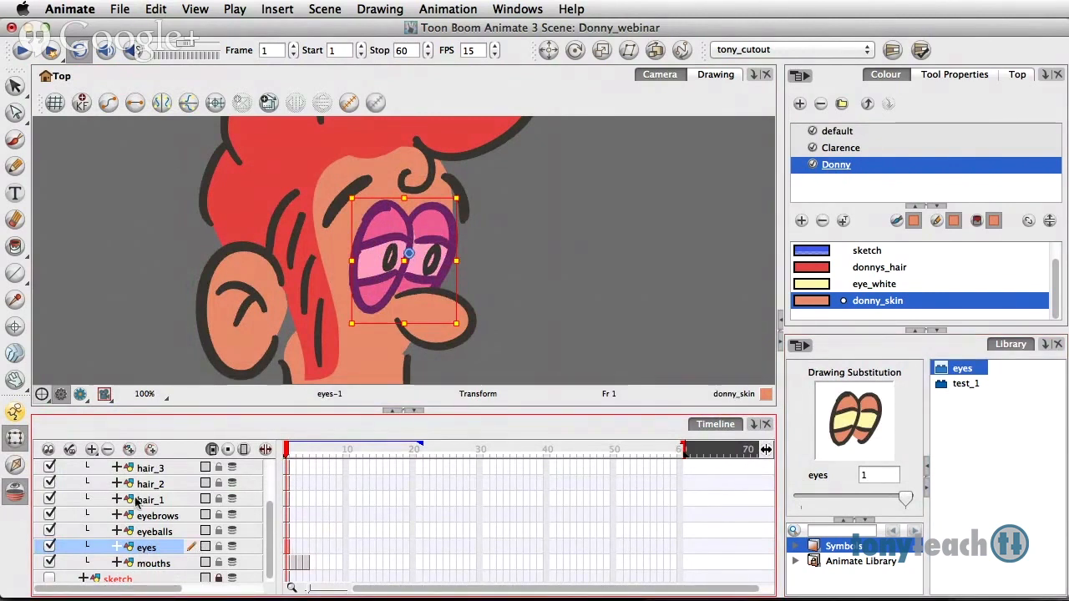
{"action": "left_click", "coordinate": [107, 452]}
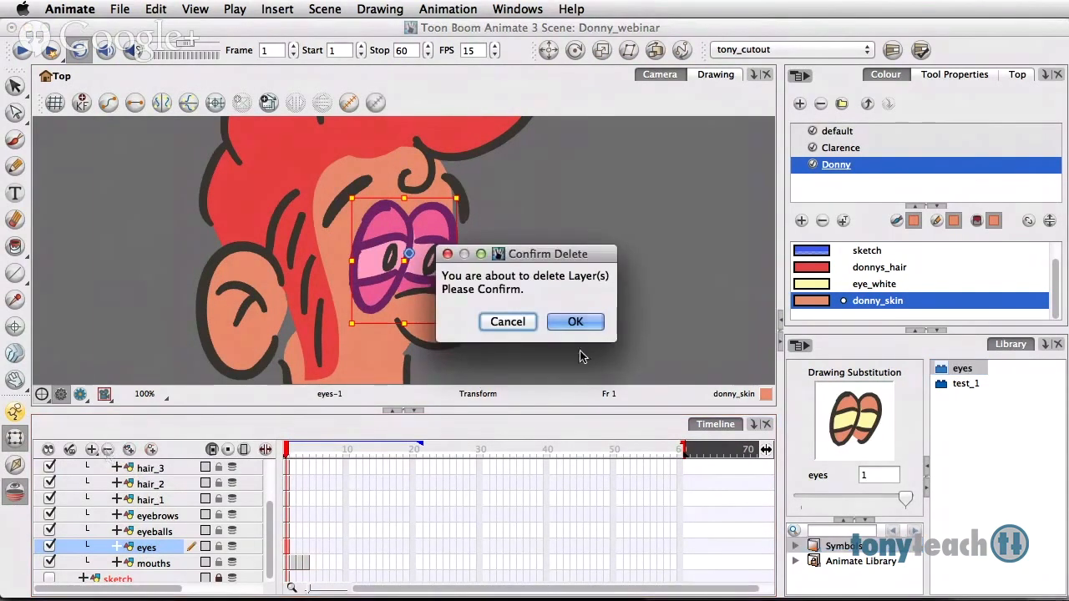
{"action": "left_click", "coordinate": [585, 323]}
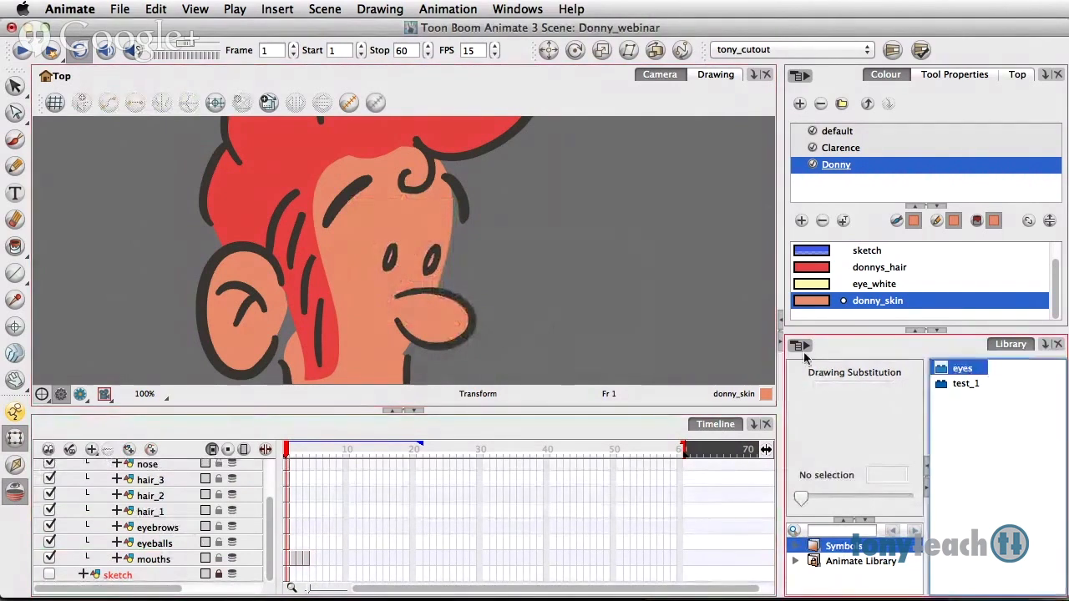
Add the eyes symbol from the library as a layer under the head, between eyeballs and mouths.
{"action": "left_click_drag", "start_coordinate": [948, 371], "coordinate": [164, 520]}
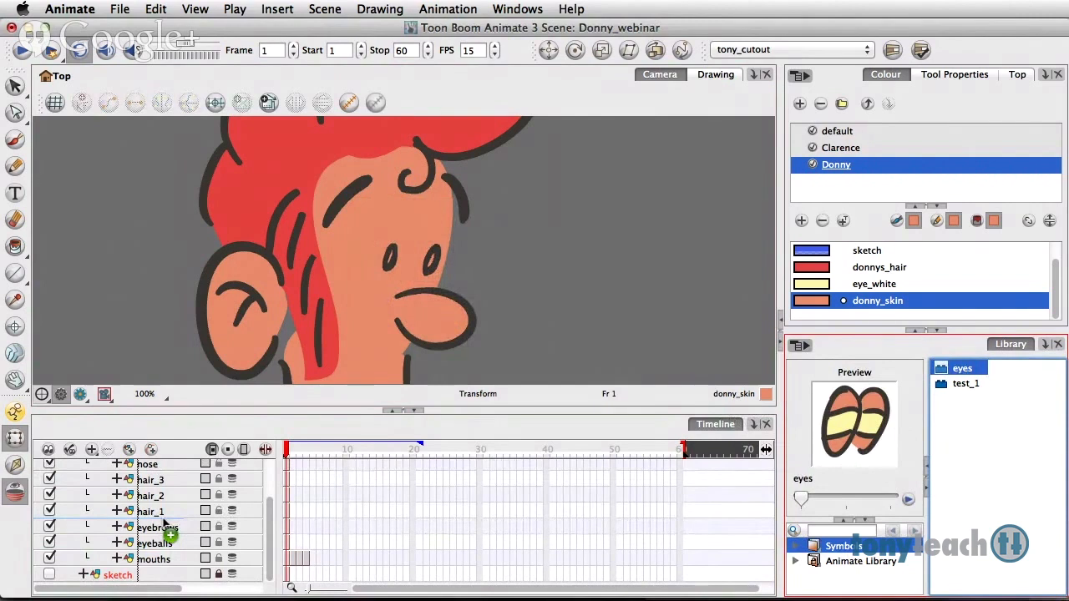
{"action": "left_click_drag", "start_coordinate": [163, 521], "coordinate": [164, 556]}
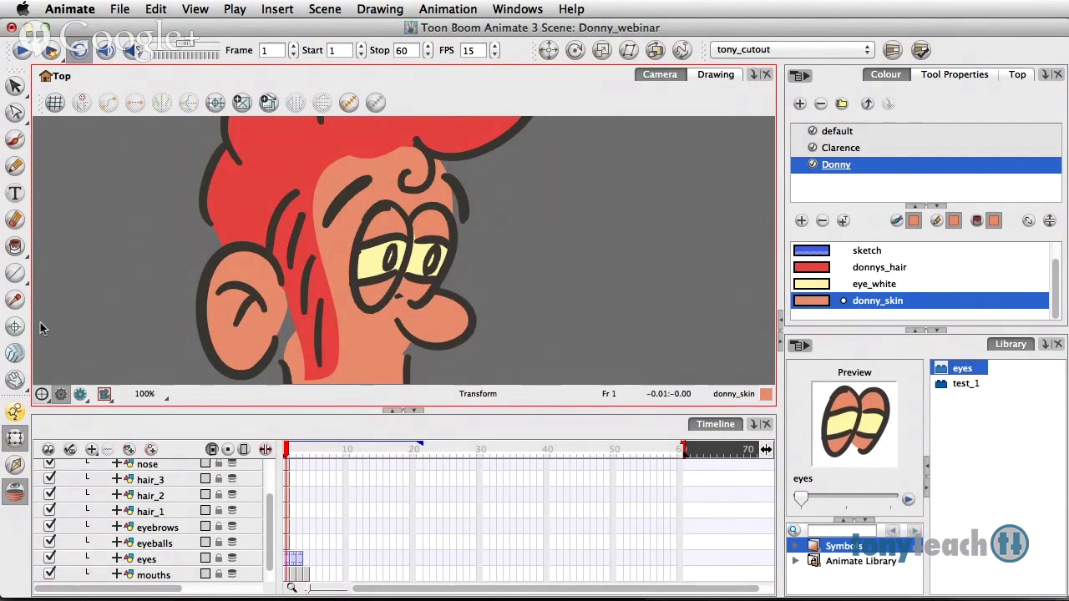
Shift the character's eyeballs slightly toward the nose side of the eyes.
{"action": "left_click", "coordinate": [389, 265]}
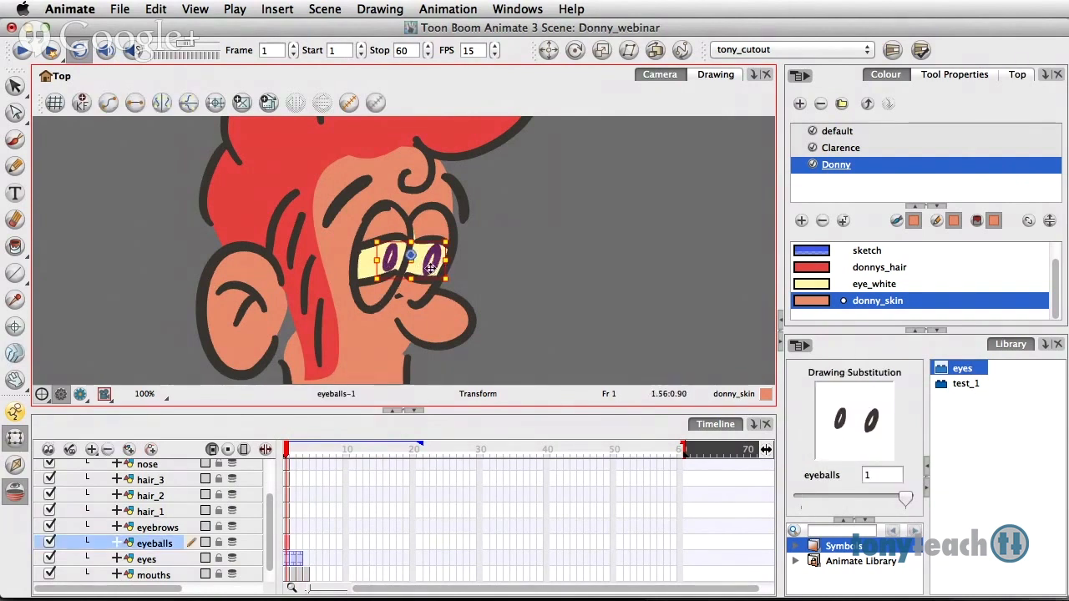
{"action": "mouse_move", "coordinate": [431, 268]}
{"action": "left_mouse_down"}
{"action": "mouse_move", "coordinate": [424, 253]}
{"action": "mouse_move", "coordinate": [422, 284]}
{"action": "mouse_move", "coordinate": [429, 264]}
{"action": "mouse_move", "coordinate": [403, 272]}
{"action": "mouse_move", "coordinate": [436, 264]}
{"action": "mouse_move", "coordinate": [423, 256]}
{"action": "mouse_move", "coordinate": [417, 269]}
{"action": "mouse_move", "coordinate": [435, 265]}
{"action": "left_mouse_up"}
{"action": "left_click", "coordinate": [519, 275]}
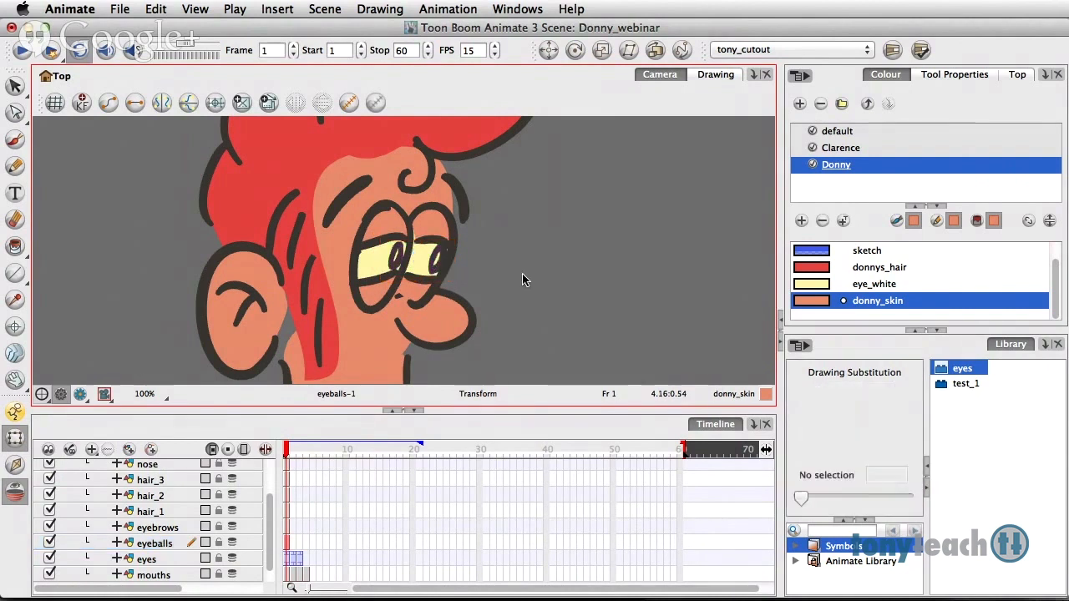
Nudge the nose forward in depth by two increments so it sits in front of the eyes.
{"action": "left_click", "coordinate": [461, 301]}
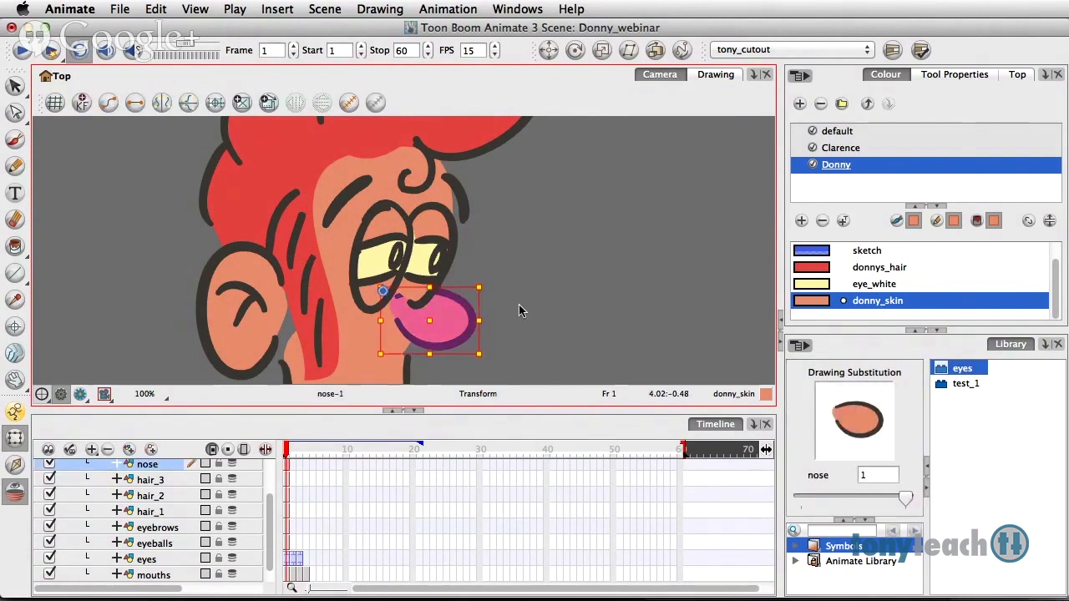
{"action": "key", "text": "alt+Down"}
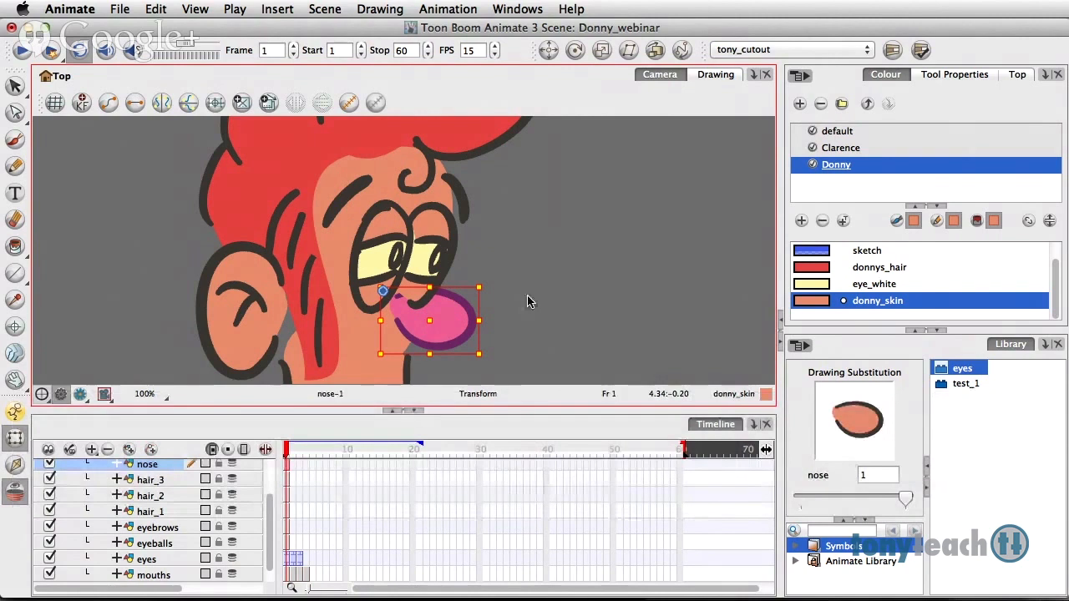
{"action": "key", "text": "alt+Down"}
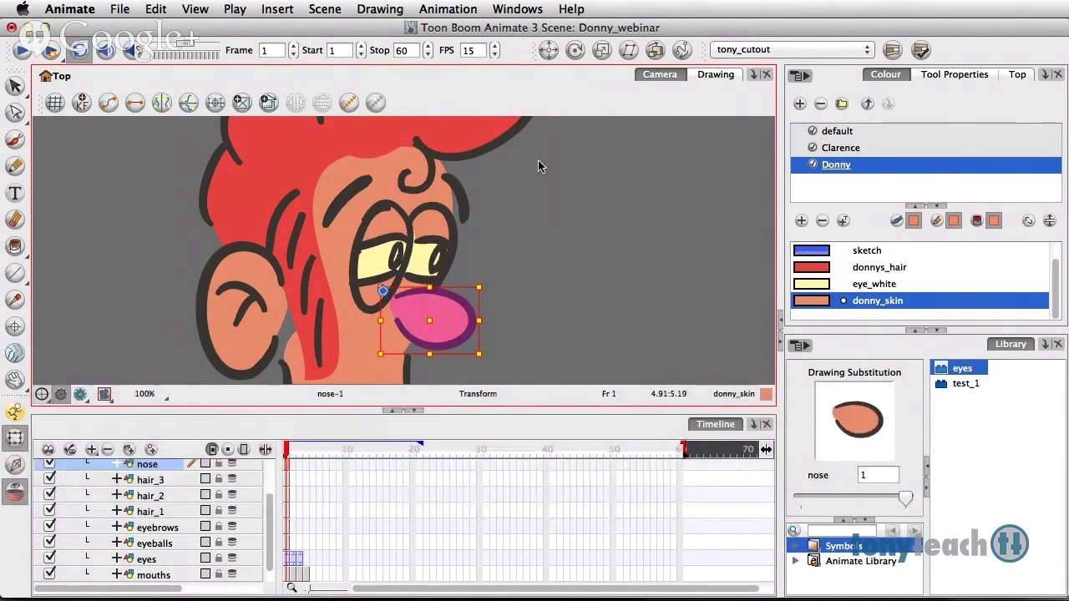
{"action": "left_click", "coordinate": [527, 274]}
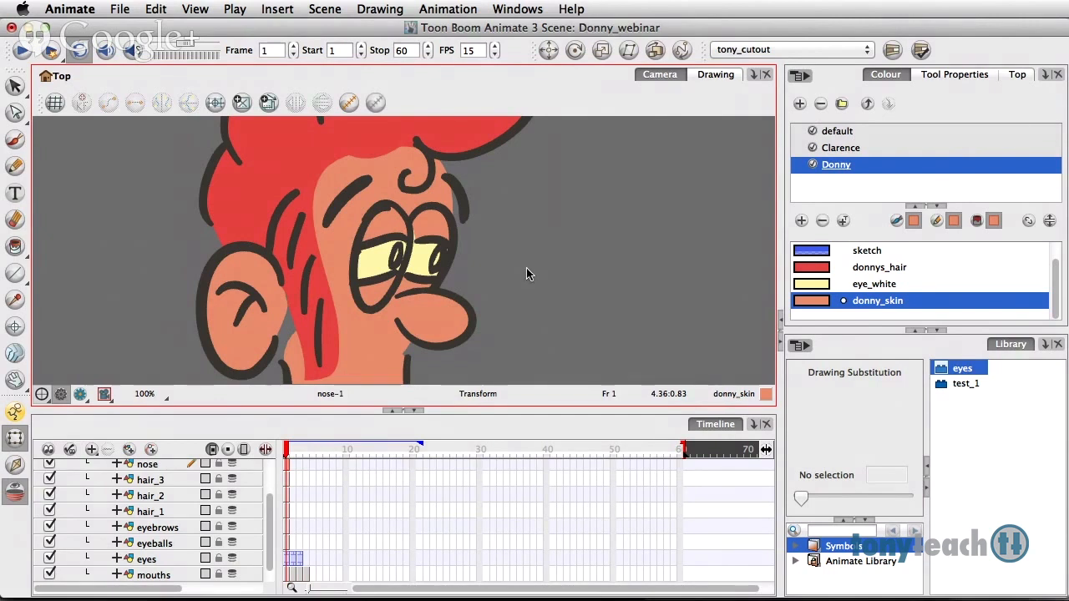
Preview the blink by cycling the eyes symbol's substitutions through drawings 1, 2 and 3, ending on drawing 1.
{"action": "left_click", "coordinate": [427, 234]}
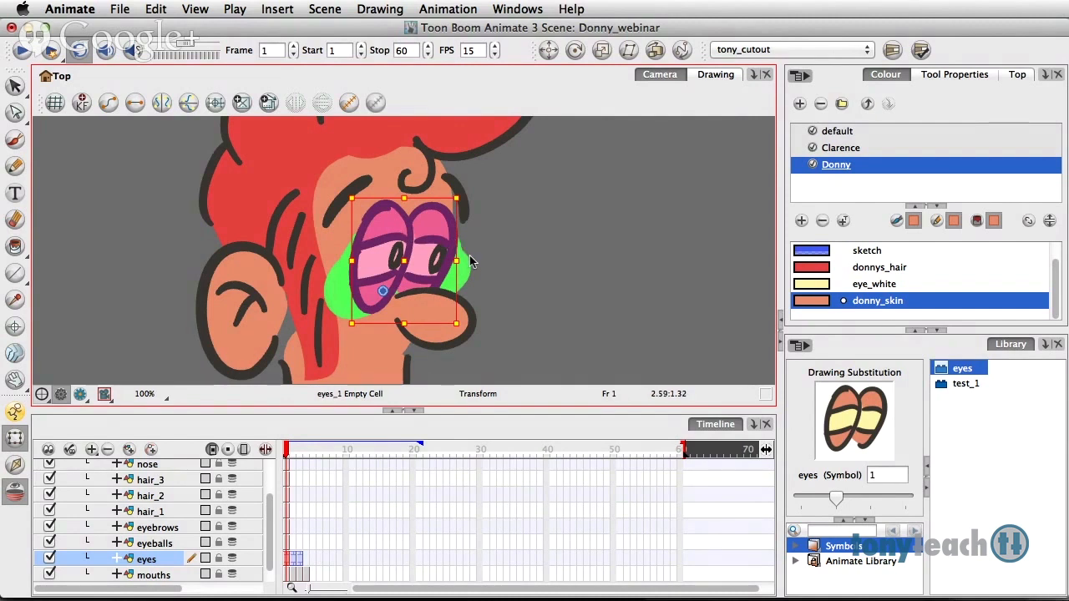
{"action": "key", "text": "bracketright"}
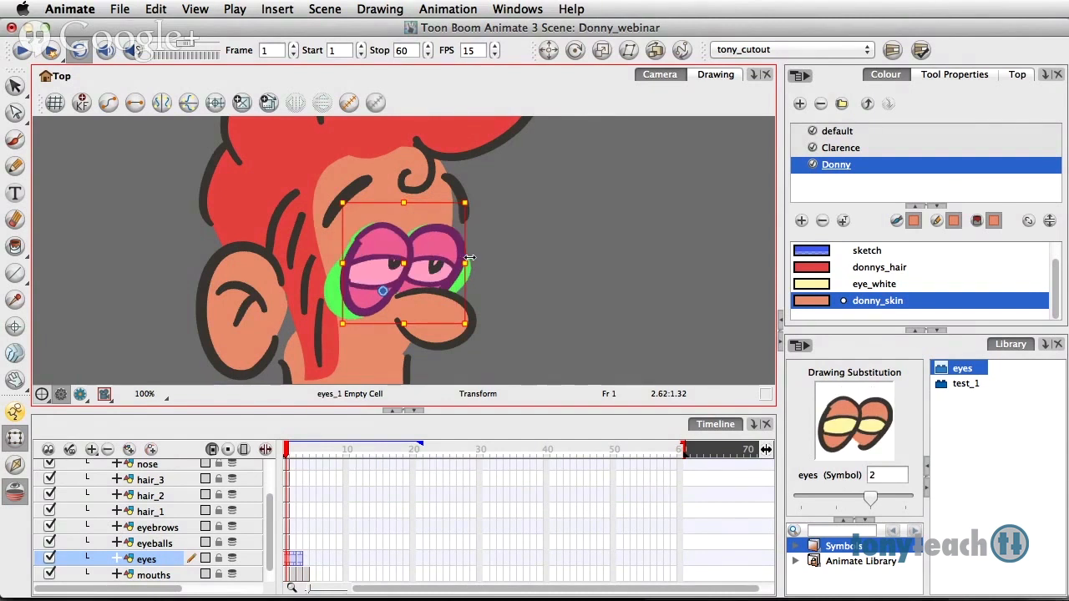
{"action": "key", "text": "bracketright"}
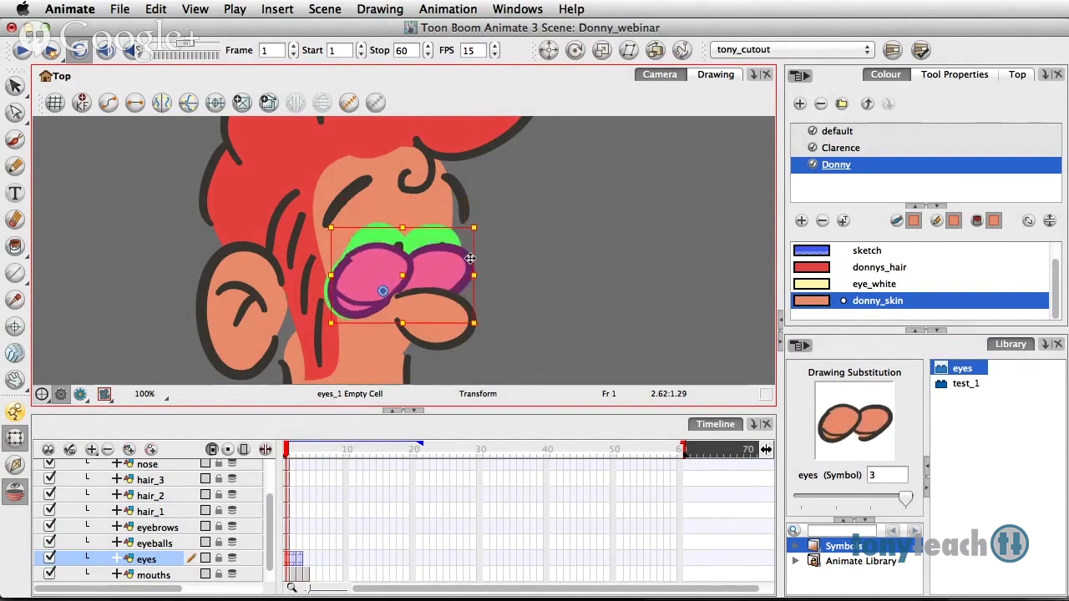
{"action": "key", "text": "bracketleft"}
{"action": "key", "text": "bracketleft"}
{"action": "key", "text": "bracketright"}
{"action": "key", "text": "bracketright"}
{"action": "key", "text": "bracketleft"}
{"action": "key", "text": "bracketleft"}
{"action": "key", "text": "bracketright"}
{"action": "key", "text": "bracketright"}
{"action": "key", "text": "bracketleft"}
{"action": "key", "text": "bracketleft"}
{"action": "key", "text": "bracketright"}
{"action": "key", "text": "bracketright"}
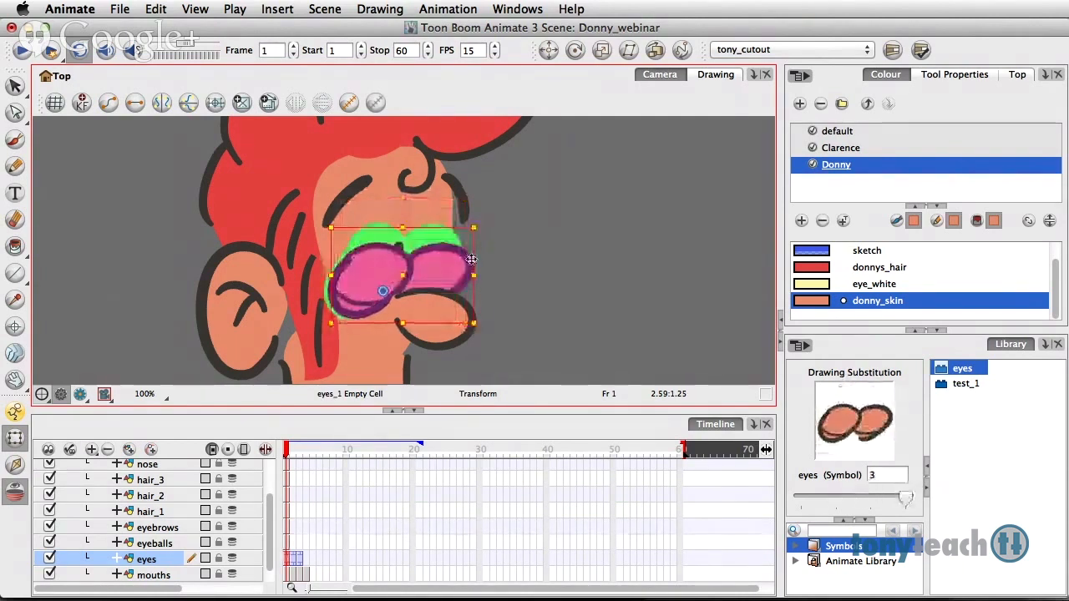
{"action": "key", "text": "bracketleft"}
{"action": "key", "text": "bracketleft"}
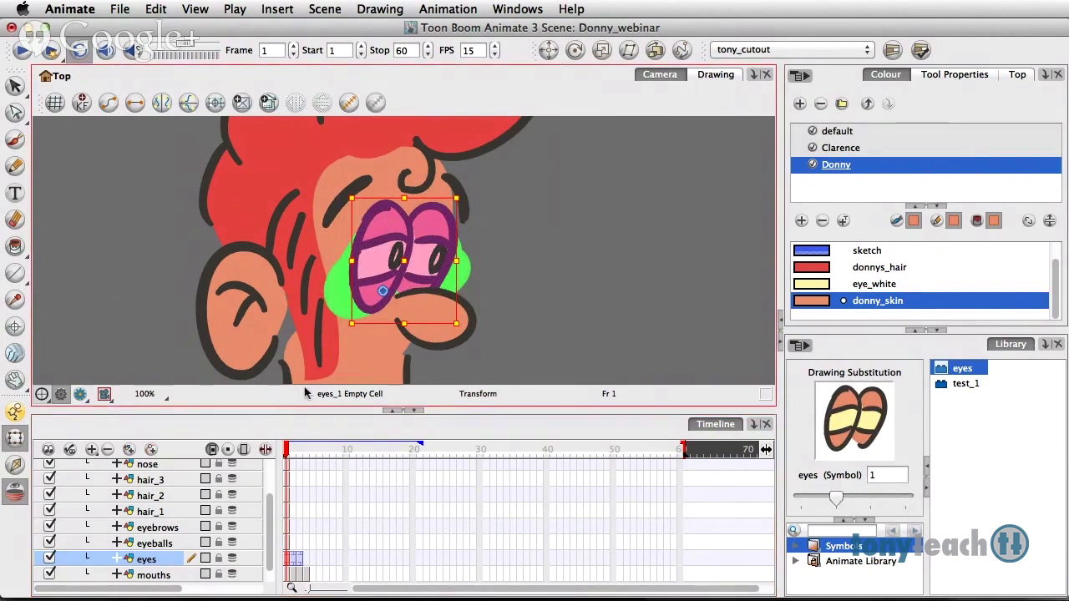
{"action": "left_click", "coordinate": [494, 376]}
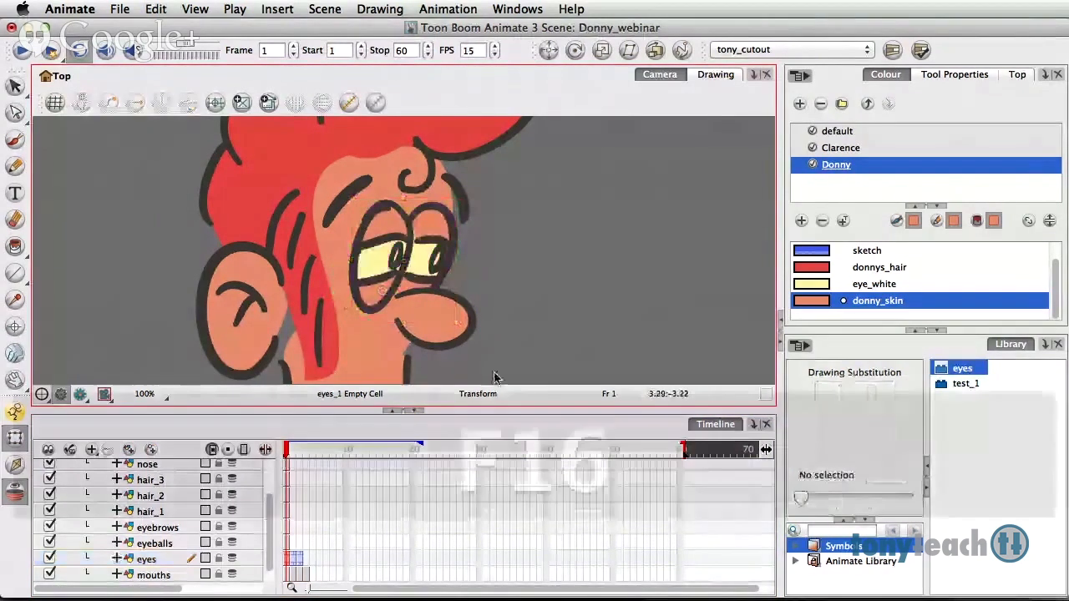
Enlarge the timeline area to make room for the layers below the eyes.
{"action": "key", "text": "F16"}
{"action": "key", "text": "F16"}
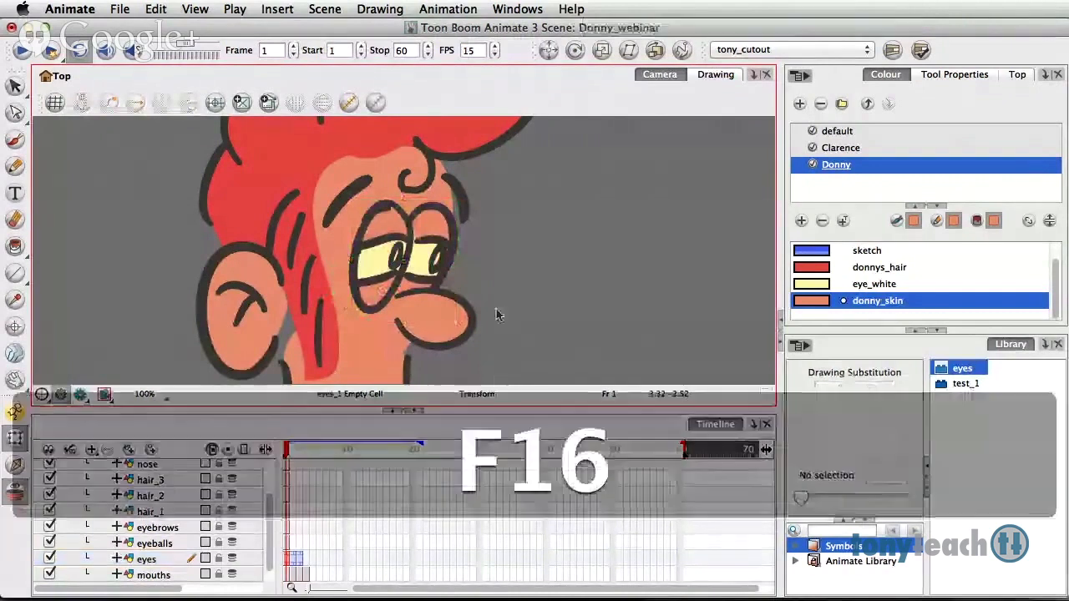
{"action": "key", "text": "super+minus"}
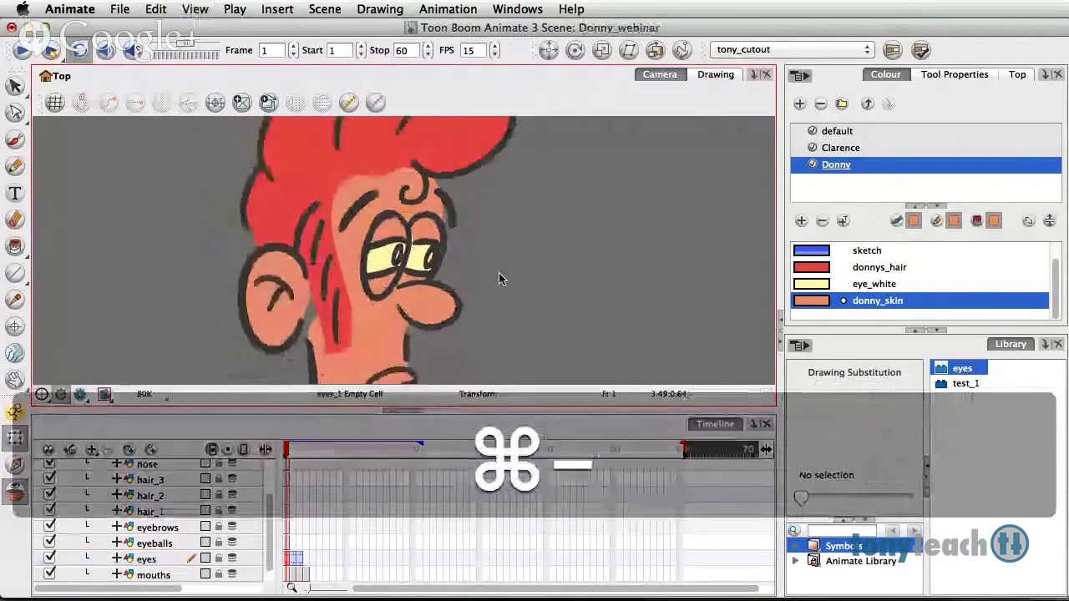
{"action": "key", "text": "super+minus"}
{"action": "key", "text": "super+minus"}
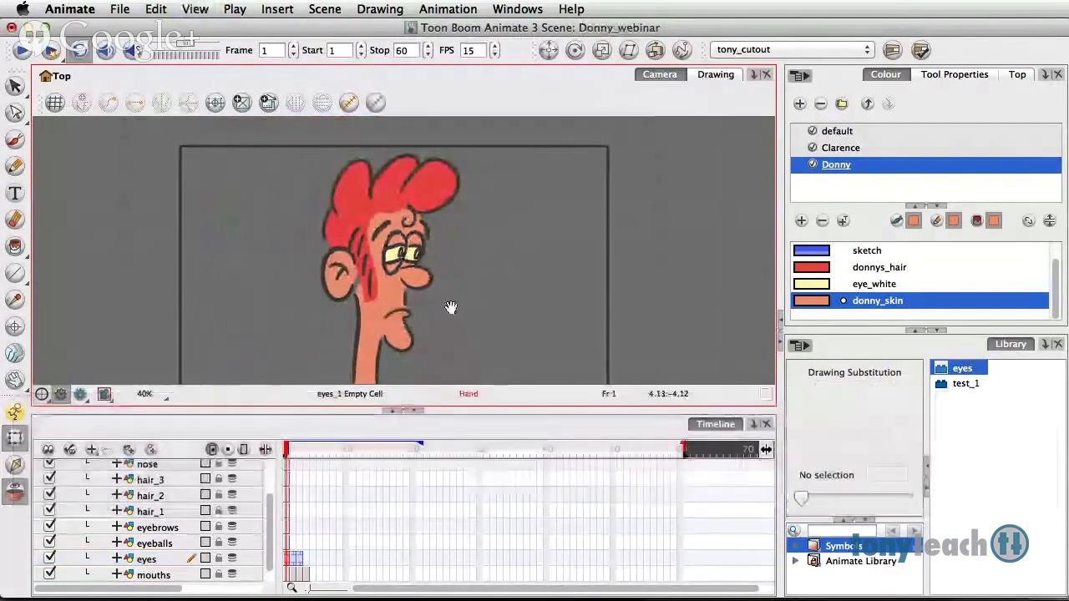
{"action": "left_click_drag", "start_coordinate": [451, 308], "coordinate": [411, 300]}
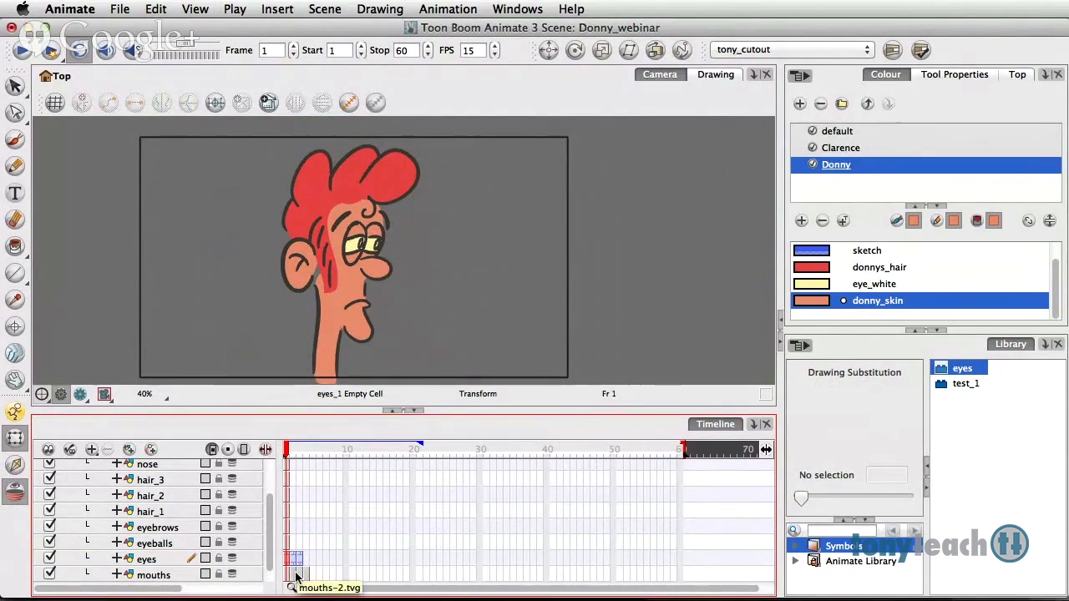
{"action": "left_click", "coordinate": [325, 395]}
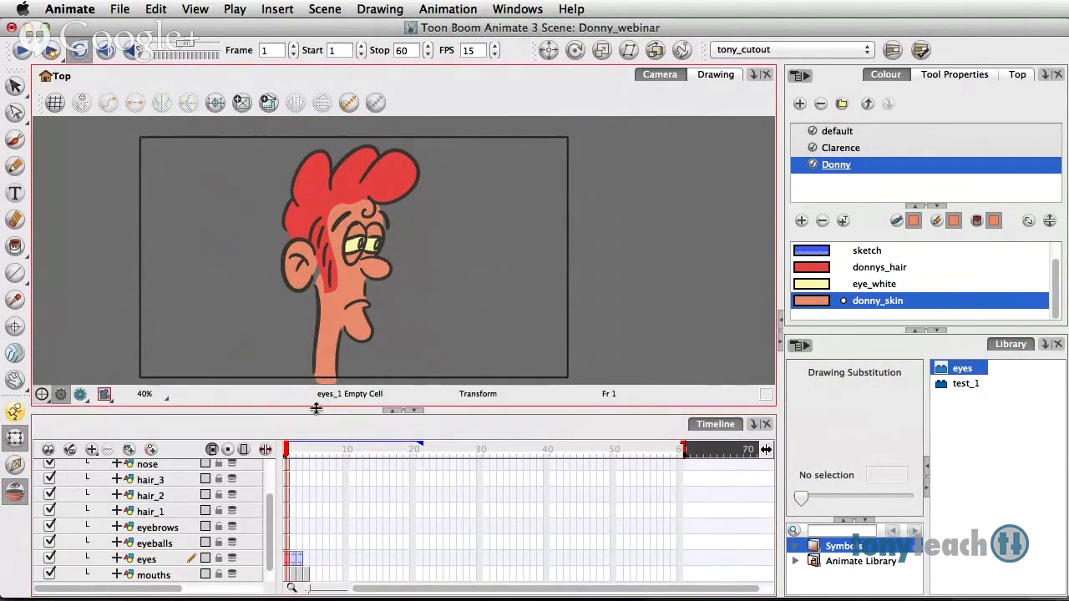
{"action": "left_click_drag", "start_coordinate": [315, 399], "coordinate": [317, 376]}
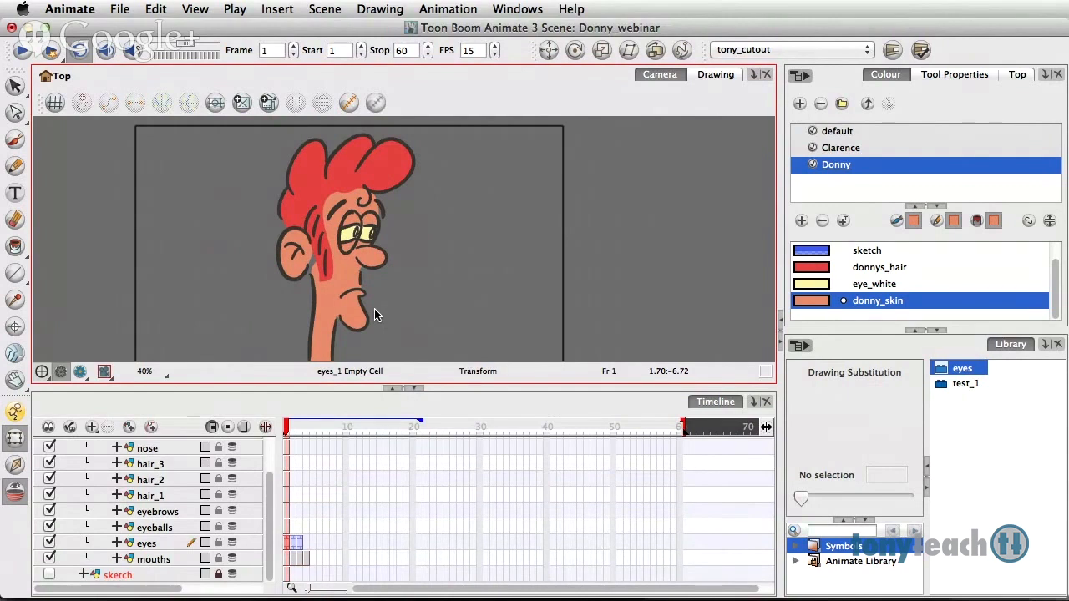
Turn off onion skinning and select the mouths drawing on frame 1.
{"action": "left_click", "coordinate": [294, 560]}
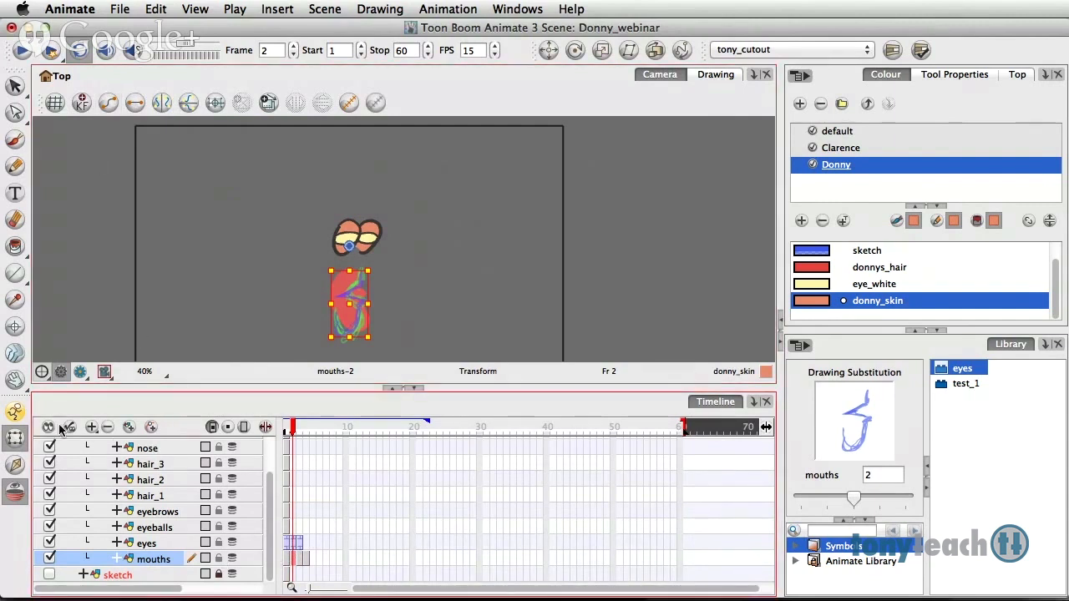
{"action": "left_click", "coordinate": [23, 491]}
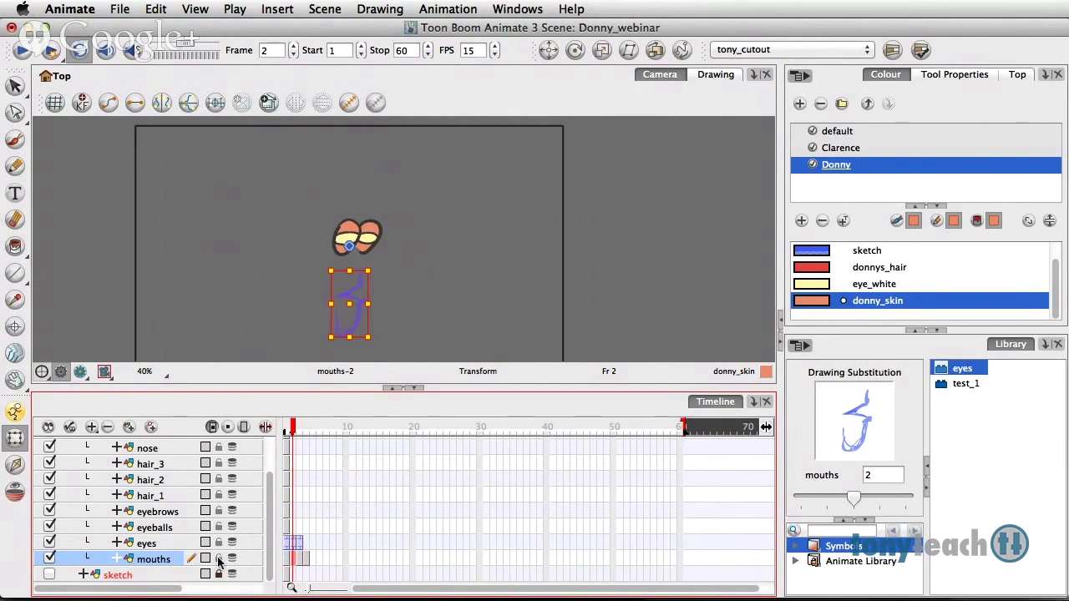
{"action": "double_click", "coordinate": [163, 559]}
{"action": "left_click", "coordinate": [286, 562]}
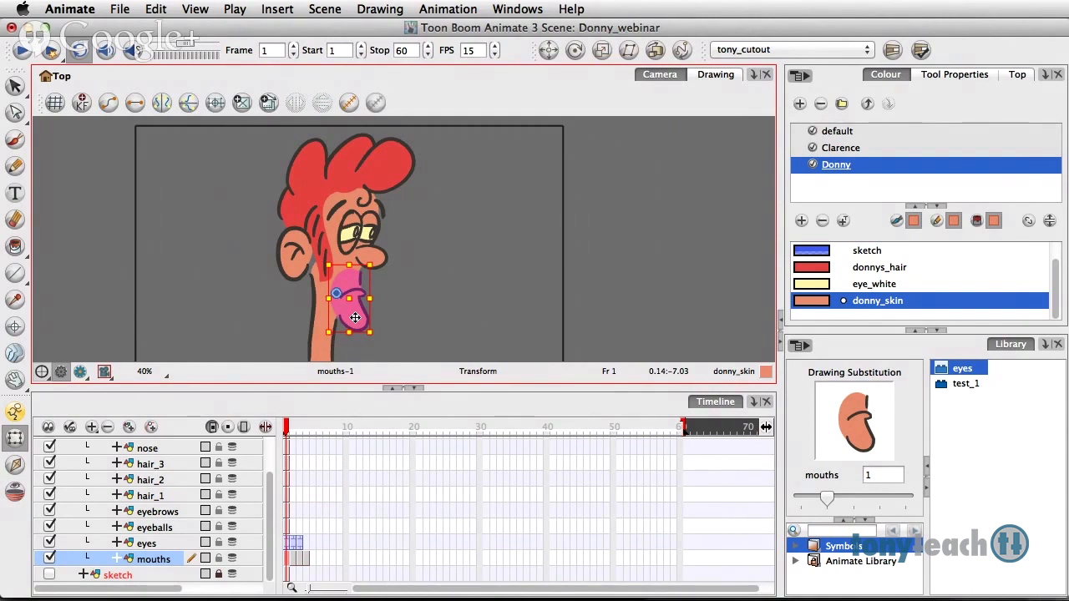
On mouths drawing 2, brush a small cross beside the mouth in the sketch colour and group it with the mouth sketch.
{"action": "left_click", "coordinate": [293, 560]}
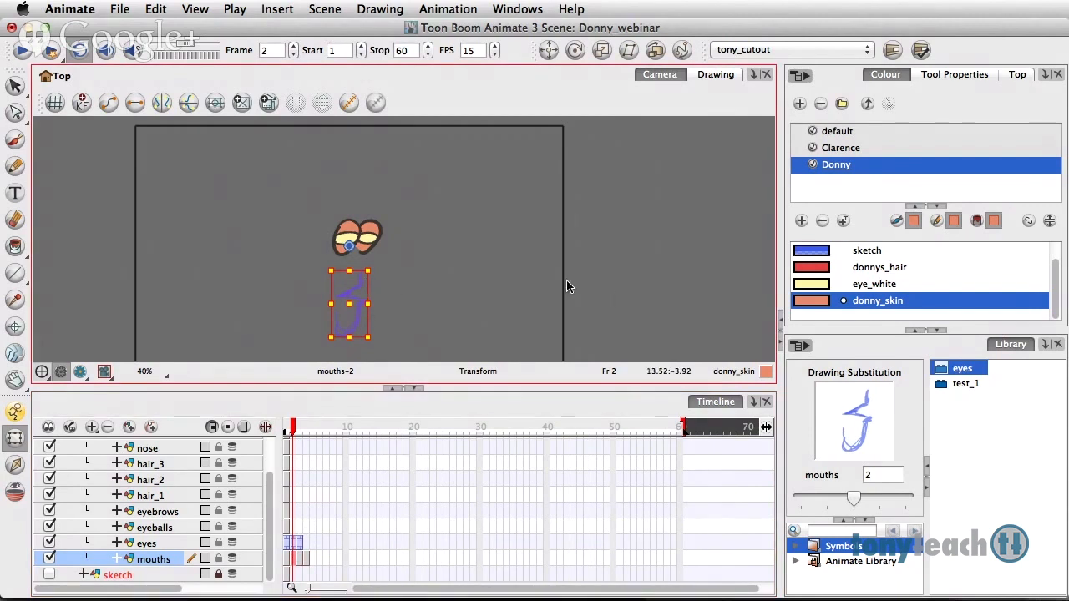
{"action": "scroll", "coordinate": [879, 282], "scroll_direction": "up", "scroll_amount": 1}
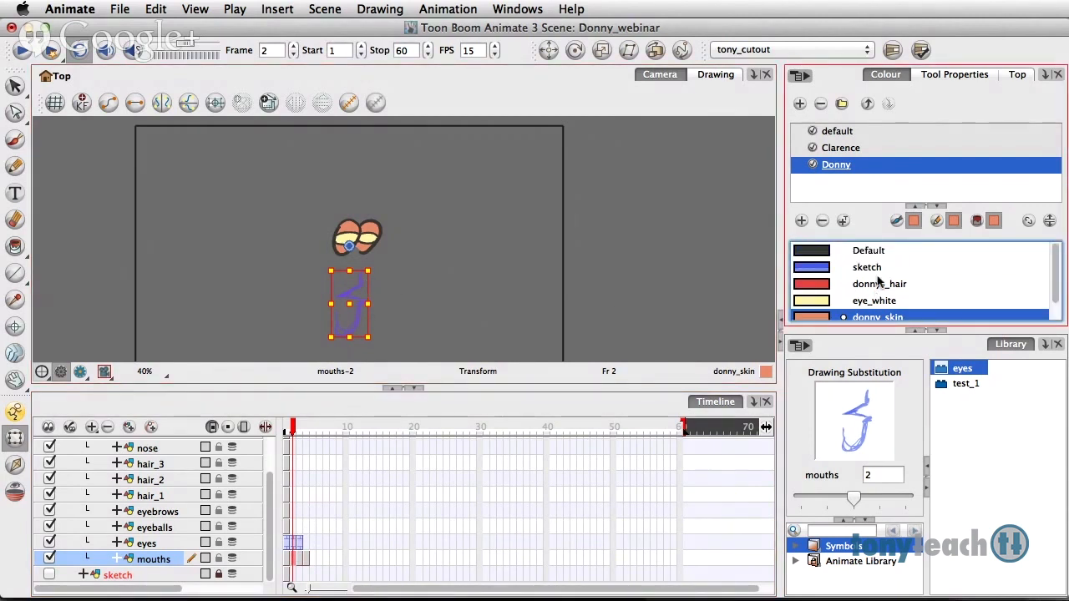
{"action": "left_click", "coordinate": [820, 252]}
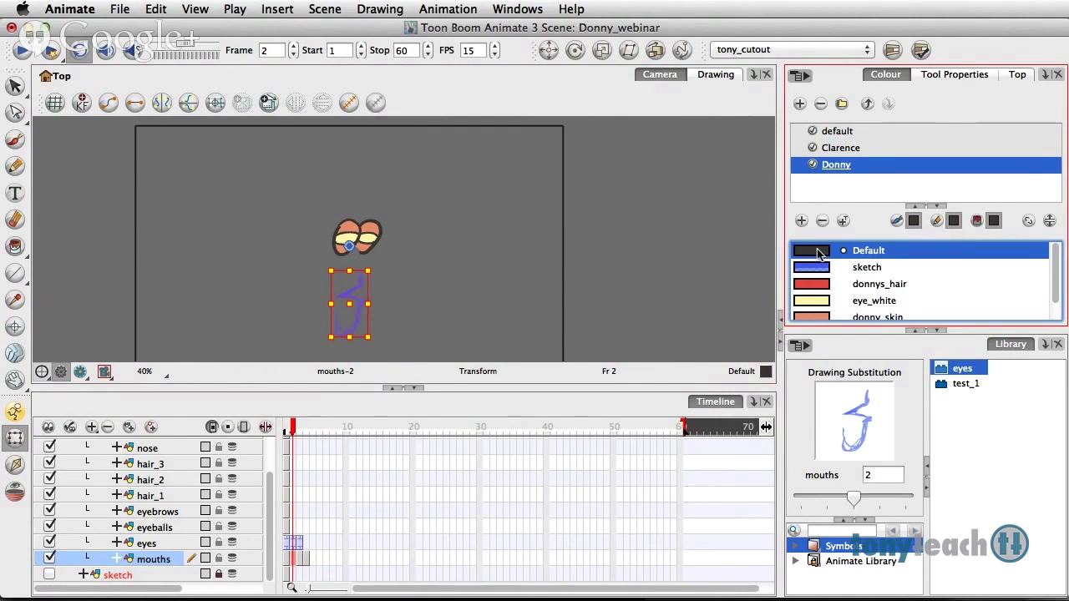
{"action": "left_click", "coordinate": [422, 279]}
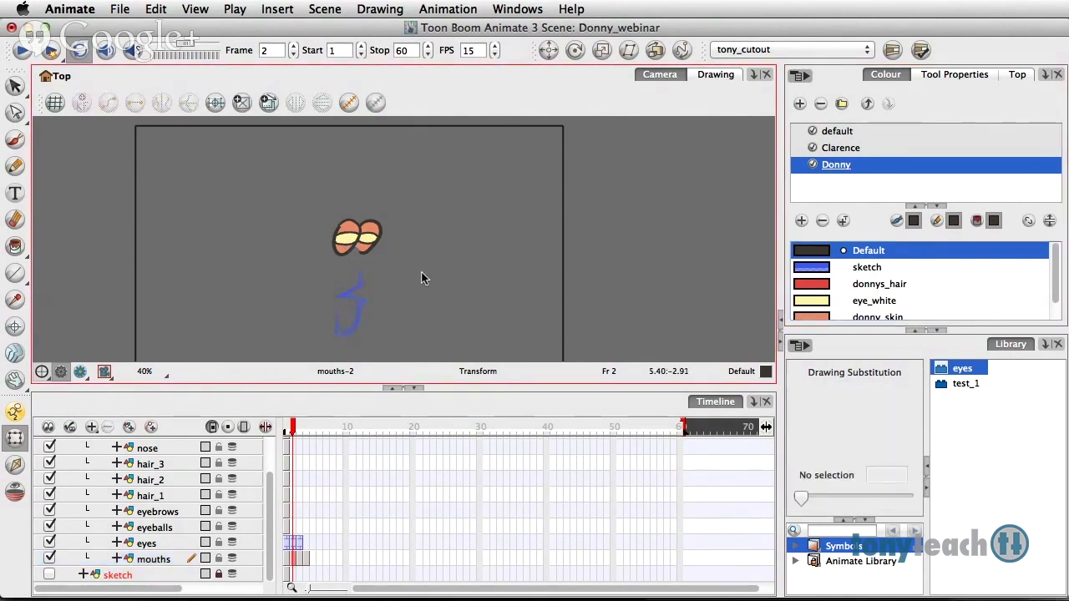
{"action": "left_click", "coordinate": [814, 267]}
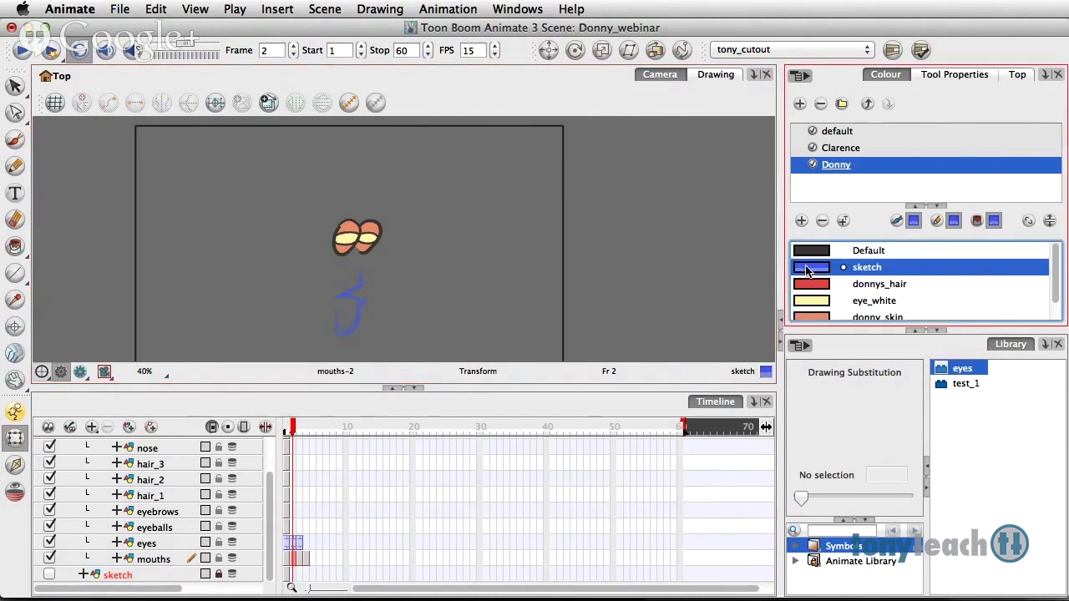
{"action": "left_click", "coordinate": [14, 139]}
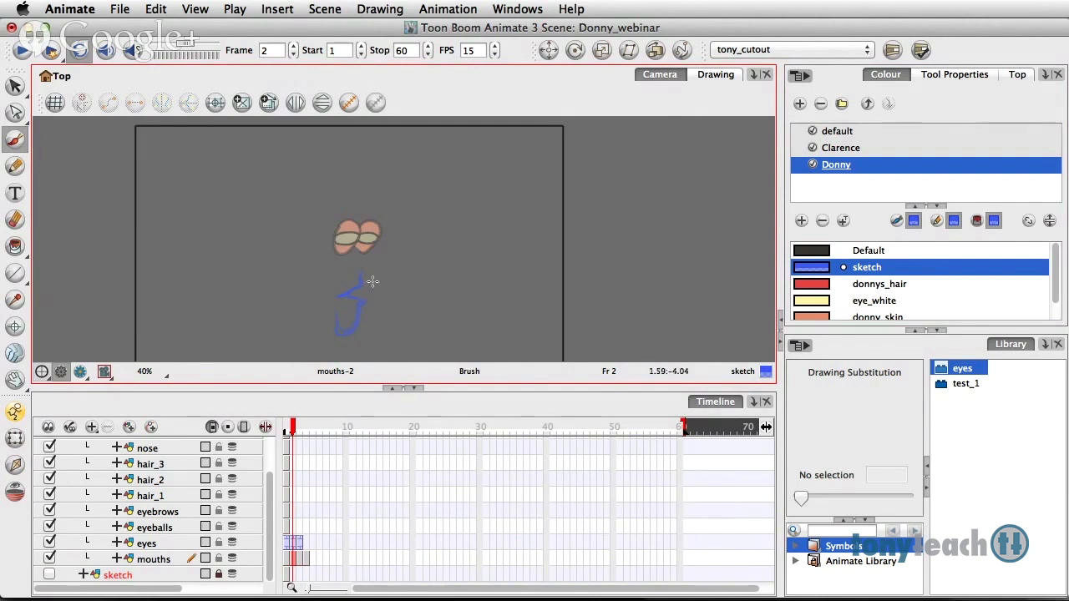
{"action": "mouse_move", "coordinate": [417, 273]}
{"action": "left_mouse_down"}
{"action": "mouse_move", "coordinate": [420, 287]}
{"action": "mouse_move", "coordinate": [432, 275]}
{"action": "mouse_move", "coordinate": [342, 313]}
{"action": "mouse_move", "coordinate": [451, 265]}
{"action": "mouse_move", "coordinate": [456, 274]}
{"action": "left_mouse_up"}
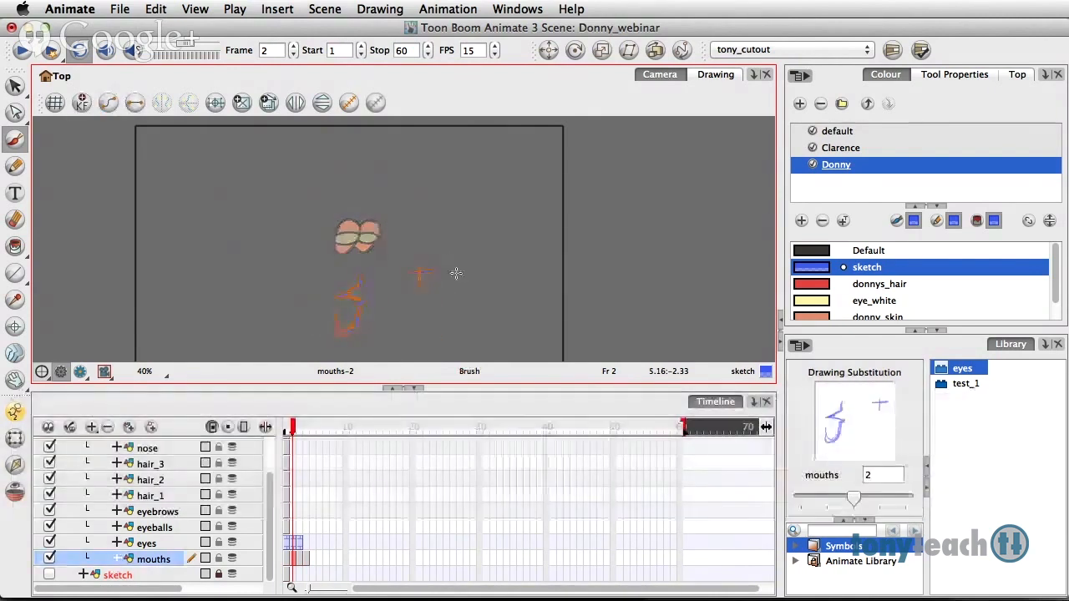
{"action": "key", "text": "super+g"}
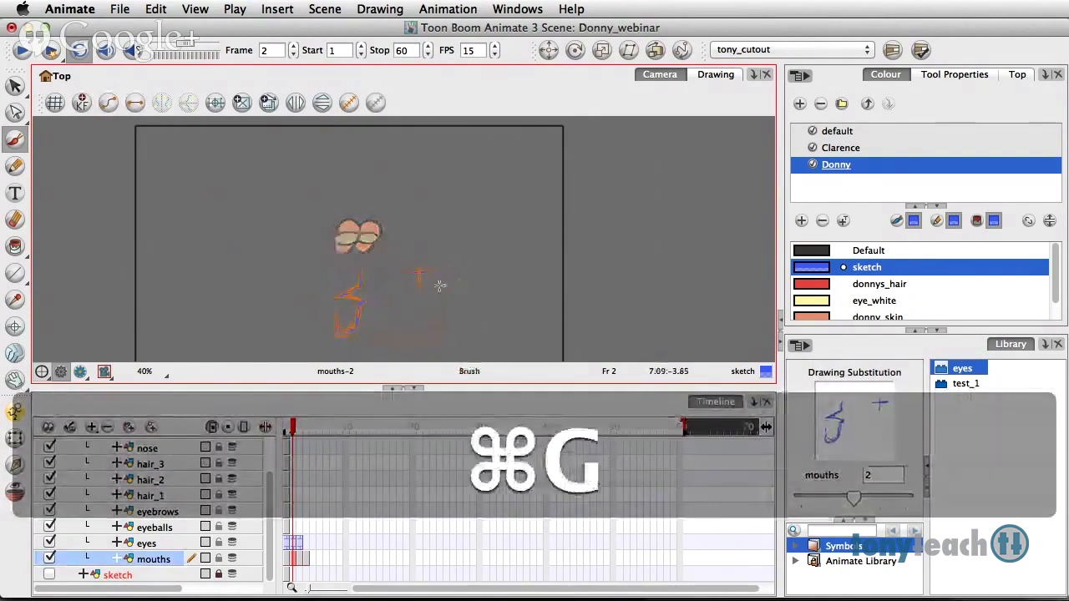
Add a small cross in the sketch colour beside mouths drawing 3 and group it with that mouth sketch.
{"action": "left_click", "coordinate": [298, 559]}
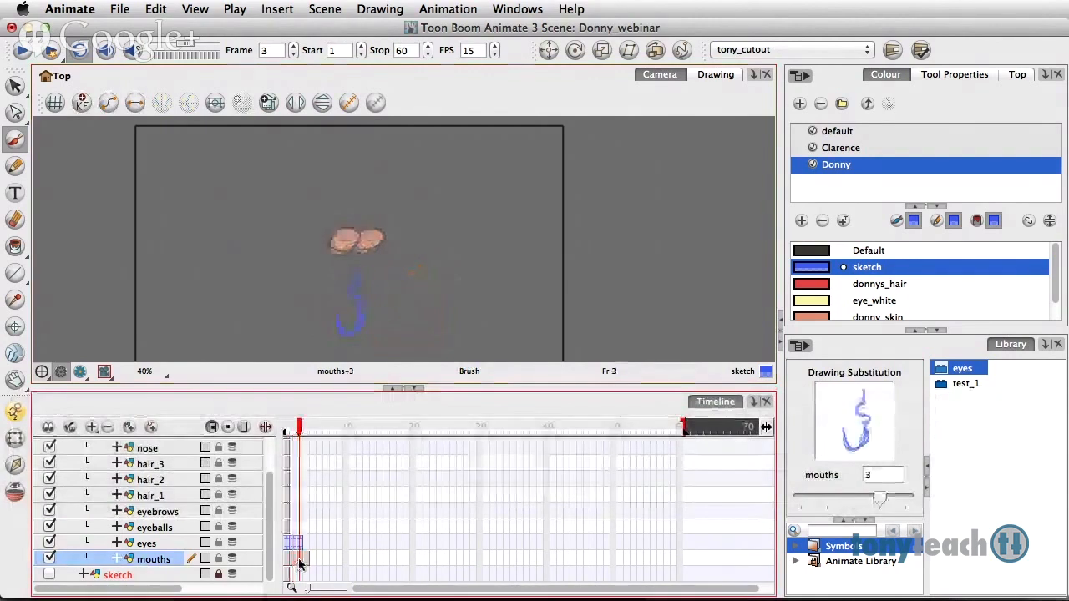
{"action": "mouse_move", "coordinate": [434, 270]}
{"action": "left_mouse_down"}
{"action": "mouse_move", "coordinate": [458, 278]}
{"action": "mouse_move", "coordinate": [449, 266]}
{"action": "mouse_move", "coordinate": [384, 268]}
{"action": "mouse_move", "coordinate": [324, 307]}
{"action": "left_mouse_up"}
{"action": "key", "text": "alt+s"}
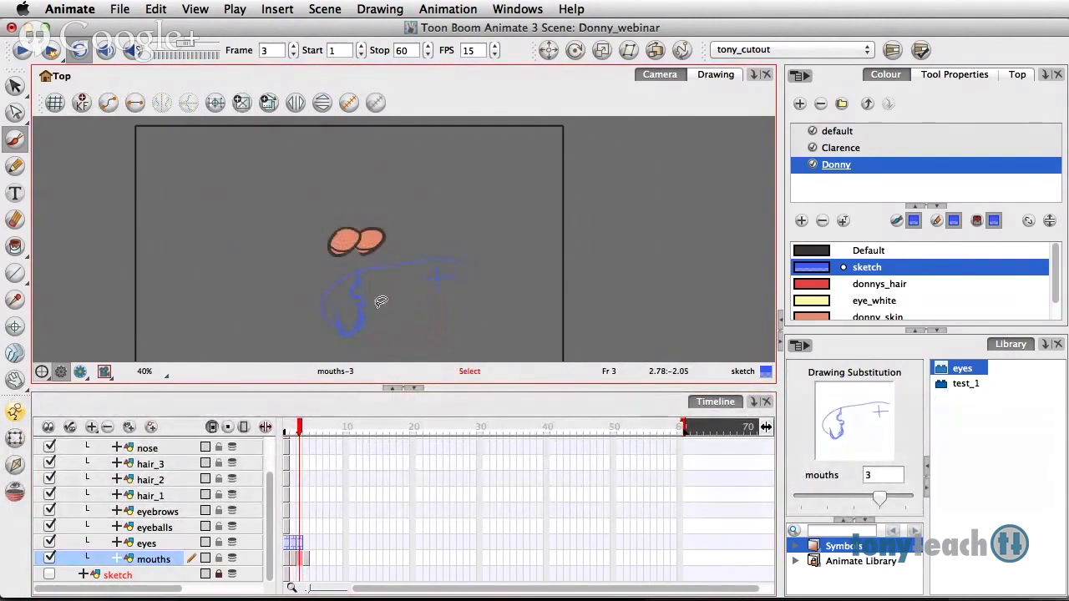
{"action": "key", "text": "ctrl+z"}
{"action": "left_click_drag", "start_coordinate": [315, 339], "coordinate": [456, 272]}
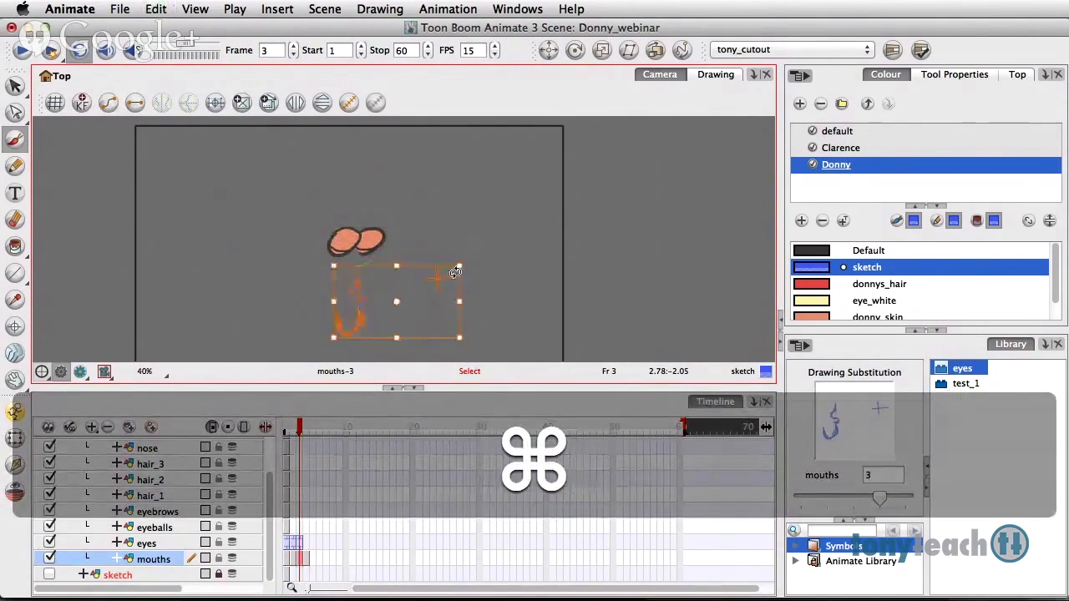
{"action": "key", "text": "ctrl+g"}
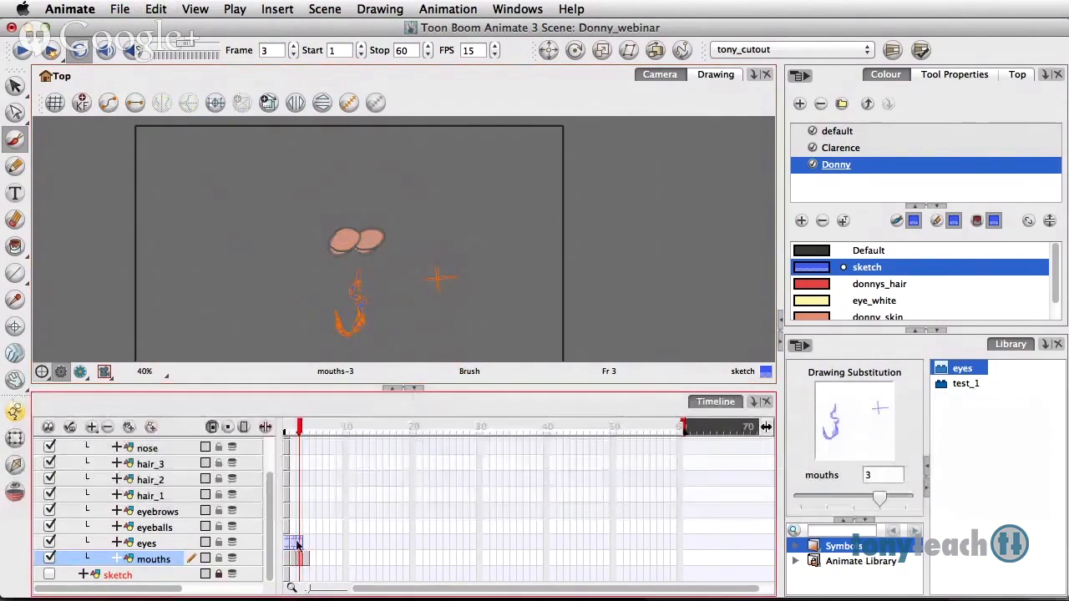
Brush a matching cross beside mouths drawing 4 and group it with the sketch lines.
{"action": "left_click", "coordinate": [306, 558]}
{"action": "mouse_move", "coordinate": [446, 261]}
{"action": "left_mouse_down"}
{"action": "mouse_move", "coordinate": [448, 290]}
{"action": "mouse_move", "coordinate": [470, 278]}
{"action": "mouse_move", "coordinate": [291, 306]}
{"action": "mouse_move", "coordinate": [451, 225]}
{"action": "left_mouse_up"}
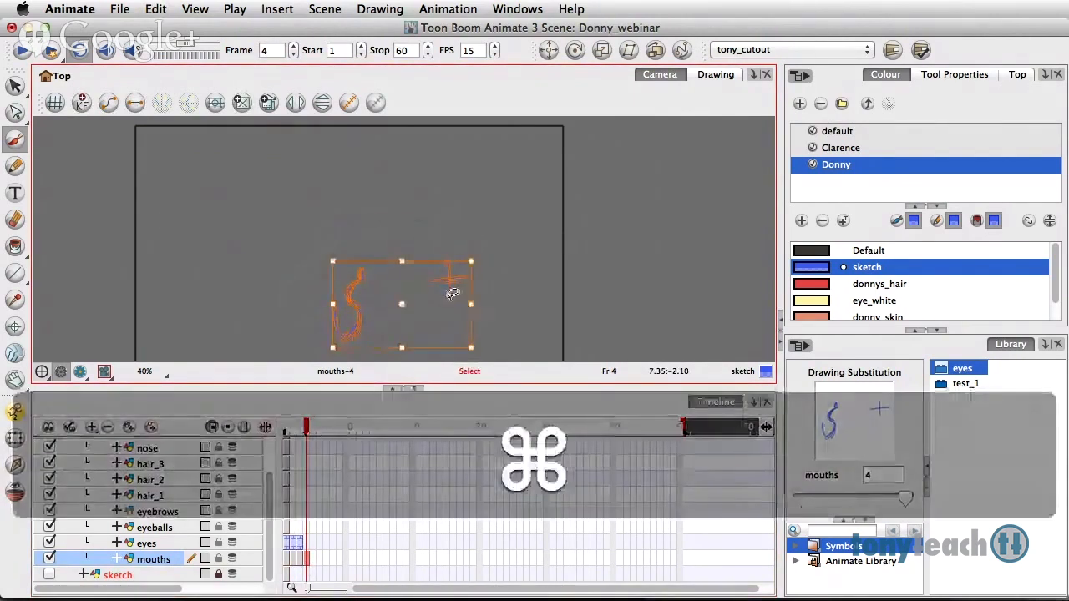
{"action": "key", "text": "ctrl+g"}
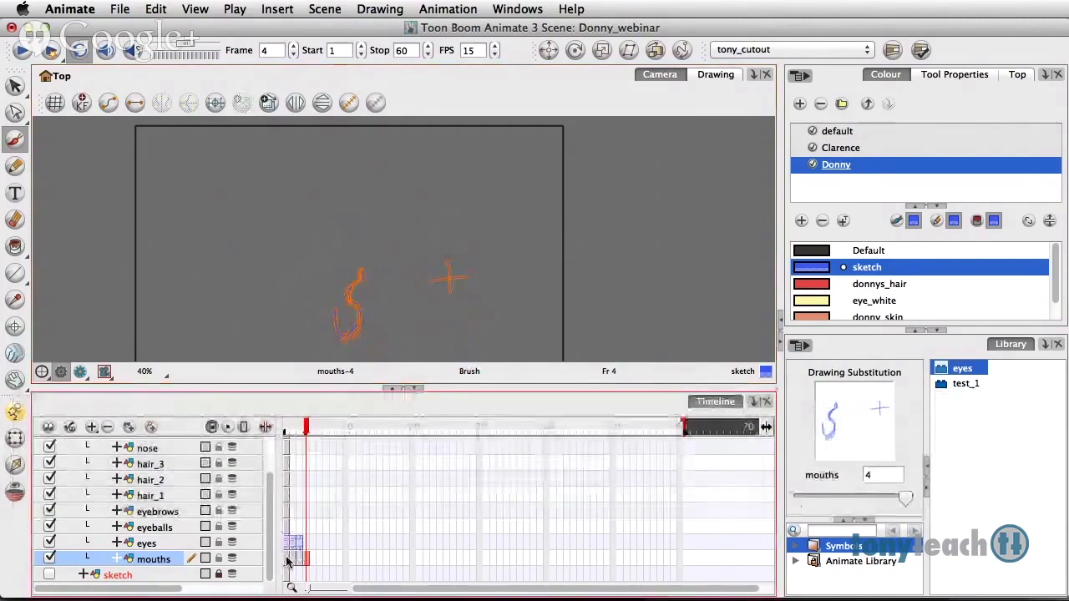
Return to mouths drawing 2 on frame 2 and choose the Default colour for inking over its sketch.
{"action": "left_click", "coordinate": [286, 559]}
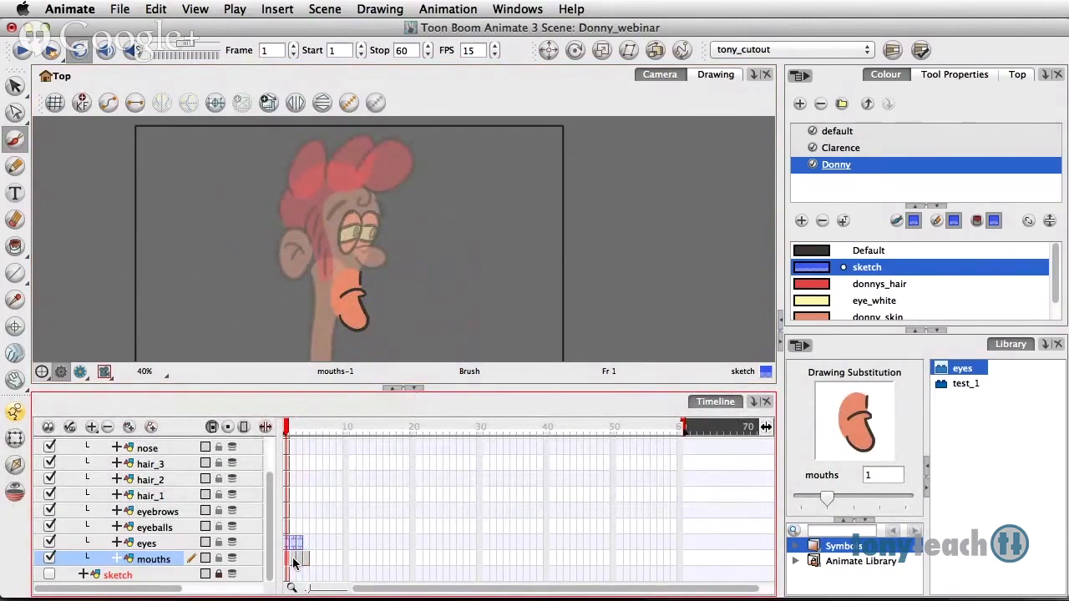
{"action": "left_click", "coordinate": [293, 559]}
{"action": "left_click", "coordinate": [860, 265]}
{"action": "left_click", "coordinate": [823, 251]}
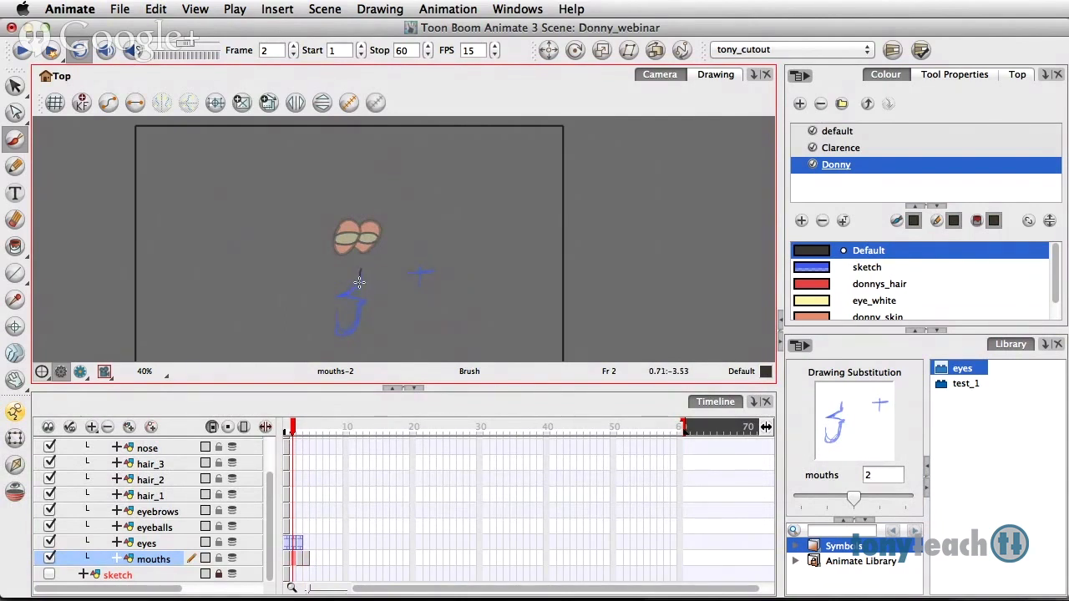
{"action": "key", "text": "super+z"}
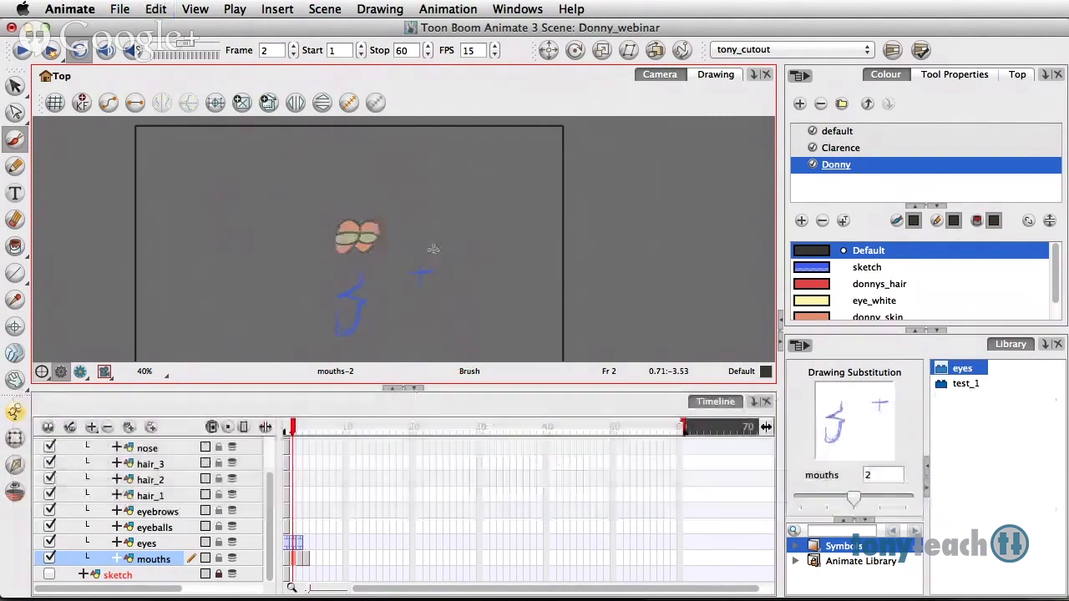
{"action": "key", "text": "super+equal"}
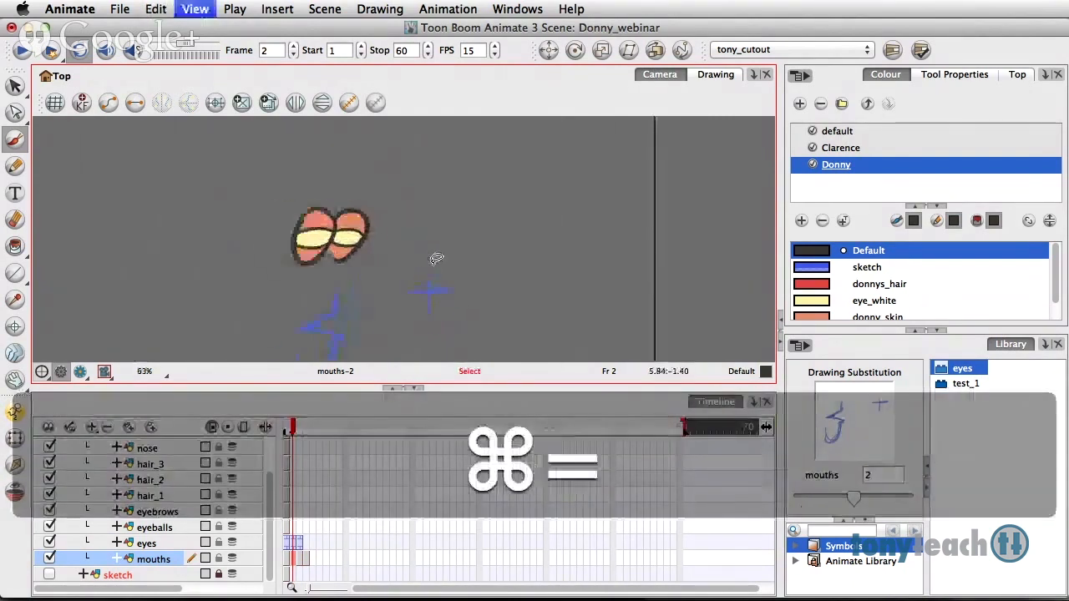
{"action": "left_click_drag", "start_coordinate": [389, 309], "coordinate": [419, 200]}
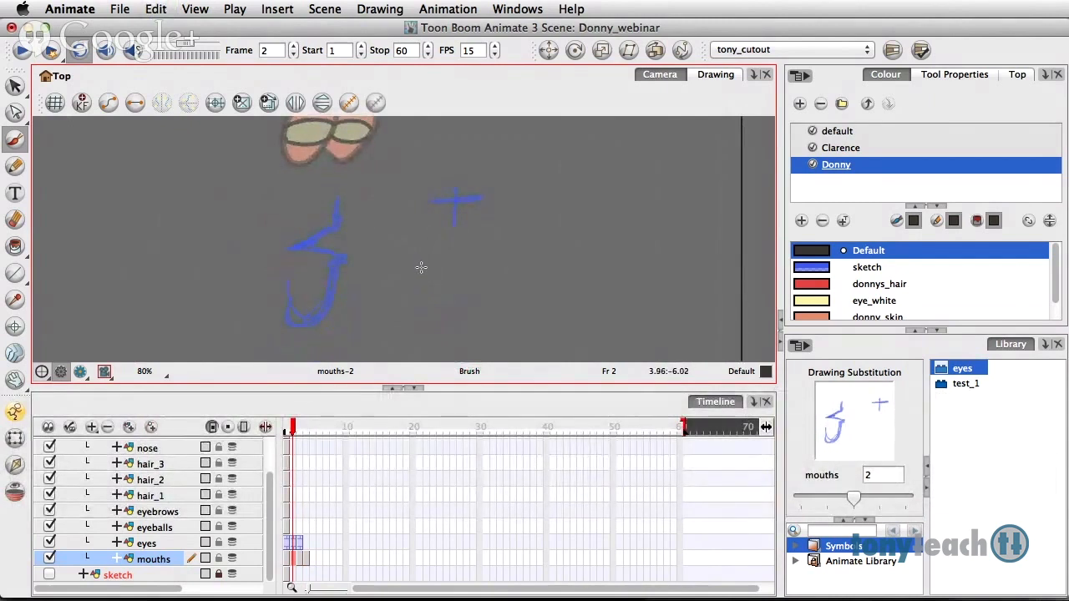
{"action": "key", "text": "o"}
{"action": "left_click_drag", "start_coordinate": [438, 273], "coordinate": [435, 272]}
{"action": "left_click_drag", "start_coordinate": [322, 231], "coordinate": [293, 246]}
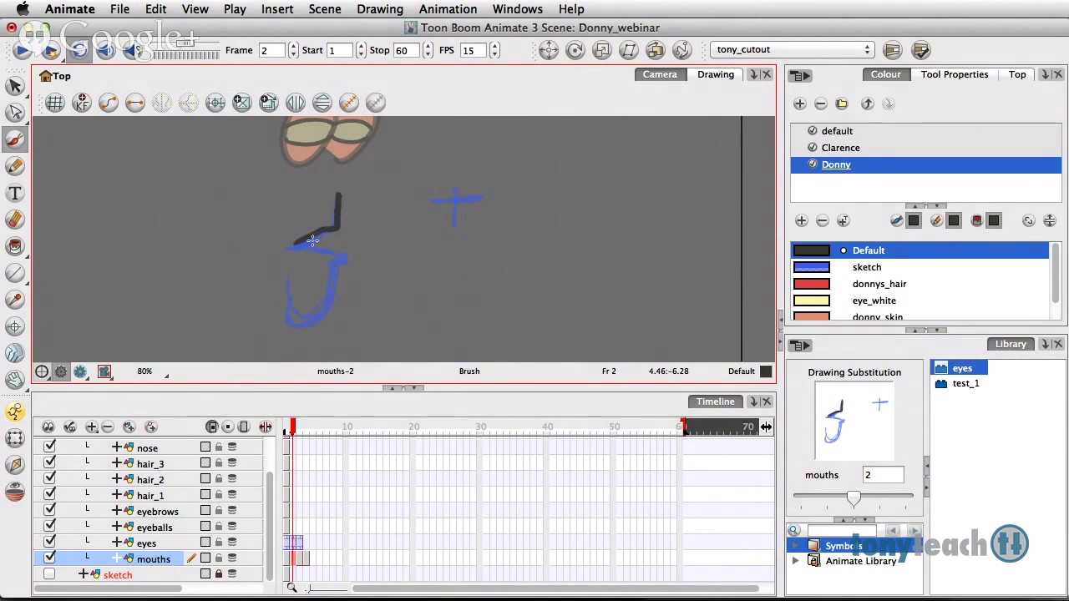
{"action": "key", "text": "super+z"}
Ink the upper lip, mouth opening and jaw of mouths drawing 2 over its sketch with dark brush strokes.
{"action": "mouse_move", "coordinate": [337, 194]}
{"action": "left_mouse_down"}
{"action": "mouse_move", "coordinate": [338, 228]}
{"action": "mouse_move", "coordinate": [300, 248]}
{"action": "mouse_move", "coordinate": [341, 255]}
{"action": "left_mouse_up"}
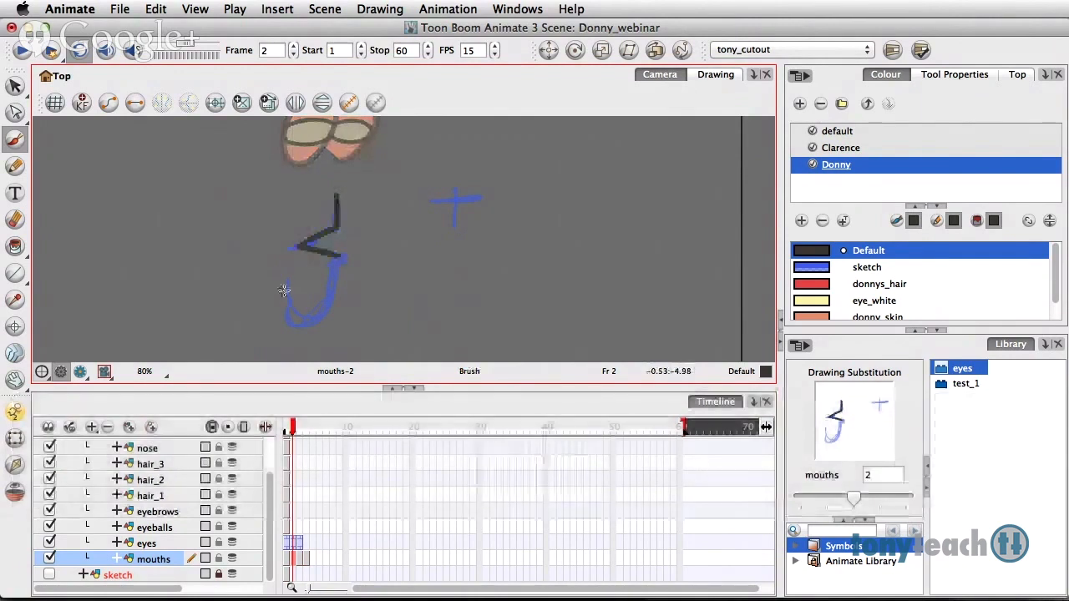
{"action": "left_click_drag", "start_coordinate": [290, 304], "coordinate": [344, 257]}
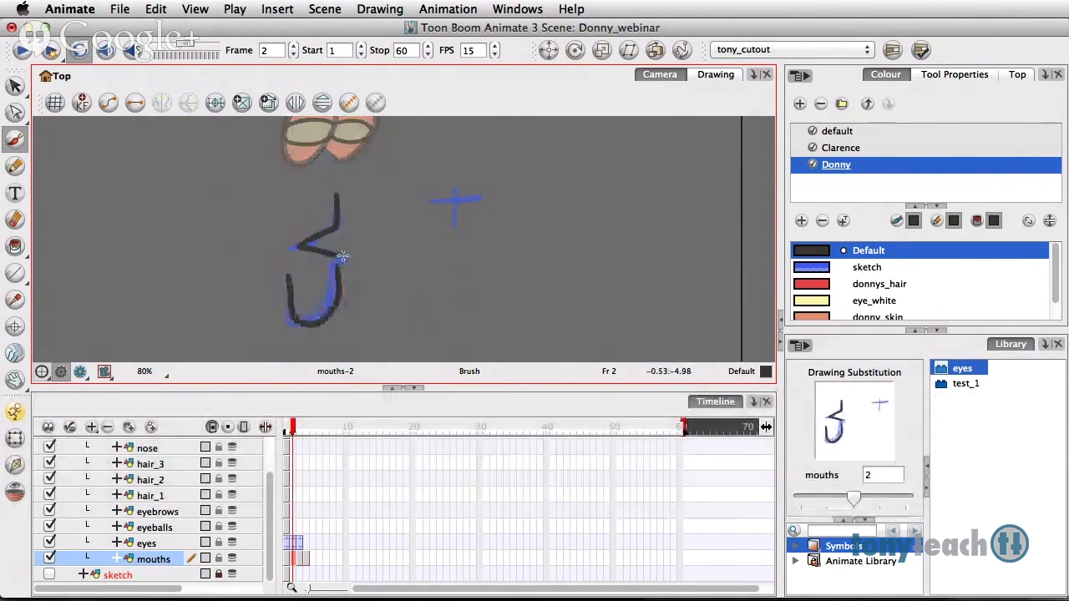
{"action": "key", "text": "super+z"}
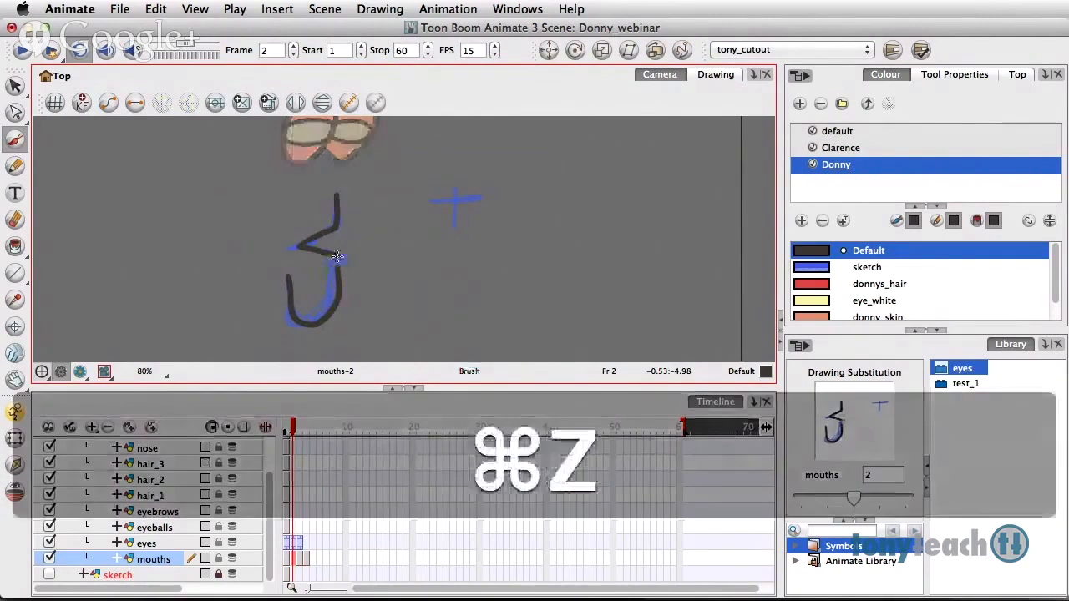
{"action": "key", "text": "super+z"}
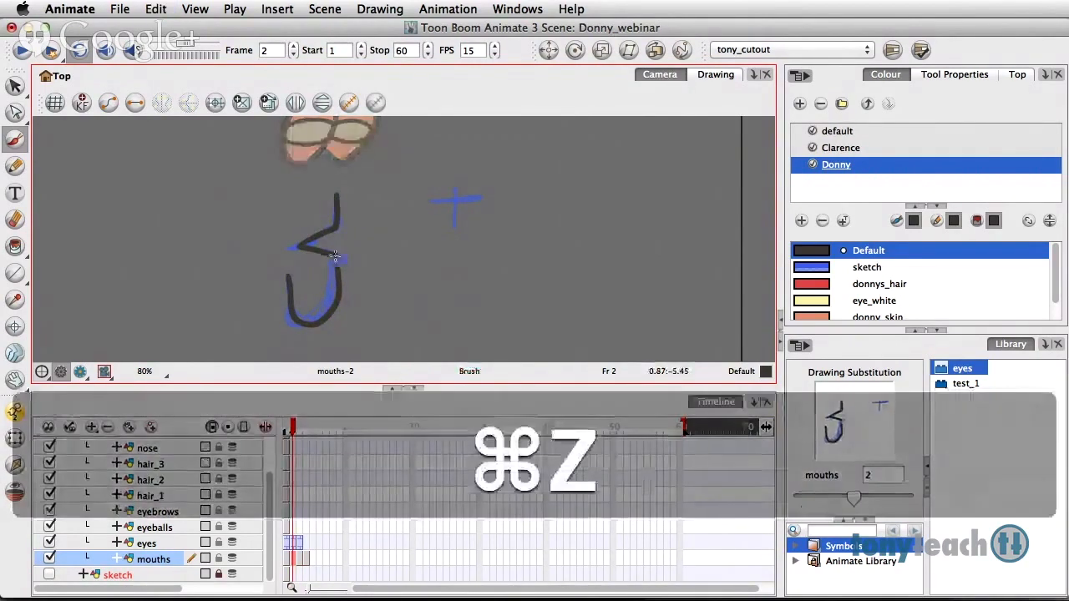
Try smoothing all inked strokes of mouths drawing 2 together, leaving the grouped sketch and cross out of the selection.
{"action": "key", "text": "super"}
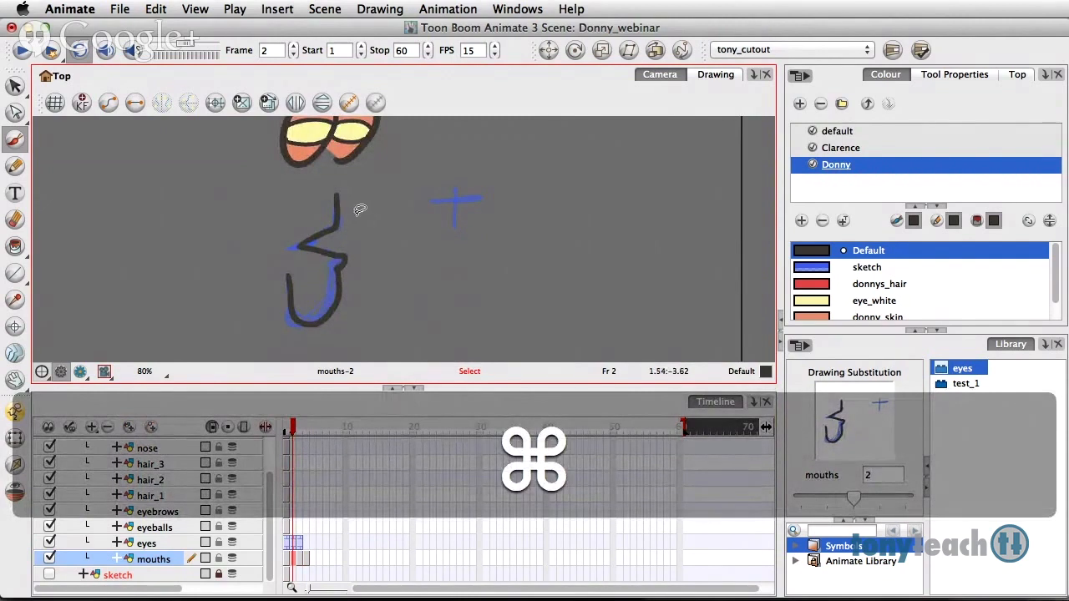
{"action": "left_click", "coordinate": [332, 226], "text": "super"}
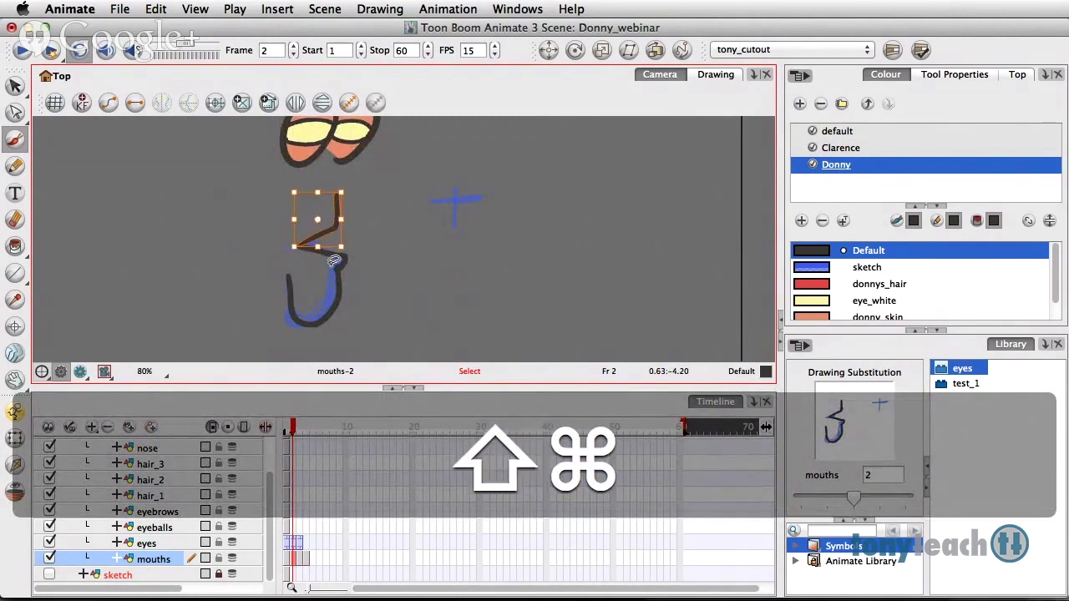
{"action": "left_click", "coordinate": [335, 304], "text": "shift+super"}
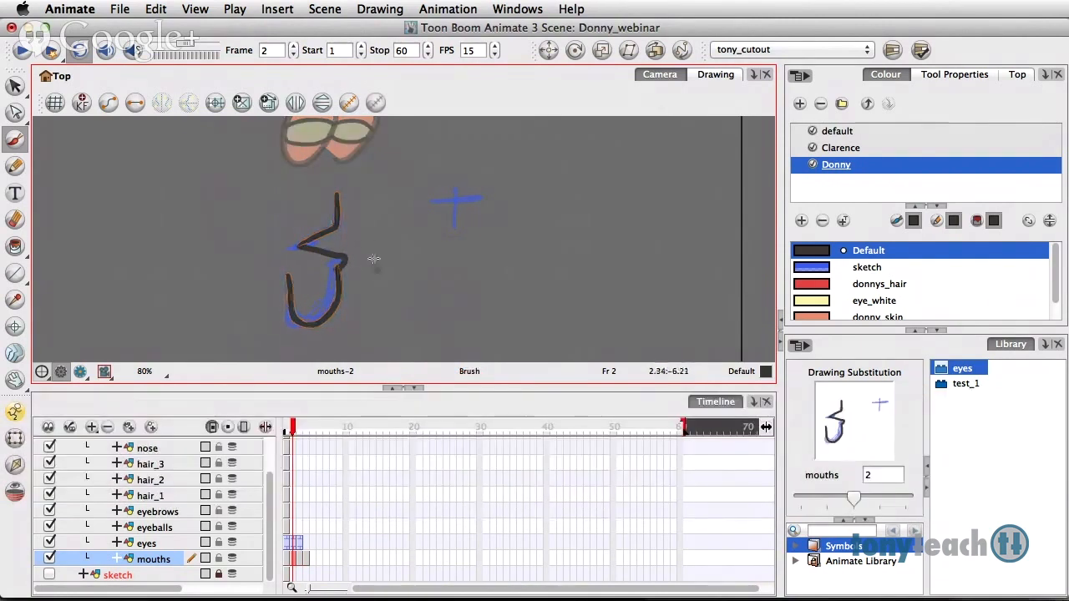
{"action": "key", "text": "super+z"}
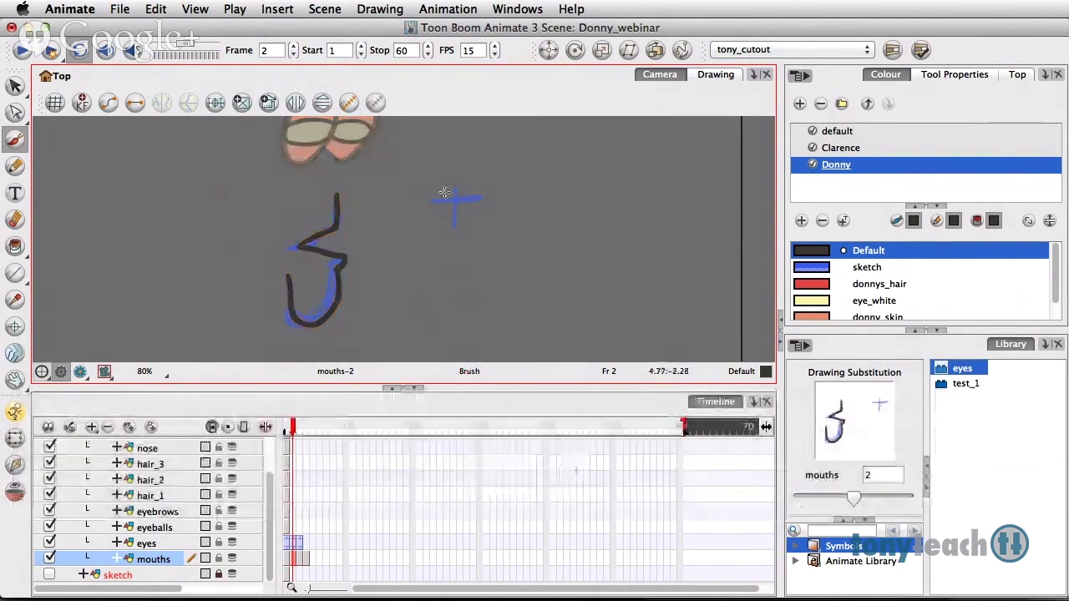
{"action": "mouse_move", "coordinate": [471, 173]}
{"action": "left_mouse_down"}
{"action": "mouse_move", "coordinate": [293, 208]}
{"action": "mouse_move", "coordinate": [470, 170]}
{"action": "left_mouse_up"}
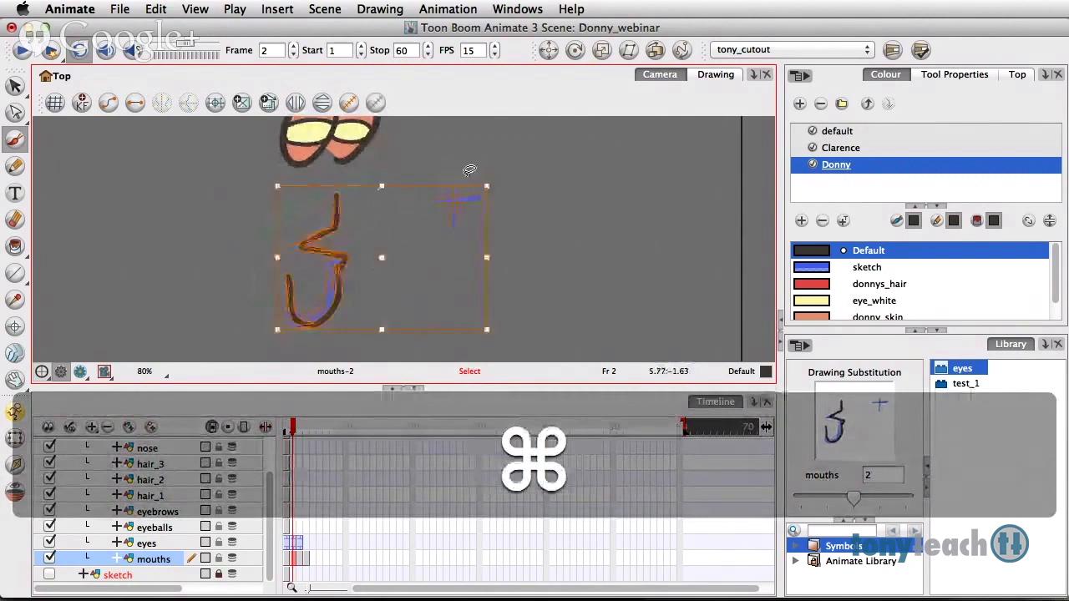
{"action": "left_click", "coordinate": [464, 202], "text": "shift+super"}
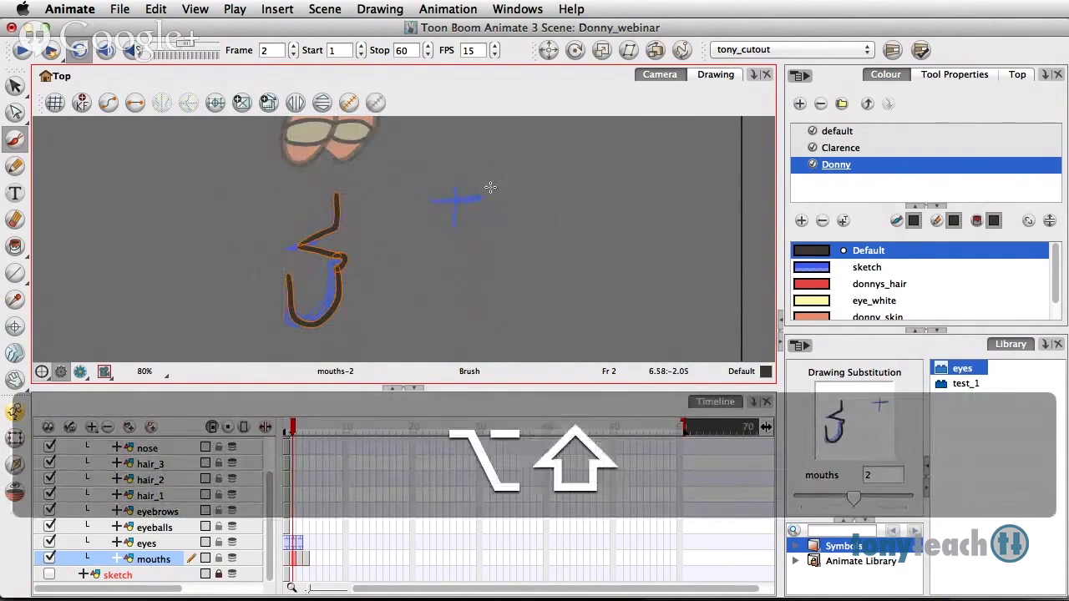
{"action": "key", "text": "alt+shift+s"}
{"action": "key", "text": "super+z"}
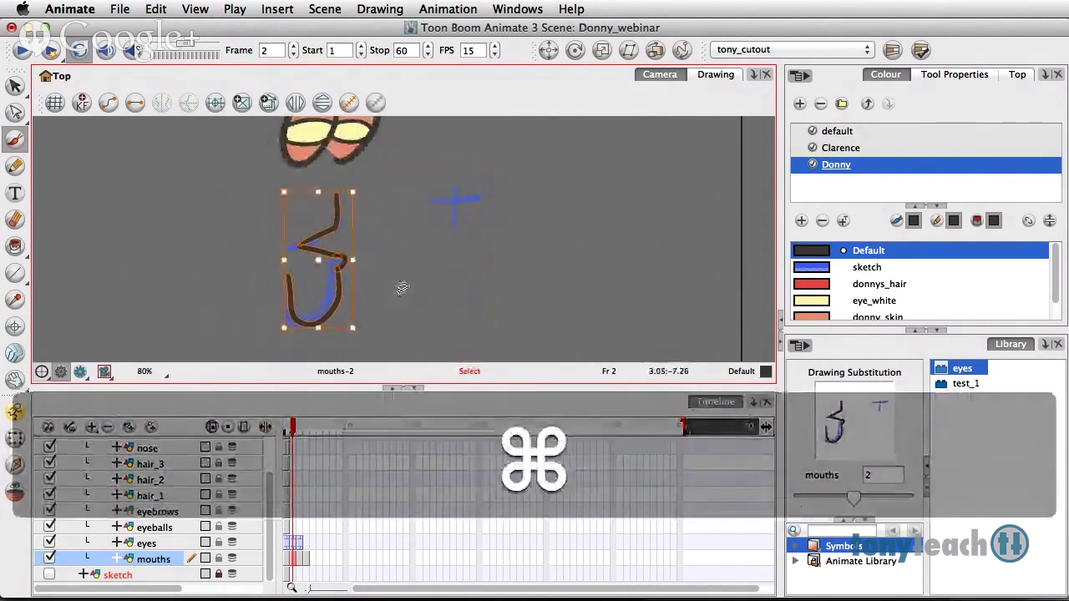
Smooth only the inked jaw stroke of mouths drawing 2.
{"action": "left_click", "coordinate": [404, 289], "text": "super"}
{"action": "left_click", "coordinate": [342, 294], "text": "super"}
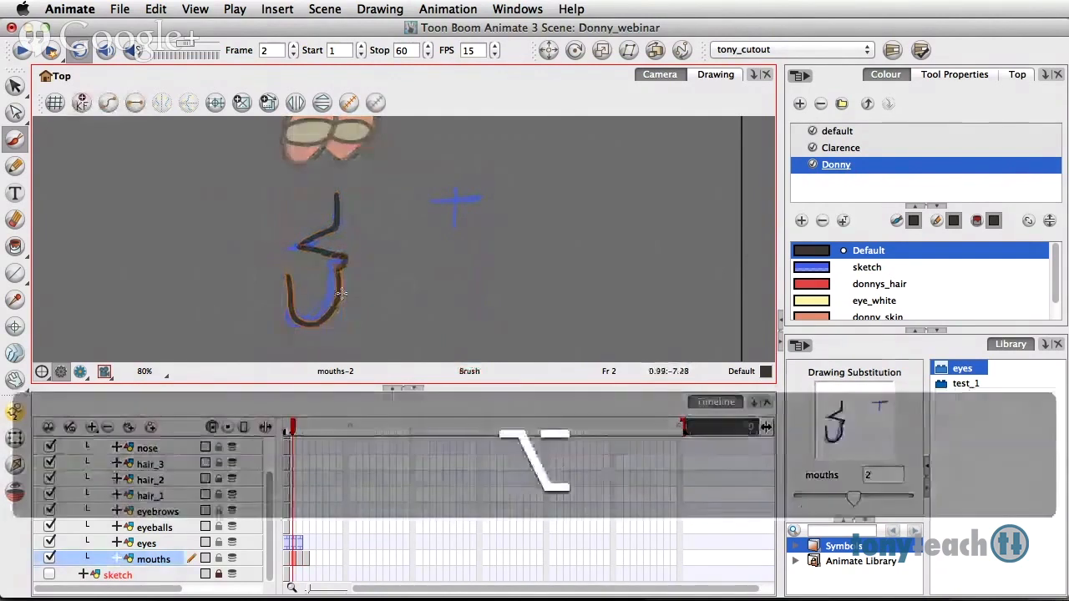
{"action": "key", "text": "alt+shift+s"}
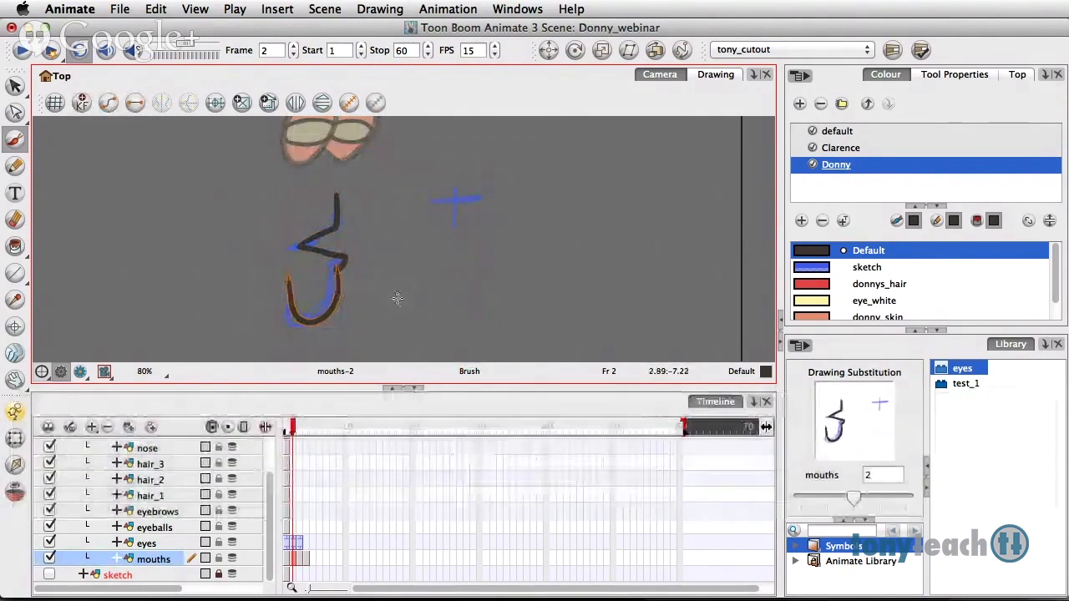
Ink the upper lip, mouth opening and jaw of mouths drawing 3 on frame 3 with dark brush strokes over its sketch.
{"action": "left_click", "coordinate": [300, 558]}
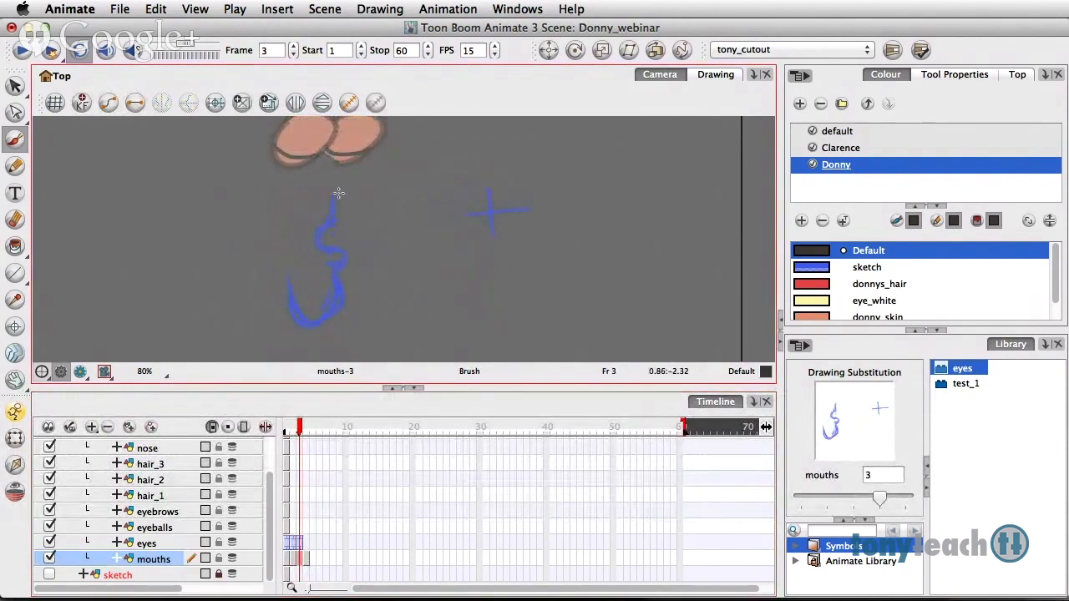
{"action": "mouse_move", "coordinate": [334, 187]}
{"action": "left_mouse_down"}
{"action": "mouse_move", "coordinate": [331, 231]}
{"action": "mouse_move", "coordinate": [314, 245]}
{"action": "mouse_move", "coordinate": [340, 241]}
{"action": "mouse_move", "coordinate": [332, 259]}
{"action": "left_mouse_up"}
{"action": "mouse_move", "coordinate": [289, 291]}
{"action": "left_mouse_down"}
{"action": "mouse_move", "coordinate": [330, 323]}
{"action": "mouse_move", "coordinate": [340, 271]}
{"action": "left_mouse_up"}
Nudge the inked lower-lip stroke of mouths drawing 3 slightly upward to meet the upper lip line.
{"action": "key", "text": "super"}
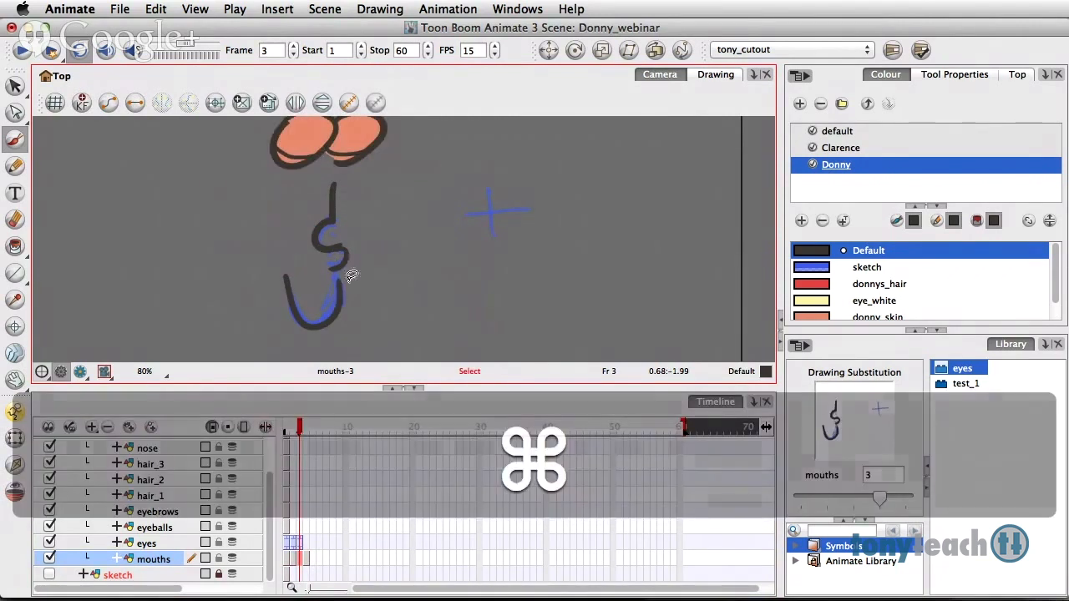
{"action": "left_click", "coordinate": [340, 284], "text": "super"}
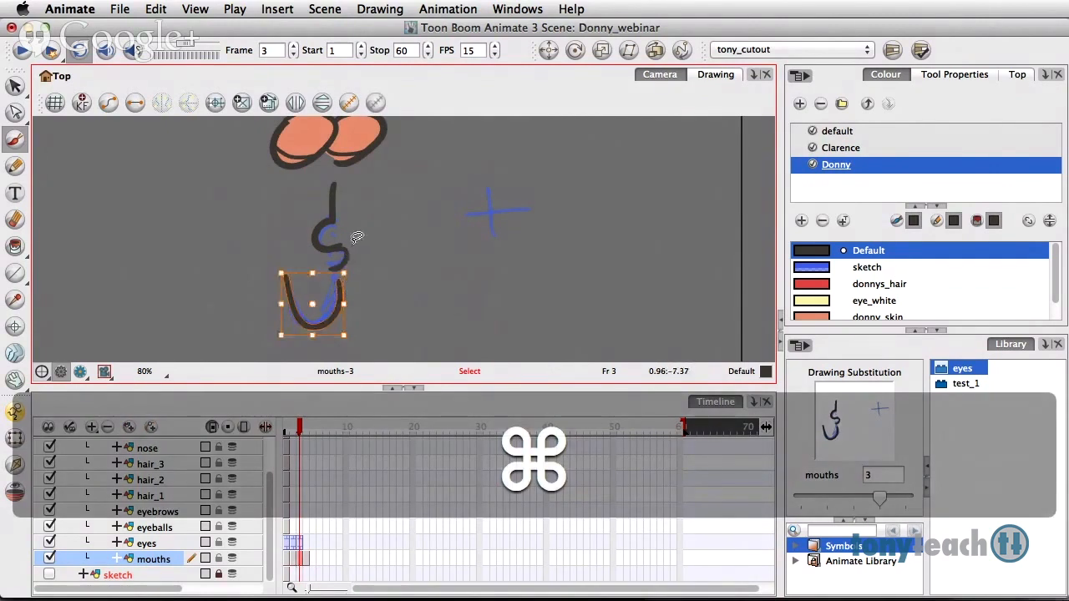
{"action": "left_click", "coordinate": [347, 247], "text": "super"}
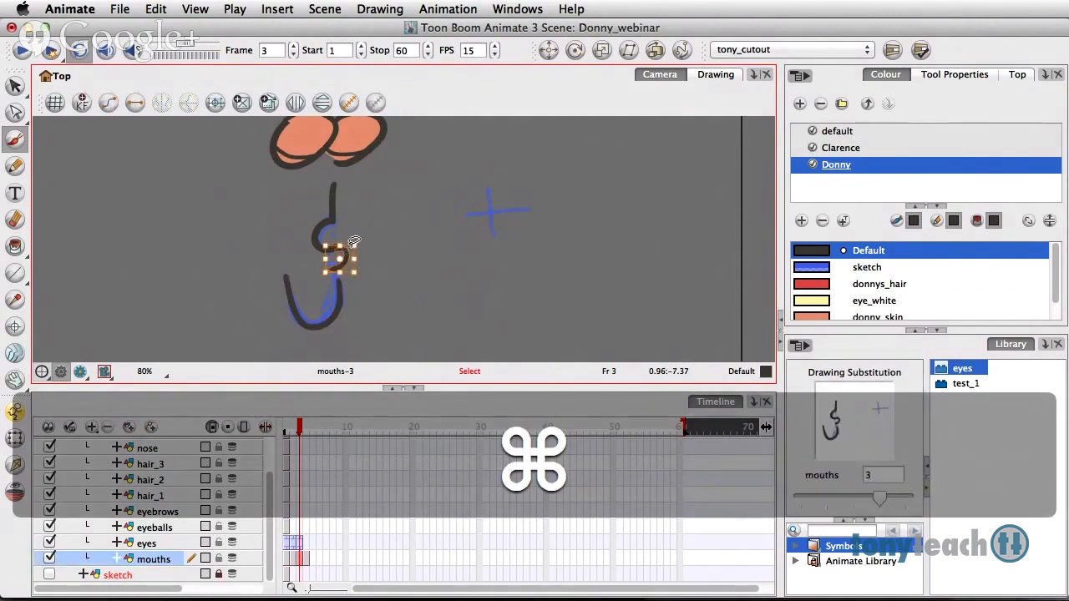
{"action": "left_click_drag", "start_coordinate": [349, 256], "coordinate": [351, 255]}
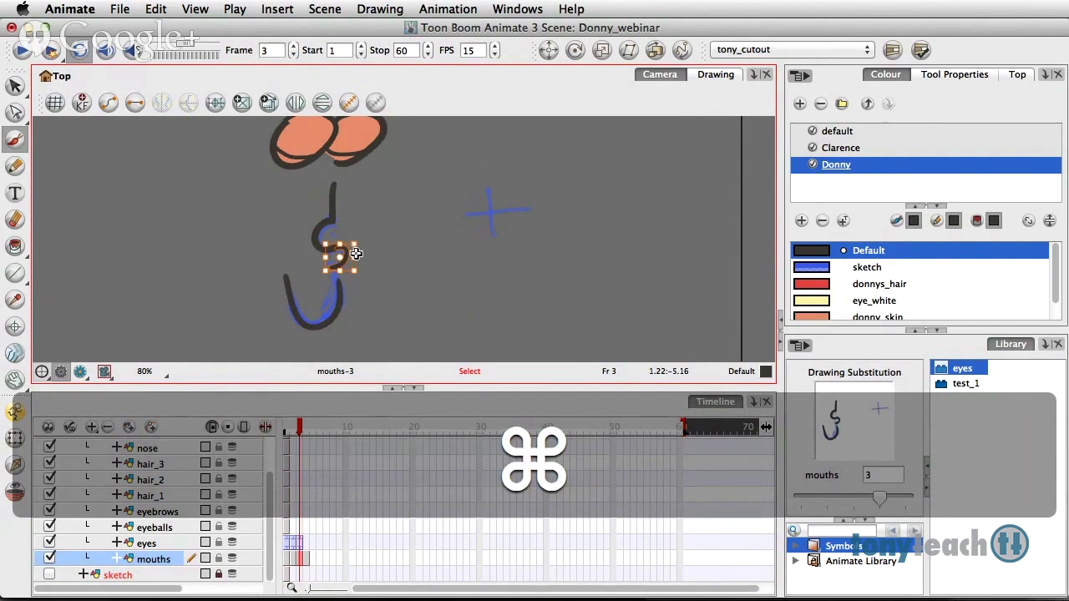
{"action": "left_click", "coordinate": [395, 234], "text": "super"}
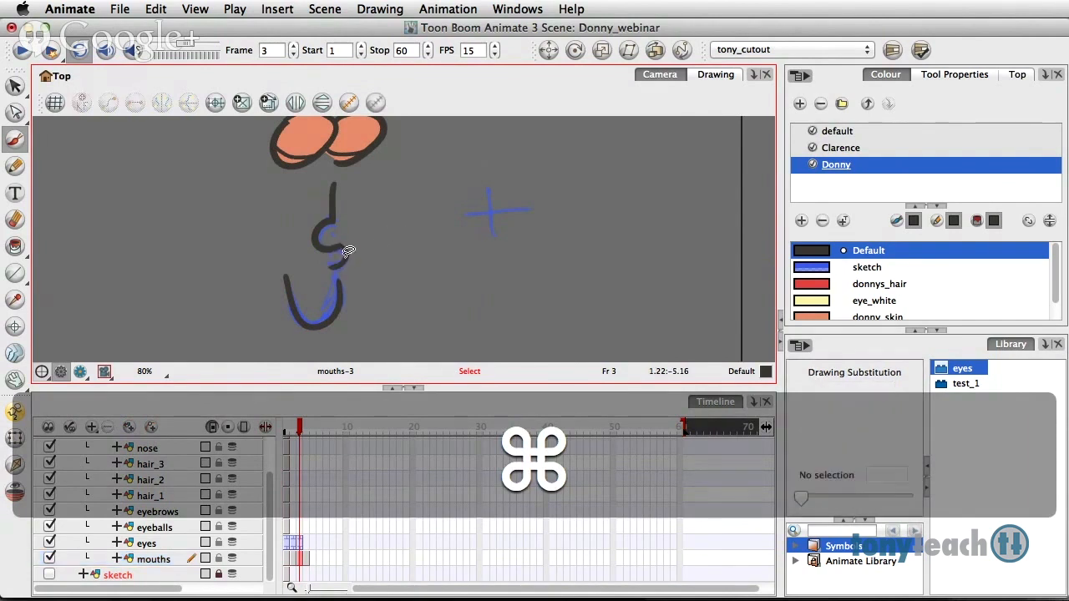
{"action": "left_click", "coordinate": [349, 252], "text": "super"}
{"action": "left_click_drag", "start_coordinate": [345, 253], "coordinate": [341, 266]}
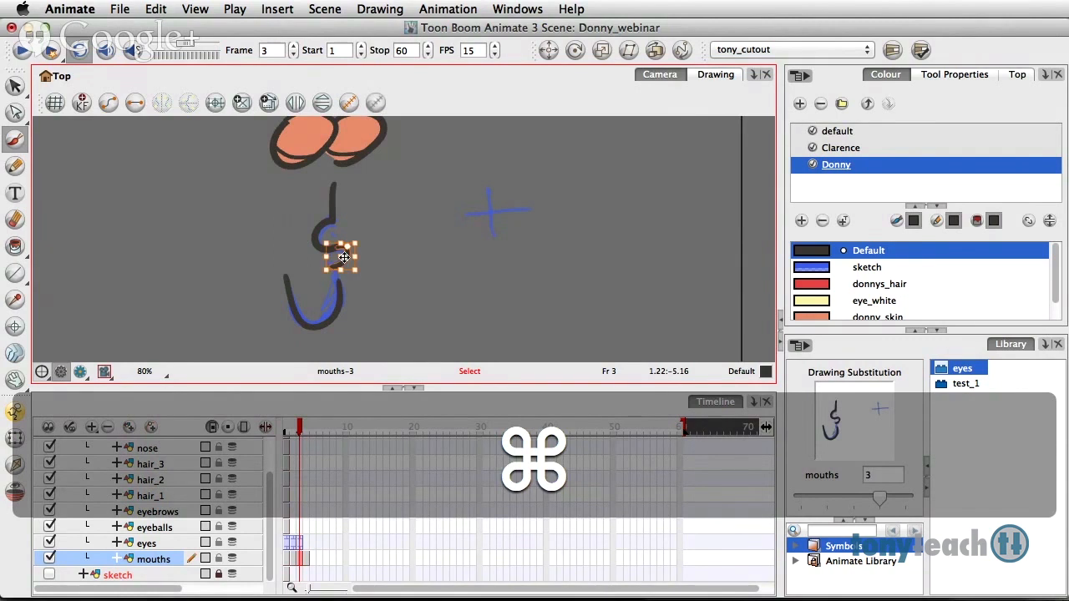
{"action": "left_click", "coordinate": [393, 244], "text": "super"}
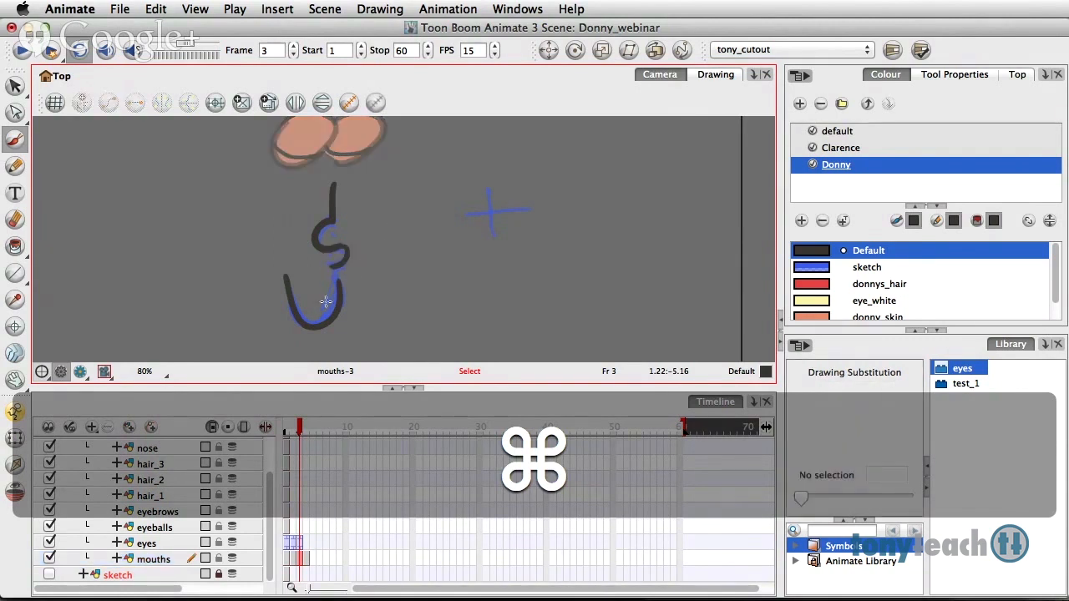
Ink the lips and jaw of mouths drawing 4 on frame 4 over its sketch, undoing and redrawing unsatisfactory strokes.
{"action": "left_click", "coordinate": [305, 559]}
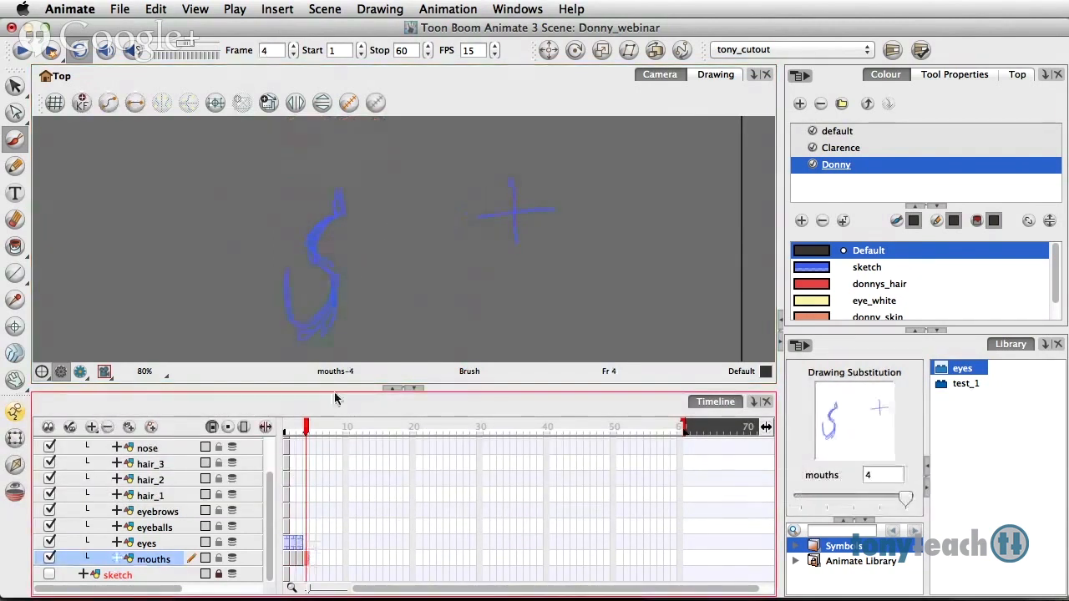
{"action": "mouse_move", "coordinate": [286, 270]}
{"action": "left_mouse_down"}
{"action": "mouse_move", "coordinate": [281, 304]}
{"action": "mouse_move", "coordinate": [322, 322]}
{"action": "mouse_move", "coordinate": [325, 271]}
{"action": "mouse_move", "coordinate": [324, 322]}
{"action": "mouse_move", "coordinate": [333, 272]}
{"action": "left_mouse_up"}
{"action": "key", "text": "super+z"}
{"action": "key", "text": "super+z"}
{"action": "mouse_move", "coordinate": [339, 186]}
{"action": "left_mouse_down"}
{"action": "mouse_move", "coordinate": [339, 220]}
{"action": "mouse_move", "coordinate": [308, 236]}
{"action": "mouse_move", "coordinate": [327, 265]}
{"action": "mouse_move", "coordinate": [337, 252]}
{"action": "mouse_move", "coordinate": [340, 263]}
{"action": "mouse_move", "coordinate": [306, 334]}
{"action": "mouse_move", "coordinate": [331, 282]}
{"action": "left_mouse_up"}
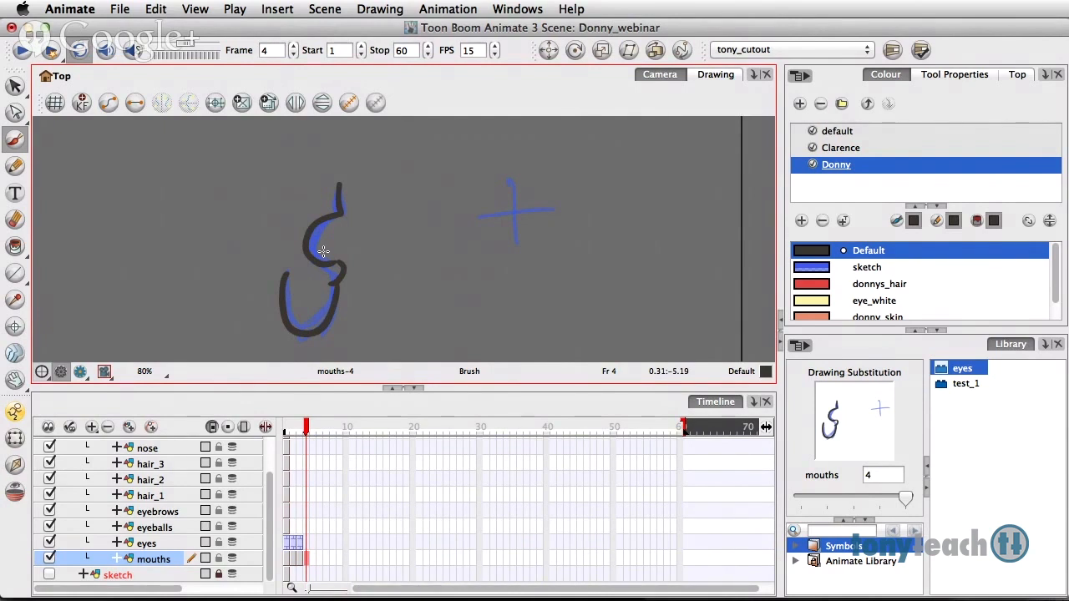
Shift the inked jaw stroke of mouths drawing 4 slightly left beneath the lower lip.
{"action": "key", "text": "super"}
{"action": "left_click", "coordinate": [306, 327], "text": "super"}
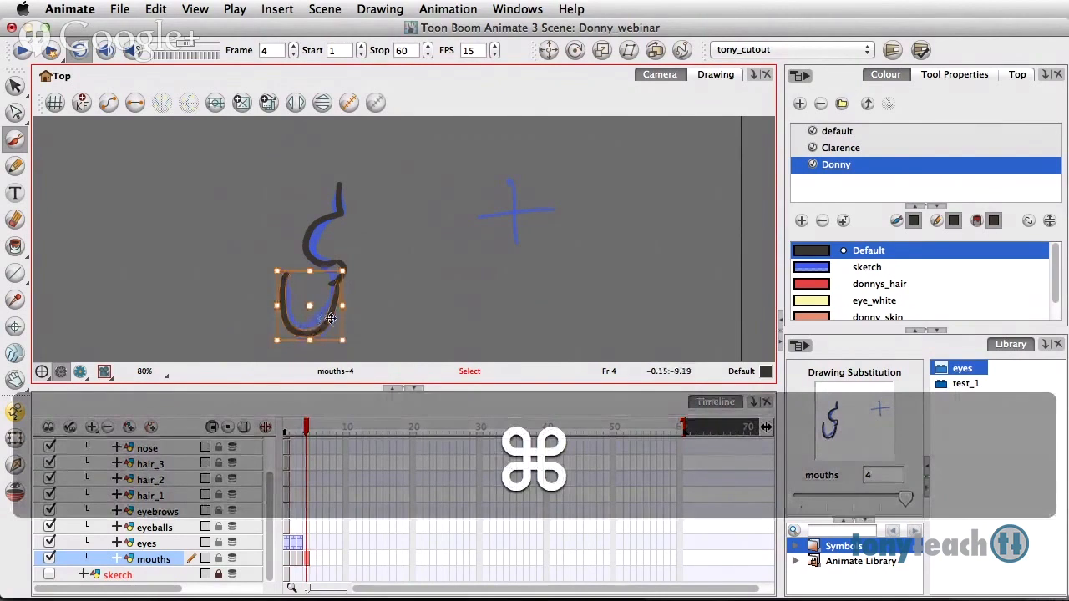
{"action": "left_click_drag", "start_coordinate": [326, 320], "coordinate": [321, 317]}
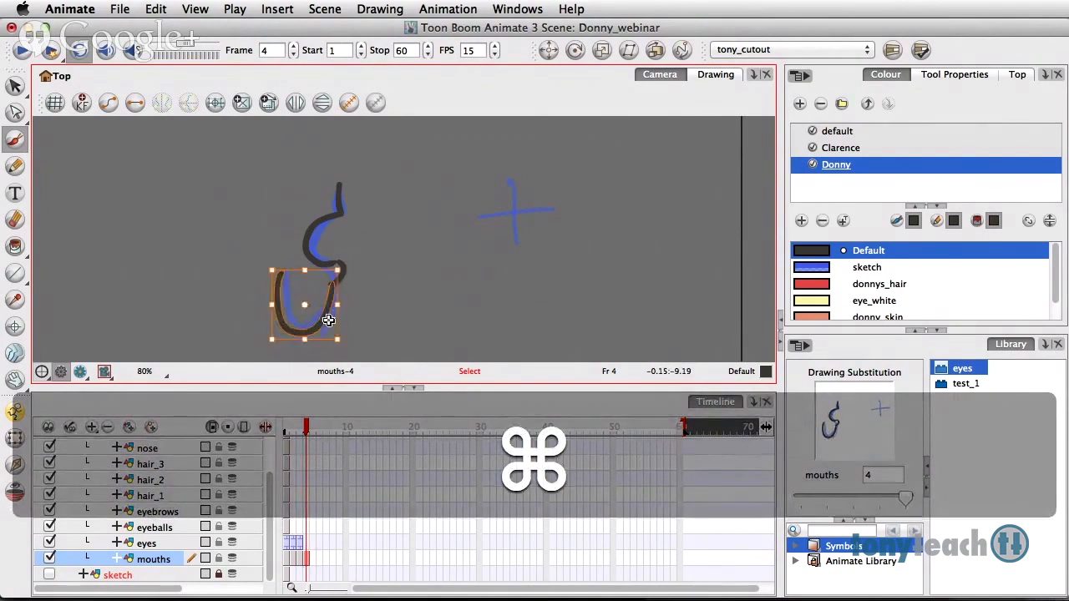
{"action": "left_click", "coordinate": [372, 288], "text": "super"}
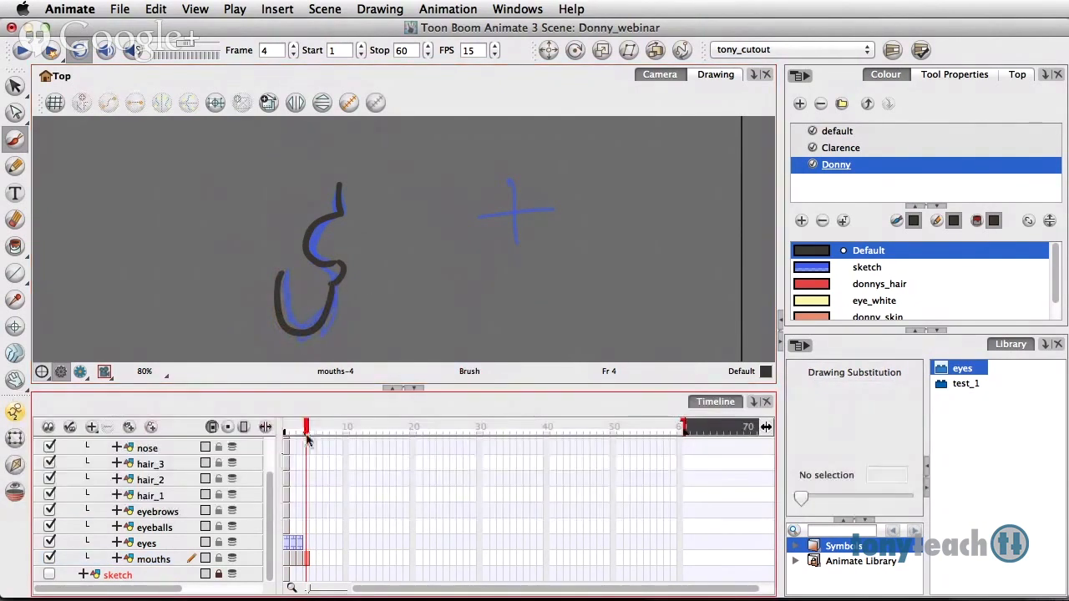
Return to frame 1 and copy the inked jaw stroke of mouths drawing 1 with the Select tool.
{"action": "left_click_drag", "start_coordinate": [306, 431], "coordinate": [285, 429]}
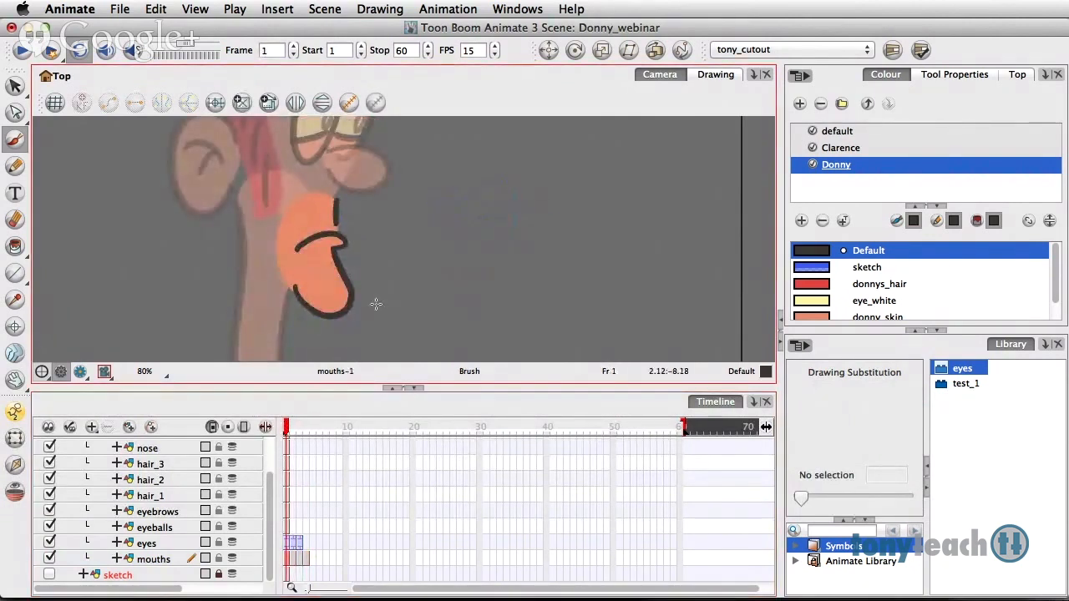
{"action": "left_click", "coordinate": [10, 87]}
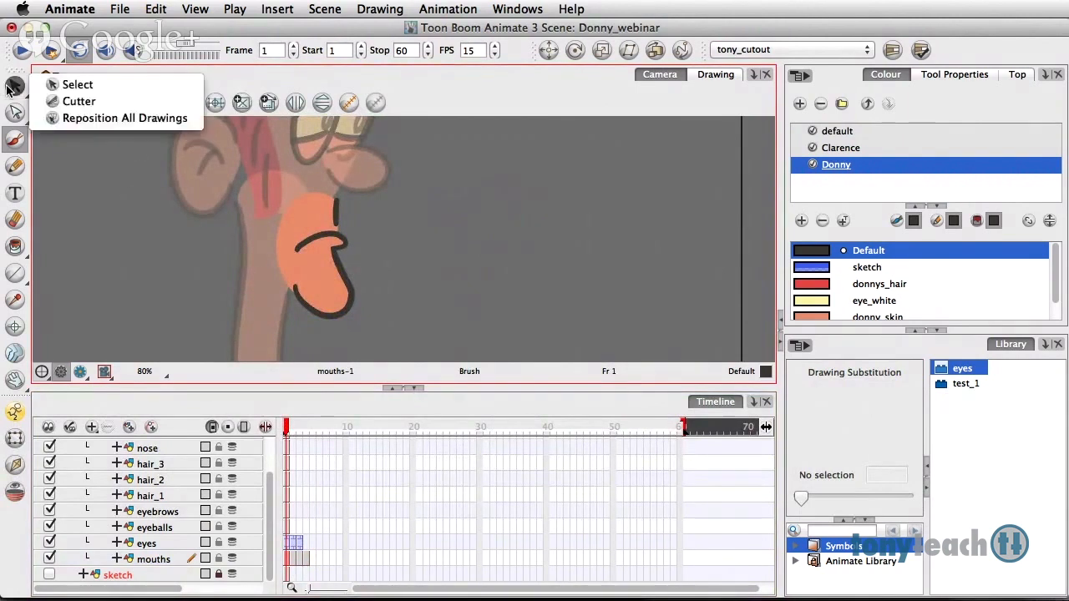
{"action": "left_click", "coordinate": [79, 84]}
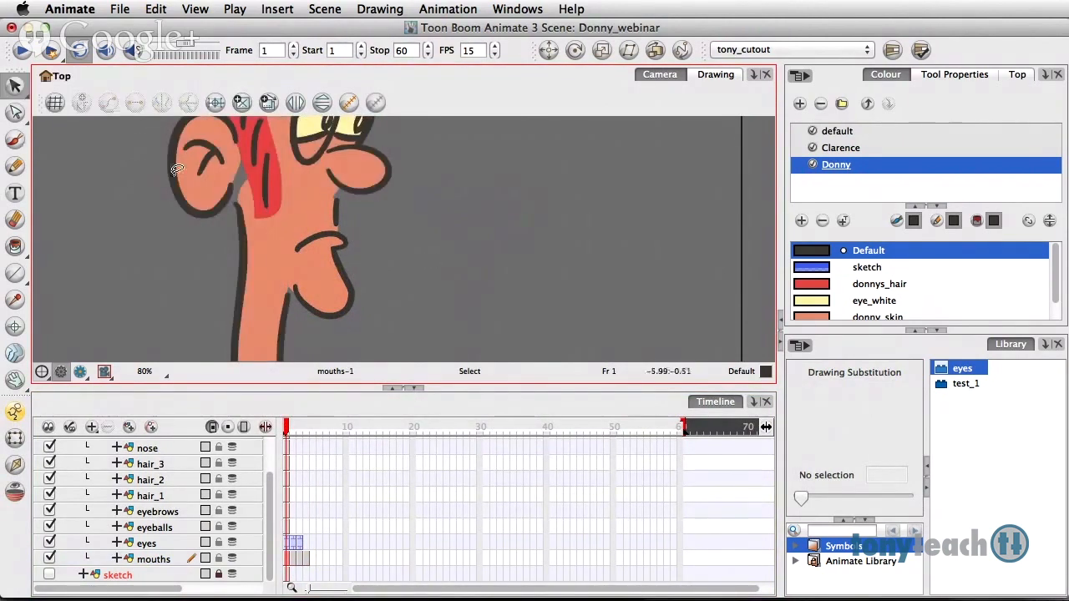
{"action": "left_click", "coordinate": [354, 285]}
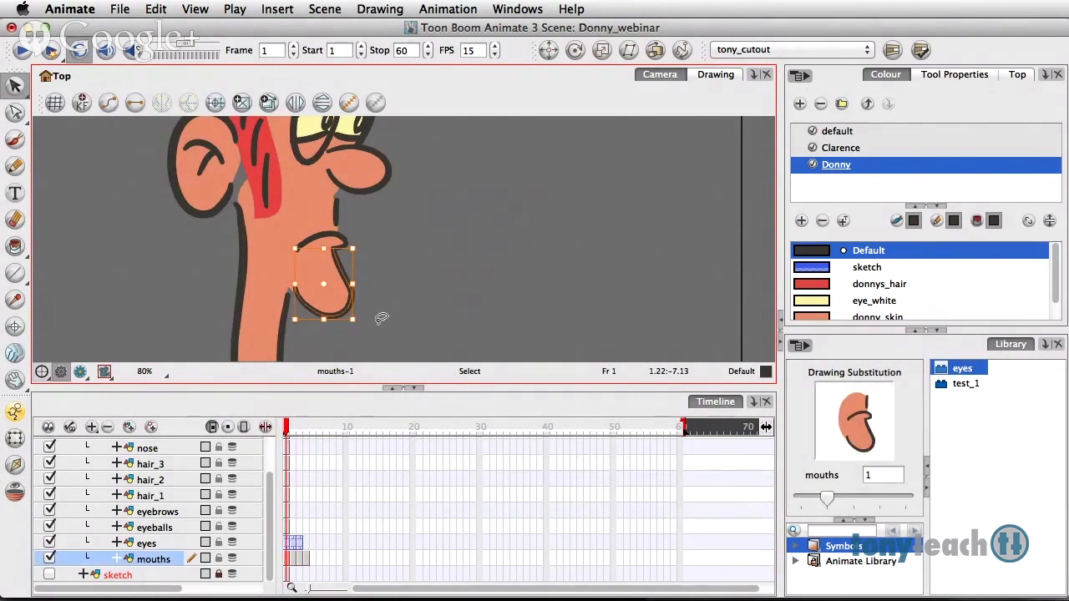
{"action": "key", "text": "super+c"}
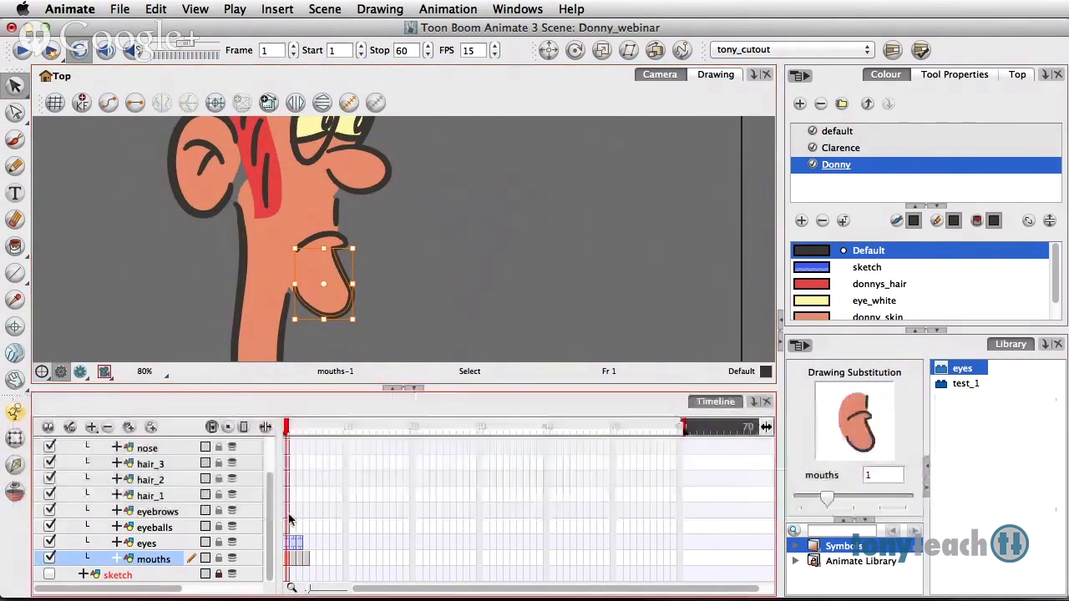
Paste the copied jaw into mouths drawing 2 on frame 2, rotate and move it to fit the sketch, and cut it.
{"action": "left_click", "coordinate": [292, 557]}
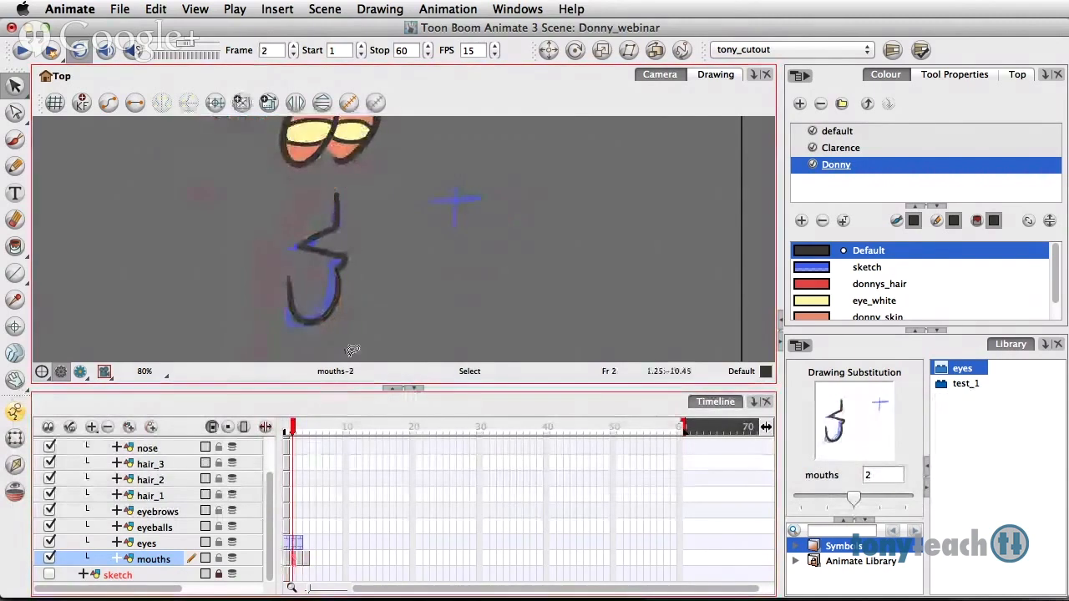
{"action": "key", "text": "super+v"}
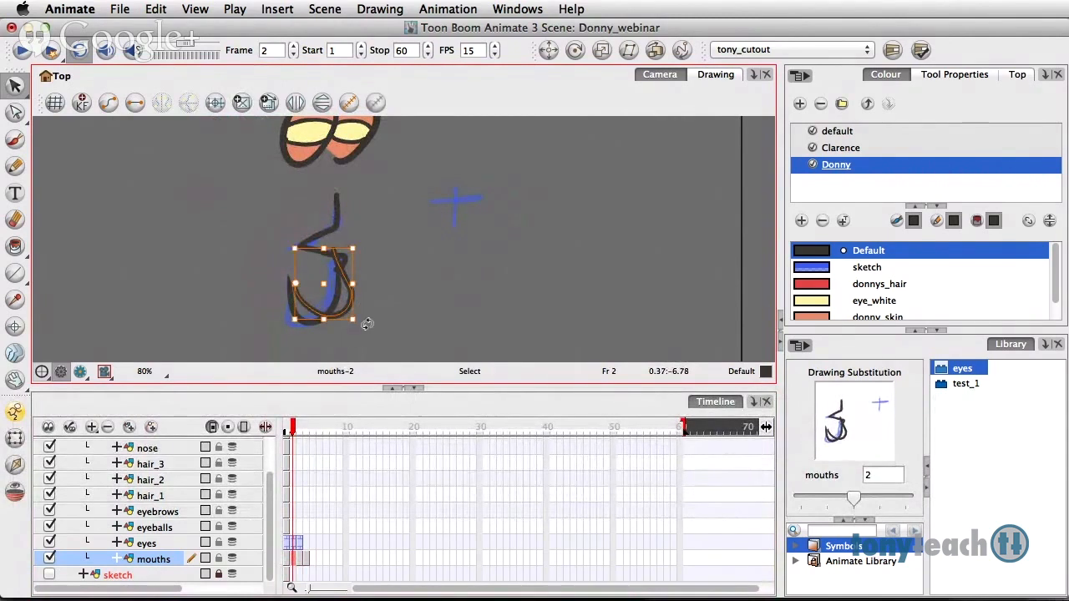
{"action": "left_click_drag", "start_coordinate": [367, 322], "coordinate": [337, 326]}
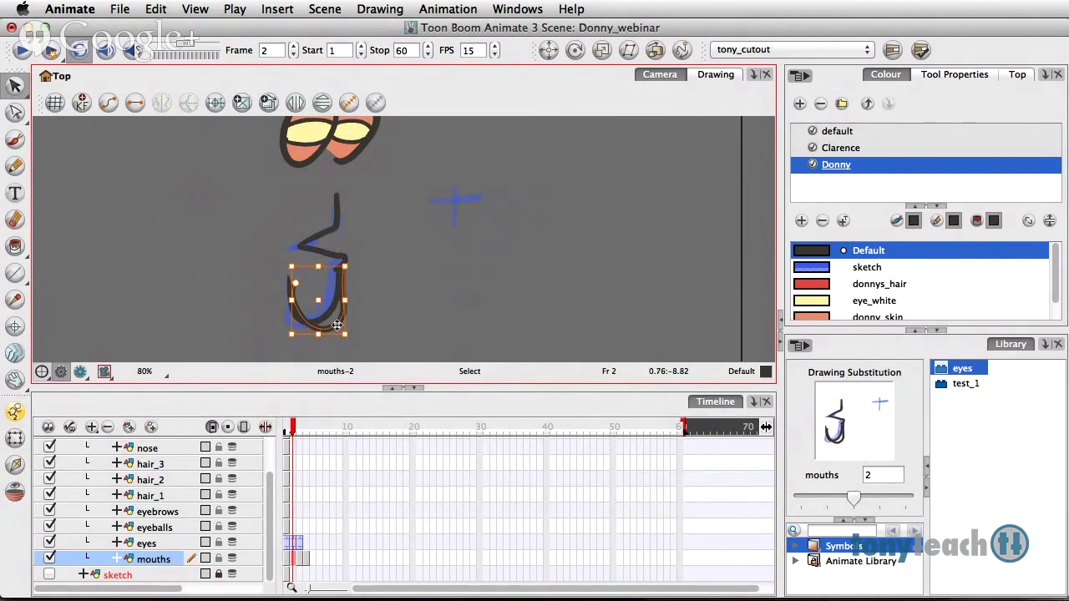
{"action": "left_click_drag", "start_coordinate": [338, 326], "coordinate": [334, 324]}
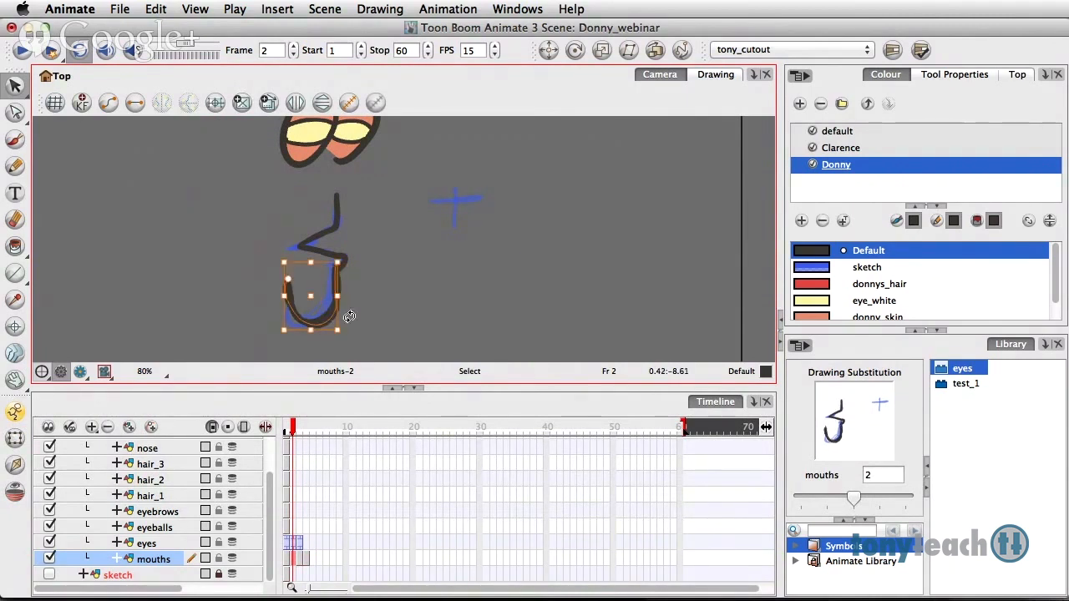
{"action": "key", "text": "super+x"}
Delete the old inked jaw of mouths drawing 2 and paste the fitted jaw stroke in its place.
{"action": "left_click", "coordinate": [335, 301]}
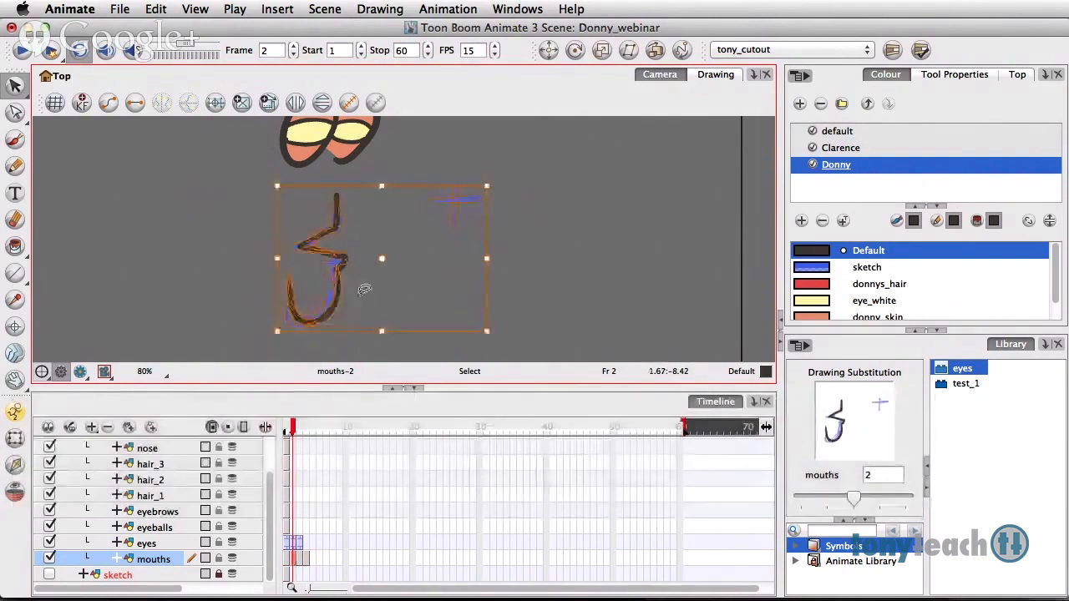
{"action": "left_click", "coordinate": [356, 342]}
{"action": "left_click", "coordinate": [343, 299]}
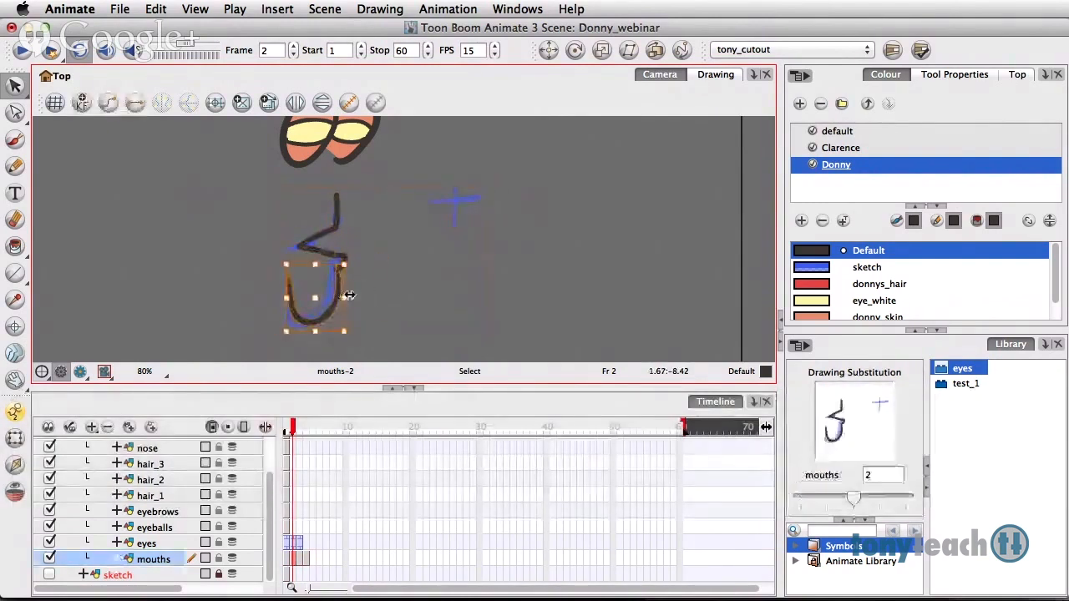
{"action": "key", "text": "Delete"}
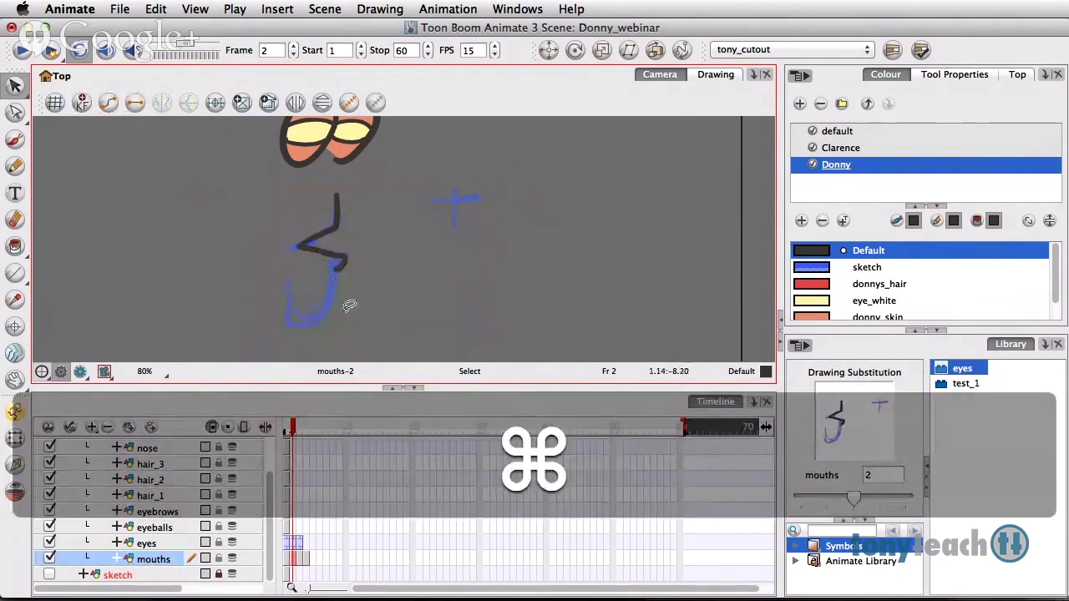
{"action": "key", "text": "super+v"}
{"action": "left_click", "coordinate": [353, 334]}
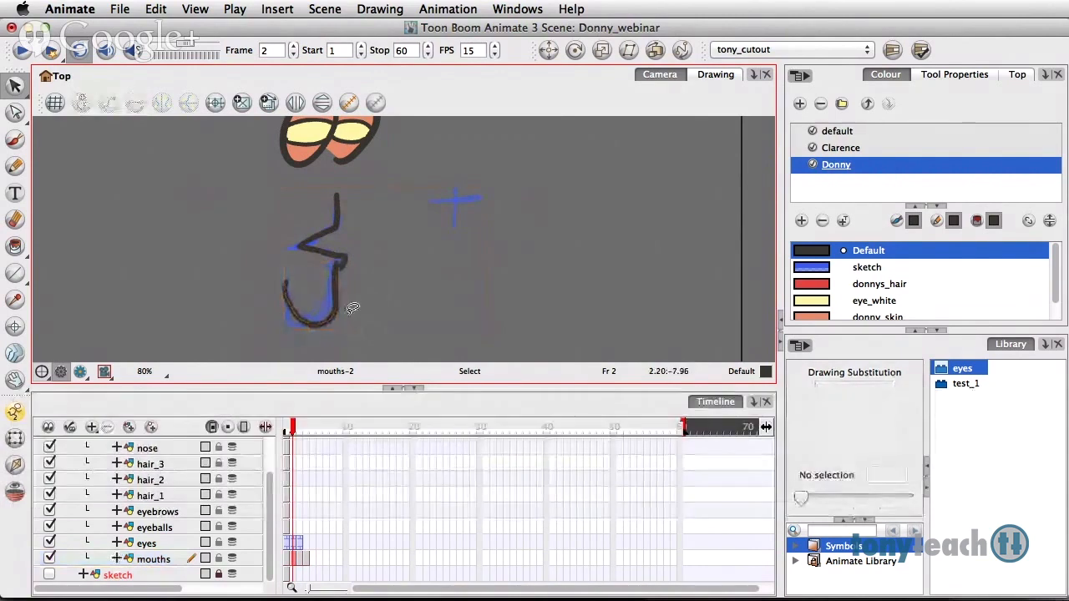
Replace the inked jaw of mouths drawing 3 on frame 3 with the fitted jaw stroke from drawing 2.
{"action": "left_click", "coordinate": [302, 559]}
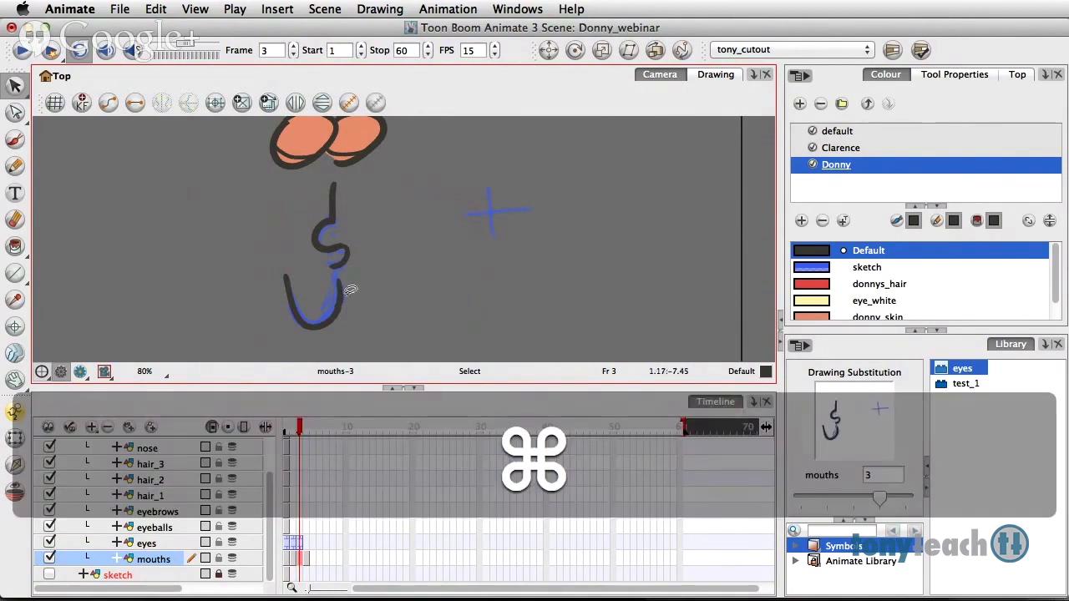
{"action": "key", "text": "super+v"}
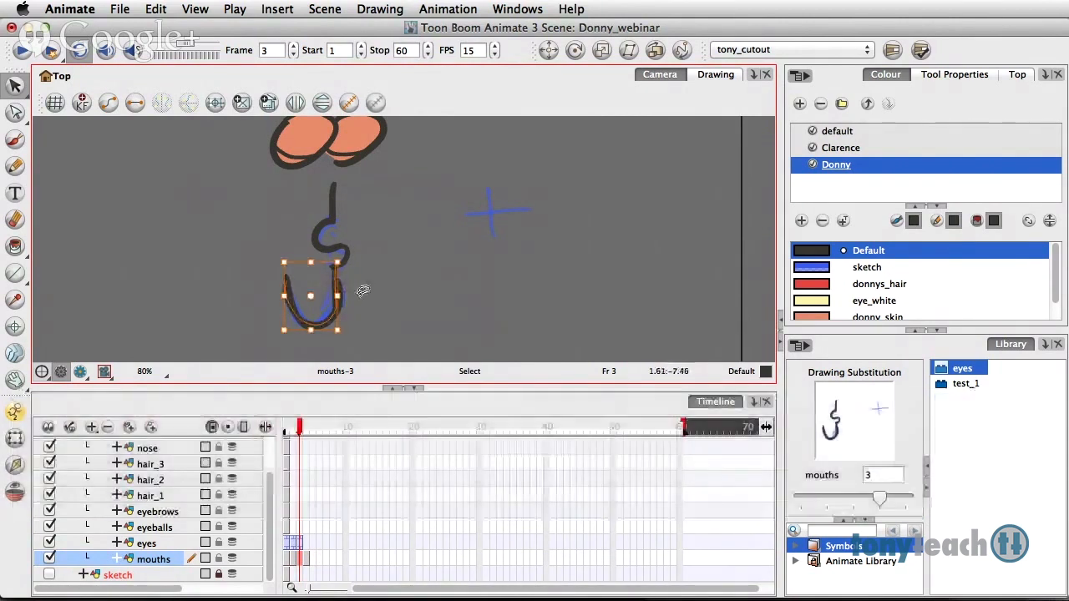
{"action": "key", "text": "super+x"}
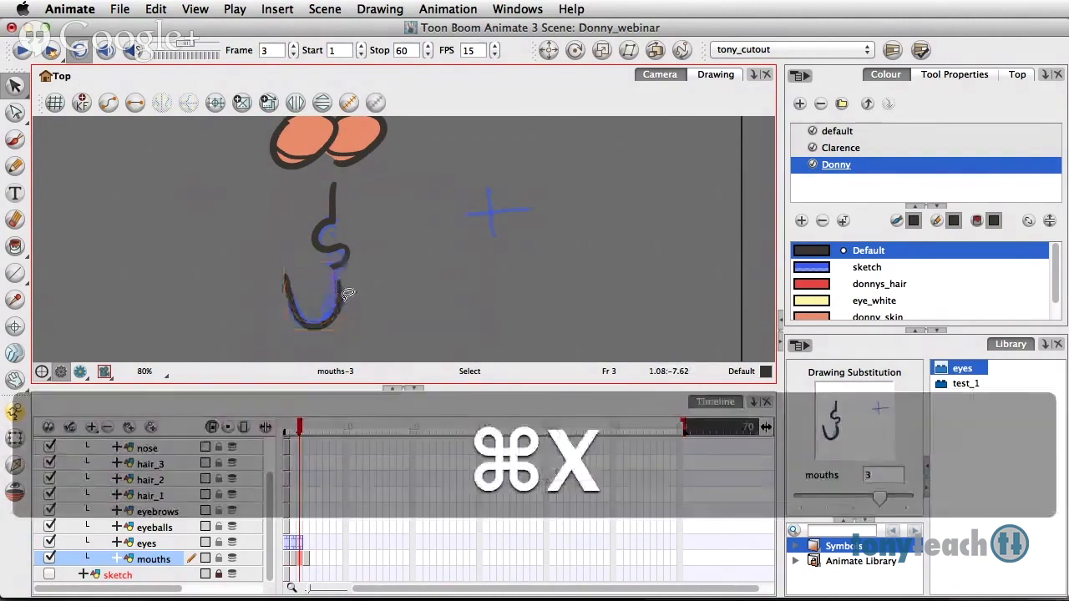
{"action": "left_click", "coordinate": [345, 290]}
{"action": "key", "text": "Delete"}
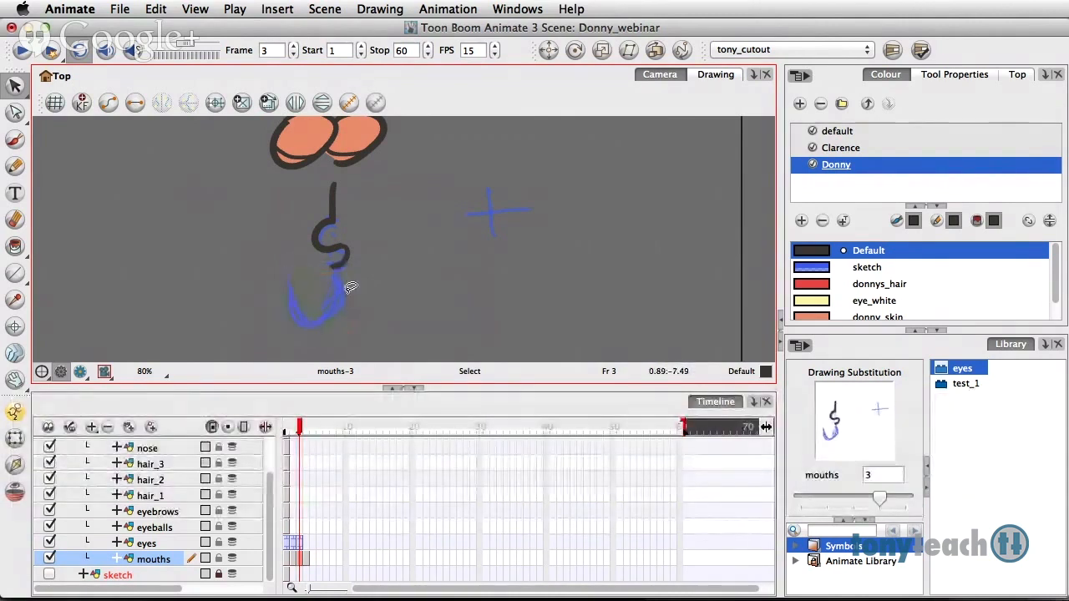
{"action": "key", "text": "super+v"}
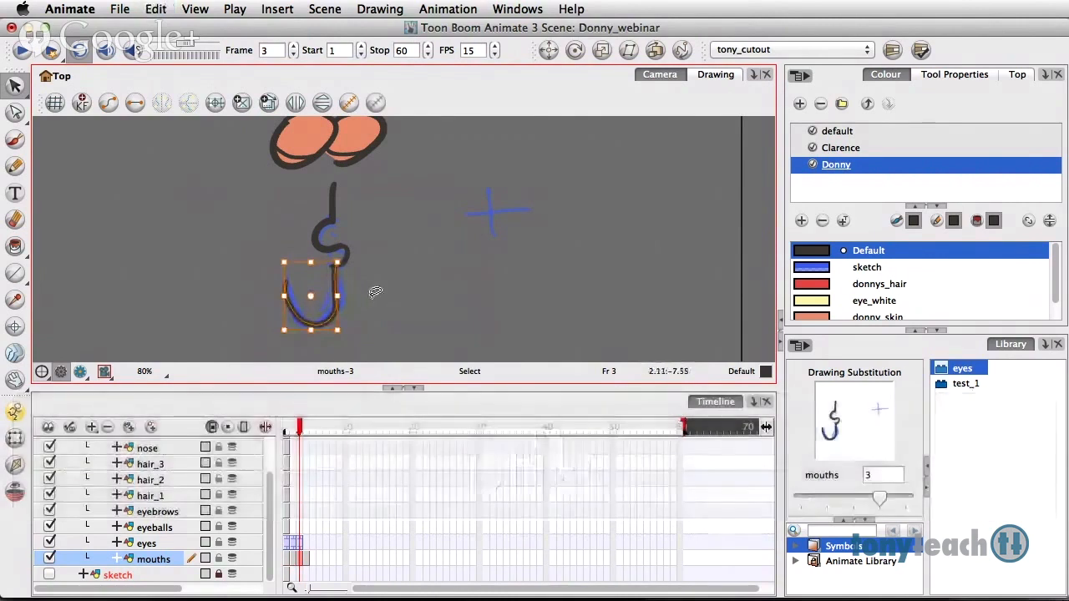
Shift the pasted jaw of mouths drawing 3 slightly left and down to line up under the lower lip.
{"action": "left_click", "coordinate": [343, 294]}
{"action": "left_click", "coordinate": [341, 294]}
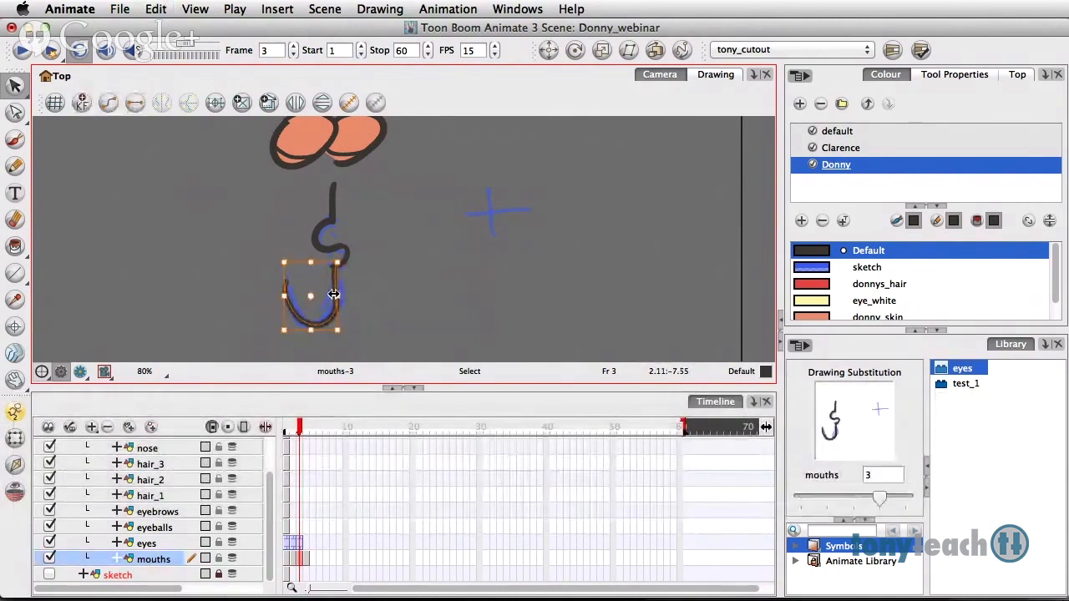
{"action": "left_click_drag", "start_coordinate": [306, 323], "coordinate": [307, 328]}
{"action": "left_click", "coordinate": [372, 286]}
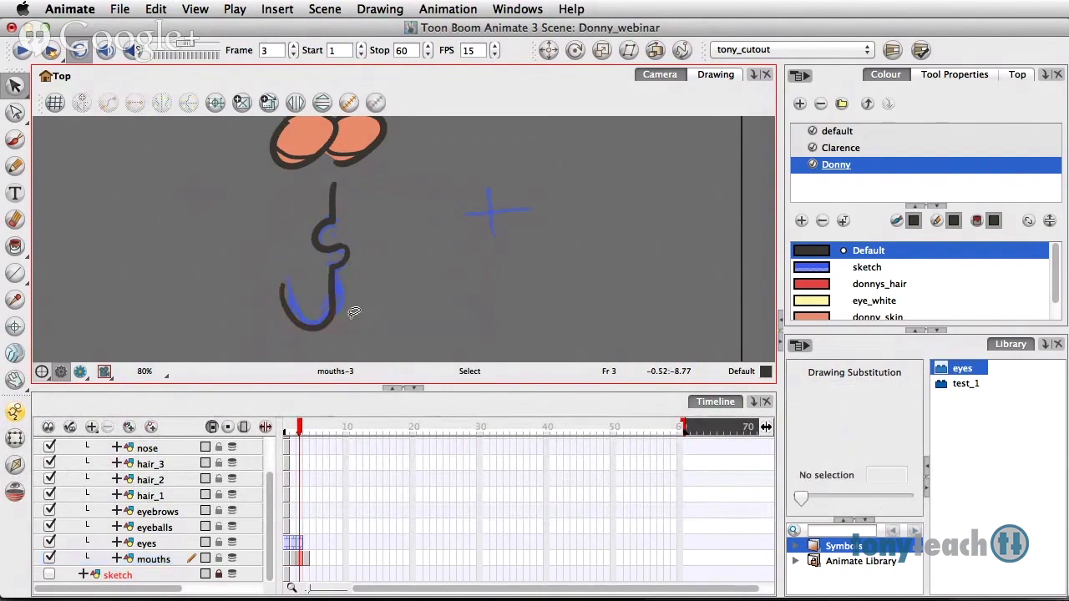
Replace the inked jaw of mouths drawing 4 on frame 4 with the copied fitted jaw stroke.
{"action": "left_click", "coordinate": [304, 561]}
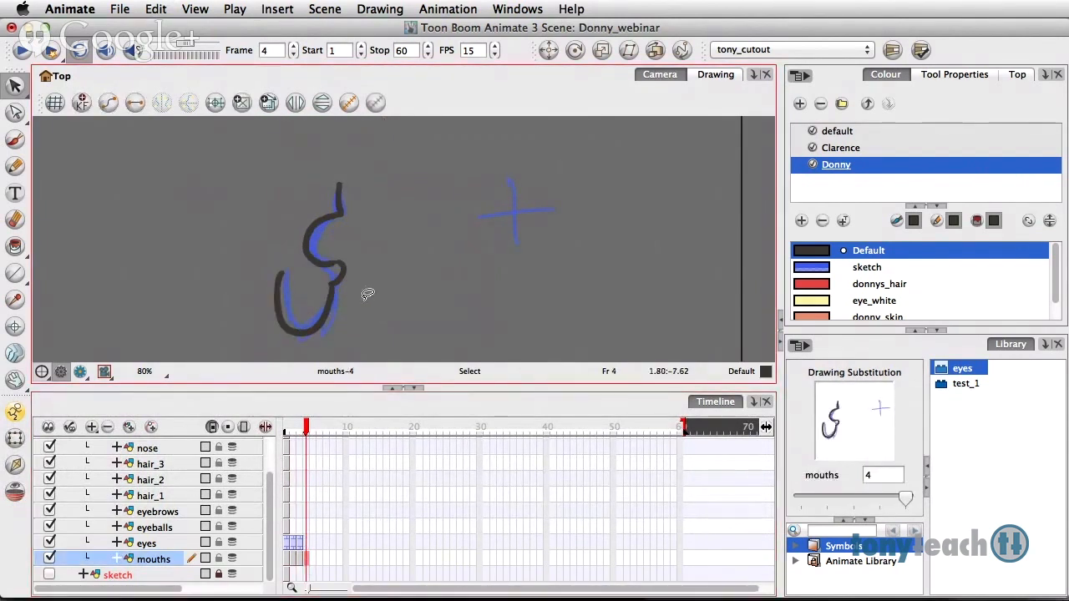
{"action": "left_click", "coordinate": [371, 303]}
{"action": "left_click", "coordinate": [333, 303]}
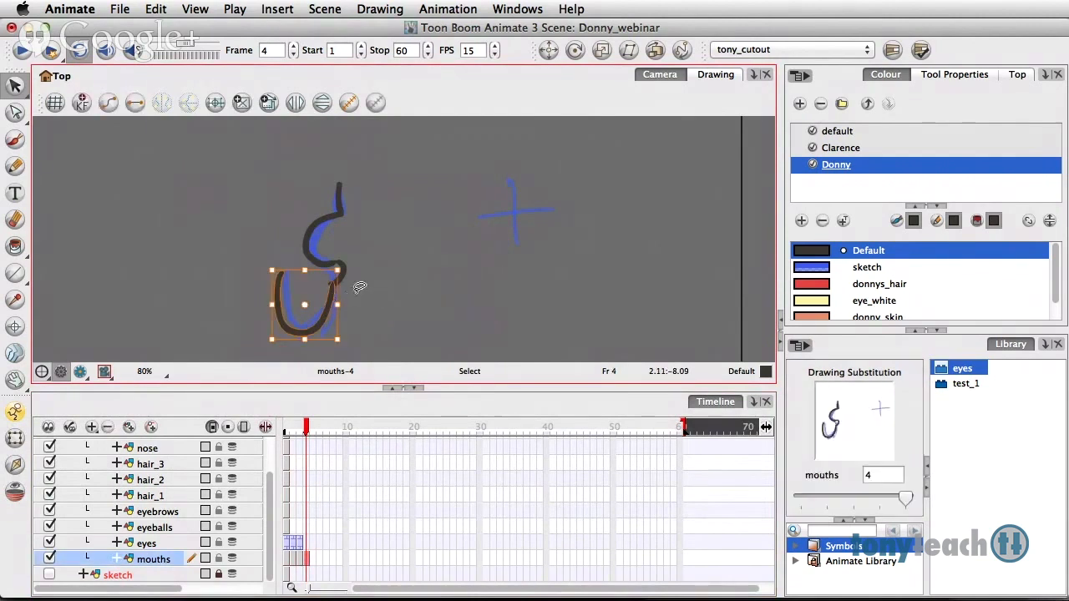
{"action": "key", "text": "Delete"}
{"action": "key", "text": "super+v"}
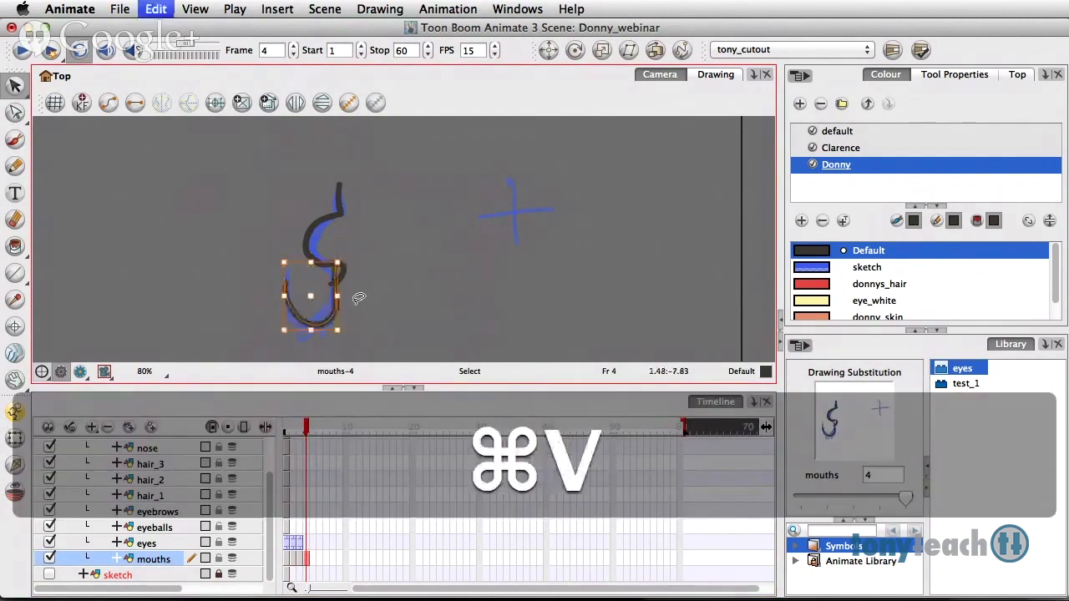
Move the pasted jaw of mouths drawing 4 down and slightly left so it meets the lower lip.
{"action": "left_click", "coordinate": [304, 339]}
{"action": "left_click_drag", "start_coordinate": [305, 343], "coordinate": [306, 342]}
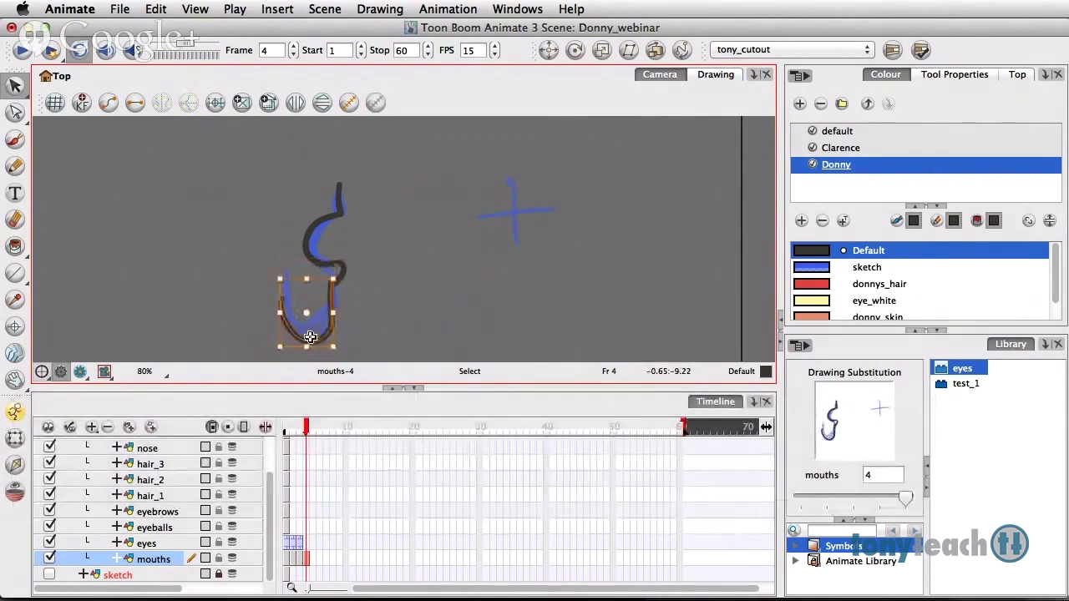
{"action": "key", "text": "Escape"}
{"action": "mouse_move", "coordinate": [306, 428]}
{"action": "left_mouse_down"}
{"action": "mouse_move", "coordinate": [284, 429]}
{"action": "mouse_move", "coordinate": [306, 436]}
{"action": "left_mouse_up"}
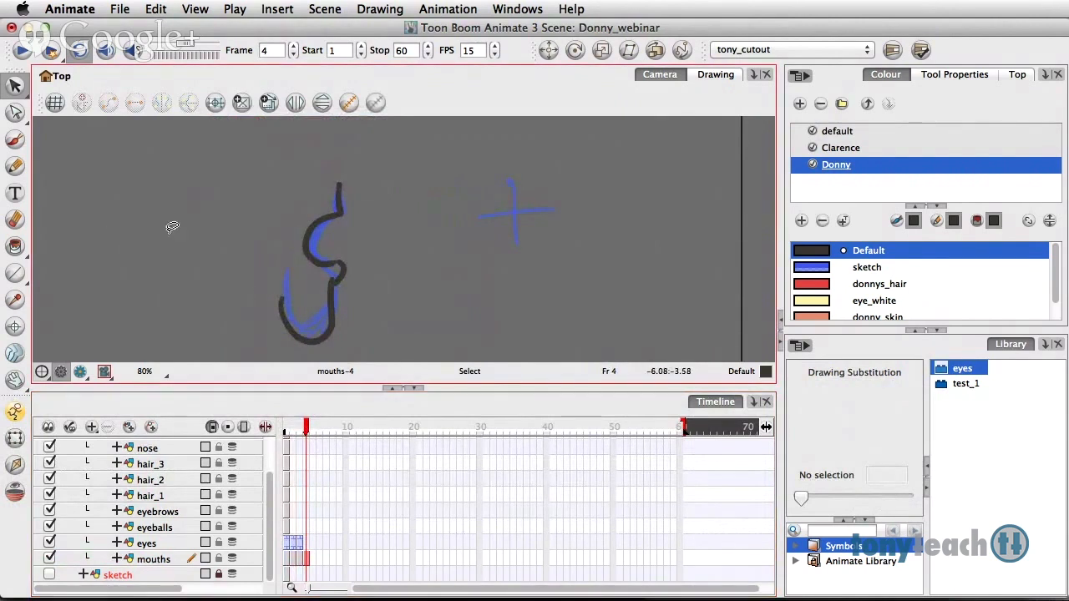
Turn on onion skinning for the mouths and eyes layers and compare mouths drawing 2 on frame 2 with its neighbours.
{"action": "left_click", "coordinate": [237, 559]}
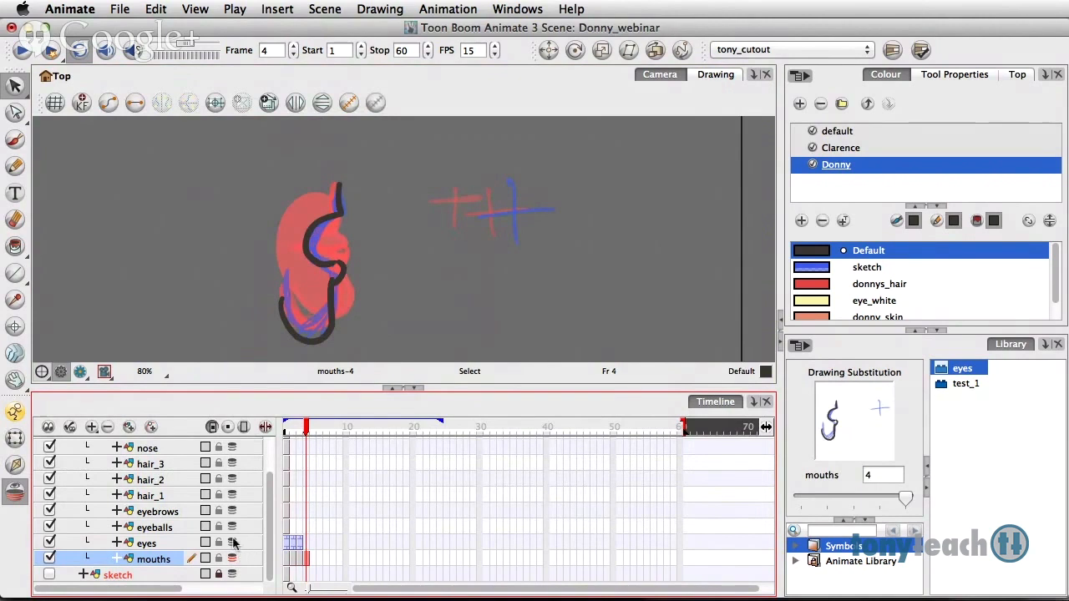
{"action": "left_click", "coordinate": [235, 543]}
{"action": "left_click", "coordinate": [234, 527]}
{"action": "left_click", "coordinate": [234, 511]}
{"action": "left_click", "coordinate": [234, 527]}
{"action": "left_click", "coordinate": [235, 514]}
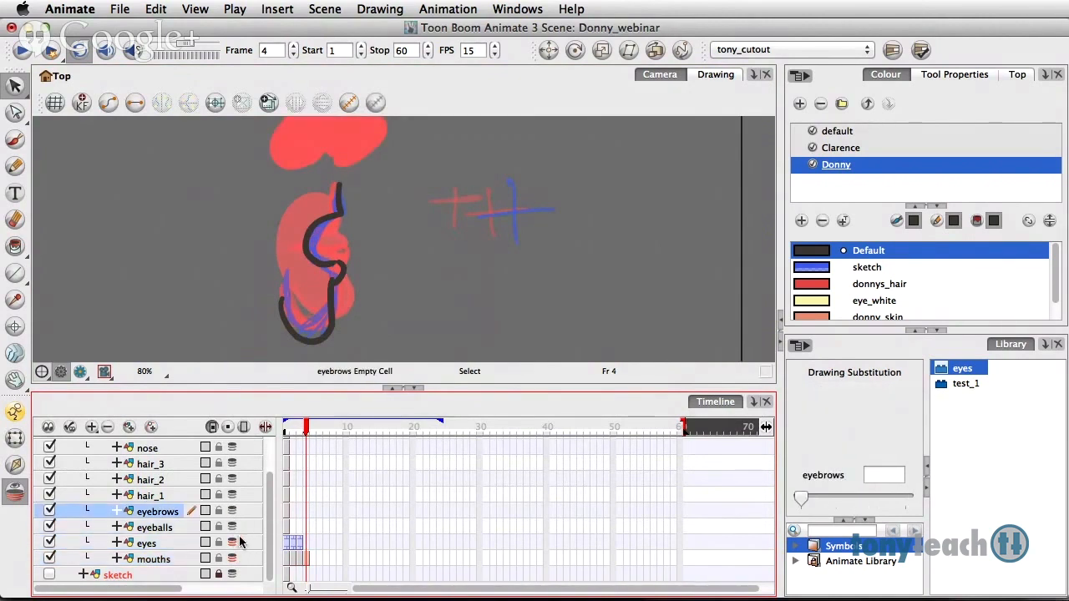
{"action": "left_click", "coordinate": [291, 559]}
{"action": "mouse_move", "coordinate": [15, 245]}
{"action": "left_mouse_down"}
{"action": "mouse_move", "coordinate": [42, 251]}
{"action": "mouse_move", "coordinate": [42, 328]}
{"action": "left_mouse_up"}
{"action": "key", "text": "F16"}
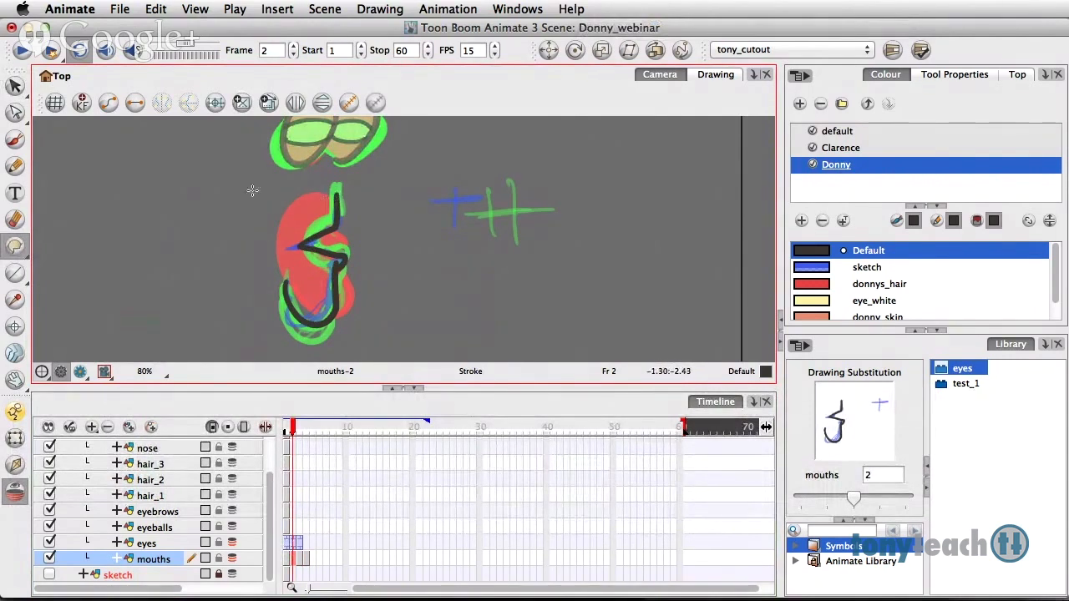
Turn off onion skinning for the eyes and mouths layers, leaving mouths drawing 2 active for selection.
{"action": "left_click", "coordinate": [14, 87]}
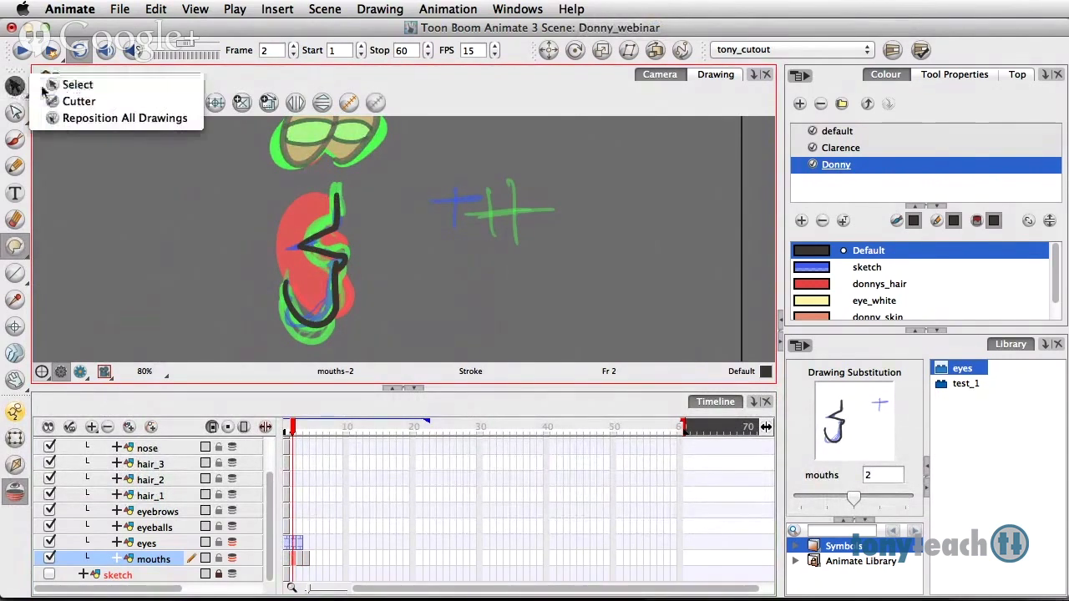
{"action": "left_click", "coordinate": [75, 84]}
{"action": "left_click", "coordinate": [229, 543]}
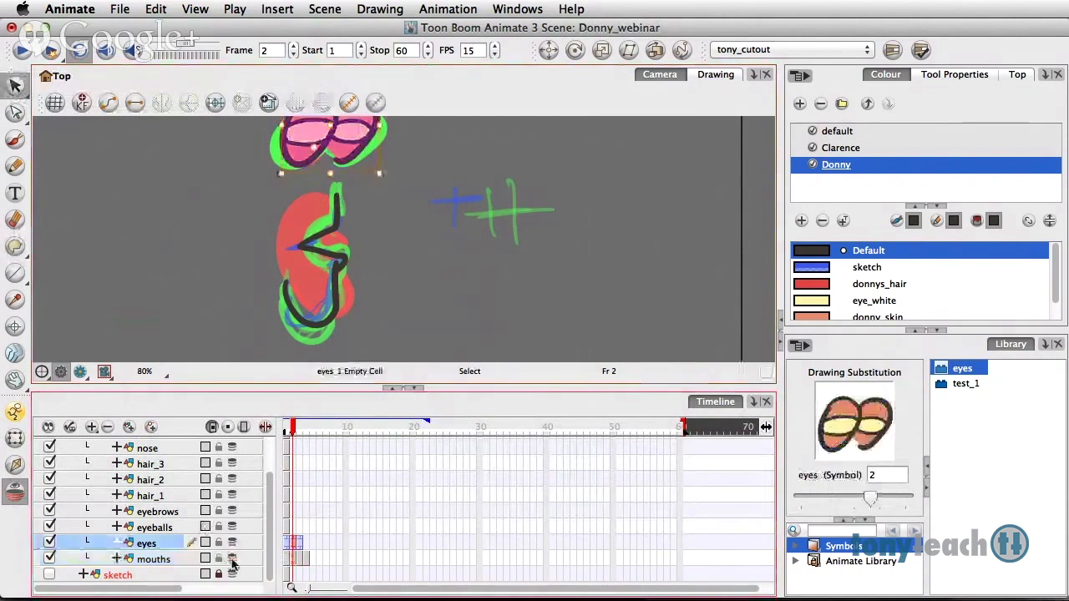
{"action": "left_click", "coordinate": [233, 559]}
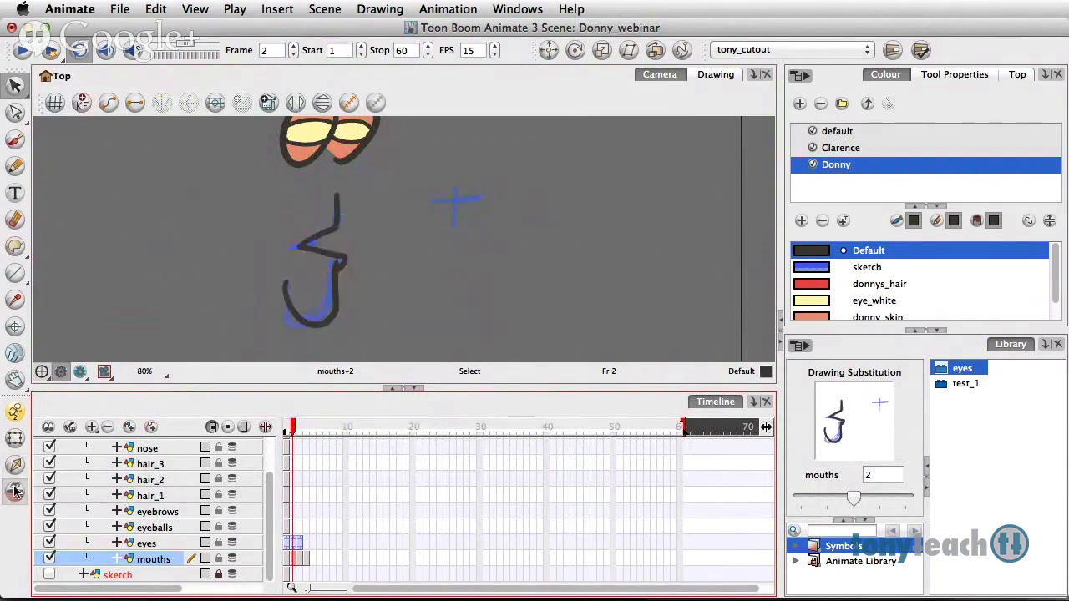
Delete the blue sketch lines and registration crosses from mouths drawings 2, 3 and 4, keeping only the black ink lines.
{"action": "left_click", "coordinate": [287, 562]}
{"action": "left_click", "coordinate": [293, 562]}
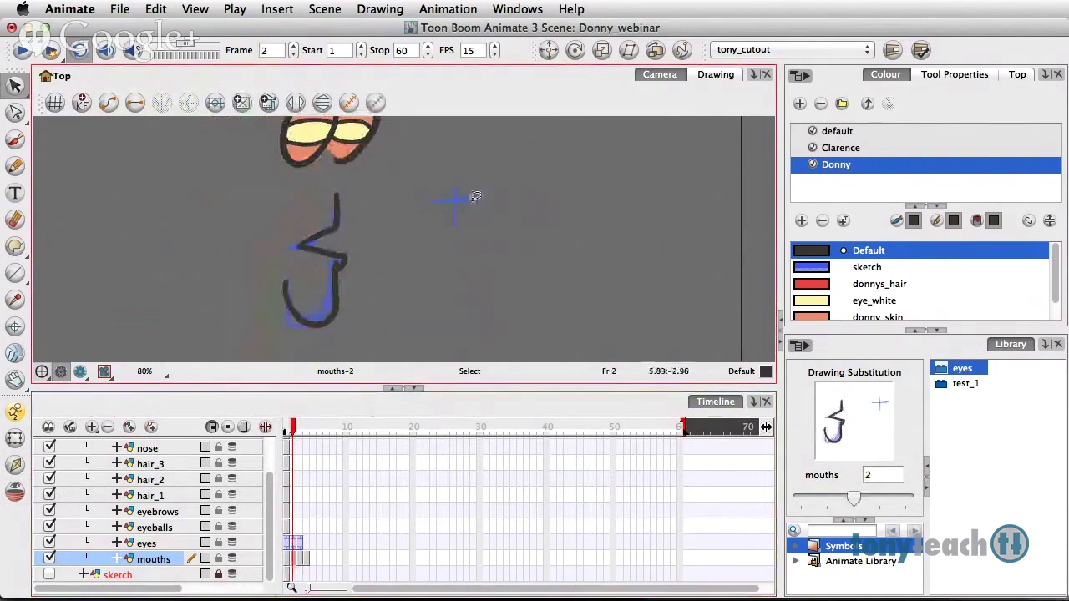
{"action": "key", "text": "Delete"}
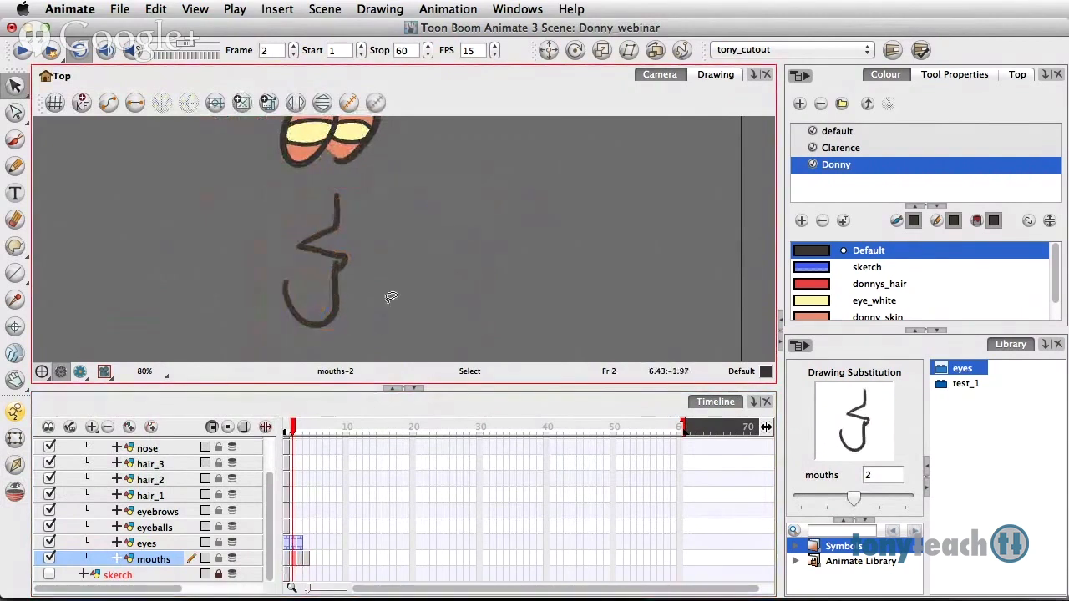
{"action": "key", "text": "period"}
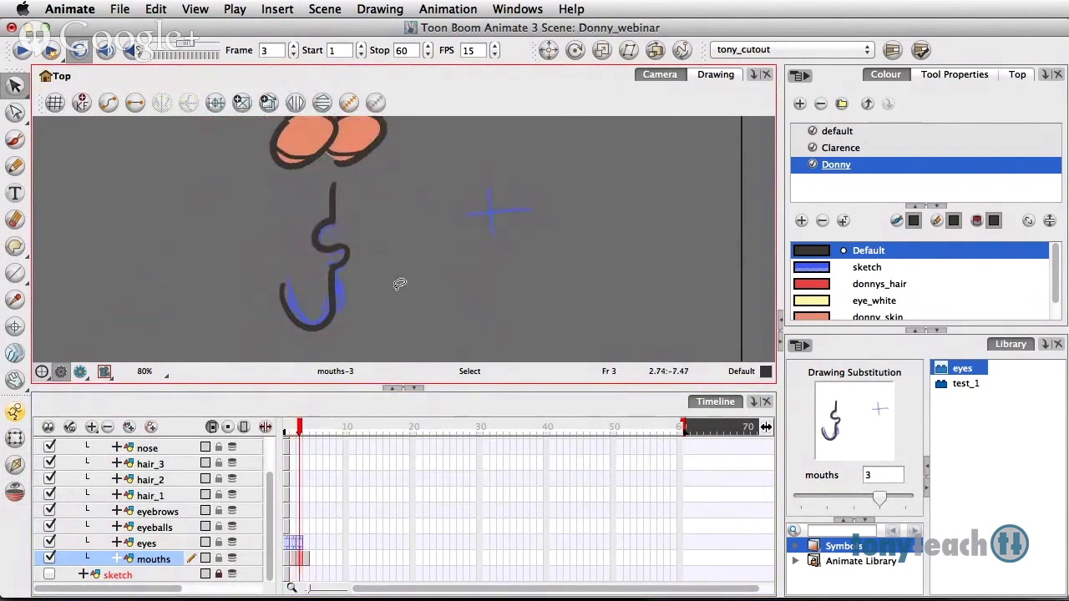
{"action": "key", "text": "ctrl+a"}
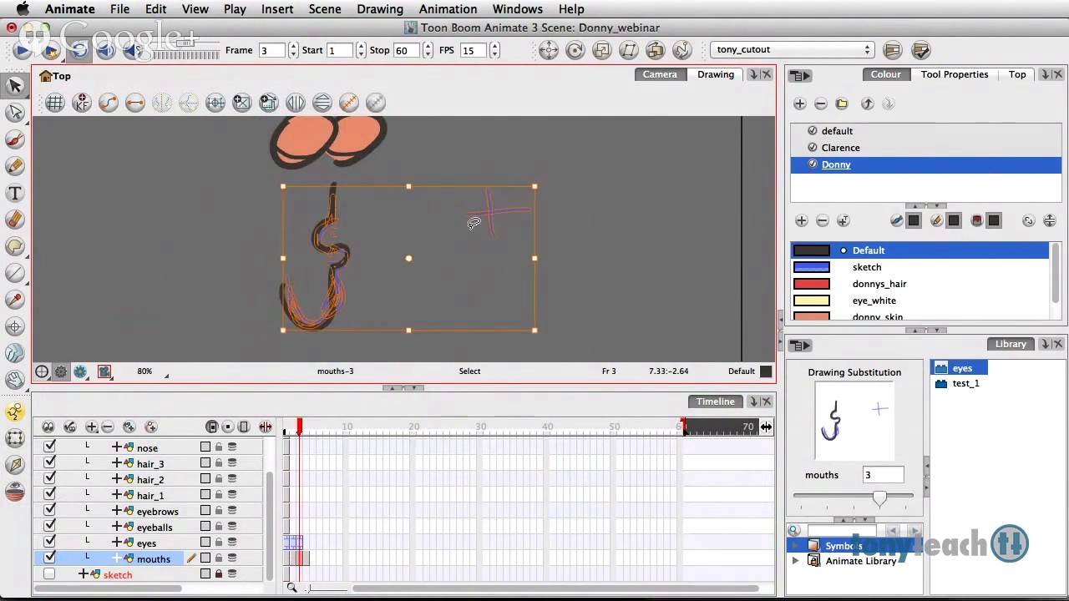
{"action": "key", "text": "Delete"}
{"action": "key", "text": "period"}
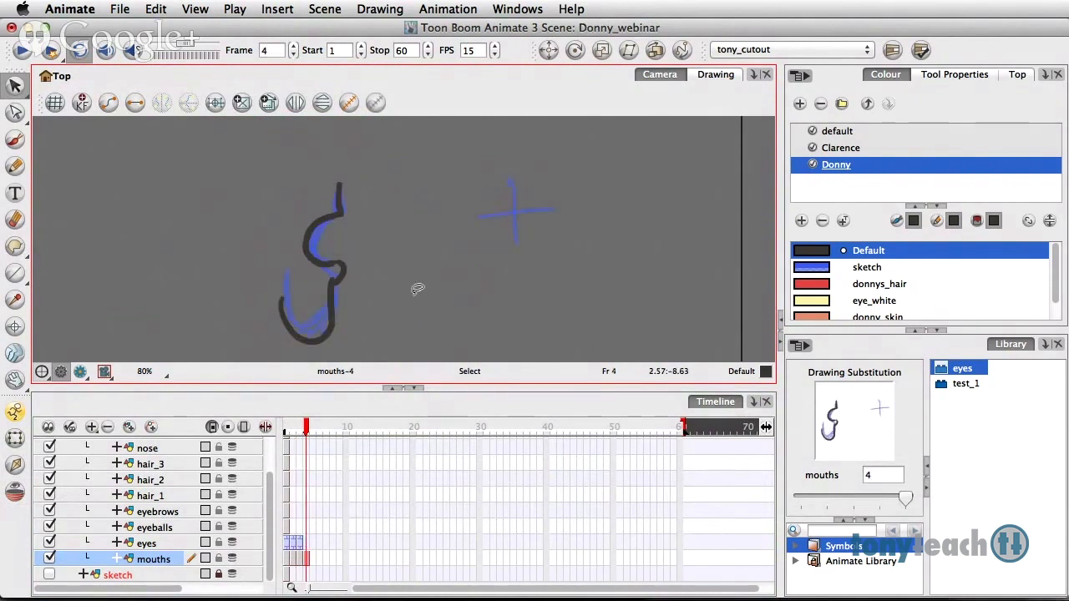
{"action": "key", "text": "ctrl+a"}
{"action": "key", "text": "Delete"}
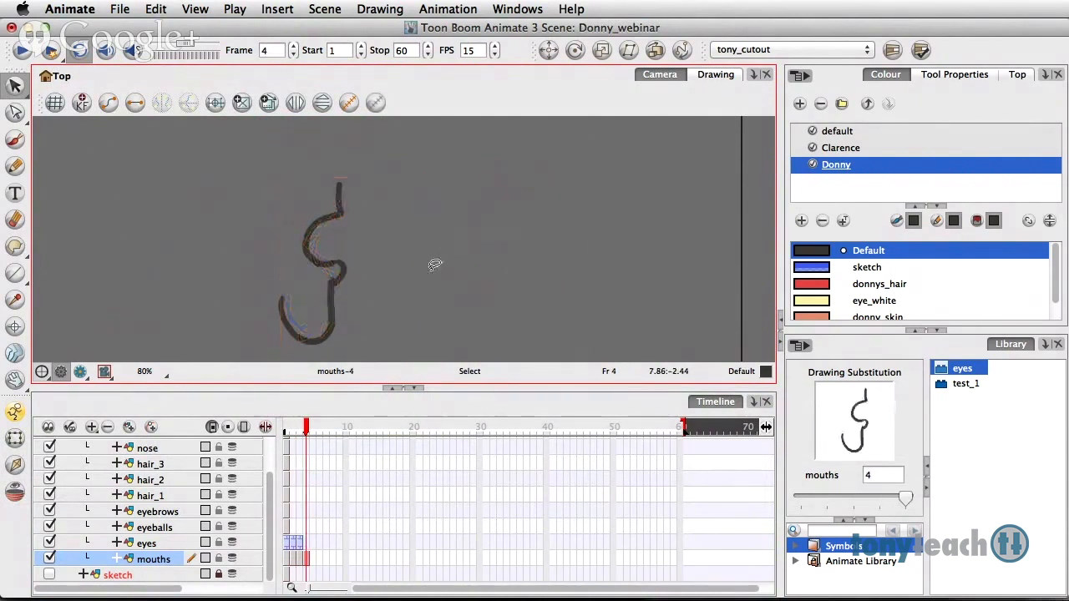
Close the open back of mouths drawing 4 with an invisible curved stroke from the upper lip line to the jaw end.
{"action": "left_click_drag", "start_coordinate": [15, 245], "coordinate": [94, 330]}
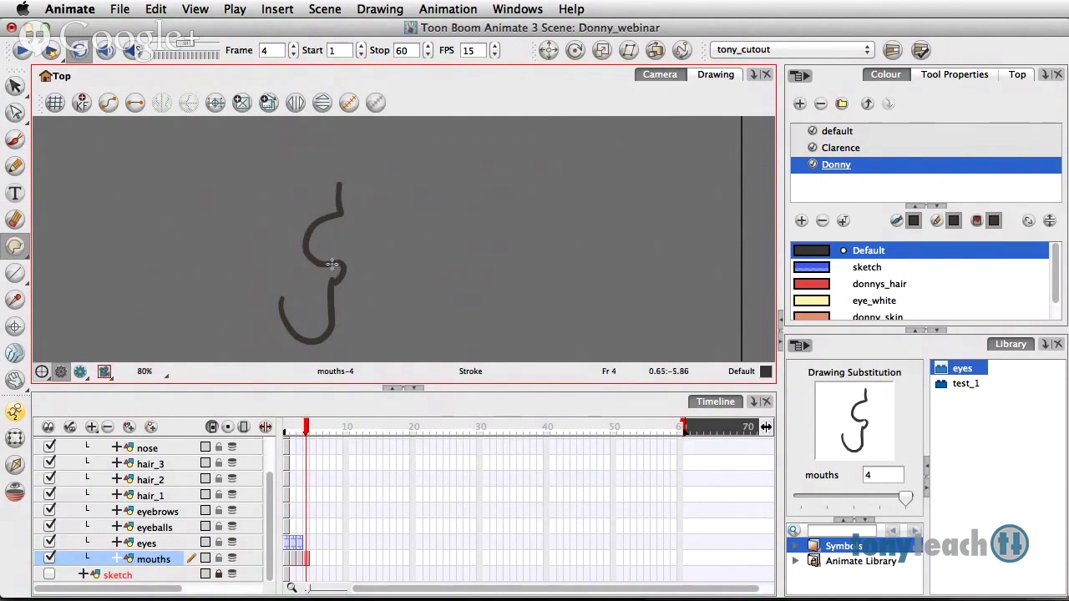
{"action": "key", "text": "k"}
{"action": "left_click_drag", "start_coordinate": [322, 177], "coordinate": [276, 248]}
{"action": "left_click_drag", "start_coordinate": [280, 294], "coordinate": [282, 313]}
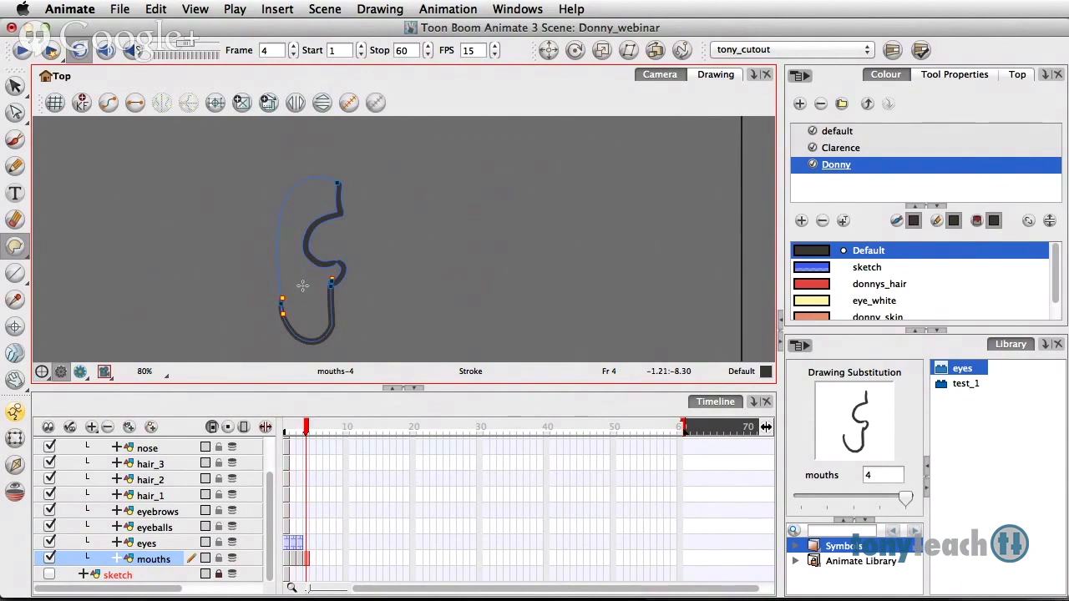
Close the backs of mouths drawings 3 and 2 with invisible curved strokes from the upper lip line to the jaw end.
{"action": "key", "text": "period"}
{"action": "key", "text": "comma"}
{"action": "key", "text": "comma"}
{"action": "mouse_move", "coordinate": [323, 185]}
{"action": "left_mouse_down"}
{"action": "mouse_move", "coordinate": [279, 234]}
{"action": "mouse_move", "coordinate": [284, 284]}
{"action": "left_mouse_up"}
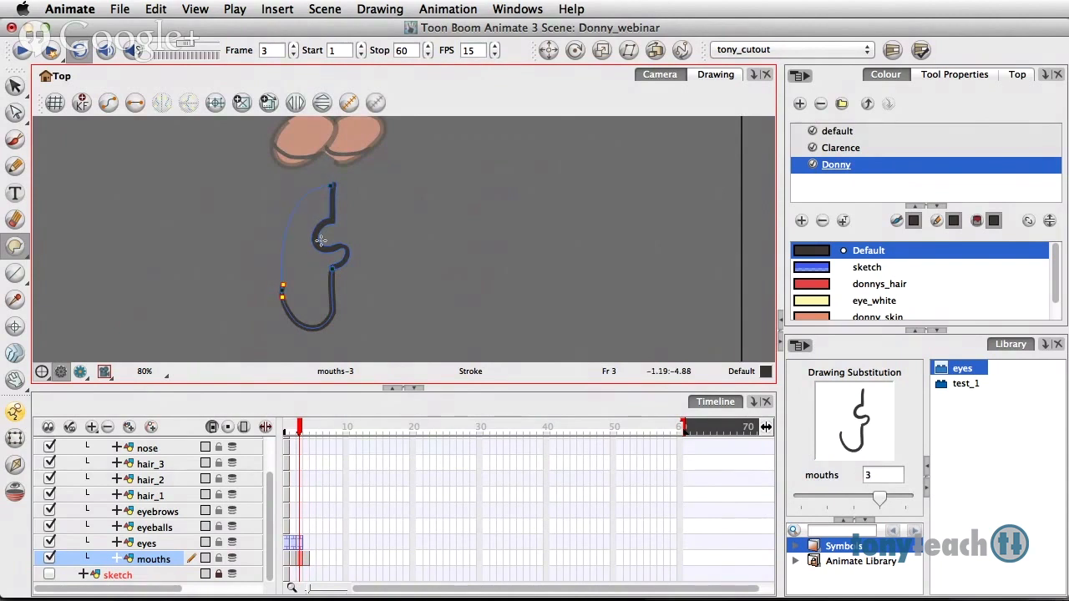
{"action": "key", "text": "comma"}
{"action": "left_click_drag", "start_coordinate": [335, 195], "coordinate": [306, 193]}
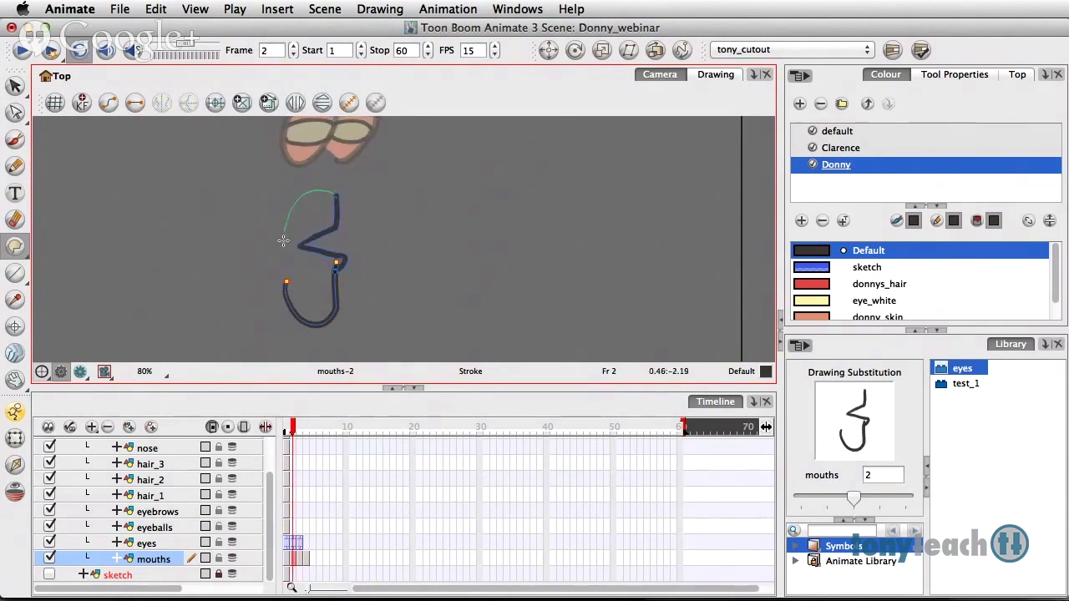
{"action": "left_click_drag", "start_coordinate": [286, 306], "coordinate": [288, 306]}
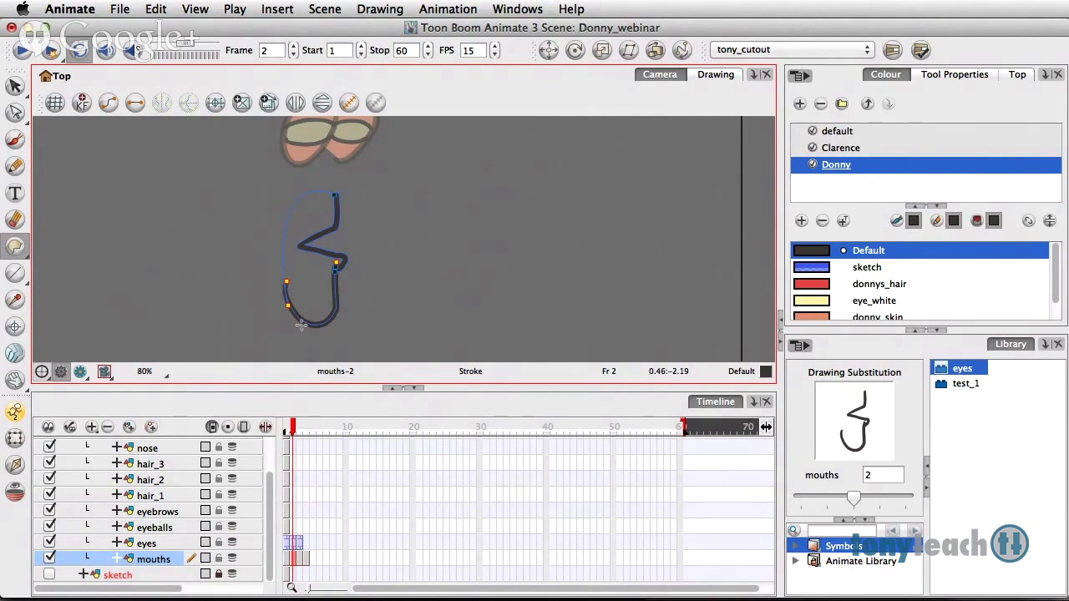
Fill the closed shapes of mouths drawings 2, 3 and 4 with the donny_skin colour.
{"action": "left_click", "coordinate": [808, 318]}
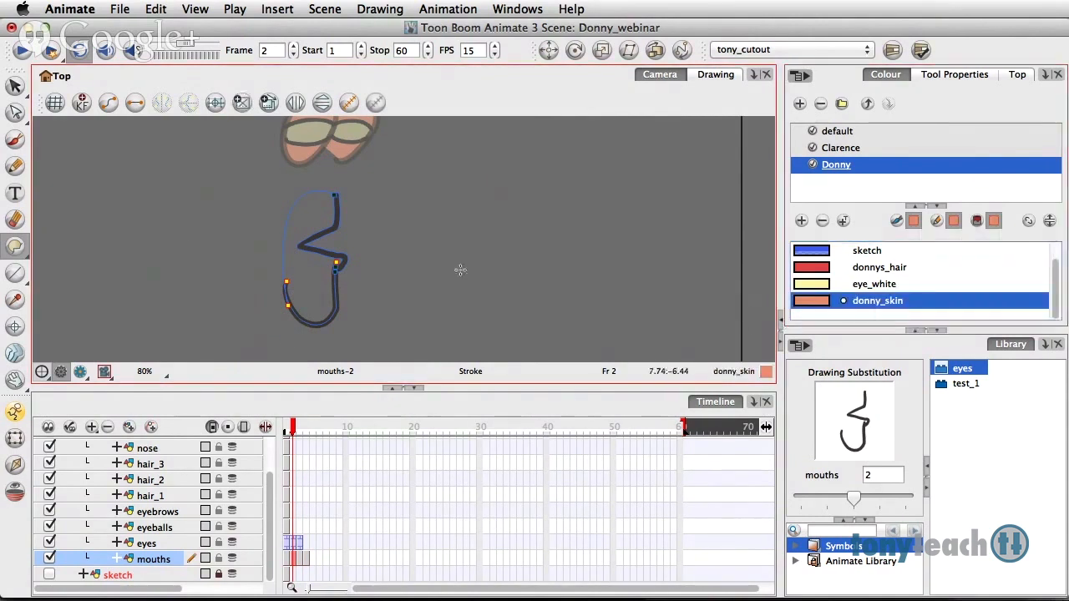
{"action": "left_click_drag", "start_coordinate": [33, 246], "coordinate": [72, 242]}
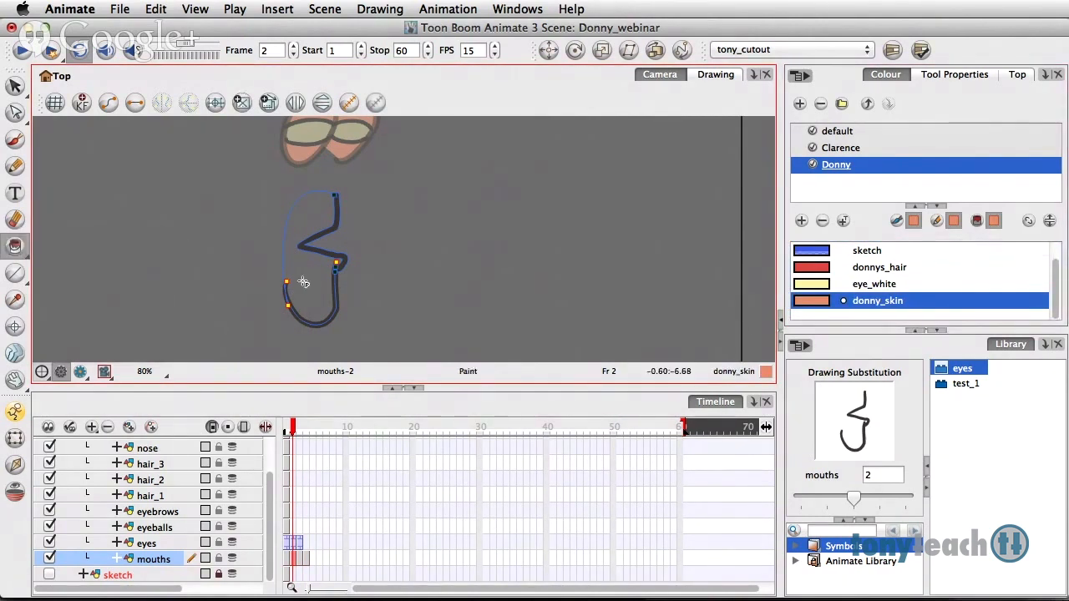
{"action": "left_click", "coordinate": [314, 267]}
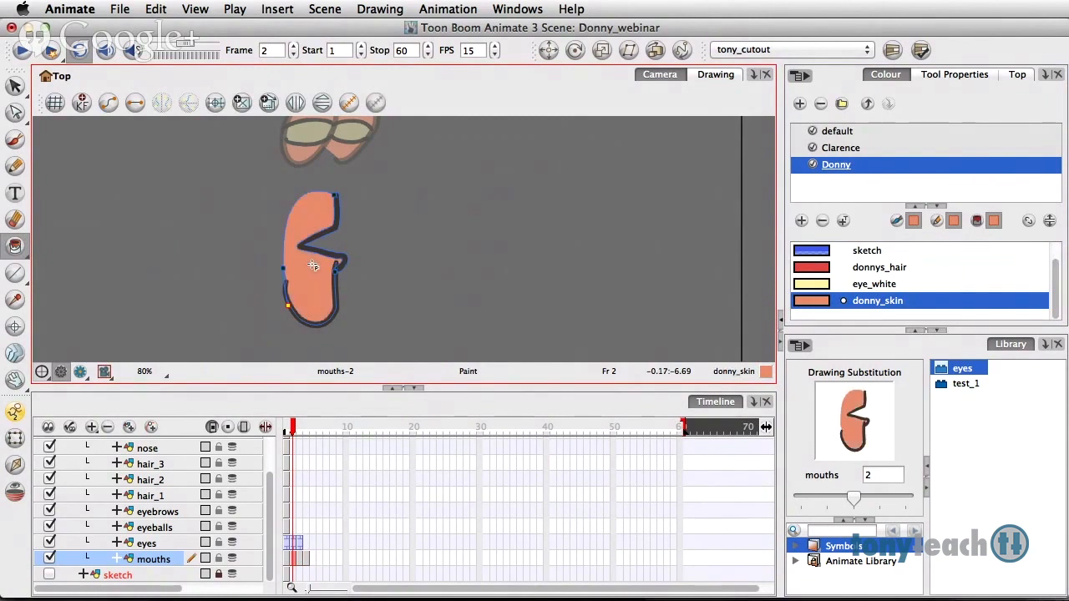
{"action": "key", "text": "."}
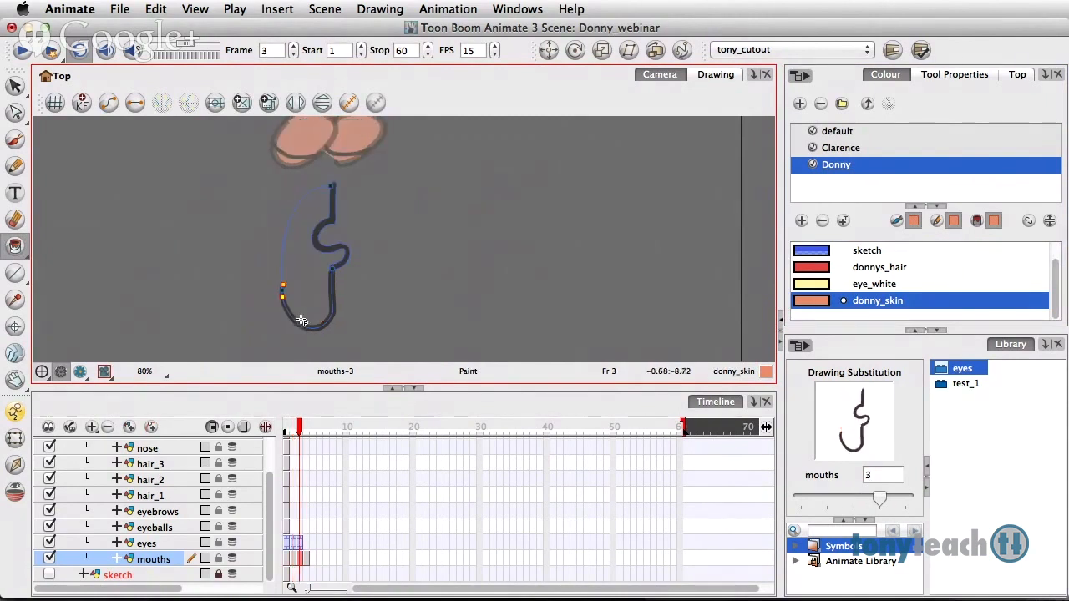
{"action": "left_click", "coordinate": [306, 294]}
{"action": "key", "text": "."}
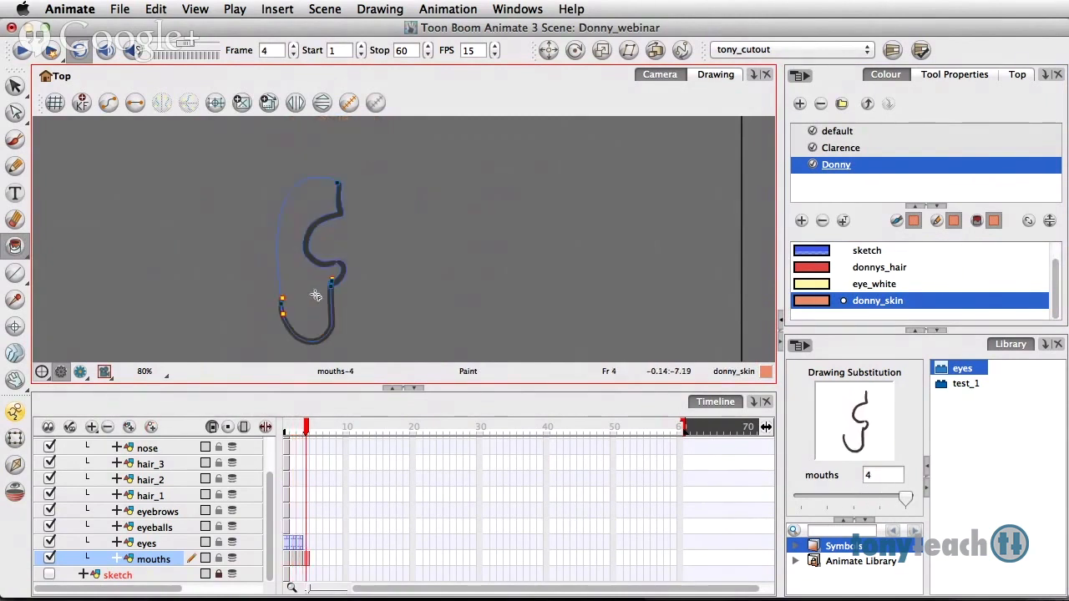
{"action": "left_click", "coordinate": [305, 299]}
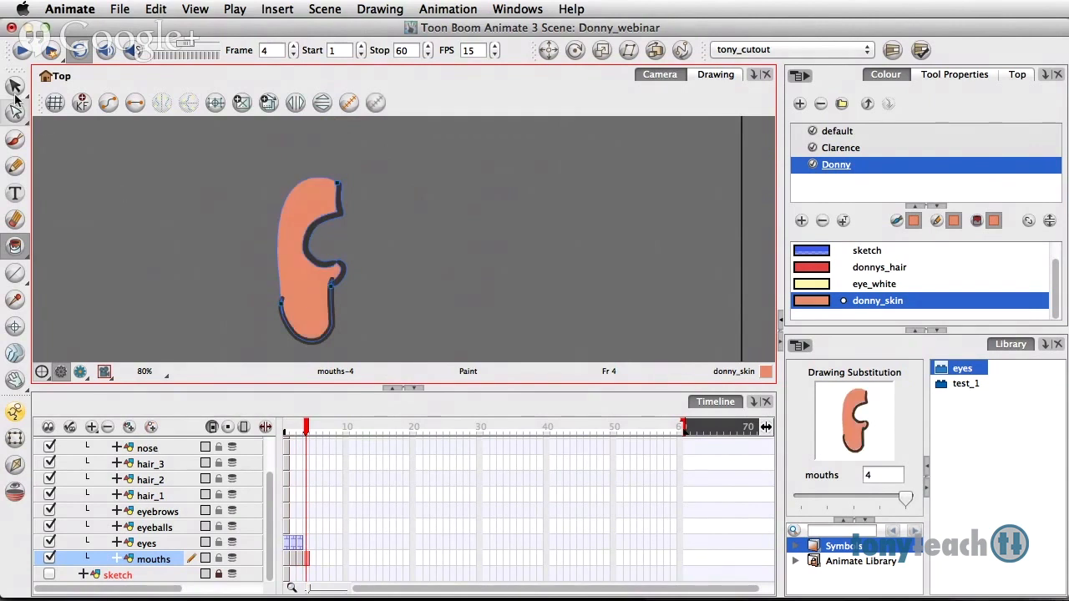
Extend the exposure of the drawings on all layers through frame 59, and return to frame 1.
{"action": "left_click_drag", "start_coordinate": [15, 86], "coordinate": [48, 87]}
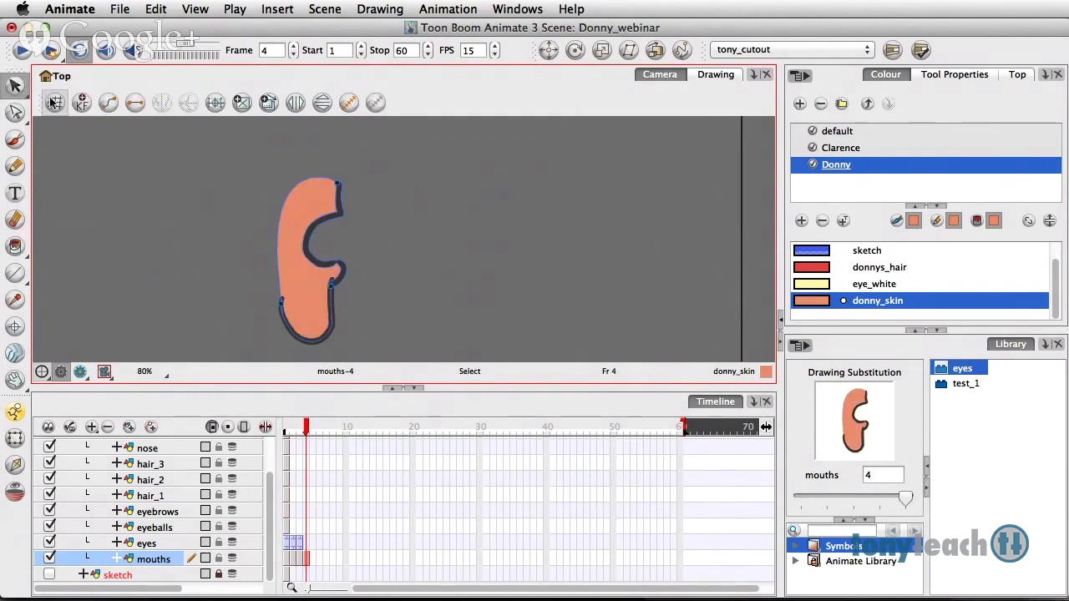
{"action": "left_click", "coordinate": [294, 428]}
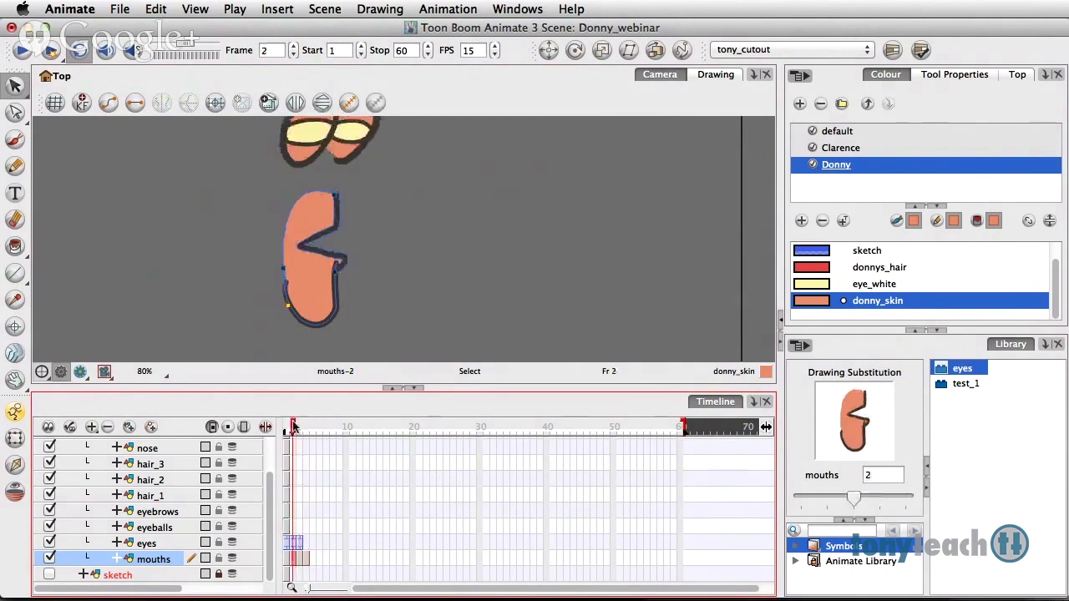
{"action": "left_click", "coordinate": [285, 428]}
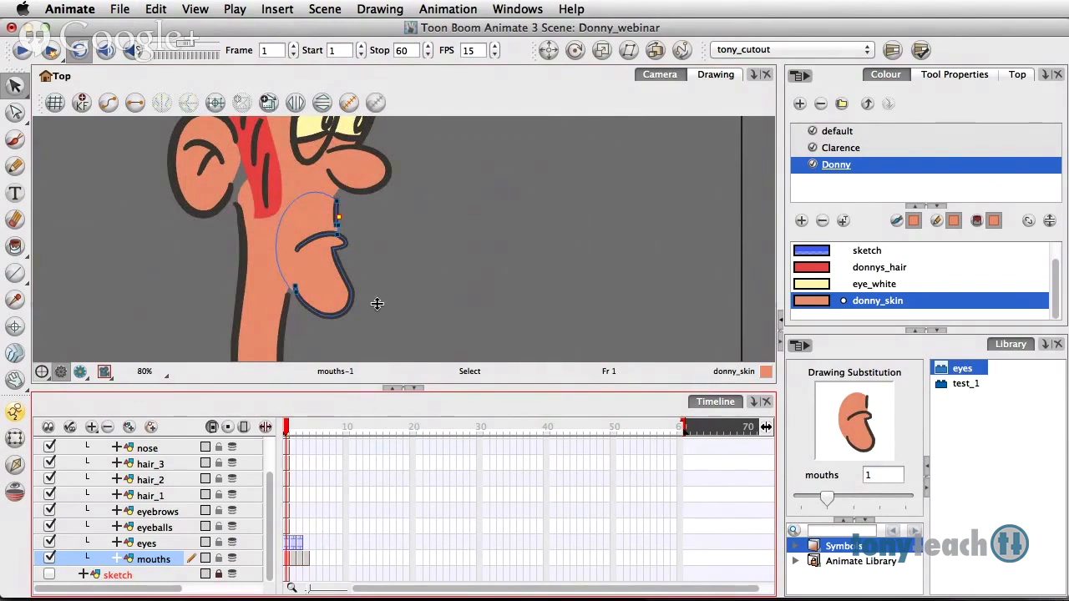
{"action": "left_click_drag", "start_coordinate": [377, 387], "coordinate": [377, 304]}
{"action": "left_click_drag", "start_coordinate": [676, 363], "coordinate": [678, 544]}
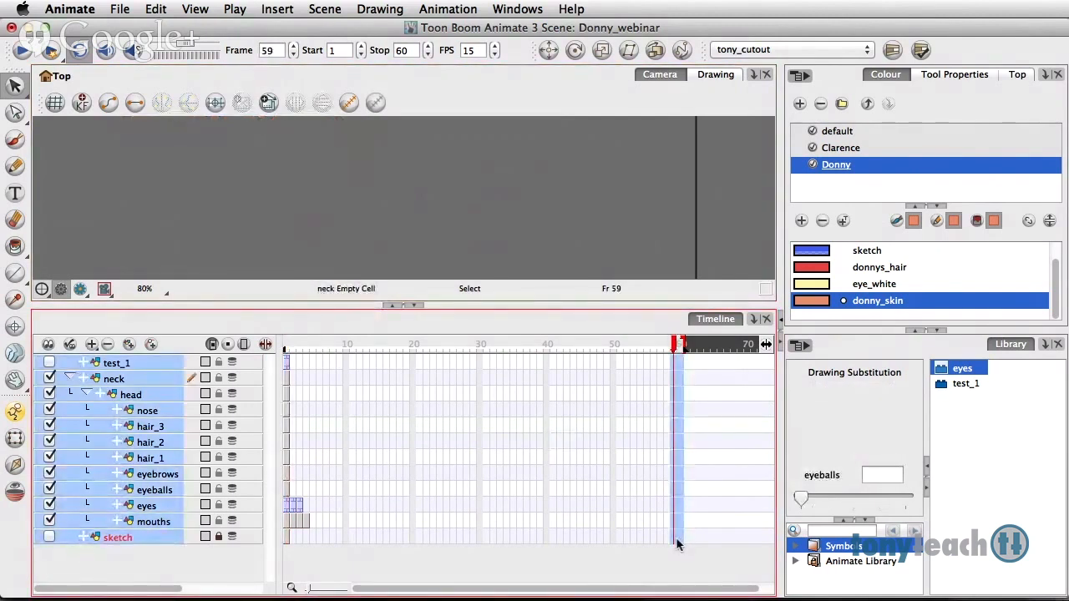
{"action": "key", "text": "F5"}
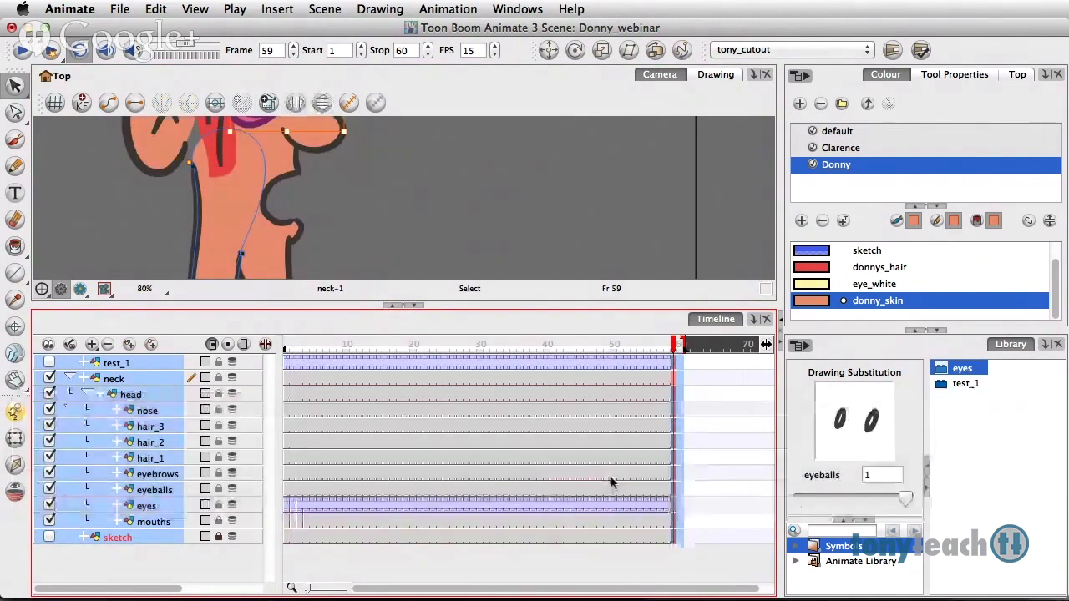
{"action": "left_click_drag", "start_coordinate": [304, 344], "coordinate": [277, 341]}
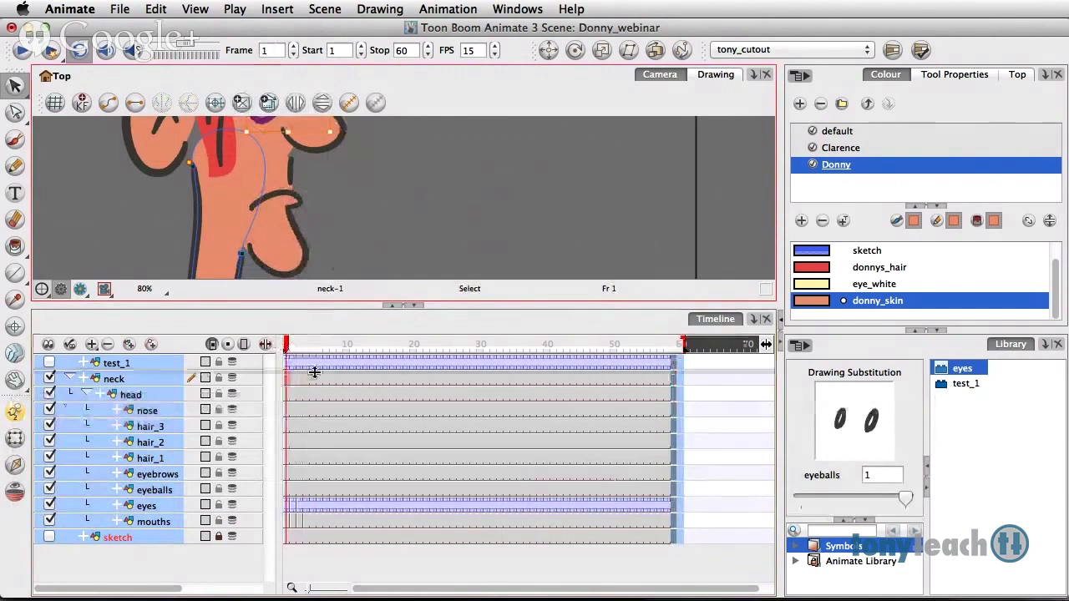
{"action": "left_click_drag", "start_coordinate": [314, 372], "coordinate": [315, 374]}
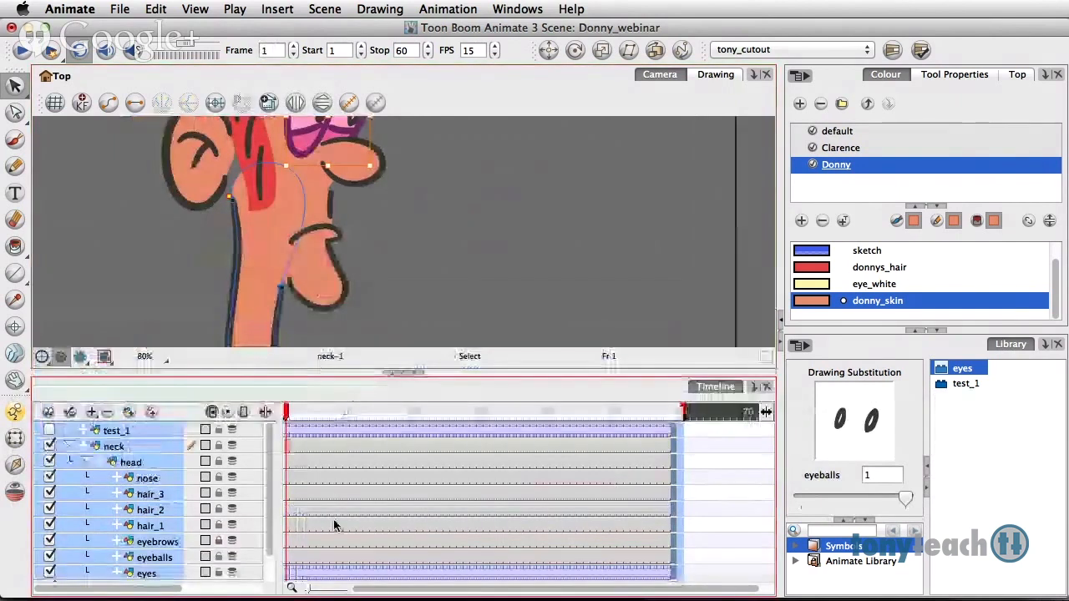
Set the eyes symbol to drawing 1 on frames 2 and 3, and return to frame 1.
{"action": "key", "text": "super+minus"}
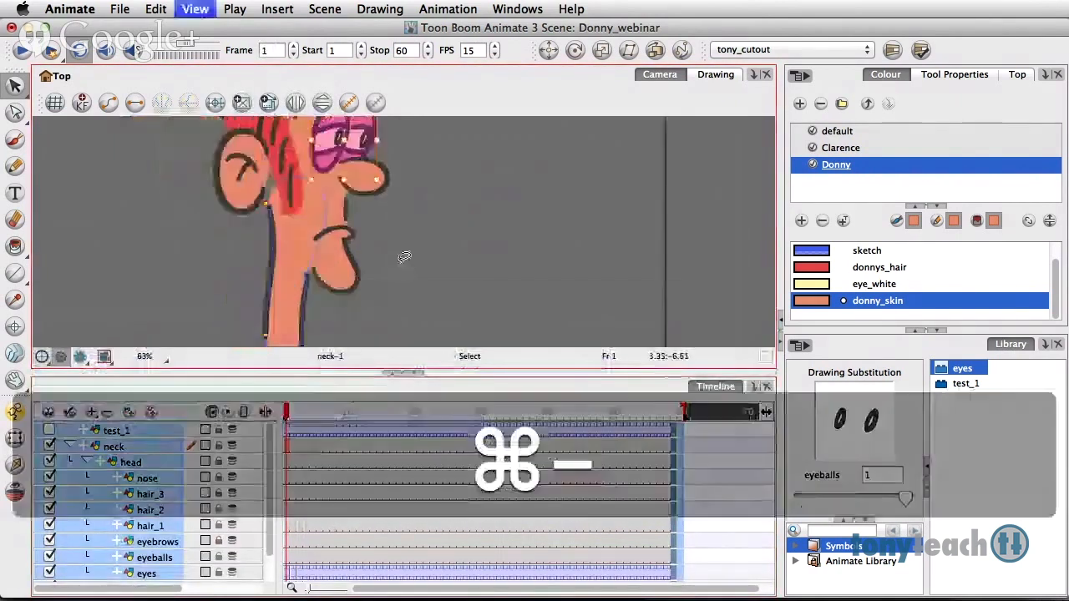
{"action": "key", "text": "super+minus"}
{"action": "key", "text": "space"}
{"action": "left_click_drag", "start_coordinate": [400, 233], "coordinate": [400, 270]}
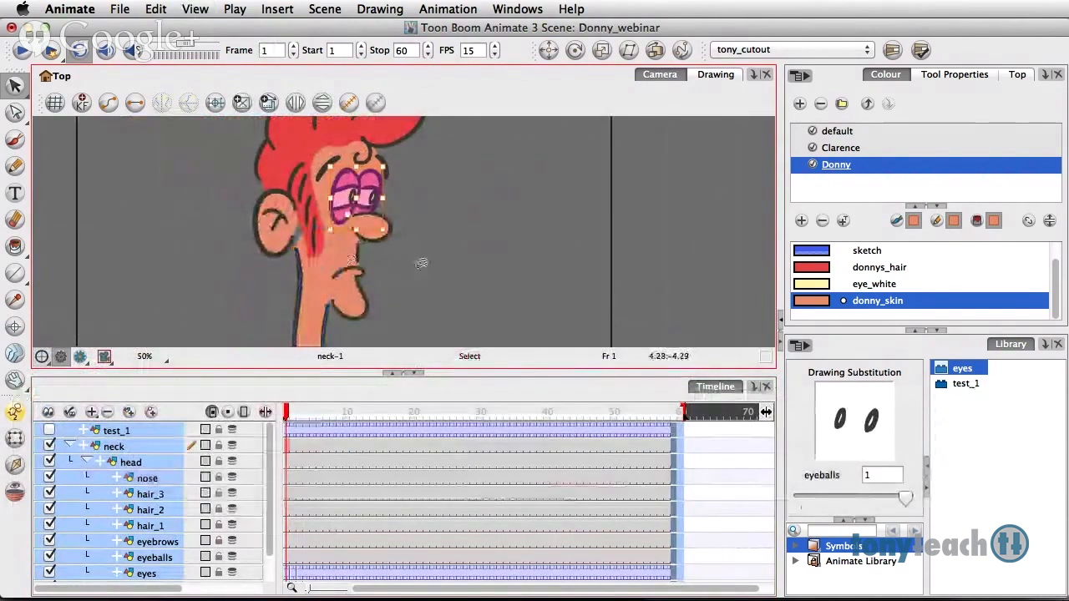
{"action": "left_click", "coordinate": [292, 573]}
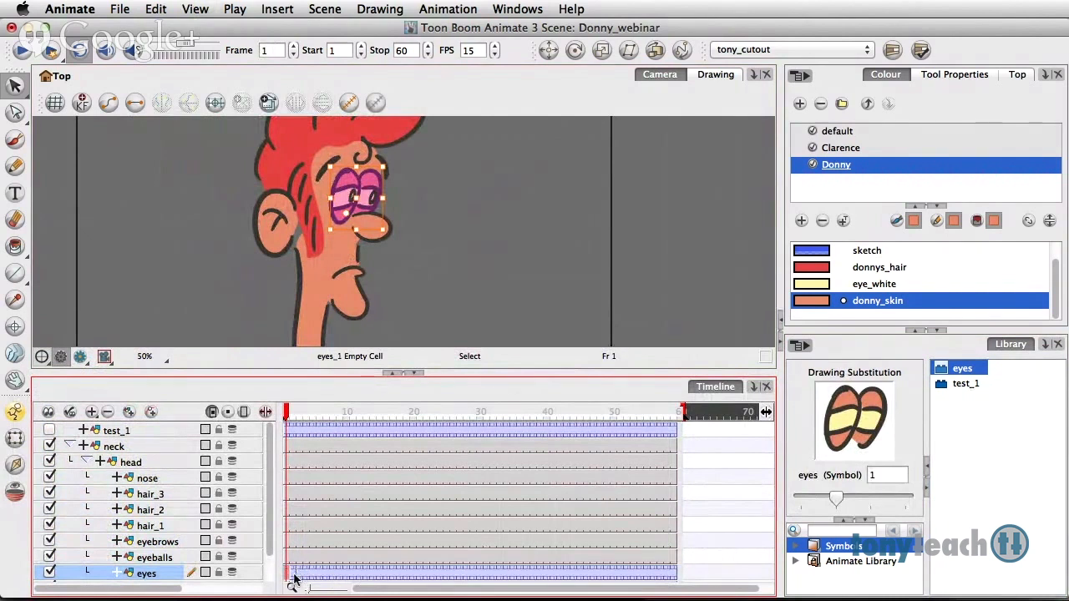
{"action": "left_click_drag", "start_coordinate": [293, 580], "coordinate": [304, 582]}
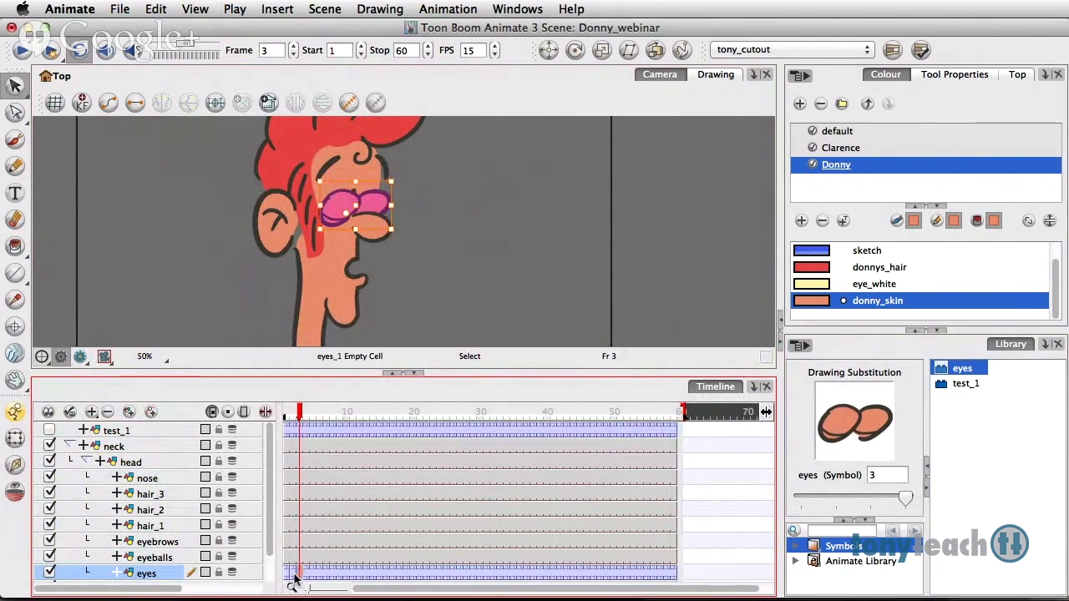
{"action": "left_click", "coordinate": [294, 575]}
{"action": "left_click", "coordinate": [289, 575]}
{"action": "left_click", "coordinate": [295, 575]}
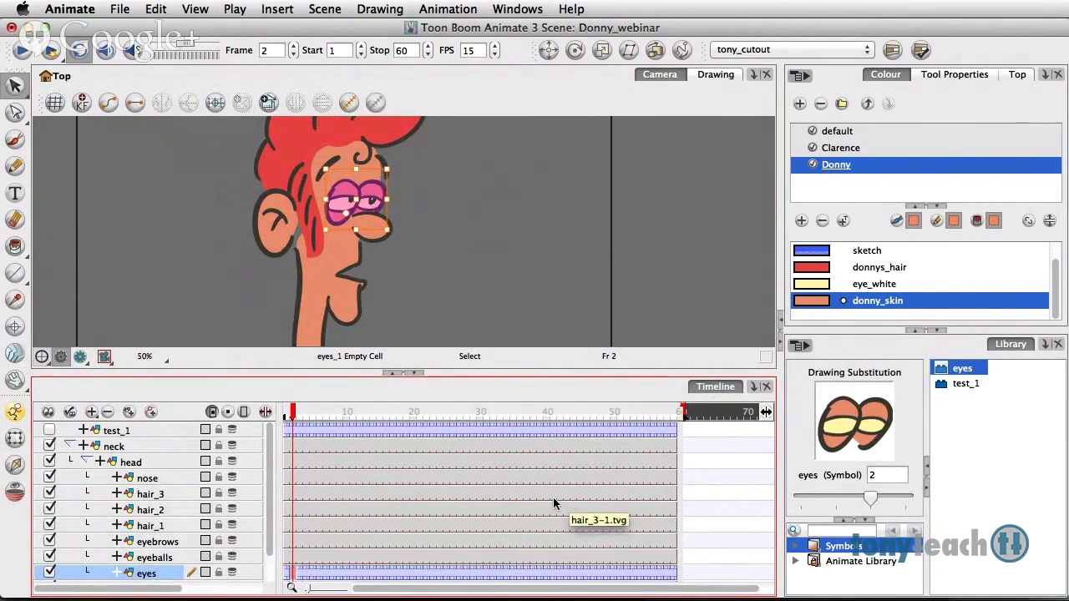
{"action": "key", "text": "["}
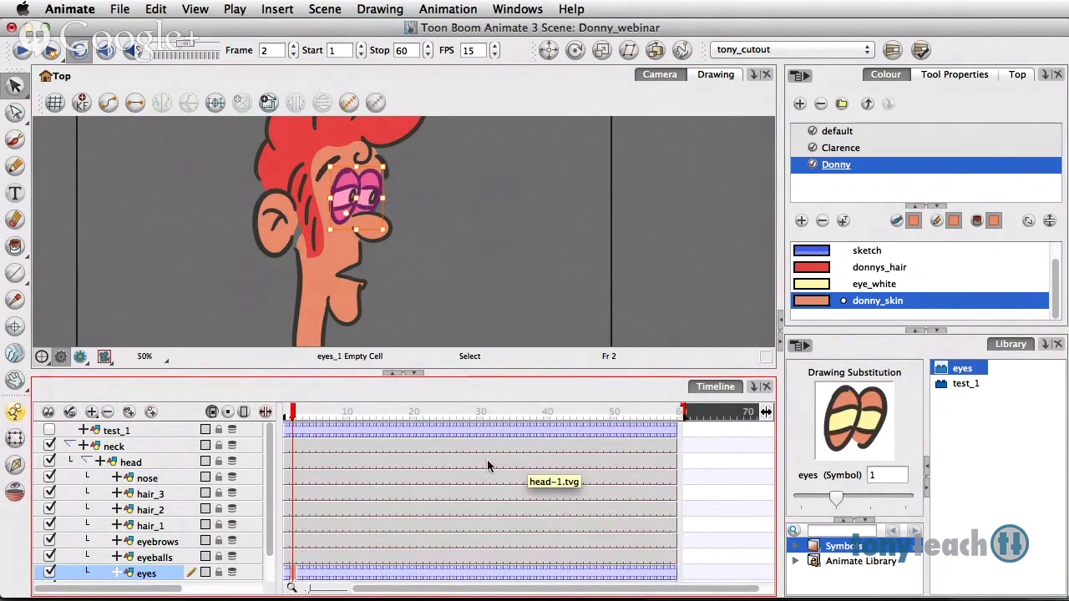
{"action": "left_click", "coordinate": [299, 577]}
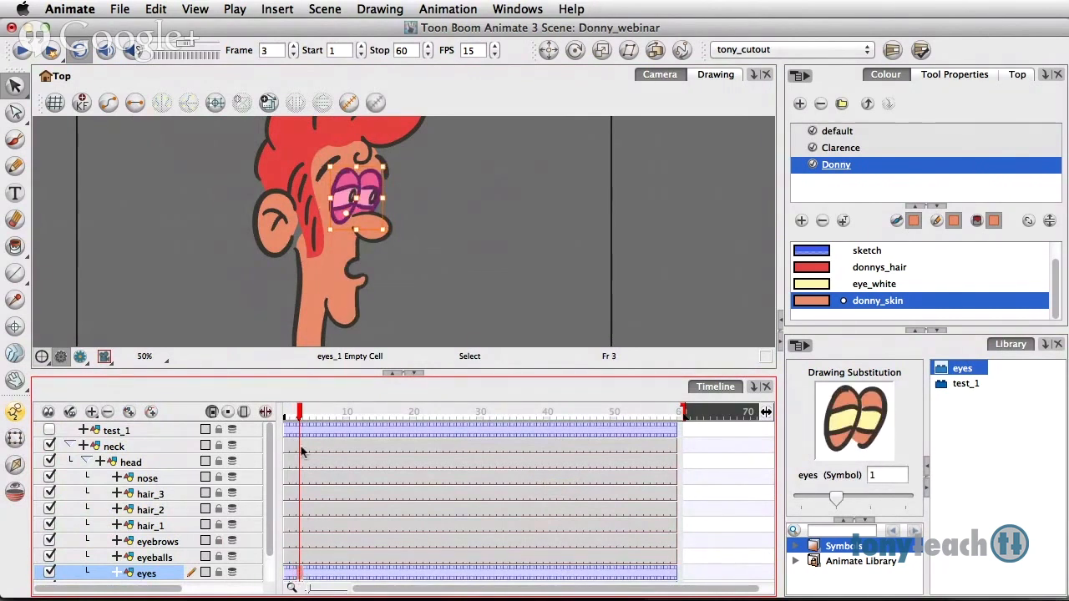
{"action": "mouse_move", "coordinate": [300, 416]}
{"action": "left_mouse_down"}
{"action": "mouse_move", "coordinate": [375, 429]}
{"action": "mouse_move", "coordinate": [245, 430]}
{"action": "left_mouse_up"}
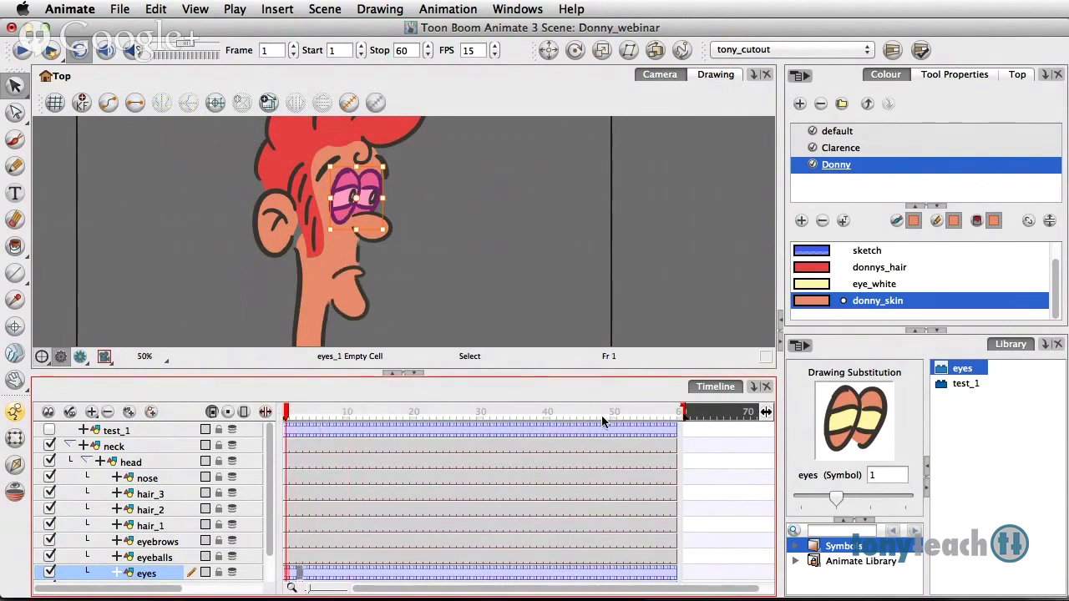
Enlarge the timeline and check which mouth drawing is exposed on each of frames 1 to 4 of the mouths layer.
{"action": "left_click_drag", "start_coordinate": [536, 373], "coordinate": [537, 331]}
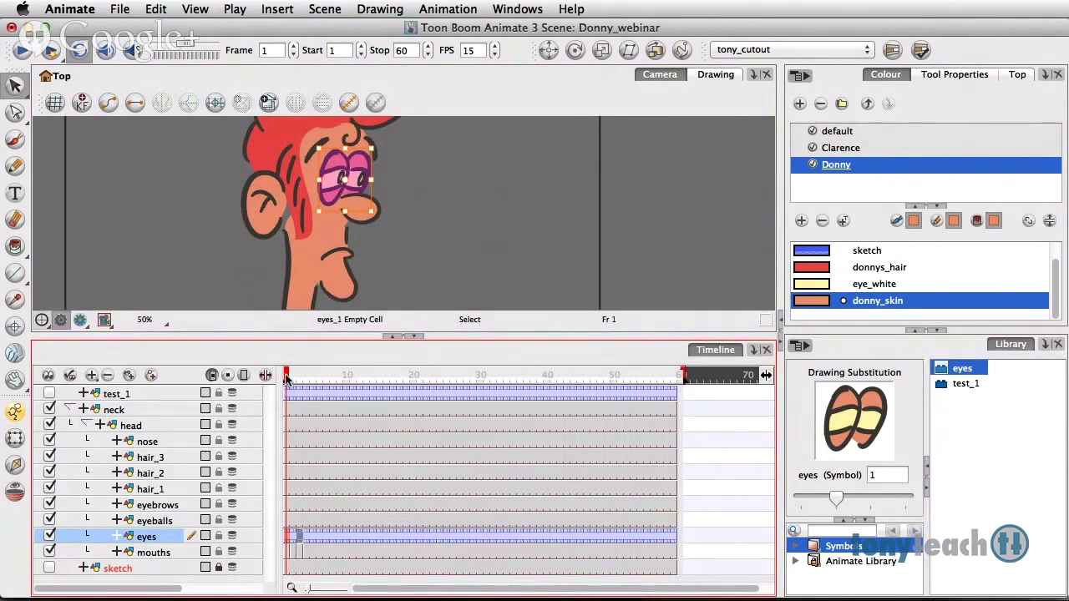
{"action": "left_click_drag", "start_coordinate": [290, 377], "coordinate": [393, 400]}
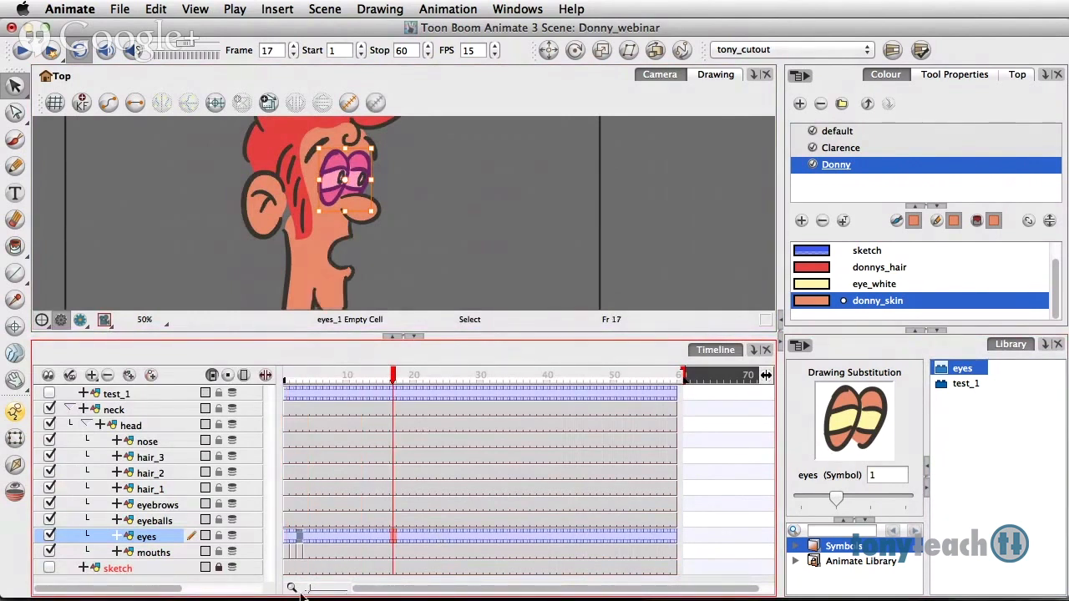
{"action": "left_click_drag", "start_coordinate": [307, 590], "coordinate": [311, 589]}
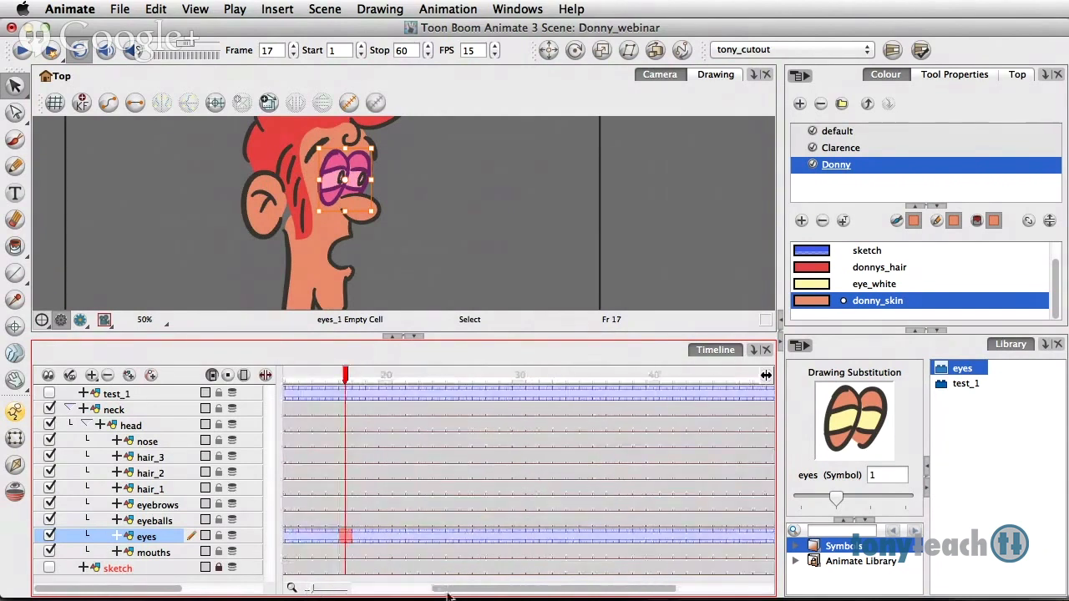
{"action": "left_click_drag", "start_coordinate": [462, 593], "coordinate": [381, 591]}
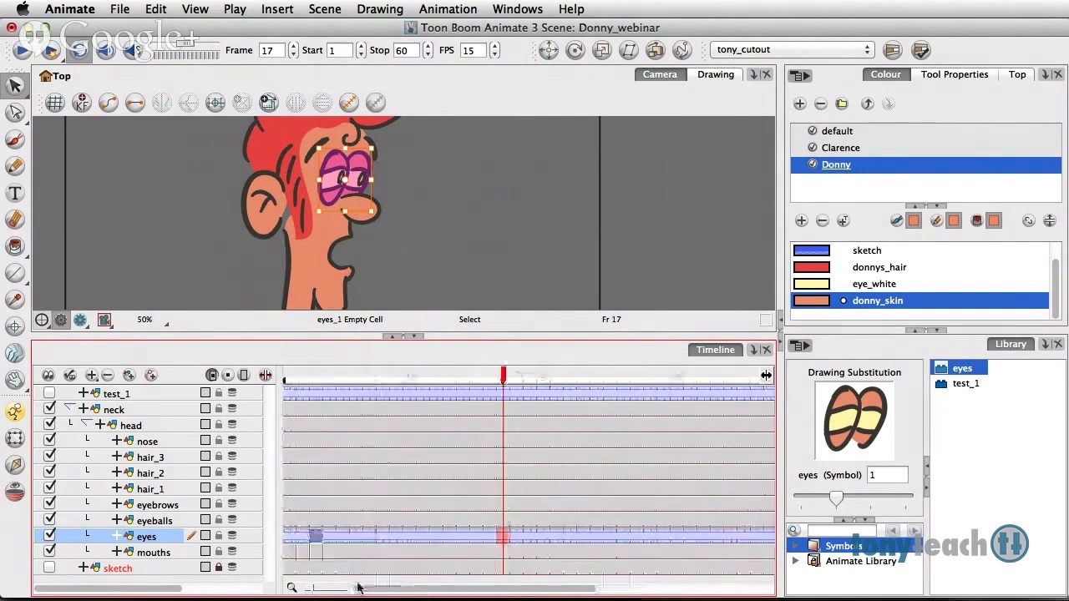
{"action": "left_click", "coordinate": [291, 554]}
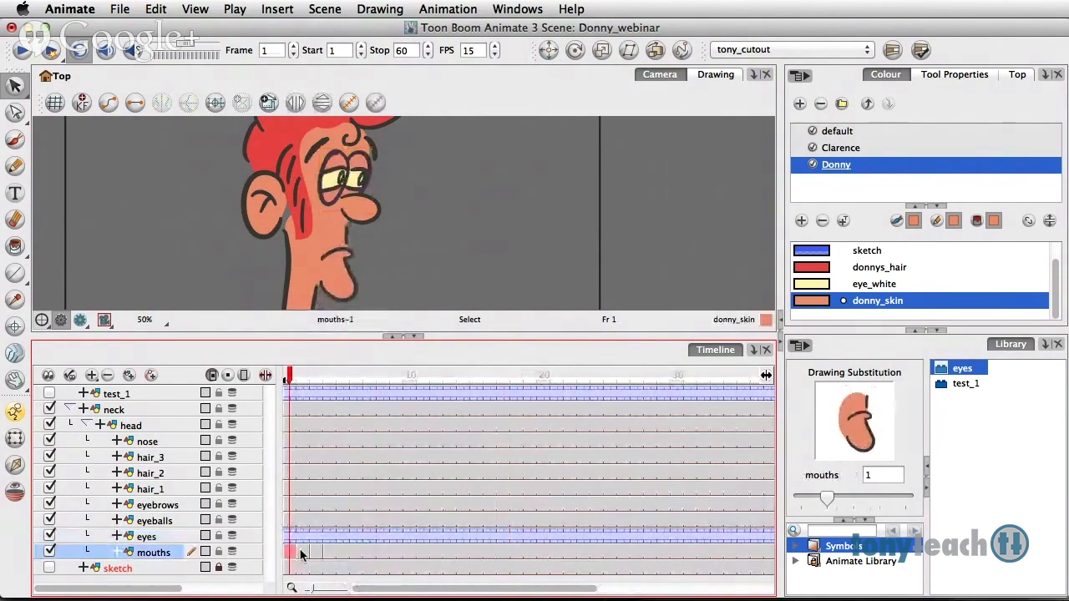
{"action": "left_click", "coordinate": [303, 555]}
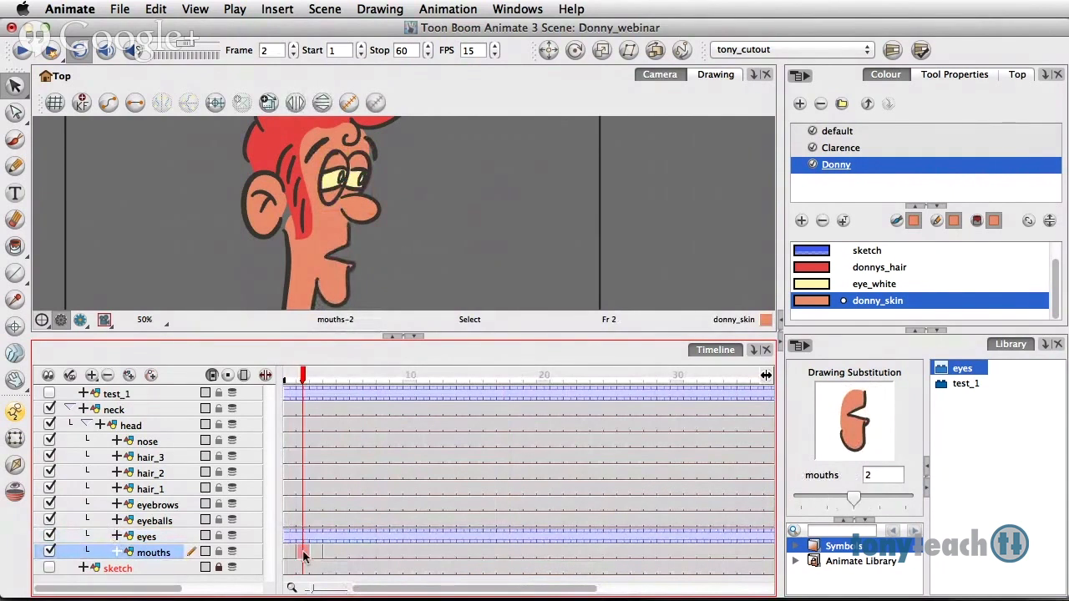
{"action": "left_click", "coordinate": [315, 555]}
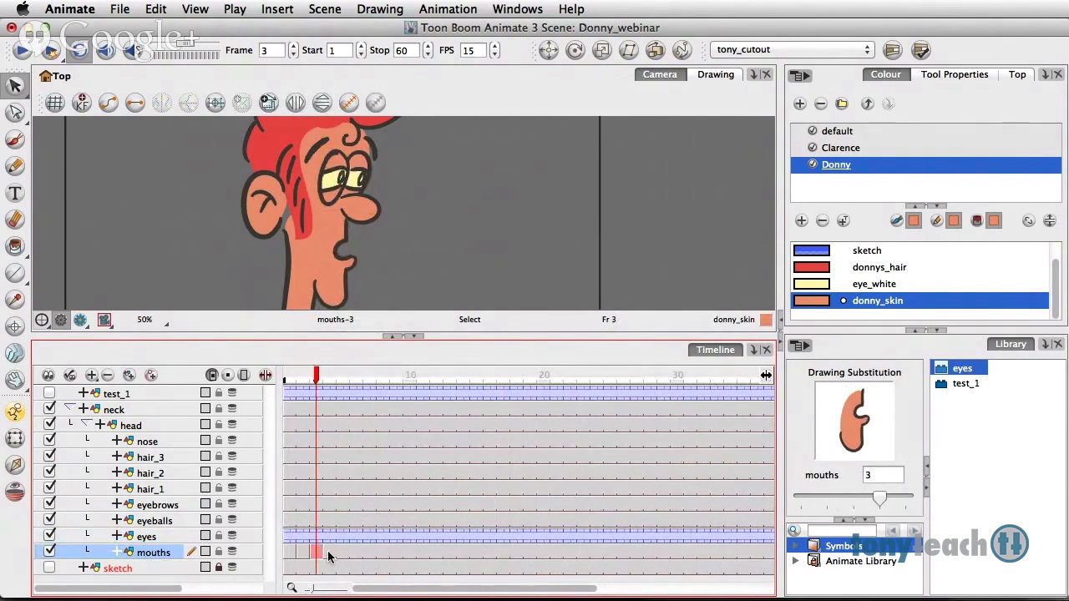
{"action": "left_click", "coordinate": [328, 555]}
{"action": "left_click", "coordinate": [317, 554]}
{"action": "left_click", "coordinate": [305, 554]}
{"action": "left_click", "coordinate": [292, 555]}
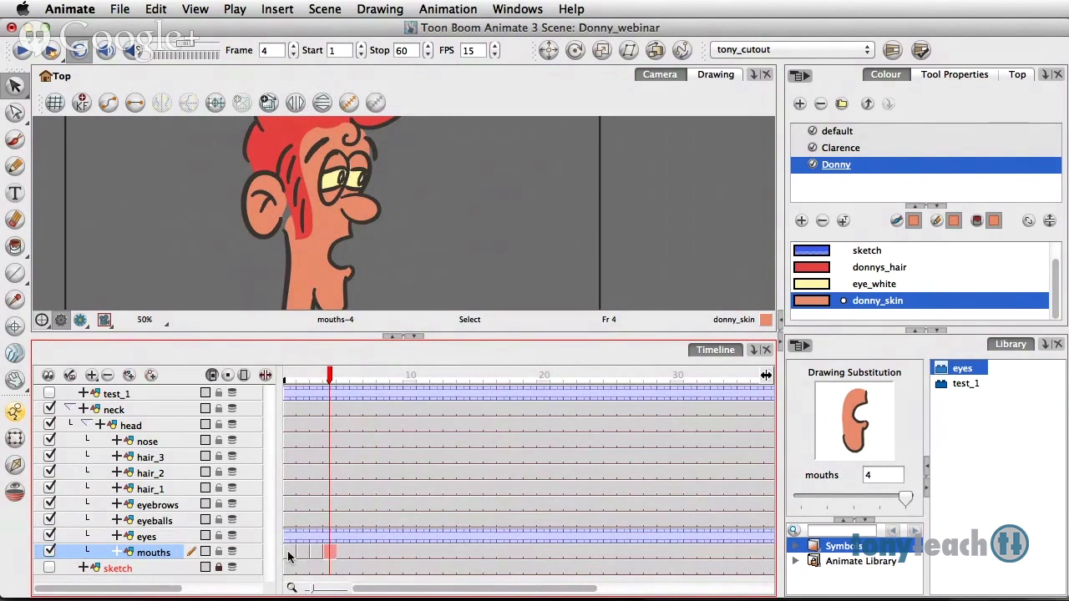
Substitute drawing 1 for the mouths drawings on frames 2, 3 and 4.
{"action": "left_click", "coordinate": [304, 555]}
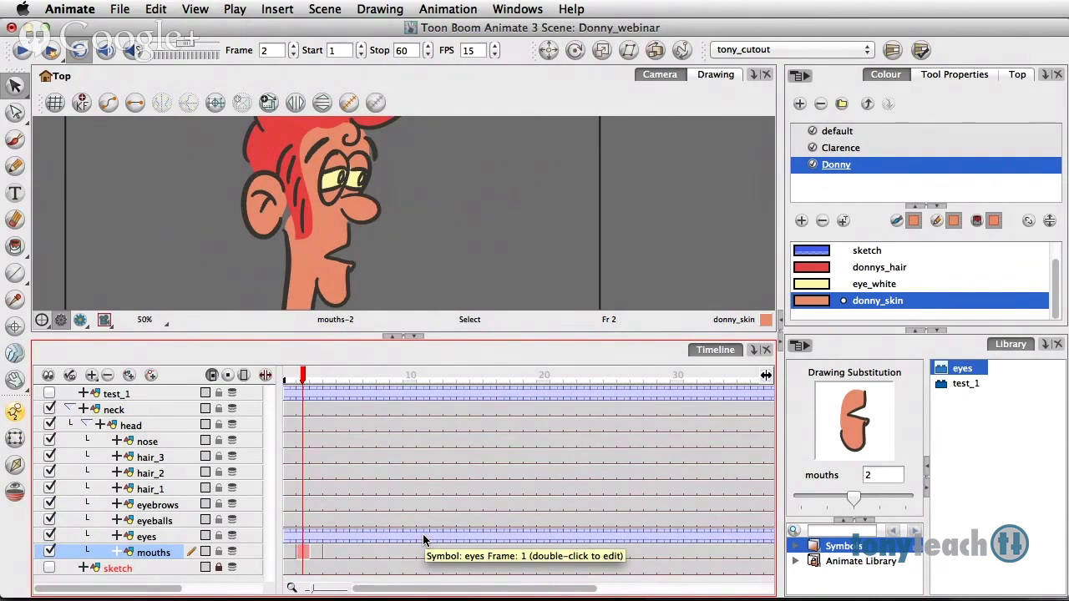
{"action": "key", "text": "minus"}
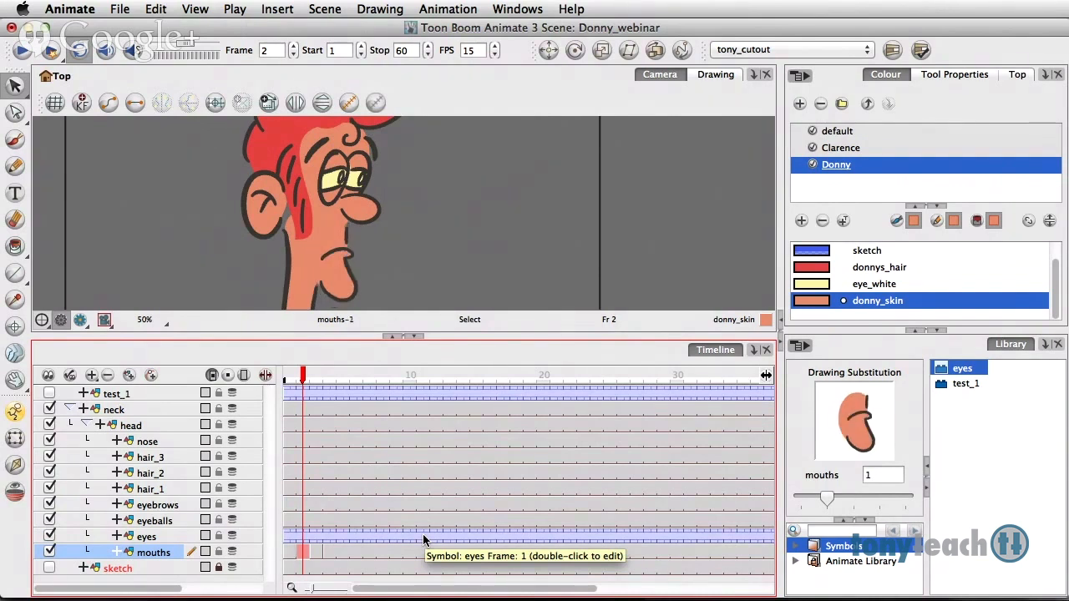
{"action": "left_click", "coordinate": [319, 555]}
{"action": "key", "text": "minus"}
{"action": "key", "text": "minus"}
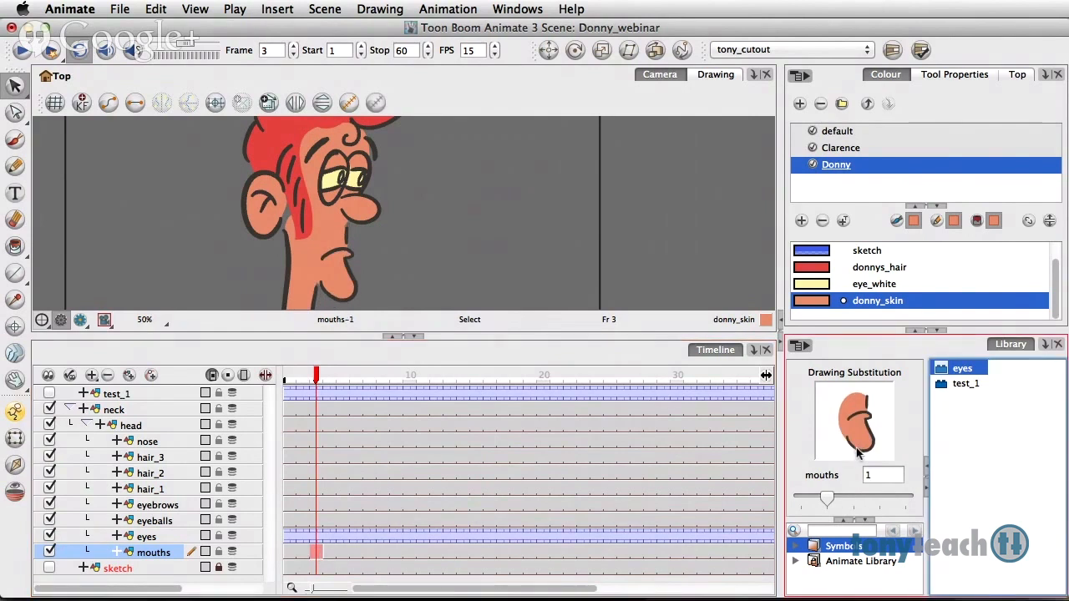
{"action": "left_click", "coordinate": [329, 555]}
{"action": "left_click", "coordinate": [894, 478]}
{"action": "left_click_drag", "start_coordinate": [902, 491], "coordinate": [827, 499]}
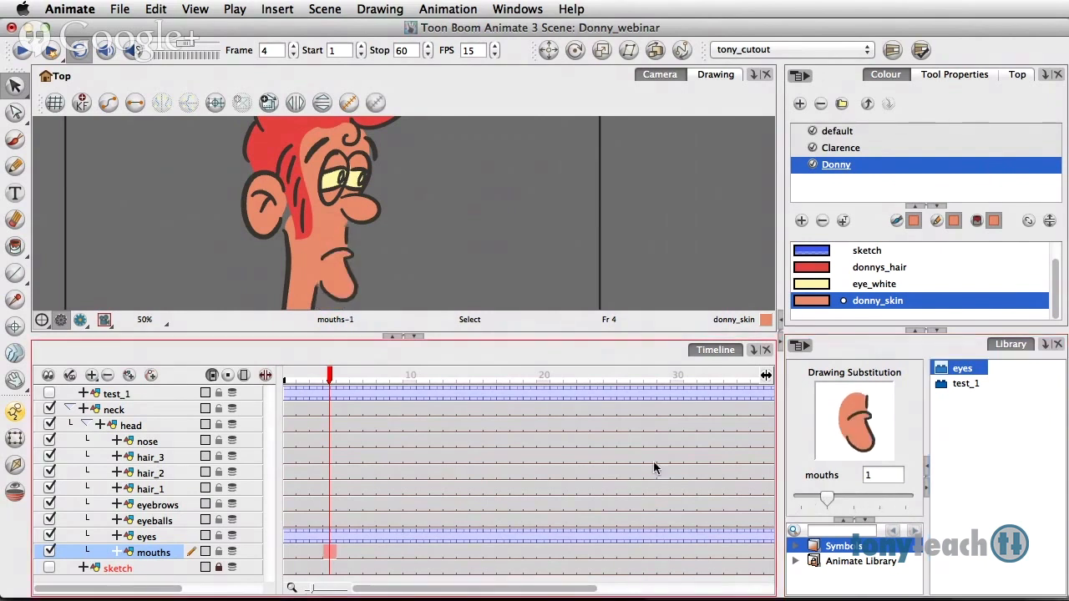
Extend the exposure of all layers to the scene's end at frame 60, and return to frame 1.
{"action": "left_click_drag", "start_coordinate": [329, 375], "coordinate": [628, 408]}
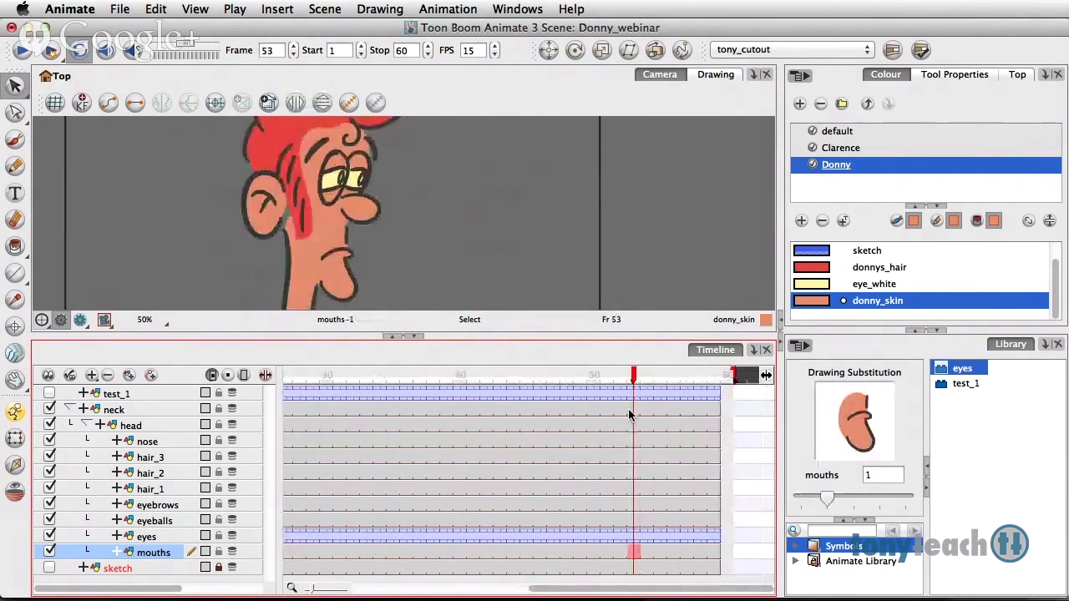
{"action": "left_click", "coordinate": [732, 398]}
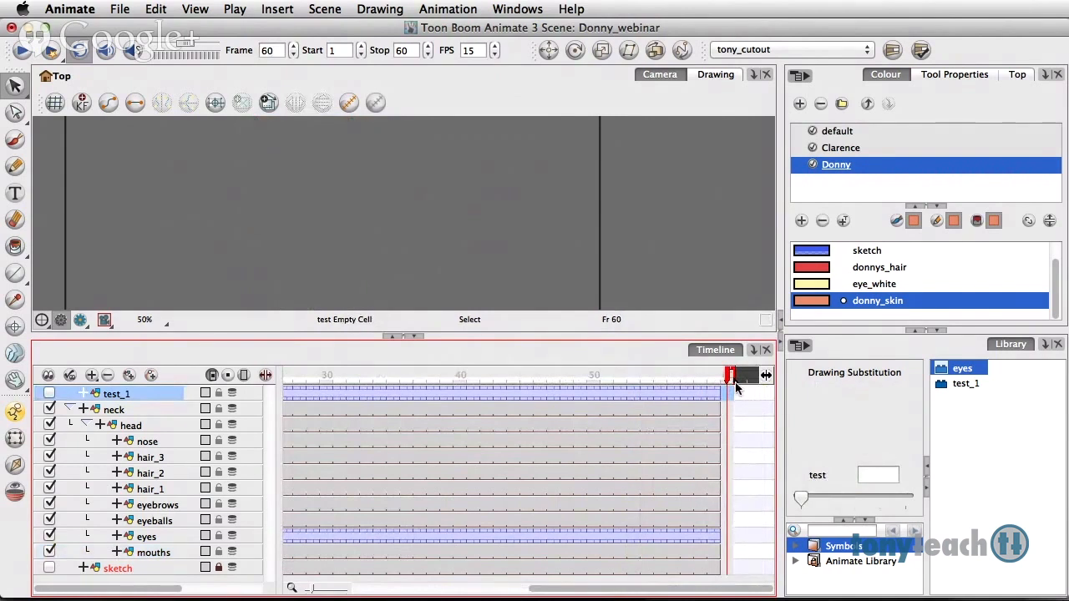
{"action": "mouse_move", "coordinate": [730, 377]}
{"action": "left_mouse_down"}
{"action": "mouse_move", "coordinate": [689, 377]}
{"action": "mouse_move", "coordinate": [734, 375]}
{"action": "left_mouse_up"}
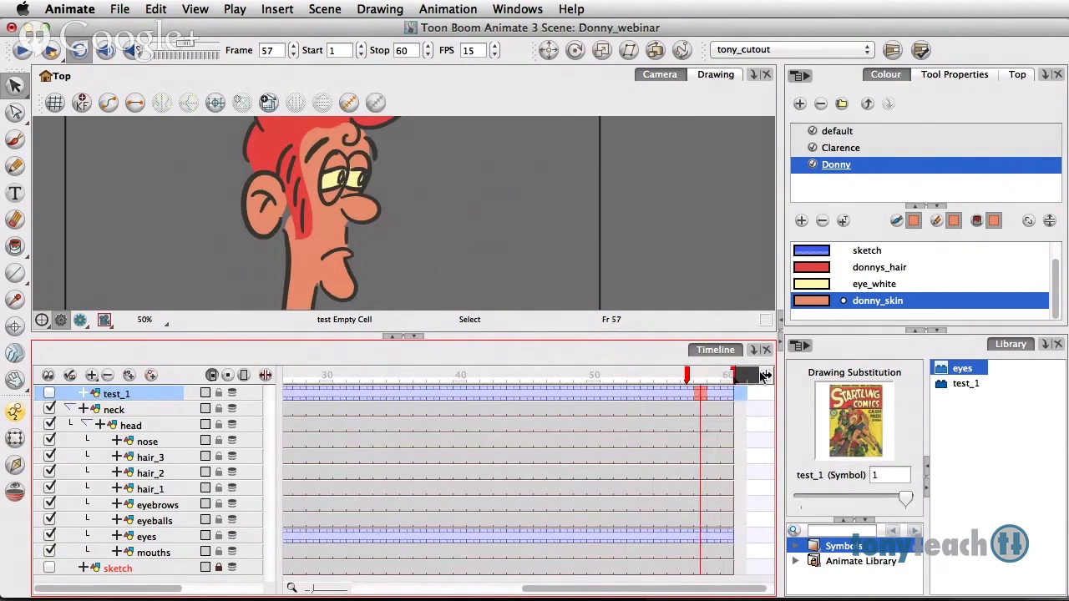
{"action": "left_click", "coordinate": [451, 224]}
{"action": "left_click", "coordinate": [317, 397]}
{"action": "left_click_drag", "start_coordinate": [302, 377], "coordinate": [259, 373]}
{"action": "left_click", "coordinate": [431, 249]}
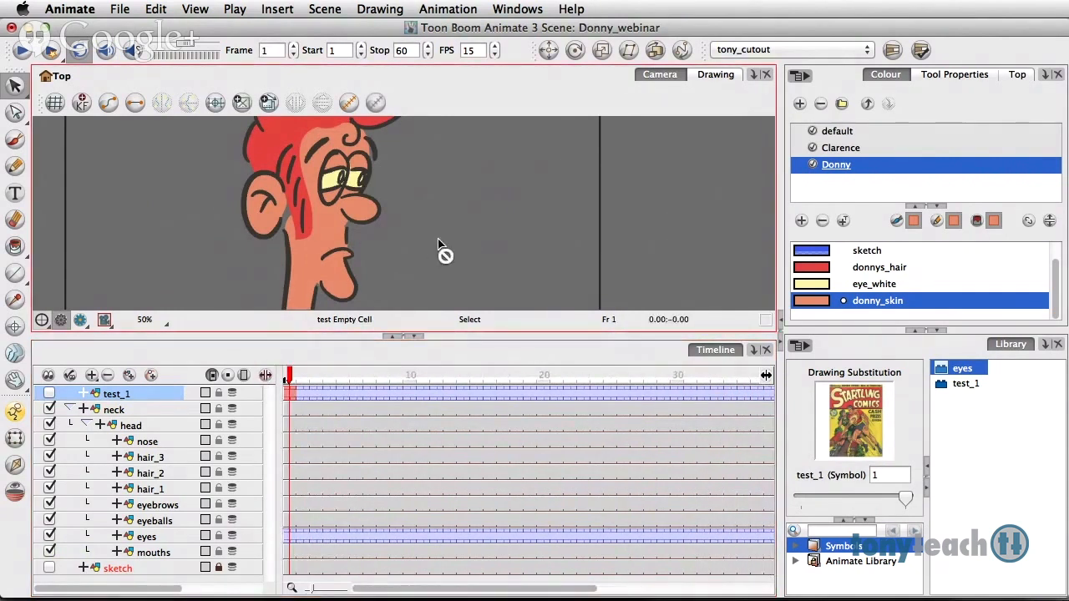
Enlarge the camera view at 40% zoom and select the eyes symbol with the Transform tool.
{"action": "key", "text": "super+minus"}
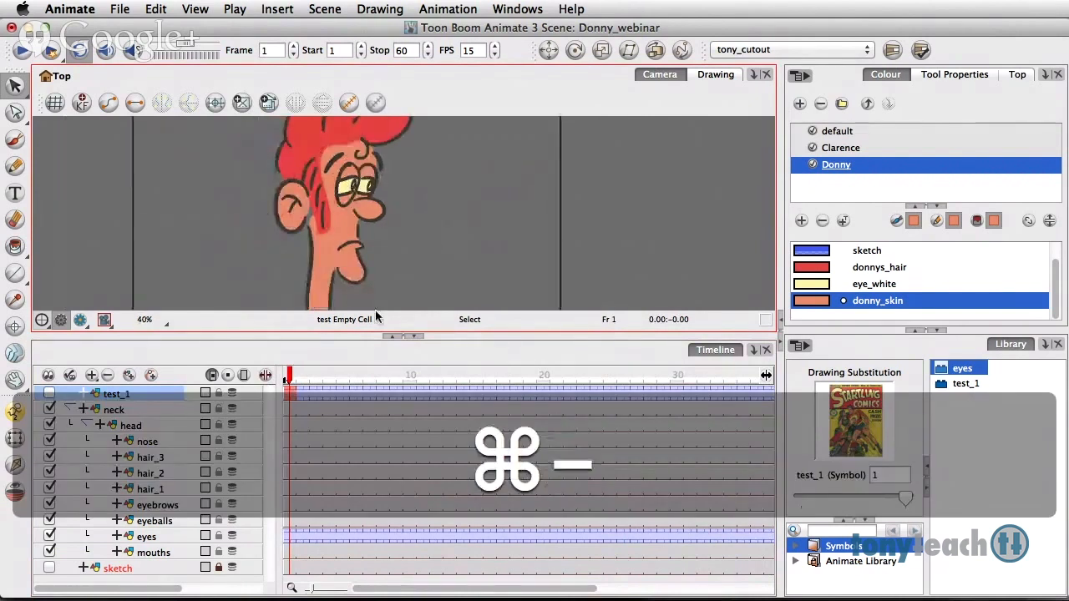
{"action": "left_click_drag", "start_coordinate": [376, 336], "coordinate": [375, 405]}
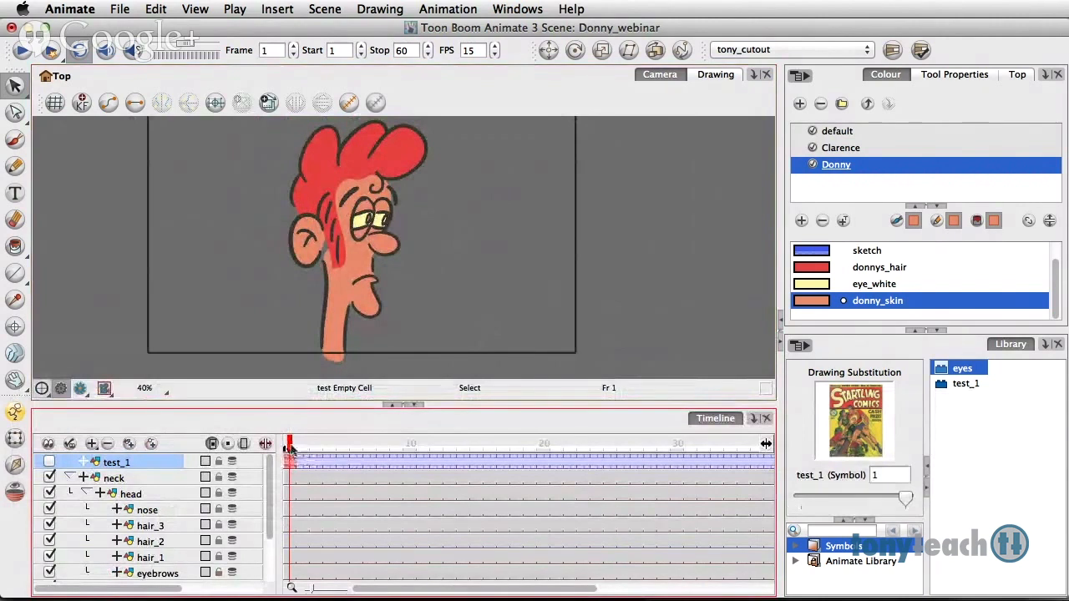
{"action": "left_click", "coordinate": [359, 244]}
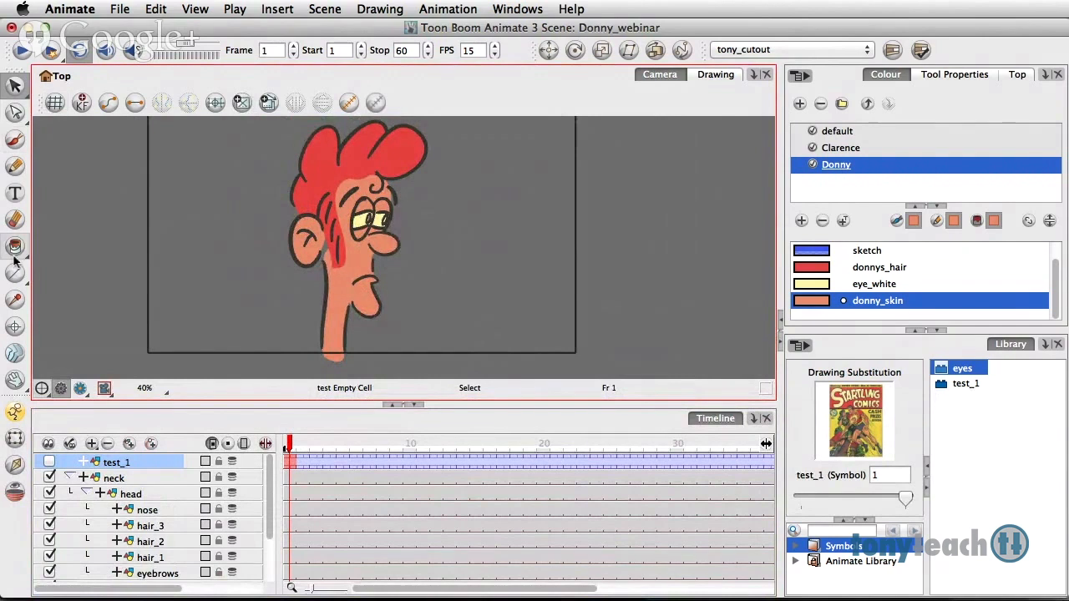
{"action": "left_click", "coordinate": [19, 447]}
{"action": "left_click", "coordinate": [38, 441]}
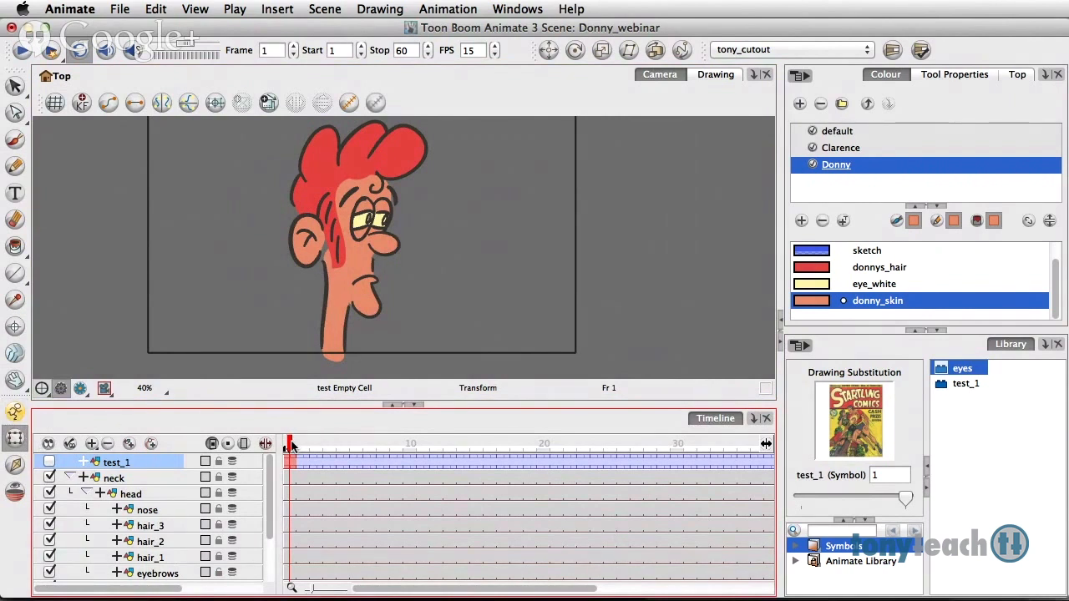
{"action": "left_click", "coordinate": [365, 235]}
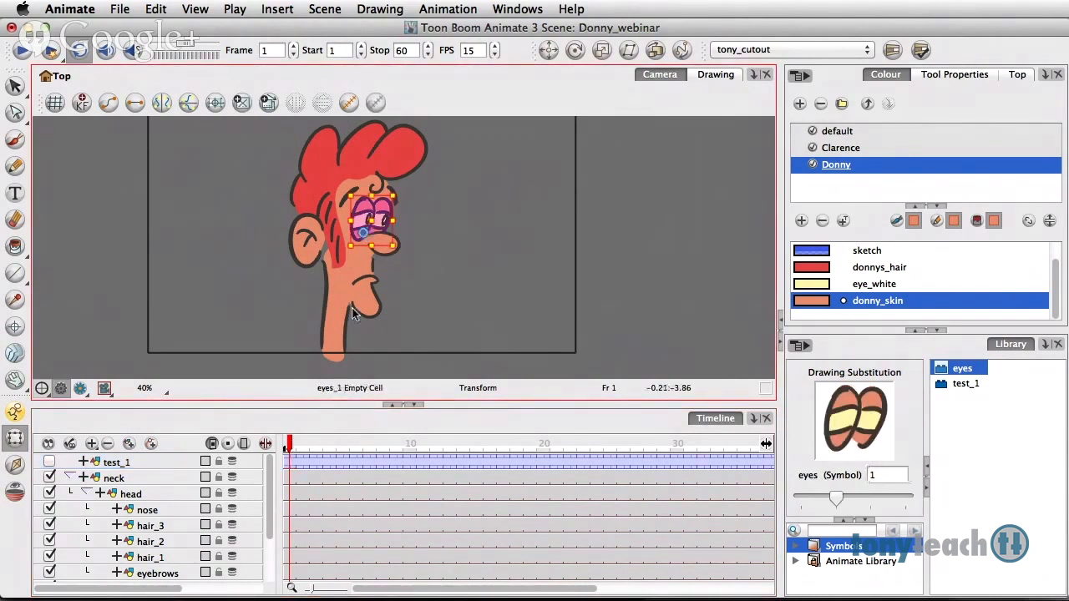
Create a blink by substituting eyes drawing 2 on frame 13, 3 on frame 14, 2 on frame 16 and 1 on frame 17.
{"action": "left_click_drag", "start_coordinate": [291, 449], "coordinate": [451, 451]}
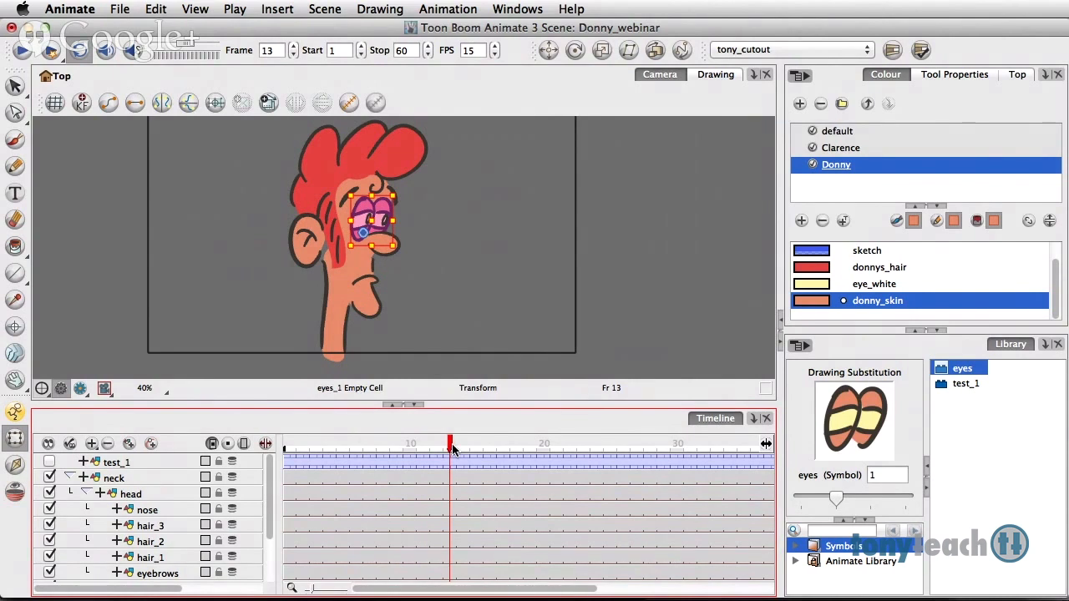
{"action": "key", "text": "]"}
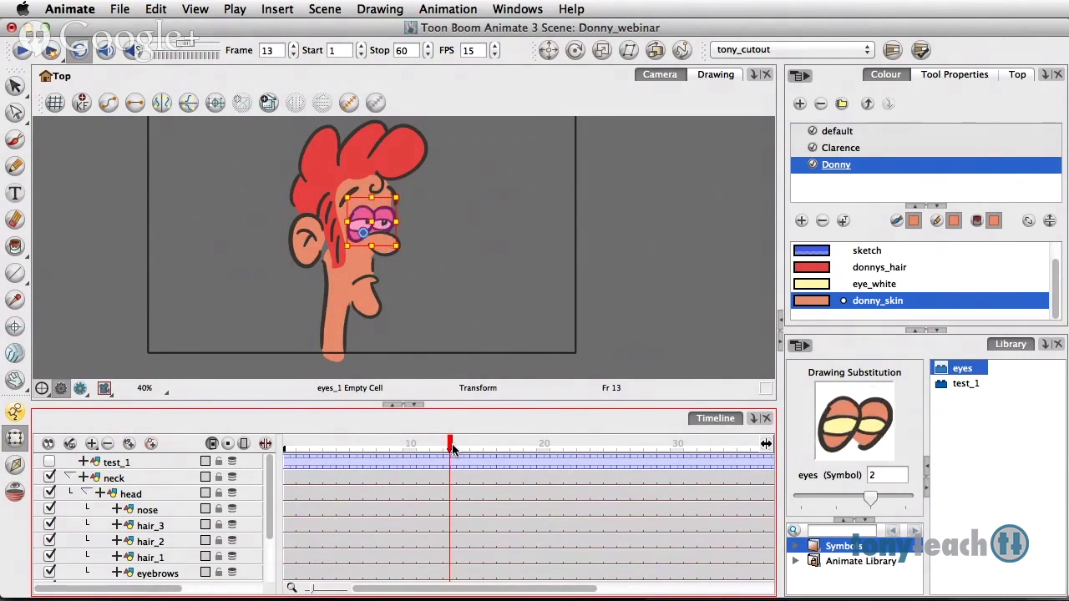
{"action": "left_click", "coordinate": [460, 450]}
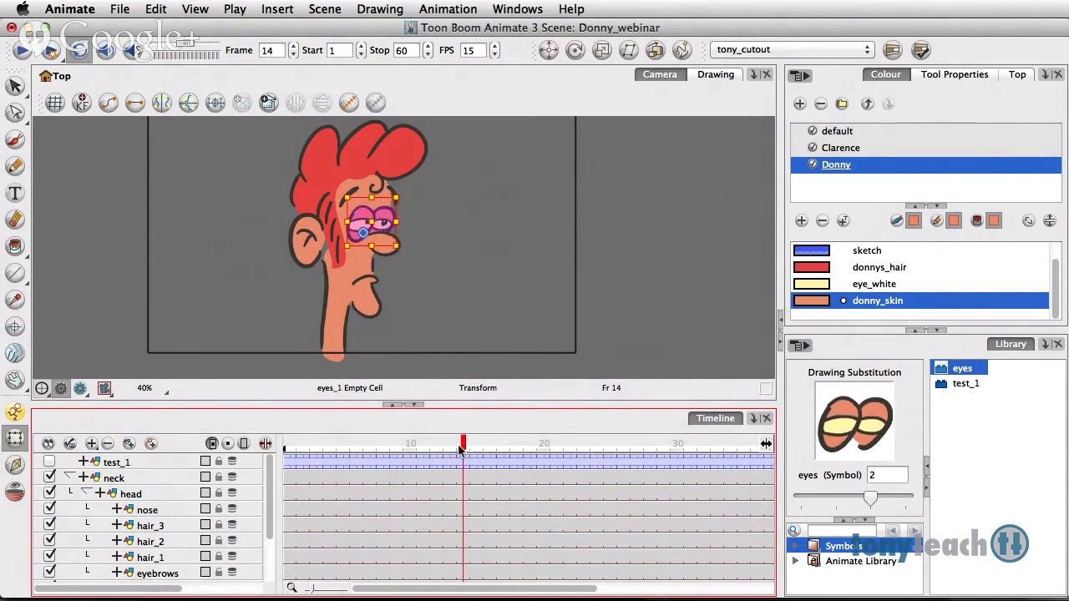
{"action": "key", "text": "]"}
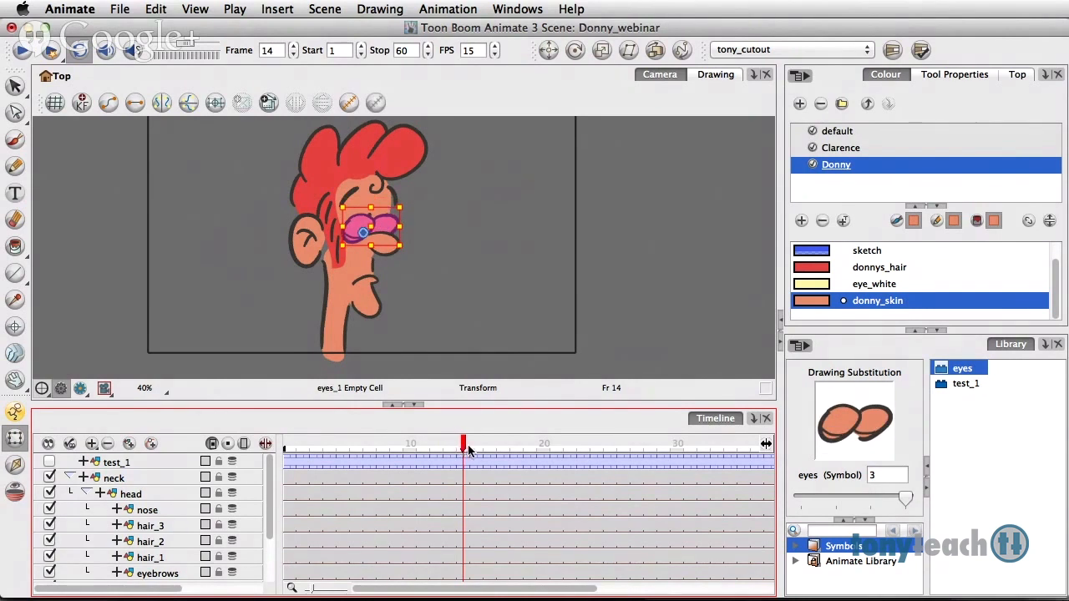
{"action": "left_click", "coordinate": [472, 450]}
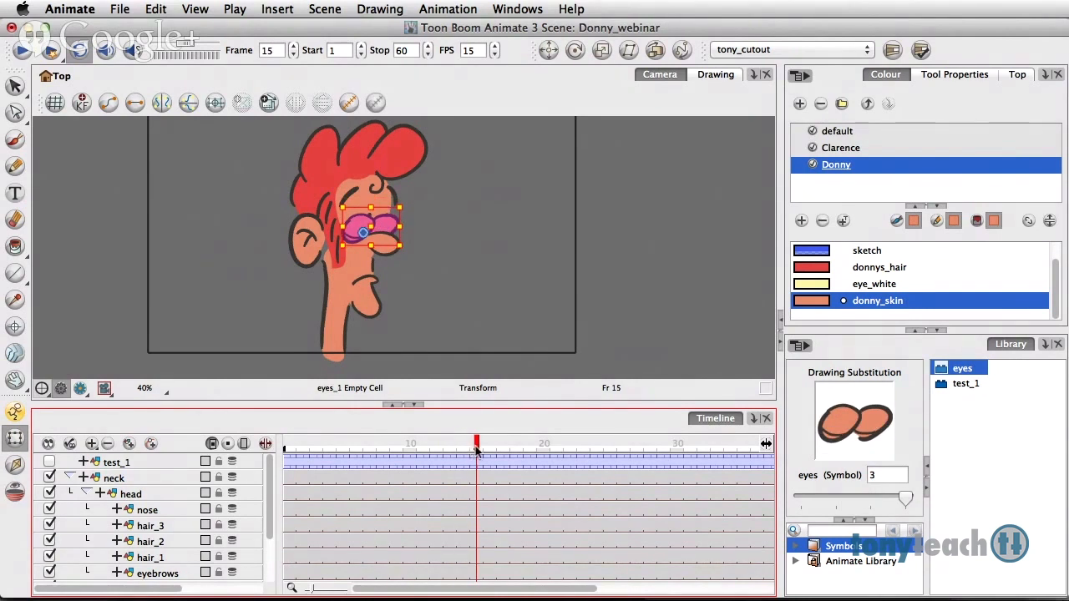
{"action": "left_click", "coordinate": [489, 451]}
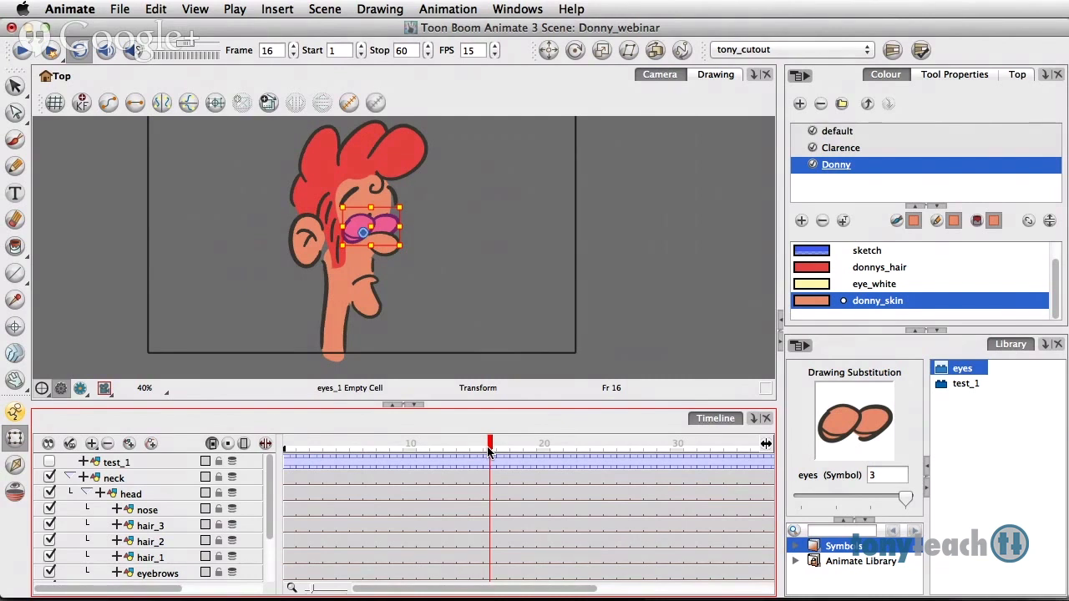
{"action": "key", "text": "bracketleft"}
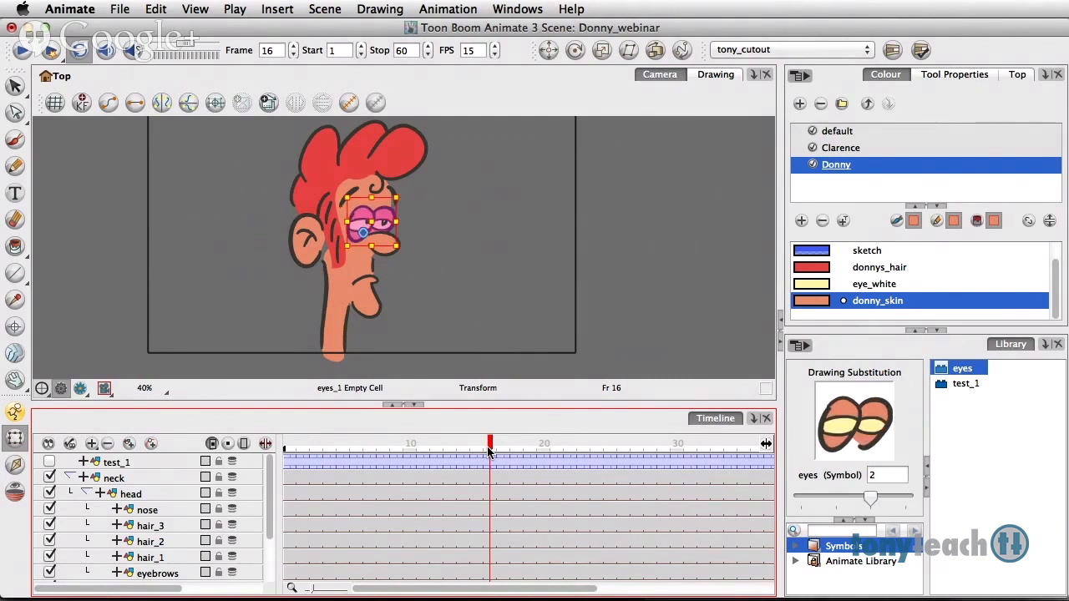
{"action": "left_click_drag", "start_coordinate": [495, 451], "coordinate": [502, 451]}
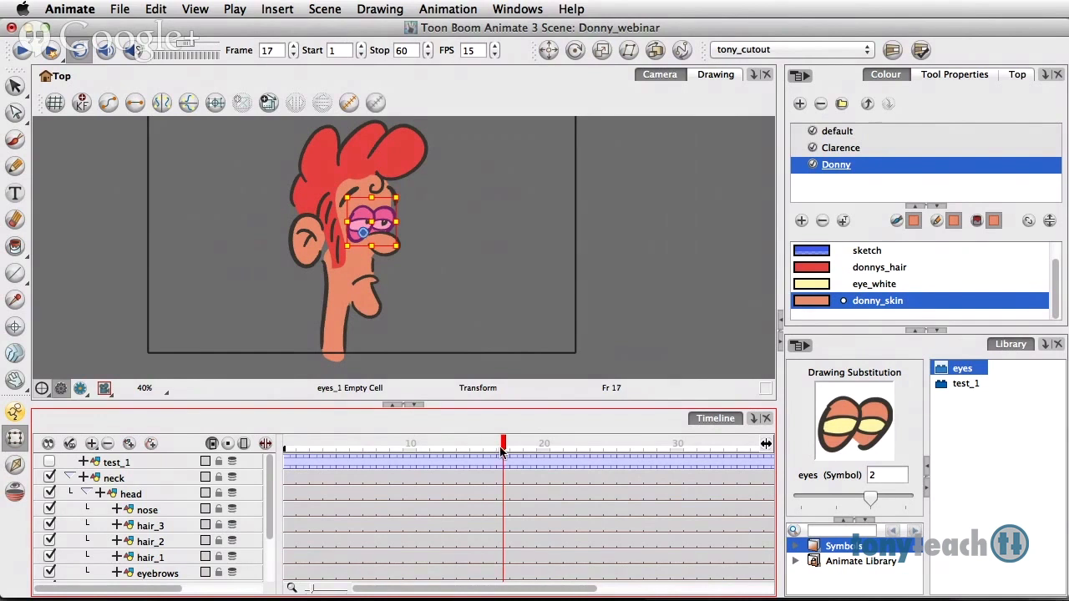
{"action": "key", "text": "bracketleft"}
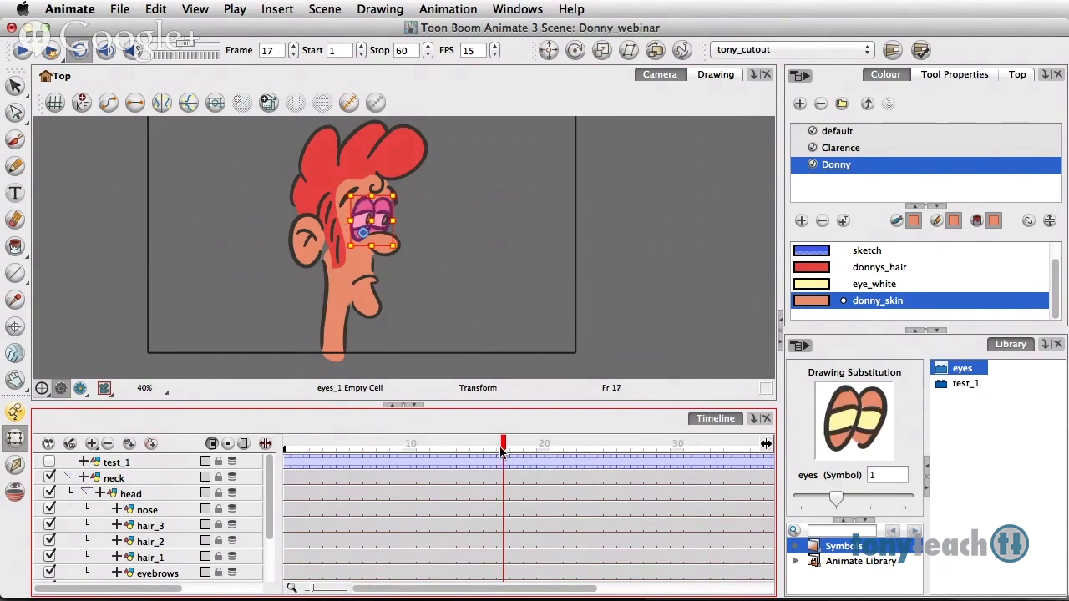
Add a second blink by substituting eyes drawing 3 on frame 31, 2 on frame 33 and 1 on frame 34.
{"action": "left_click_drag", "start_coordinate": [498, 451], "coordinate": [694, 485]}
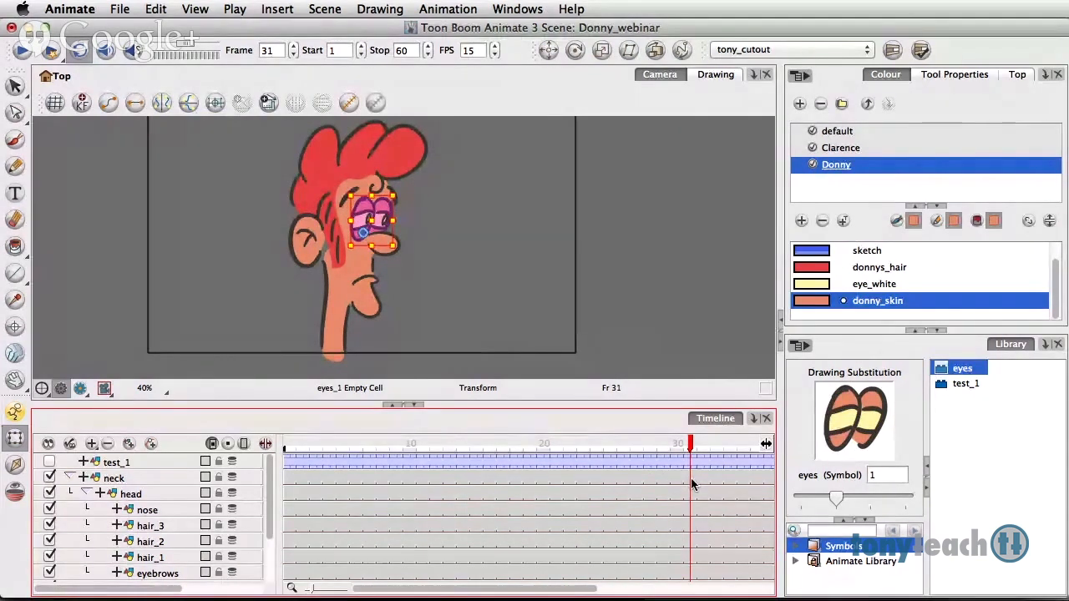
{"action": "key", "text": "bracketright"}
{"action": "key", "text": "bracketright"}
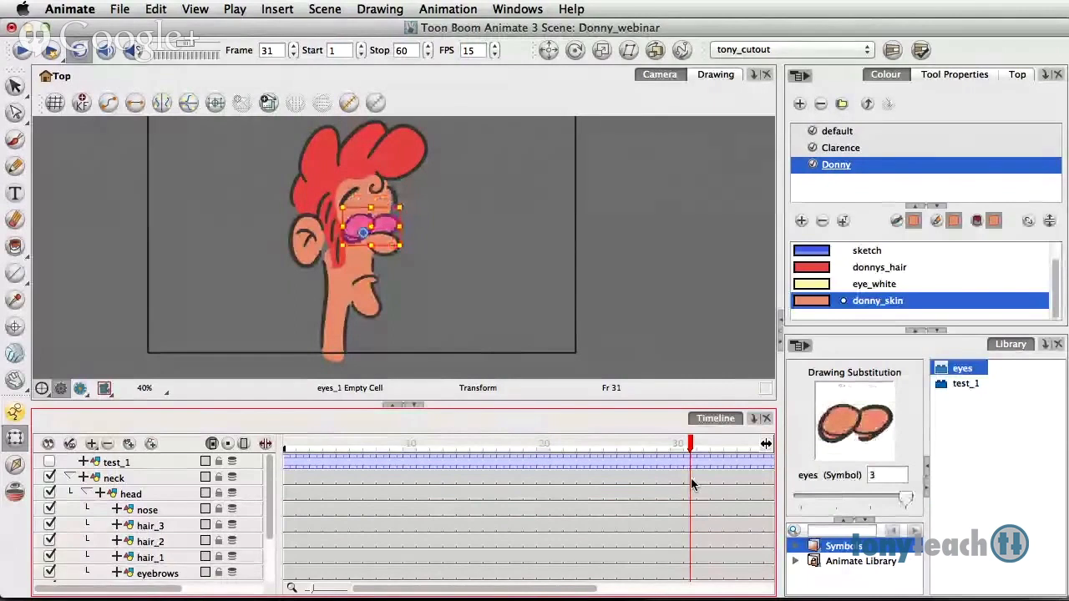
{"action": "left_click", "coordinate": [698, 484]}
{"action": "left_click", "coordinate": [716, 483]}
{"action": "key", "text": "bracketleft"}
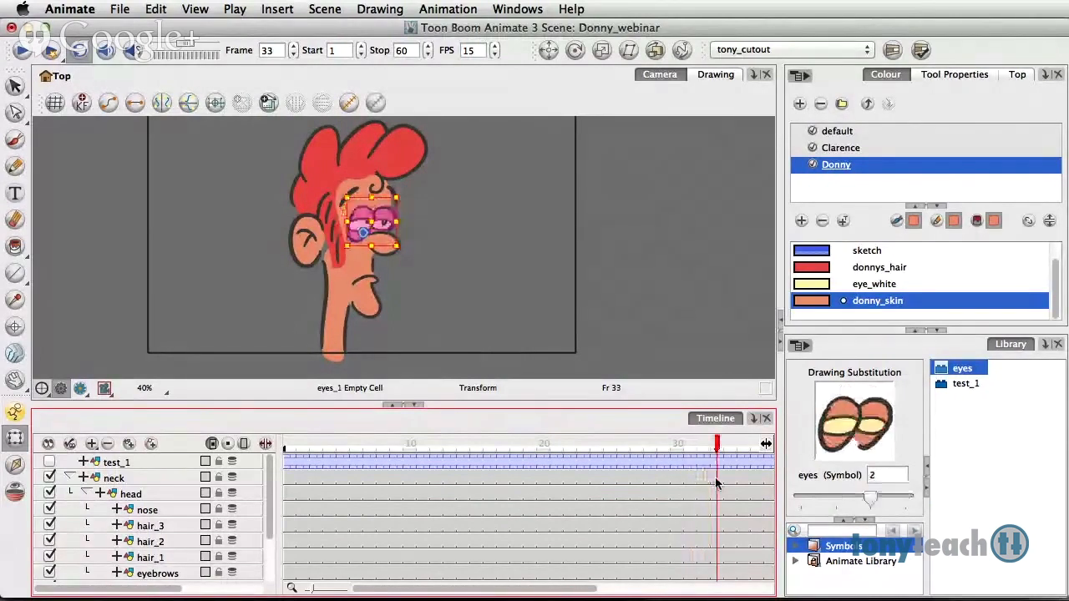
{"action": "left_click", "coordinate": [728, 485]}
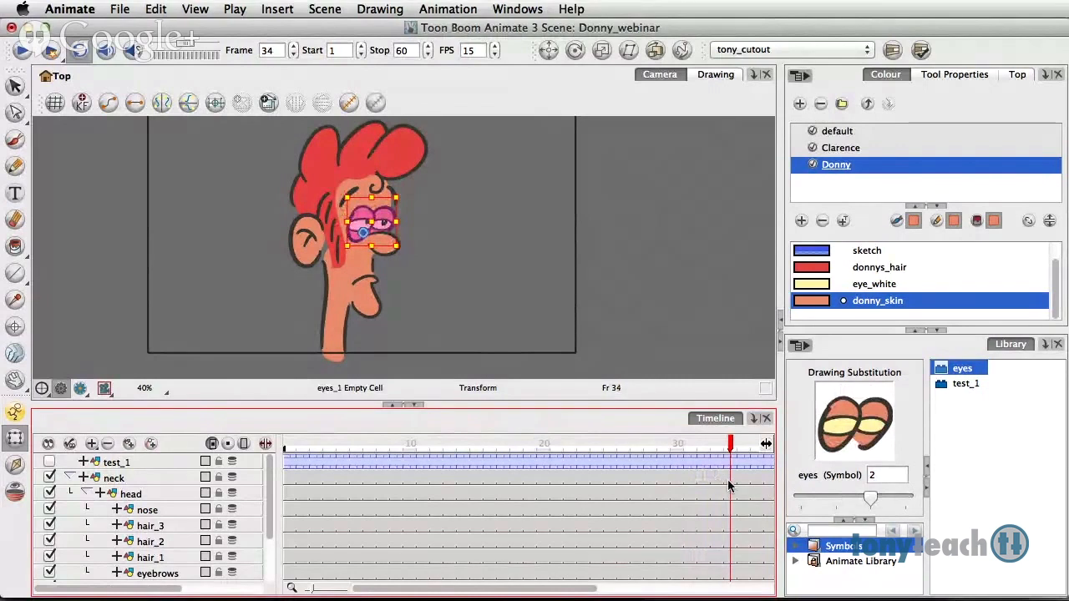
{"action": "key", "text": "bracketleft"}
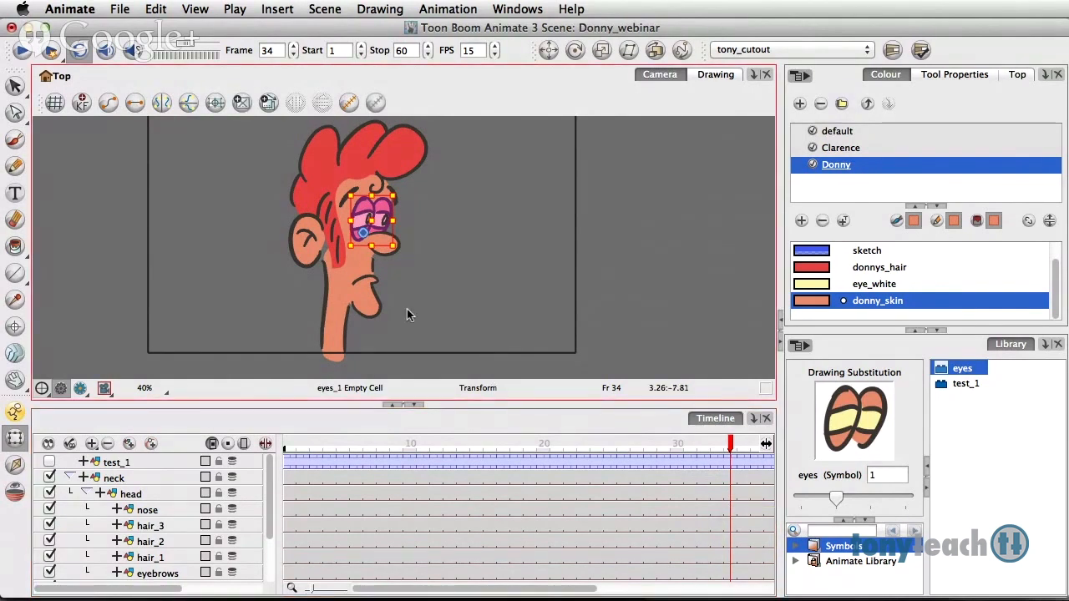
Play back the scene to review both blinks, stop it and return to frame 1.
{"action": "left_click", "coordinate": [23, 50]}
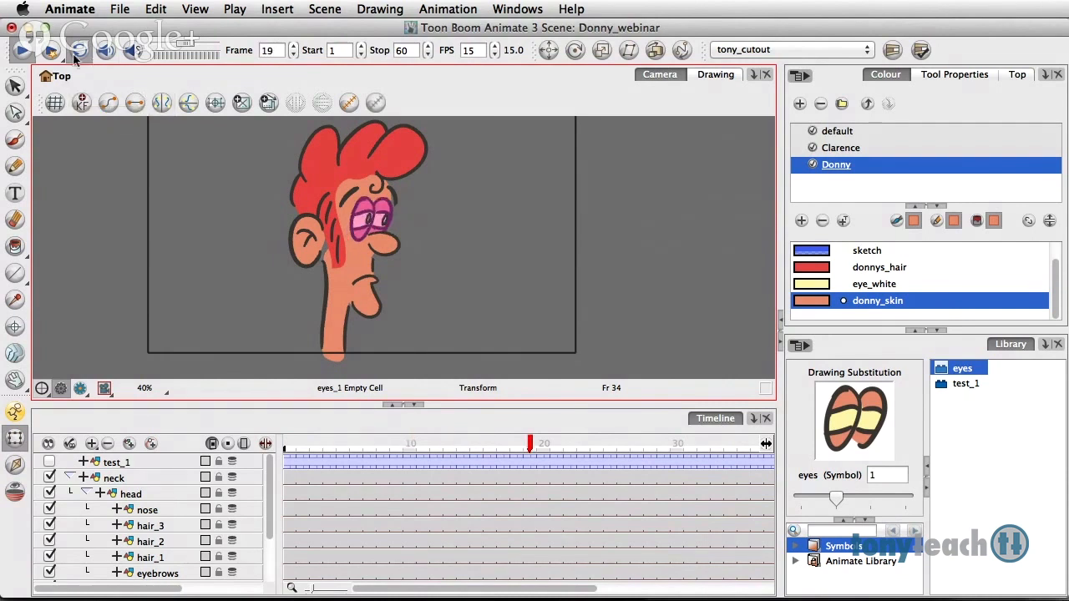
{"action": "left_click", "coordinate": [24, 52]}
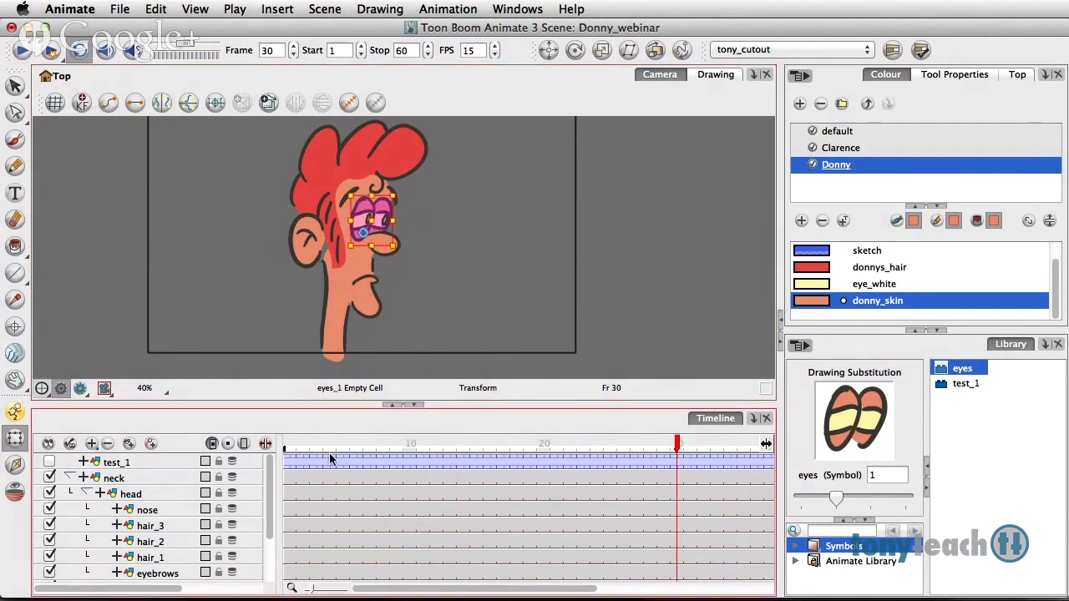
{"action": "left_click_drag", "start_coordinate": [327, 448], "coordinate": [289, 449]}
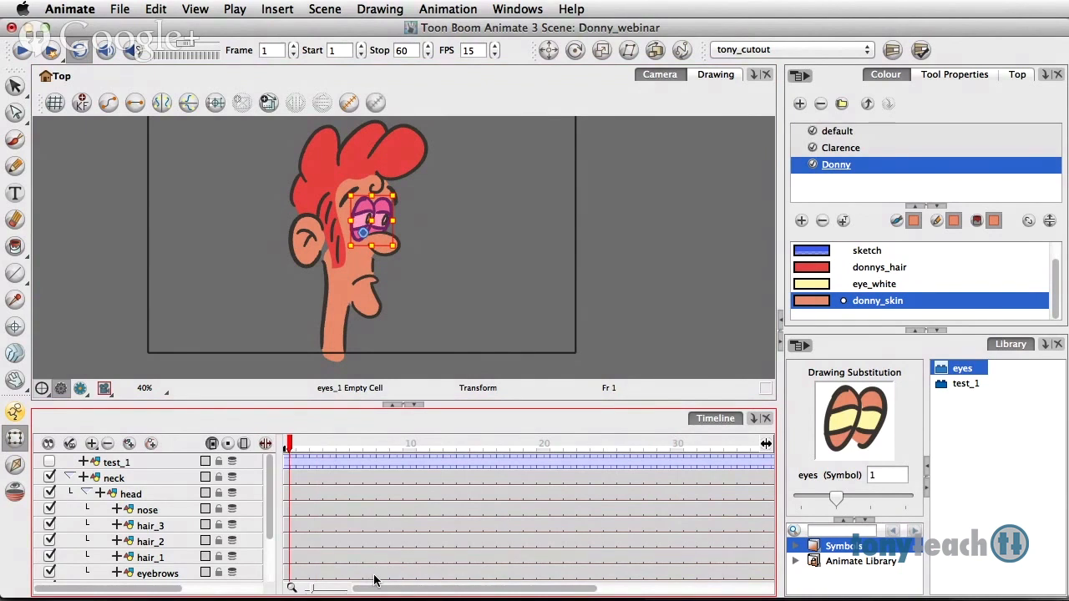
Shorten the scene's length to 58 frames.
{"action": "left_click_drag", "start_coordinate": [313, 590], "coordinate": [307, 591]}
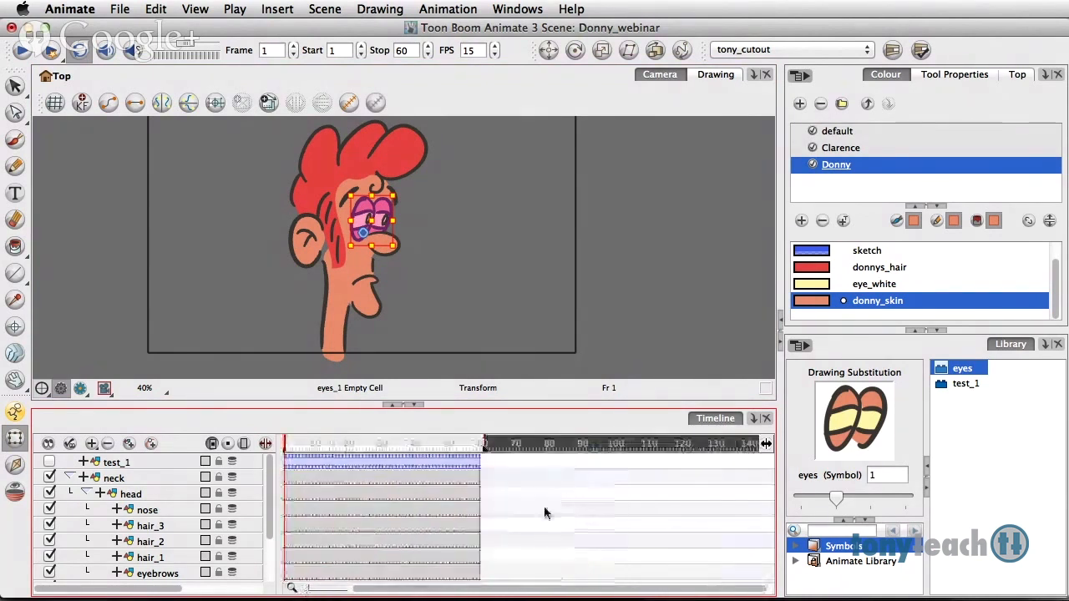
{"action": "left_click_drag", "start_coordinate": [482, 442], "coordinate": [481, 443]}
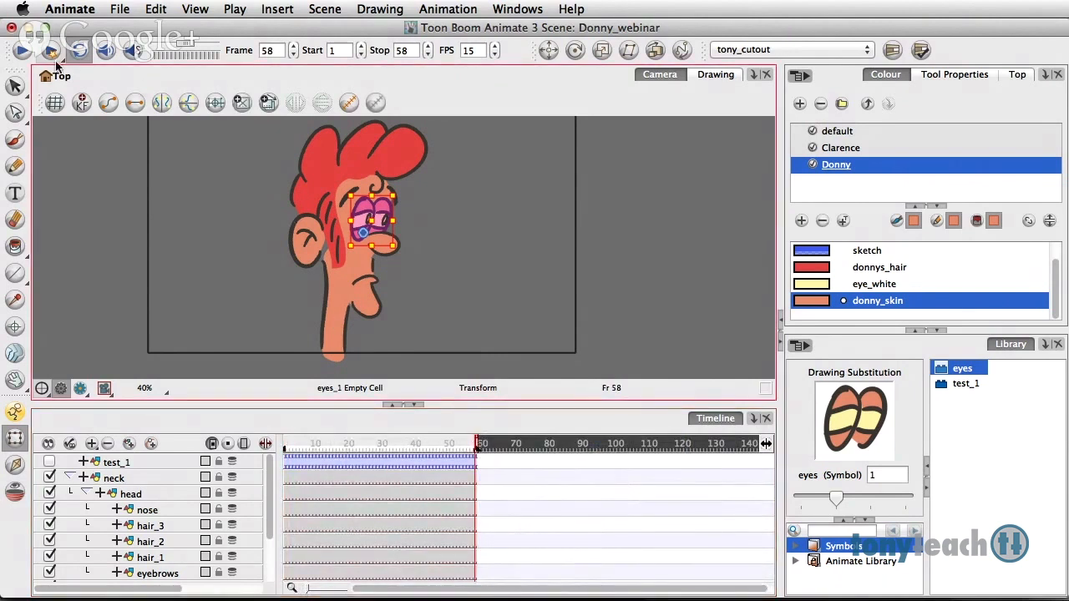
{"action": "left_click_drag", "start_coordinate": [307, 591], "coordinate": [306, 591]}
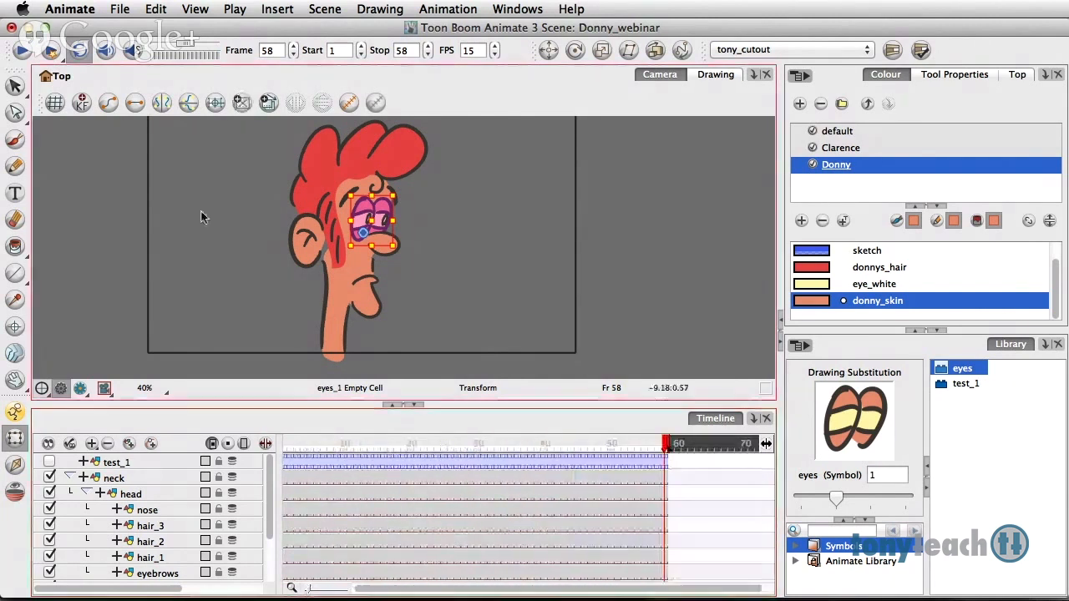
Play the 58-frame scene, stop it, deselect the eyes and return to frame 1.
{"action": "left_click", "coordinate": [24, 52]}
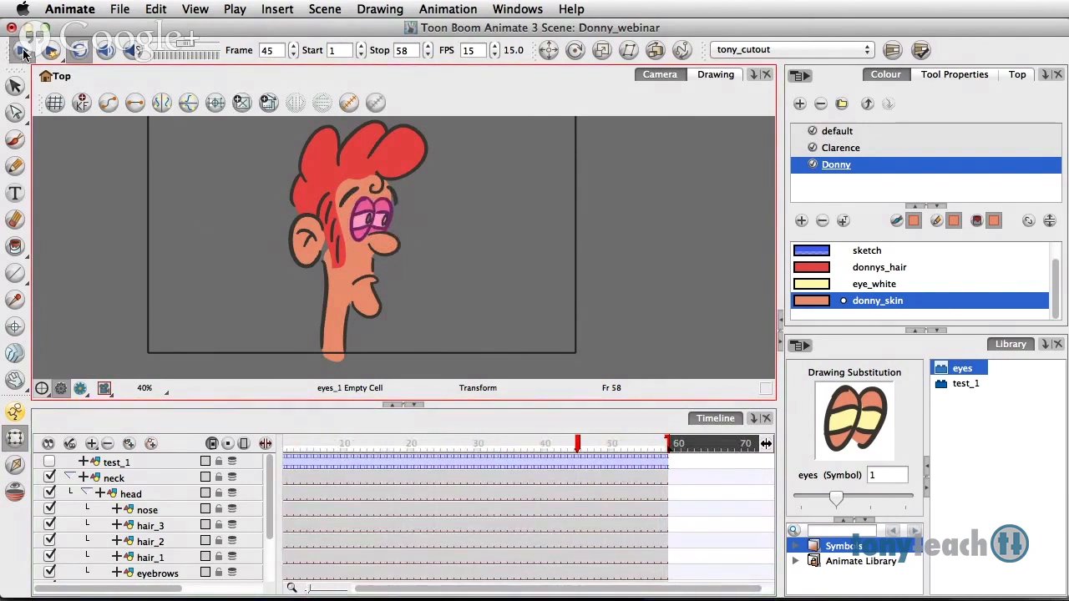
{"action": "left_click", "coordinate": [22, 51]}
{"action": "left_click", "coordinate": [439, 289]}
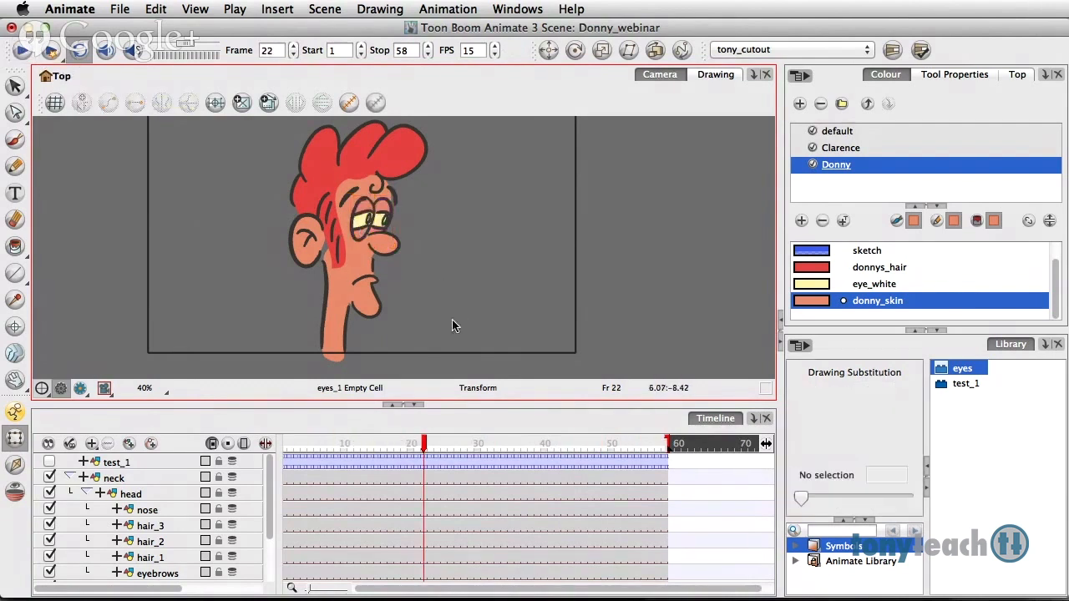
{"action": "left_click_drag", "start_coordinate": [423, 453], "coordinate": [274, 461]}
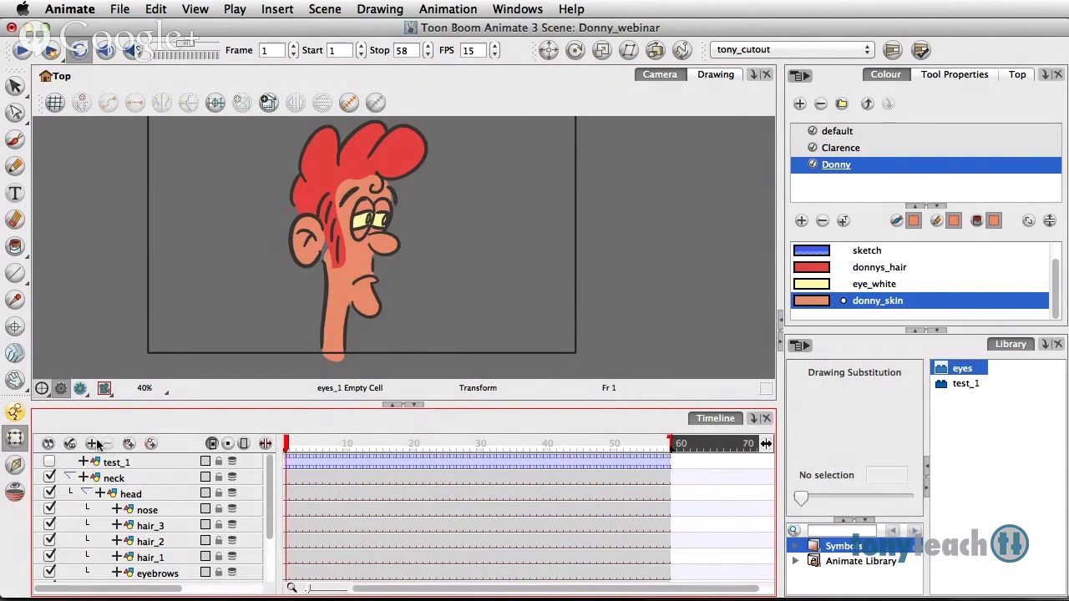
Turn on Animate mode, insert a keyframe on the eyeballs layer at frame 14, move the eyeballs slightly down, and return to frame 1.
{"action": "left_click", "coordinate": [15, 415]}
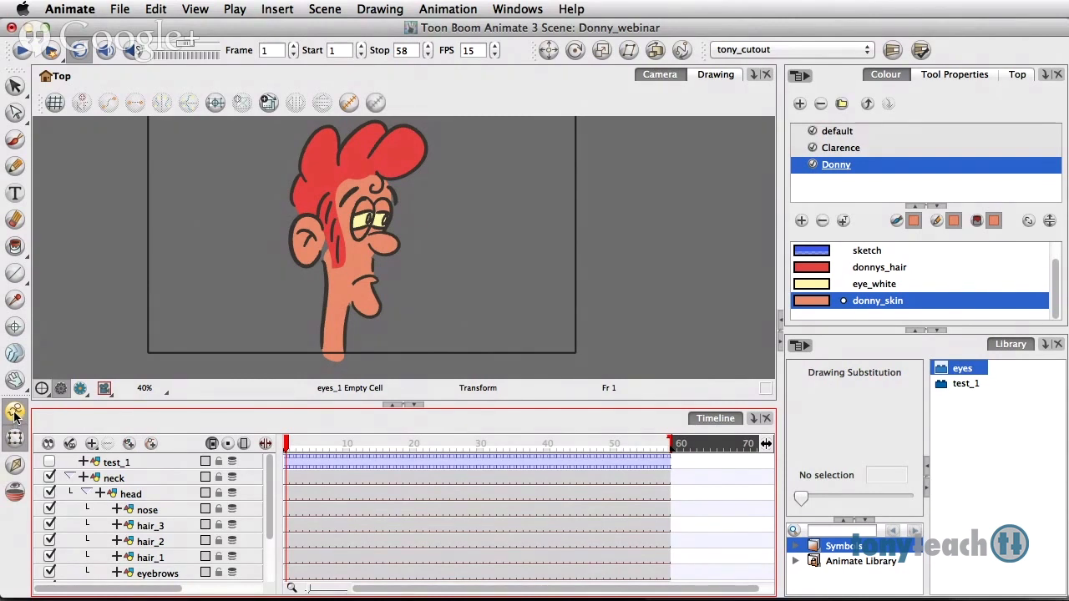
{"action": "left_click_drag", "start_coordinate": [286, 443], "coordinate": [372, 465]}
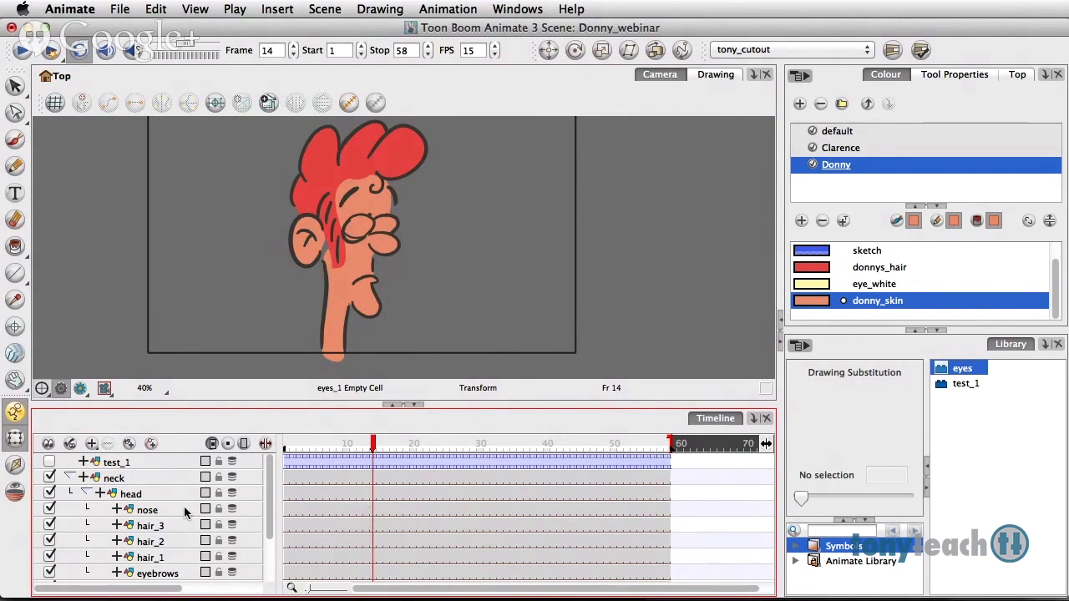
{"action": "scroll", "coordinate": [209, 524], "scroll_direction": "down", "scroll_amount": 2}
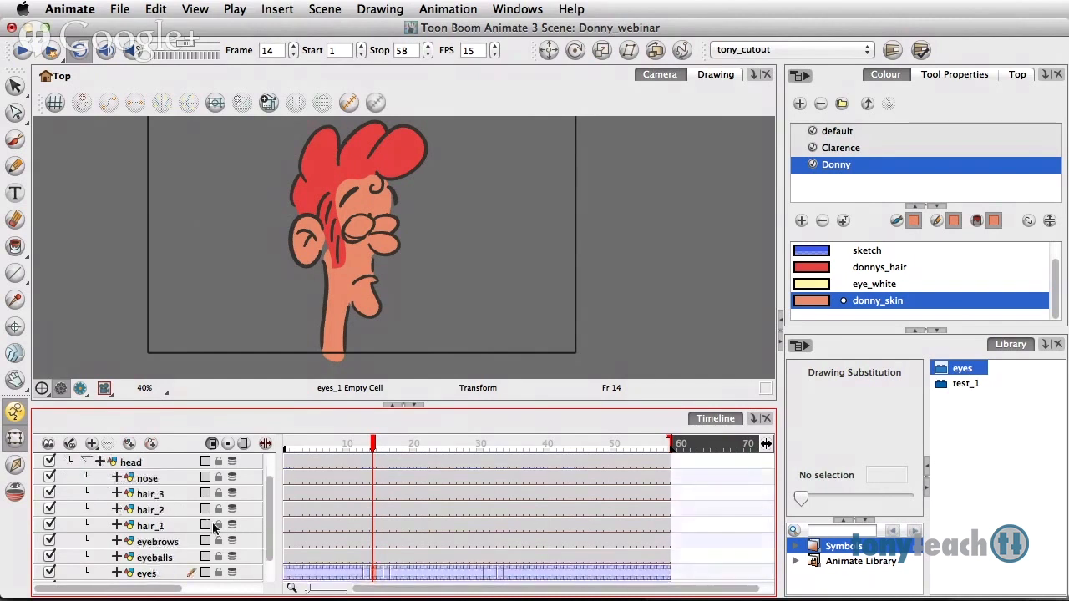
{"action": "left_click", "coordinate": [374, 557]}
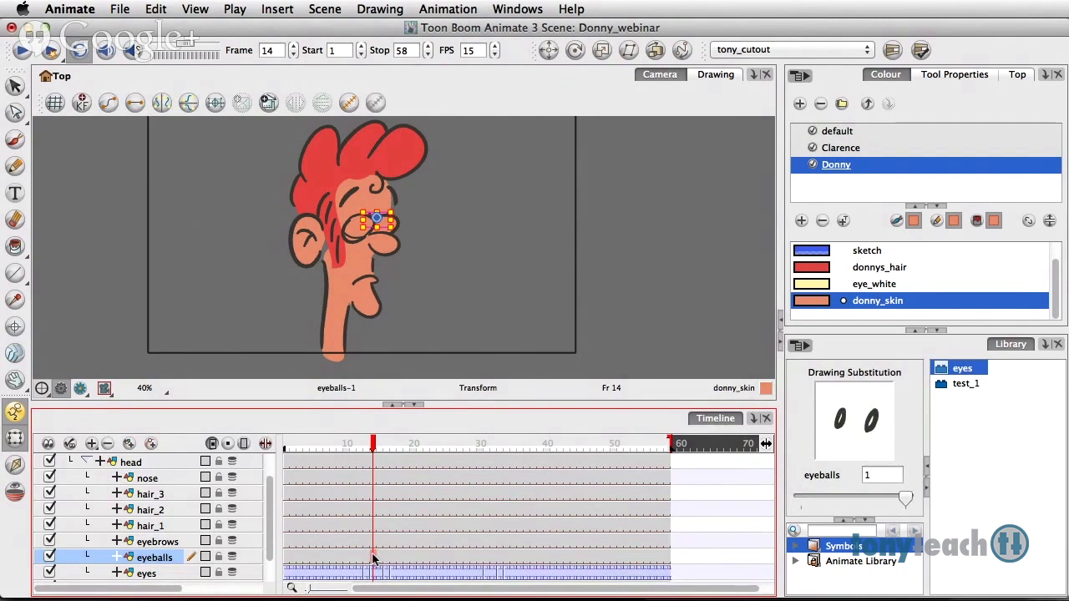
{"action": "key", "text": "F6"}
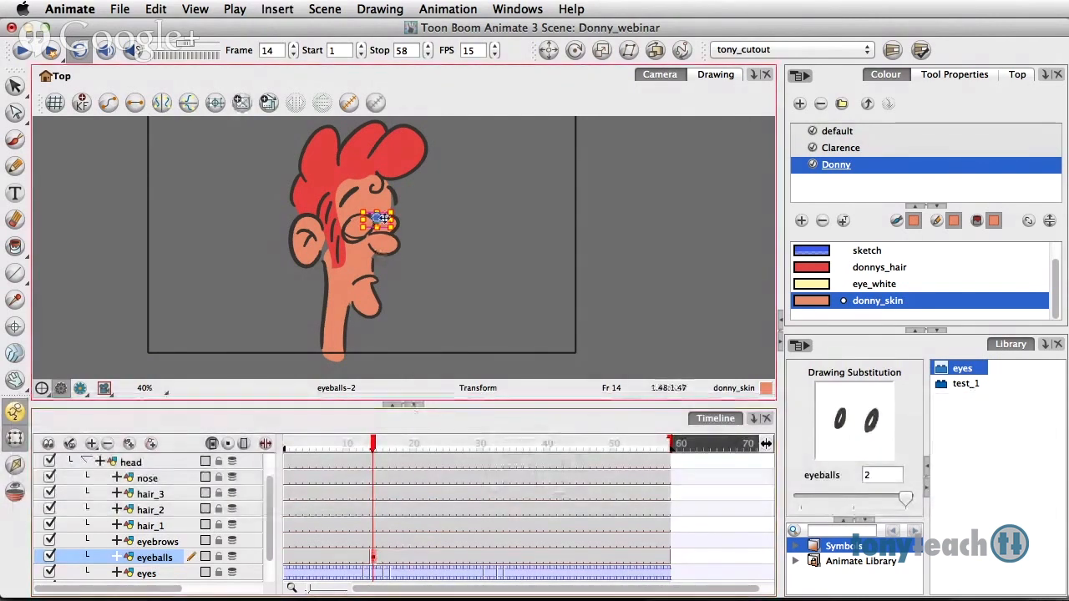
{"action": "left_click_drag", "start_coordinate": [382, 220], "coordinate": [387, 224]}
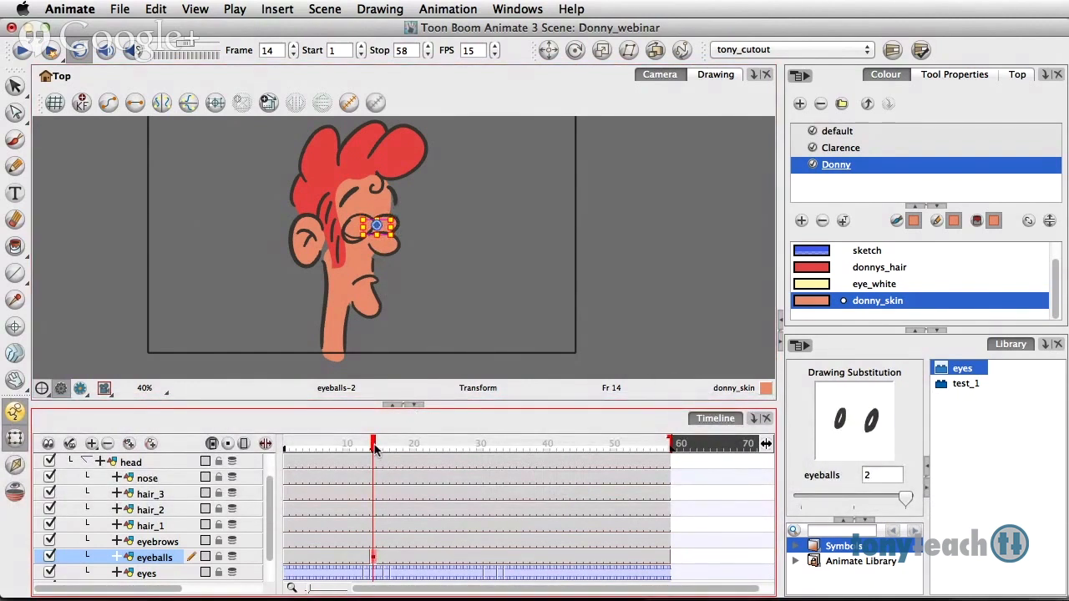
{"action": "left_click_drag", "start_coordinate": [375, 449], "coordinate": [283, 451]}
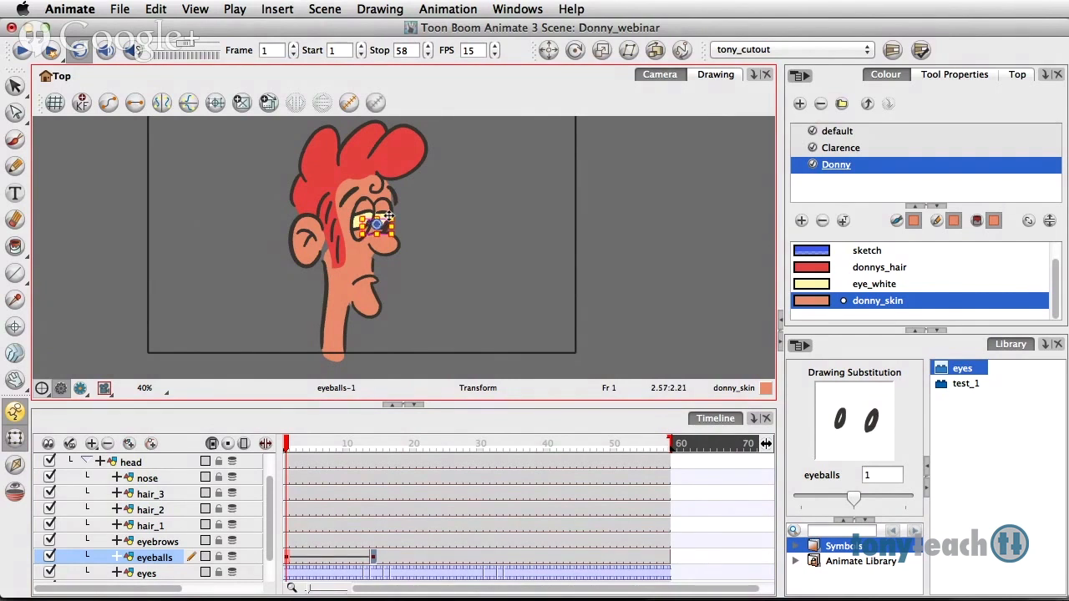
Nudge the eyeballs up and slightly left at frame 1, and make that keyframe a stop-motion keyframe.
{"action": "key", "text": "Up"}
{"action": "key", "text": "Up"}
{"action": "key", "text": "Up"}
{"action": "key", "text": "Left"}
{"action": "key", "text": "Left"}
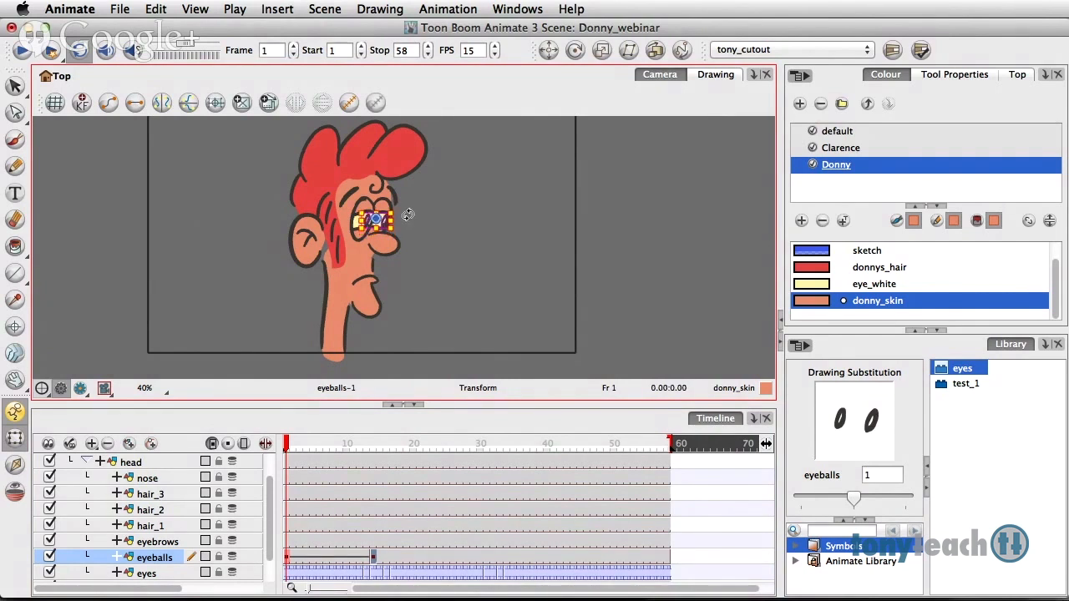
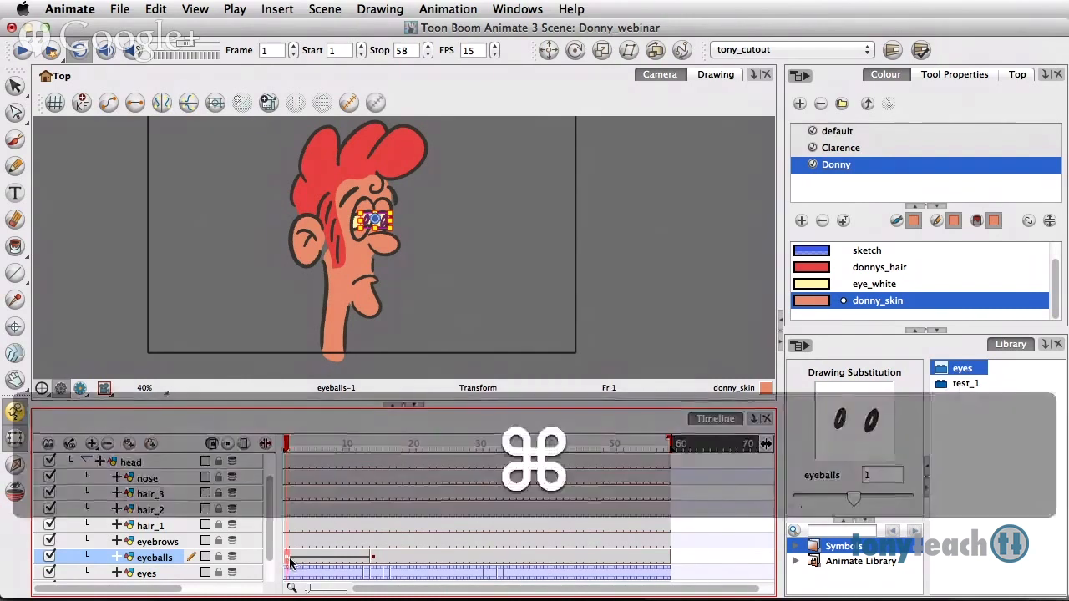
{"action": "key", "text": "super+l"}
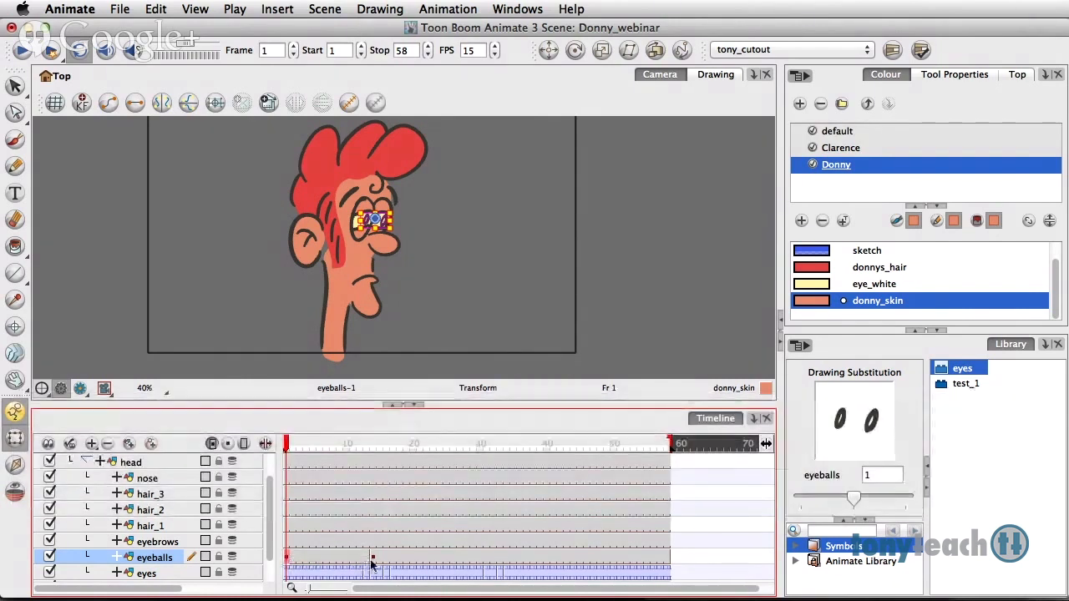
Insert a keyframe on the eyeballs layer at frame 16 and move the eyeballs slightly left, toward the ear.
{"action": "left_click_drag", "start_coordinate": [288, 452], "coordinate": [385, 468]}
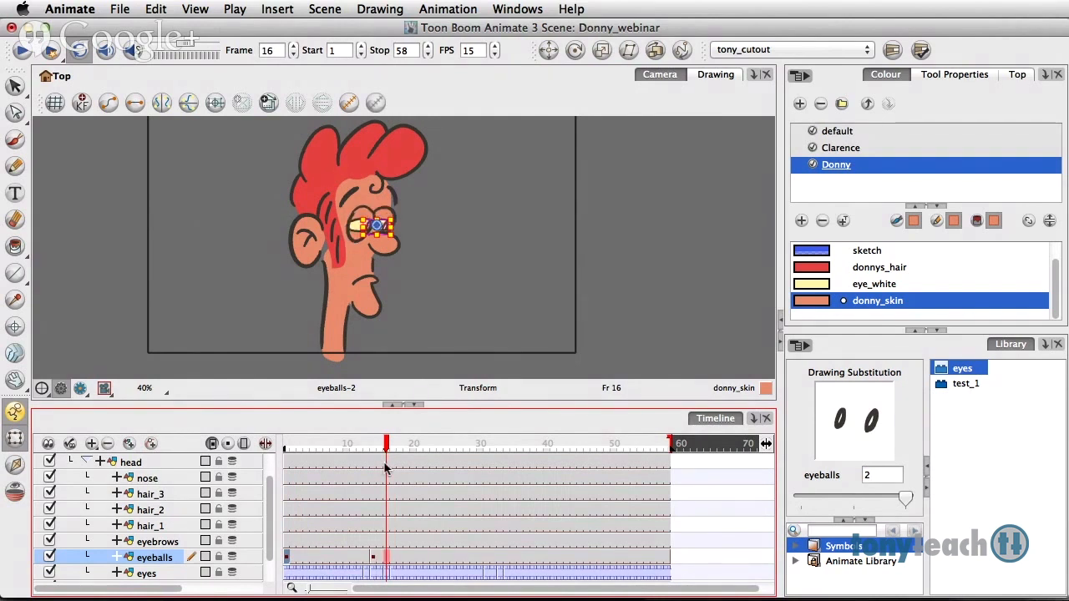
{"action": "key", "text": "F6"}
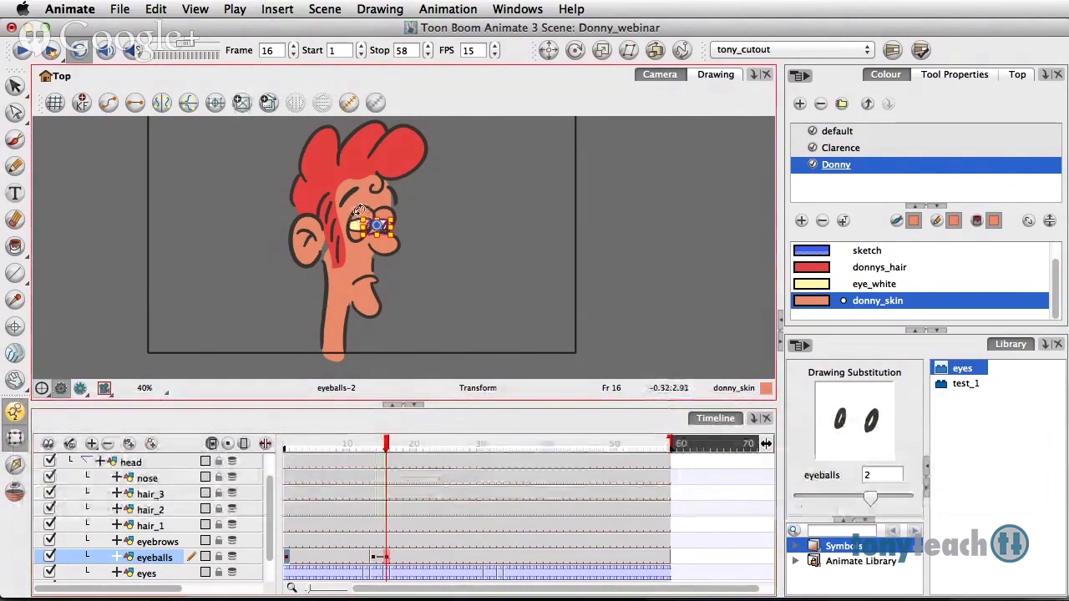
{"action": "left_click_drag", "start_coordinate": [375, 221], "coordinate": [369, 221]}
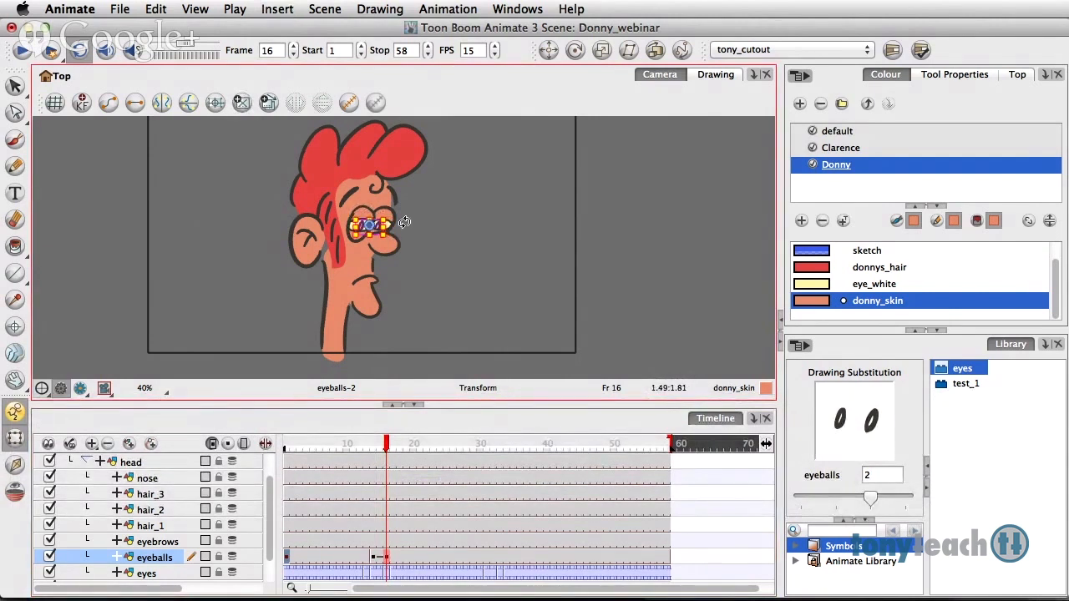
{"action": "left_click", "coordinate": [449, 231]}
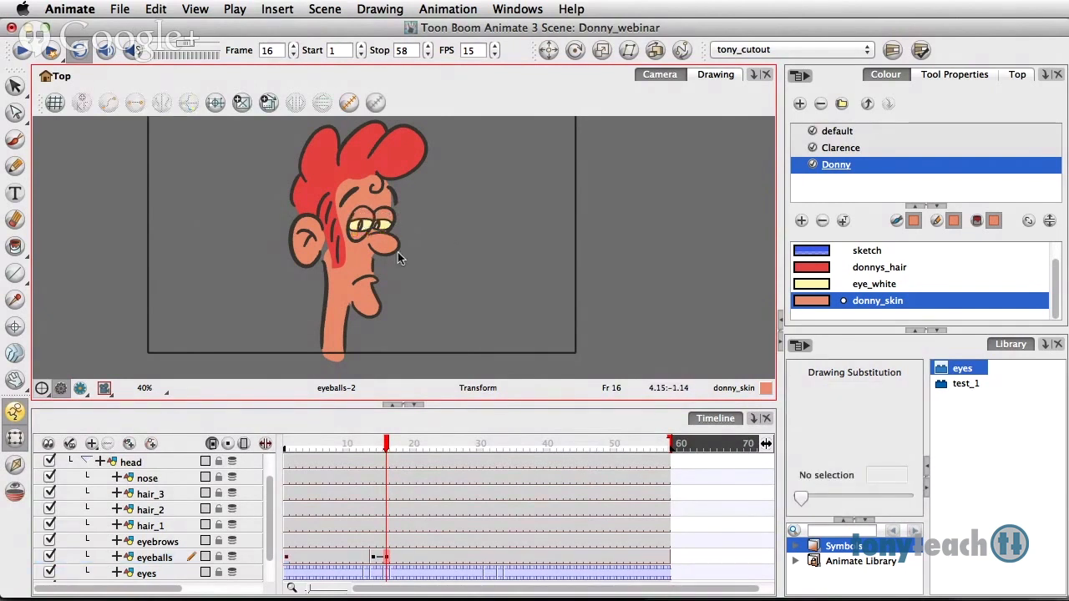
{"action": "mouse_move", "coordinate": [386, 449]}
{"action": "left_mouse_down"}
{"action": "mouse_move", "coordinate": [374, 451]}
{"action": "mouse_move", "coordinate": [396, 457]}
{"action": "mouse_move", "coordinate": [386, 456]}
{"action": "left_mouse_up"}
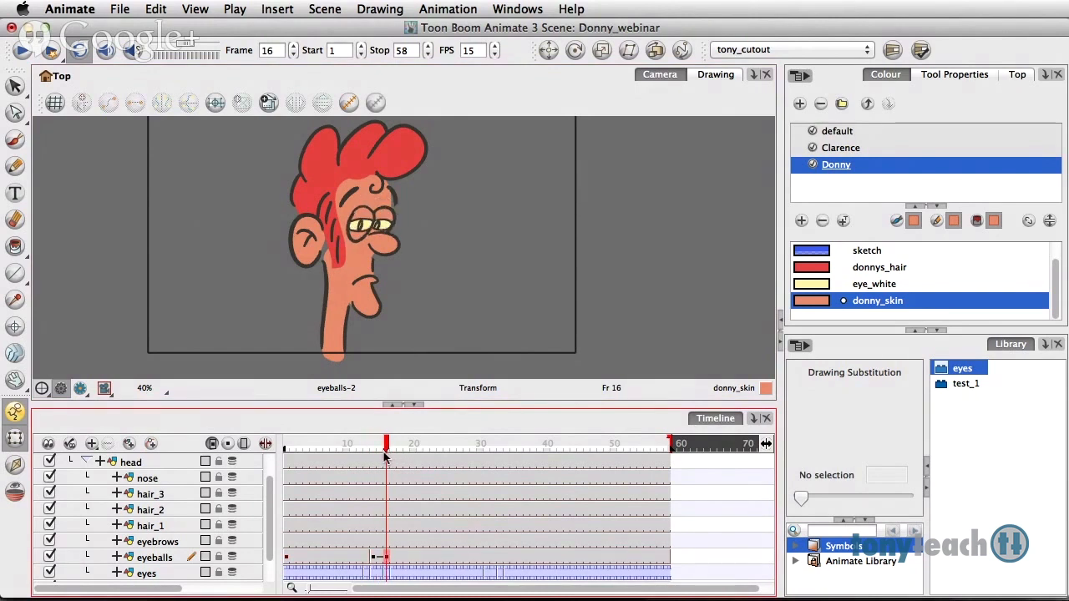
Nudge the frame 16 eyeballs further left to the edge of the eyes and deselect them.
{"action": "left_click", "coordinate": [367, 227]}
{"action": "key", "text": "Left"}
{"action": "key", "text": "Left"}
{"action": "key", "text": "Left"}
{"action": "key", "text": "Left"}
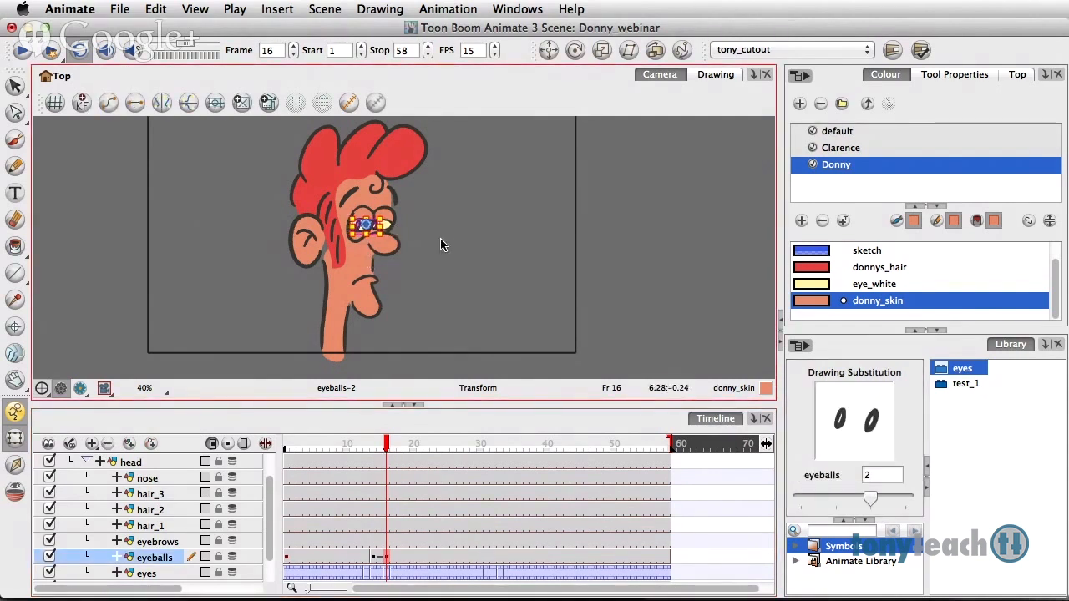
{"action": "key", "text": "Left"}
{"action": "key", "text": "Left"}
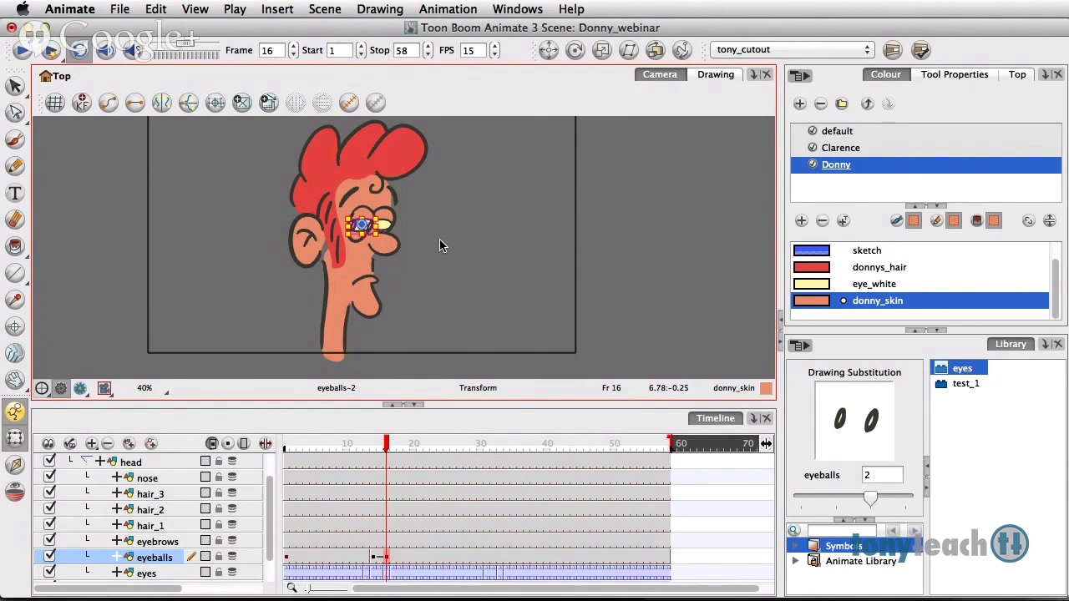
{"action": "key", "text": "Left"}
{"action": "left_click", "coordinate": [439, 239]}
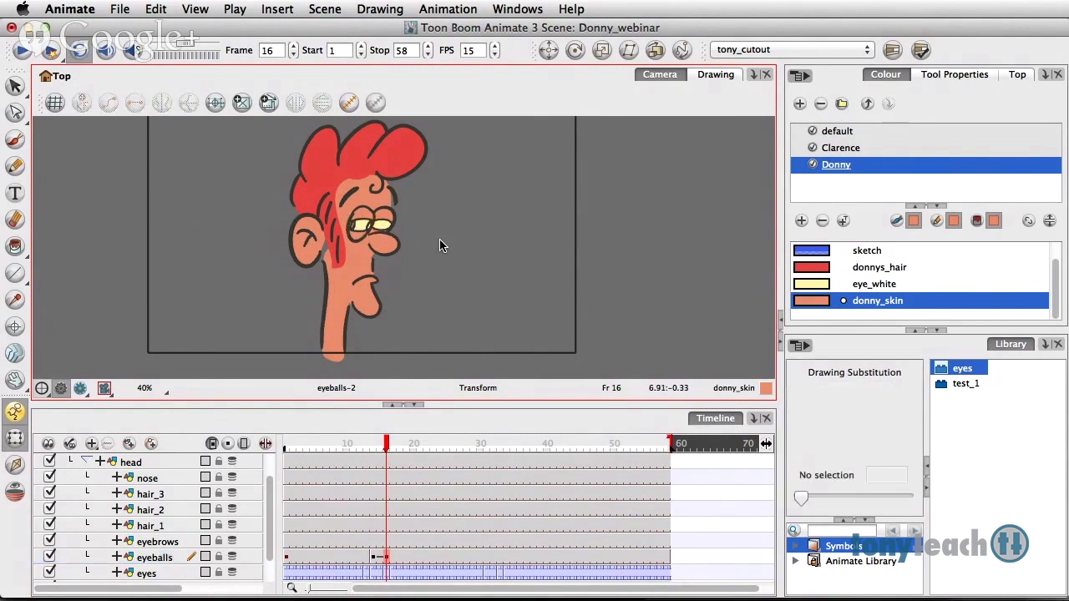
Shift the eyeballs at frame 16 slightly back to the right inside the eyes, and deselect them.
{"action": "left_click", "coordinate": [359, 231]}
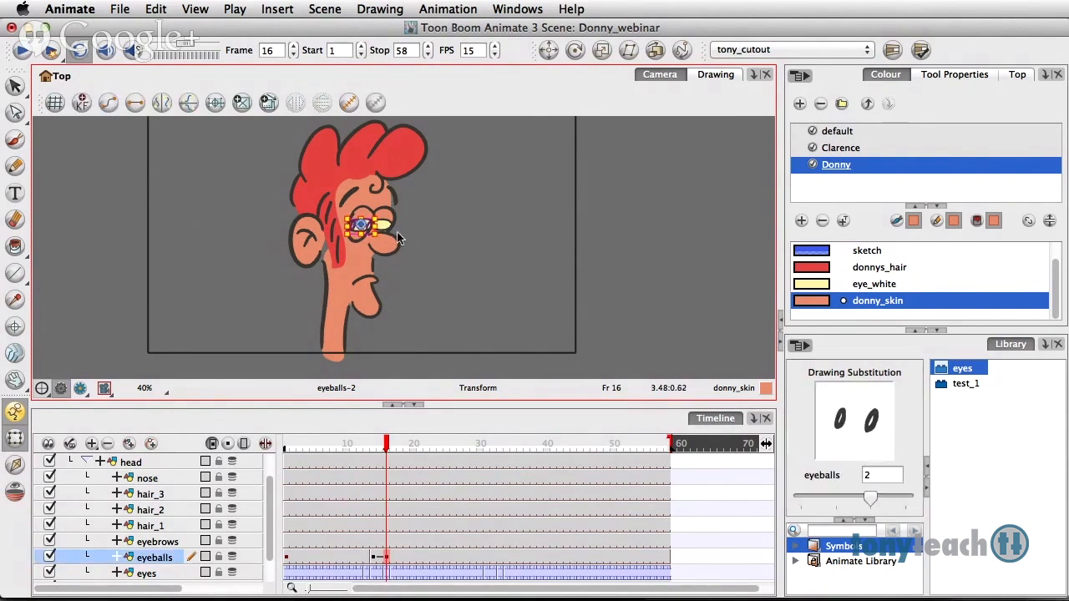
{"action": "left_click", "coordinate": [440, 242]}
{"action": "left_click", "coordinate": [392, 478]}
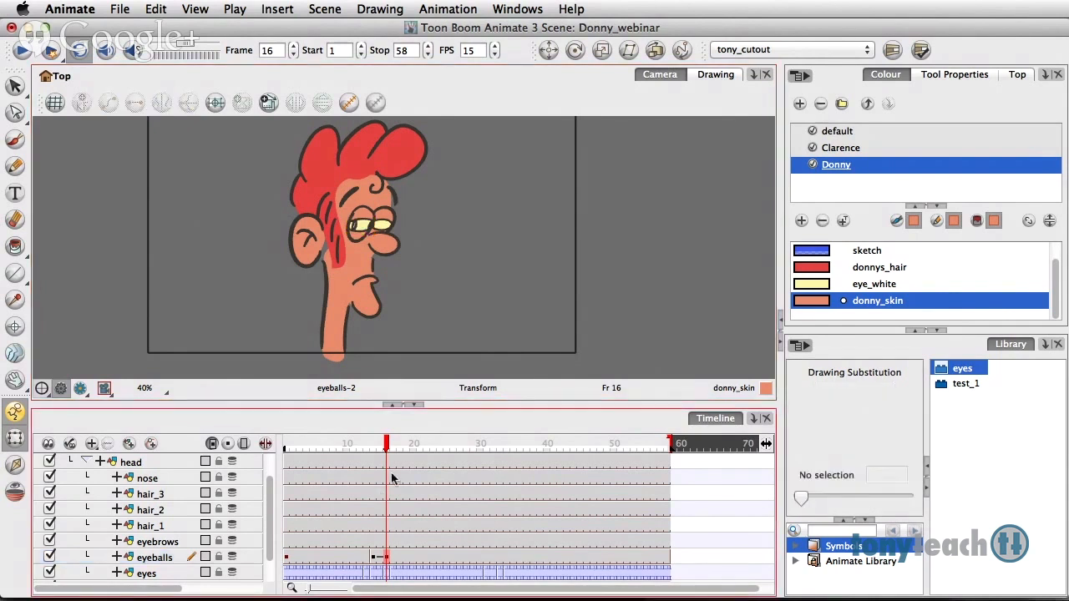
{"action": "mouse_move", "coordinate": [386, 446]}
{"action": "left_mouse_down"}
{"action": "mouse_move", "coordinate": [411, 449]}
{"action": "mouse_move", "coordinate": [387, 452]}
{"action": "left_mouse_up"}
{"action": "left_click", "coordinate": [366, 227]}
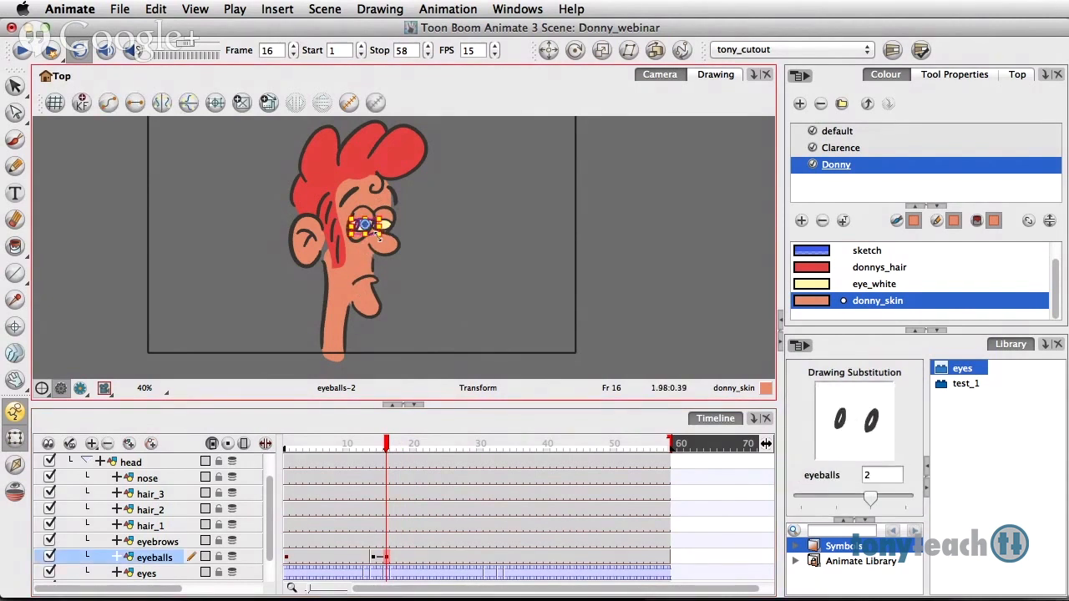
{"action": "left_click", "coordinate": [437, 241]}
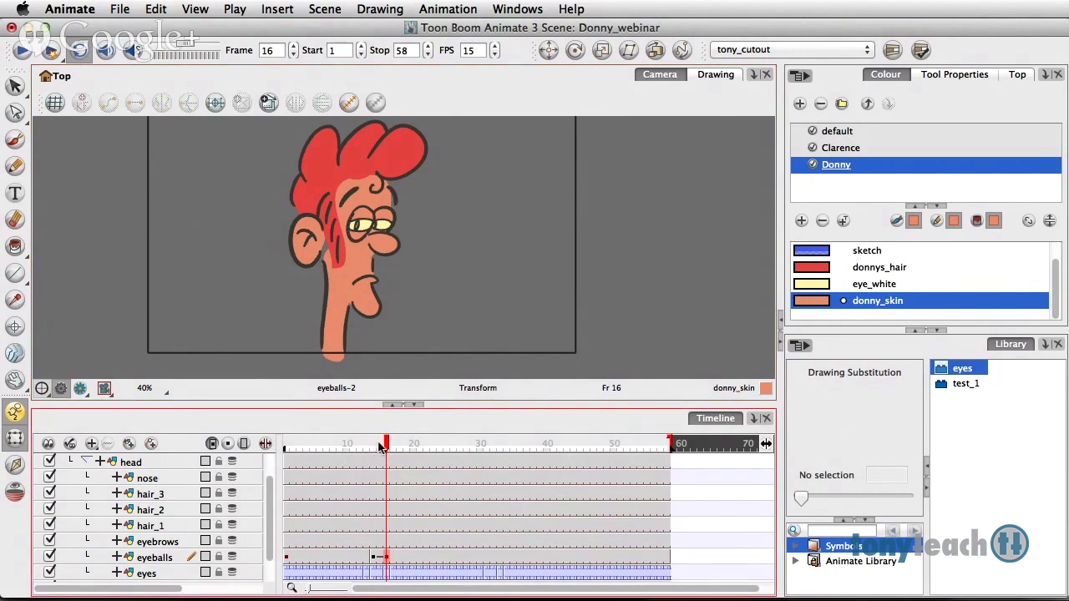
Insert an eyeballs keyframe at frame 32 and turn the frame 16 keyframe into a stop-motion keyframe.
{"action": "mouse_move", "coordinate": [387, 445]}
{"action": "left_mouse_down"}
{"action": "mouse_move", "coordinate": [376, 447]}
{"action": "mouse_move", "coordinate": [654, 488]}
{"action": "mouse_move", "coordinate": [469, 489]}
{"action": "mouse_move", "coordinate": [507, 490]}
{"action": "mouse_move", "coordinate": [495, 493]}
{"action": "left_mouse_up"}
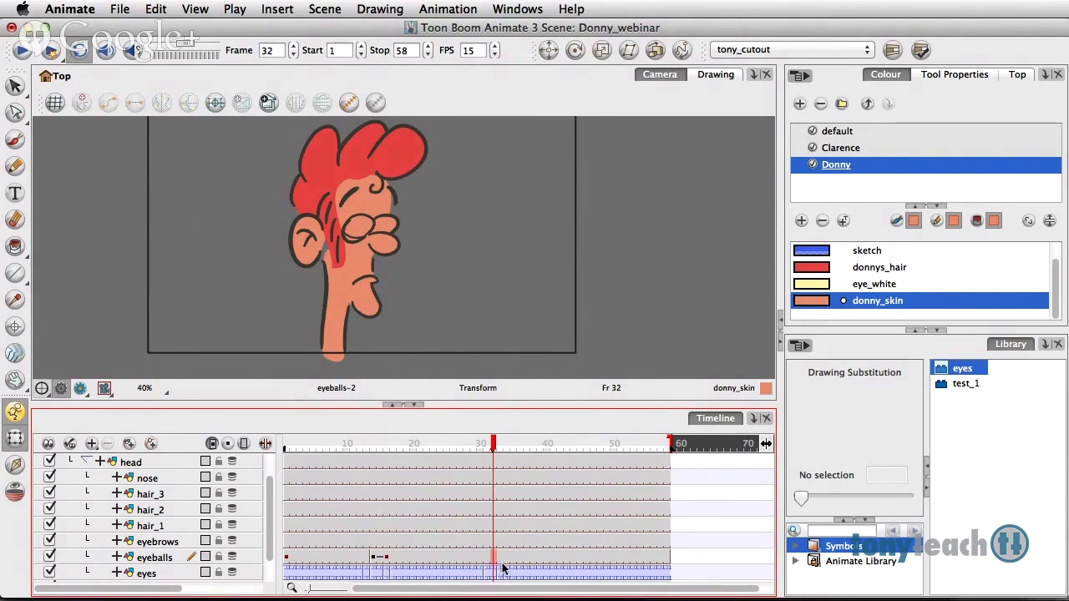
{"action": "key", "text": "F6"}
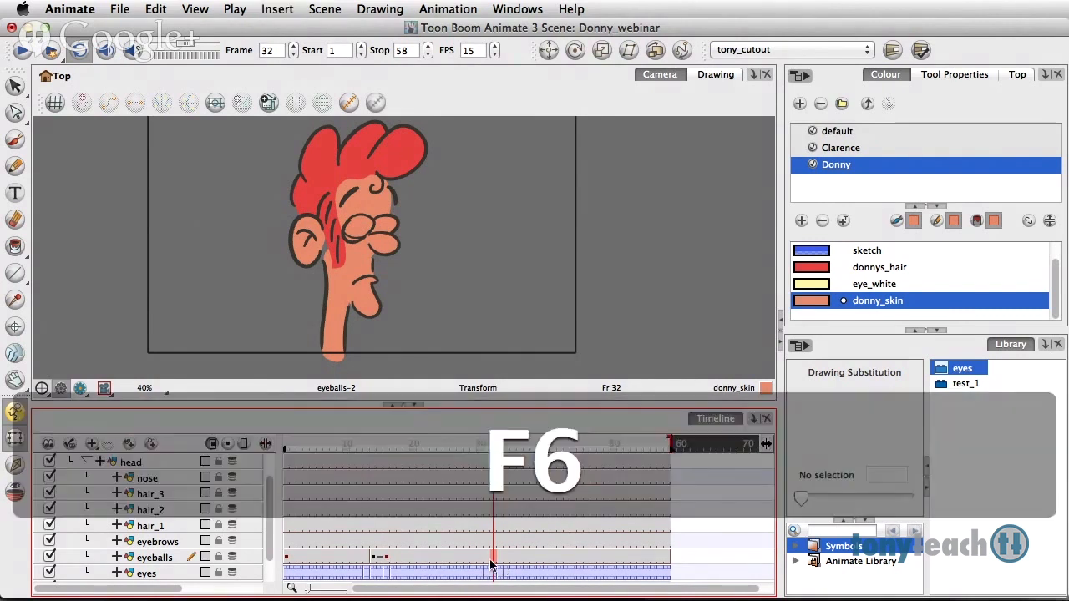
{"action": "left_click", "coordinate": [493, 562]}
{"action": "key", "text": "F6"}
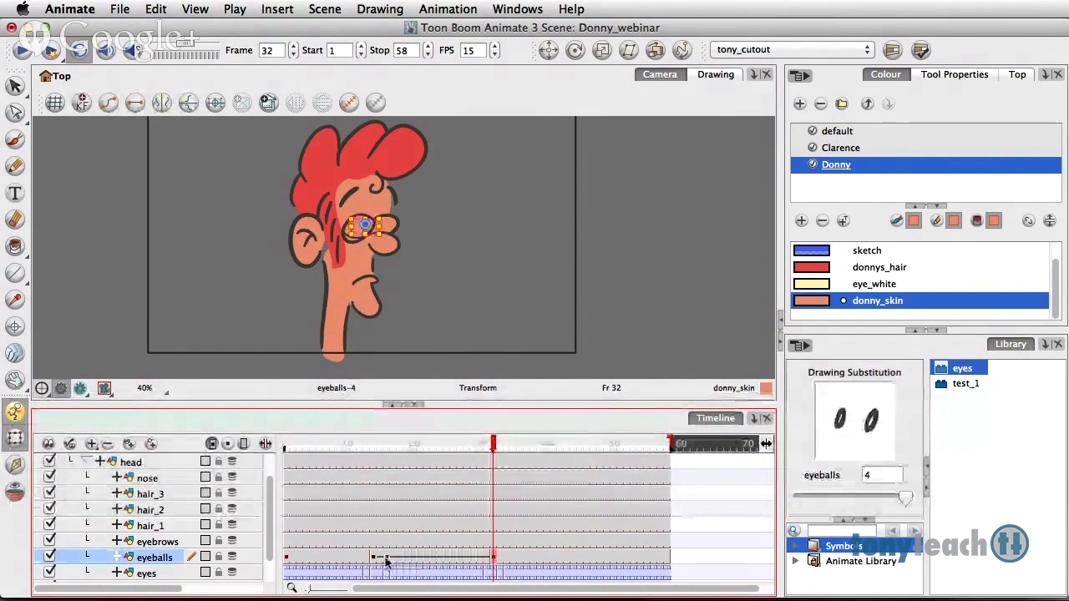
{"action": "left_click", "coordinate": [387, 559]}
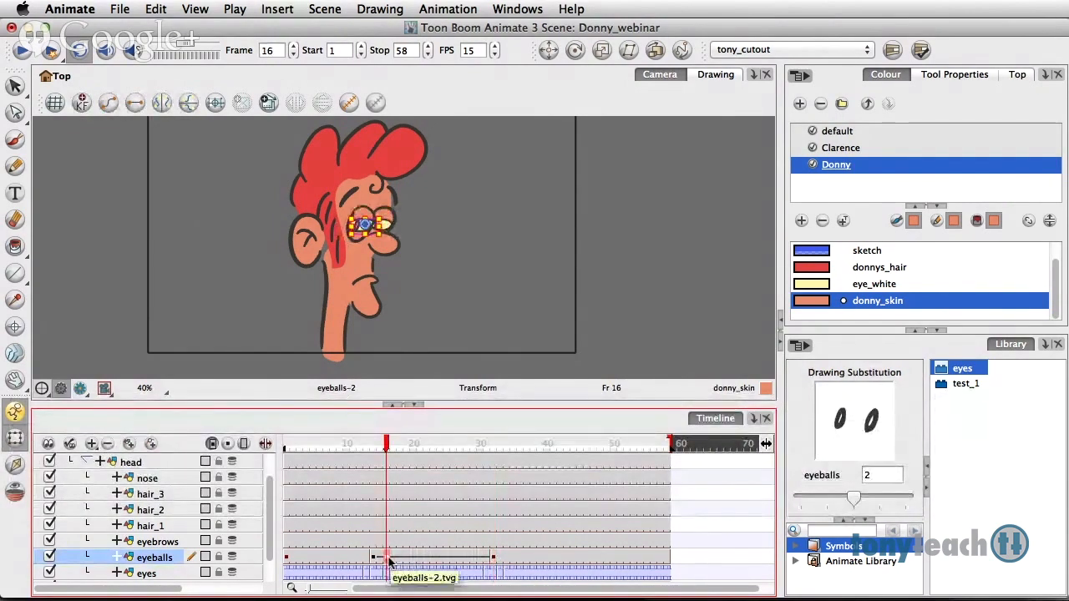
{"action": "key", "text": "super+l"}
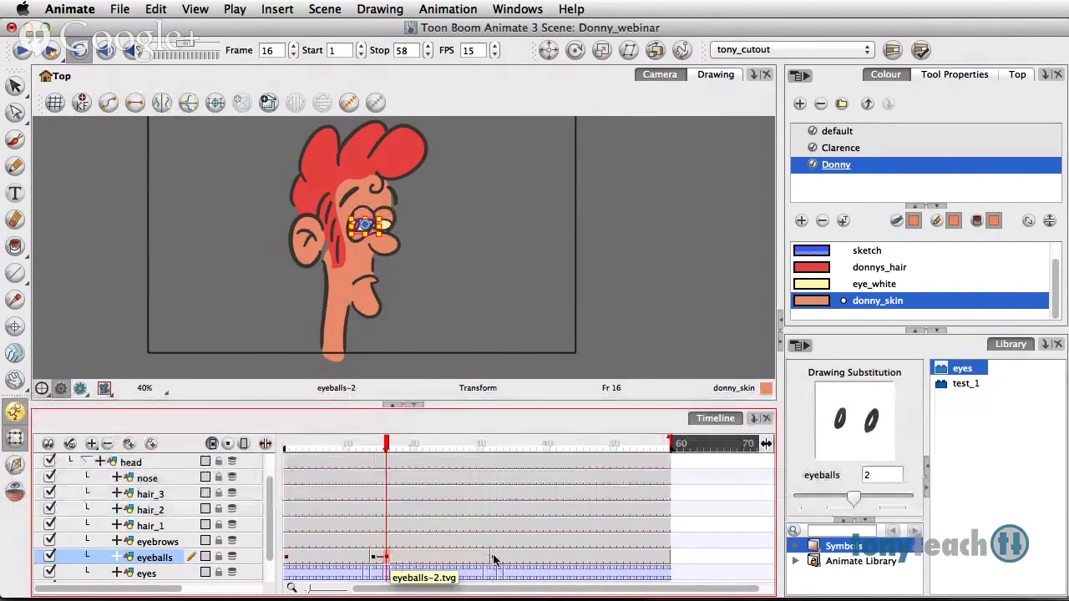
Move the eyeballs at frame 32 right toward the nose side and slightly up.
{"action": "left_click", "coordinate": [493, 559]}
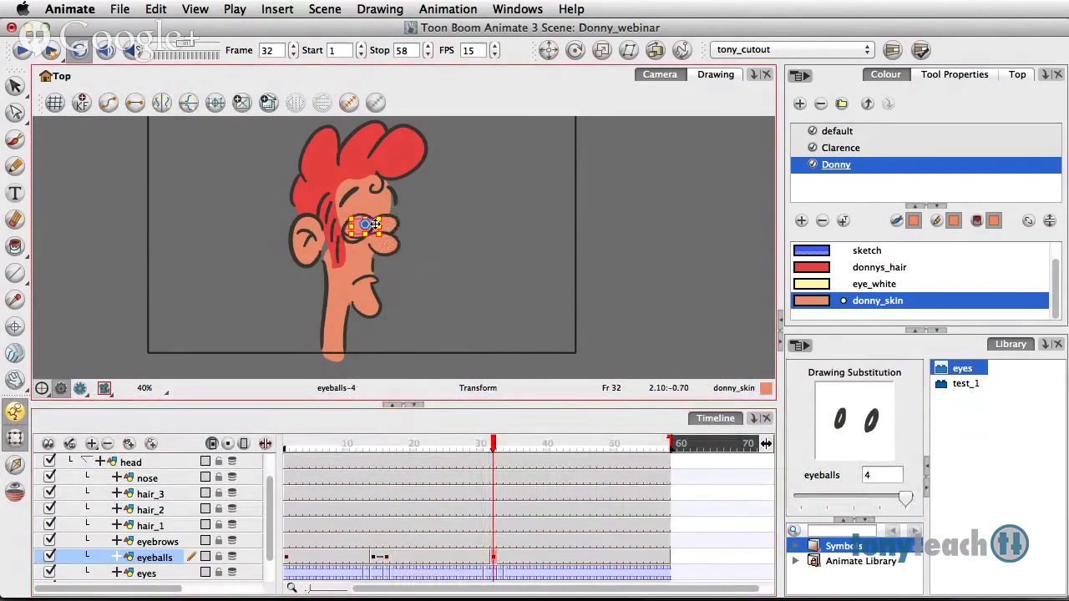
{"action": "left_click_drag", "start_coordinate": [380, 225], "coordinate": [400, 228]}
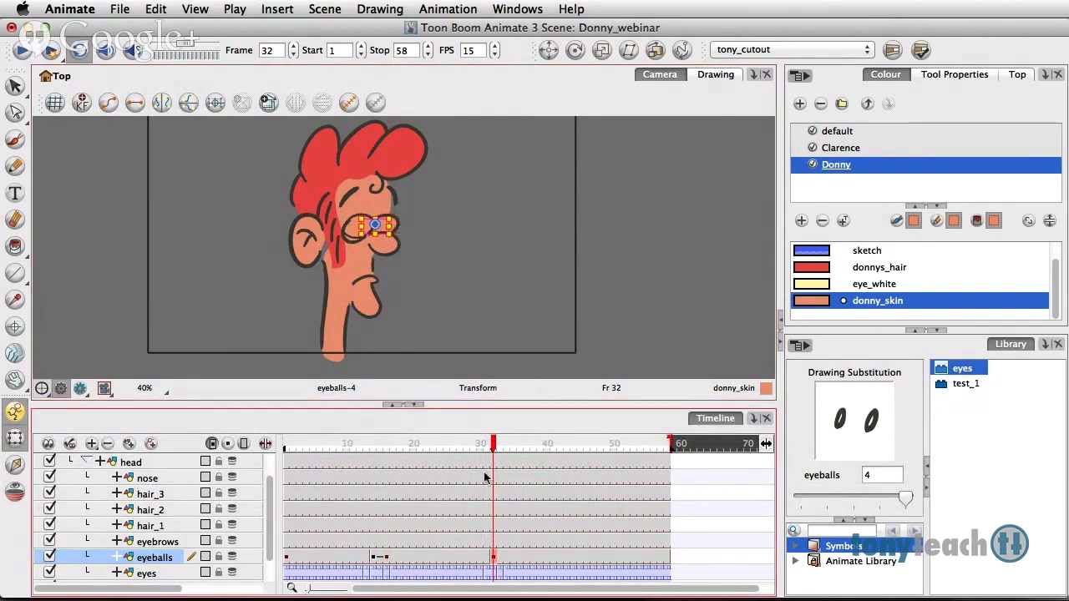
{"action": "mouse_move", "coordinate": [493, 450]}
{"action": "left_mouse_down"}
{"action": "mouse_move", "coordinate": [506, 450]}
{"action": "mouse_move", "coordinate": [494, 449]}
{"action": "left_mouse_up"}
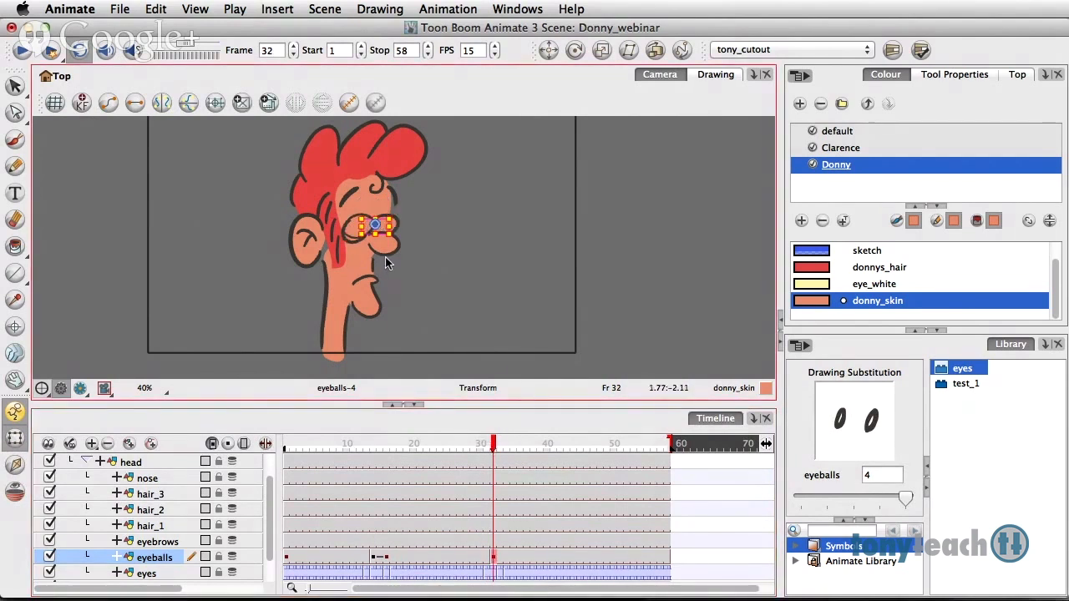
{"action": "left_click", "coordinate": [495, 445]}
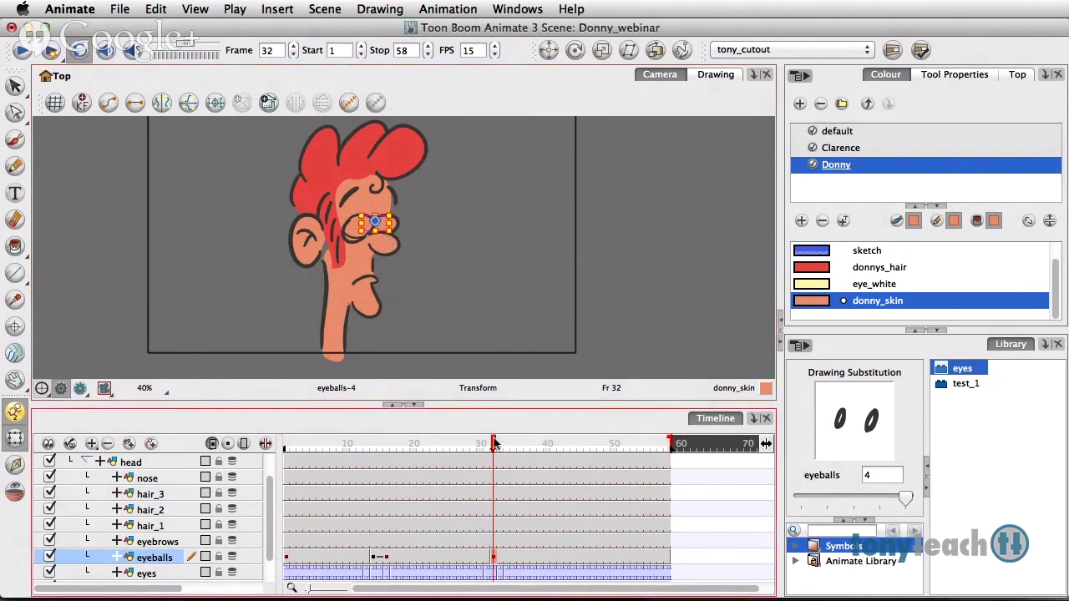
Scrub toward the end of the scene, deselect the eyeballs, and play the scene to review their movement, then stop it.
{"action": "mouse_move", "coordinate": [497, 445]}
{"action": "left_mouse_down"}
{"action": "mouse_move", "coordinate": [645, 468]}
{"action": "mouse_move", "coordinate": [628, 467]}
{"action": "left_mouse_up"}
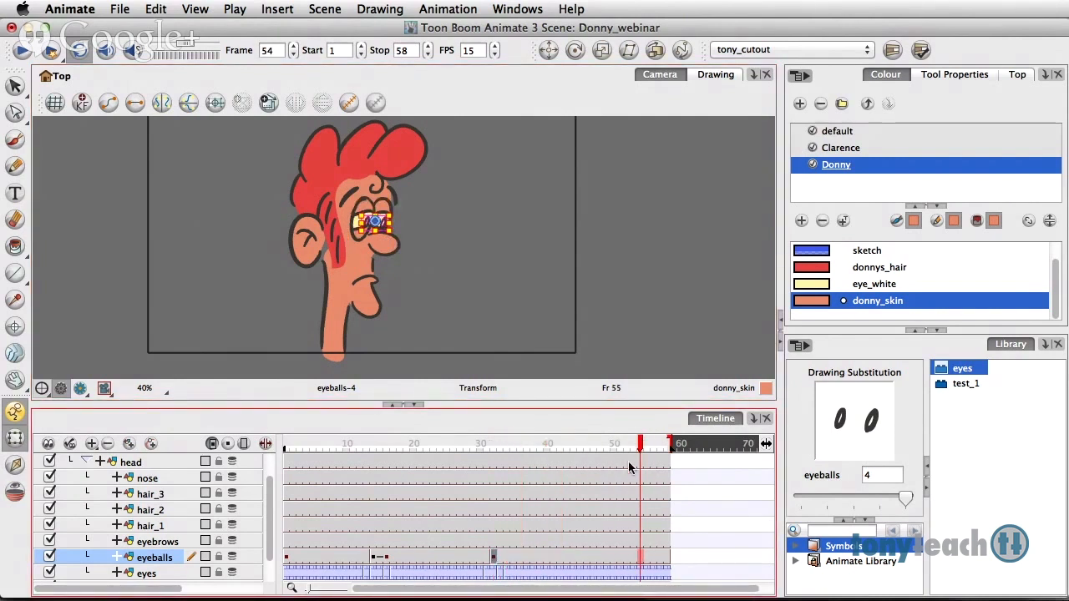
{"action": "left_click", "coordinate": [80, 280]}
{"action": "left_click", "coordinate": [25, 50]}
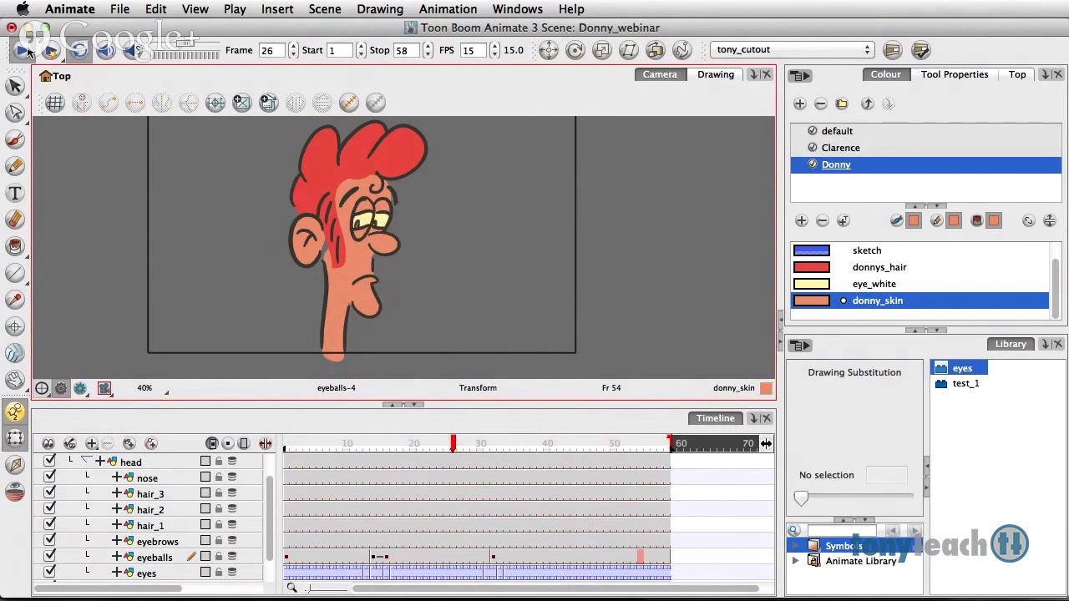
{"action": "left_click", "coordinate": [19, 48]}
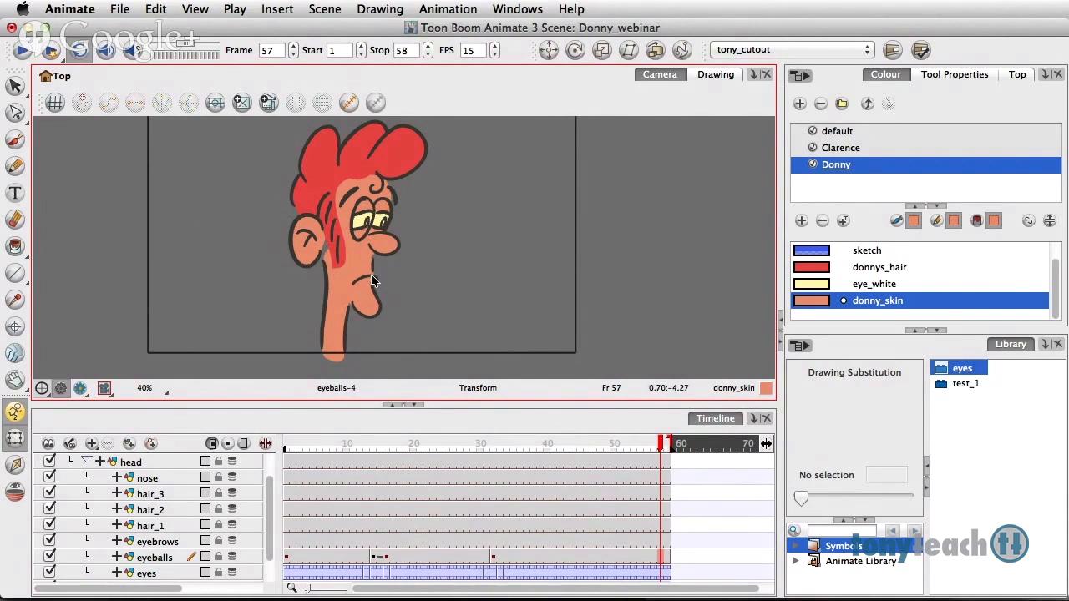
{"action": "key", "text": "F16"}
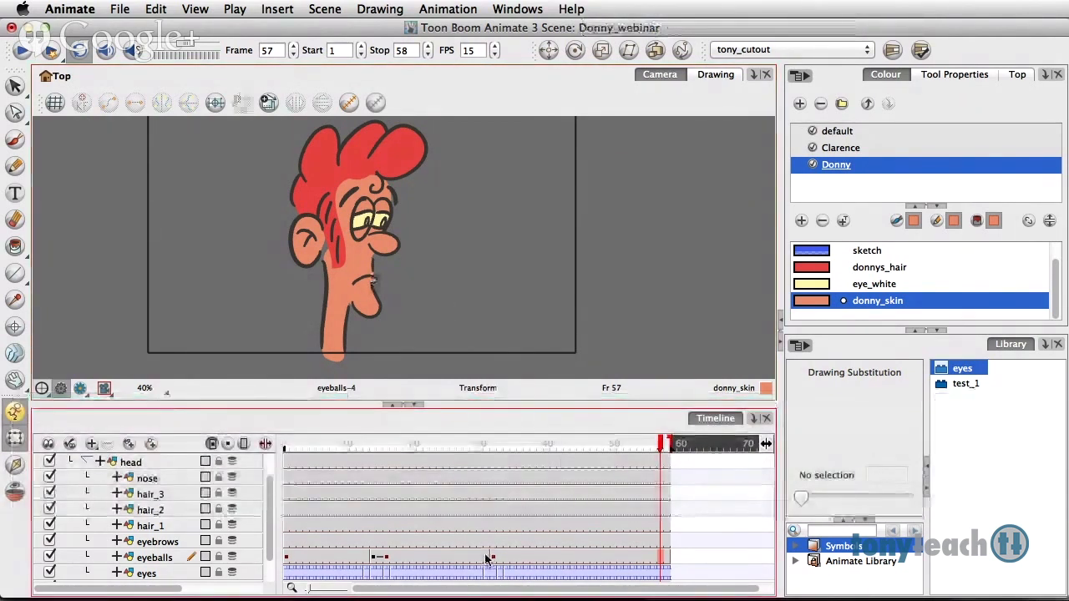
Show the frame 16 eyeballs drawing in the Drawing view with Light Table and Onion Skin on, Animate mode off and the Select tool active.
{"action": "left_click", "coordinate": [493, 558]}
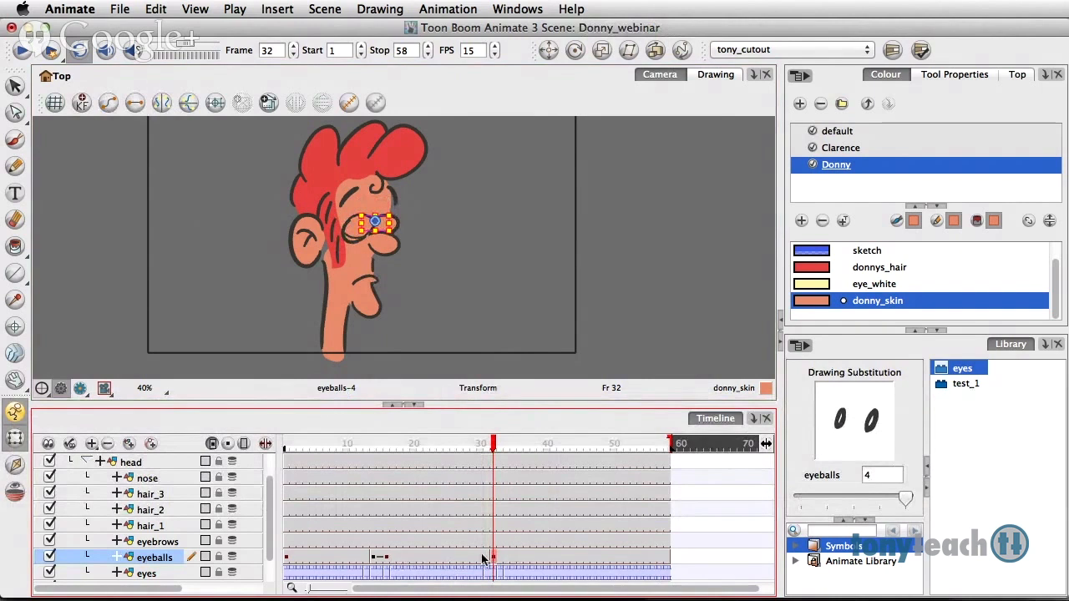
{"action": "left_click_drag", "start_coordinate": [494, 451], "coordinate": [389, 461]}
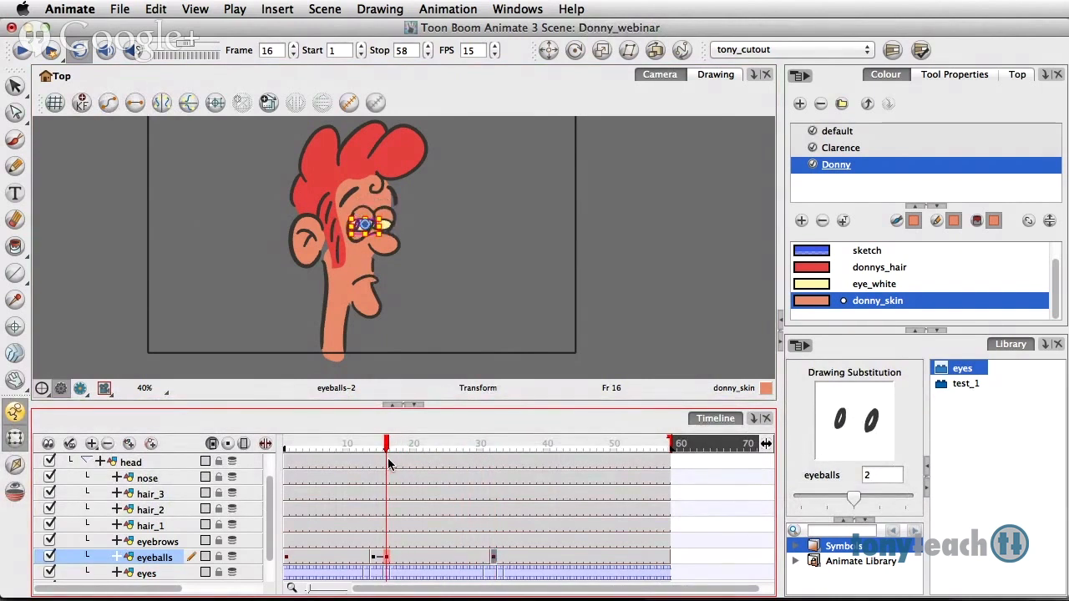
{"action": "left_click", "coordinate": [427, 334]}
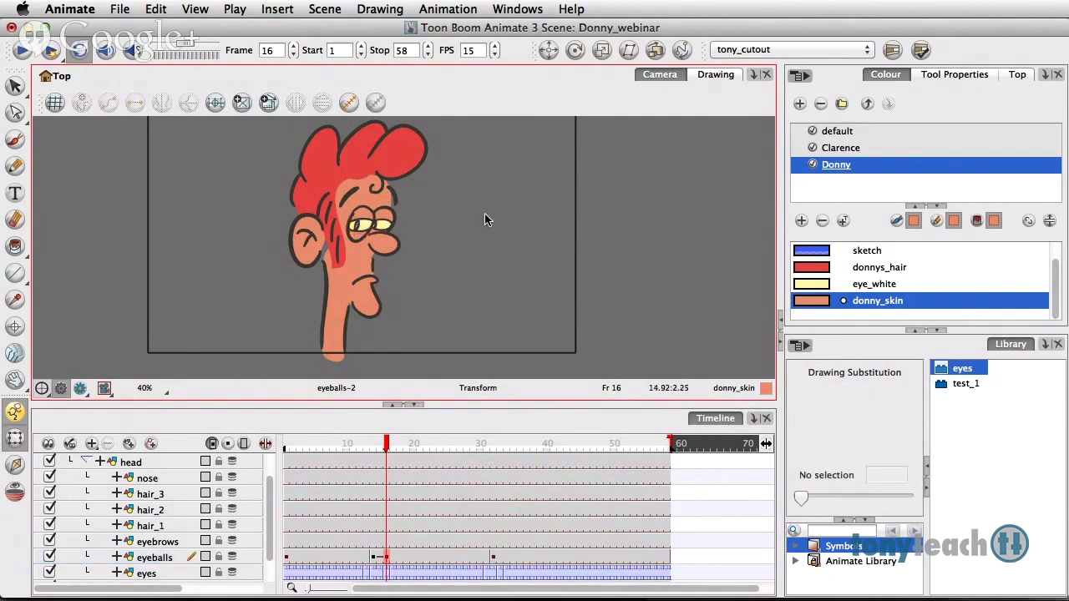
{"action": "left_click", "coordinate": [717, 74]}
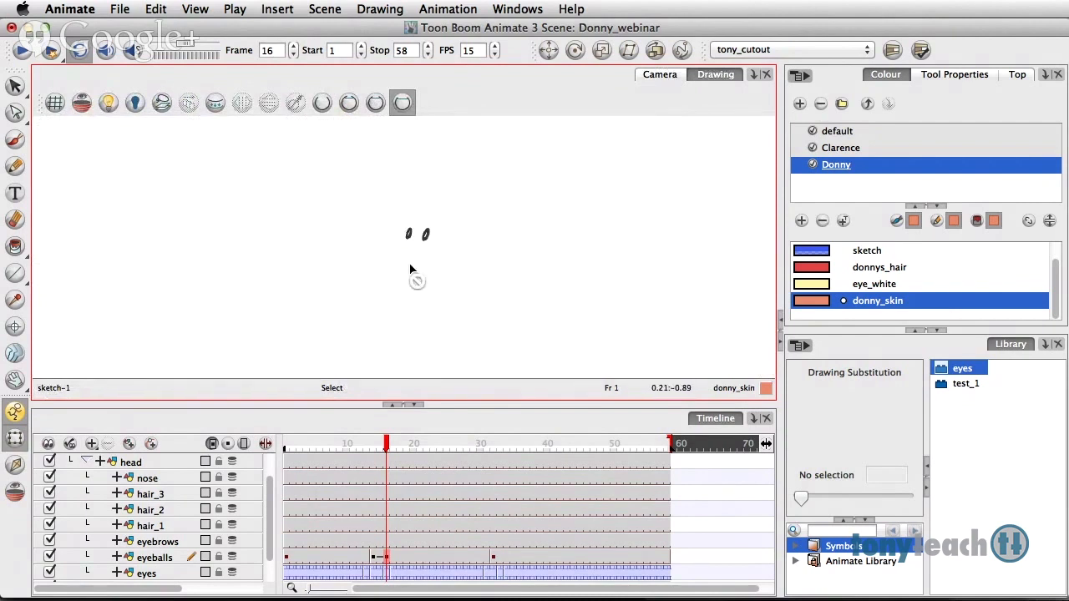
{"action": "left_click", "coordinate": [107, 103]}
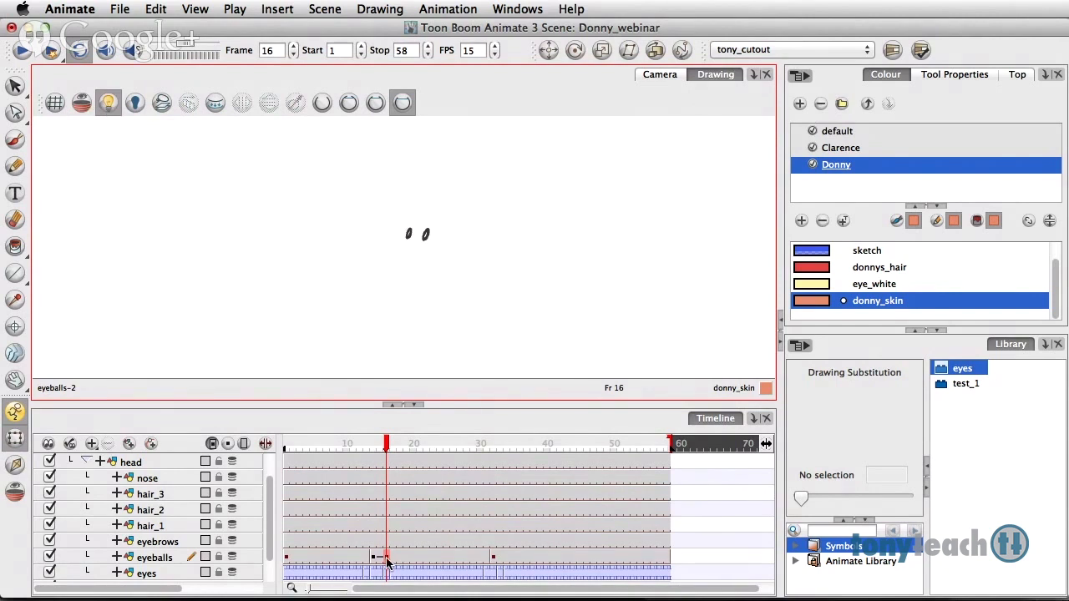
{"action": "left_click", "coordinate": [18, 417]}
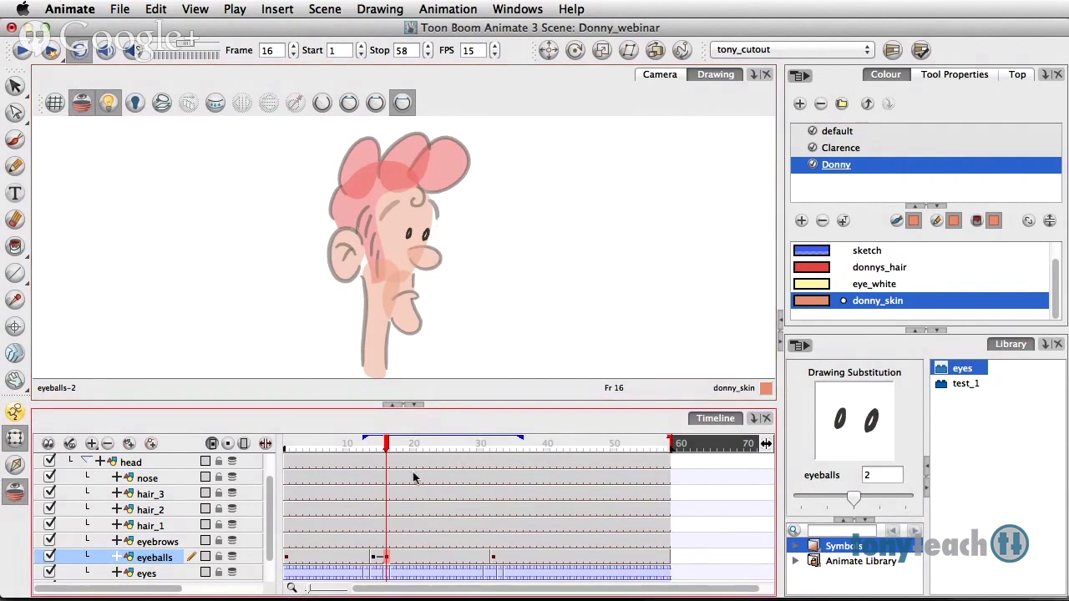
{"action": "left_click", "coordinate": [16, 86]}
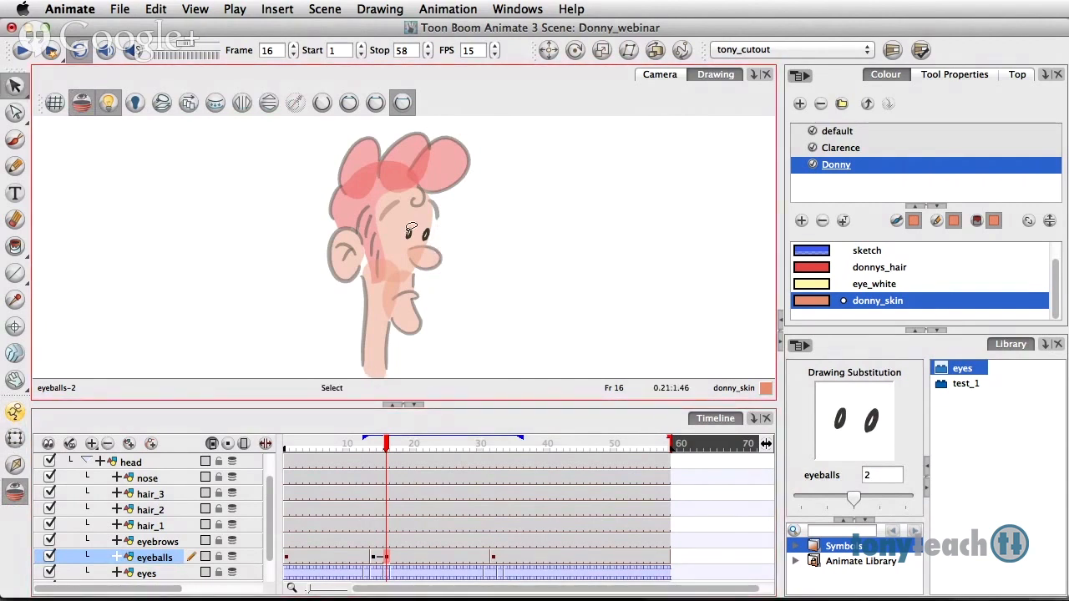
Nudge the pupil nearest the nose slightly right in the frame 16 eyeballs drawing and check the result in the Camera view.
{"action": "left_click", "coordinate": [427, 236]}
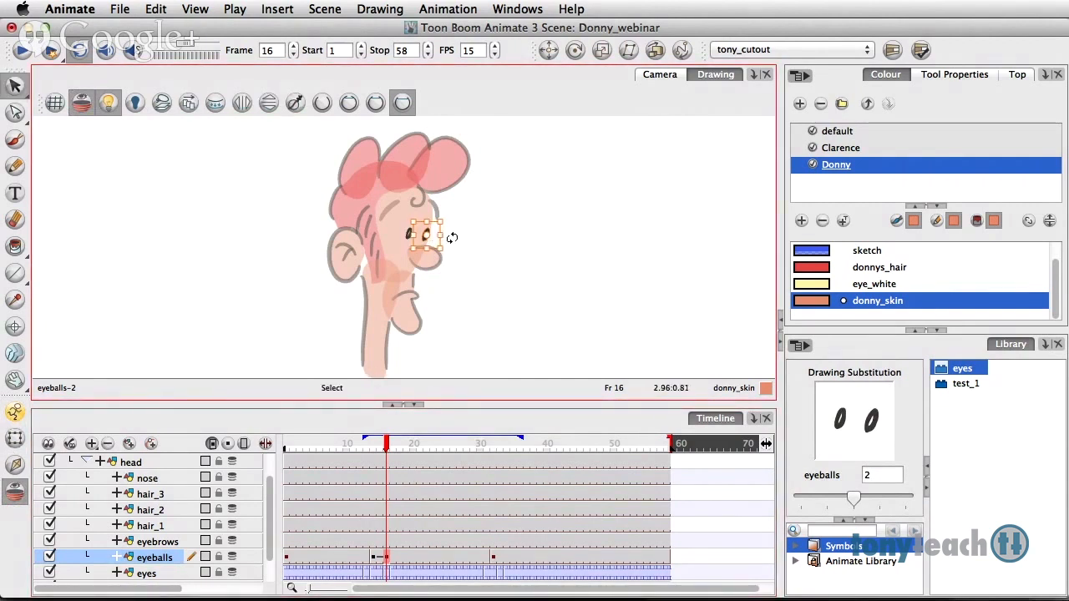
{"action": "key", "text": "Right"}
{"action": "key", "text": "Right"}
{"action": "left_click", "coordinate": [493, 229]}
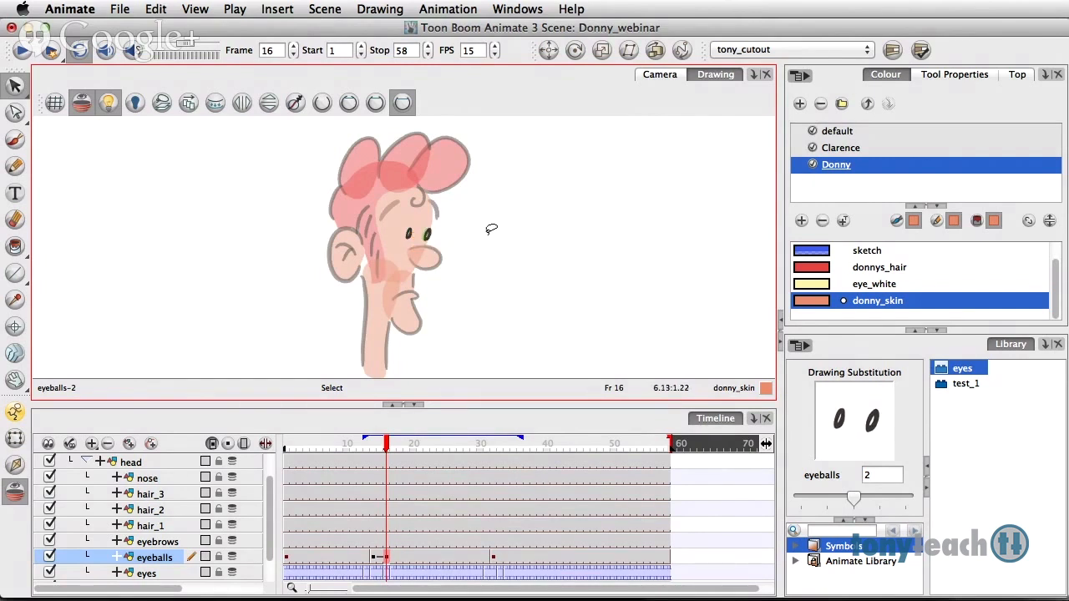
{"action": "left_click", "coordinate": [653, 77]}
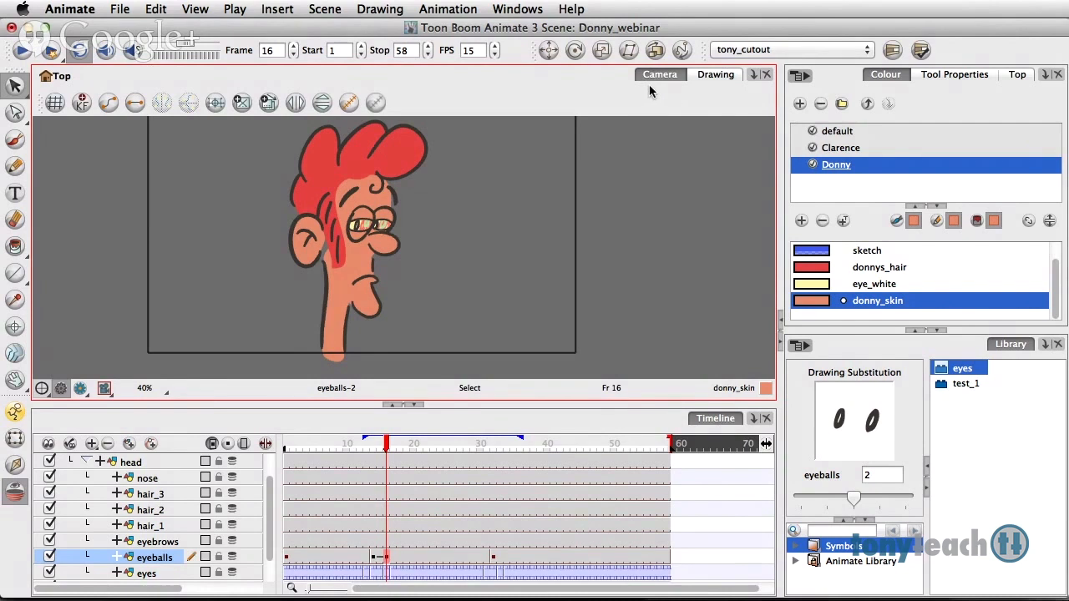
{"action": "left_click", "coordinate": [704, 74]}
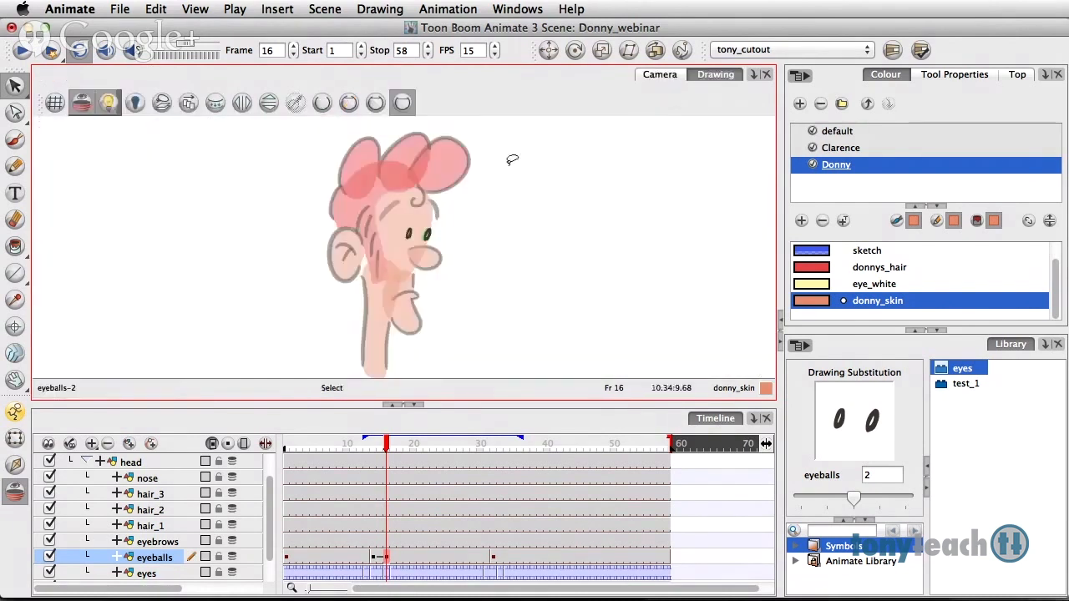
{"action": "left_click", "coordinate": [431, 239]}
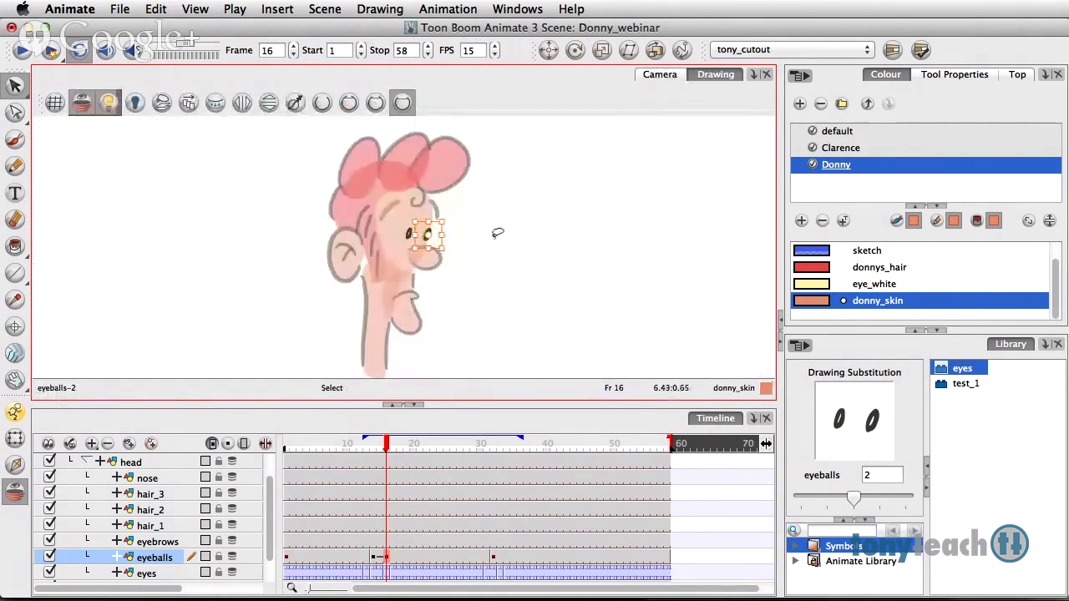
{"action": "left_click", "coordinate": [659, 74]}
{"action": "left_click", "coordinate": [502, 192]}
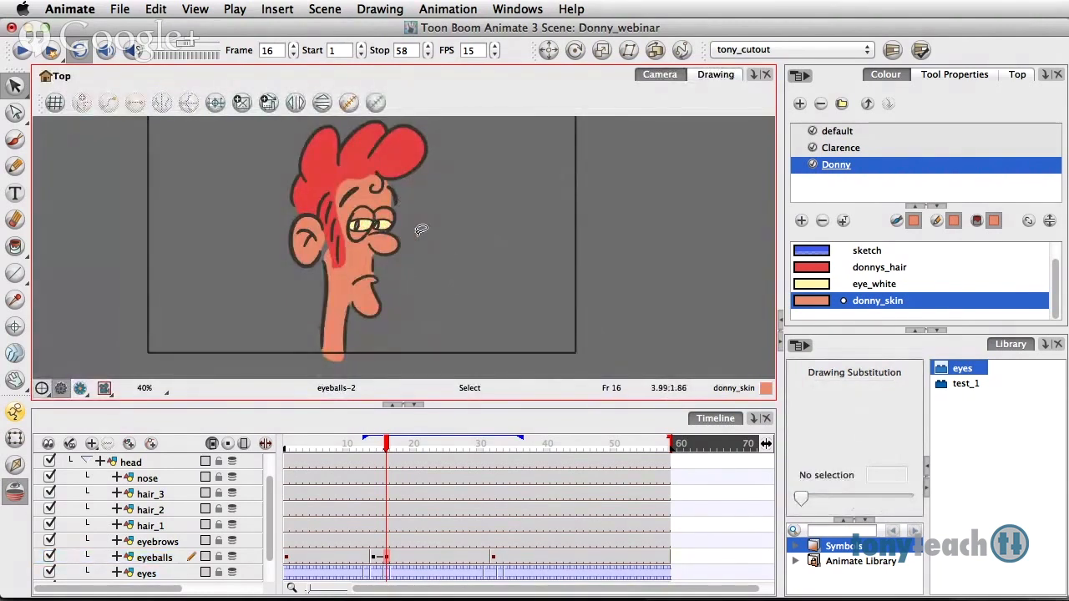
Swap the mouths layer to drawing 2 at frame 19.
{"action": "mouse_move", "coordinate": [385, 451]}
{"action": "left_mouse_down"}
{"action": "mouse_move", "coordinate": [370, 451]}
{"action": "mouse_move", "coordinate": [512, 455]}
{"action": "mouse_move", "coordinate": [532, 493]}
{"action": "mouse_move", "coordinate": [417, 490]}
{"action": "mouse_move", "coordinate": [573, 493]}
{"action": "mouse_move", "coordinate": [373, 496]}
{"action": "mouse_move", "coordinate": [415, 498]}
{"action": "left_mouse_up"}
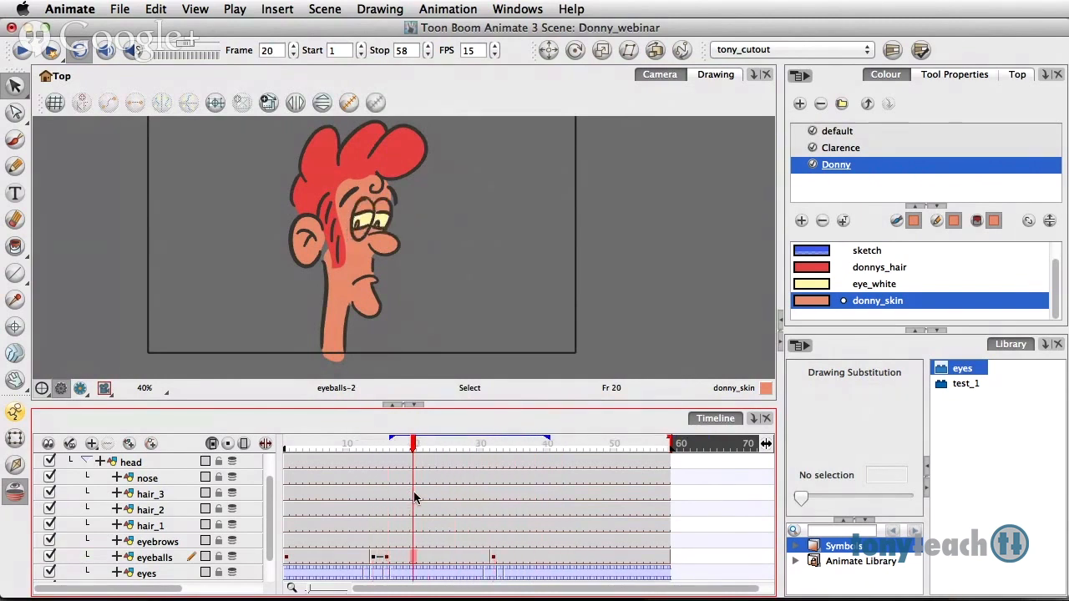
{"action": "scroll", "coordinate": [405, 479], "scroll_direction": "down", "scroll_amount": 2}
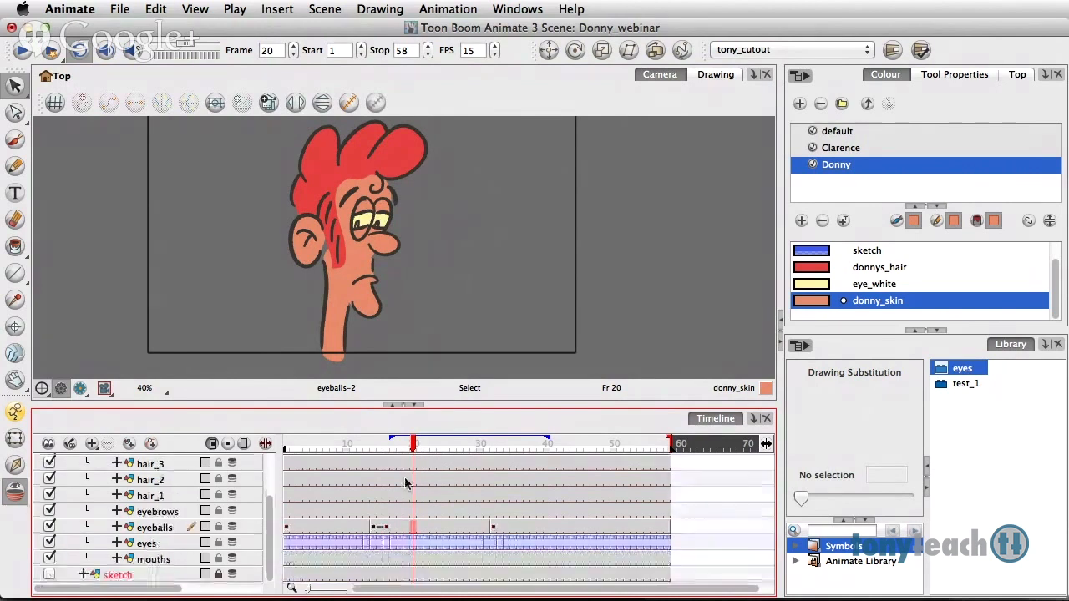
{"action": "mouse_move", "coordinate": [412, 445]}
{"action": "left_mouse_down"}
{"action": "mouse_move", "coordinate": [375, 456]}
{"action": "mouse_move", "coordinate": [406, 458]}
{"action": "left_mouse_up"}
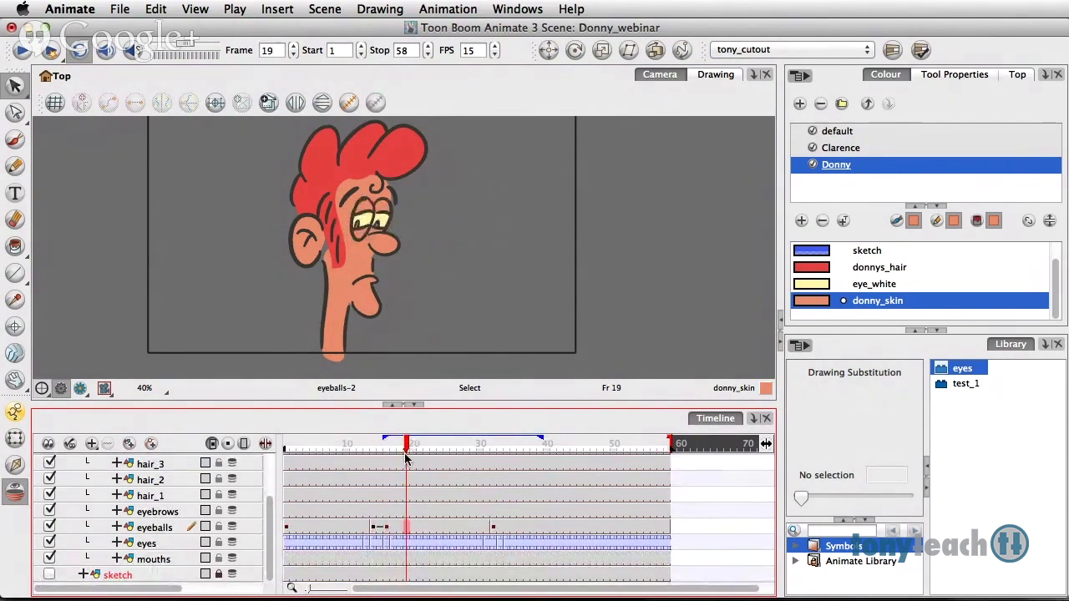
{"action": "left_click", "coordinate": [409, 560]}
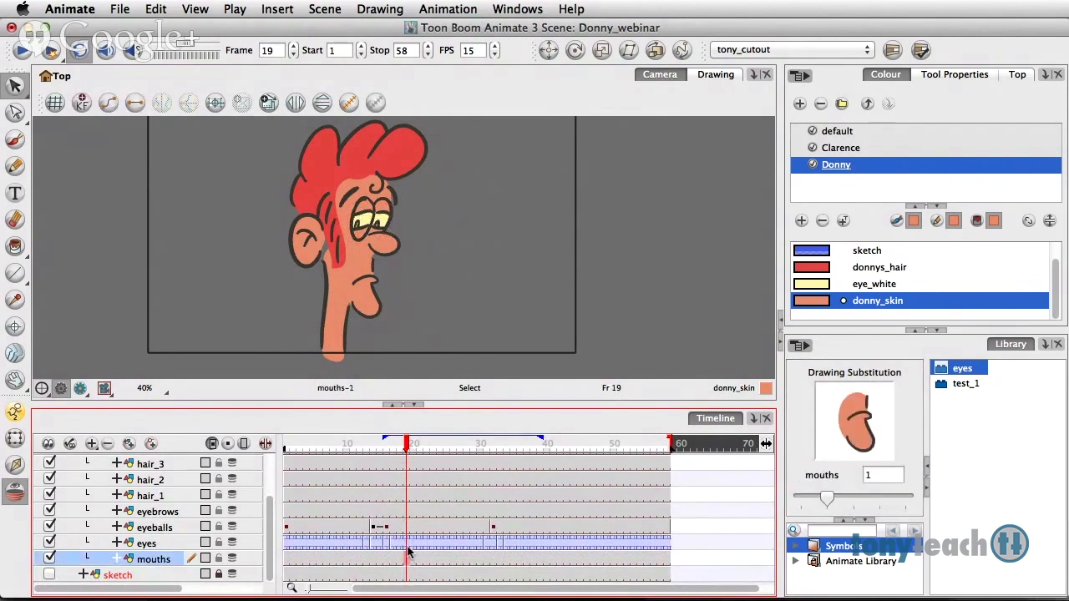
{"action": "key", "text": "]"}
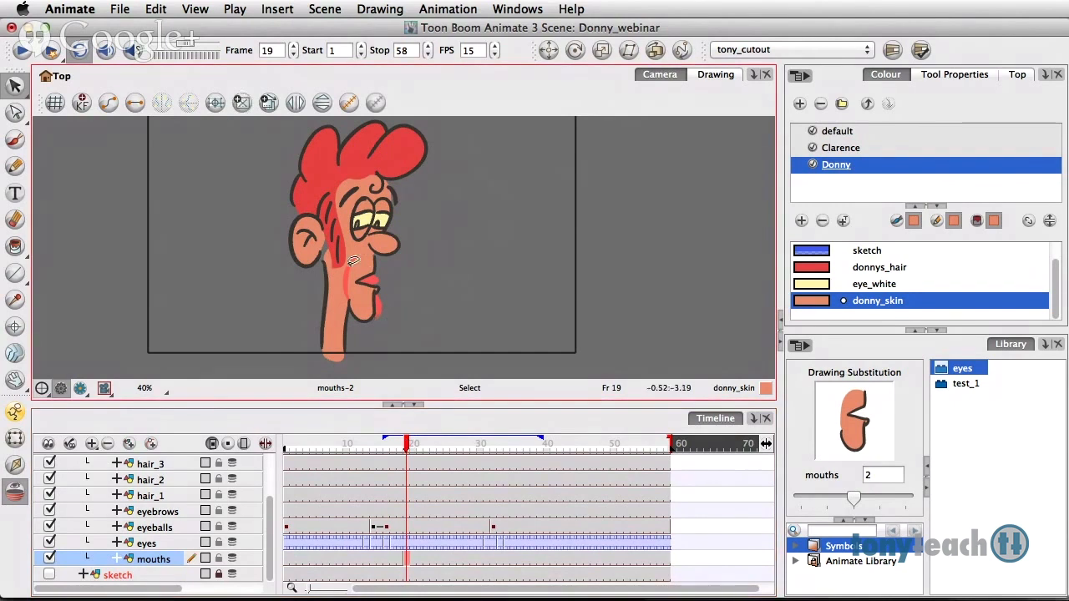
Open the mouth through drawings 3 and 4 after frame 19, and step it back through drawing 3 at frame 24 towards closed.
{"action": "left_click_drag", "start_coordinate": [408, 449], "coordinate": [426, 452]}
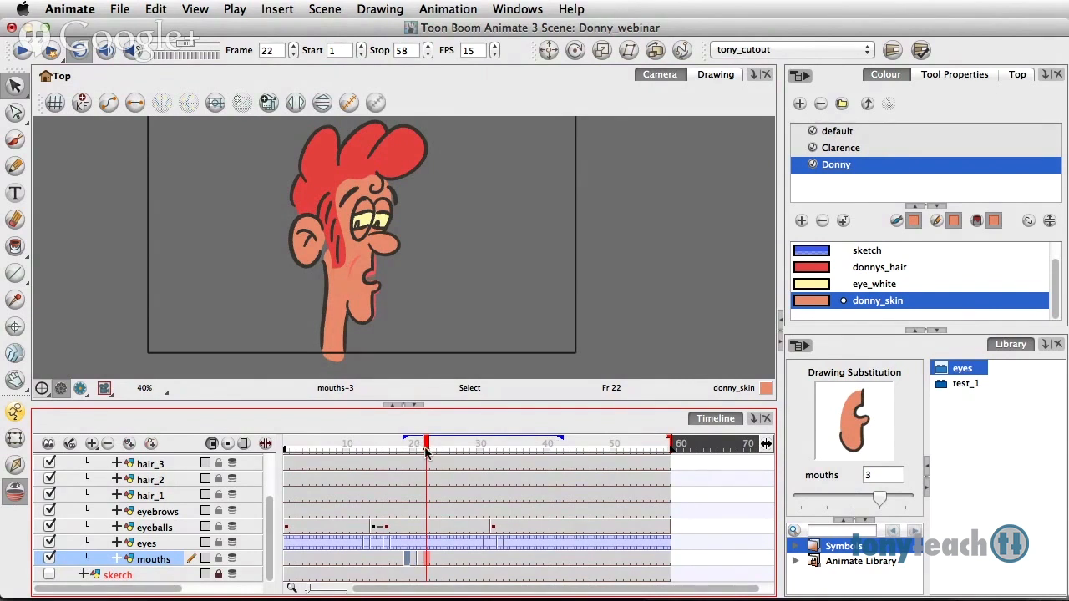
{"action": "left_click_drag", "start_coordinate": [426, 452], "coordinate": [440, 451]}
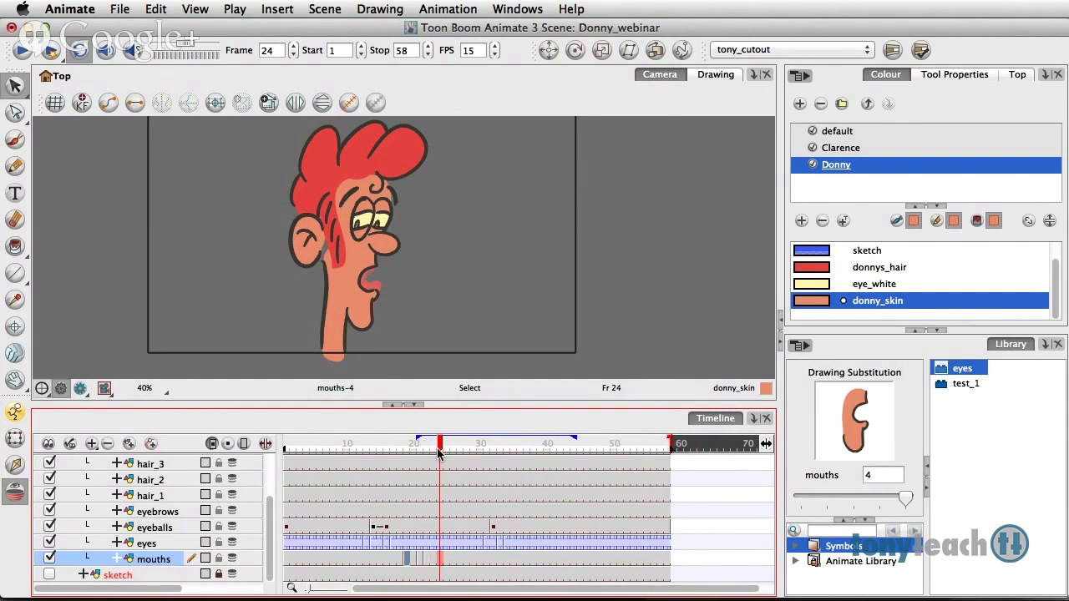
{"action": "key", "text": "minus"}
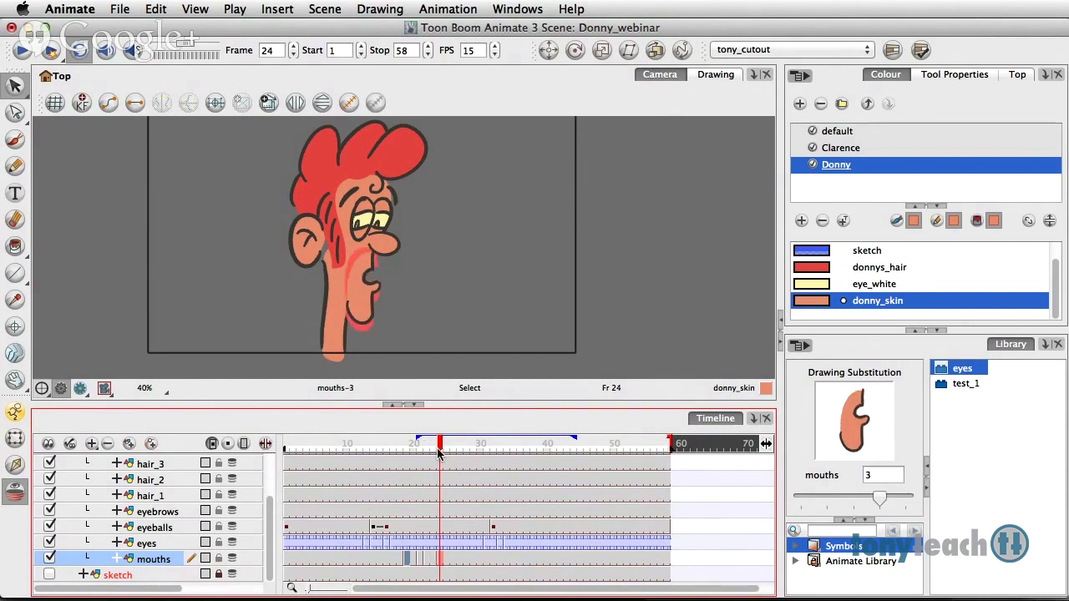
{"action": "mouse_move", "coordinate": [438, 452]}
{"action": "left_mouse_down"}
{"action": "mouse_move", "coordinate": [465, 452]}
{"action": "mouse_move", "coordinate": [265, 447]}
{"action": "mouse_move", "coordinate": [465, 470]}
{"action": "mouse_move", "coordinate": [322, 464]}
{"action": "mouse_move", "coordinate": [472, 463]}
{"action": "mouse_move", "coordinate": [358, 457]}
{"action": "mouse_move", "coordinate": [442, 468]}
{"action": "left_mouse_up"}
{"action": "key", "text": "minus"}
{"action": "key", "text": "minus"}
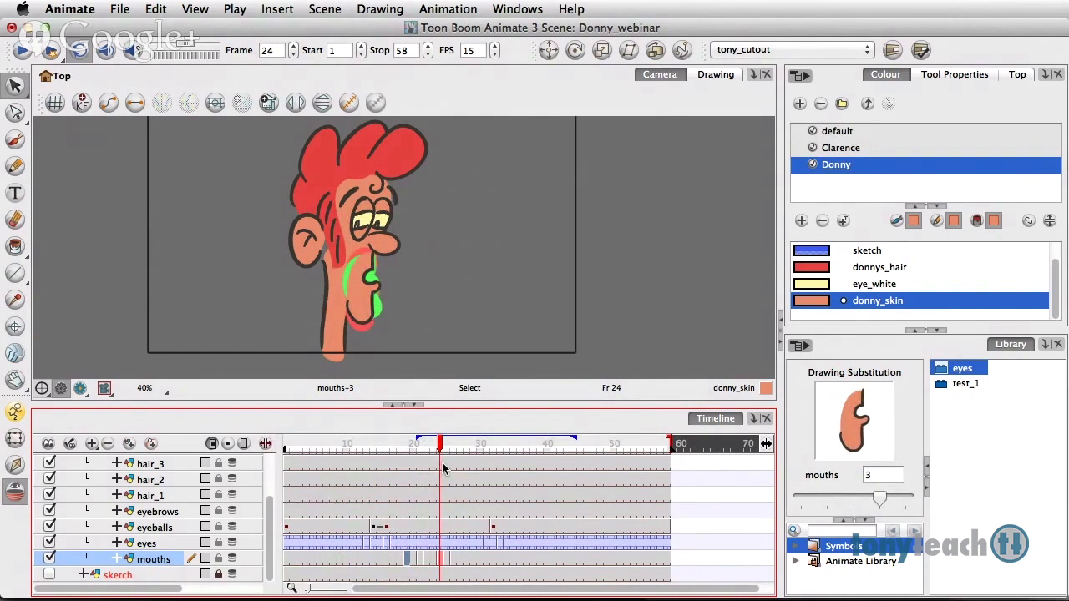
Select the mouth at frame 19, deselect it, and play the scene to review the mouth animation.
{"action": "left_click", "coordinate": [409, 568]}
{"action": "left_click", "coordinate": [406, 564]}
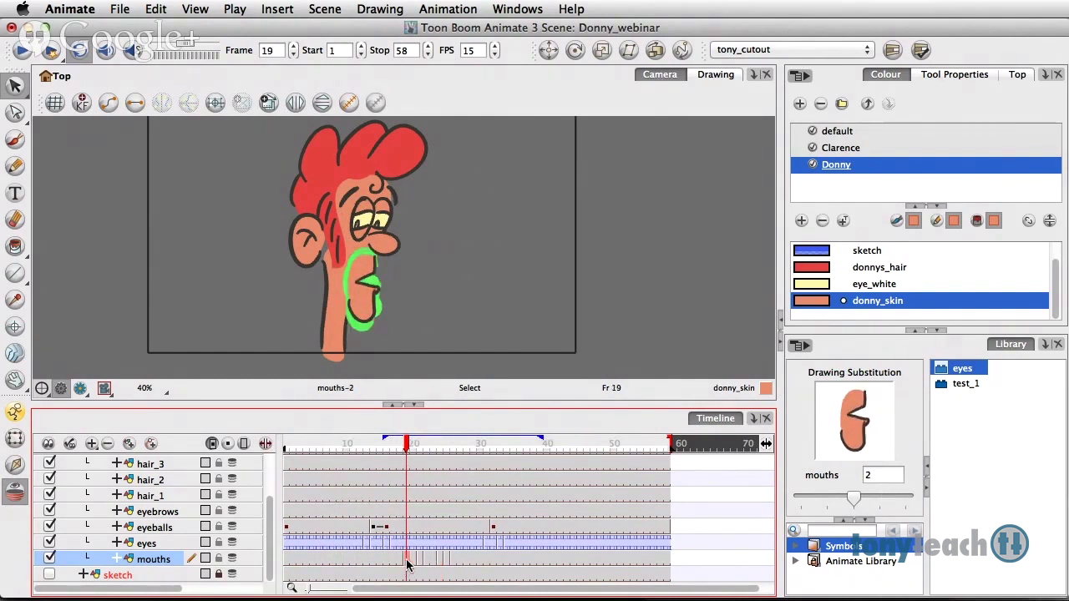
{"action": "left_click", "coordinate": [252, 304]}
{"action": "left_click", "coordinate": [226, 420]}
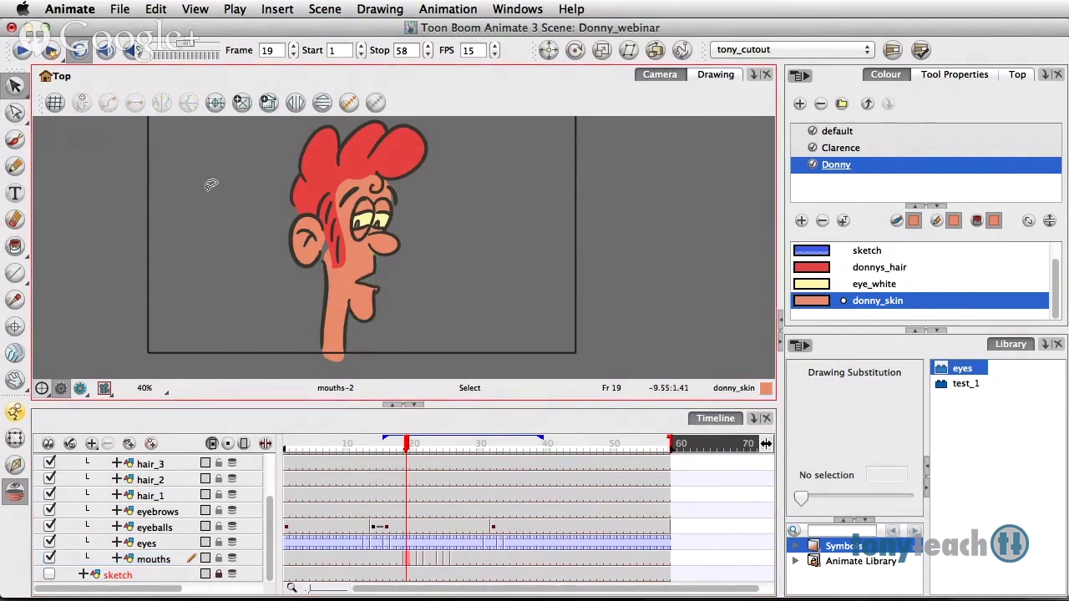
{"action": "left_click", "coordinate": [22, 54]}
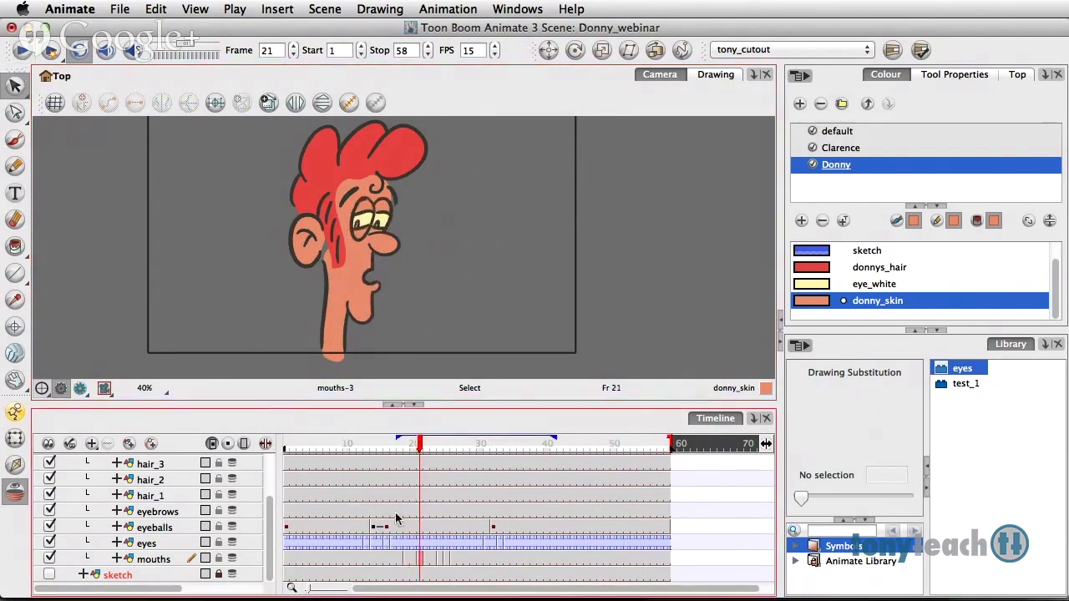
Return to frame 1, activate the Transform tool with Animate mode on, and collapse the head's child layers.
{"action": "left_click_drag", "start_coordinate": [415, 446], "coordinate": [269, 449]}
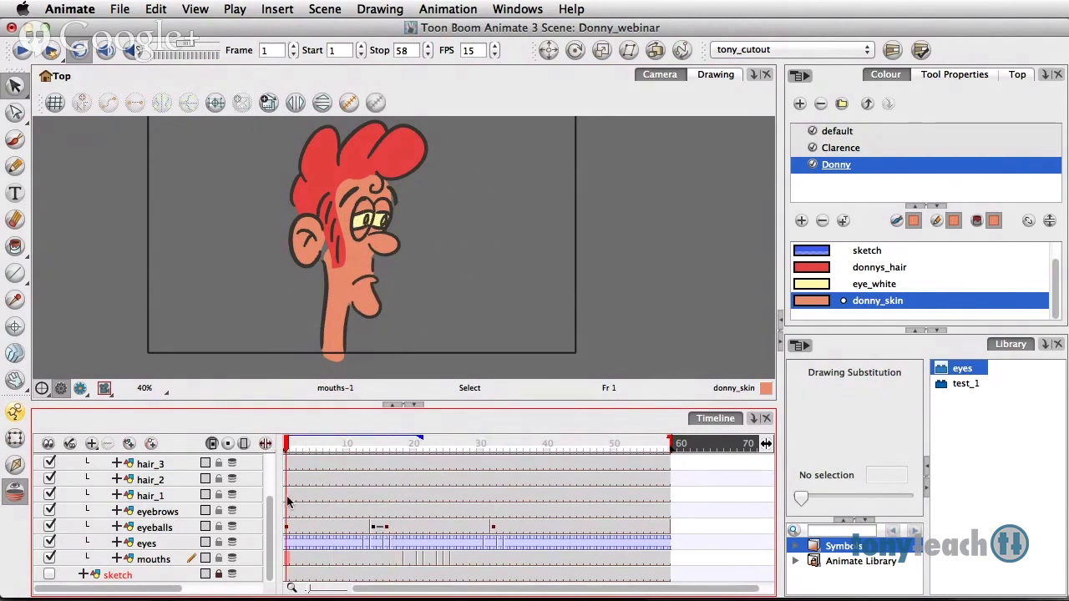
{"action": "left_click", "coordinate": [15, 438]}
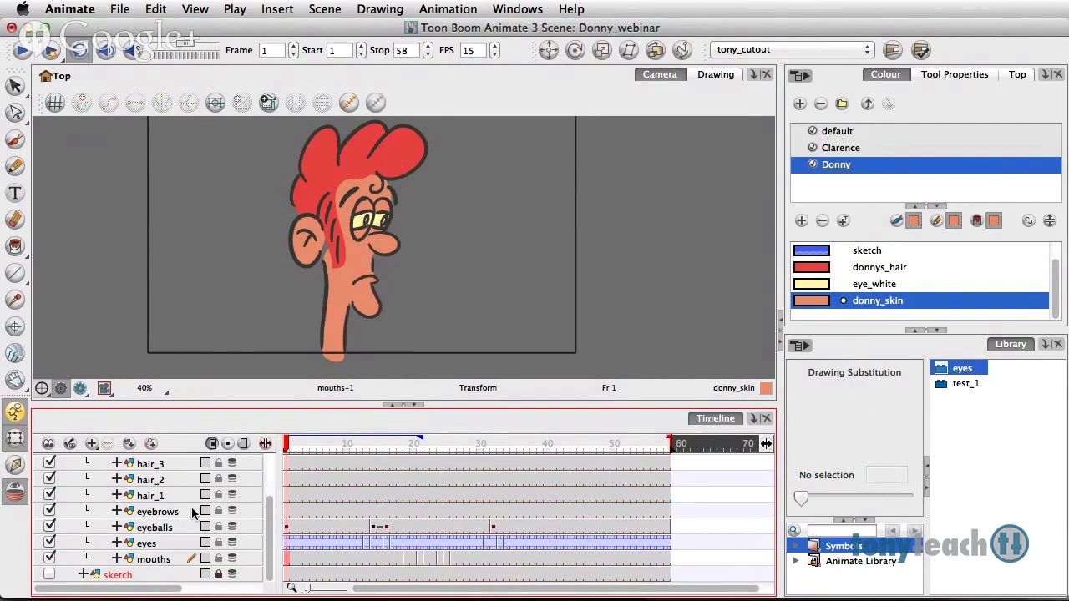
{"action": "scroll", "coordinate": [205, 518], "scroll_direction": "up", "scroll_amount": 2}
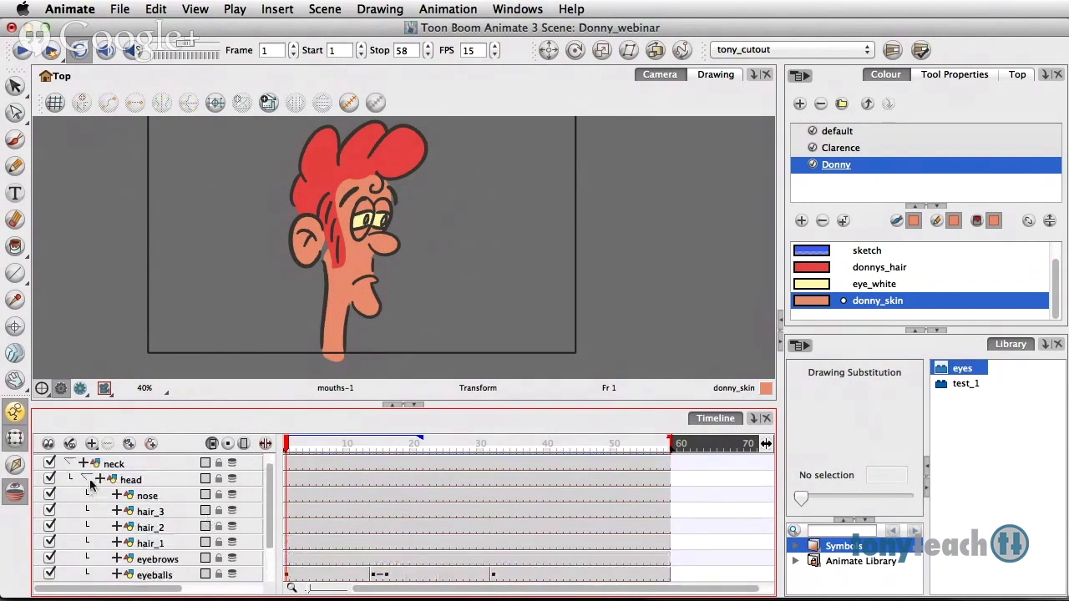
{"action": "left_click", "coordinate": [88, 481]}
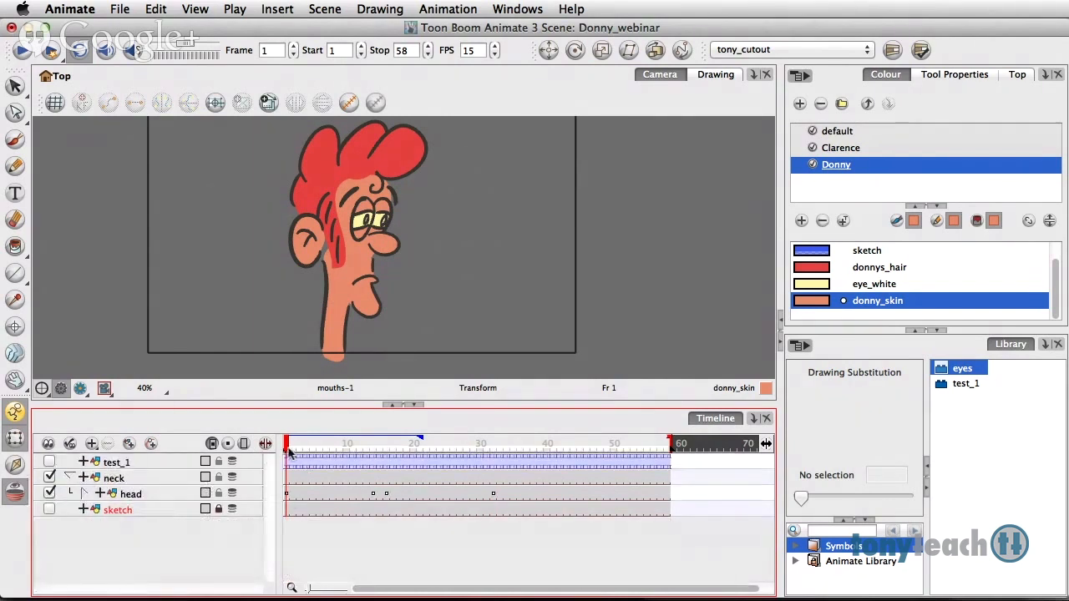
{"action": "mouse_move", "coordinate": [292, 455]}
{"action": "left_mouse_down"}
{"action": "mouse_move", "coordinate": [386, 465]}
{"action": "mouse_move", "coordinate": [288, 466]}
{"action": "left_mouse_up"}
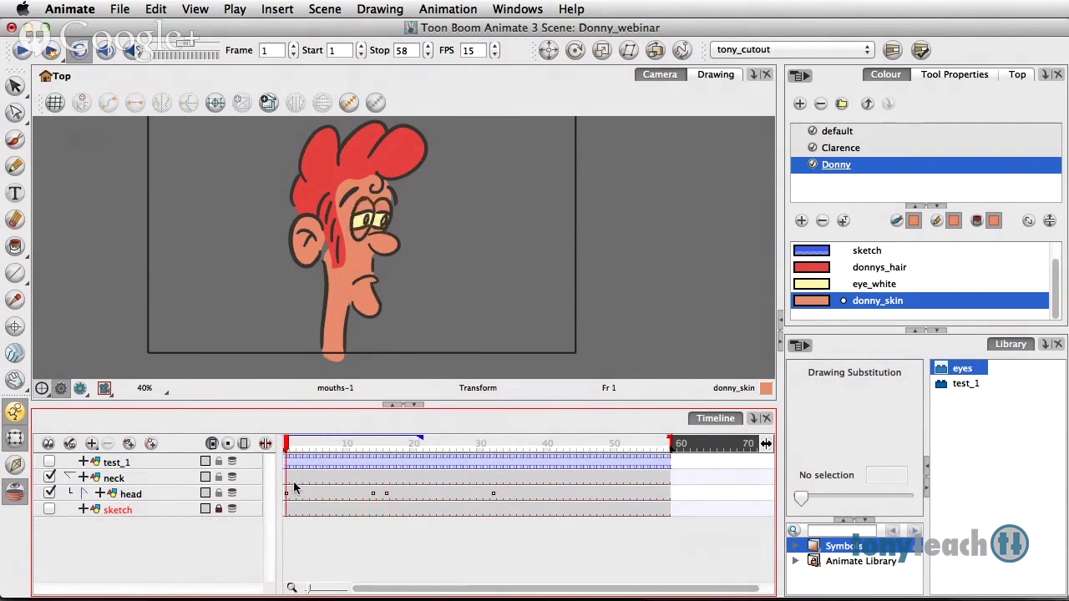
Insert keyframes on the neck at frames 1 and 14.
{"action": "left_click", "coordinate": [288, 483]}
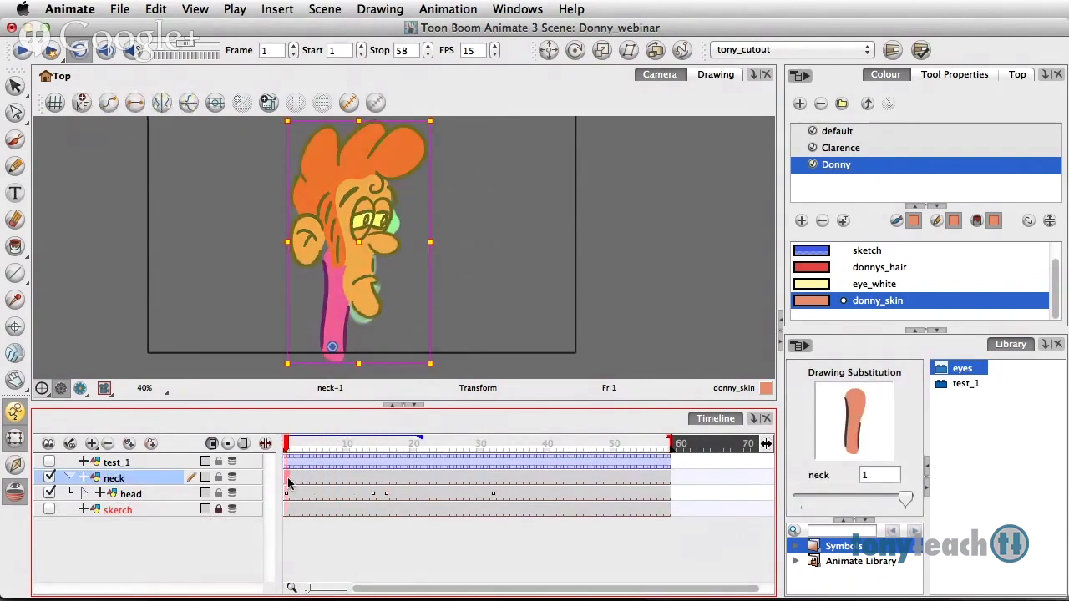
{"action": "key", "text": "F6"}
{"action": "left_click_drag", "start_coordinate": [289, 464], "coordinate": [388, 468]}
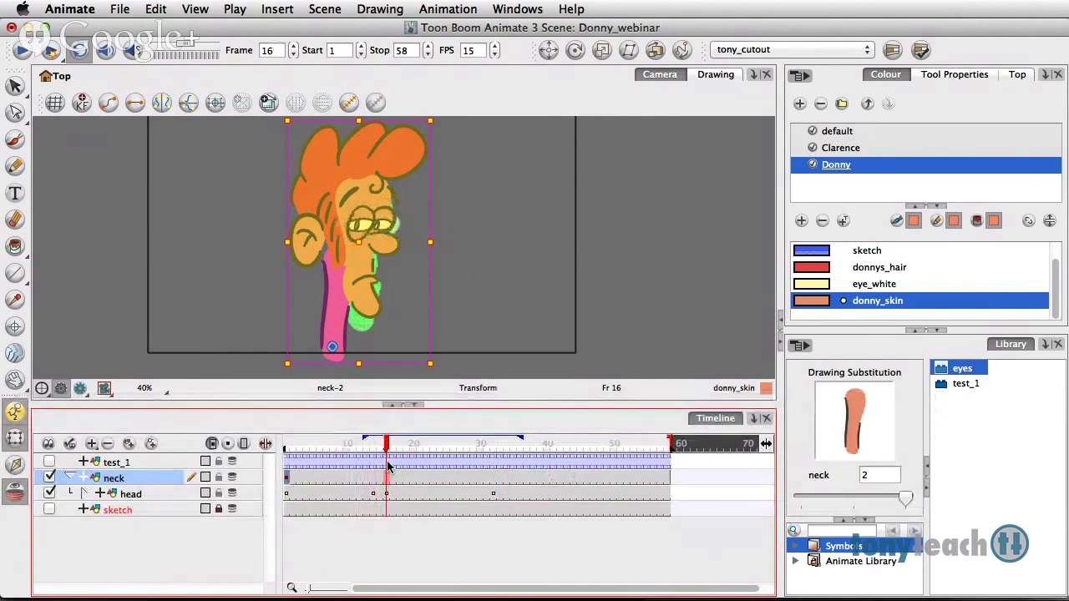
{"action": "left_click_drag", "start_coordinate": [386, 468], "coordinate": [375, 468]}
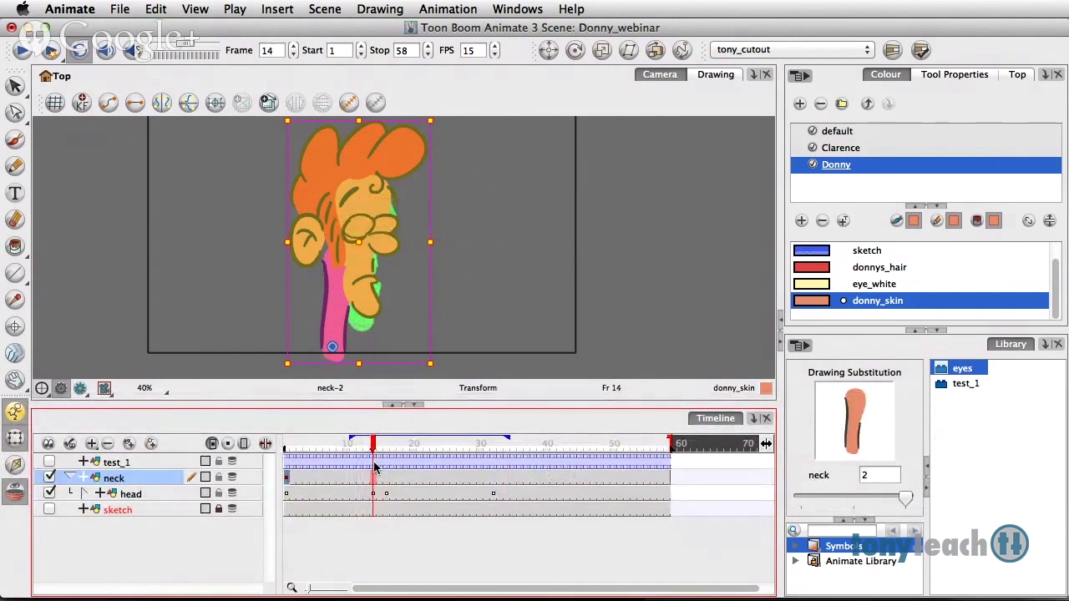
{"action": "key", "text": "F6"}
Rotate the neck clockwise at frame 21 so the character leans forward.
{"action": "left_click_drag", "start_coordinate": [375, 467], "coordinate": [419, 468]}
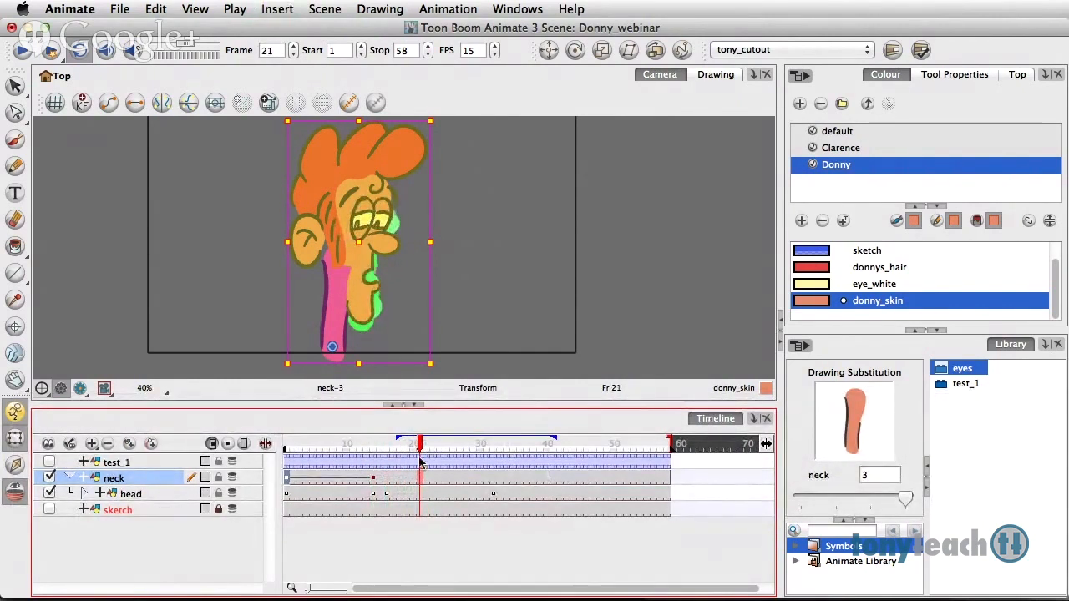
{"action": "left_click_drag", "start_coordinate": [443, 126], "coordinate": [474, 148]}
{"action": "left_click", "coordinate": [504, 178]}
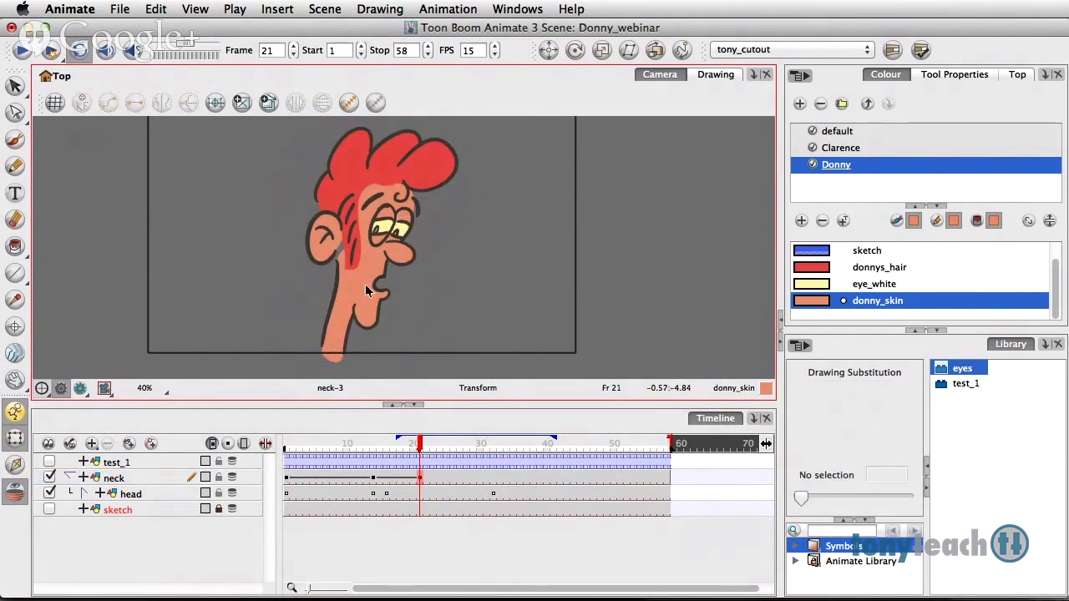
Rotate the head counterclockwise at frame 21 to counter the neck's forward lean.
{"action": "left_click", "coordinate": [365, 284]}
{"action": "left_click", "coordinate": [364, 225]}
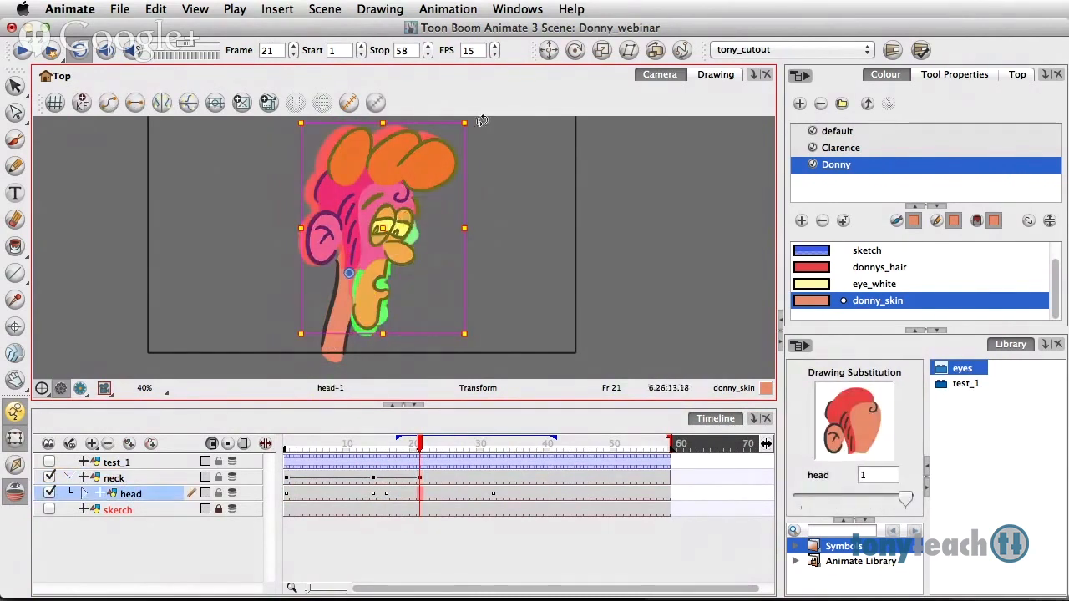
{"action": "mouse_move", "coordinate": [479, 121]}
{"action": "left_mouse_down"}
{"action": "mouse_move", "coordinate": [417, 103]}
{"action": "mouse_move", "coordinate": [448, 106]}
{"action": "left_mouse_up"}
Insert keyframes on both the neck and head at frame 35.
{"action": "left_click", "coordinate": [421, 452]}
{"action": "mouse_move", "coordinate": [420, 452]}
{"action": "left_mouse_down"}
{"action": "mouse_move", "coordinate": [339, 452]}
{"action": "mouse_move", "coordinate": [406, 452]}
{"action": "mouse_move", "coordinate": [515, 479]}
{"action": "left_mouse_up"}
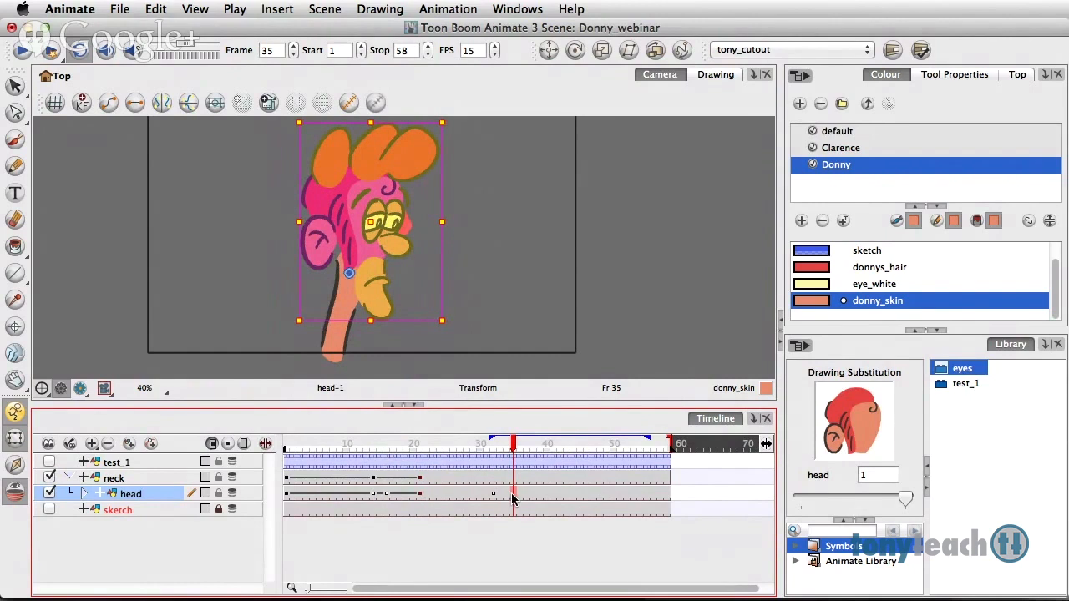
{"action": "key", "text": "Up"}
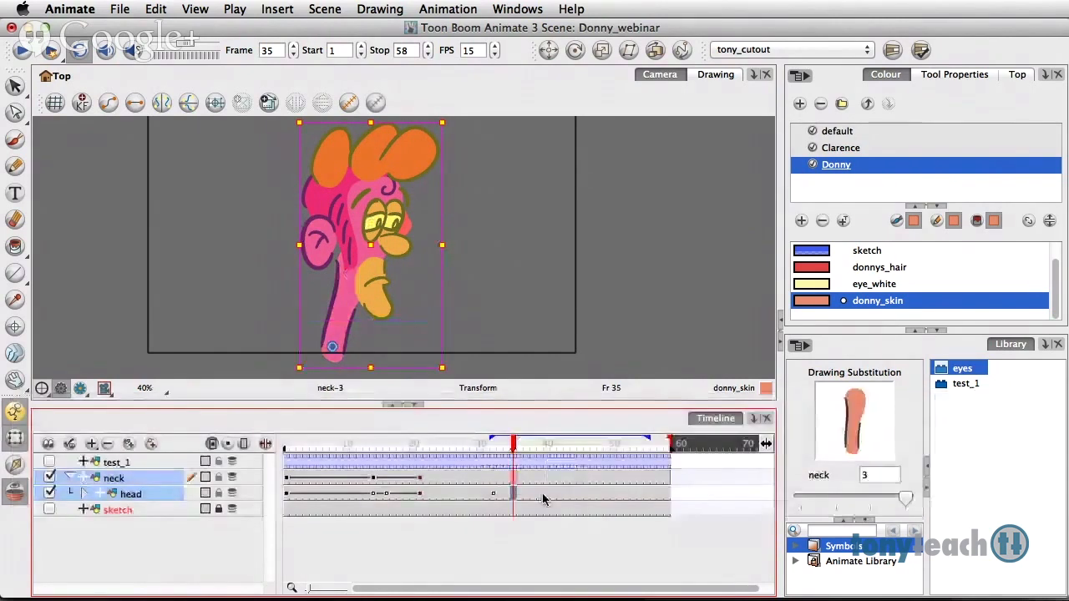
{"action": "key", "text": "F6"}
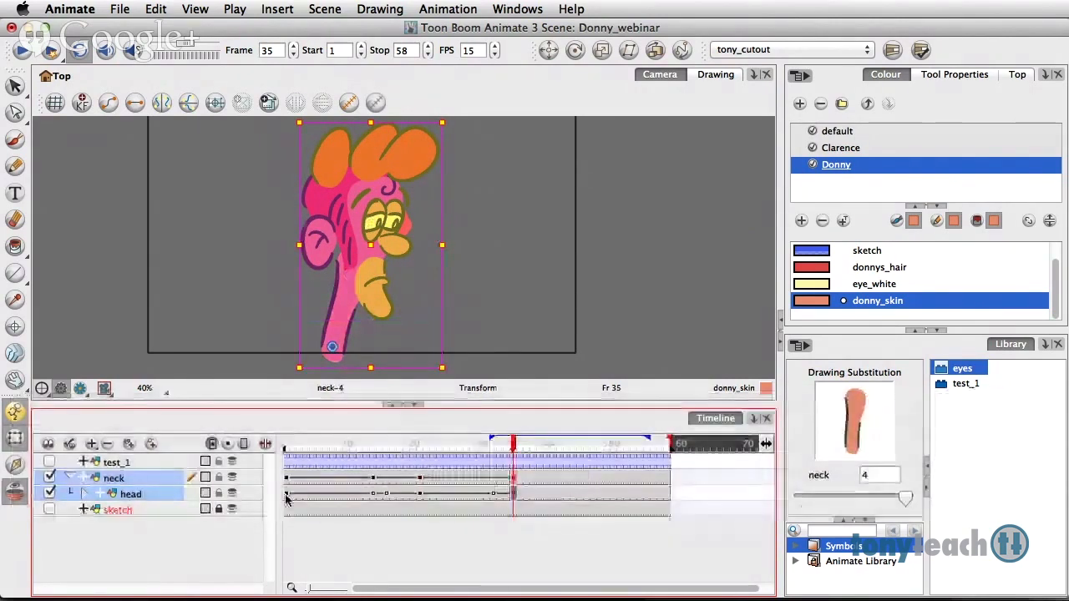
Copy the neck and head keyframes from frame 1 and paste them at frame 45.
{"action": "left_click", "coordinate": [287, 493]}
{"action": "key", "text": "Up"}
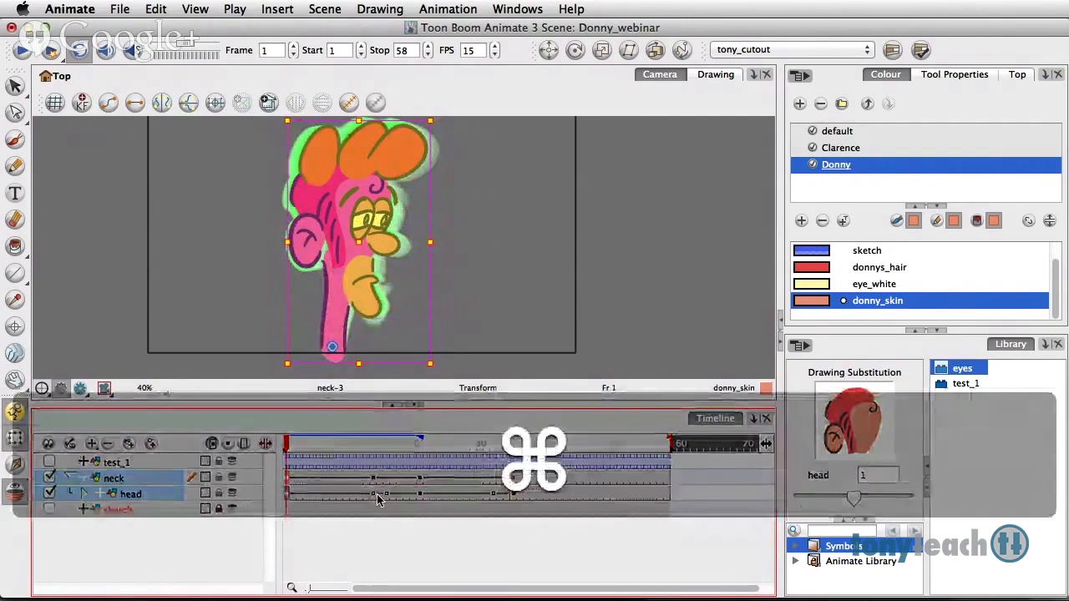
{"action": "key", "text": "super+c"}
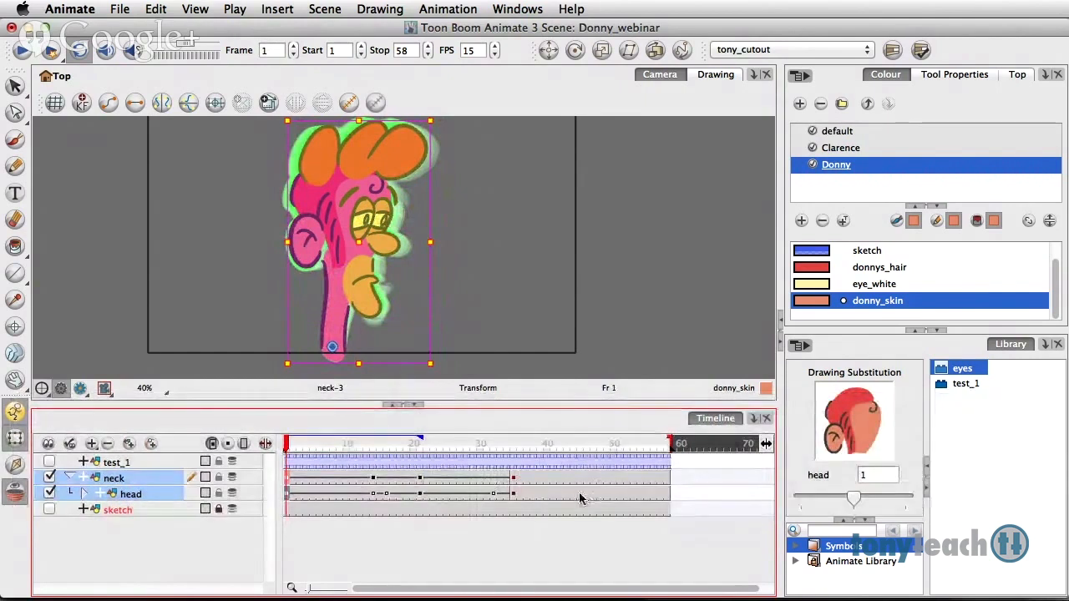
{"action": "left_click", "coordinate": [581, 493]}
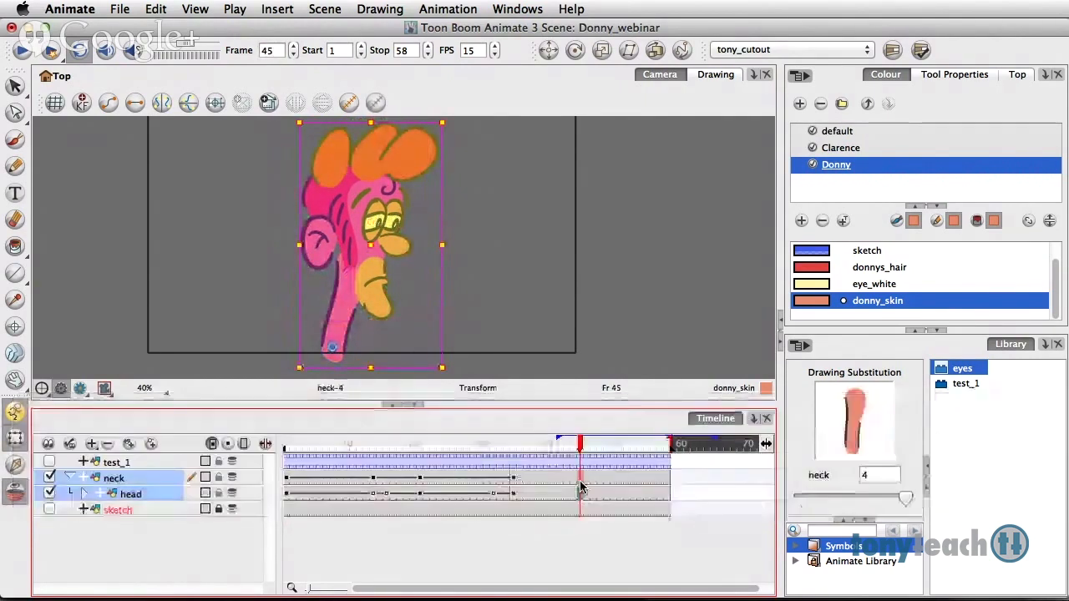
{"action": "key", "text": "super+v"}
{"action": "mouse_move", "coordinate": [582, 452]}
{"action": "left_mouse_down"}
{"action": "mouse_move", "coordinate": [501, 451]}
{"action": "mouse_move", "coordinate": [616, 464]}
{"action": "left_mouse_up"}
{"action": "left_click", "coordinate": [518, 543]}
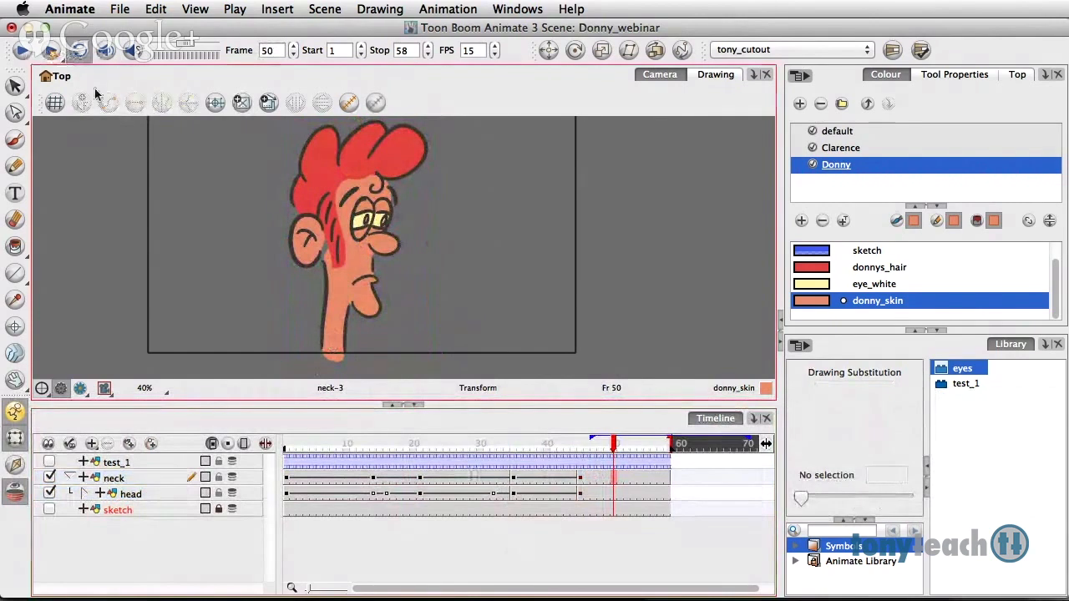
Expand the head's child layers and insert keyframes on hair_1, hair_2 and hair_3 at frame 14.
{"action": "left_click", "coordinate": [301, 449]}
{"action": "mouse_move", "coordinate": [302, 451]}
{"action": "left_mouse_down"}
{"action": "mouse_move", "coordinate": [515, 485]}
{"action": "mouse_move", "coordinate": [580, 483]}
{"action": "mouse_move", "coordinate": [338, 481]}
{"action": "mouse_move", "coordinate": [507, 482]}
{"action": "mouse_move", "coordinate": [374, 485]}
{"action": "left_mouse_up"}
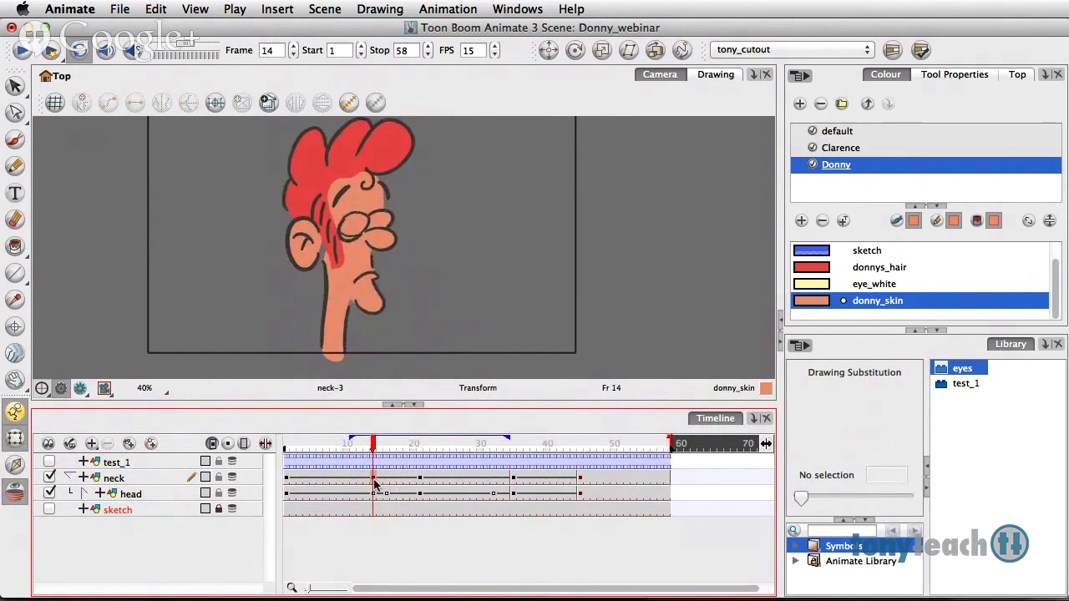
{"action": "left_click", "coordinate": [86, 493]}
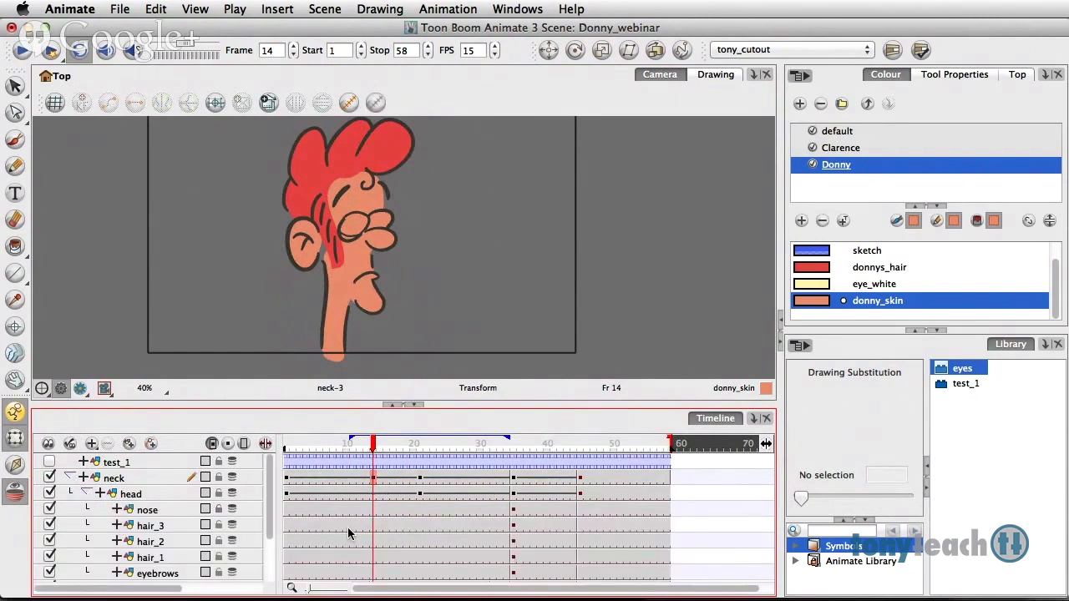
{"action": "left_click", "coordinate": [375, 527]}
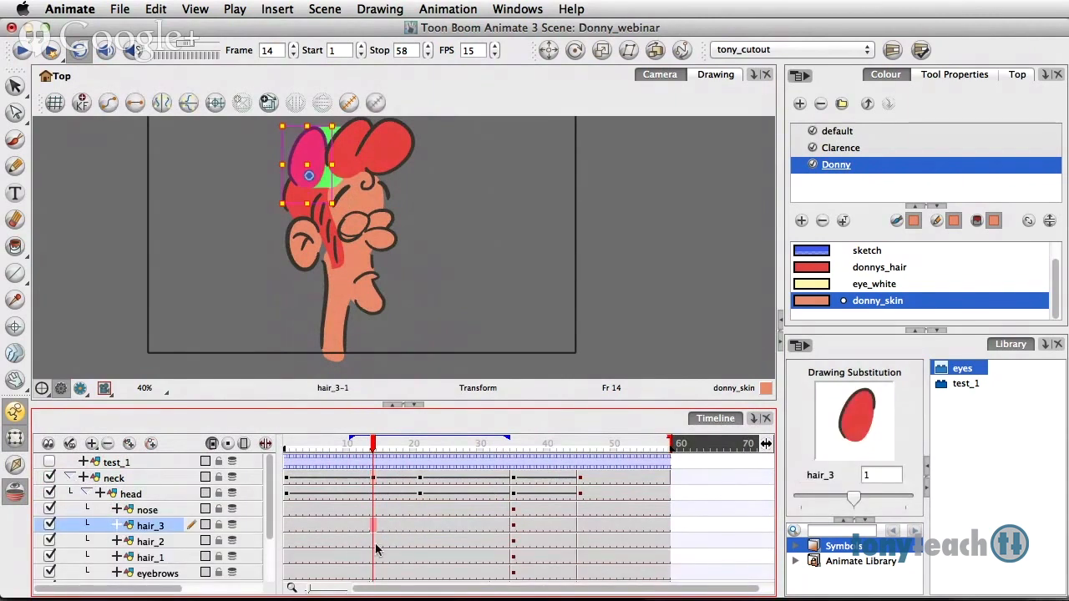
{"action": "left_click", "coordinate": [376, 556], "text": "shift"}
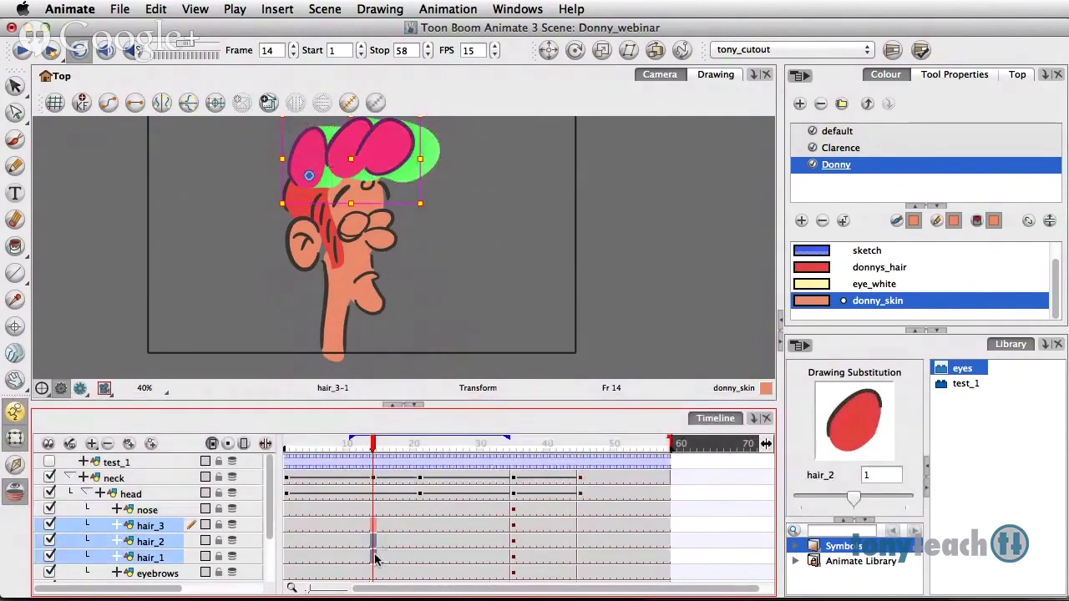
{"action": "key", "text": "F6"}
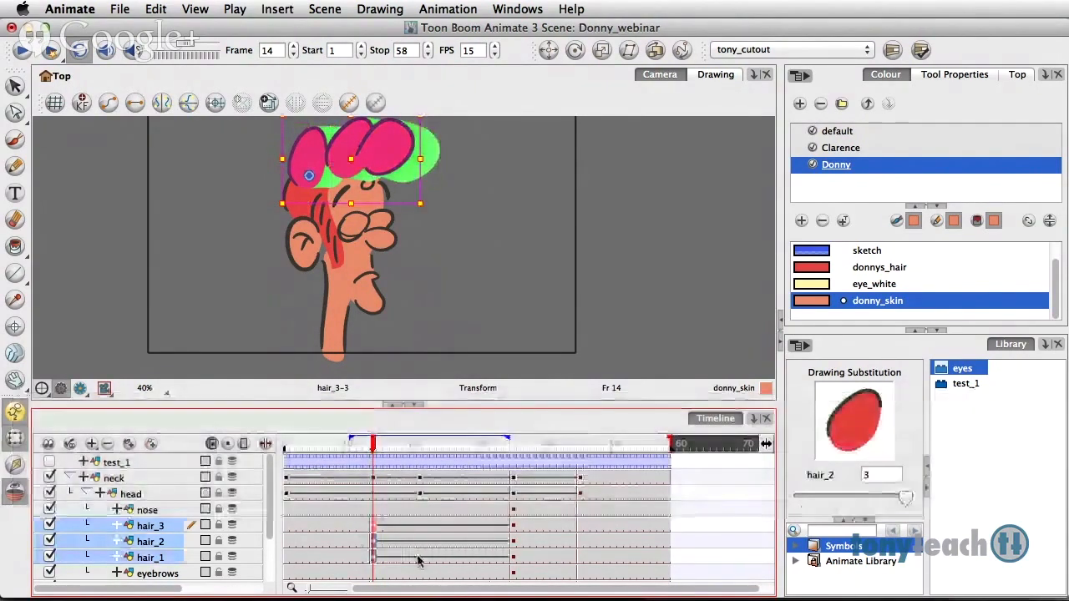
Insert keyframes on hair_1, hair_2 and hair_3 at frame 21.
{"action": "left_click", "coordinate": [419, 555]}
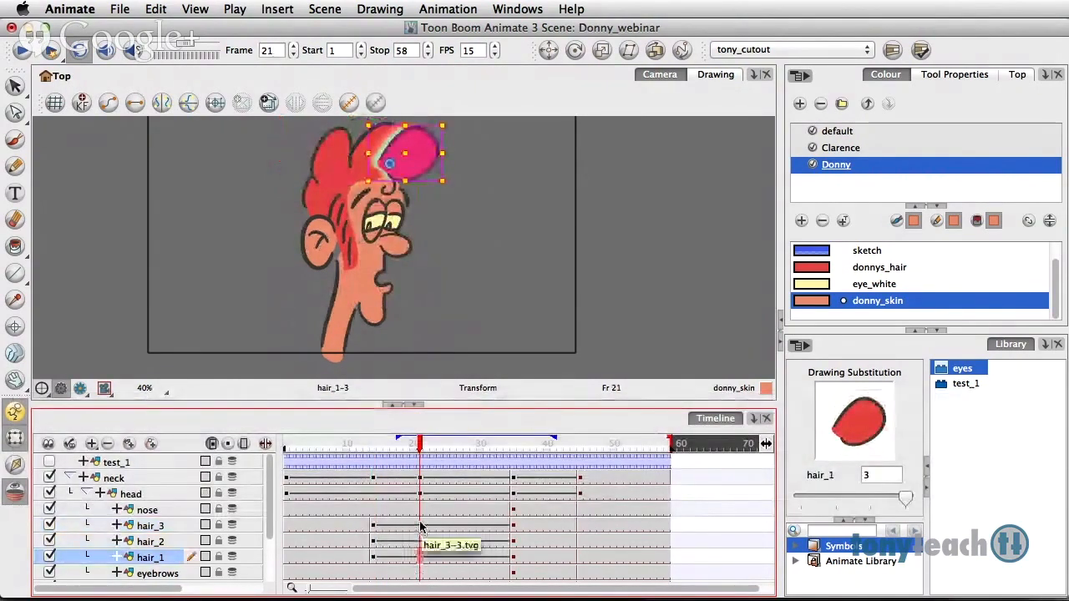
{"action": "left_click", "coordinate": [421, 525], "text": "shift"}
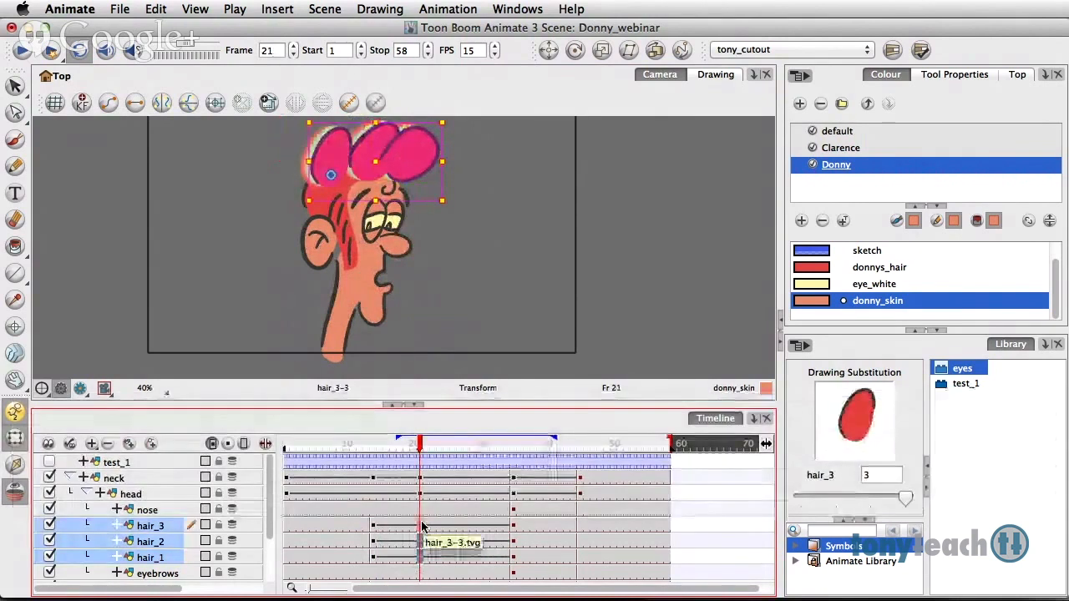
{"action": "key", "text": "F6"}
Rotate the hair_3, hair_2 and hair_1 tufts individually at frame 21 so the hair swings upward.
{"action": "left_click", "coordinate": [411, 172]}
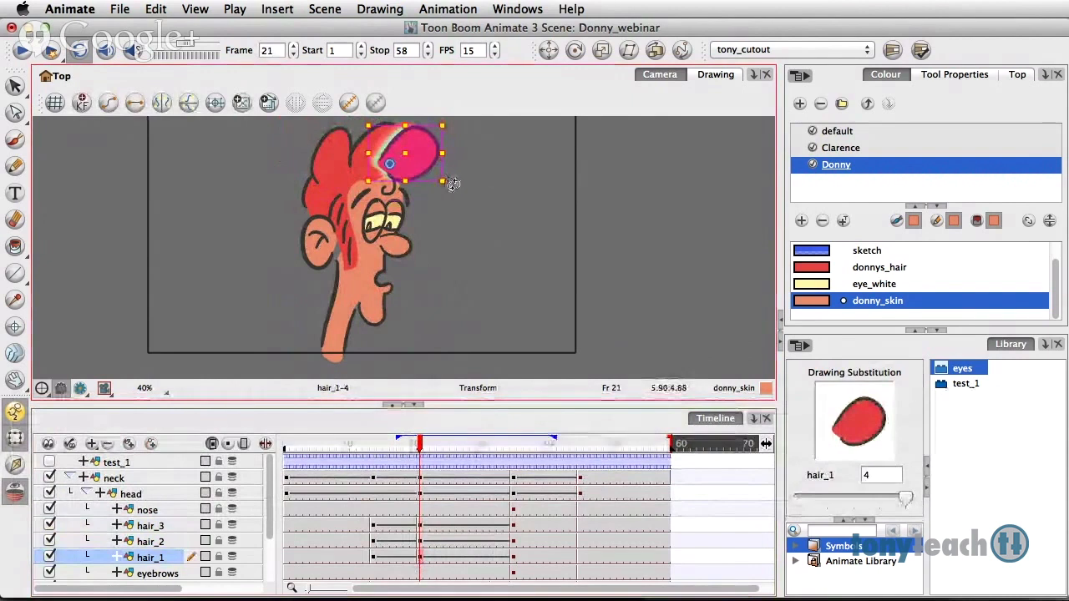
{"action": "left_click", "coordinate": [321, 154]}
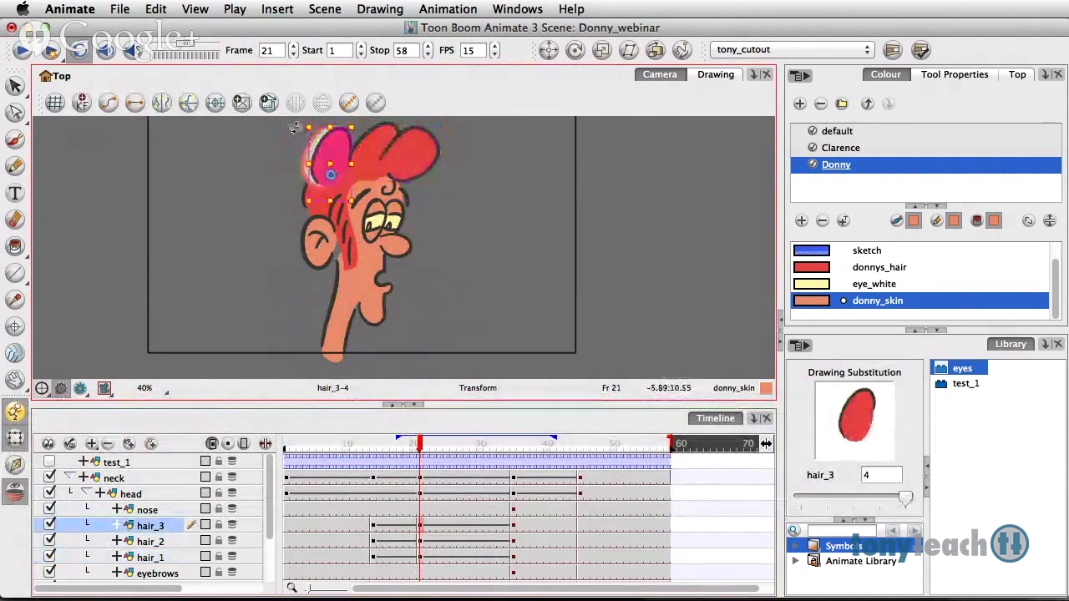
{"action": "mouse_move", "coordinate": [291, 128]}
{"action": "left_mouse_down"}
{"action": "mouse_move", "coordinate": [284, 133]}
{"action": "mouse_move", "coordinate": [313, 127]}
{"action": "left_mouse_up"}
{"action": "left_click", "coordinate": [365, 139]}
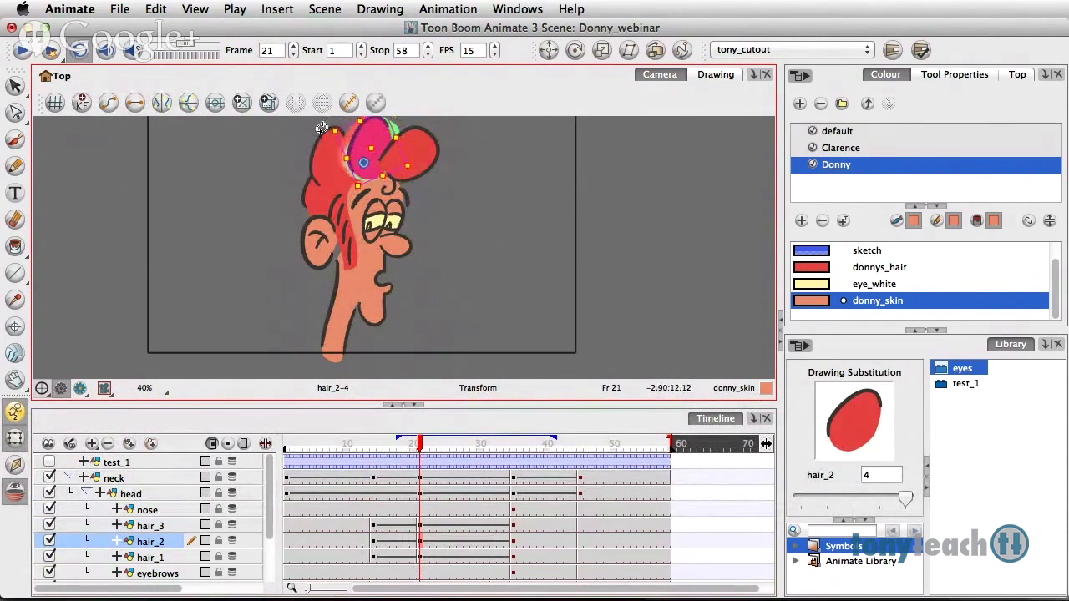
{"action": "left_click", "coordinate": [430, 145]}
{"action": "left_click_drag", "start_coordinate": [441, 123], "coordinate": [431, 117]}
{"action": "left_click", "coordinate": [497, 187]}
Insert keyframes on hair_1, hair_2 and hair_3 at frame 27.
{"action": "mouse_move", "coordinate": [419, 443]}
{"action": "left_mouse_down"}
{"action": "mouse_move", "coordinate": [393, 444]}
{"action": "mouse_move", "coordinate": [524, 504]}
{"action": "mouse_move", "coordinate": [455, 496]}
{"action": "mouse_move", "coordinate": [464, 503]}
{"action": "left_mouse_up"}
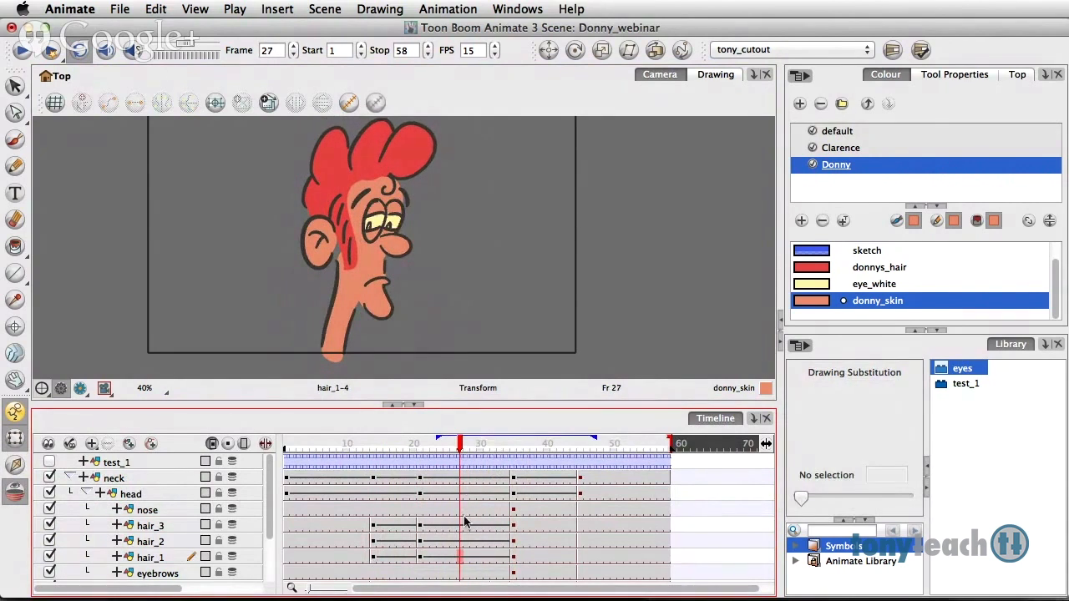
{"action": "left_click_drag", "start_coordinate": [464, 558], "coordinate": [461, 531]}
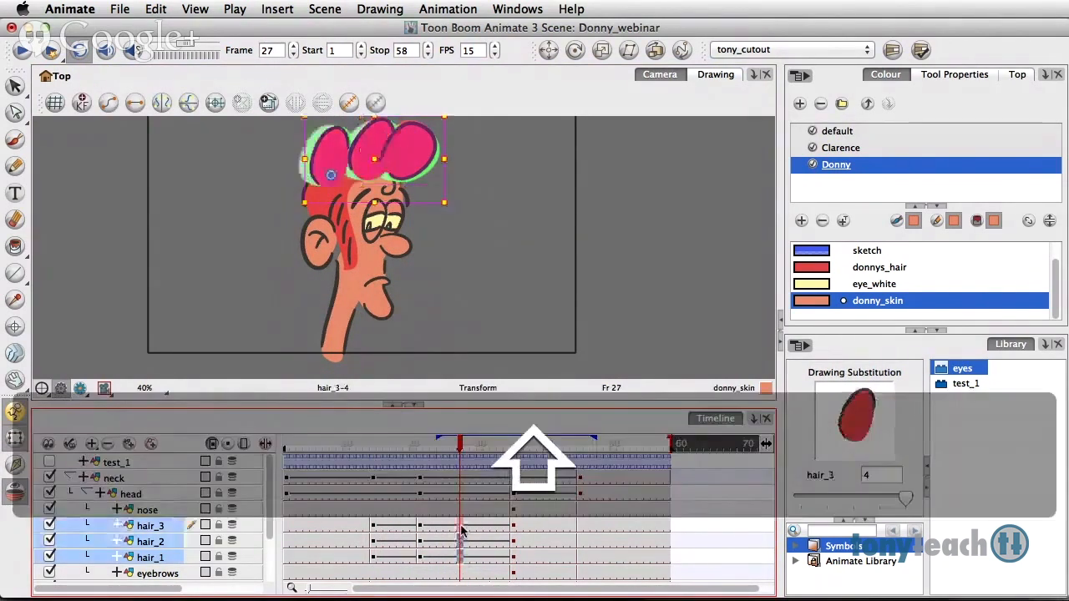
{"action": "key", "text": "F6"}
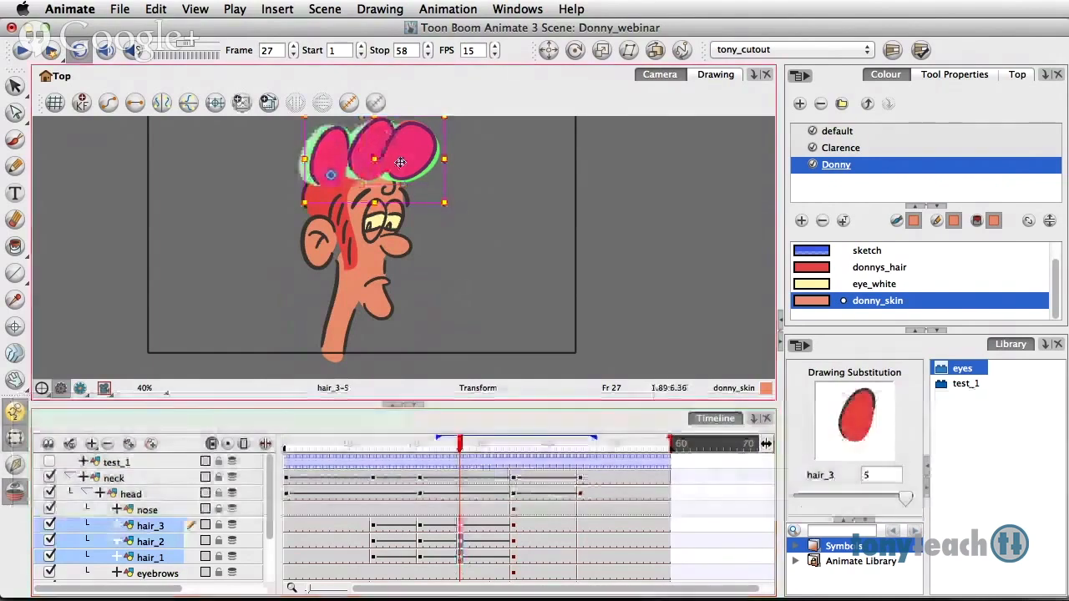
Rotate the hair_1, hair_2 and hair_3 tufts individually clockwise at frame 27 so the hair swings forward.
{"action": "left_click", "coordinate": [470, 179]}
{"action": "left_click", "coordinate": [409, 165]}
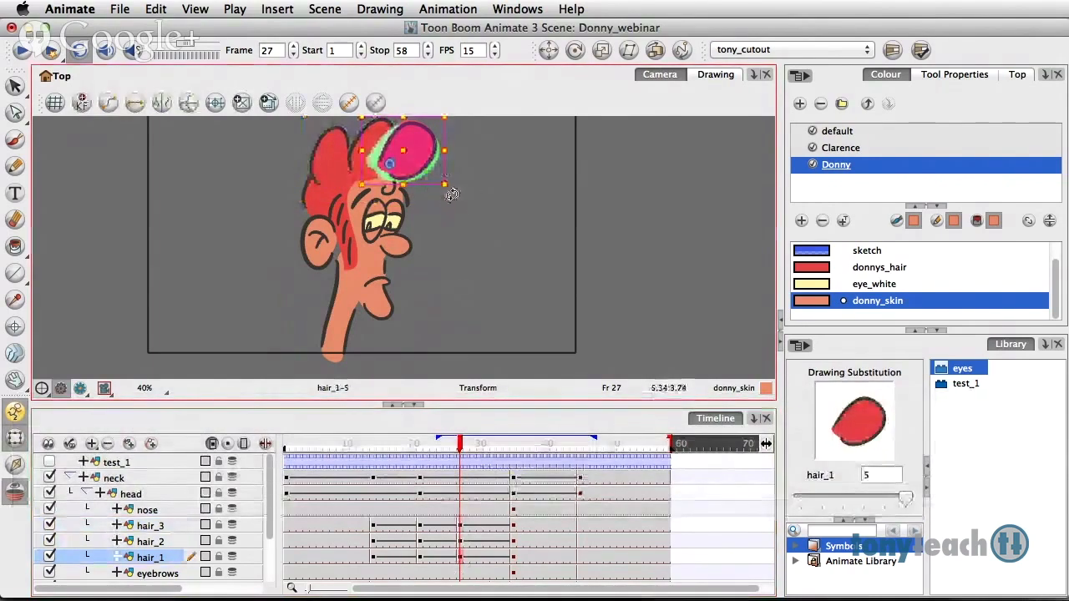
{"action": "left_click", "coordinate": [481, 204]}
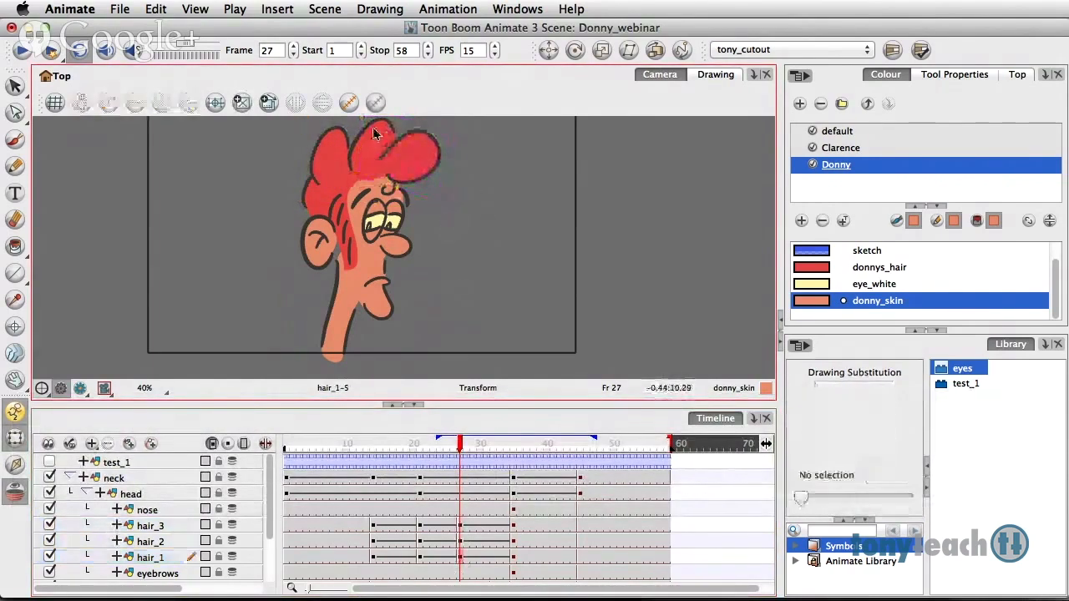
{"action": "left_click", "coordinate": [372, 127]}
{"action": "left_click_drag", "start_coordinate": [418, 189], "coordinate": [421, 205]}
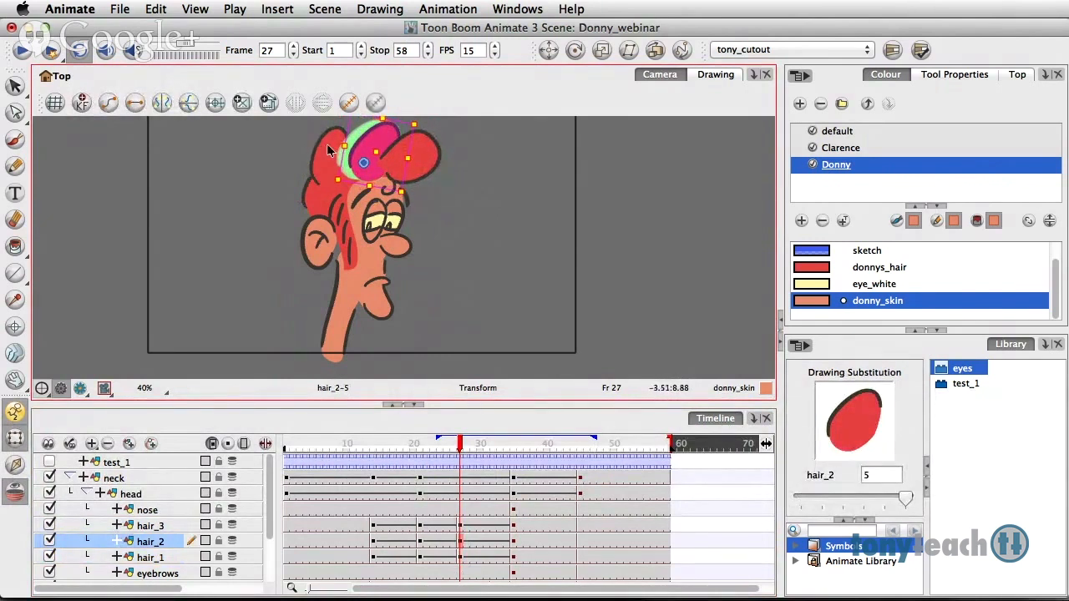
{"action": "left_click", "coordinate": [327, 144]}
{"action": "left_click_drag", "start_coordinate": [364, 125], "coordinate": [381, 137]}
{"action": "left_click", "coordinate": [450, 226]}
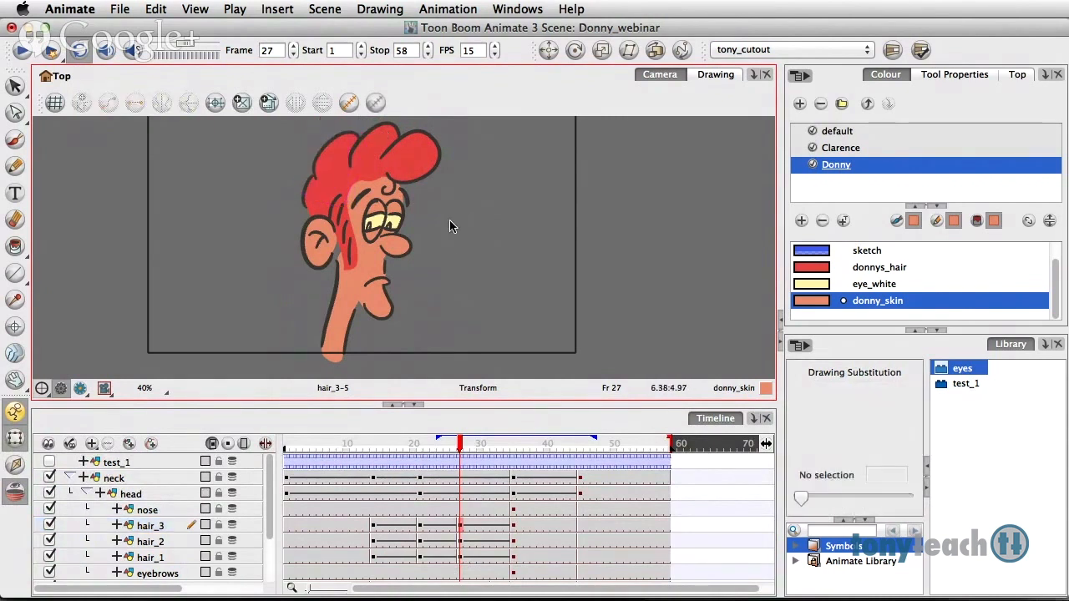
Copy the hair_1, hair_2 and hair_3 keyframes from frame 14 and paste them at frame 31.
{"action": "mouse_move", "coordinate": [460, 447]}
{"action": "left_mouse_down"}
{"action": "mouse_move", "coordinate": [506, 447]}
{"action": "mouse_move", "coordinate": [365, 451]}
{"action": "mouse_move", "coordinate": [486, 480]}
{"action": "mouse_move", "coordinate": [341, 483]}
{"action": "mouse_move", "coordinate": [523, 495]}
{"action": "mouse_move", "coordinate": [501, 497]}
{"action": "left_mouse_up"}
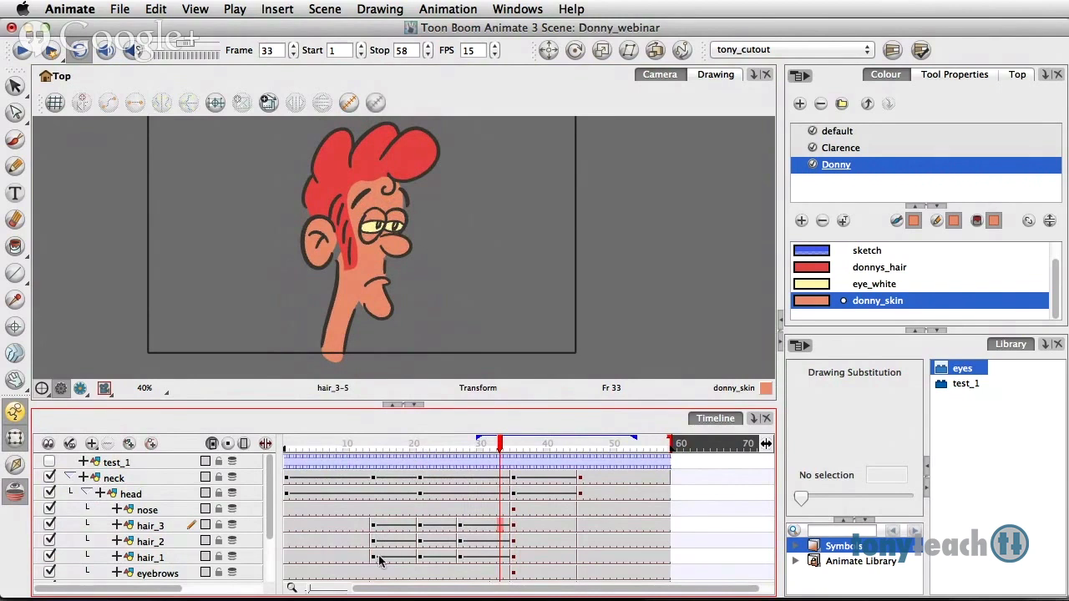
{"action": "left_click_drag", "start_coordinate": [374, 557], "coordinate": [373, 531]}
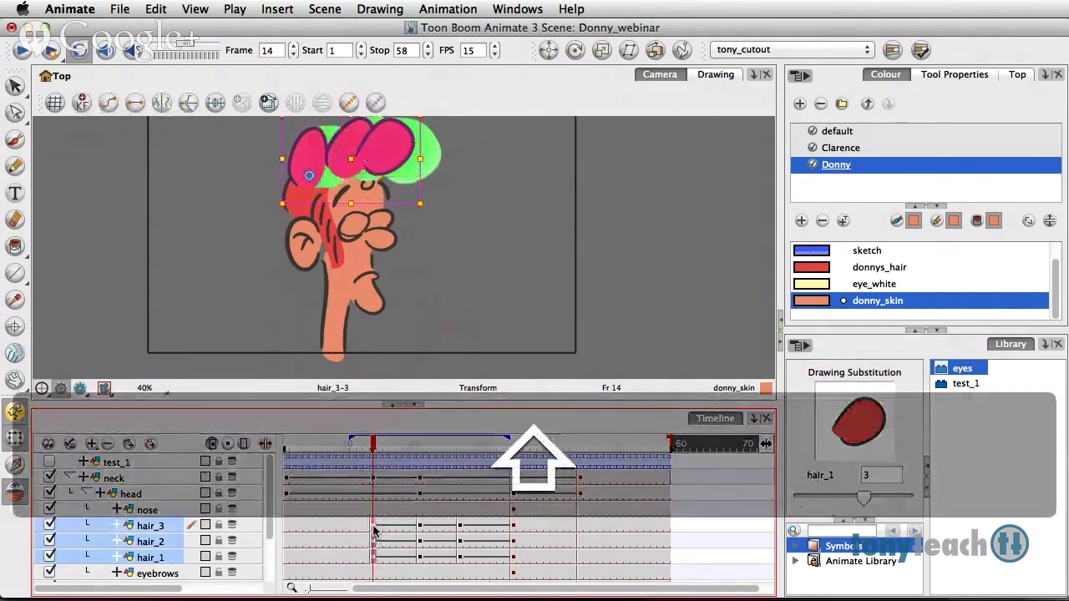
{"action": "key", "text": "super+c"}
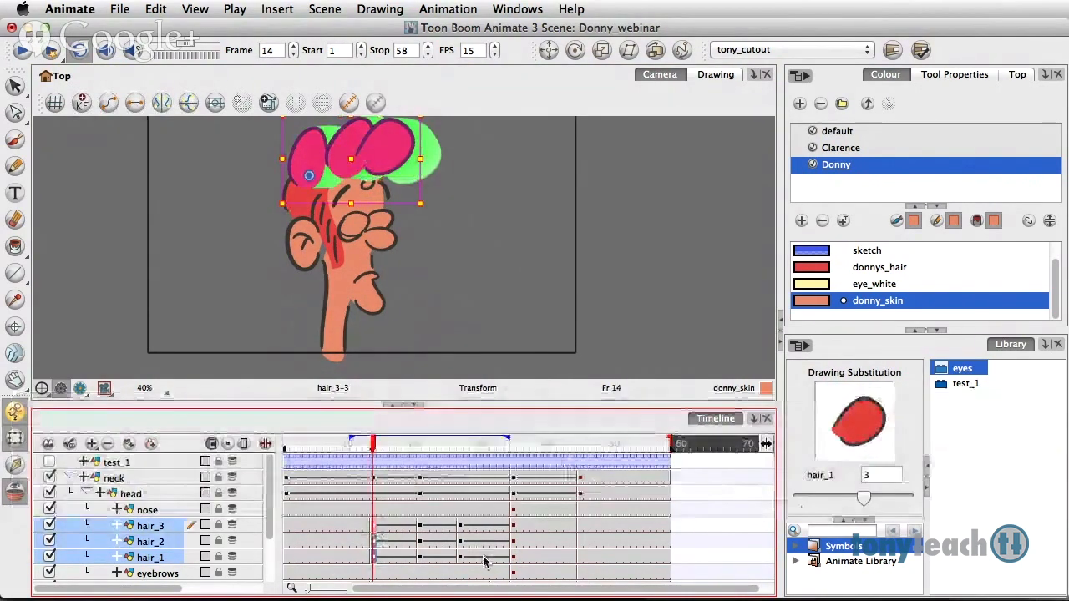
{"action": "left_click", "coordinate": [487, 557]}
{"action": "left_click", "coordinate": [489, 526], "text": "shift"}
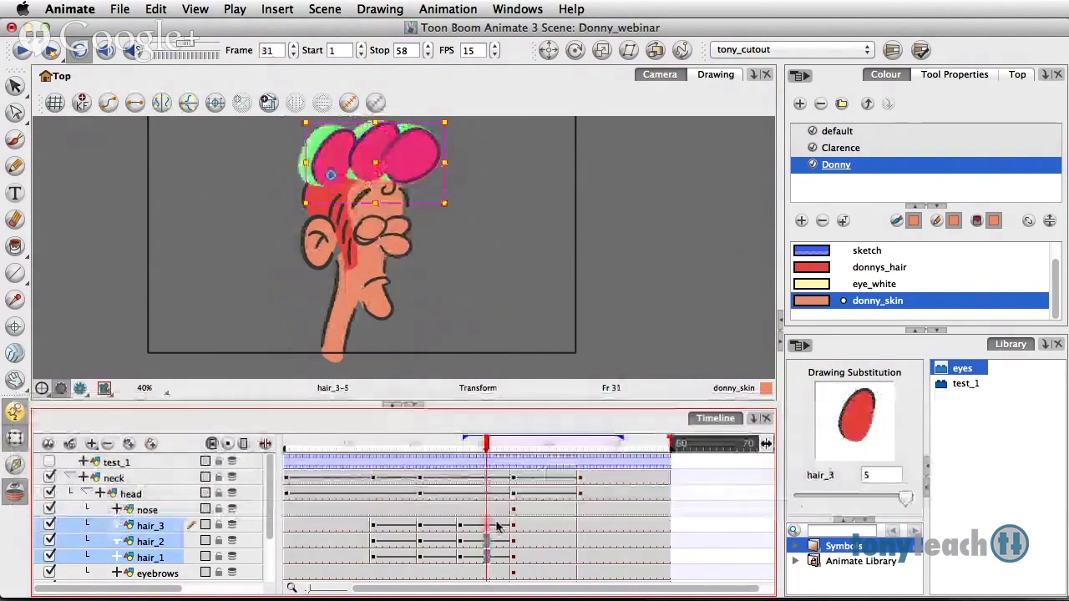
{"action": "key", "text": "super+v"}
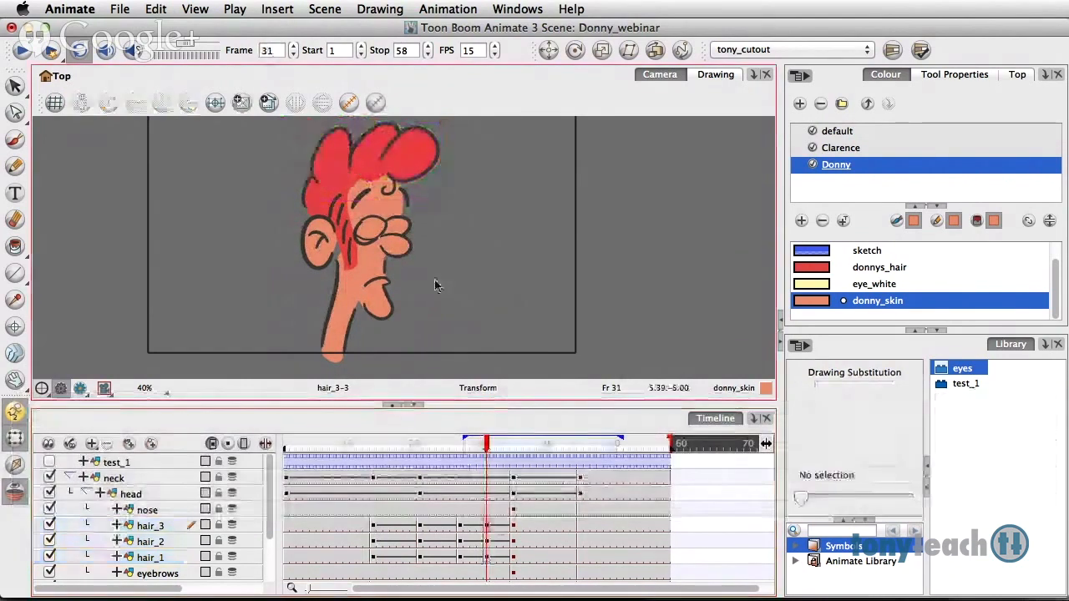
Play back the scene to review the hair follow-through, and collapse the neck layer hierarchy.
{"action": "left_click", "coordinate": [31, 51]}
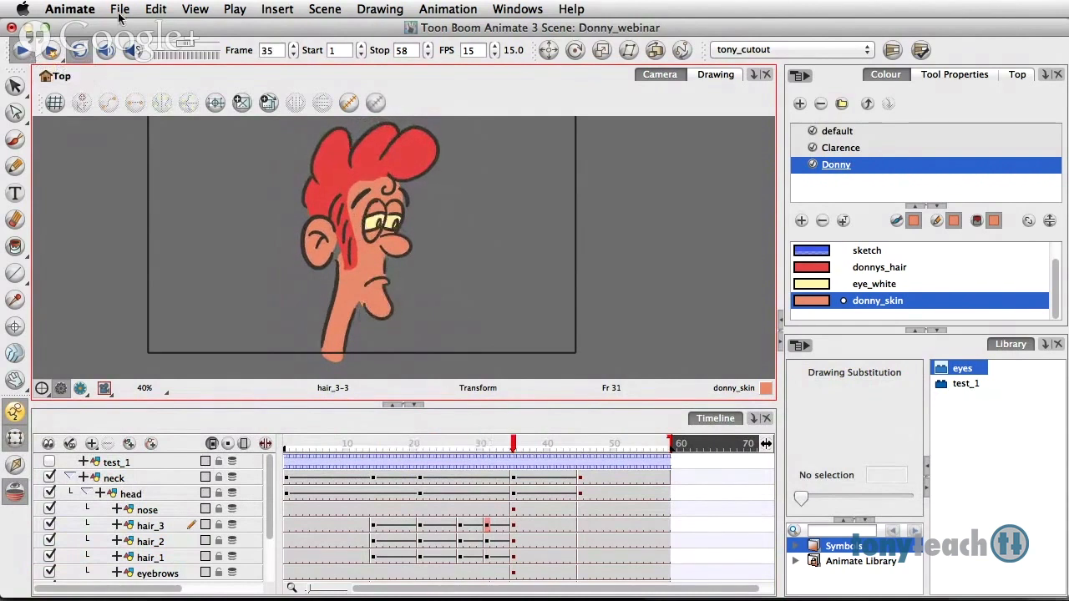
{"action": "left_click", "coordinate": [25, 51]}
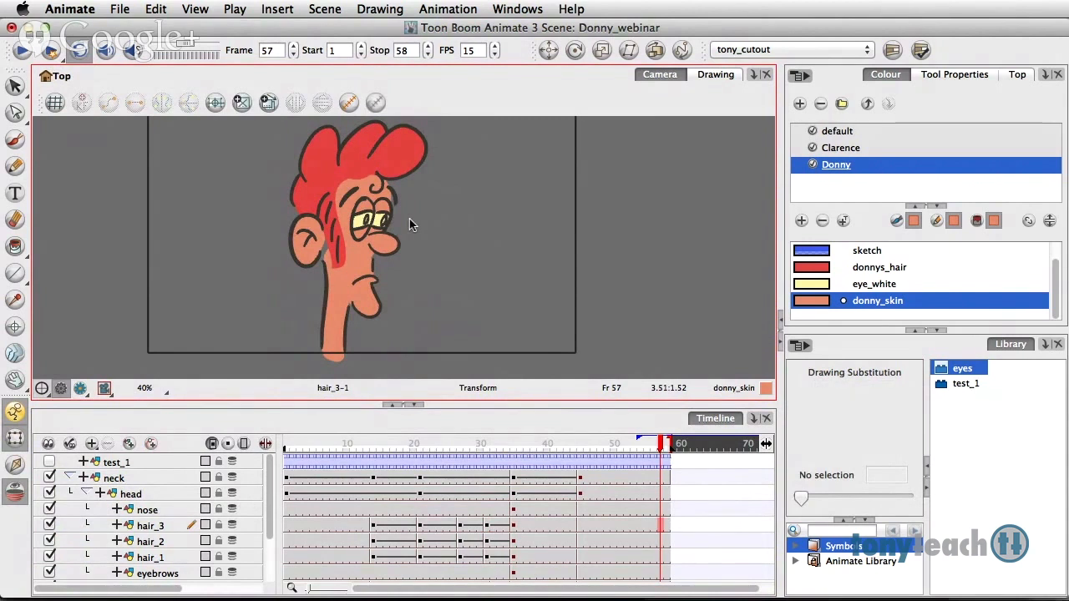
{"action": "left_click", "coordinate": [62, 490]}
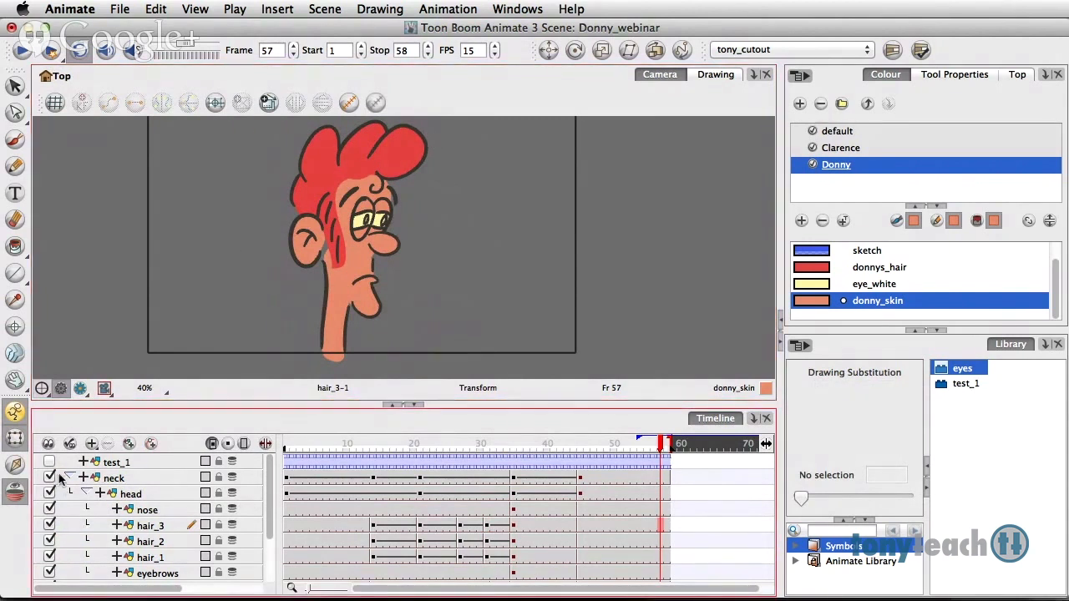
{"action": "left_click", "coordinate": [70, 477]}
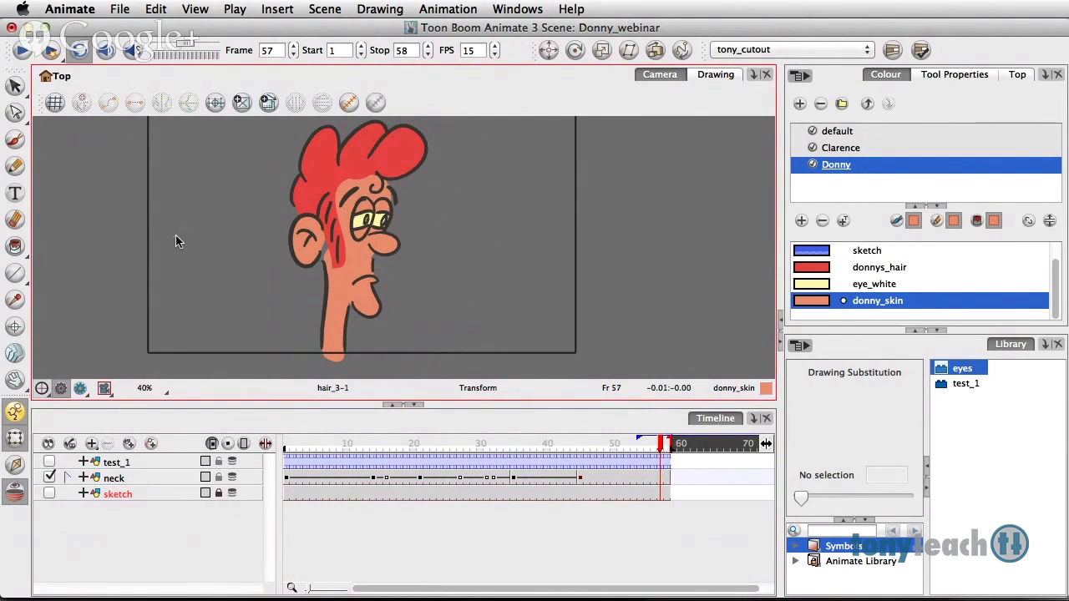
{"action": "left_click", "coordinate": [330, 270]}
{"action": "left_click", "coordinate": [465, 263]}
{"action": "left_click", "coordinate": [66, 422]}
{"action": "left_click", "coordinate": [270, 302]}
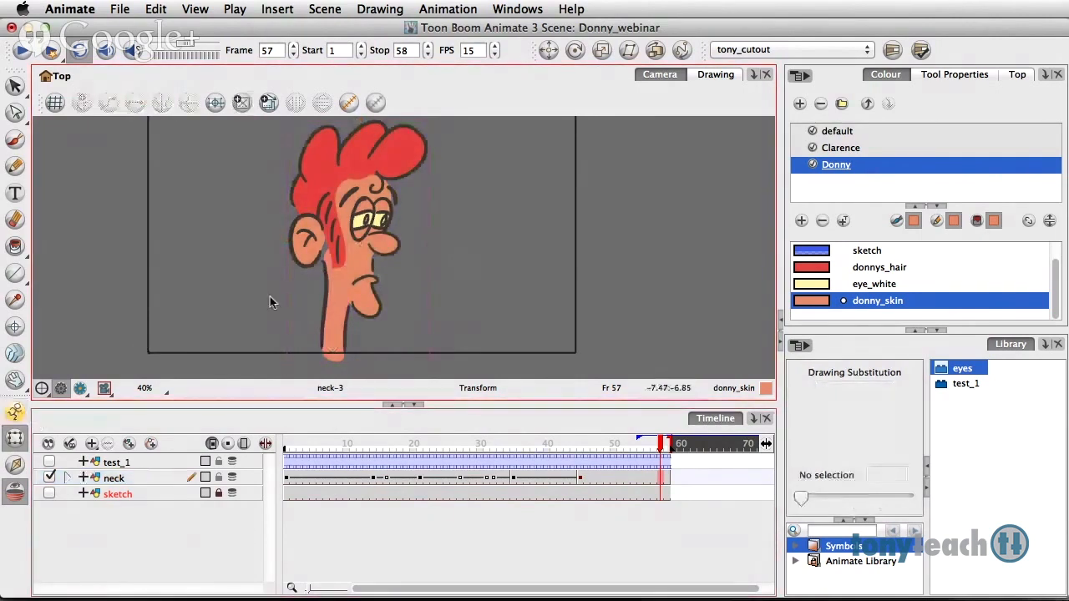
{"action": "left_click", "coordinate": [337, 279]}
{"action": "left_click", "coordinate": [284, 240]}
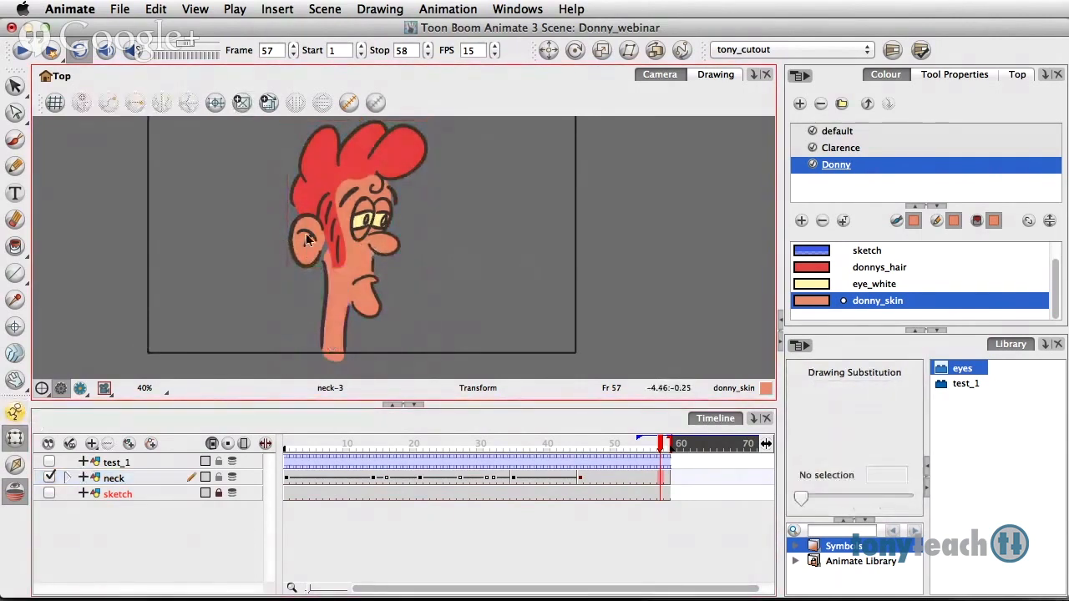
Select the head, switch to the Select tool, and expand the neck layer hierarchy.
{"action": "left_click", "coordinate": [307, 238]}
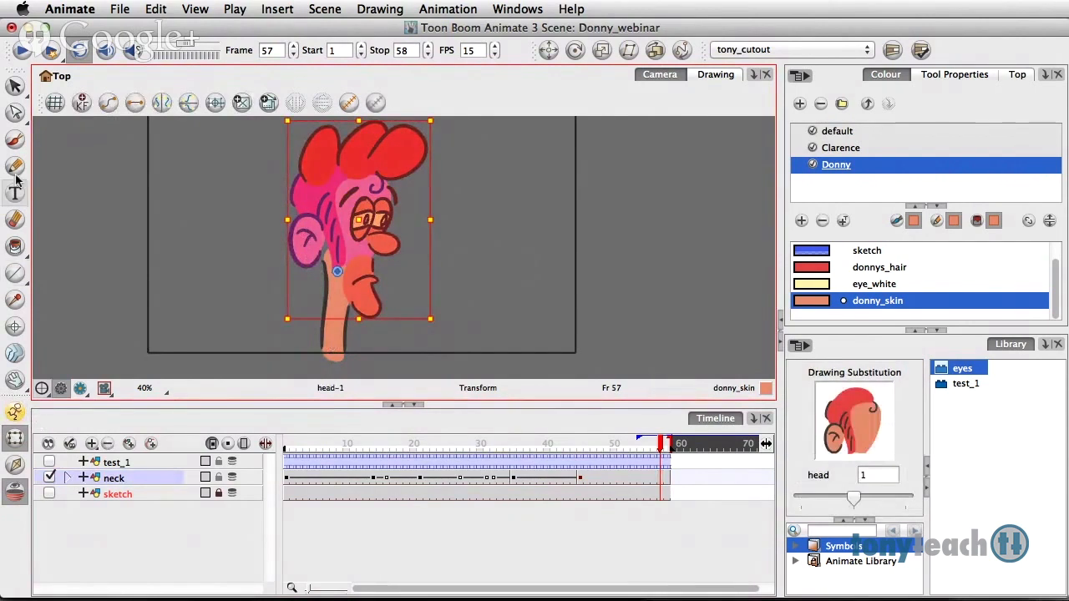
{"action": "left_click", "coordinate": [14, 86]}
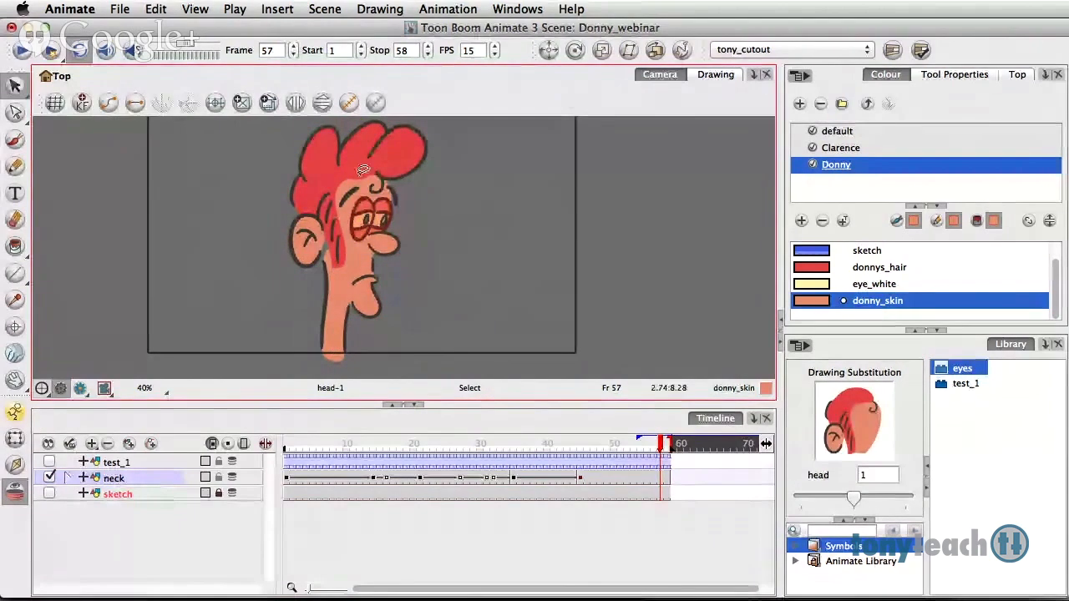
{"action": "left_click", "coordinate": [65, 477]}
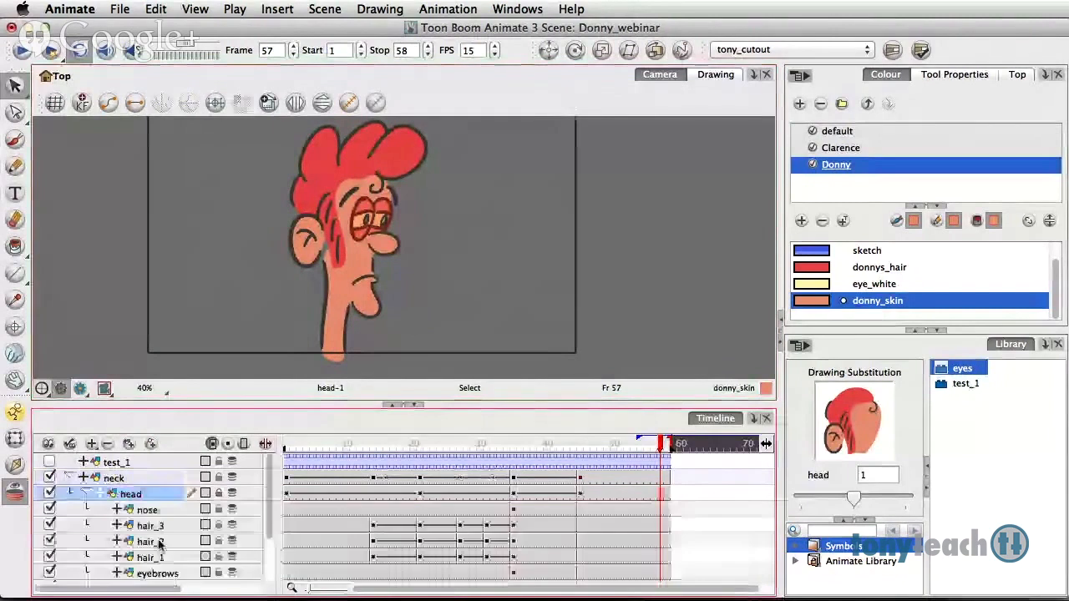
Open the head in the Drawing view and touch up its skin near the neck joint with the Brush in donny_skin.
{"action": "scroll", "coordinate": [154, 493], "scroll_direction": "down", "scroll_amount": 1}
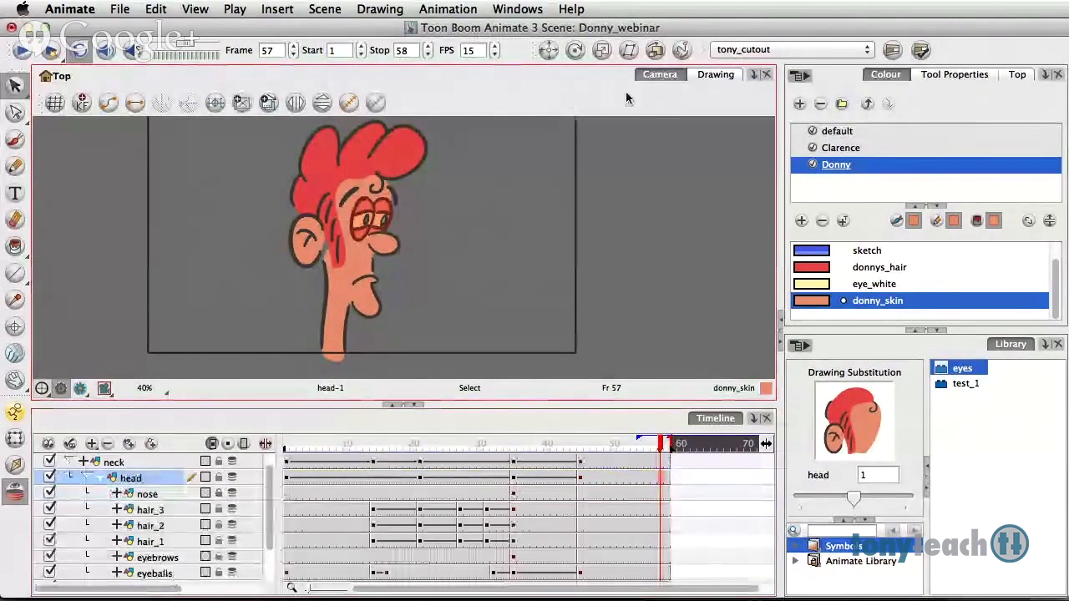
{"action": "left_click", "coordinate": [720, 77]}
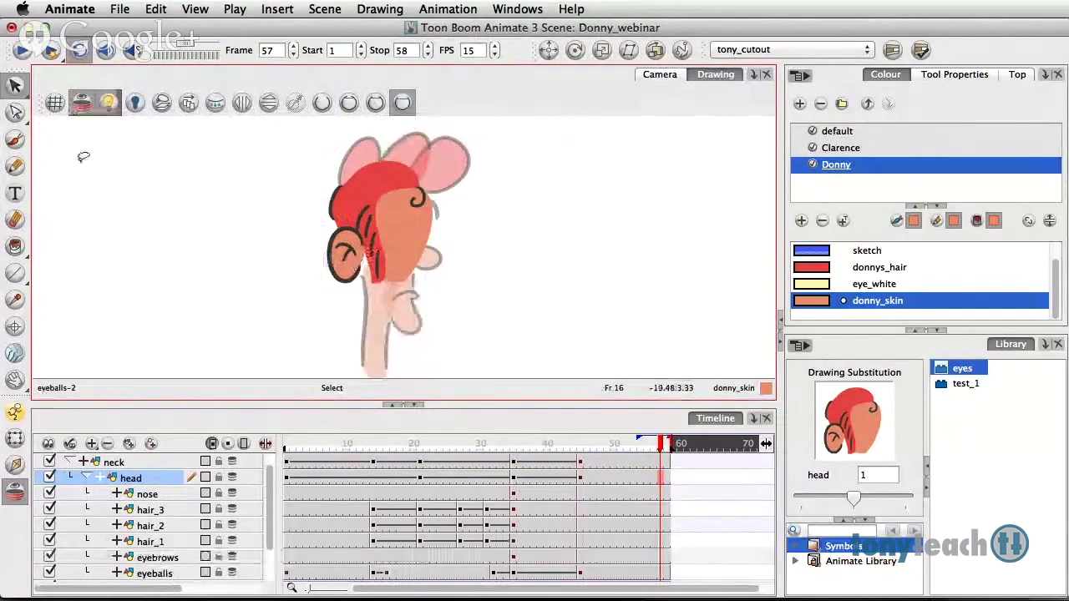
{"action": "left_click", "coordinate": [14, 141]}
{"action": "left_click", "coordinate": [827, 302]}
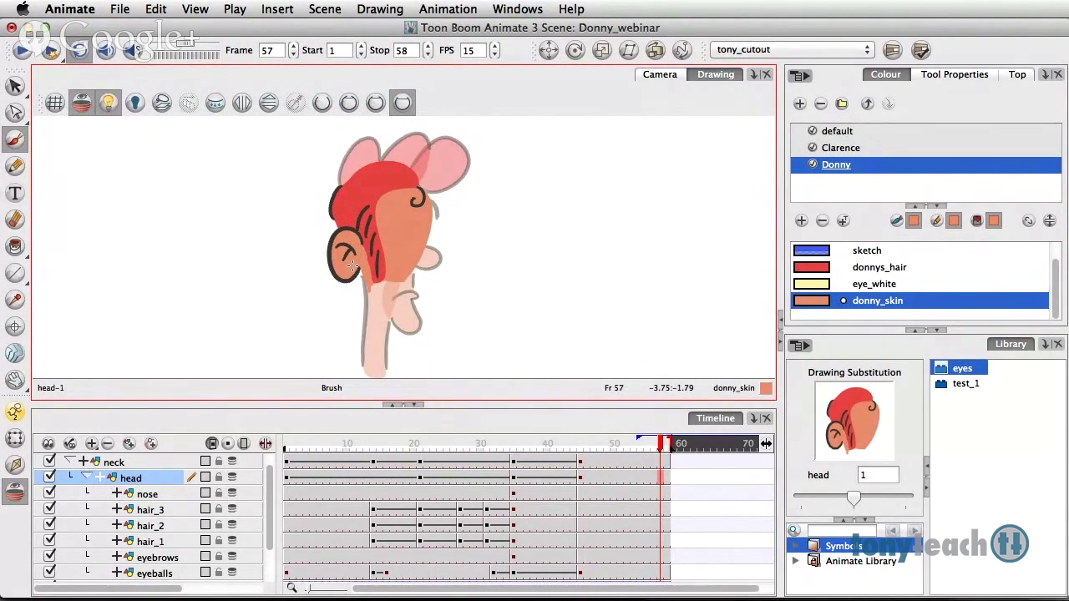
Return to the Camera view with the Select tool, deselect the head, and play back the scene to review the head.
{"action": "left_click", "coordinate": [24, 51]}
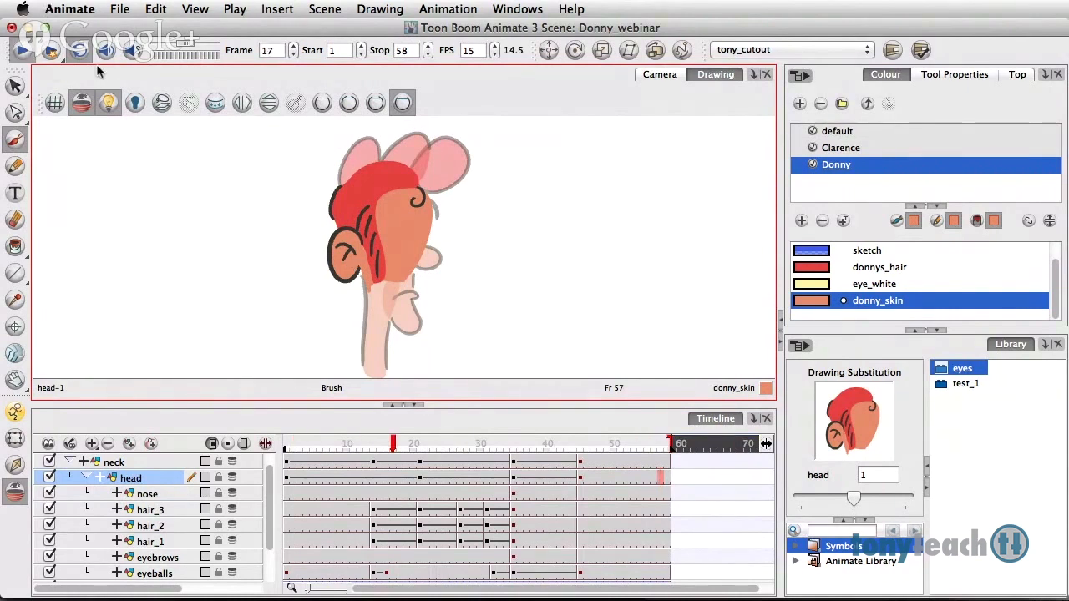
{"action": "left_click", "coordinate": [22, 51]}
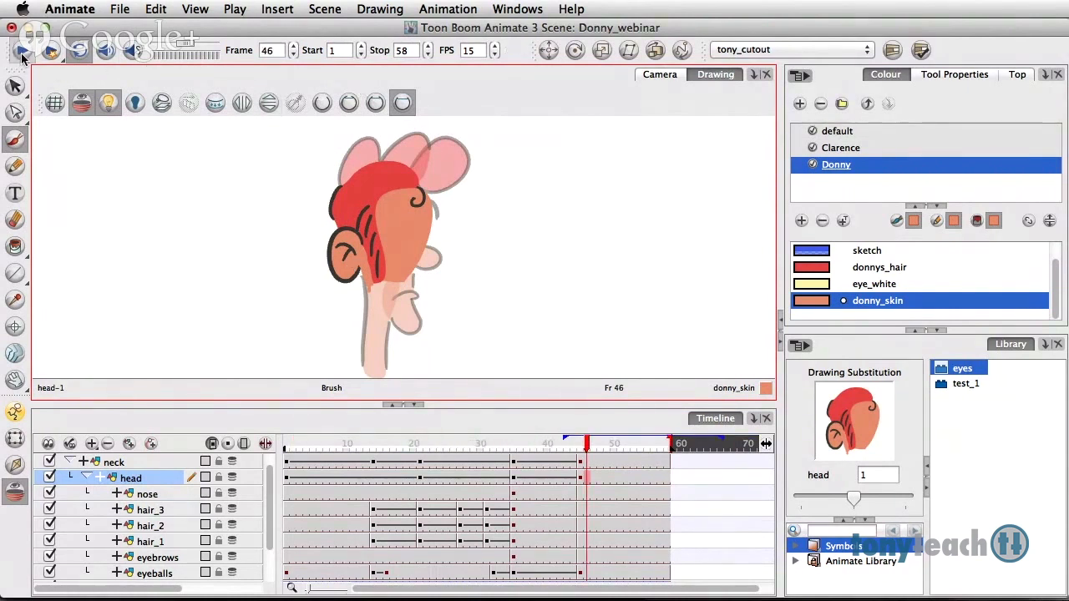
{"action": "left_click", "coordinate": [660, 75]}
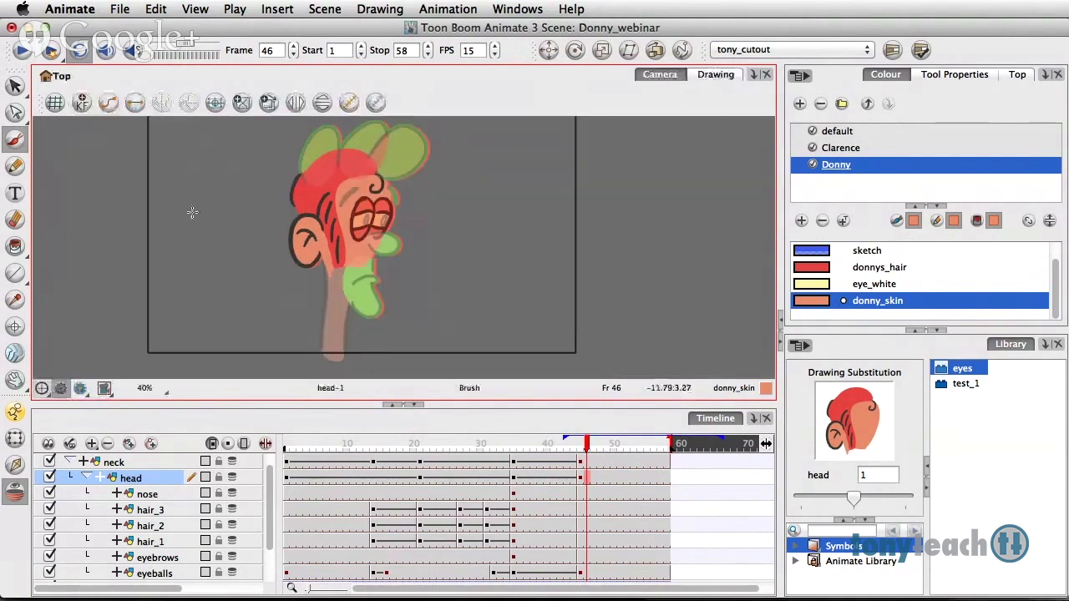
{"action": "left_click", "coordinate": [15, 86]}
{"action": "left_click", "coordinate": [28, 52]}
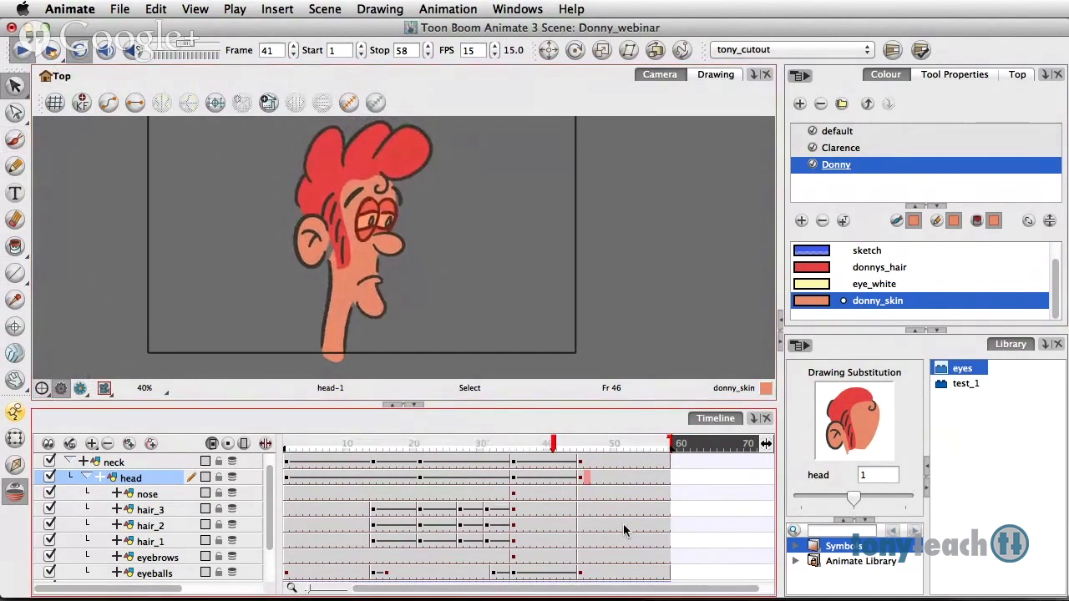
{"action": "left_click", "coordinate": [700, 495]}
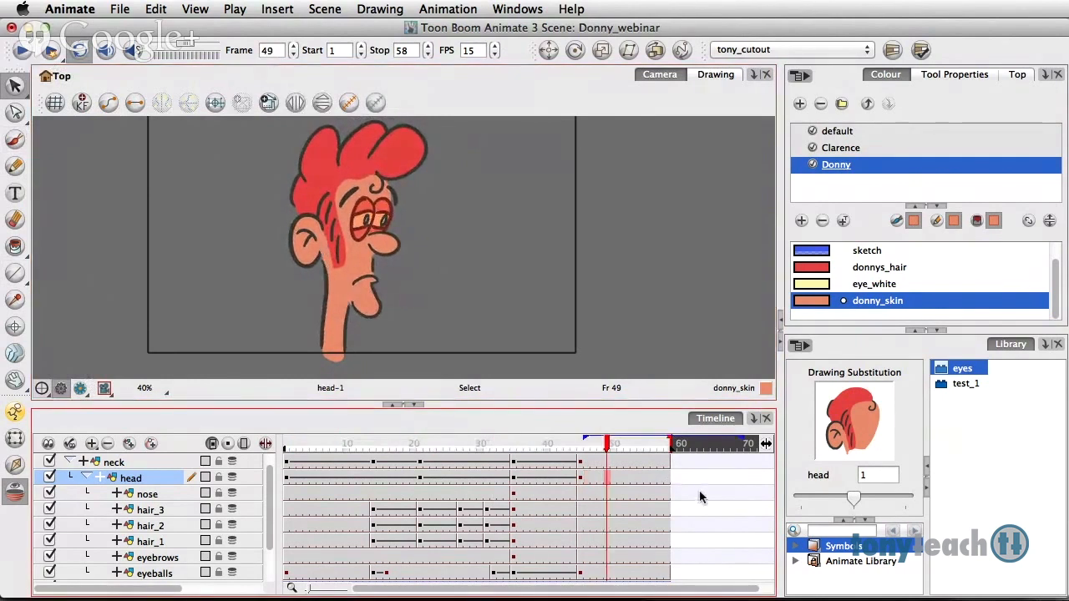
{"action": "left_click", "coordinate": [601, 340]}
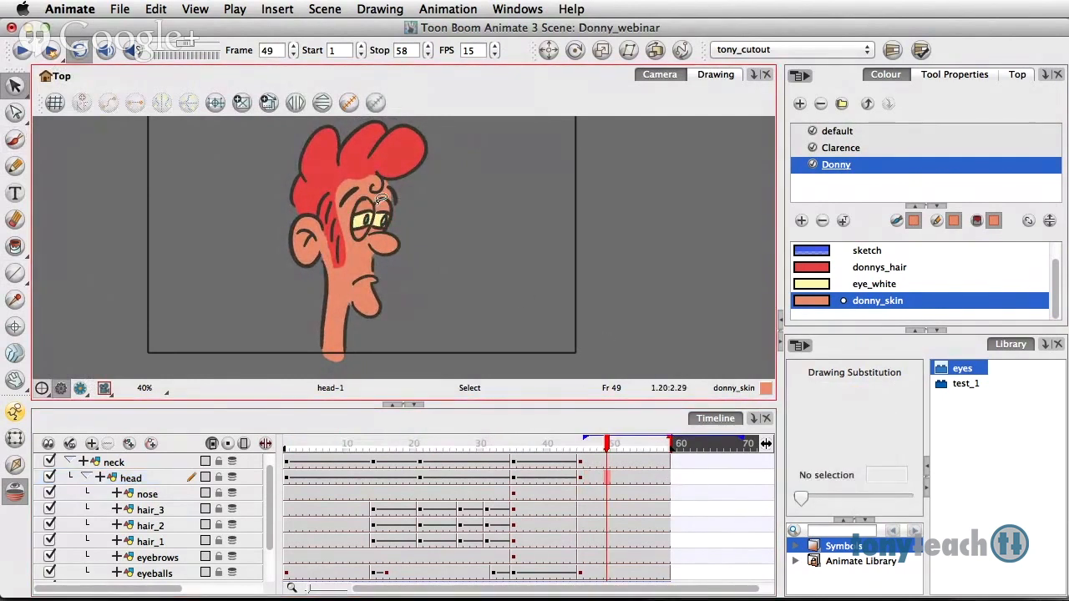
{"action": "left_click", "coordinate": [24, 52]}
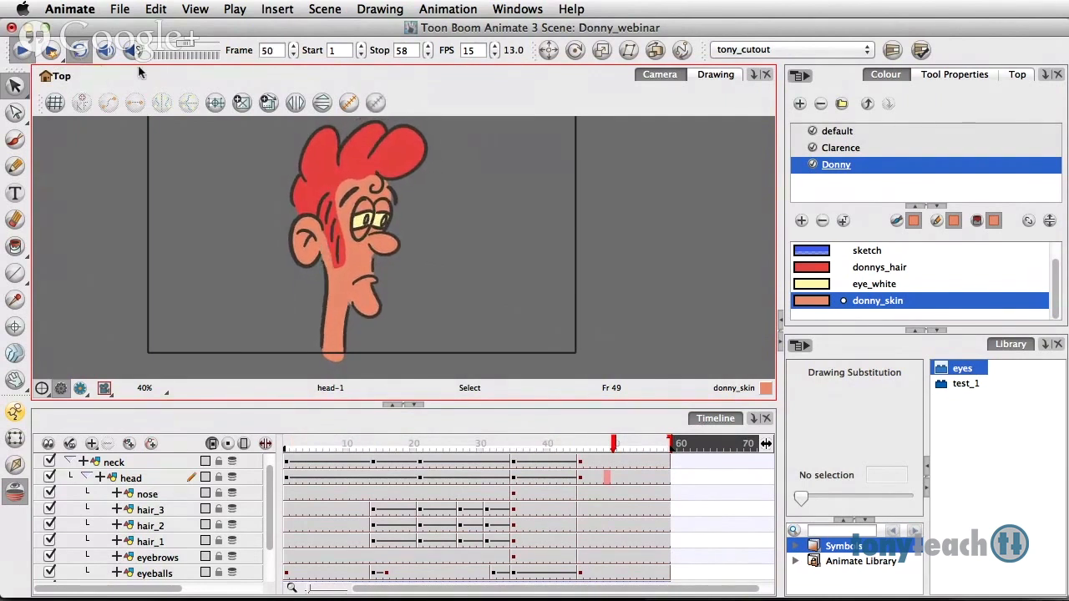
{"action": "left_click", "coordinate": [24, 53]}
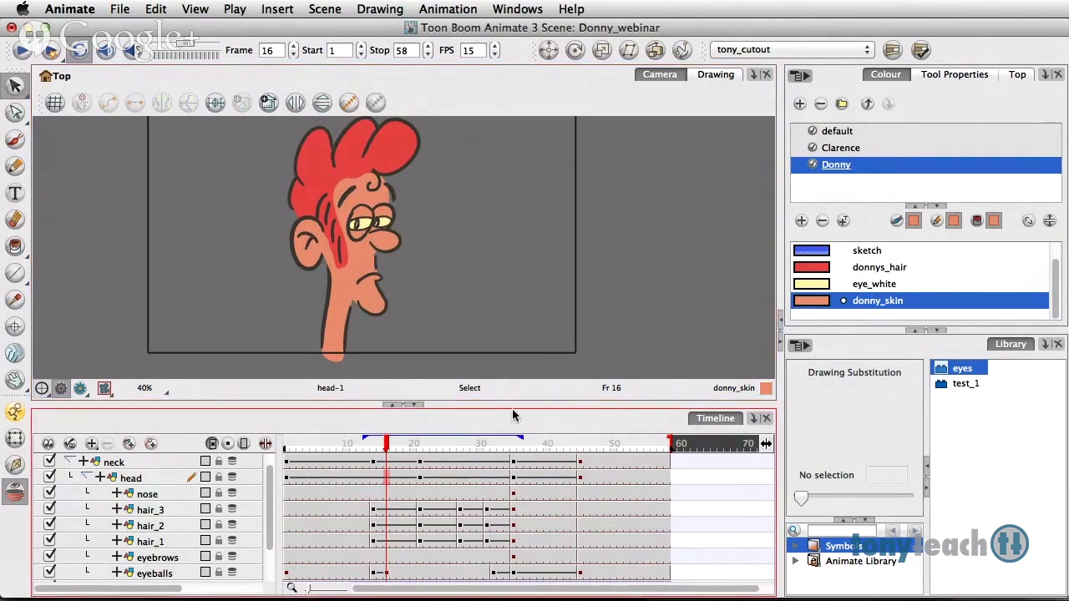
Swap the head to drawing 1 at frame 35, scrub the timeline to check it, and deselect the head.
{"action": "left_click", "coordinate": [514, 483]}
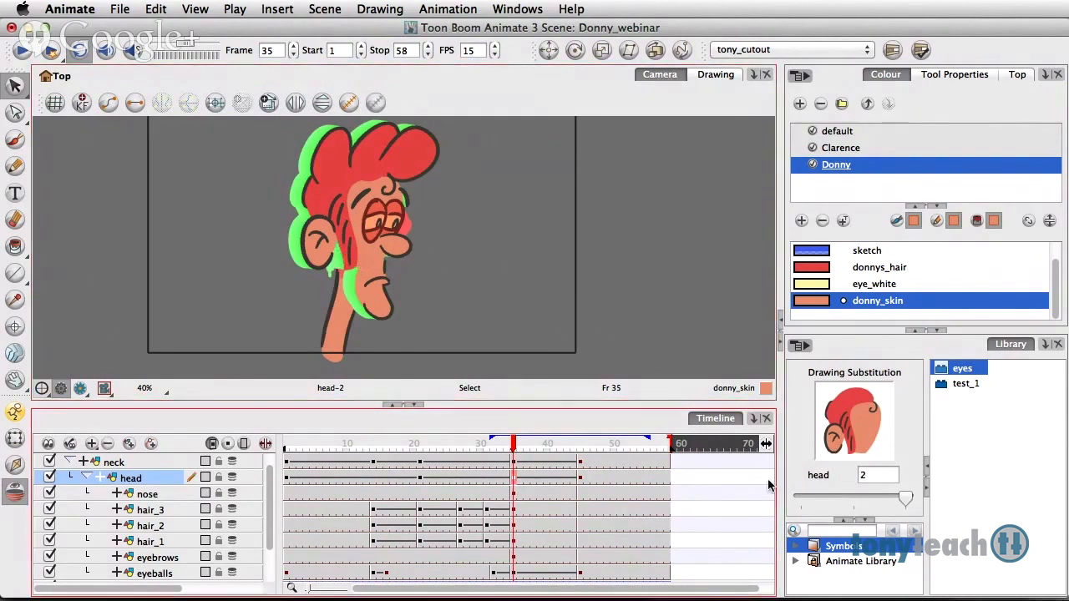
{"action": "left_click_drag", "start_coordinate": [901, 499], "coordinate": [860, 501]}
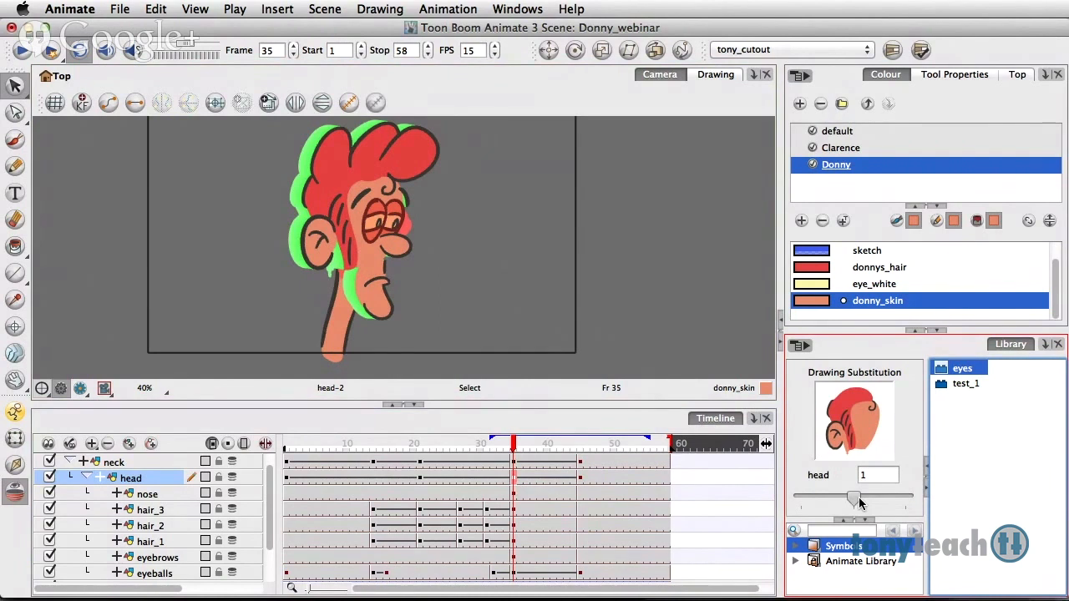
{"action": "left_click_drag", "start_coordinate": [512, 445], "coordinate": [634, 476]}
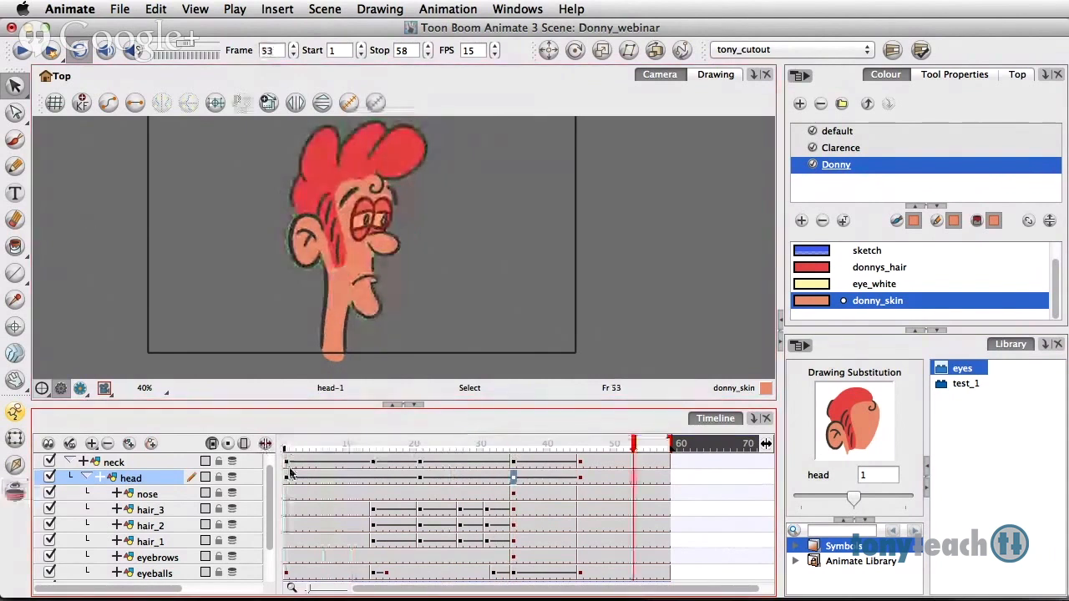
{"action": "left_click_drag", "start_coordinate": [394, 447], "coordinate": [639, 478]}
{"action": "left_click", "coordinate": [503, 310]}
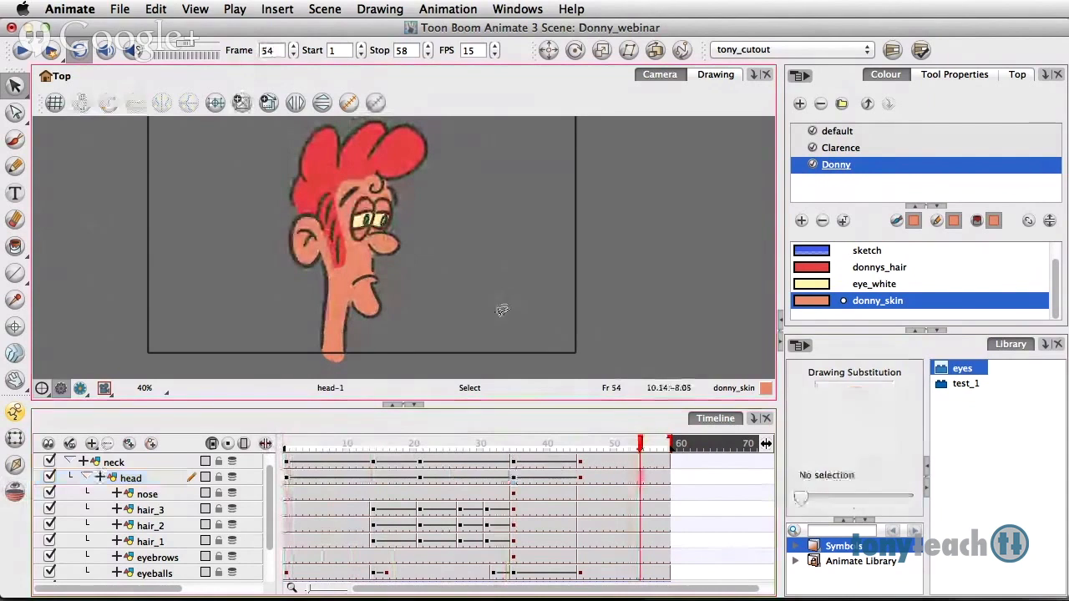